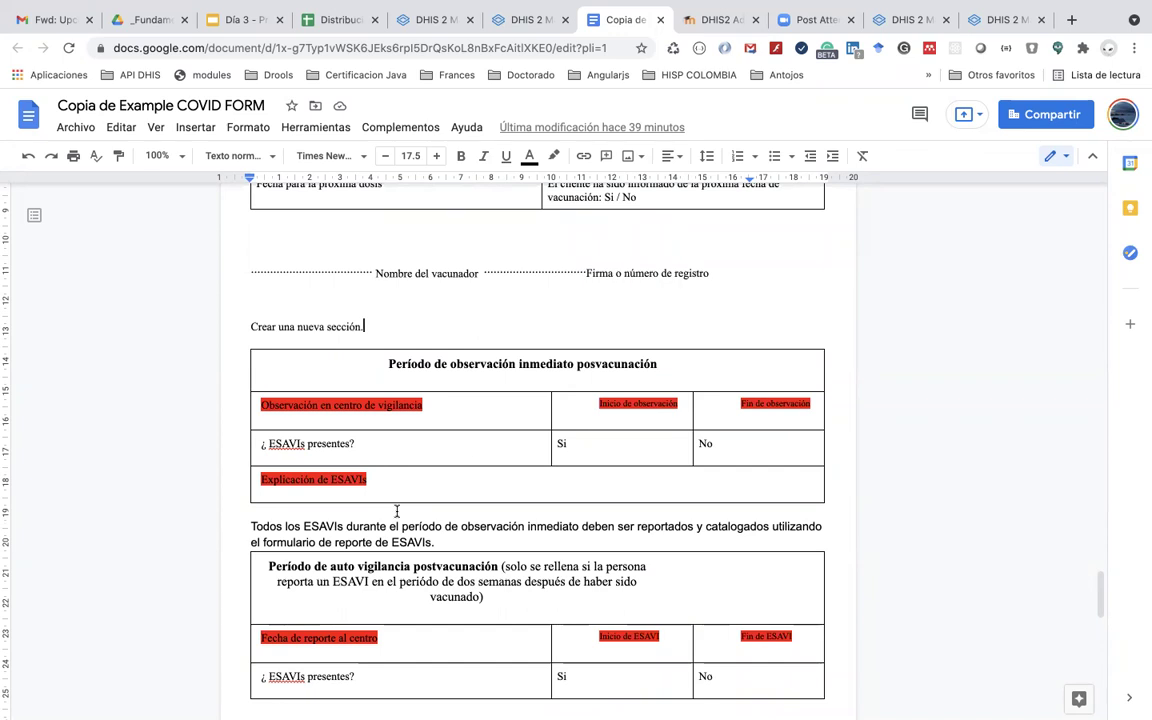
# Step: Enter 8 in the first row's minimum age cell of the PARTE V vaccine table
pyautogui.scroll(-5, 397, 511)
pyautogui.scroll(-10, 397, 511)
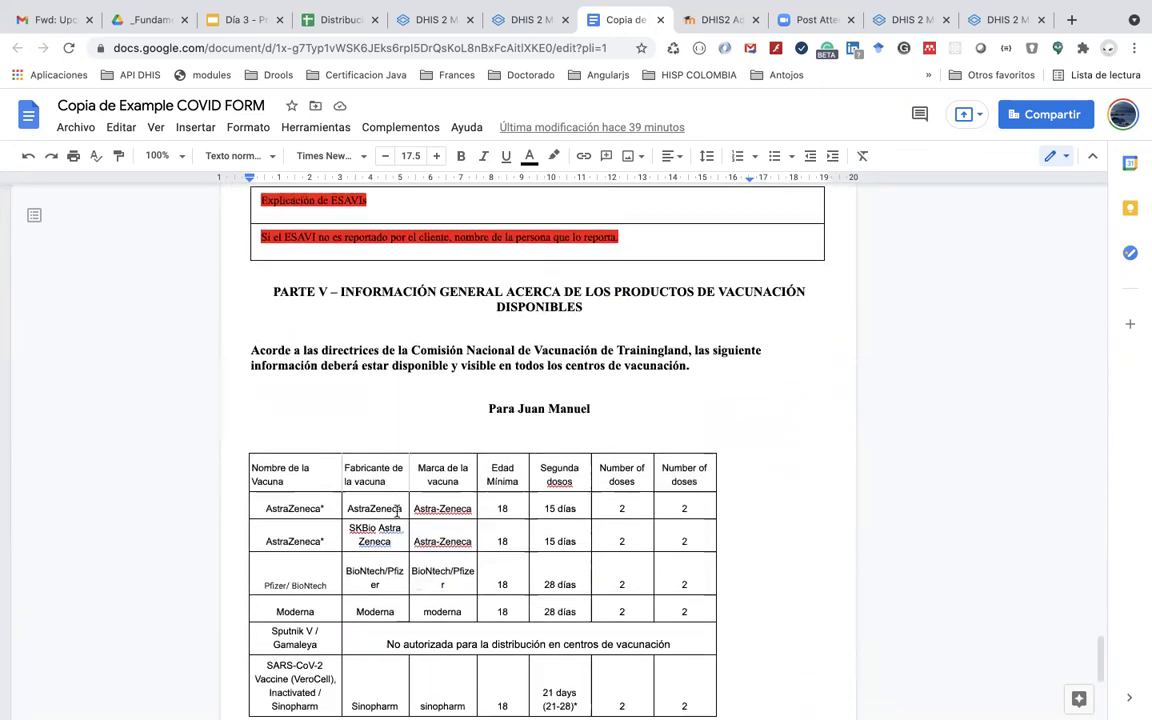
pyautogui.scroll(-1, 397, 511)
pyautogui.scroll(-1, 397, 511)
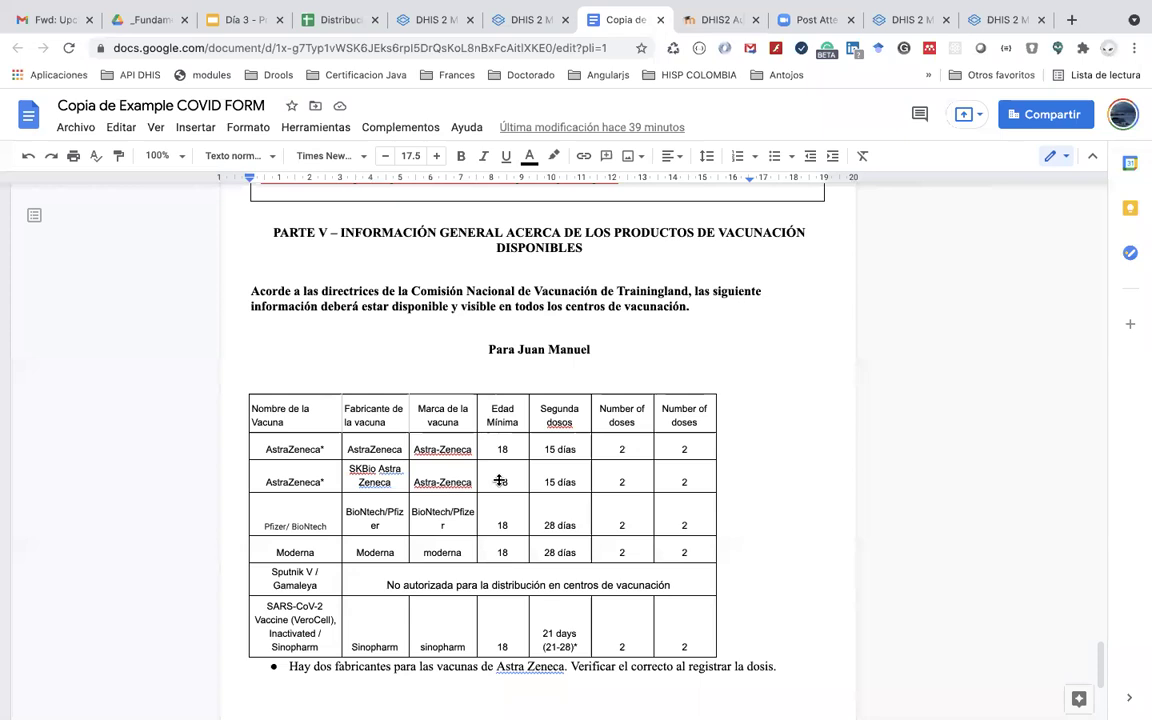
pyautogui.scroll(-3, 500, 480)
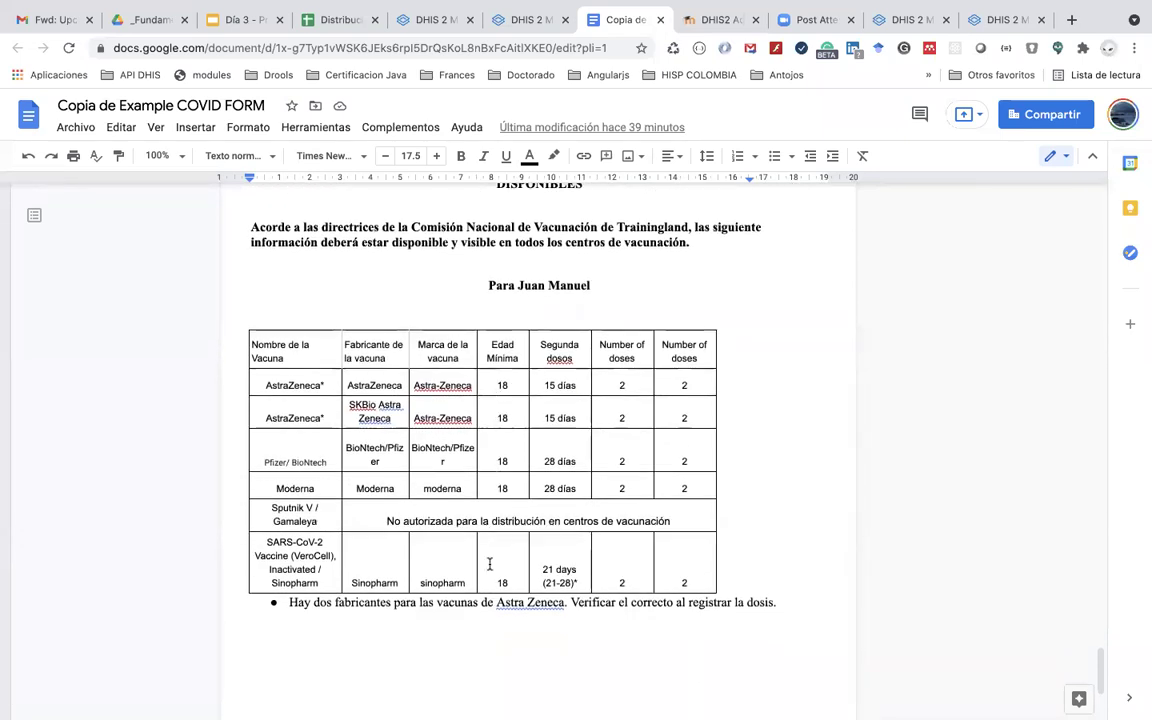
pyautogui.click(491, 575)
pyautogui.write('8')
pyautogui.click(563, 382)
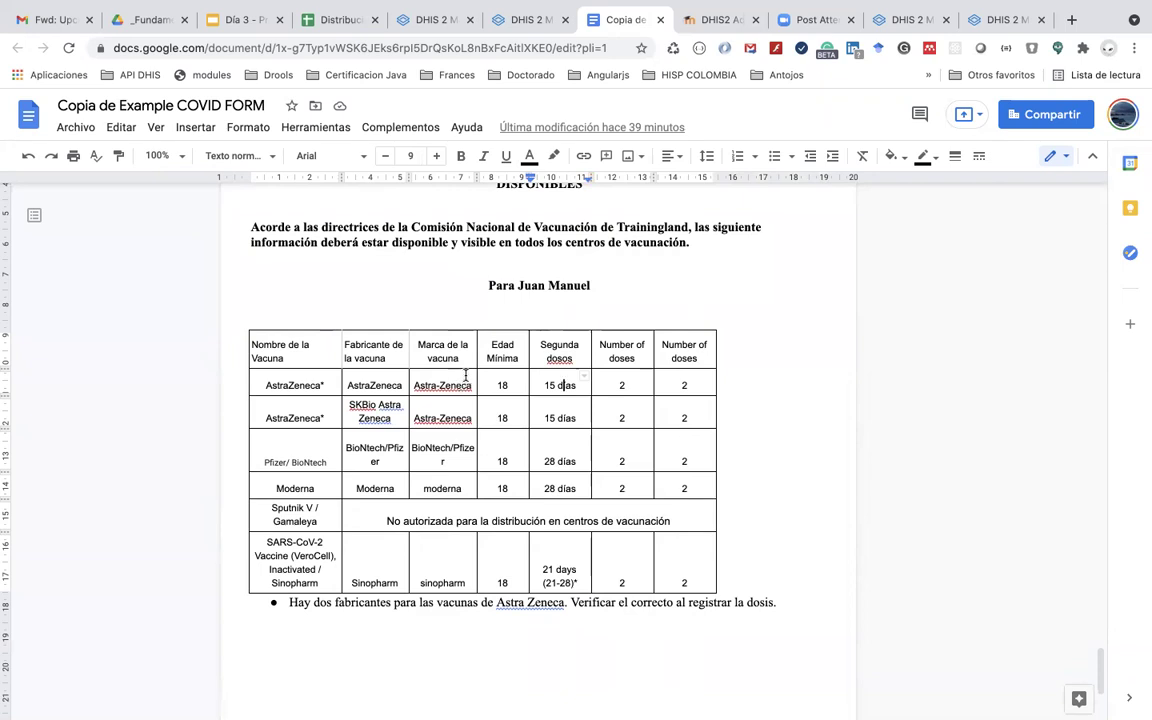
pyautogui.click(507, 385)
# Step: Scroll back up to the top of the COVID form's first page
pyautogui.scroll(-4, 558, 392)
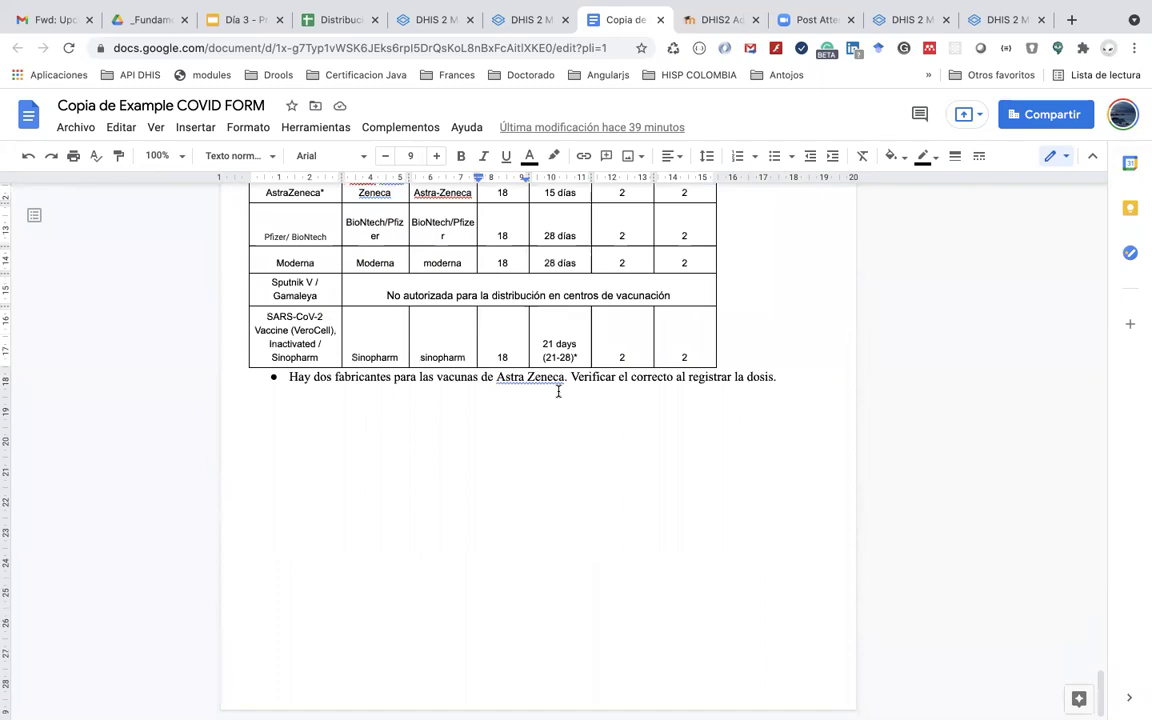
pyautogui.scroll(2, 558, 392)
pyautogui.scroll(-15, 558, 392)
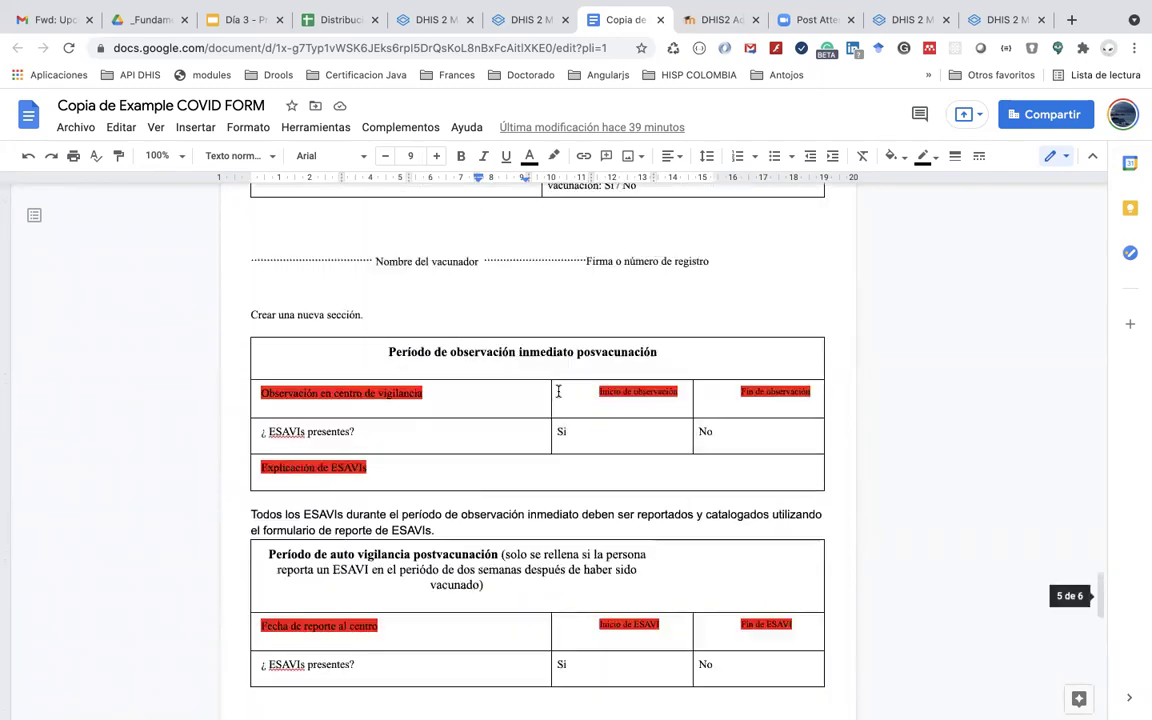
pyautogui.scroll(15, 558, 391)
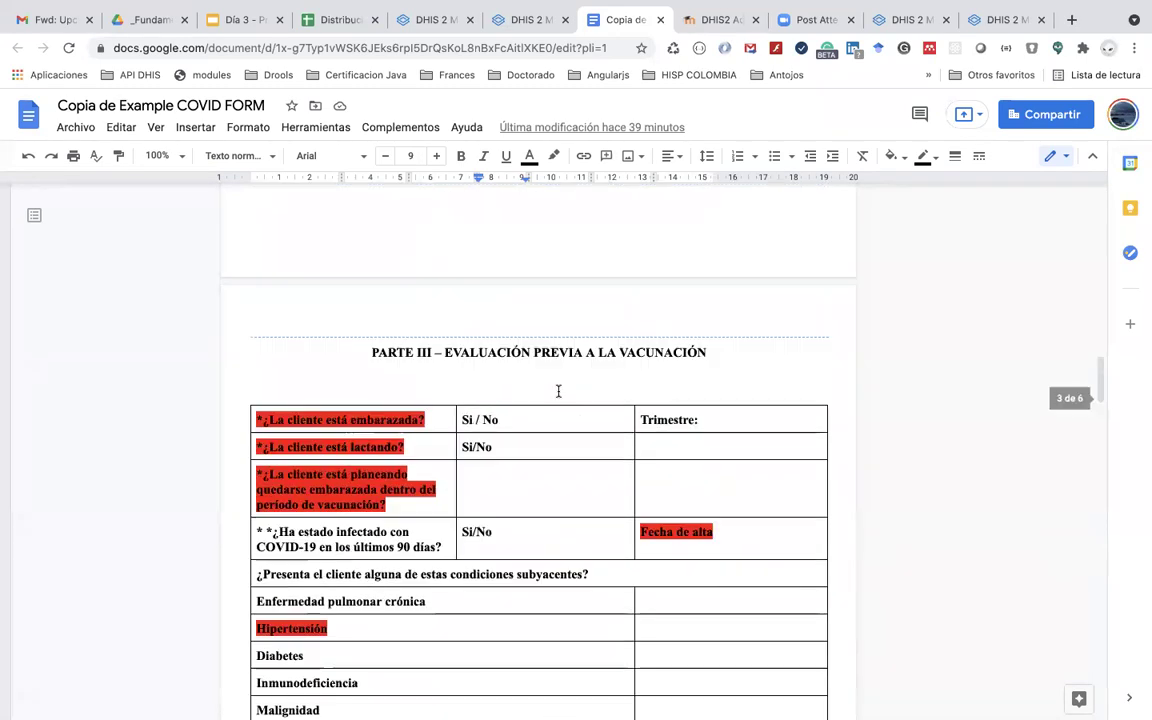
pyautogui.scroll(10, 558, 391)
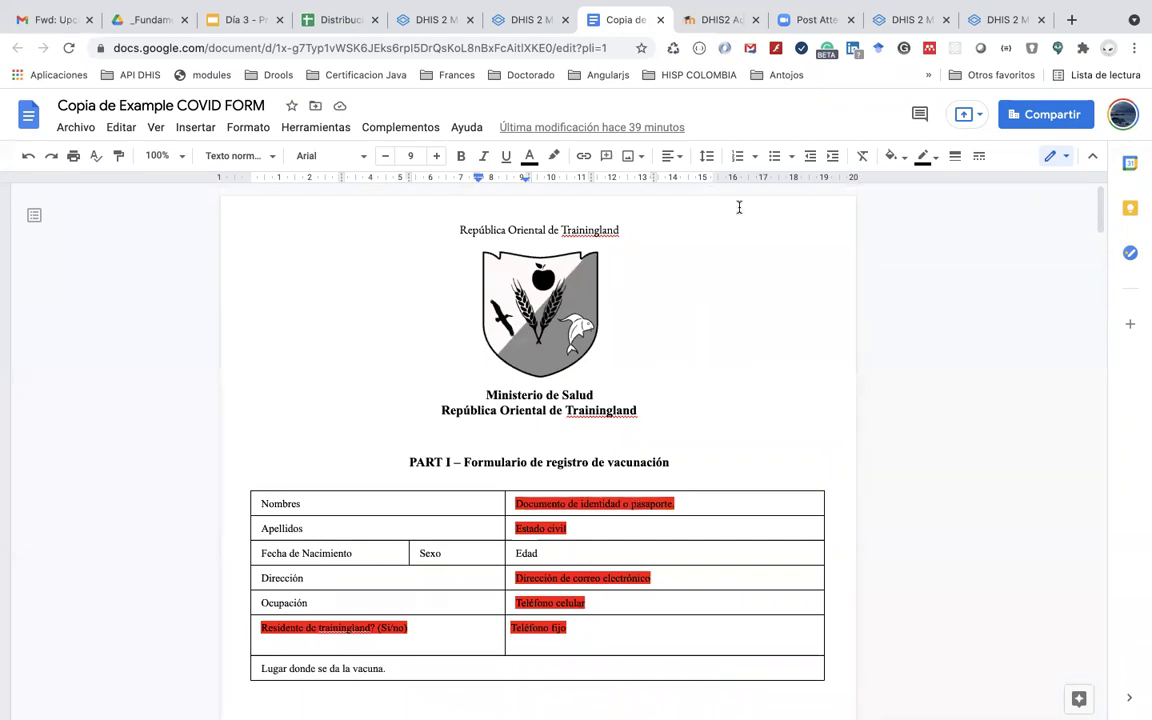
pyautogui.click(893, 20)
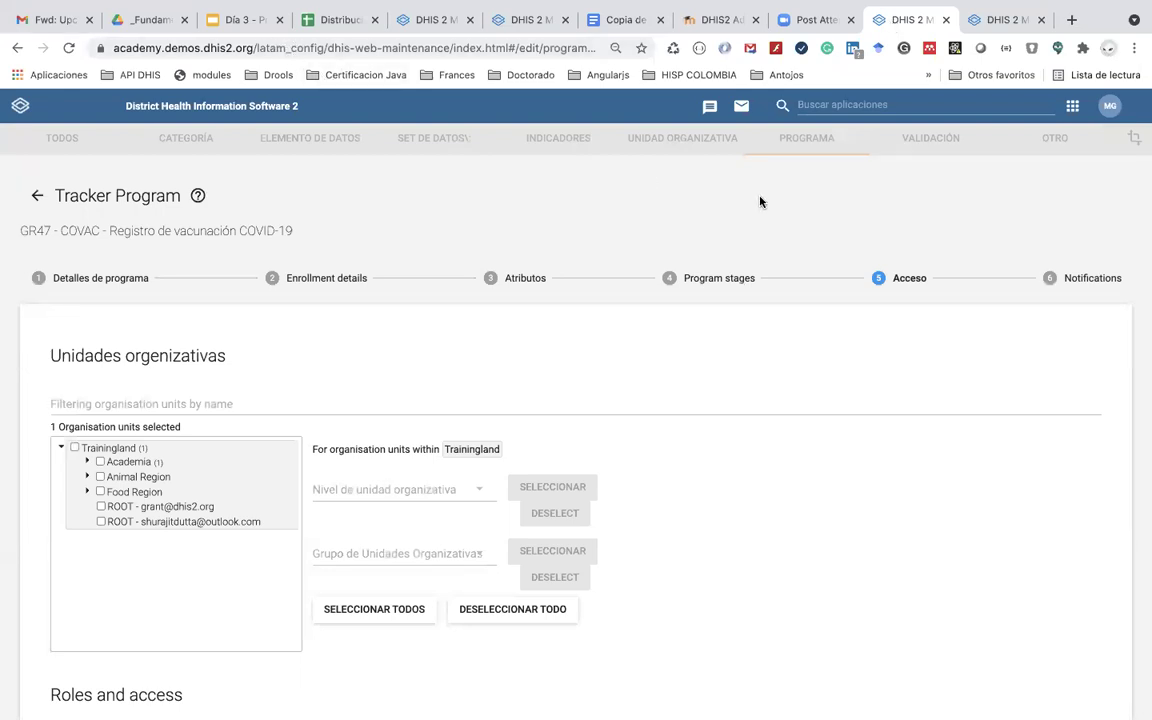
# Step: Find and open the Mantenimiento app, sign in, and show the PROGRAMA section
pyautogui.click(1072, 110)
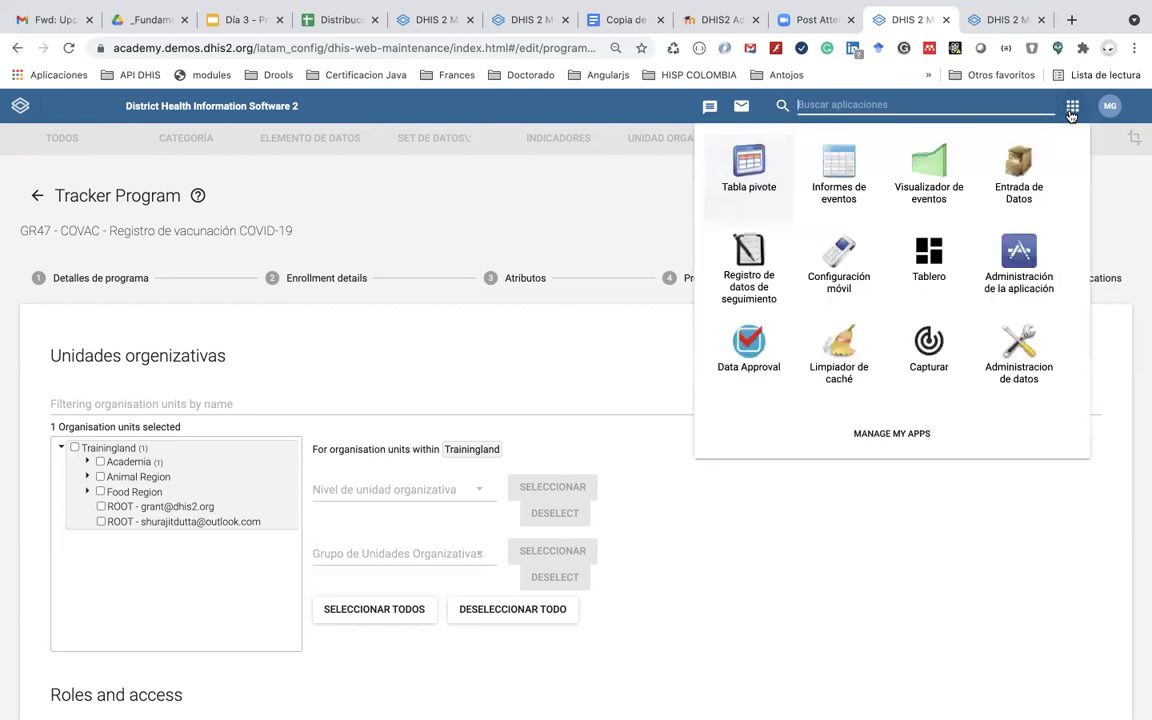
pyautogui.write('main')
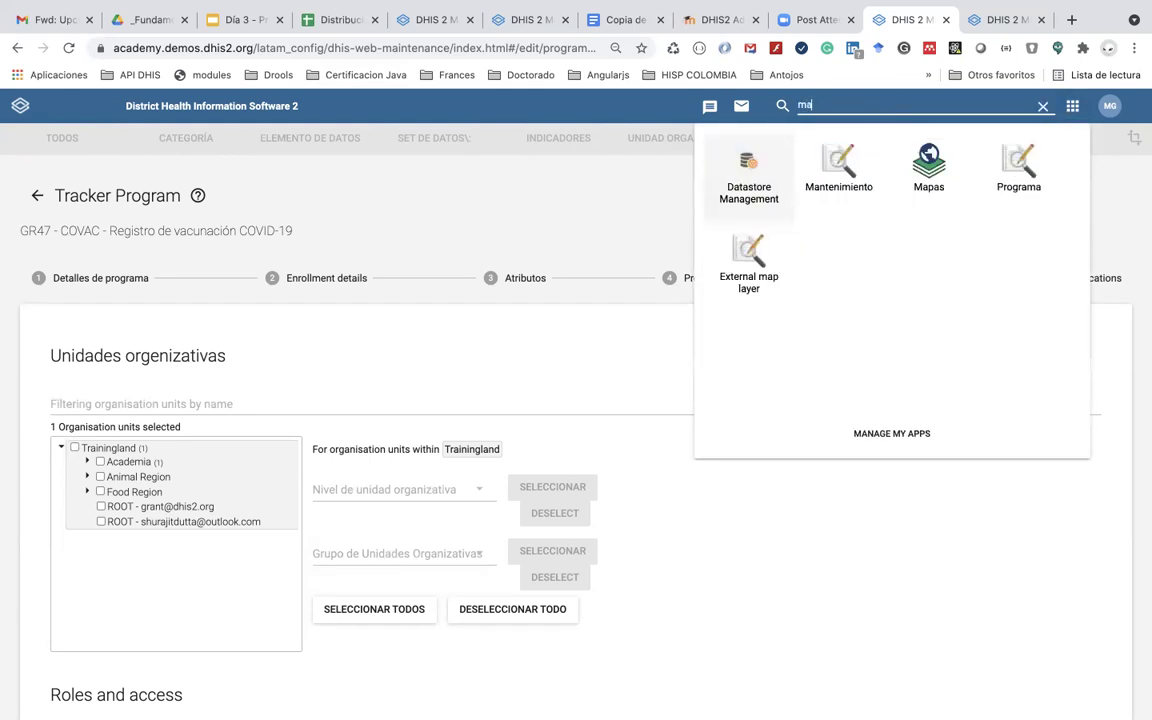
pyautogui.click(866, 162)
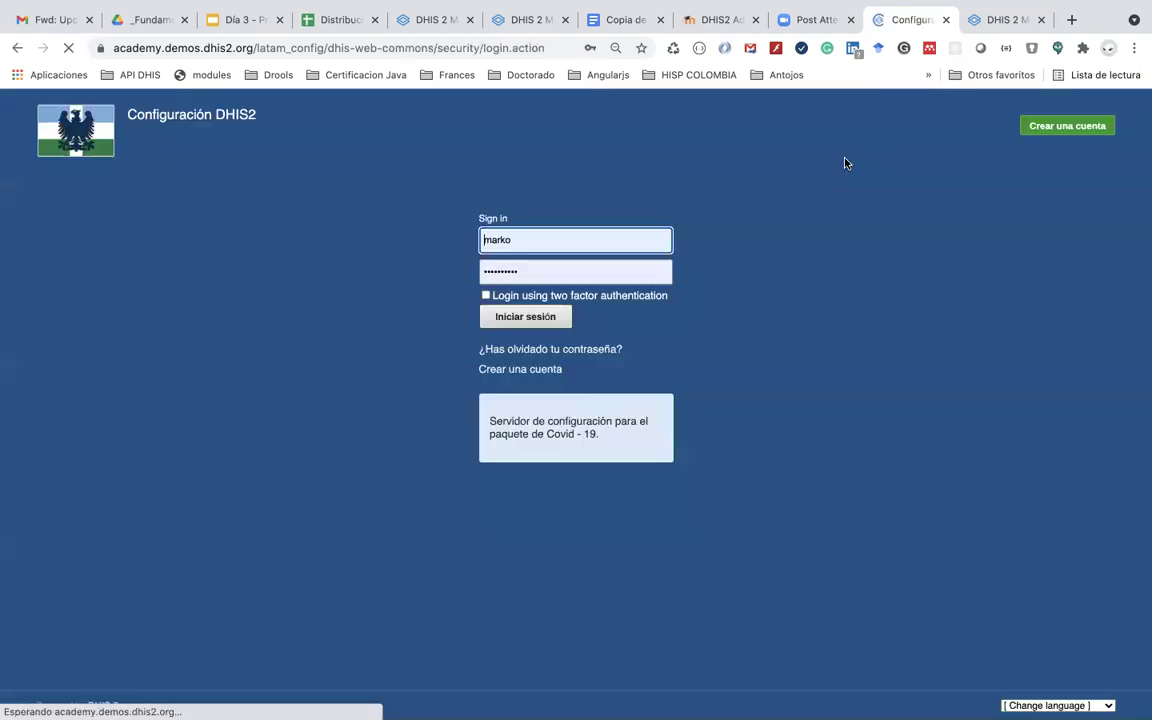
pyautogui.click(516, 338)
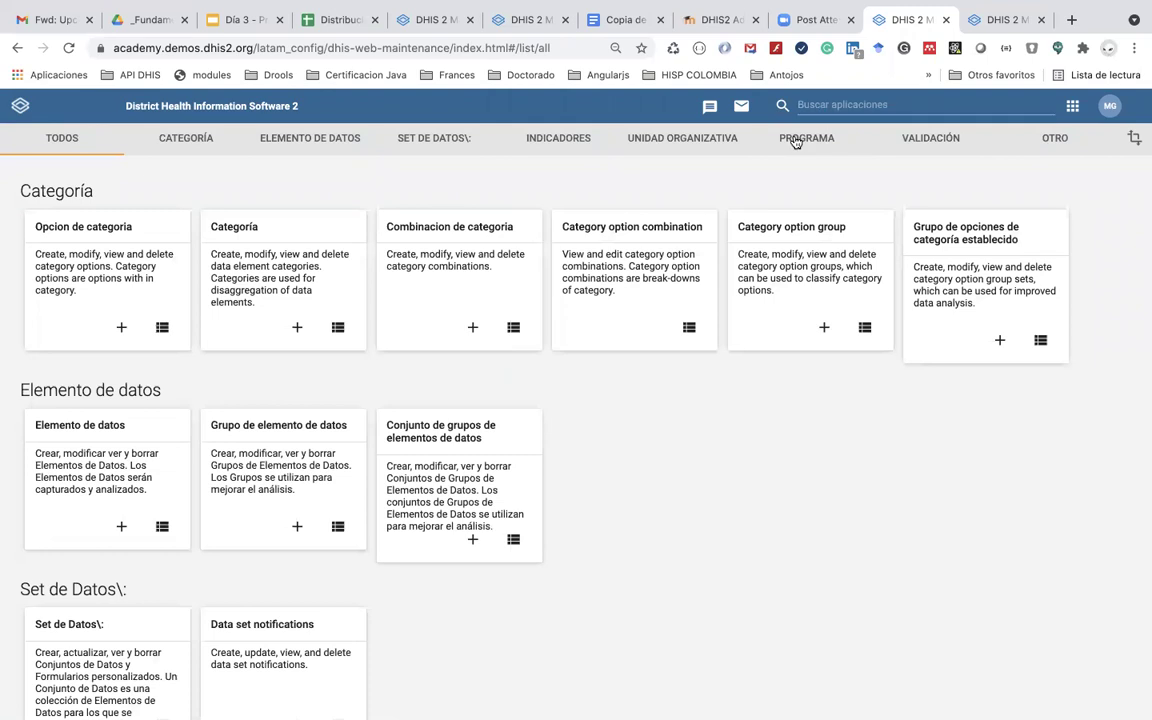
pyautogui.click(795, 143)
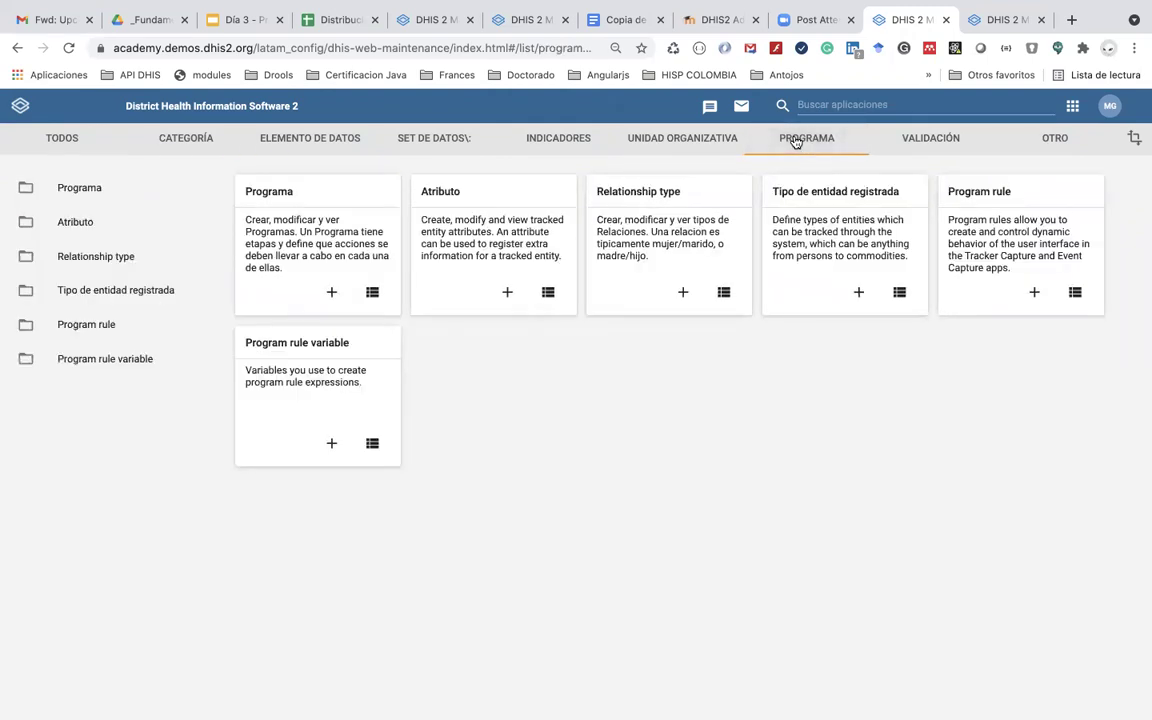
# Step: Go back to the COVID form document in Google Docs
pyautogui.press('super+Tab')
pyautogui.press('super+shift+Tab')
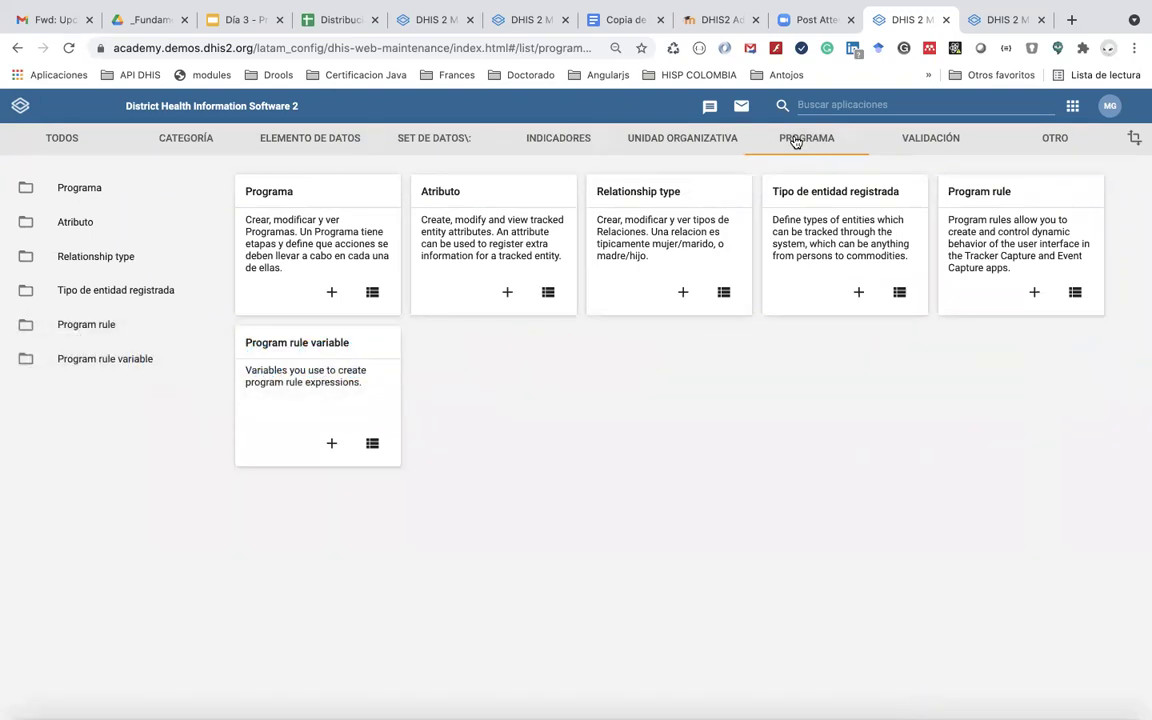
pyautogui.click(620, 20)
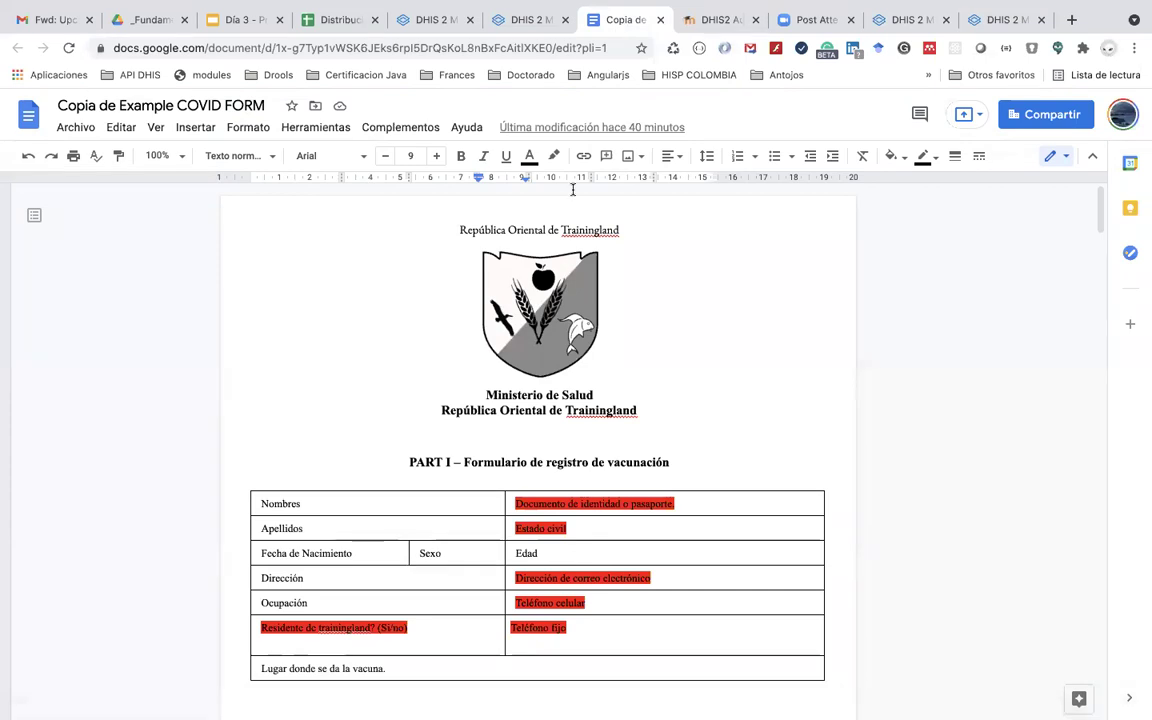
pyautogui.scroll(-3, 573, 190)
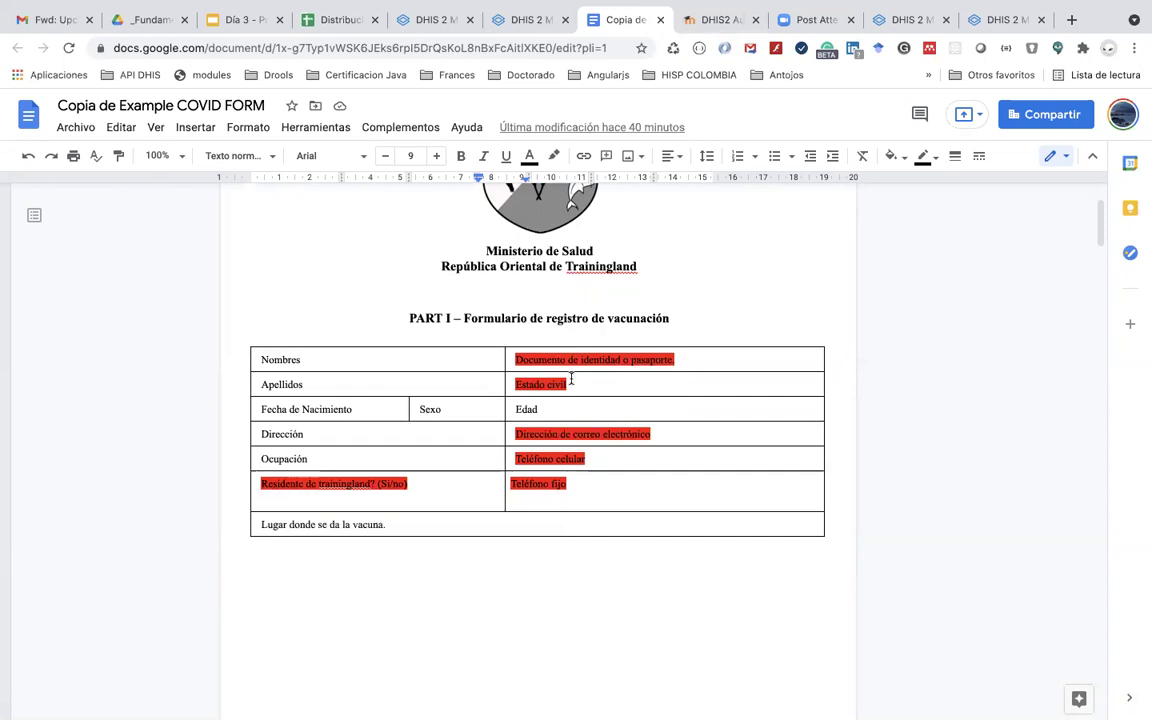
pyautogui.click(570, 386)
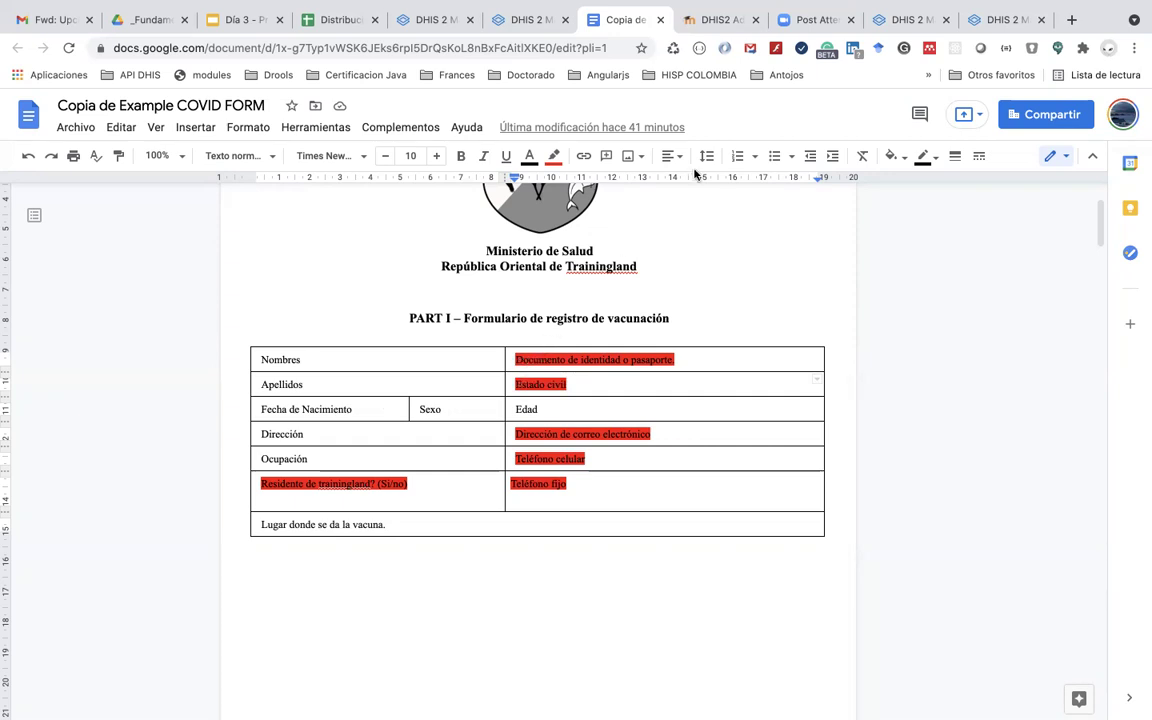
# Step: Show the tracked entity attribute list and duplicate that page into a new tab
pyautogui.click(887, 22)
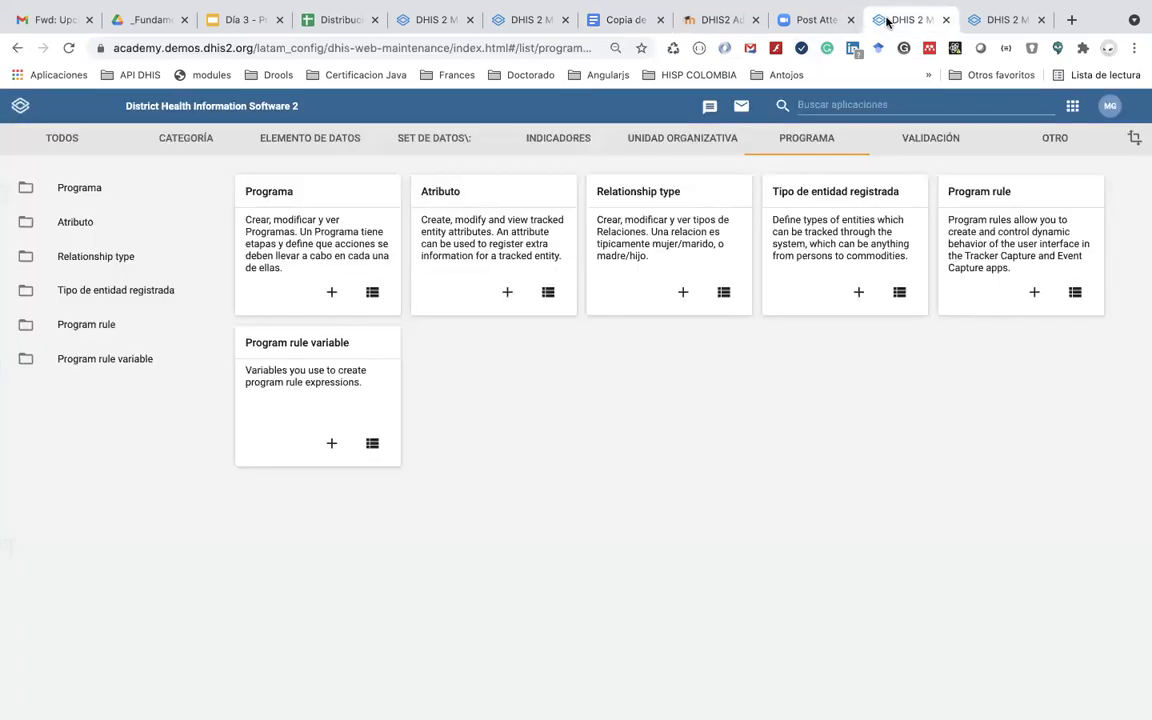
pyautogui.click(96, 222)
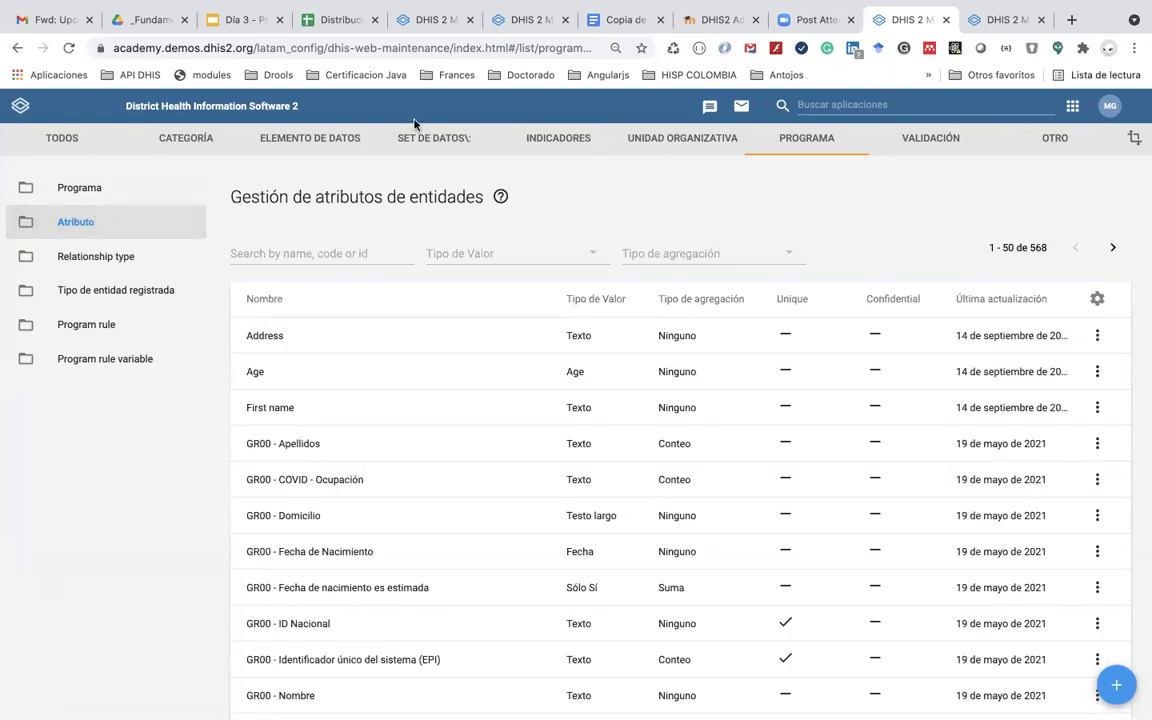
pyautogui.rightClick(888, 24)
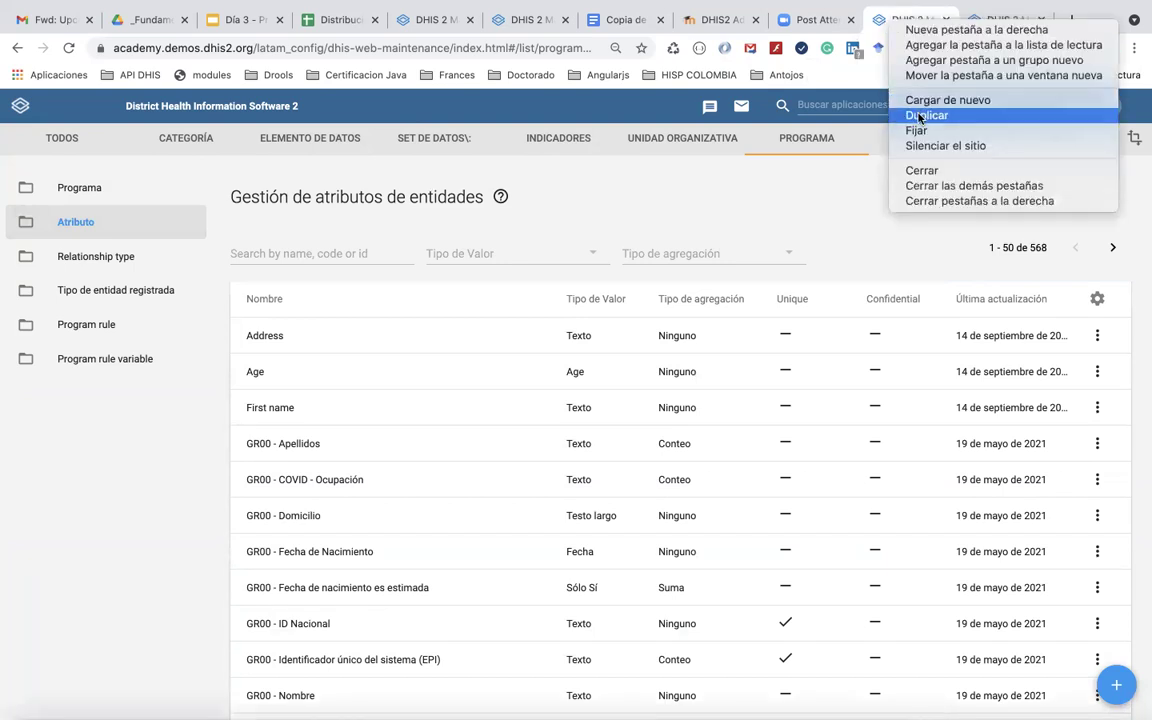
pyautogui.click(919, 116)
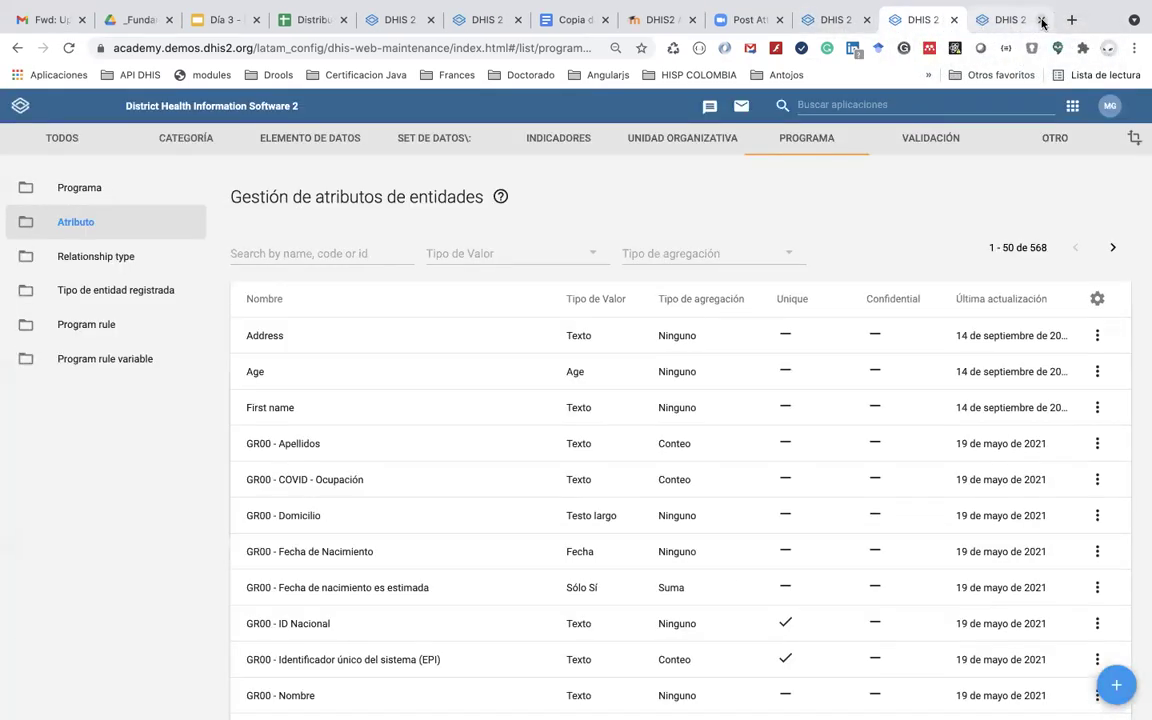
# Step: Close the extra tab and launch Registro de datos de seguimiento from the apps menu
pyautogui.click(1041, 20)
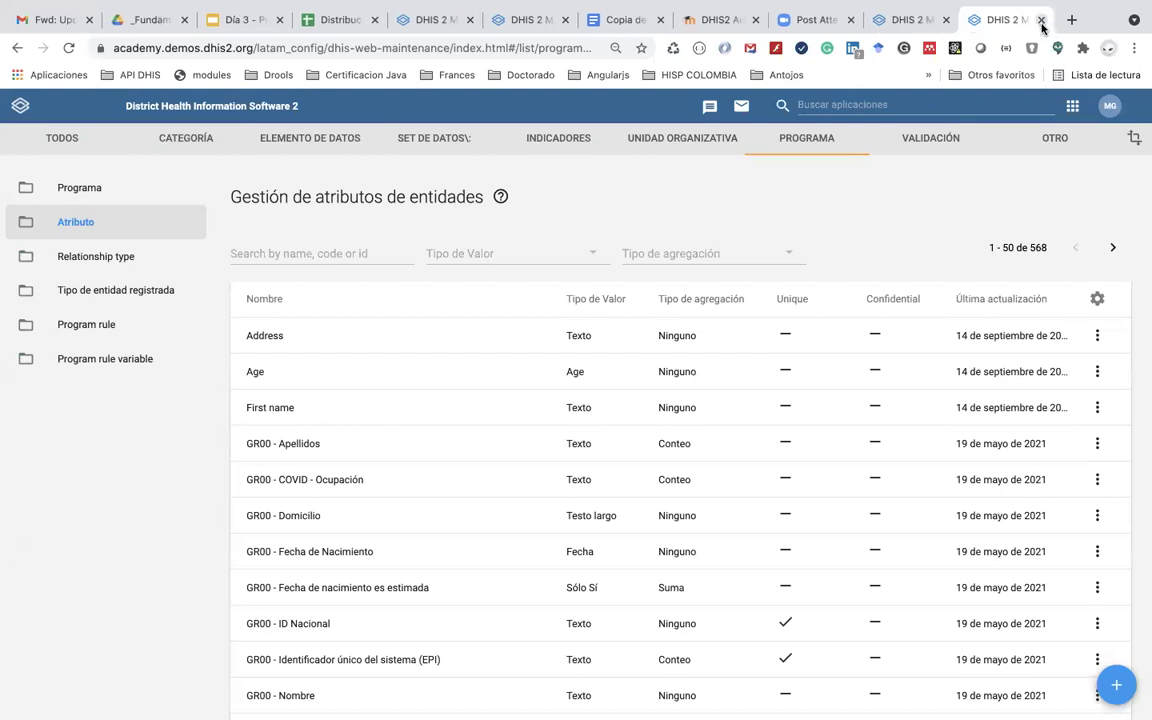
pyautogui.click(966, 105)
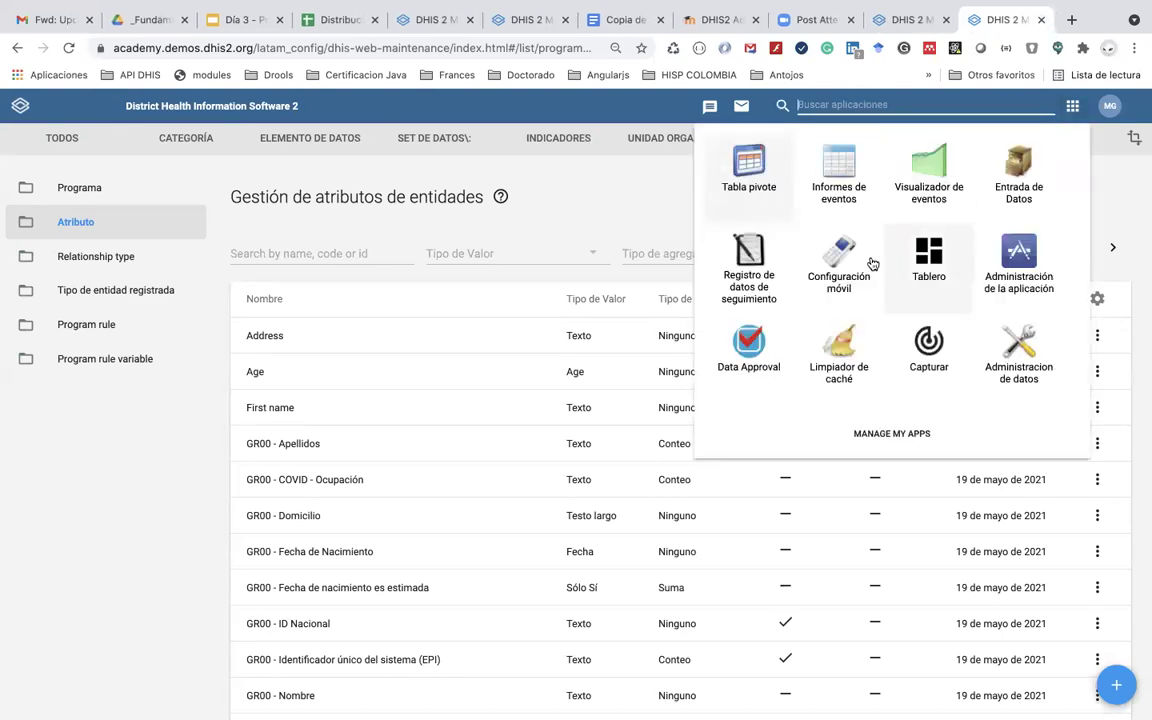
pyautogui.click(760, 268)
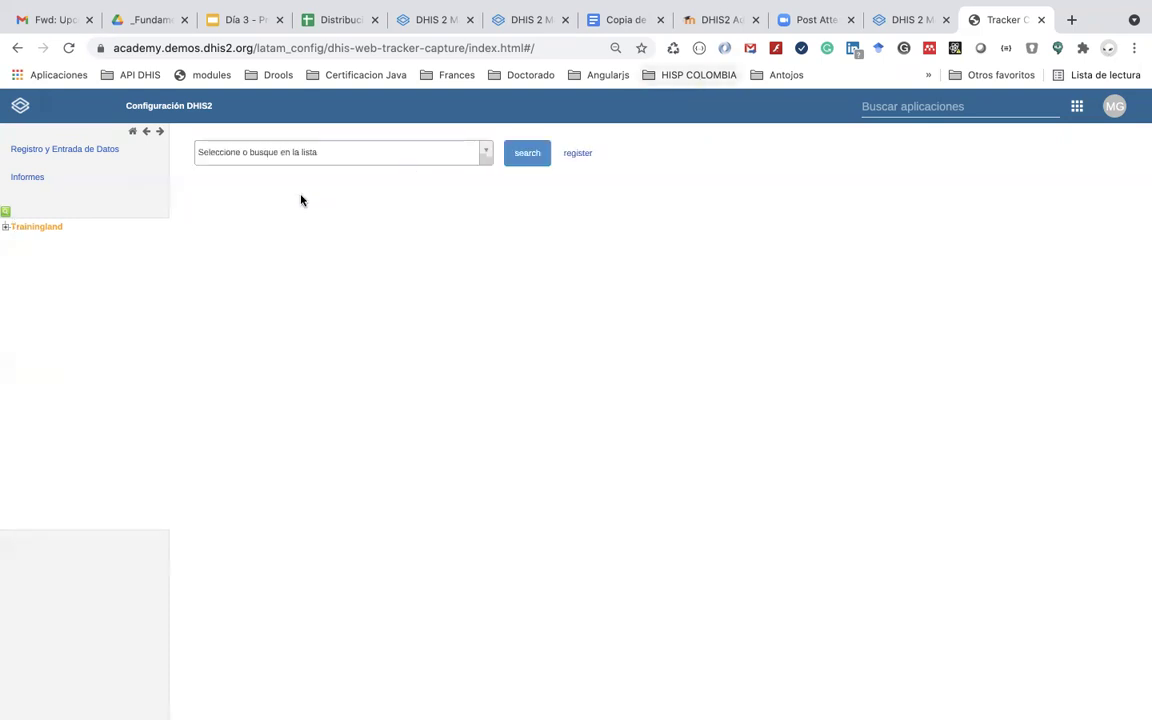
pyautogui.click(6, 227)
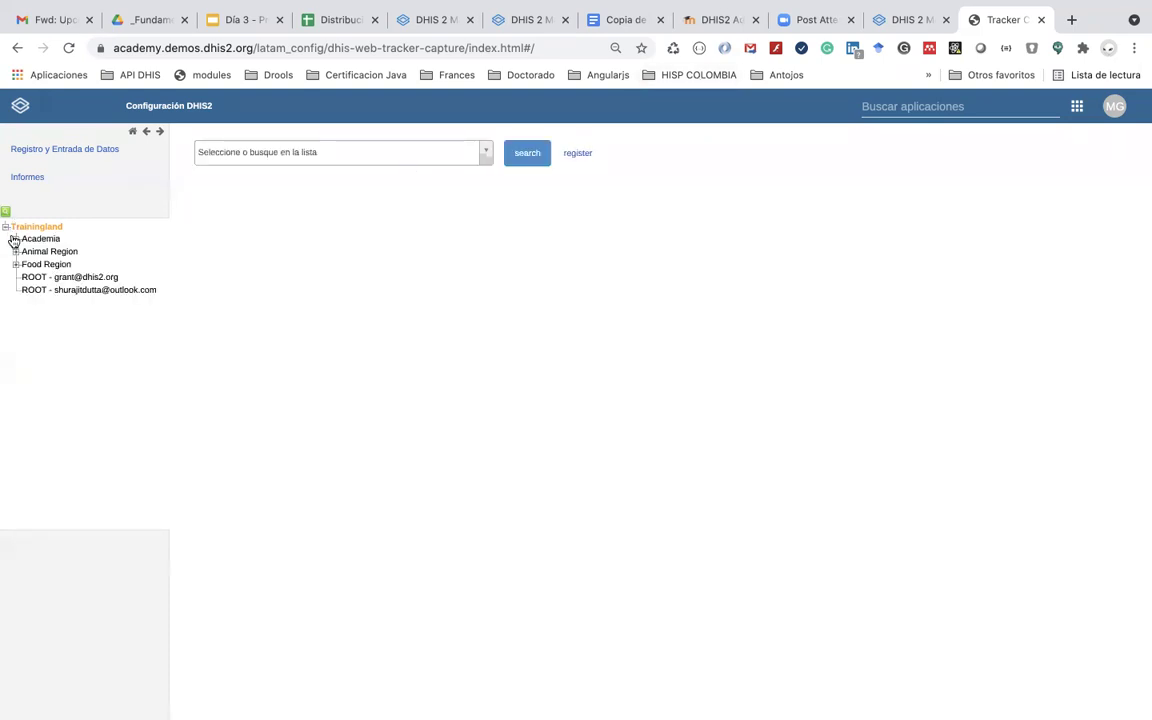
pyautogui.click(15, 238)
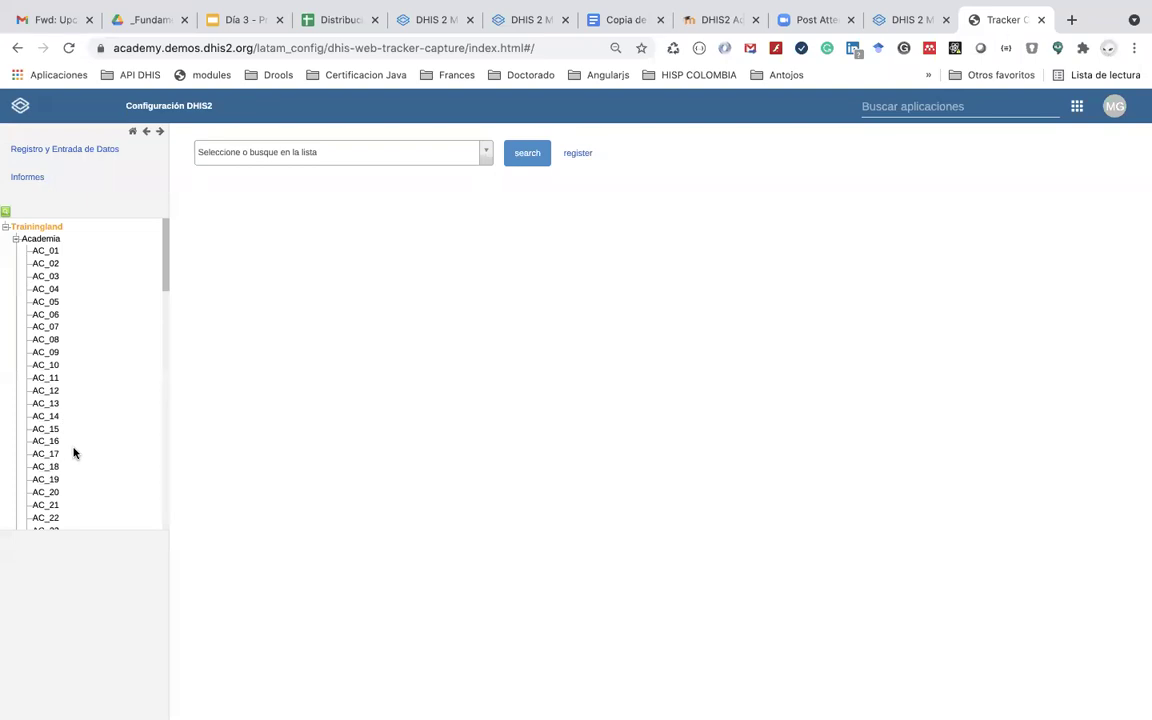
pyautogui.scroll(-10, 73, 453)
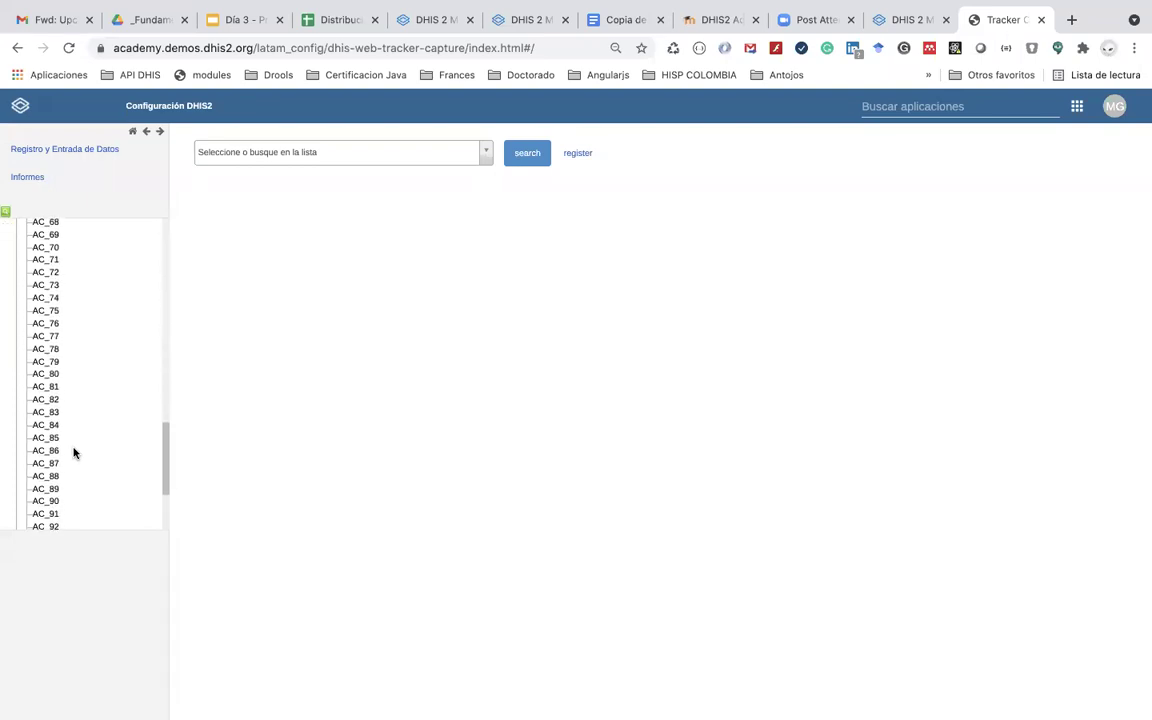
pyautogui.scroll(-2, 73, 453)
pyautogui.scroll(8, 73, 452)
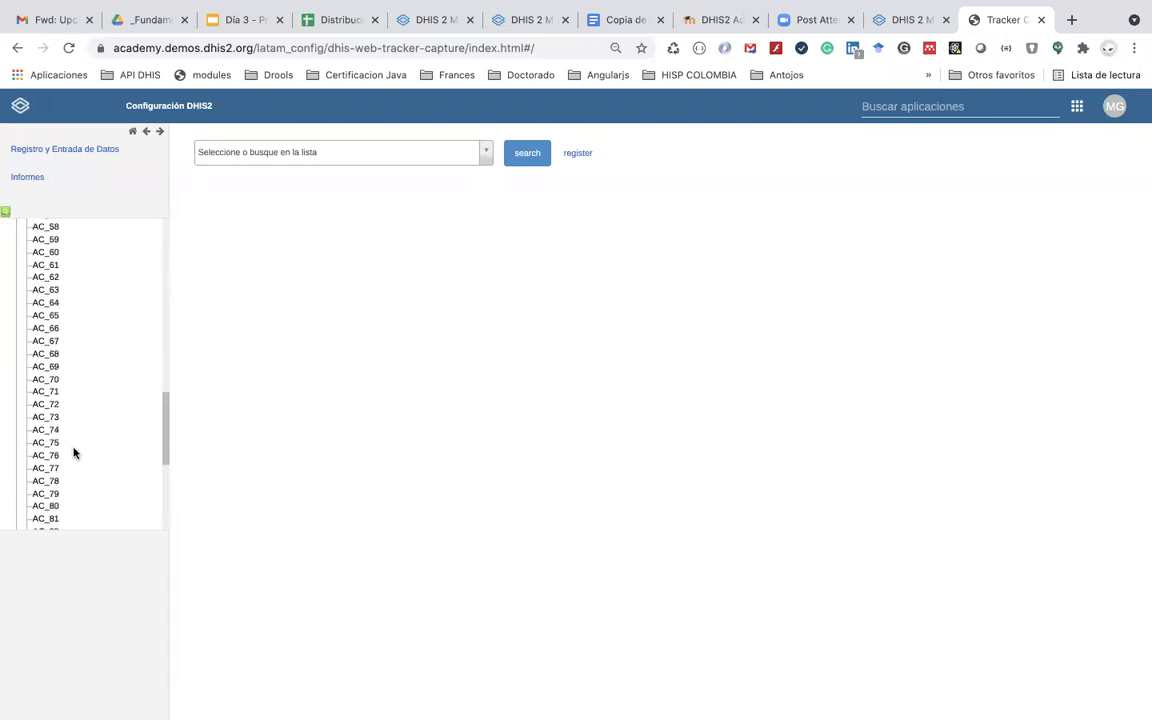
pyautogui.scroll(2, 73, 441)
pyautogui.scroll(3, 67, 386)
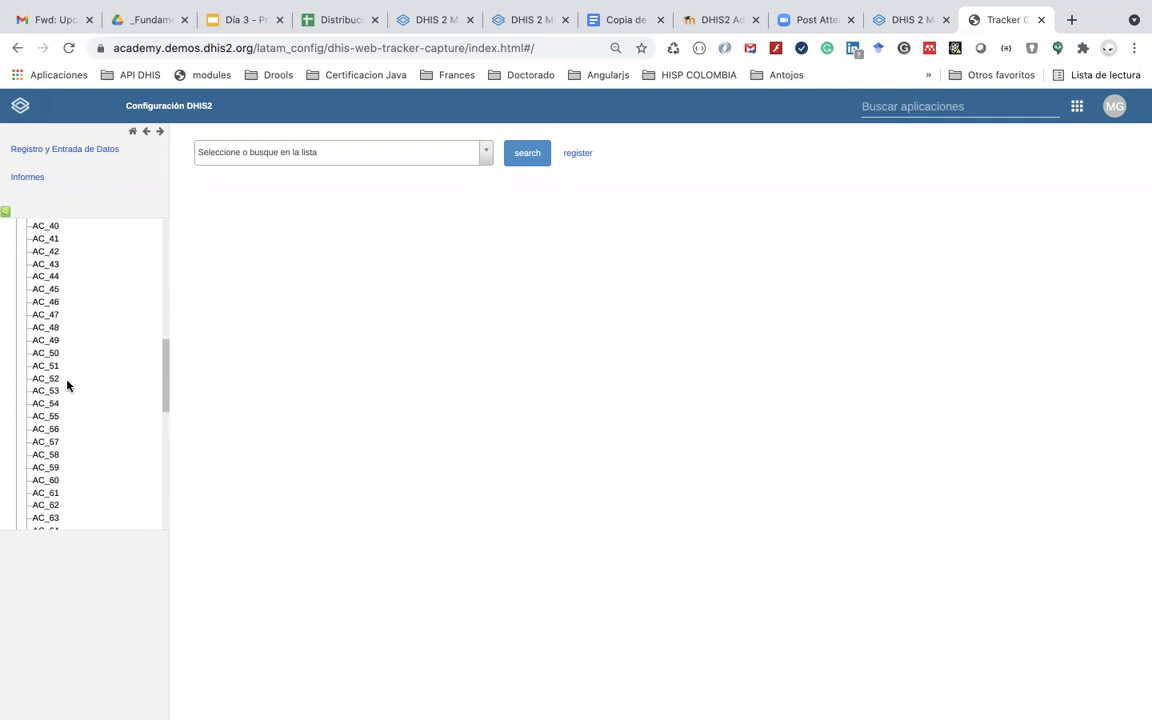
pyautogui.click(46, 316)
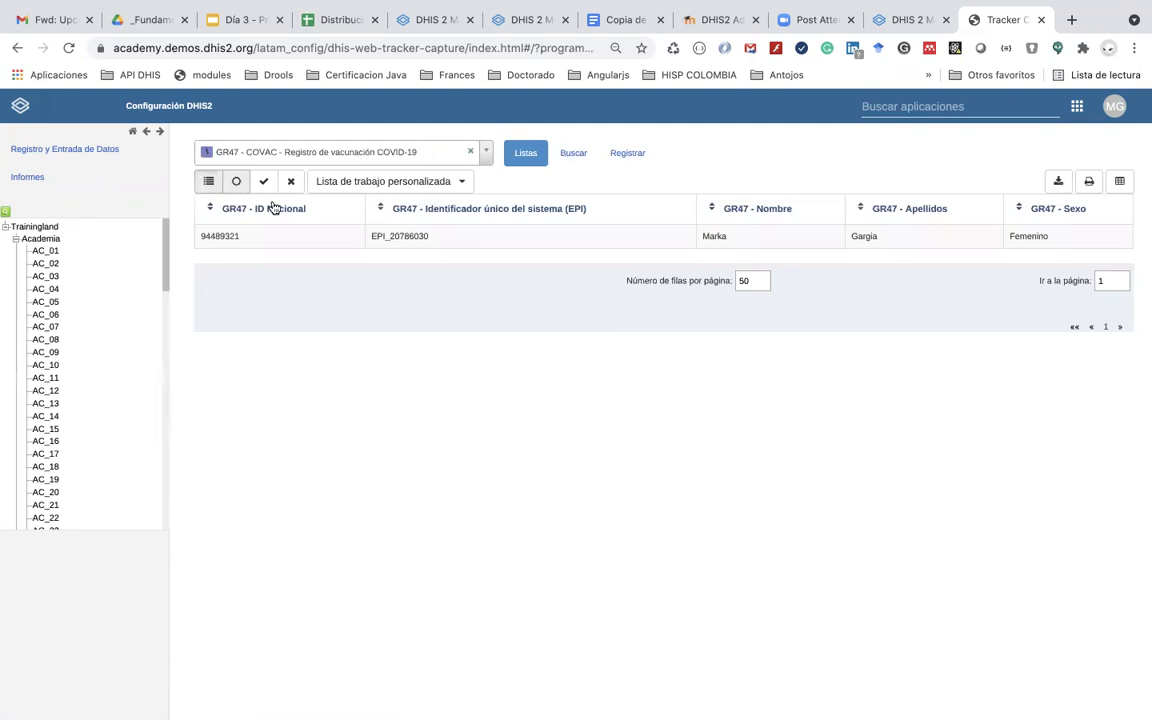
pyautogui.click(455, 237)
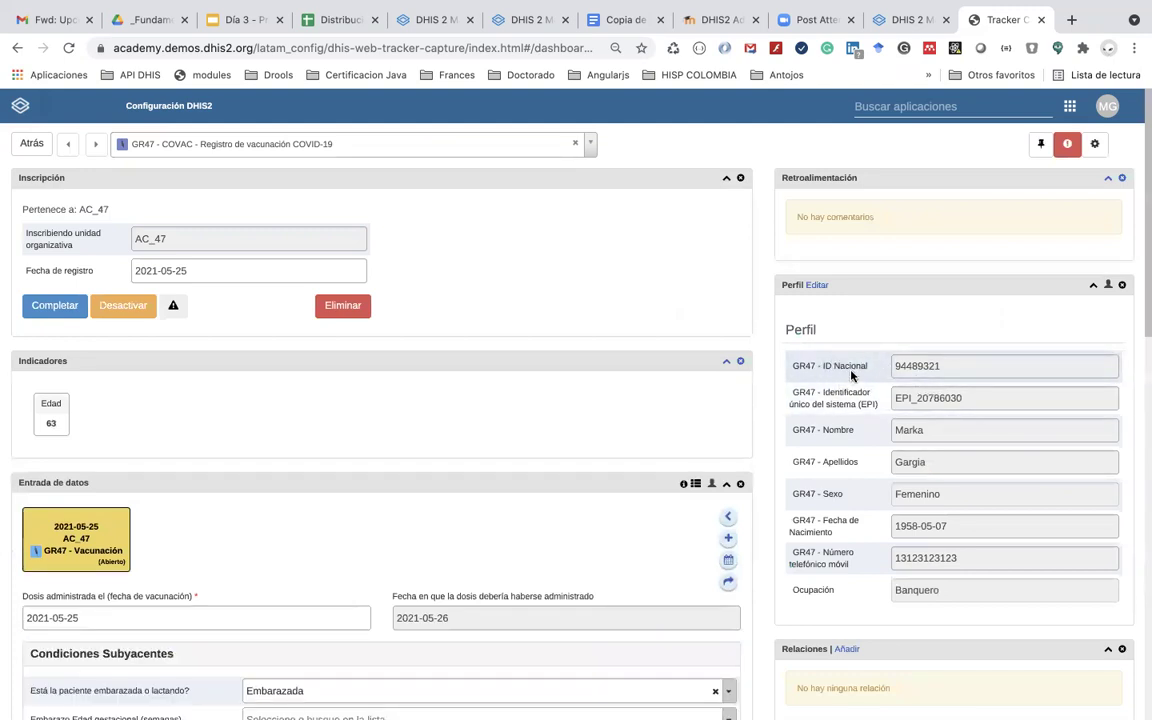
# Step: Read the red-marked fields of the COVID registration form, then return to the attribute list
pyautogui.click(622, 21)
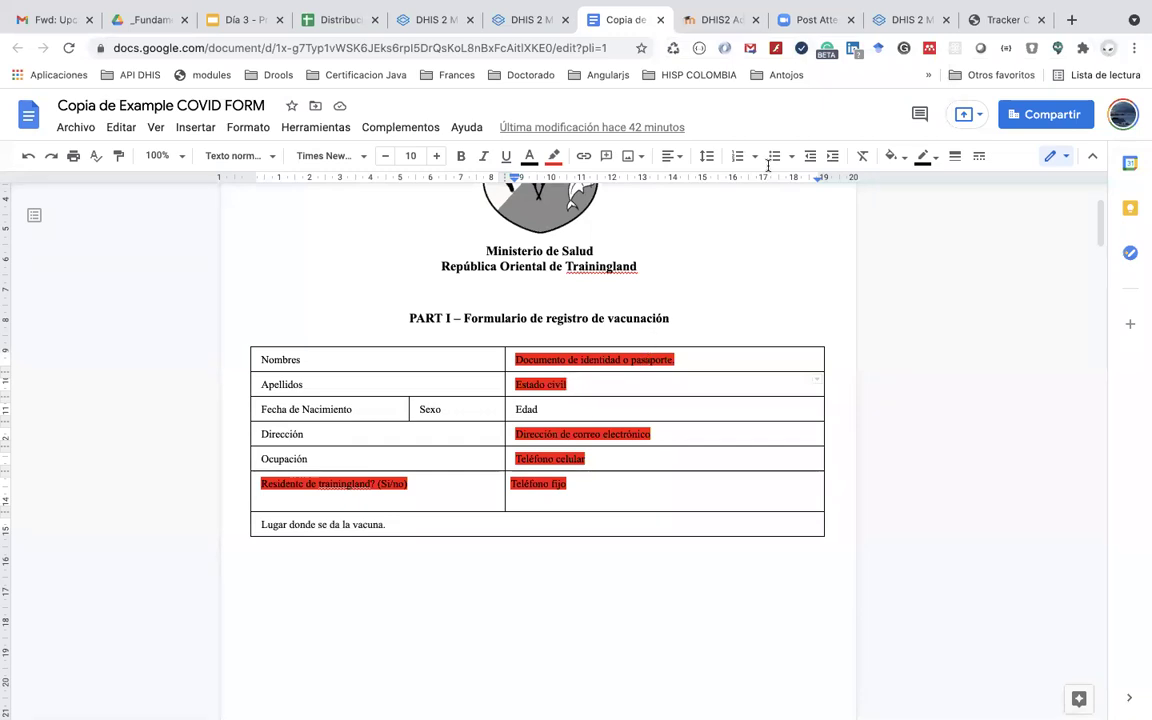
pyautogui.click(898, 22)
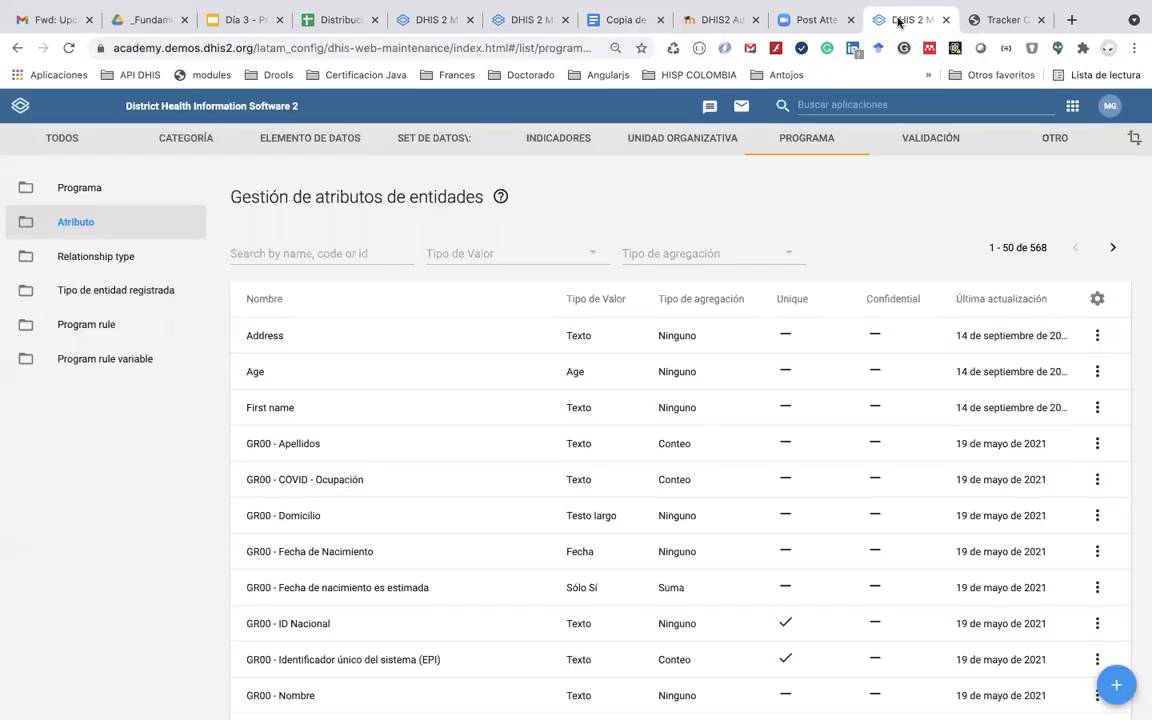
# Step: Filter the attributes by 'GR47' and open the actions menu for GR47 - ID Nacional
pyautogui.click(258, 253)
pyautogui.write('G')
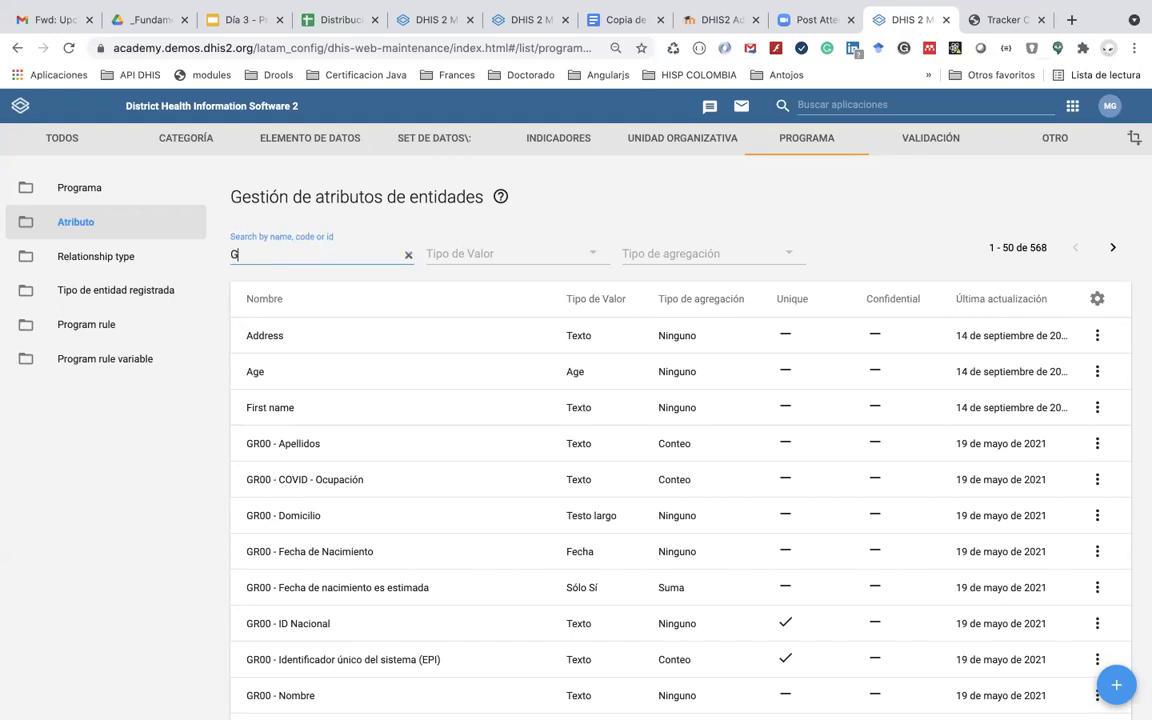
pyautogui.write('R47')
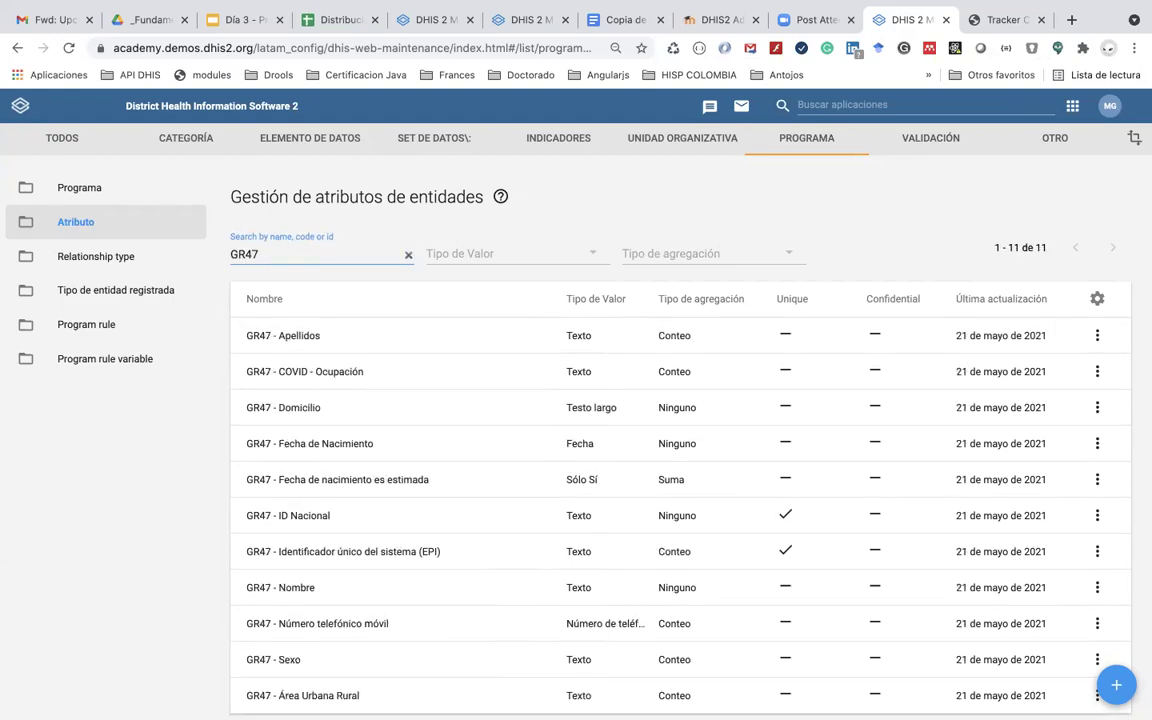
pyautogui.scroll(-2, 368, 450)
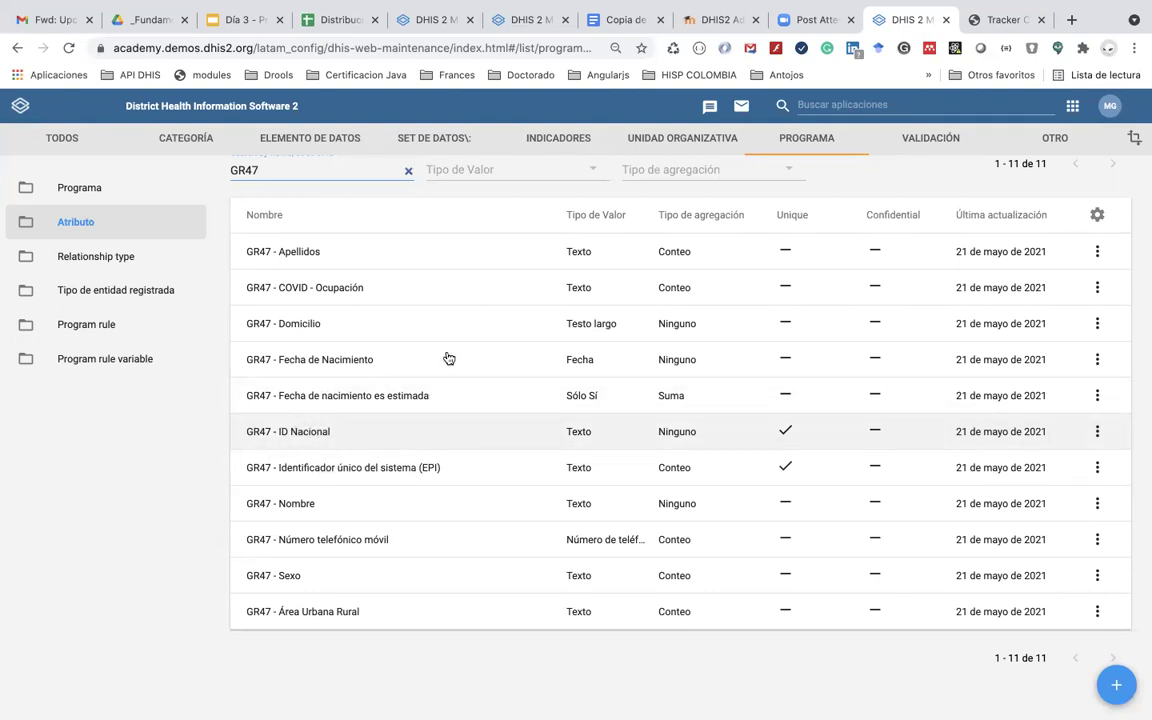
pyautogui.click(980, 19)
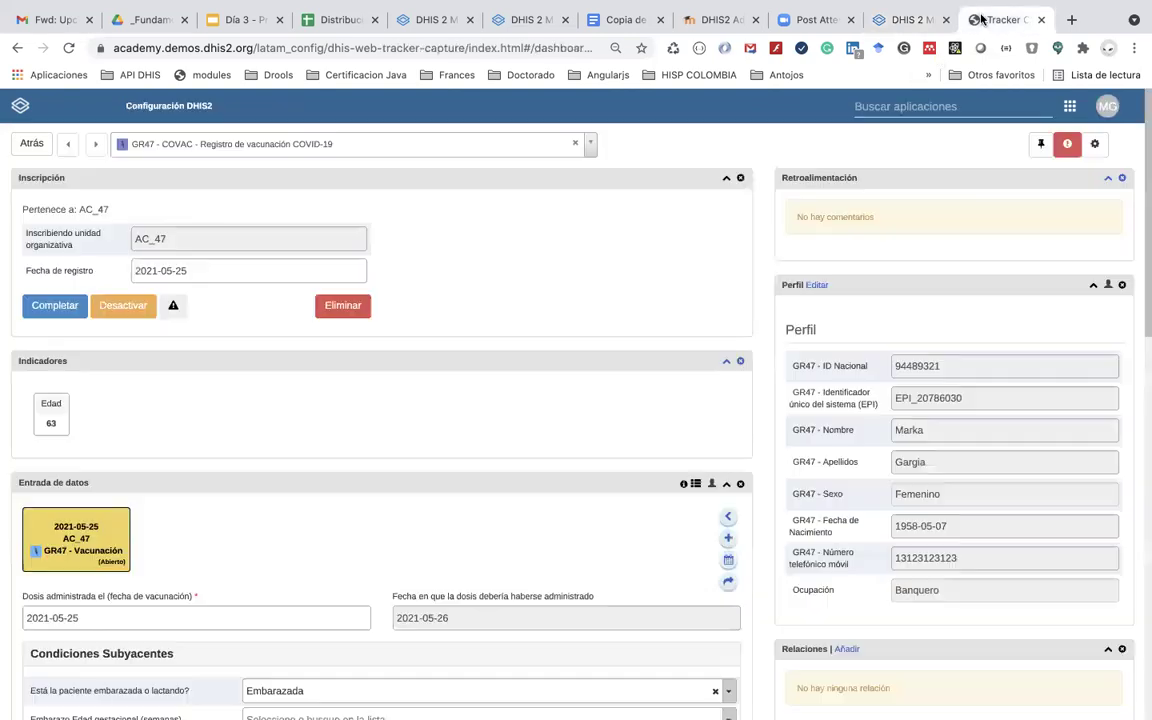
pyautogui.click(901, 22)
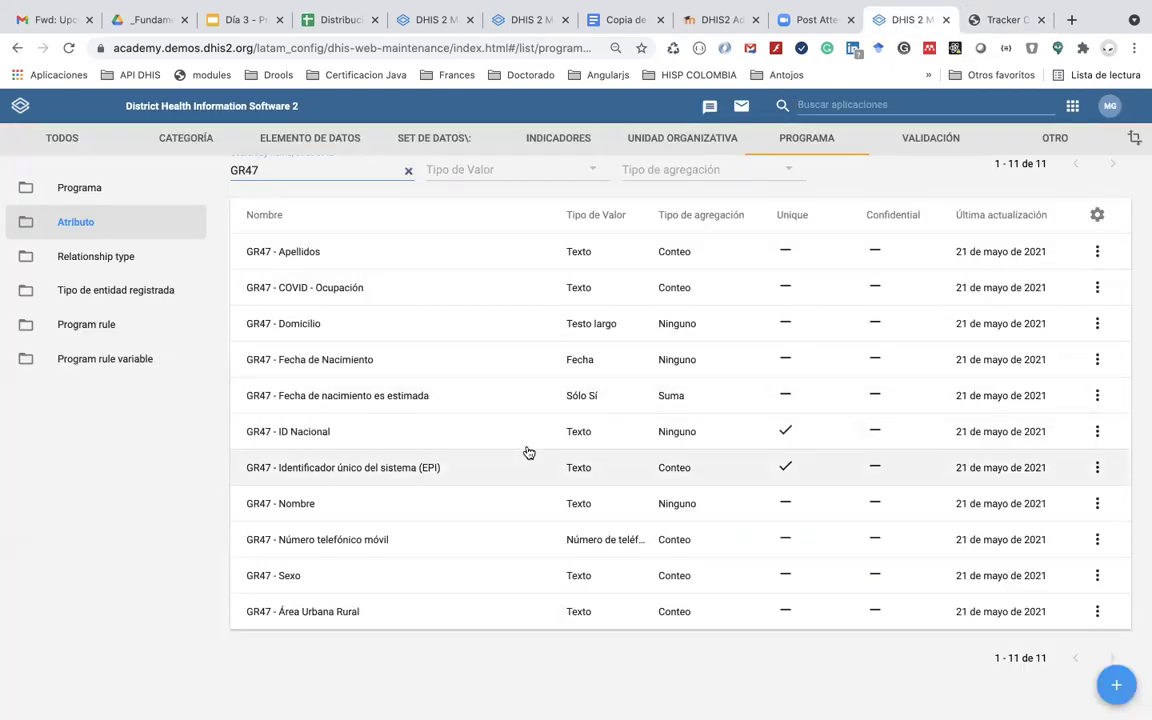
pyautogui.click(1097, 431)
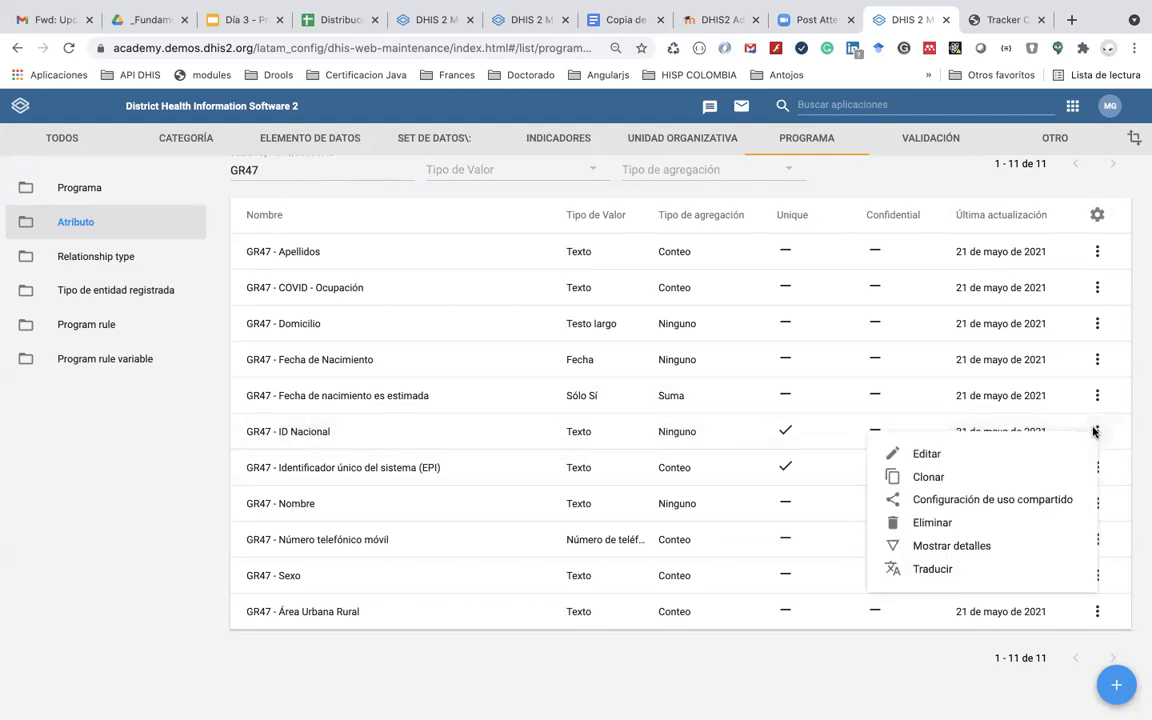
# Step: Rename the attribute to 'GR47 - Documento de identidad o pasaporte' and copy it into Abreviatura
pyautogui.click(1031, 455)
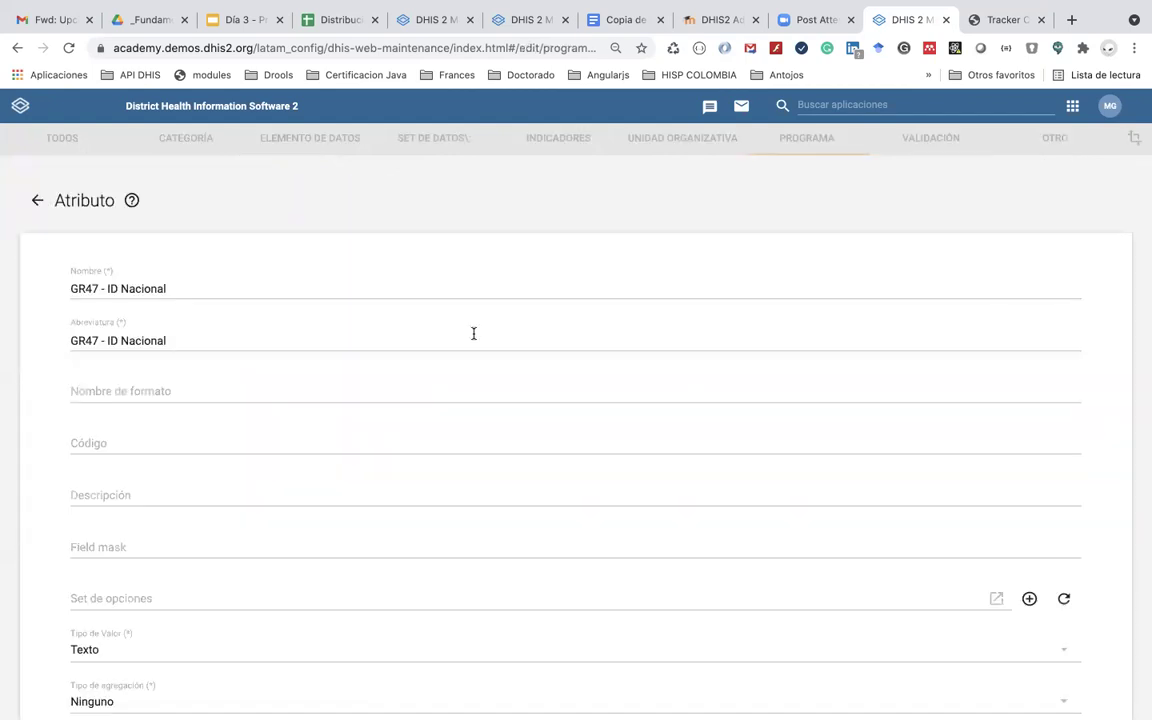
pyautogui.click(231, 286)
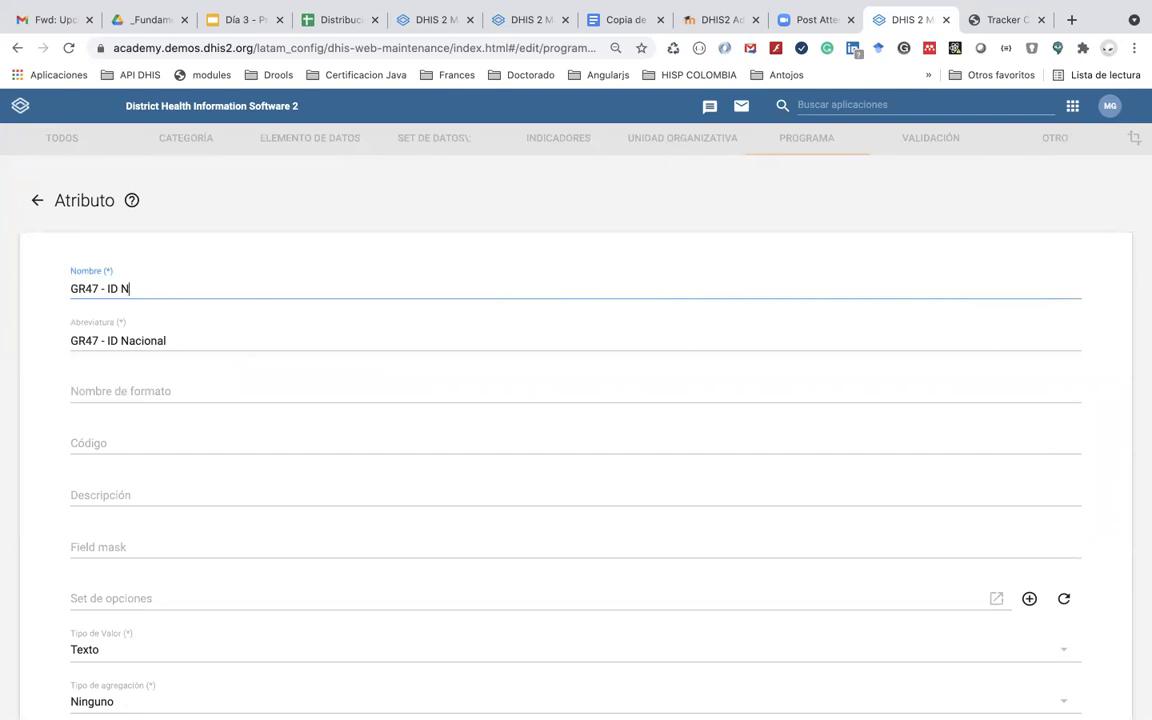
pyautogui.press('BackSpace')
pyautogui.write('Documento de identidad o pasa')
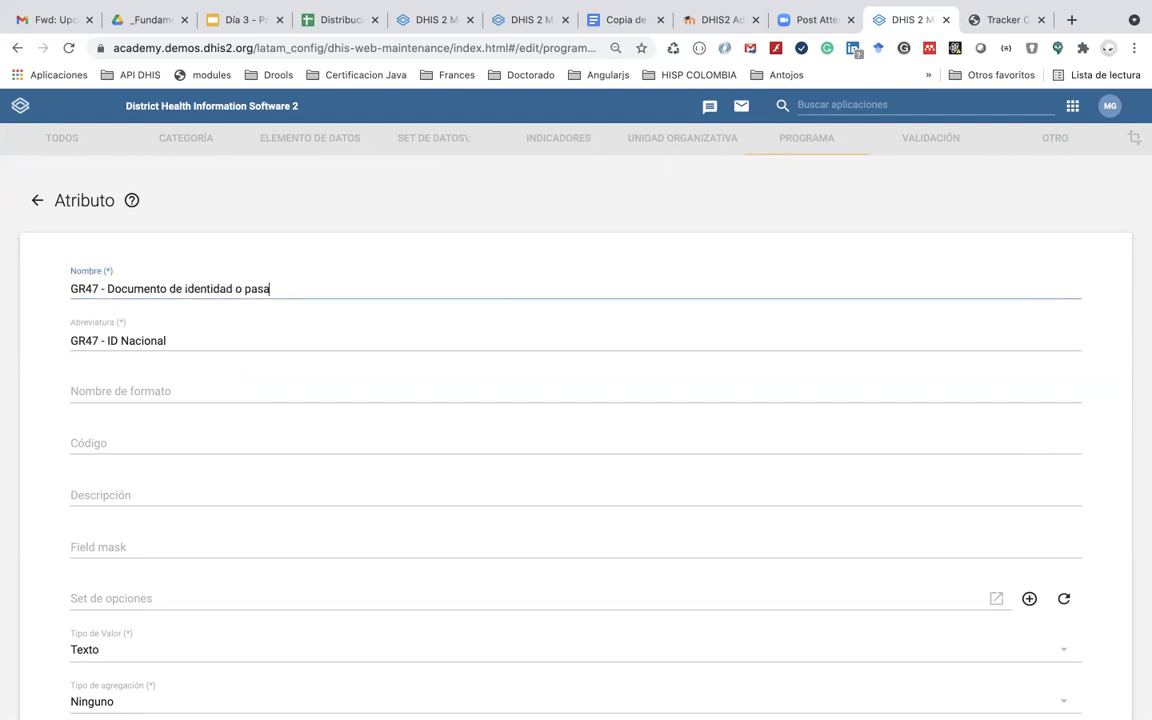
pyautogui.click(200, 337)
pyautogui.moveTo(303, 288); pyautogui.dragTo(109, 286)
pyautogui.press('super+c')
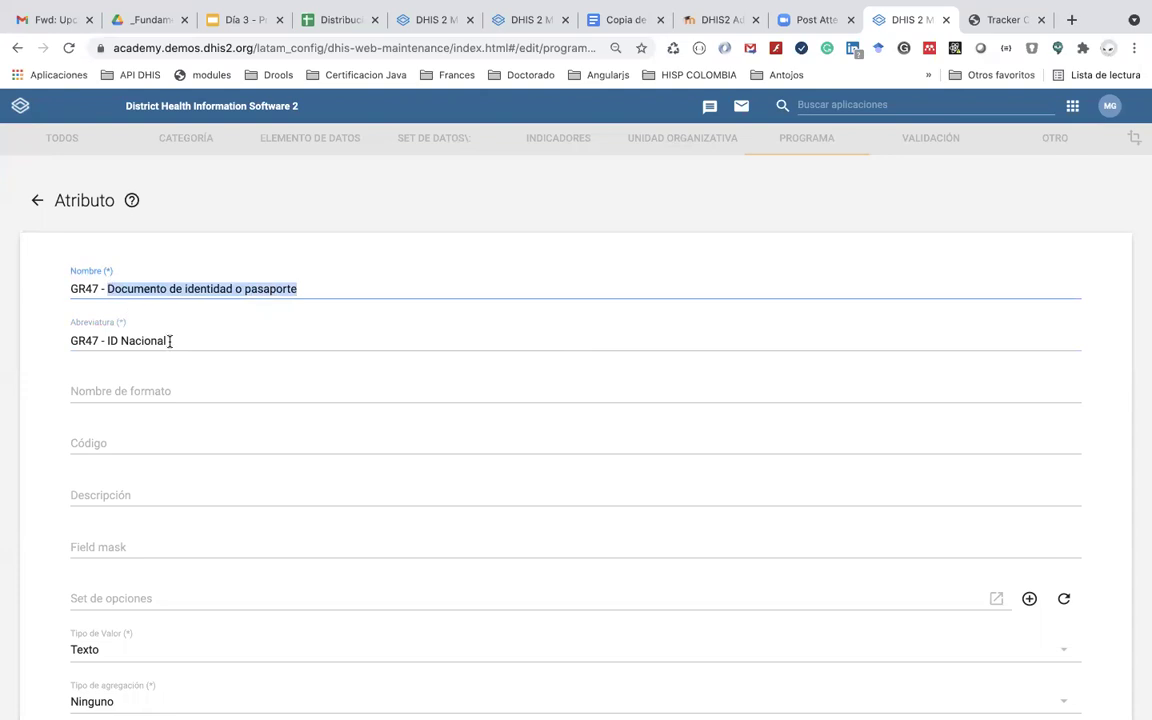
pyautogui.click(170, 341)
pyautogui.keyDown('shift'); pyautogui.click(110, 340); pyautogui.keyUp('shift')
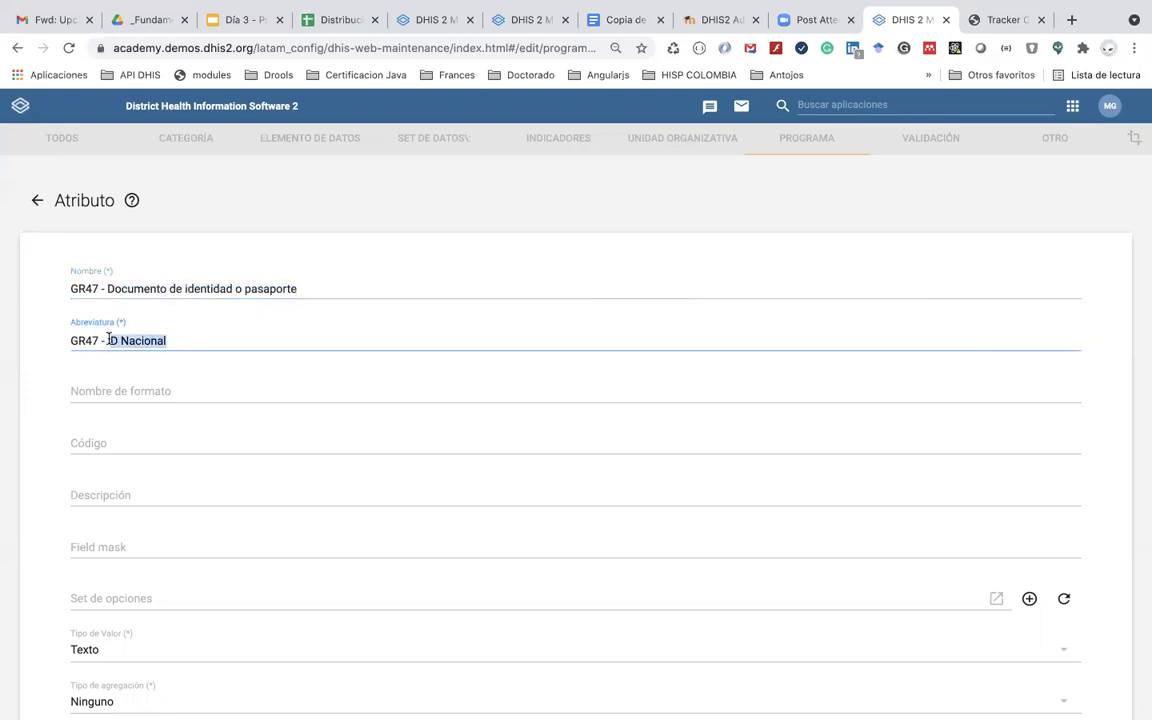
pyautogui.press('super+v')
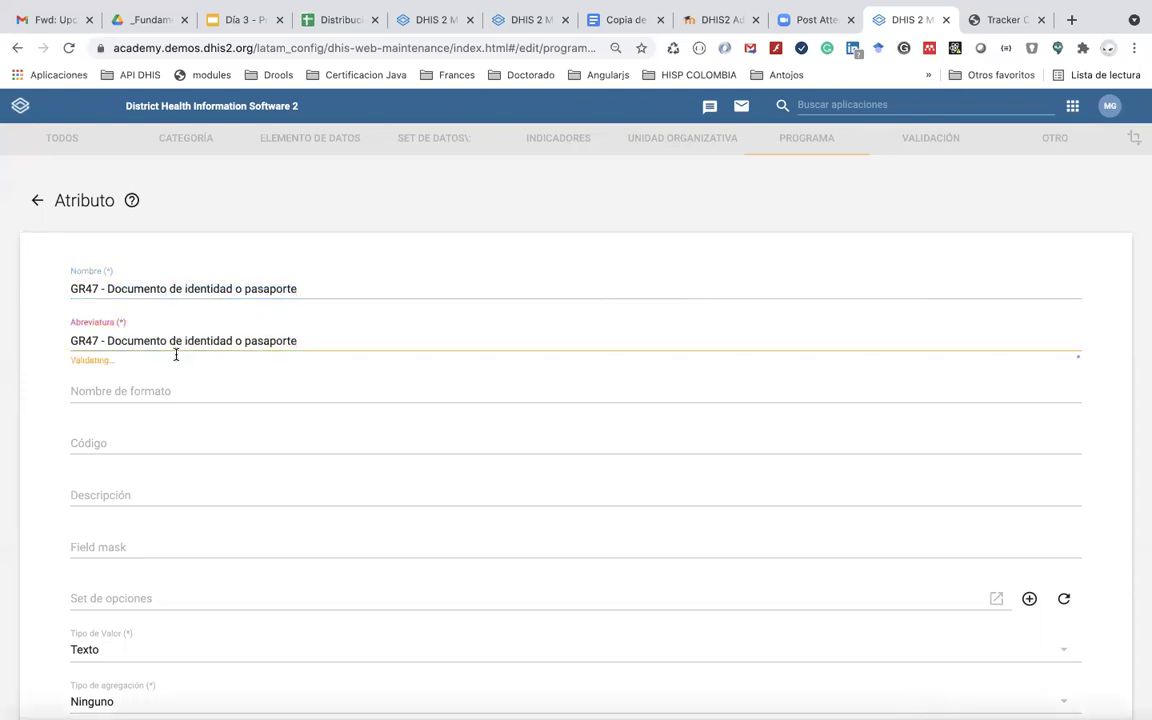
# Step: Leave Nombre de formato empty and save the renamed attribute
pyautogui.scroll(-3, 166, 422)
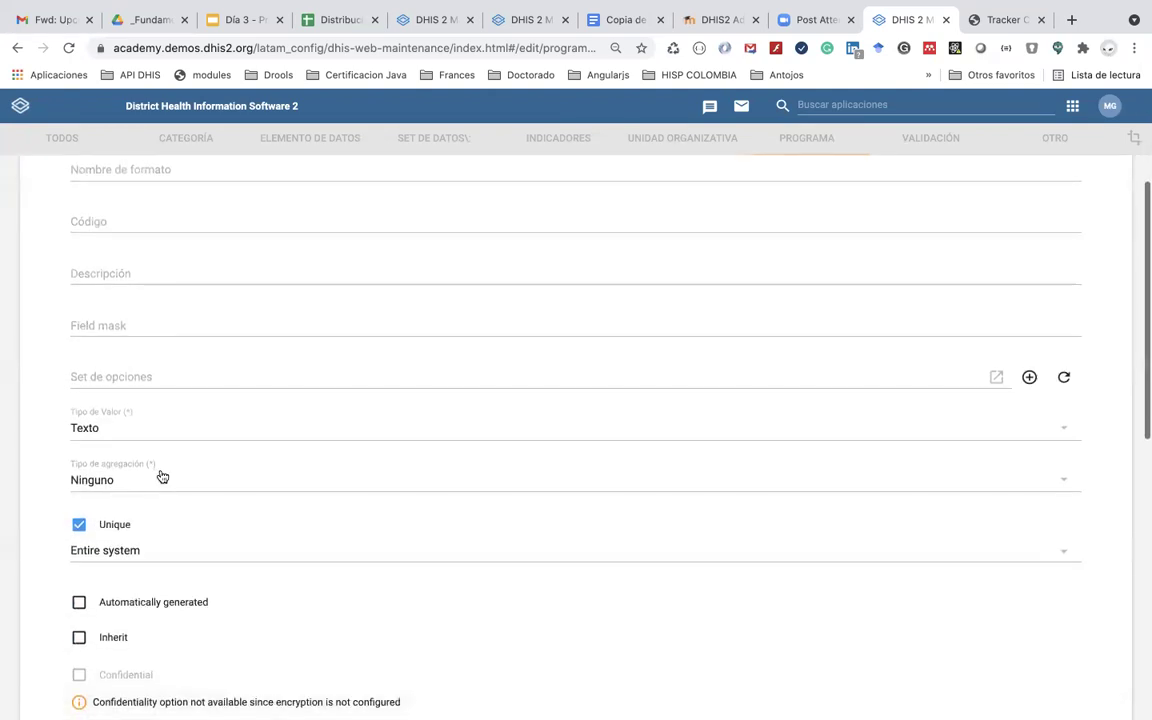
pyautogui.scroll(1, 162, 477)
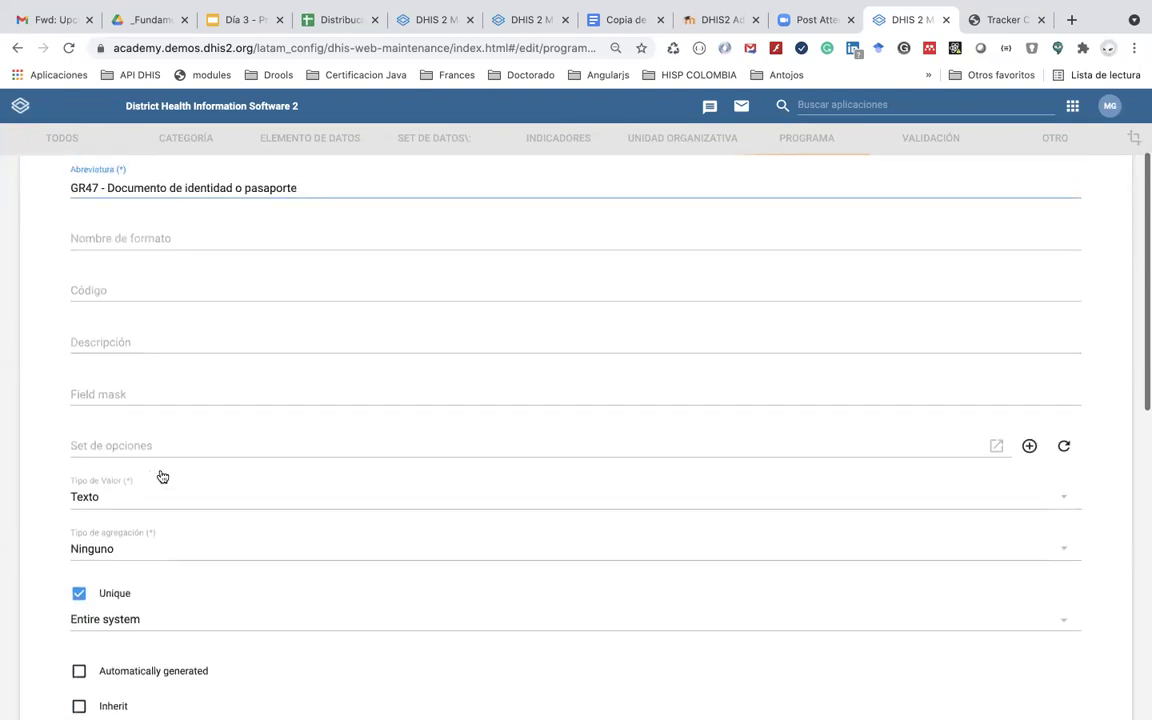
pyautogui.click(143, 256)
pyautogui.hotkey('ctrl', 'v')
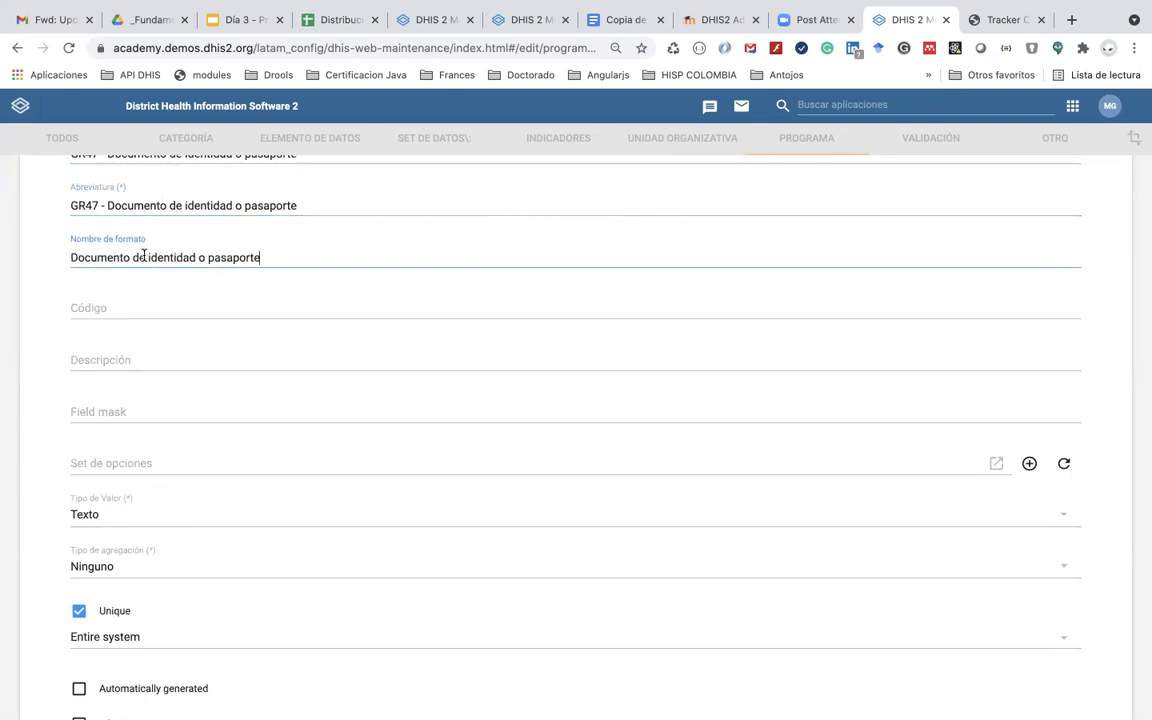
pyautogui.click(996, 22)
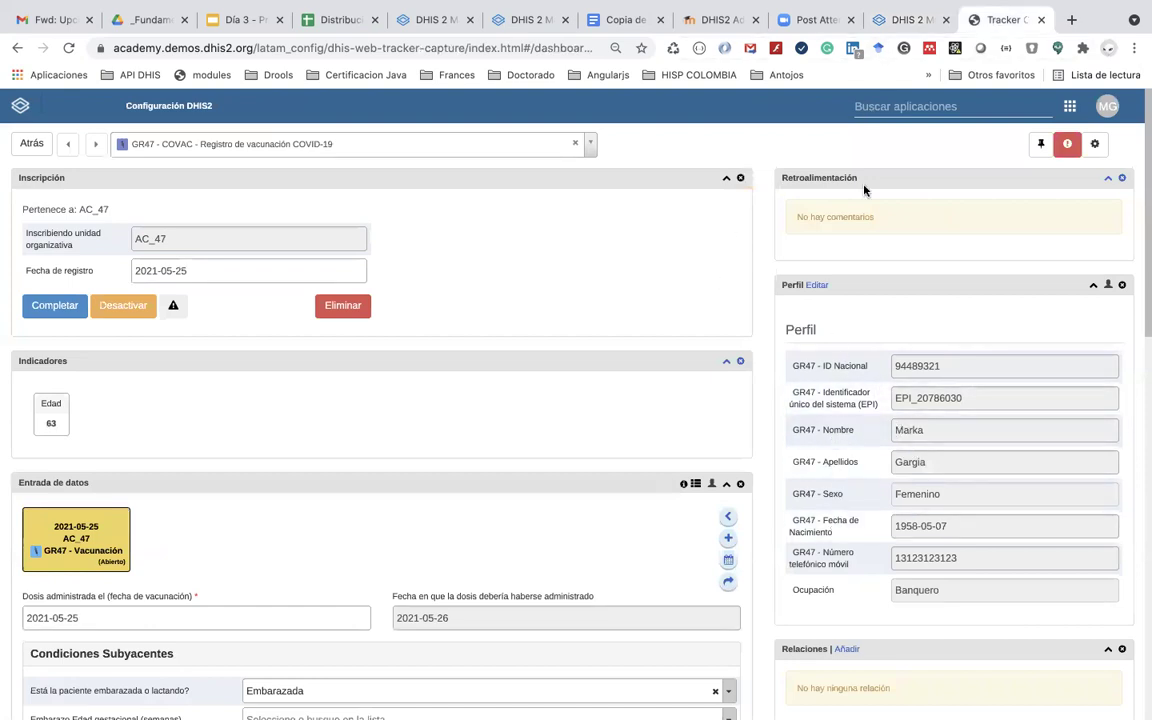
pyautogui.click(908, 20)
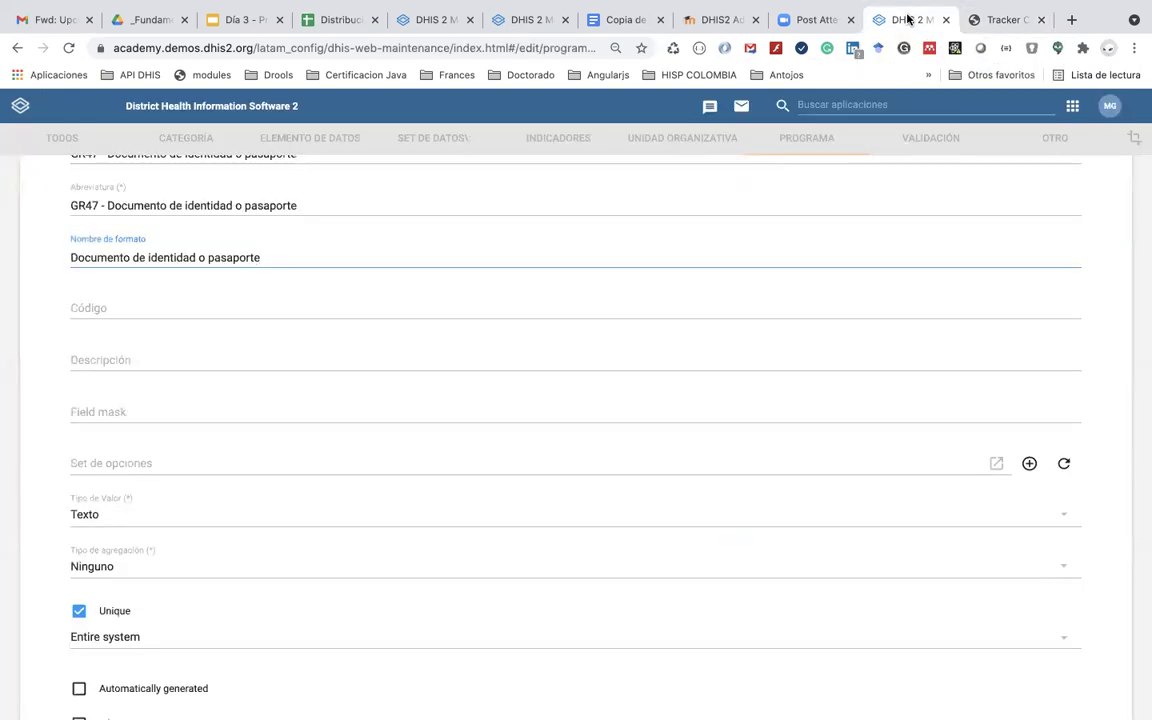
pyautogui.tripleClick(298, 249)
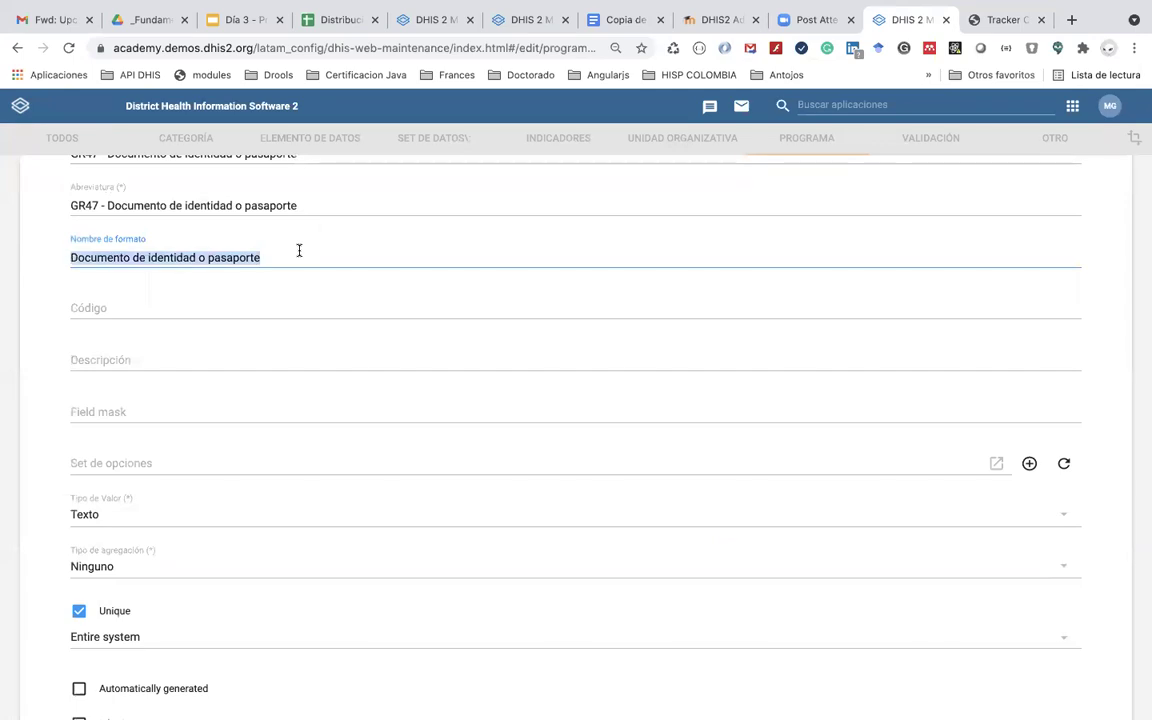
pyautogui.press('BackSpace')
pyautogui.scroll(-3, 300, 547)
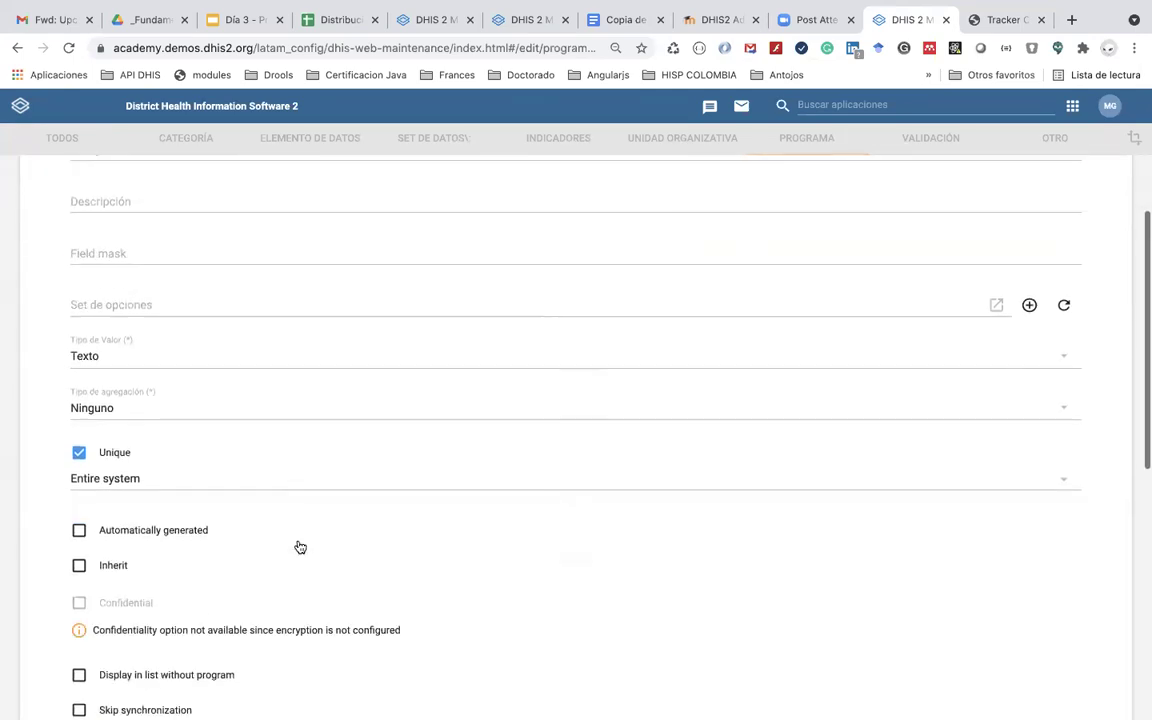
pyautogui.scroll(-3, 270, 500)
pyautogui.scroll(-1, 183, 592)
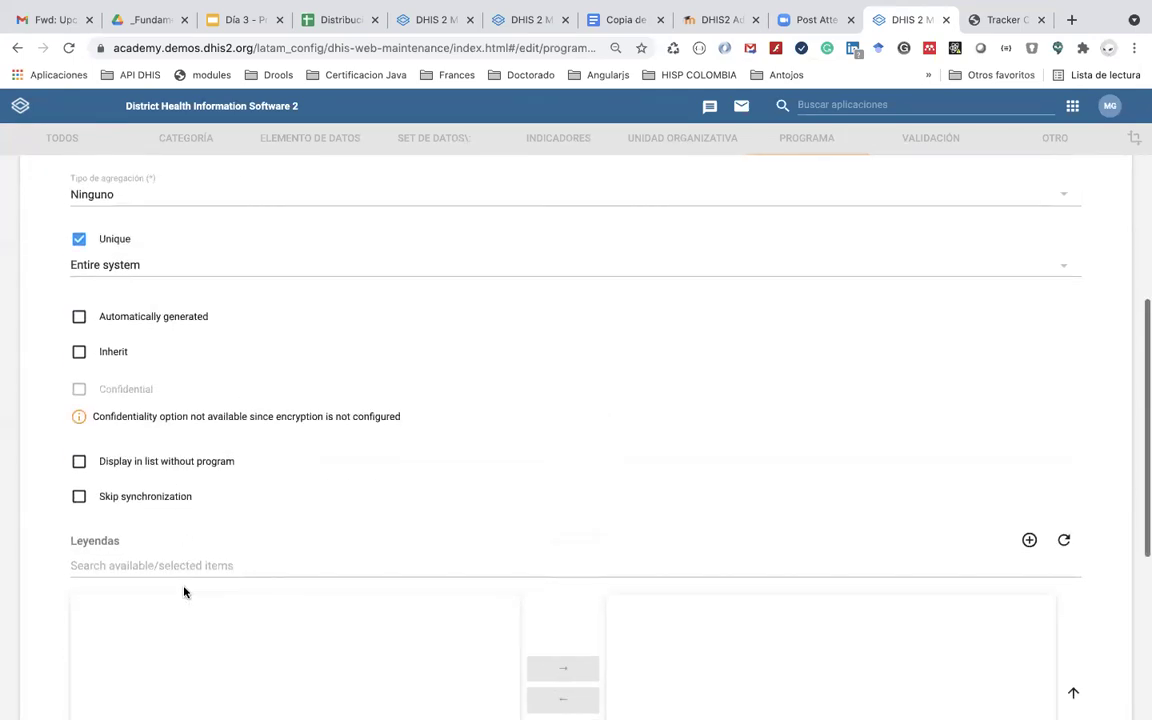
pyautogui.scroll(-5, 183, 592)
pyautogui.click(139, 607)
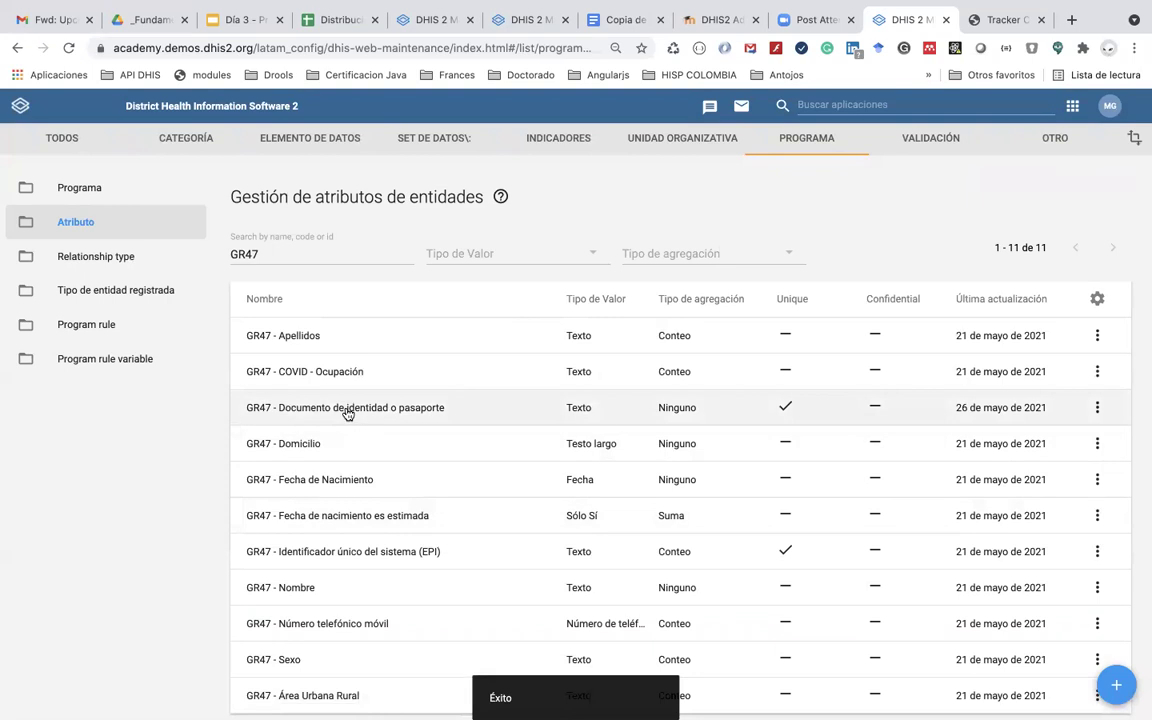
# Step: Review the vaccination form's fields in Google Docs, then go to the Tracker Capture dashboard
pyautogui.click(623, 21)
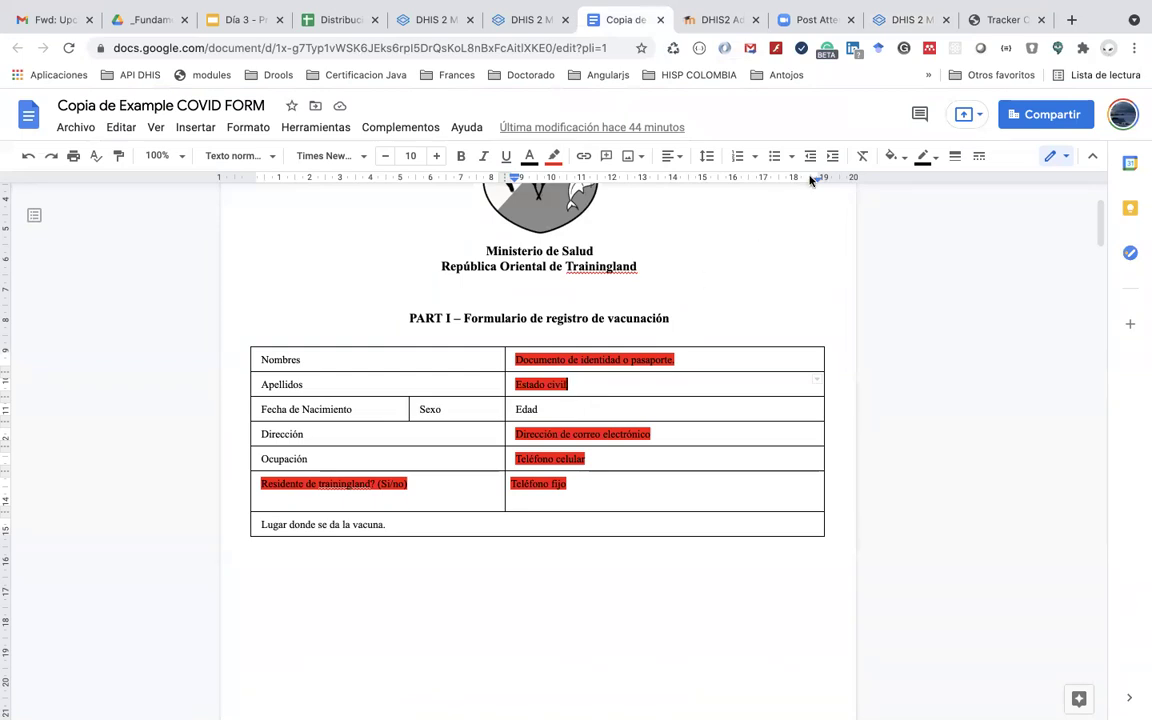
pyautogui.click(988, 20)
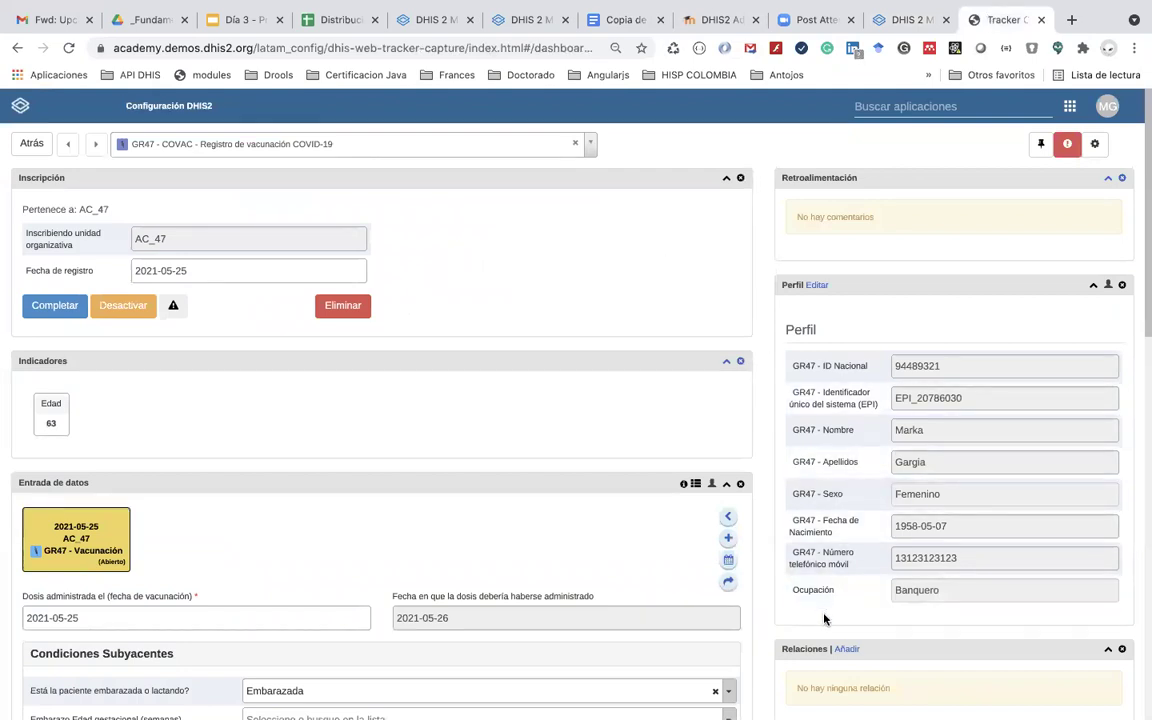
# Step: Make the Perfil panel editable and scroll through its attribute fields before returning to Maintenance
pyautogui.click(818, 286)
pyautogui.scroll(-1, 840, 494)
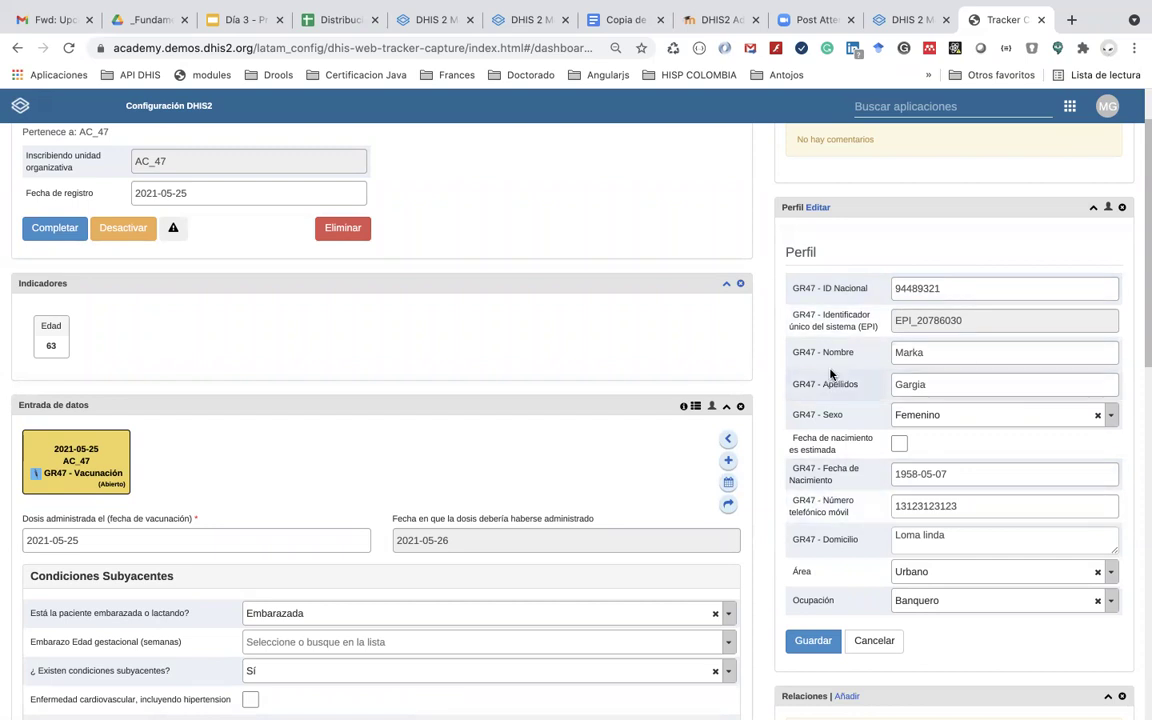
pyautogui.click(897, 22)
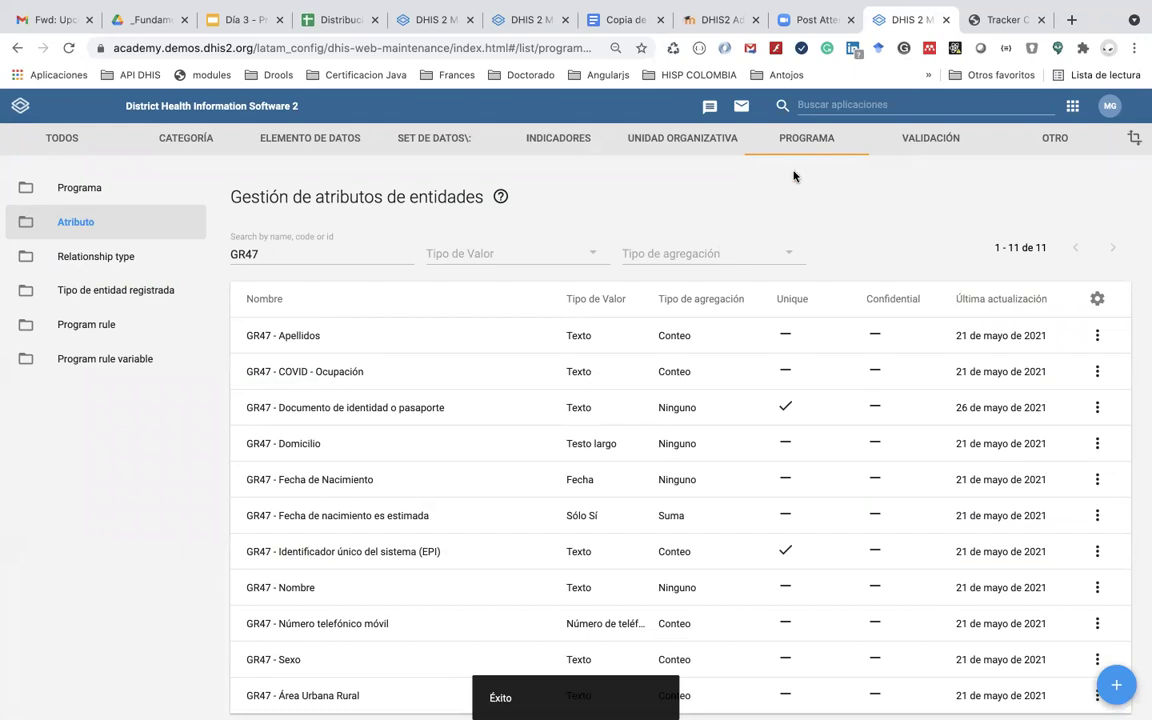
# Step: Open Set de opciones via the 'set' search, filter for GR47, and start a new option set
pyautogui.click(817, 104)
pyautogui.write('set')
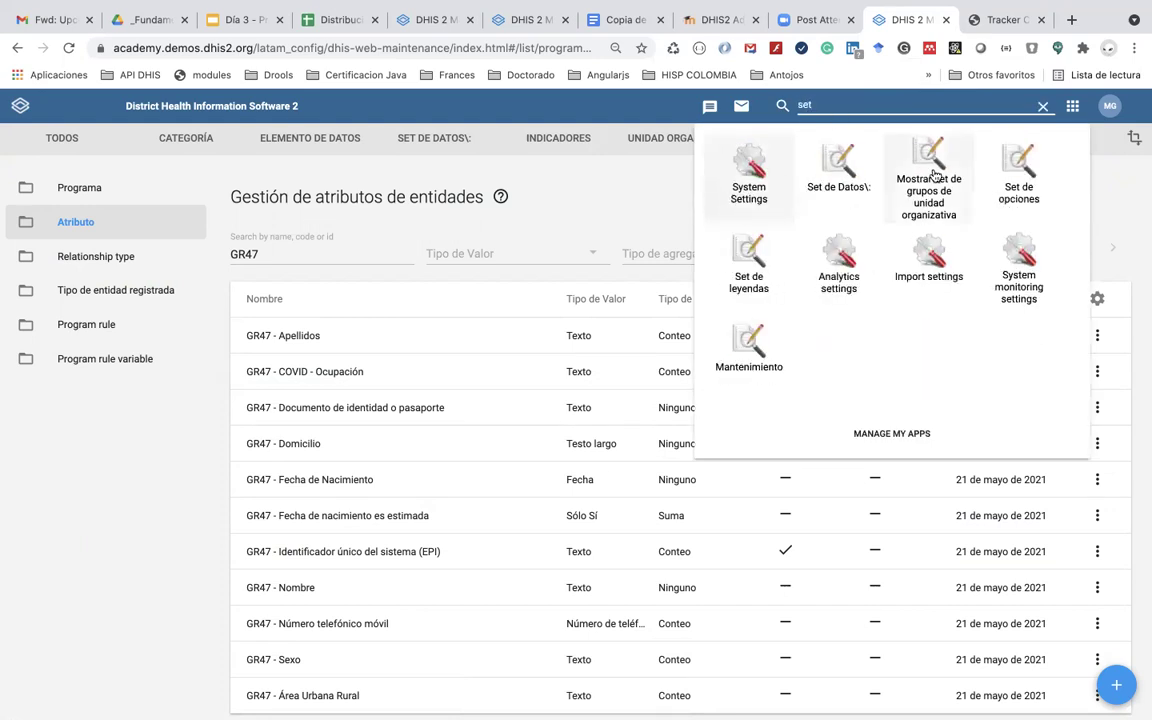
pyautogui.click(1018, 178)
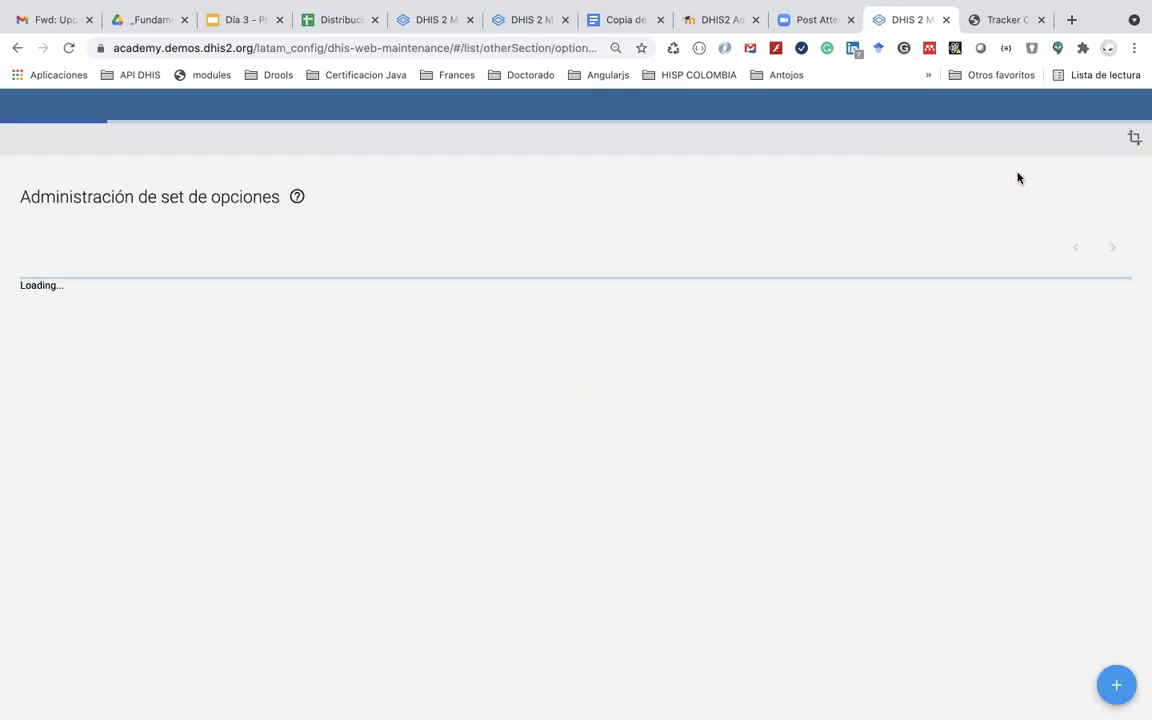
pyautogui.scroll(-1, 689, 350)
pyautogui.scroll(-10, 689, 348)
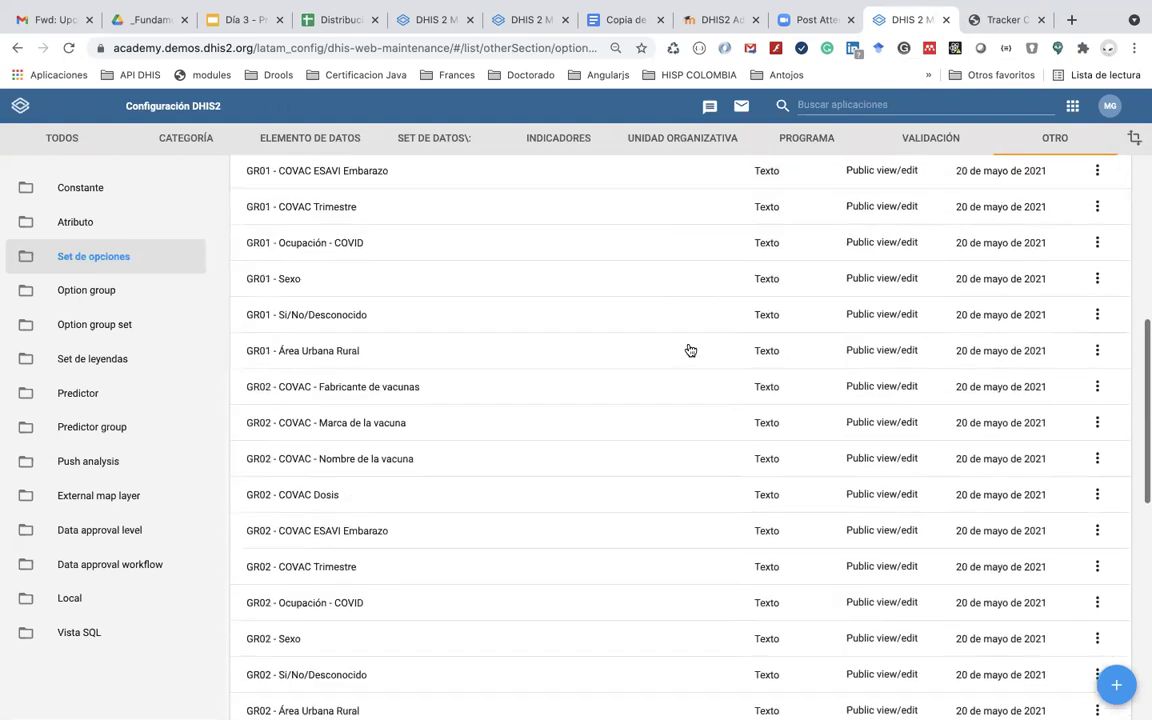
pyautogui.scroll(10, 689, 347)
pyautogui.click(333, 244)
pyautogui.write('GR47')
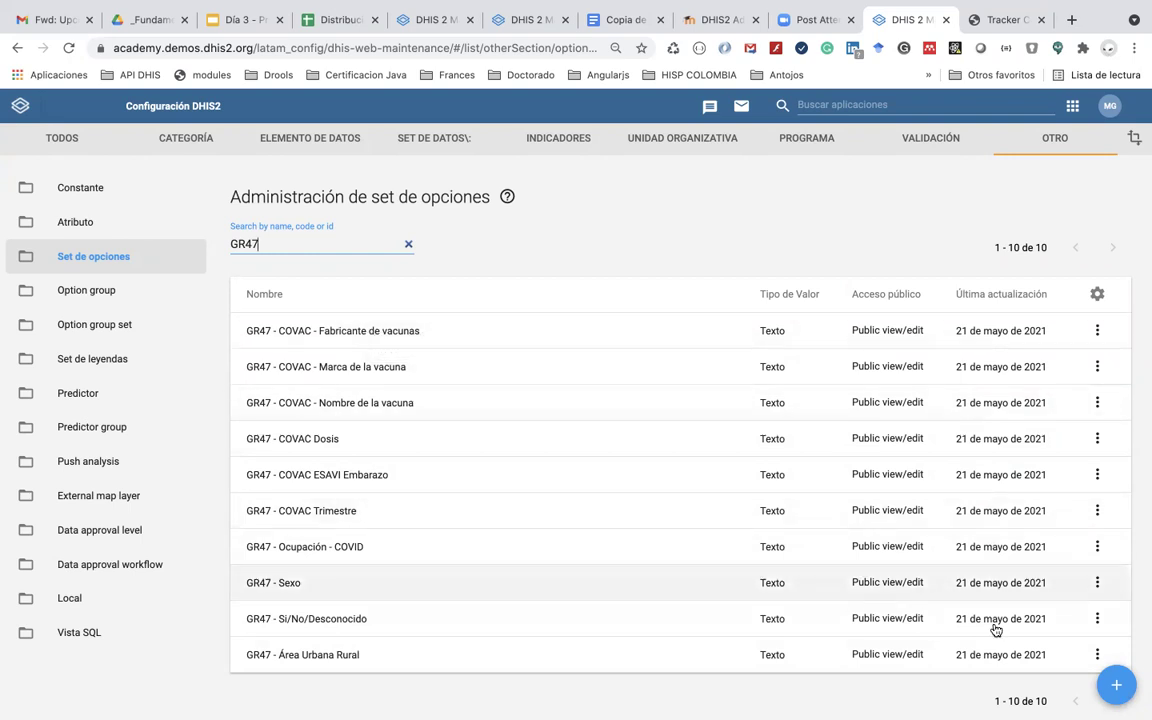
pyautogui.click(1120, 685)
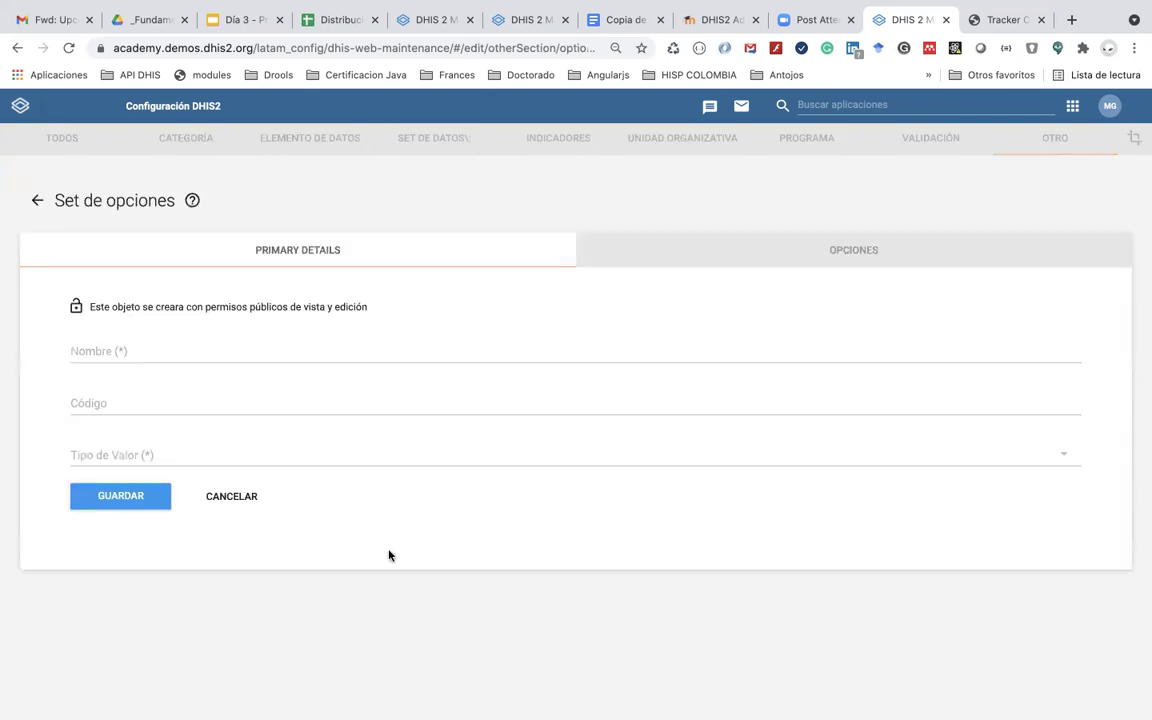
# Step: Name the option set 'GR47 - Estado civil', choose Texto as value type, and save
pyautogui.click(140, 356)
pyautogui.write('GR47 -')
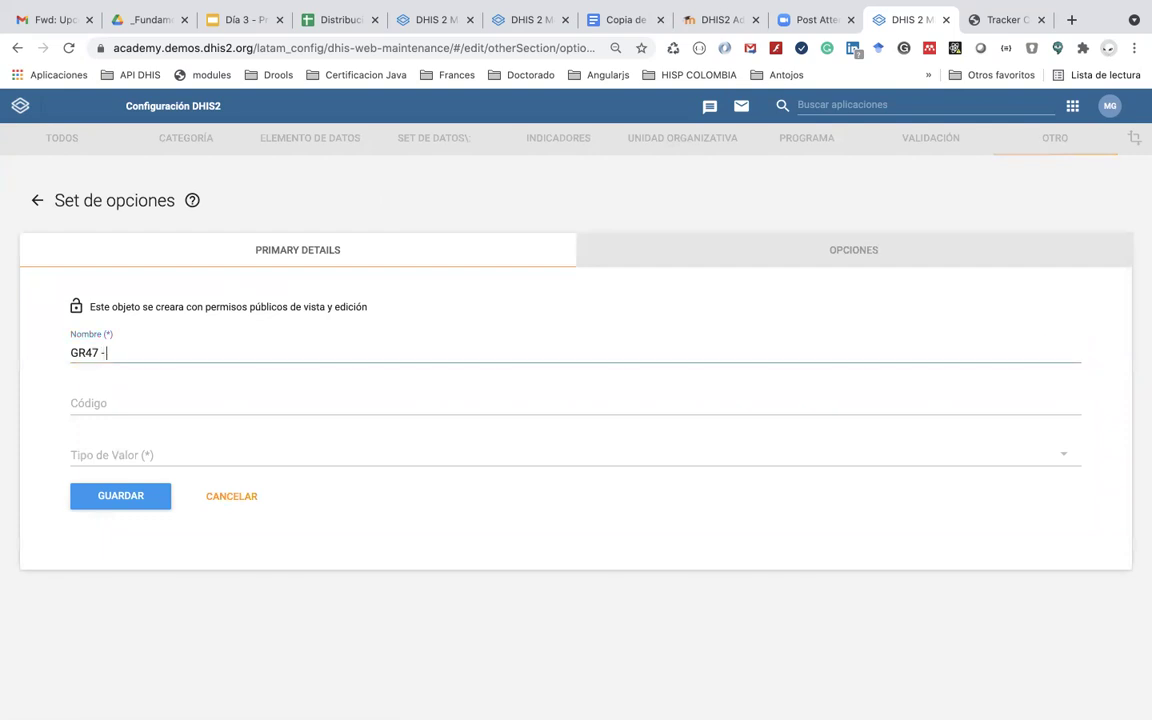
pyautogui.write(' Estado civil')
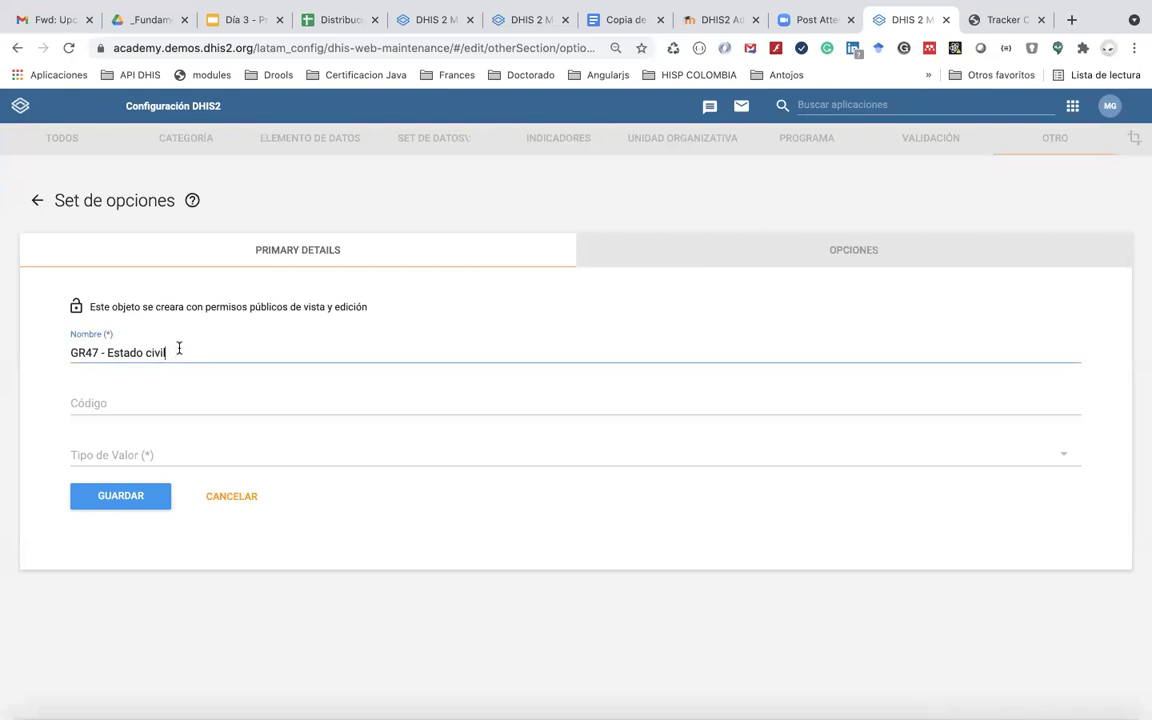
pyautogui.click(155, 459)
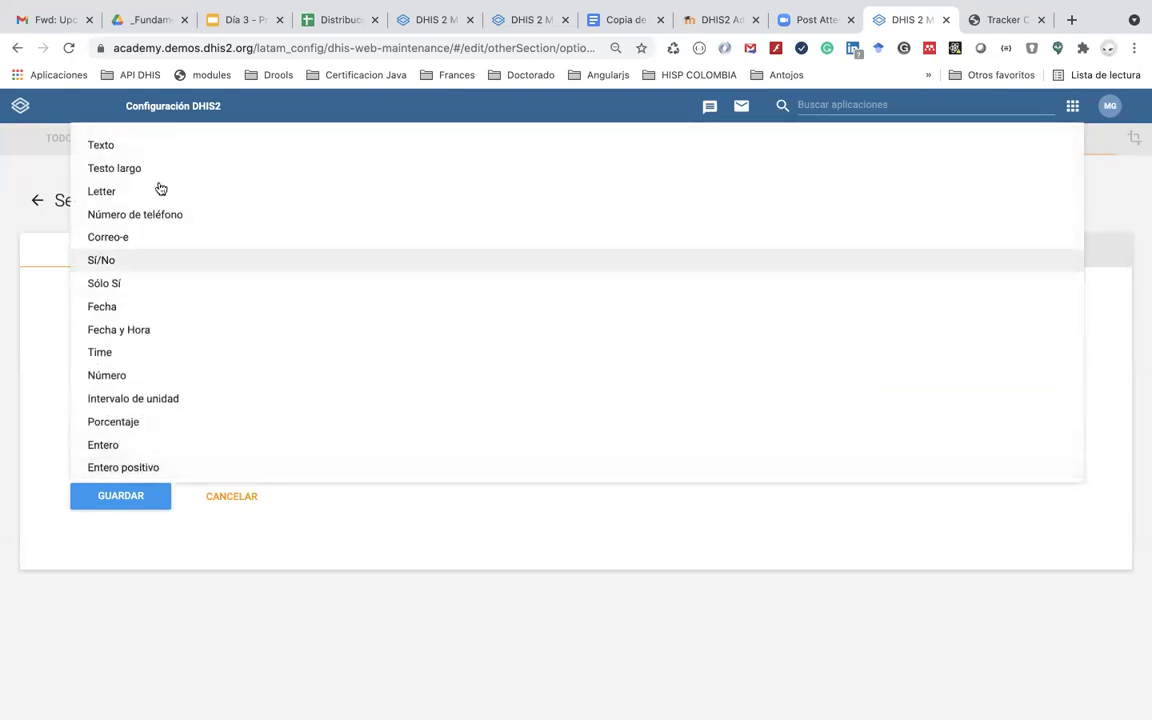
pyautogui.click(170, 151)
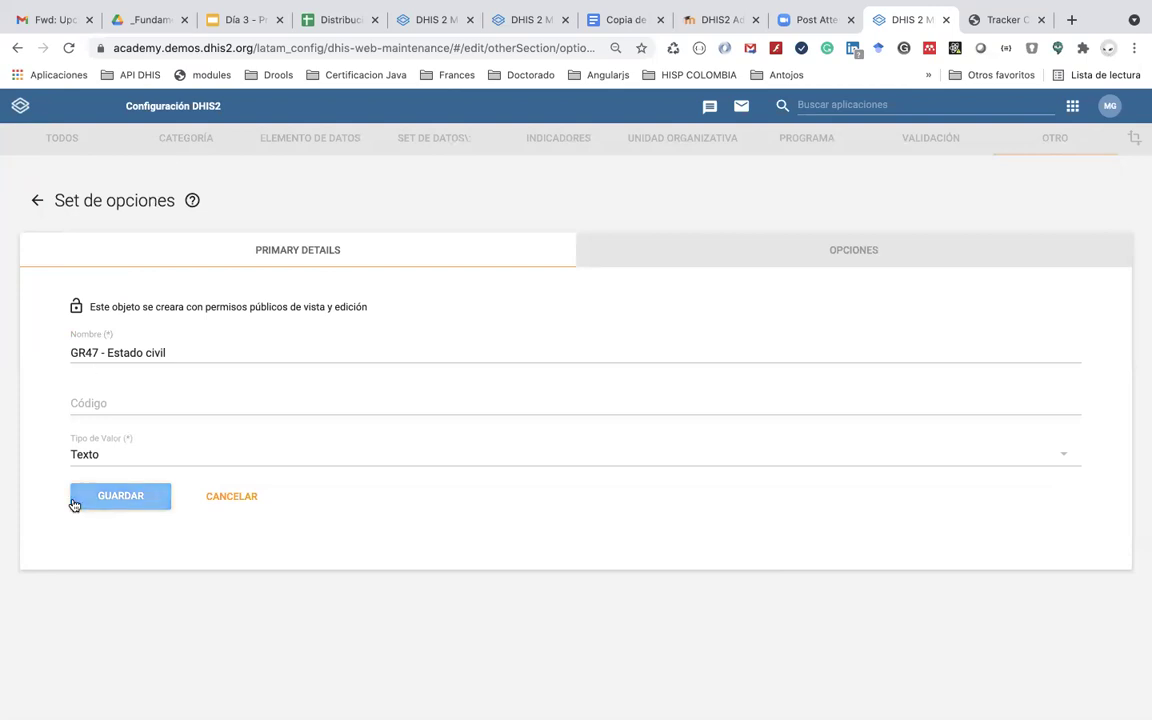
pyautogui.click(121, 505)
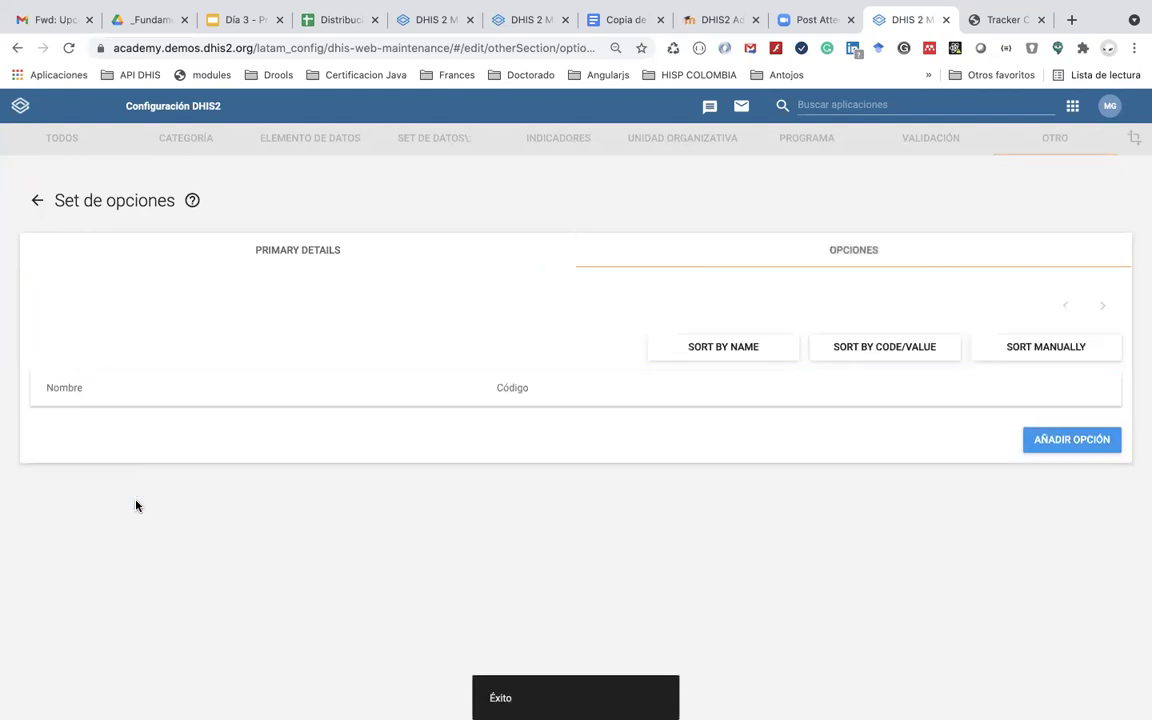
# Step: Add the option Soltero with code Soltero to the option set
pyautogui.click(1061, 440)
pyautogui.click(404, 311)
pyautogui.write('Soltero')
pyautogui.click(318, 371)
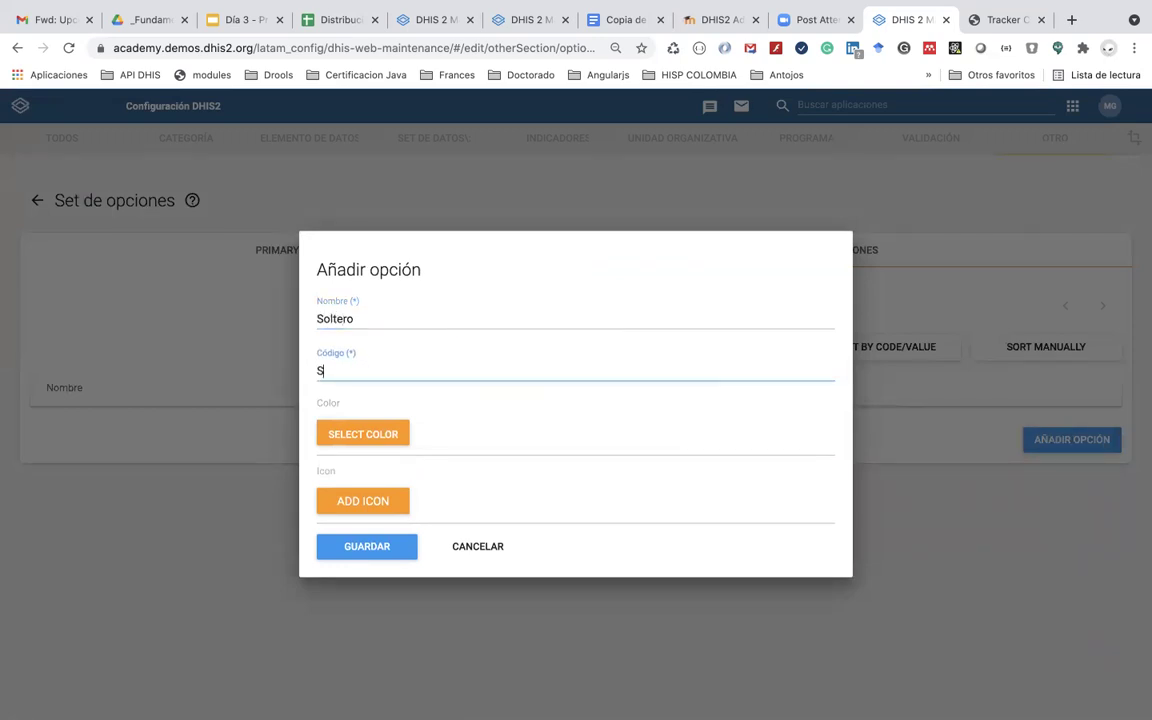
pyautogui.write('Soltero')
pyautogui.click(389, 548)
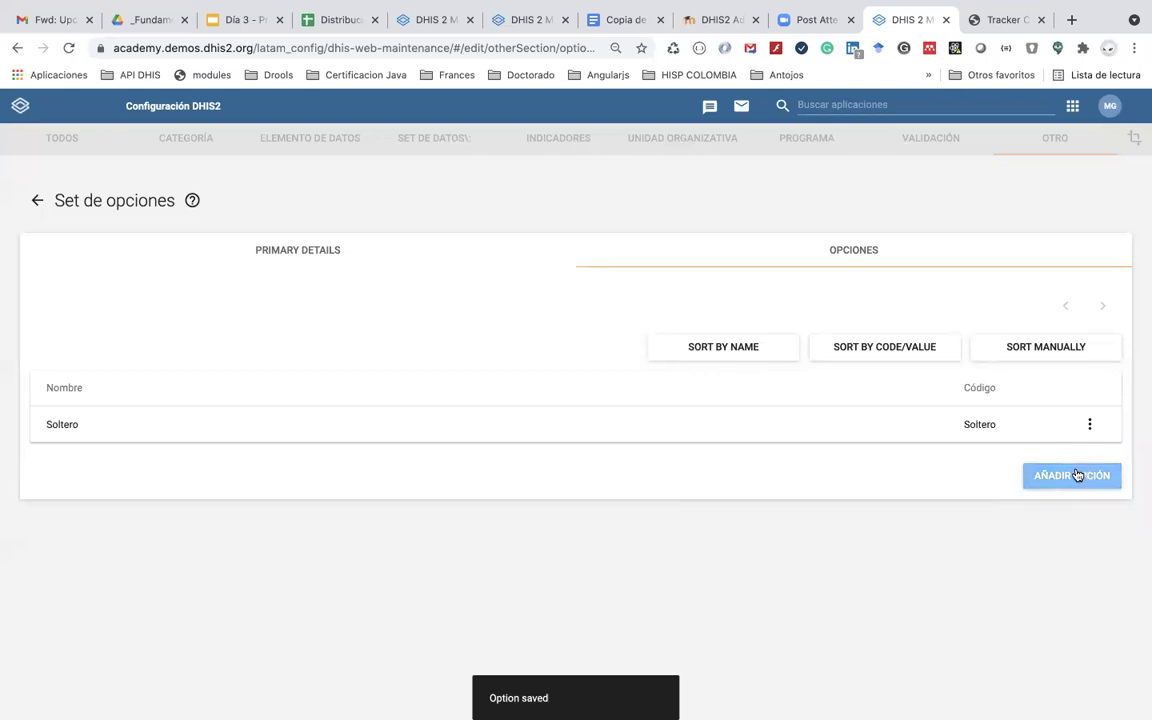
# Step: Add a second option, Casado, with code Casado
pyautogui.click(1076, 474)
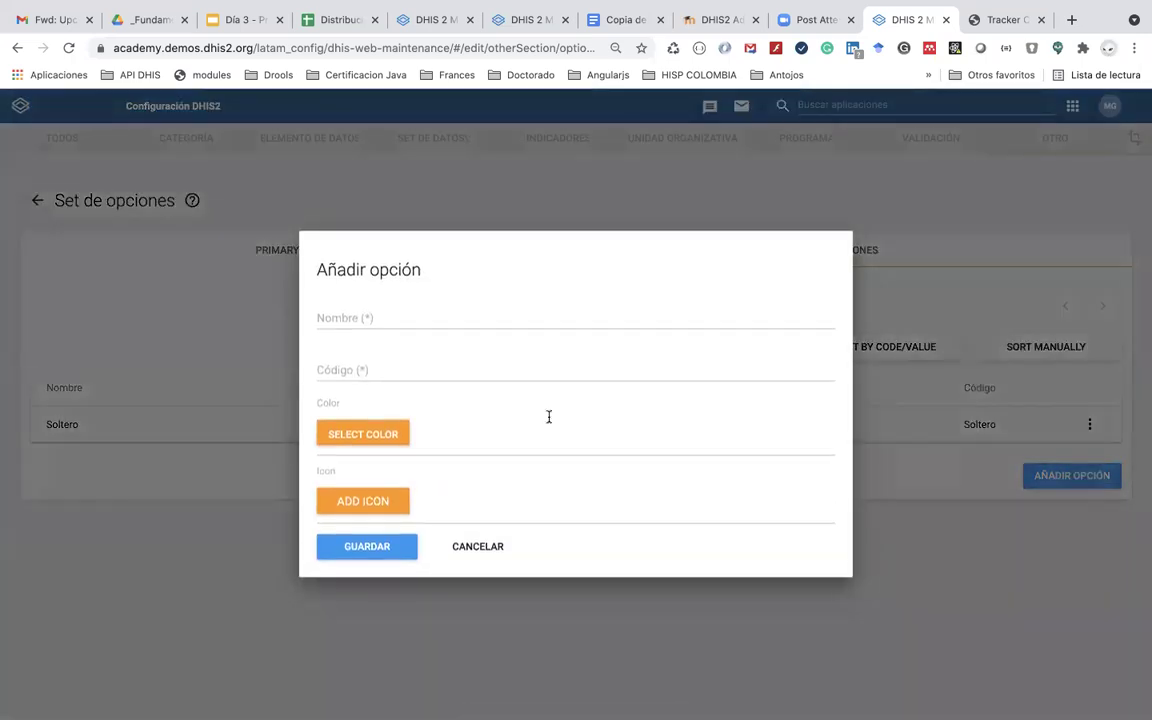
pyautogui.click(369, 315)
pyautogui.write('Casado')
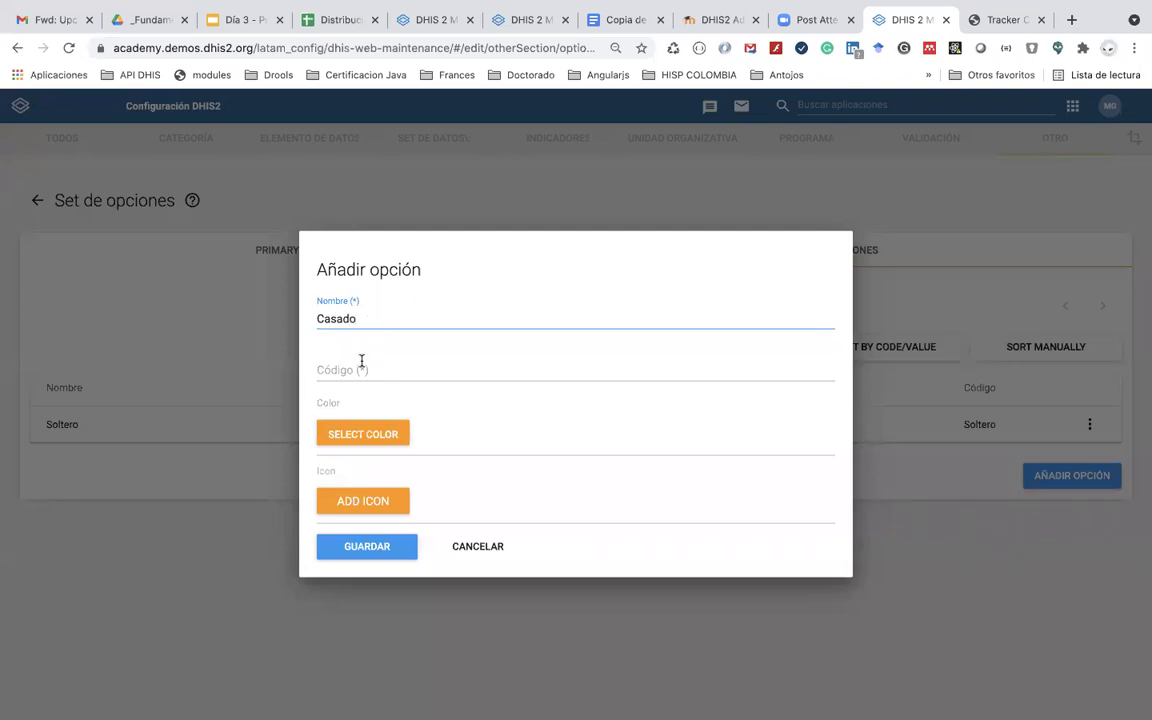
pyautogui.click(360, 362)
pyautogui.write('Casado')
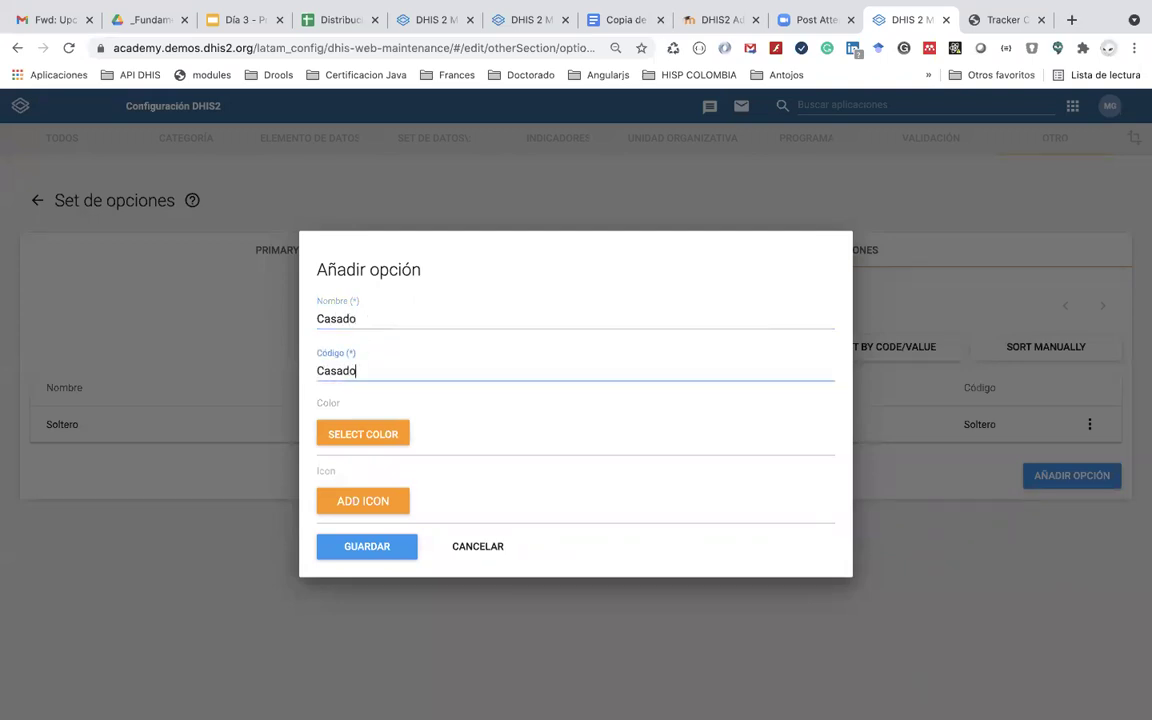
pyautogui.click(380, 547)
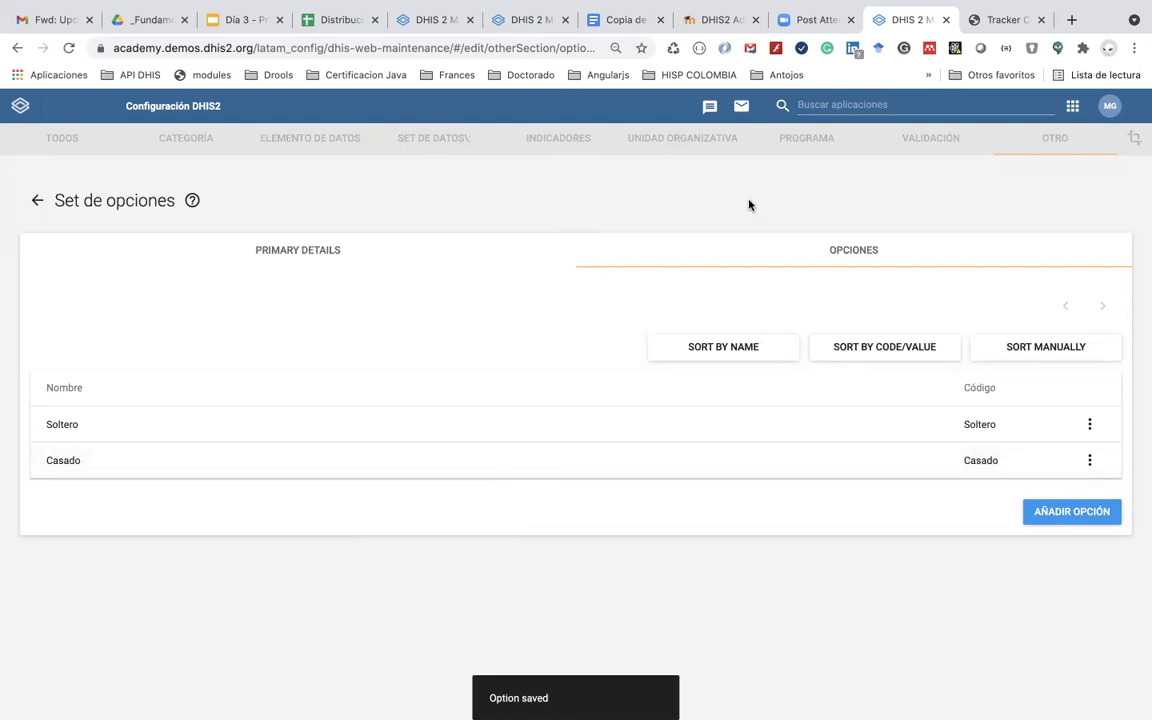
pyautogui.click(834, 104)
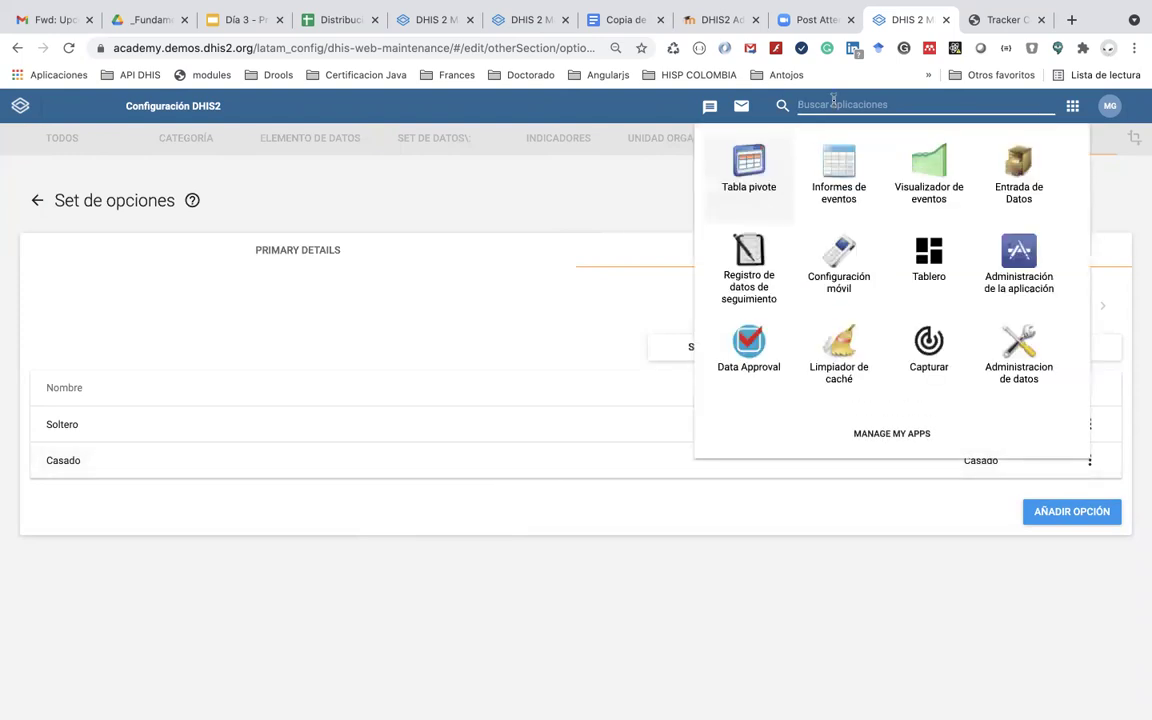
# Step: In Mantenimiento's Programa section, open the tracked entity attribute list and start a new attribute
pyautogui.write('mar')
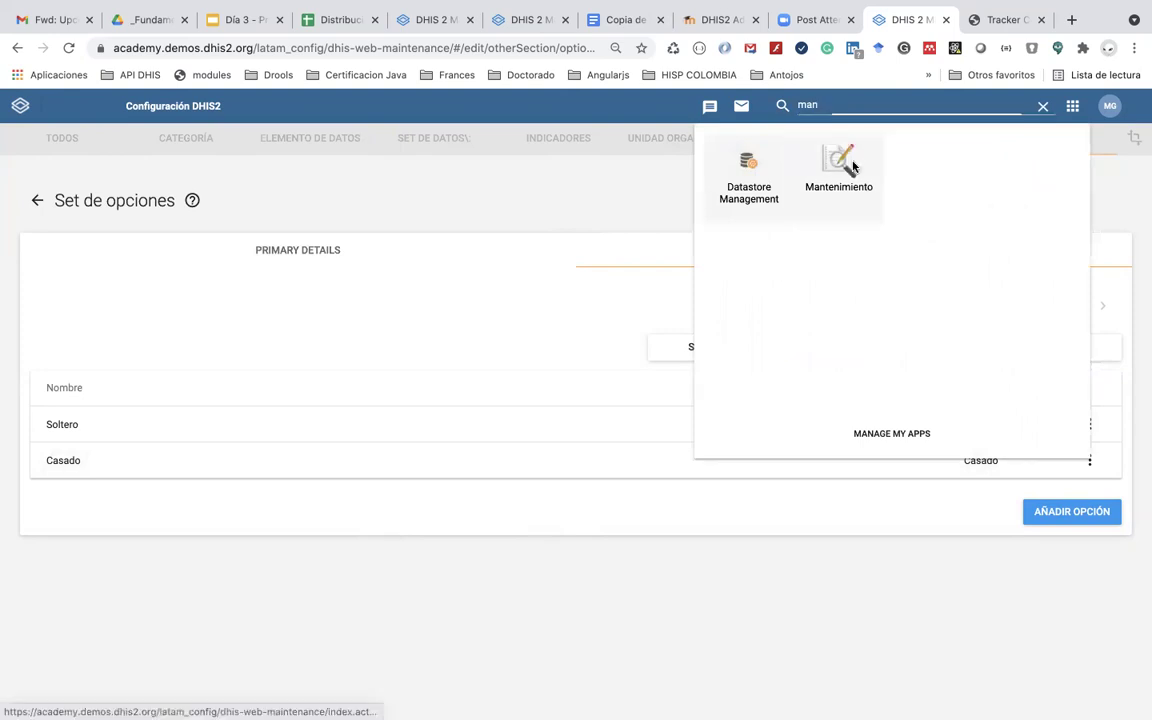
pyautogui.click(838, 162)
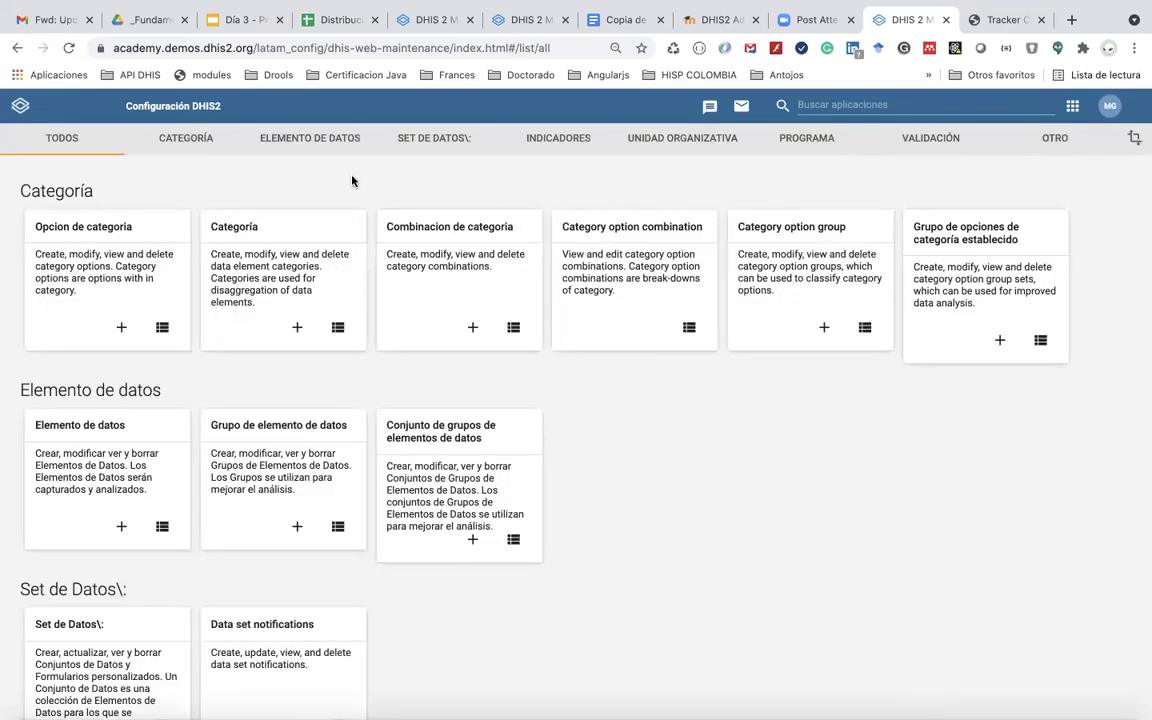
pyautogui.click(328, 140)
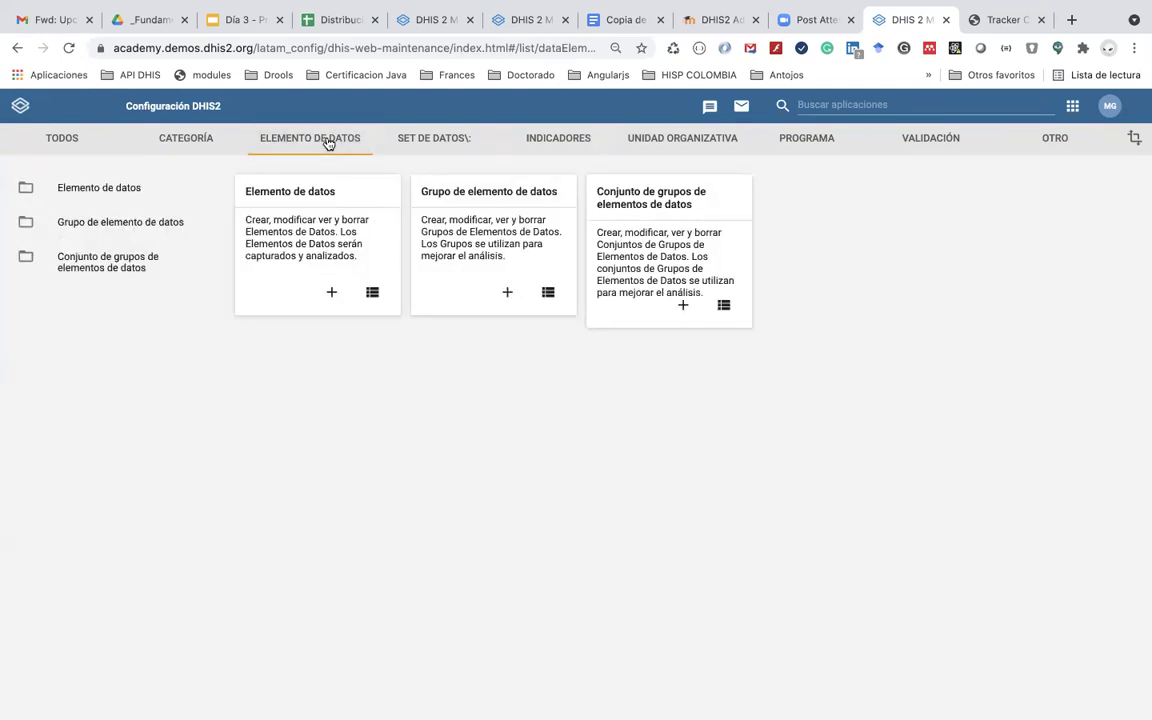
pyautogui.click(809, 144)
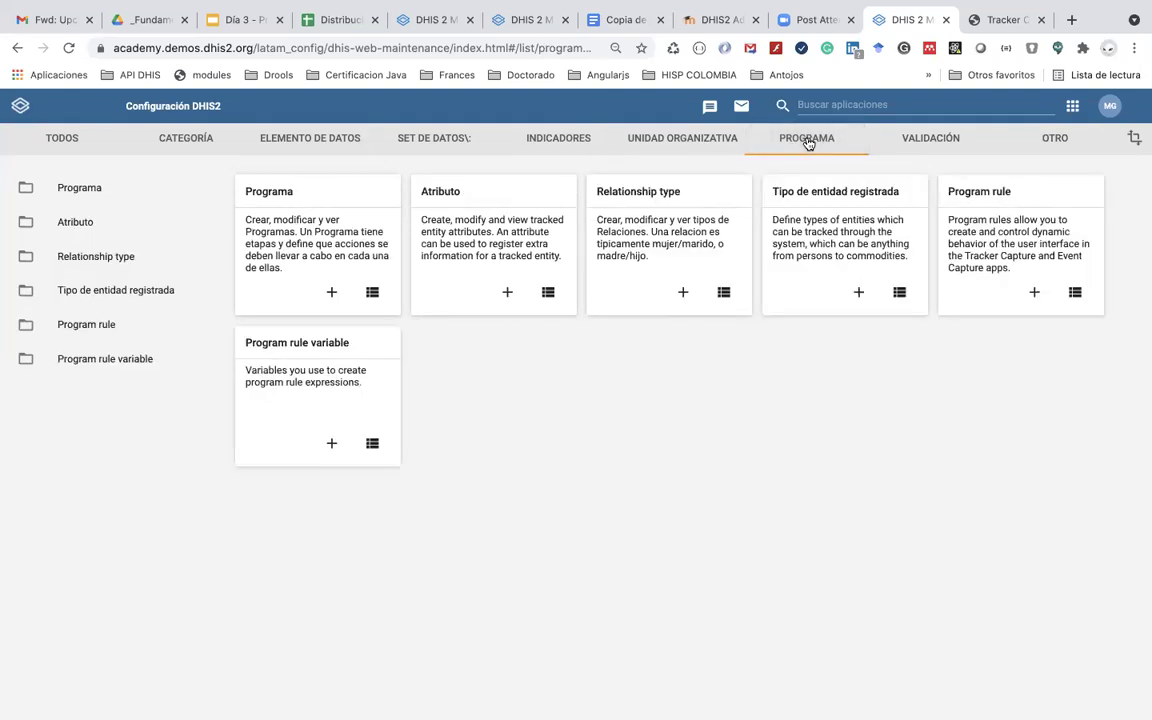
pyautogui.click(111, 230)
pyautogui.scroll(-5, 276, 473)
pyautogui.scroll(-1, 276, 473)
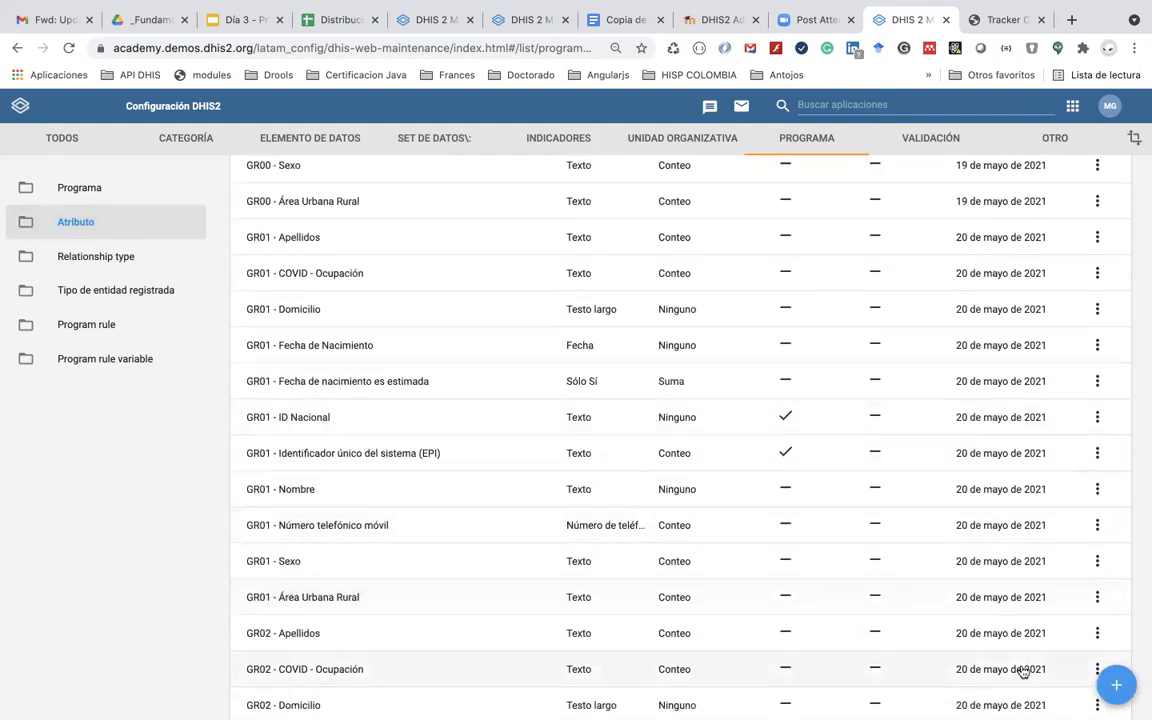
pyautogui.click(1116, 685)
# Step: Name the attribute 'GR47 - Estado civil', reuse it as the abbreviation, and leave form name empty
pyautogui.click(256, 317)
pyautogui.write('Estado c')
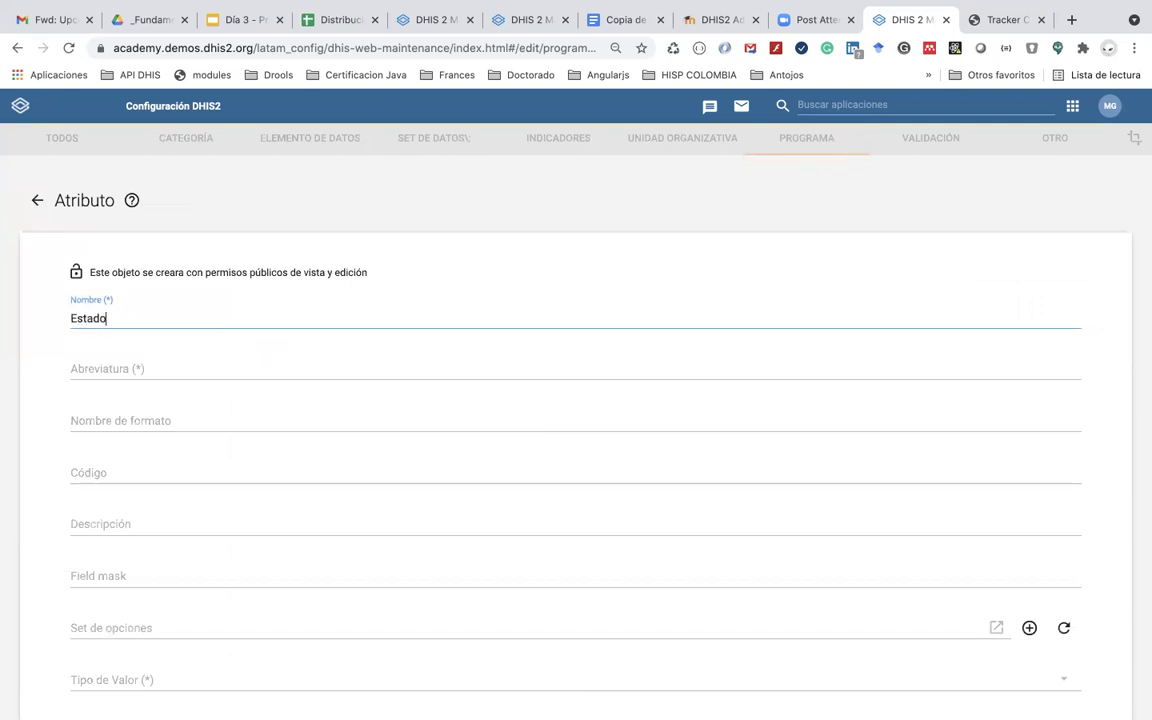
pyautogui.press('BackSpace')
pyautogui.press('BackSpace')
pyautogui.press('BackSpace')
pyautogui.press('BackSpace')
pyautogui.press('BackSpace')
pyautogui.press('BackSpace')
pyautogui.press('BackSpace')
pyautogui.press('BackSpace')
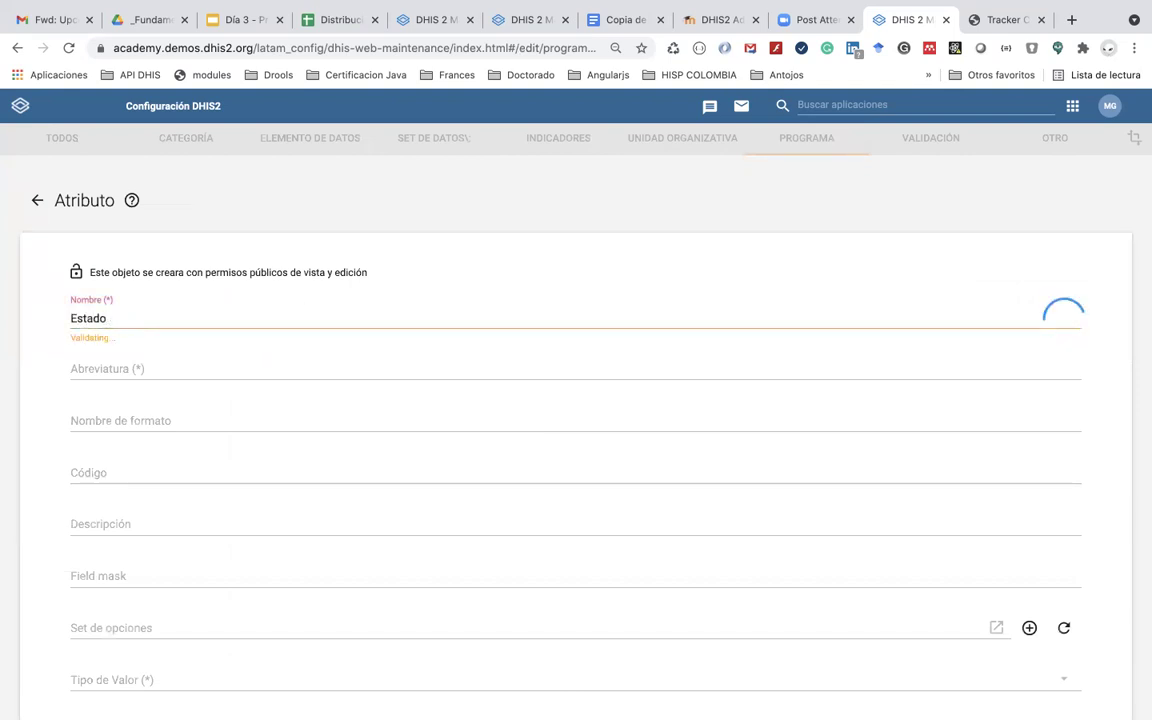
pyautogui.write('GR47 - Estado civil')
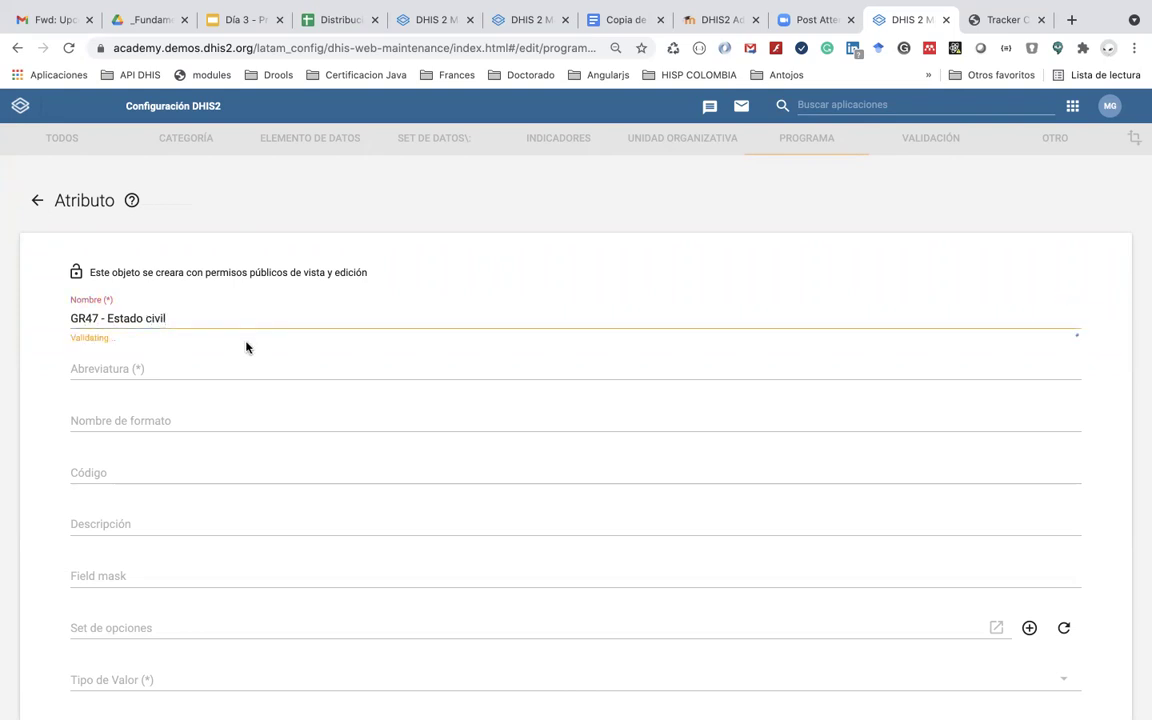
pyautogui.moveTo(172, 318); pyautogui.dragTo(13, 319)
pyautogui.press('super+c')
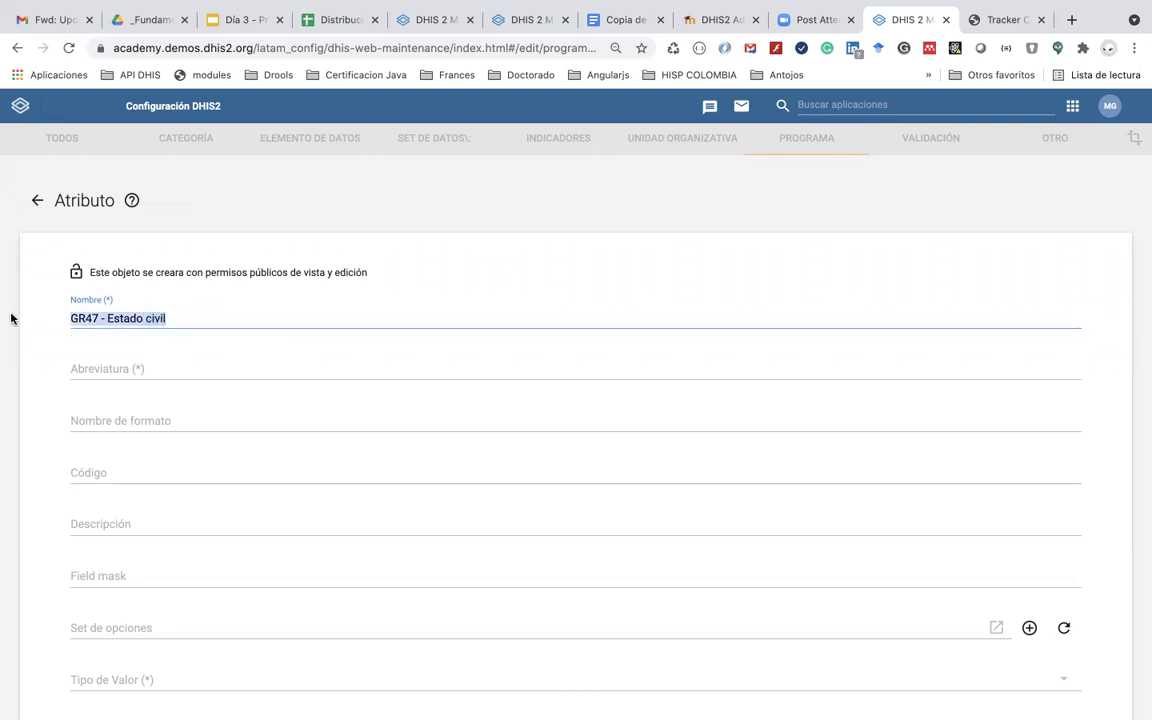
pyautogui.click(105, 378)
pyautogui.press('super+v')
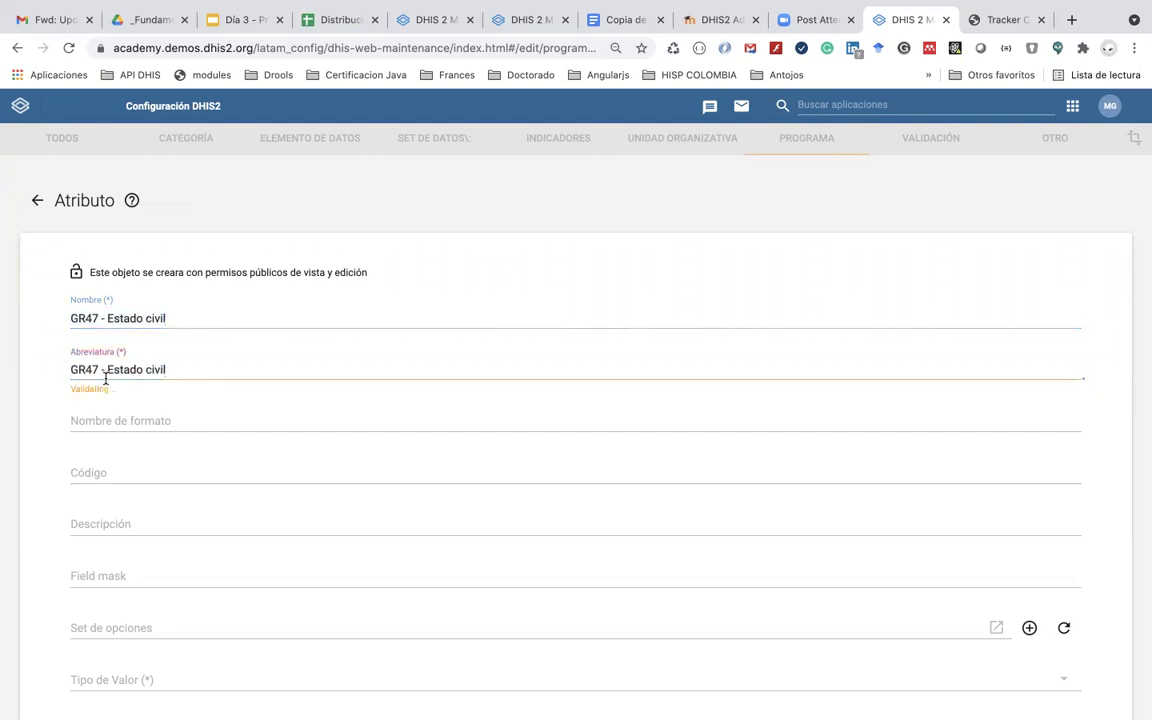
pyautogui.click(128, 421)
pyautogui.press('super+v')
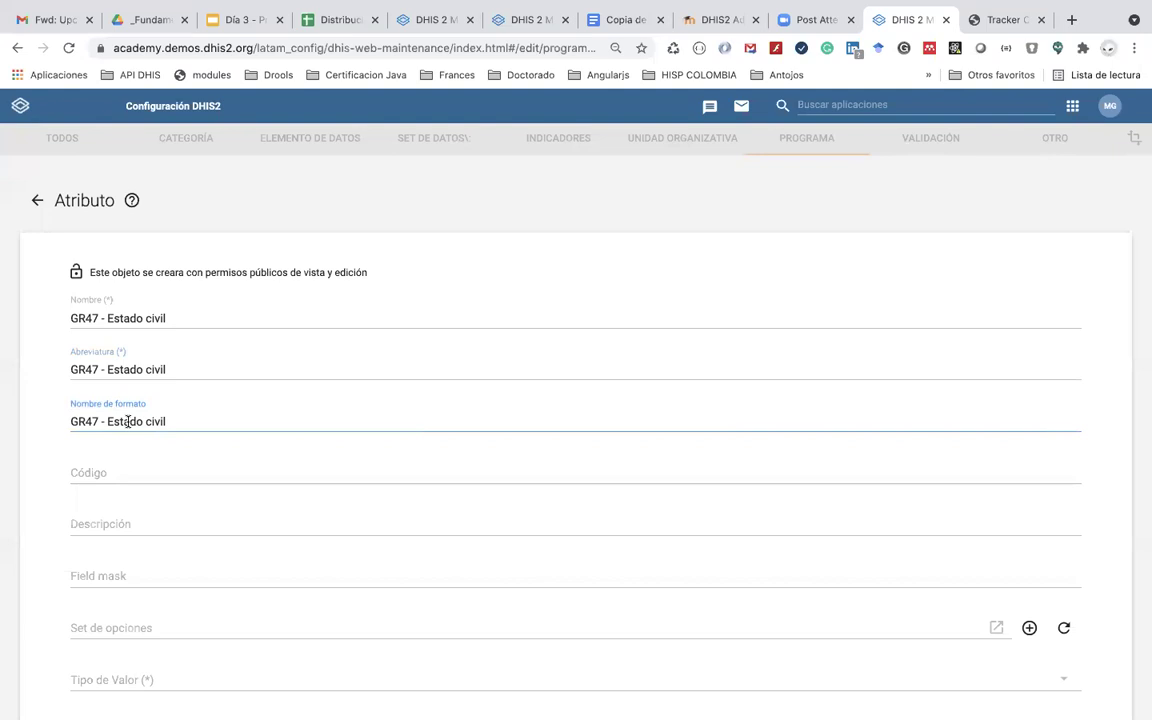
pyautogui.press('super+a')
pyautogui.press('BackSpace')
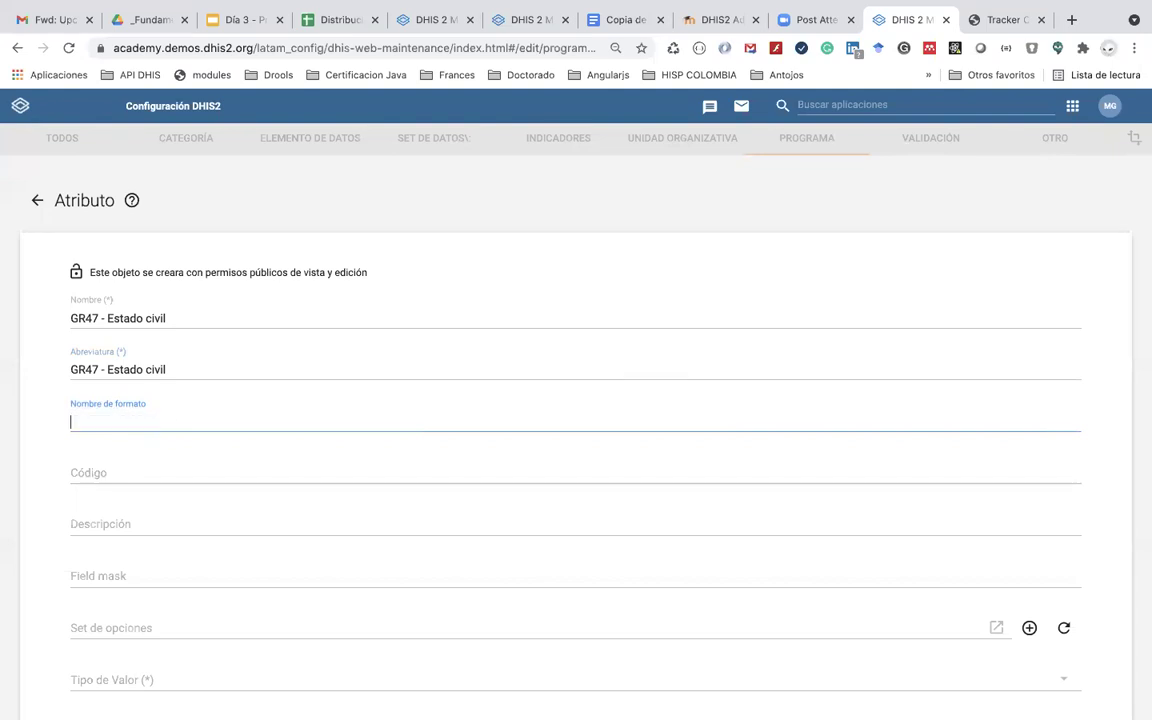
pyautogui.scroll(-1, 198, 448)
pyautogui.scroll(-4, 198, 448)
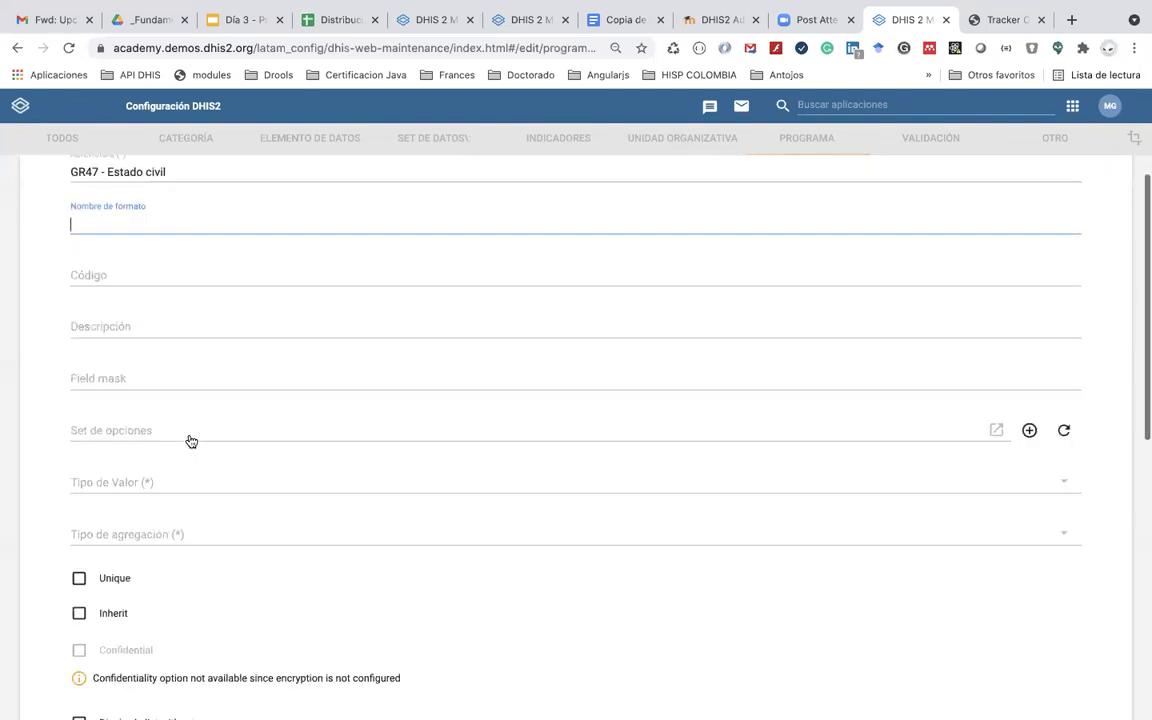
# Step: Link the GR47 - Estado civil option set and attempt saving, triggering a required-field warning
pyautogui.click(133, 433)
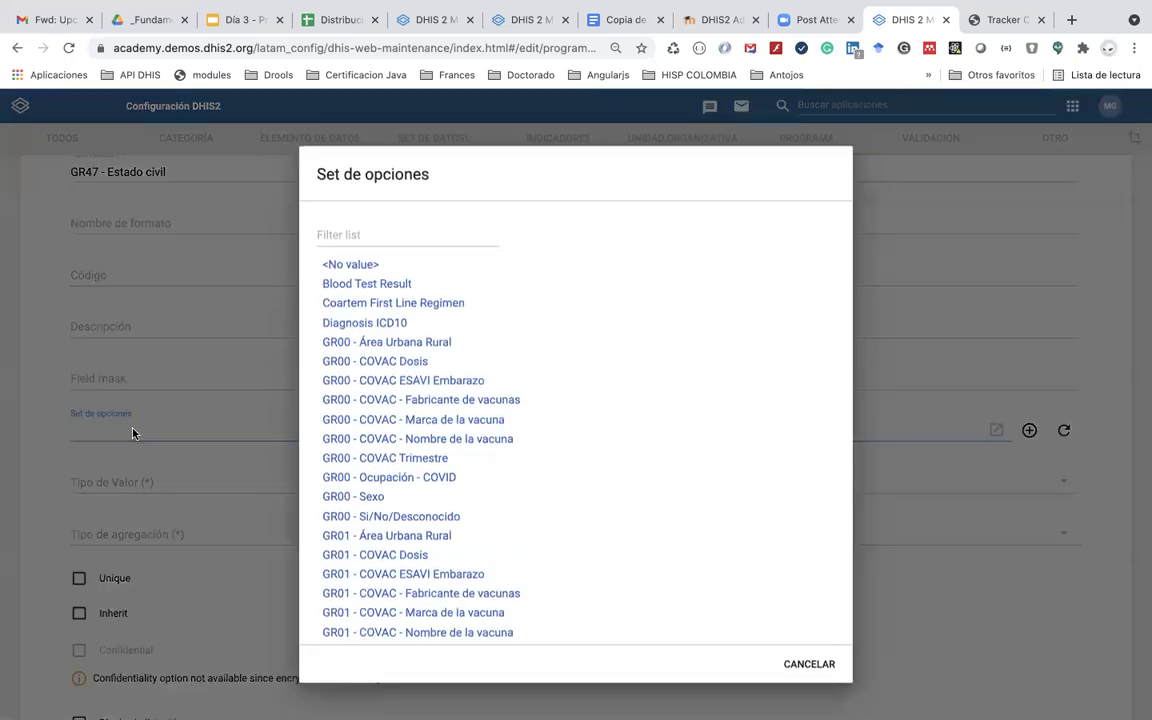
pyautogui.click(330, 234)
pyautogui.write('G')
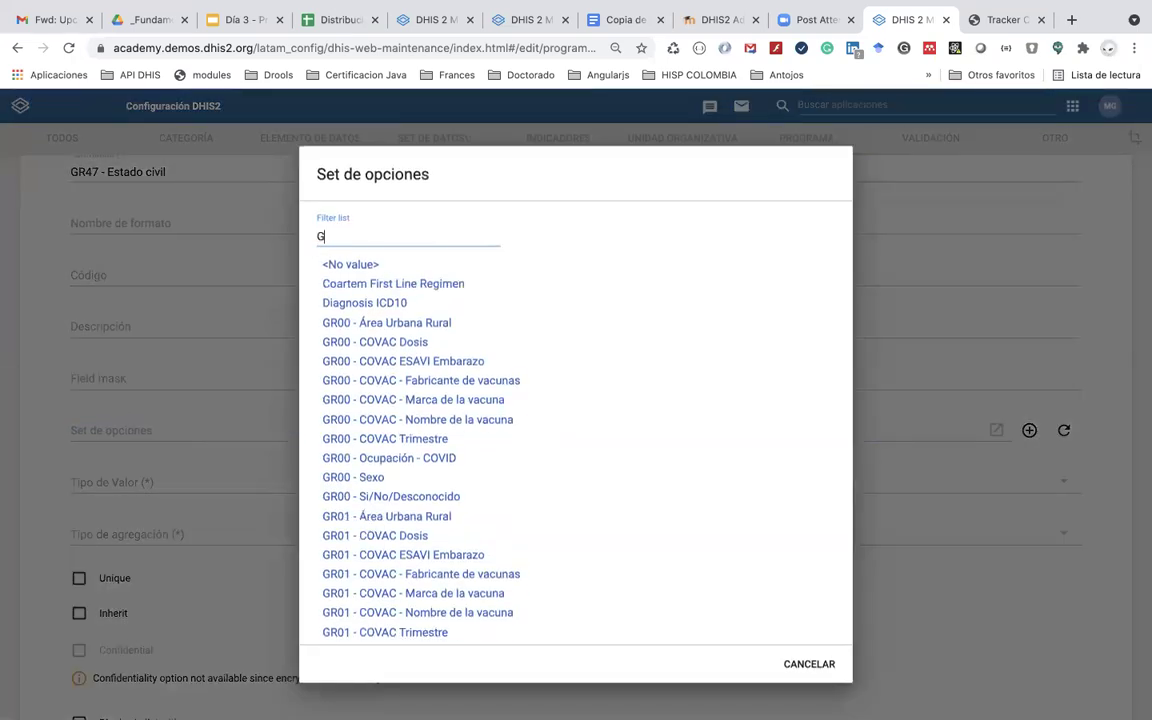
pyautogui.write('R47')
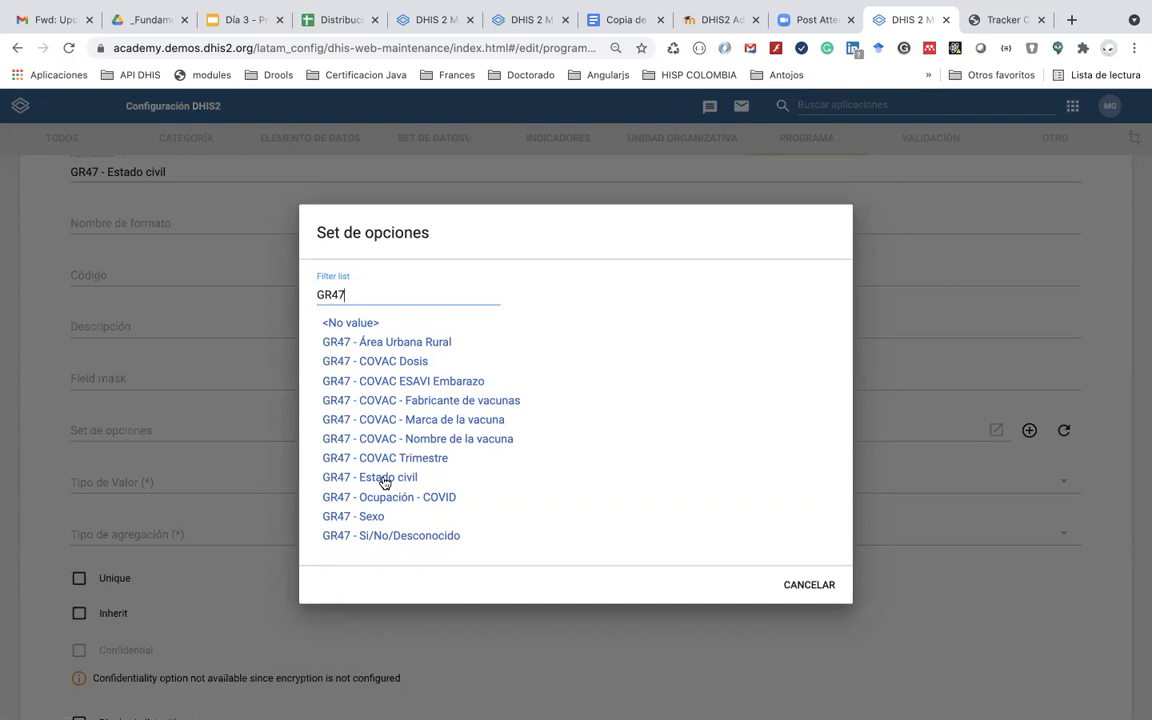
pyautogui.click(385, 478)
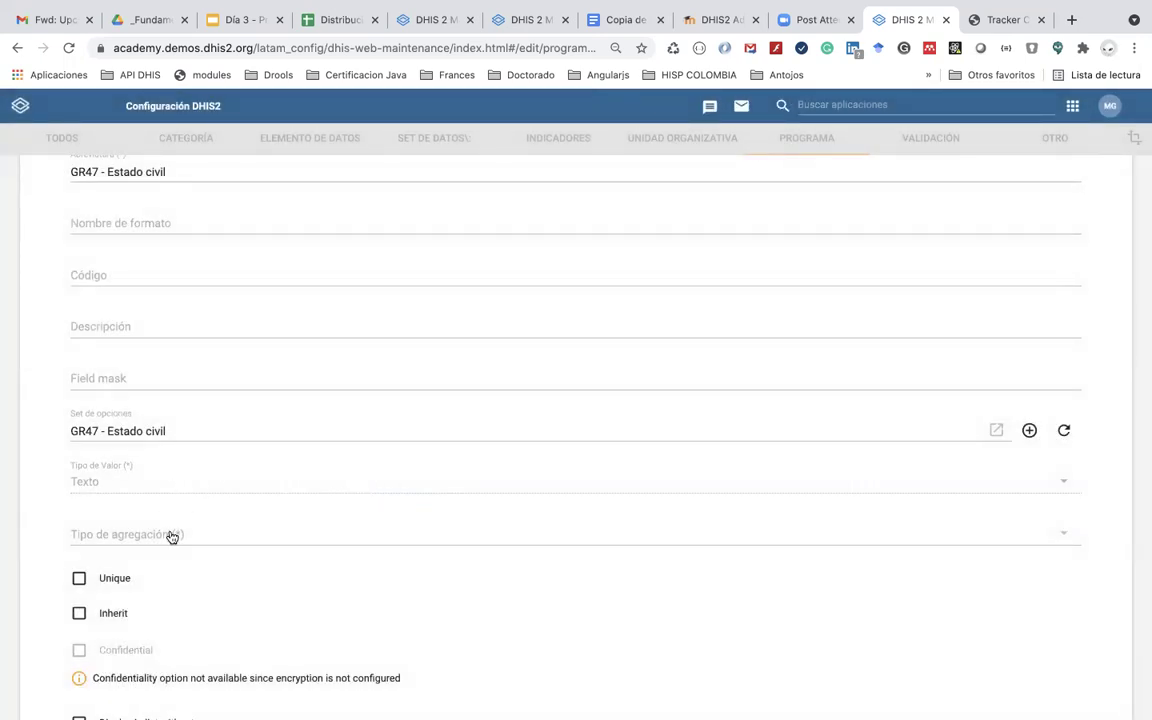
pyautogui.scroll(-3, 170, 537)
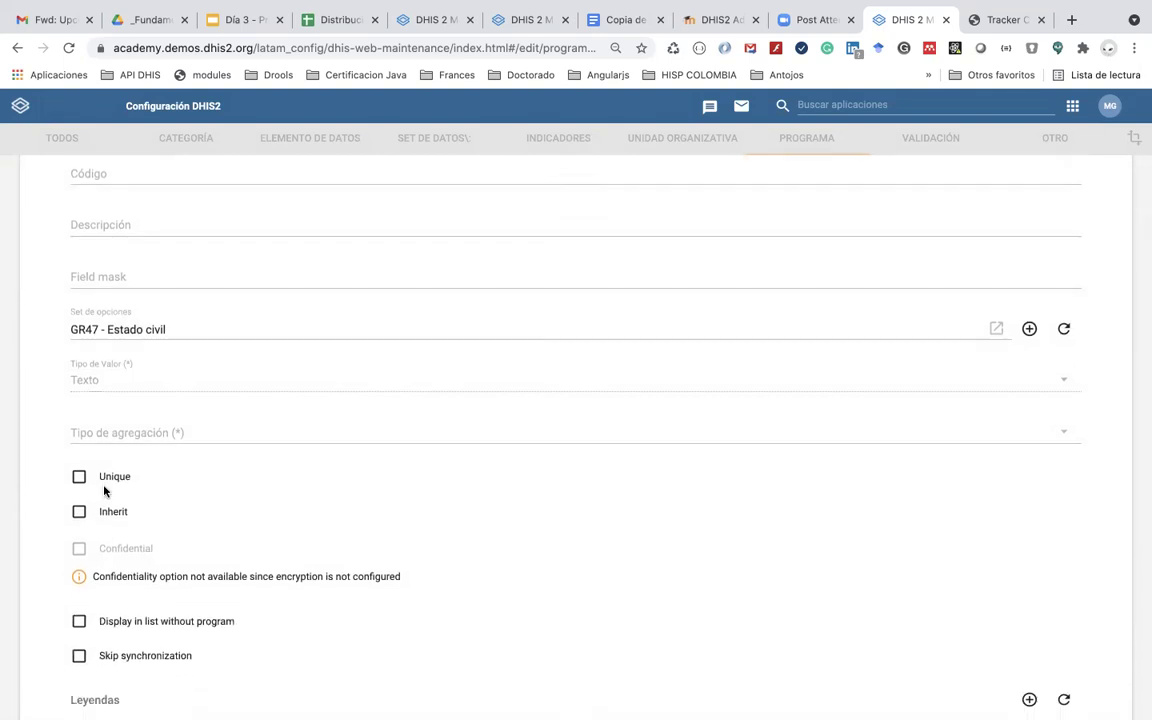
pyautogui.scroll(-1, 152, 566)
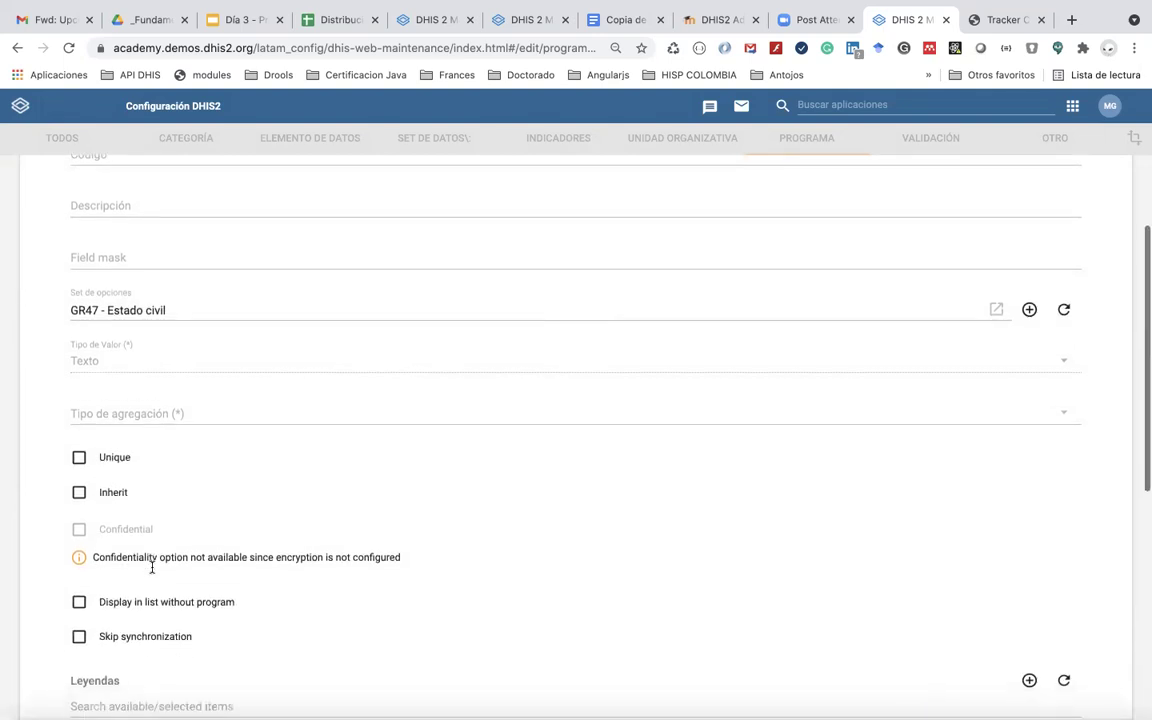
pyautogui.scroll(-2, 152, 566)
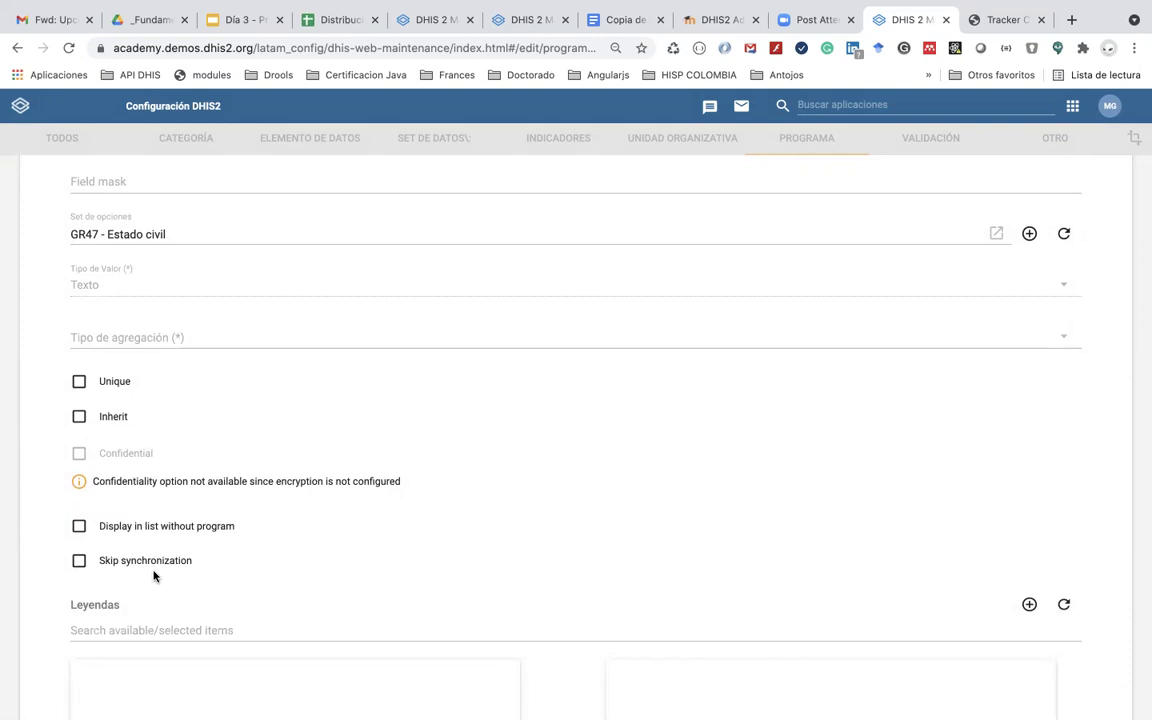
pyautogui.scroll(-5, 153, 572)
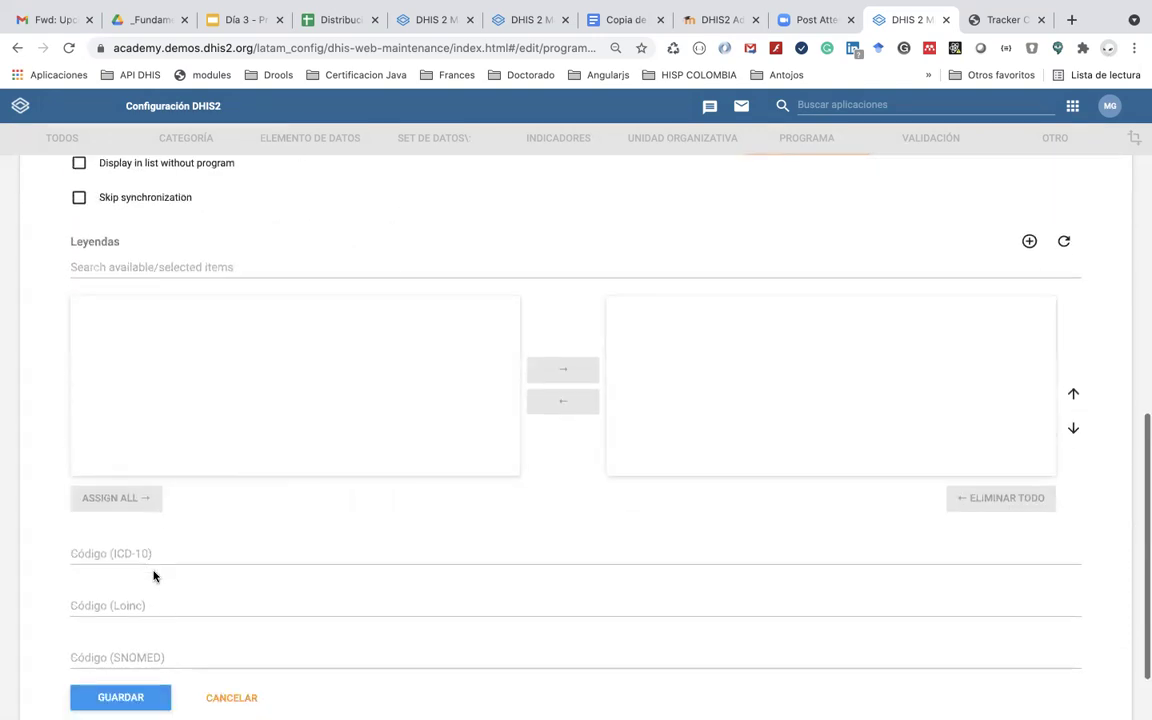
pyautogui.scroll(-2, 154, 574)
pyautogui.click(130, 605)
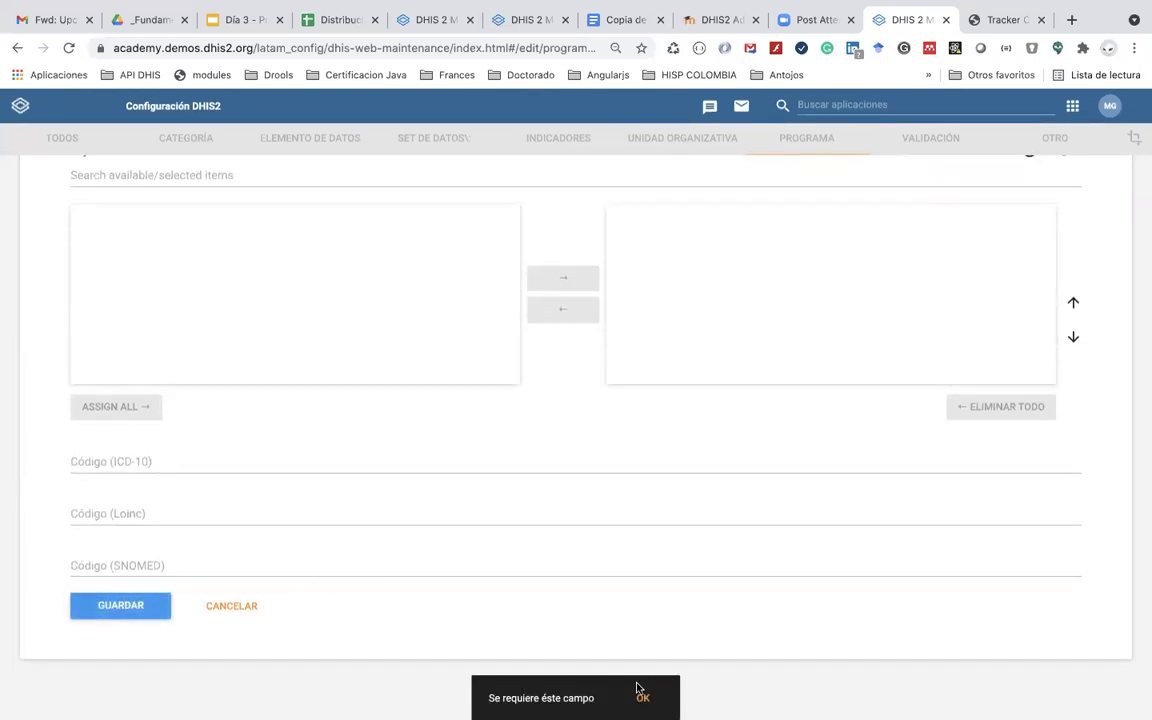
# Step: Set the attribute's aggregation type to Conteo and save the GR47 - Estado civil attribute
pyautogui.click(642, 698)
pyautogui.scroll(5, 520, 520)
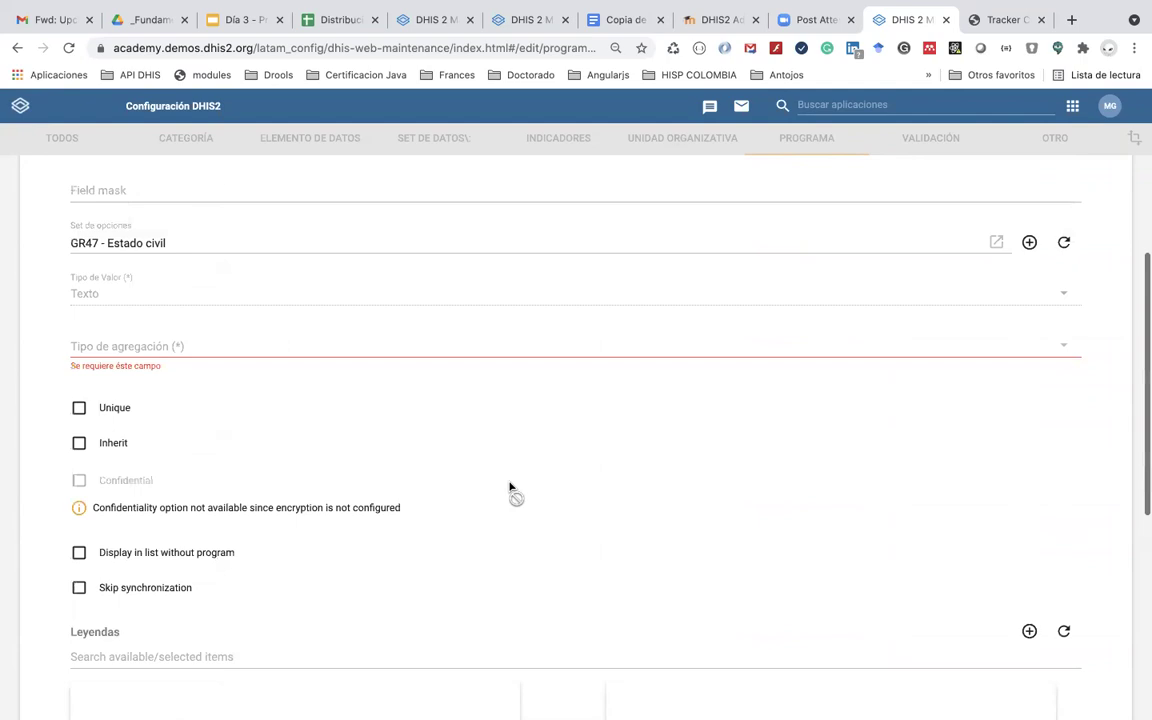
pyautogui.click(176, 346)
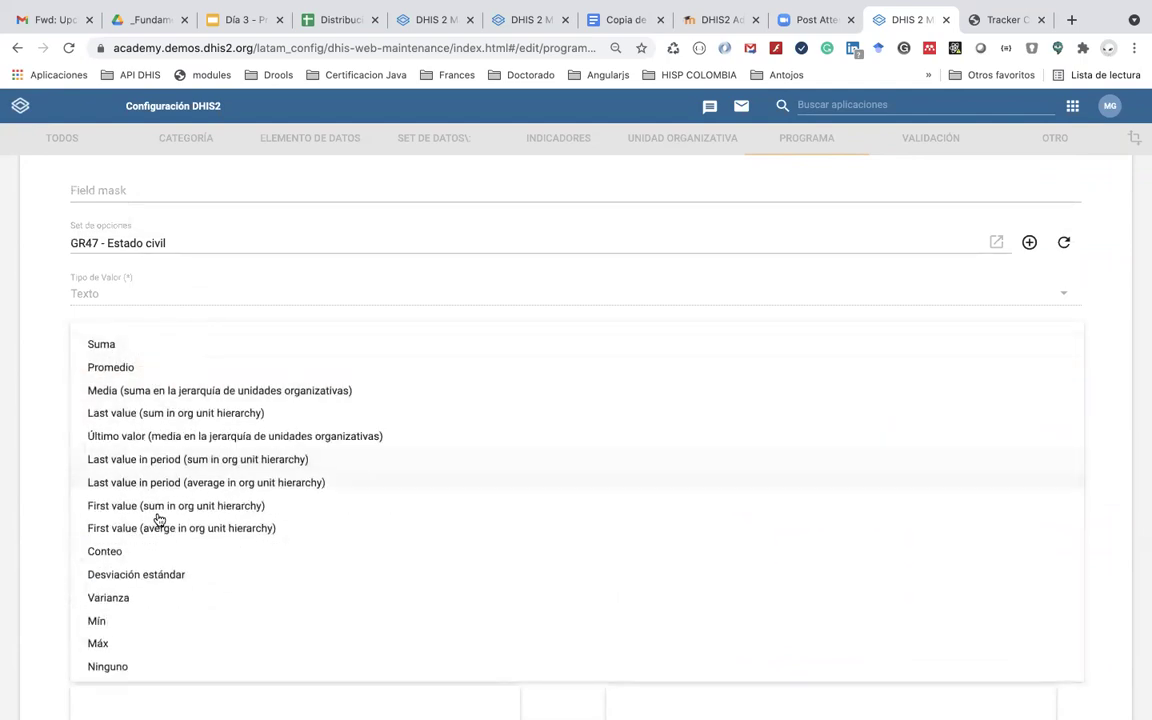
pyautogui.click(164, 551)
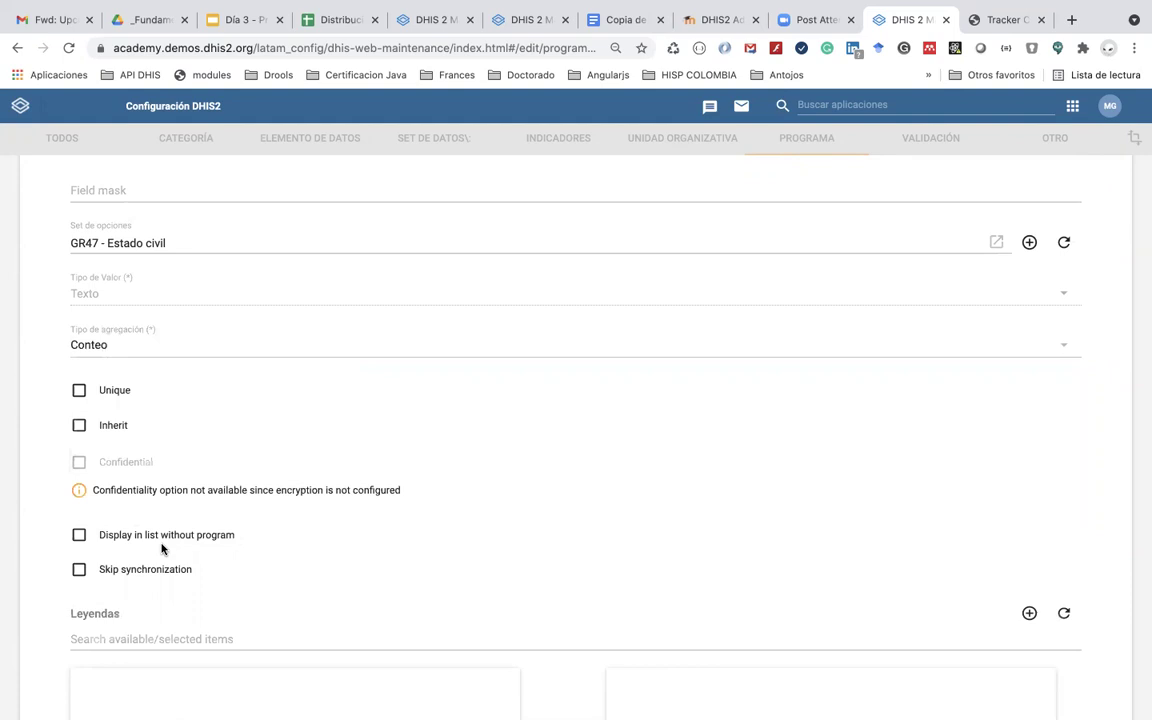
pyautogui.scroll(-5, 162, 548)
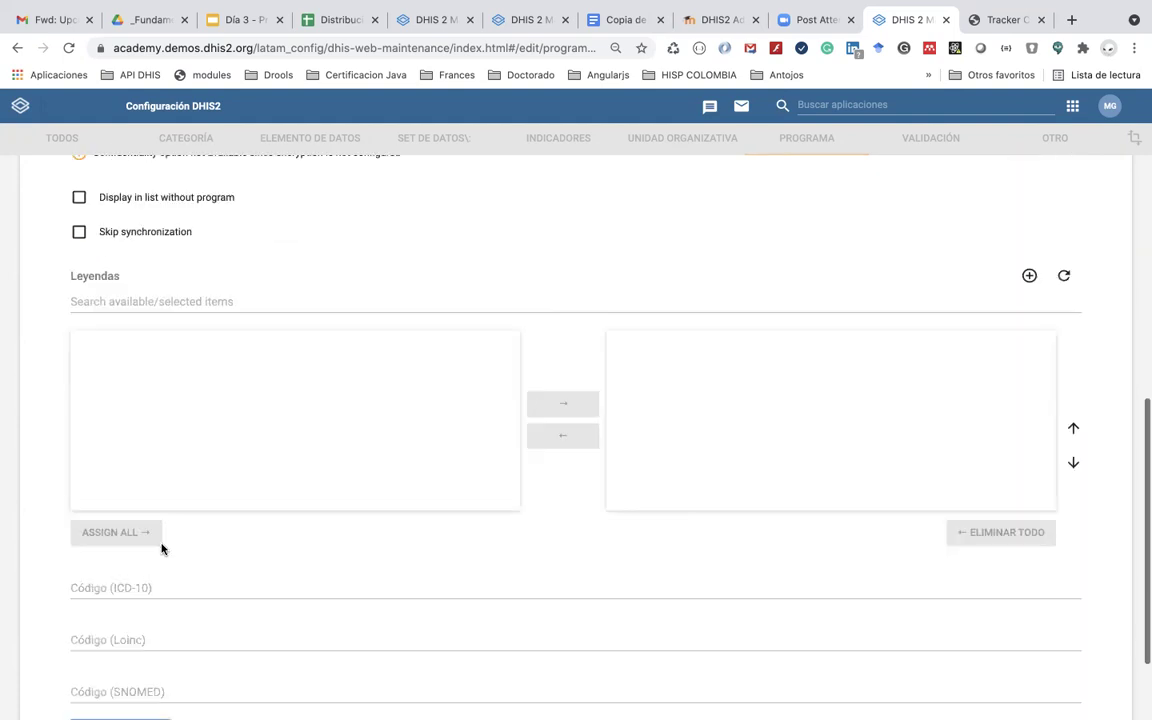
pyautogui.click(138, 607)
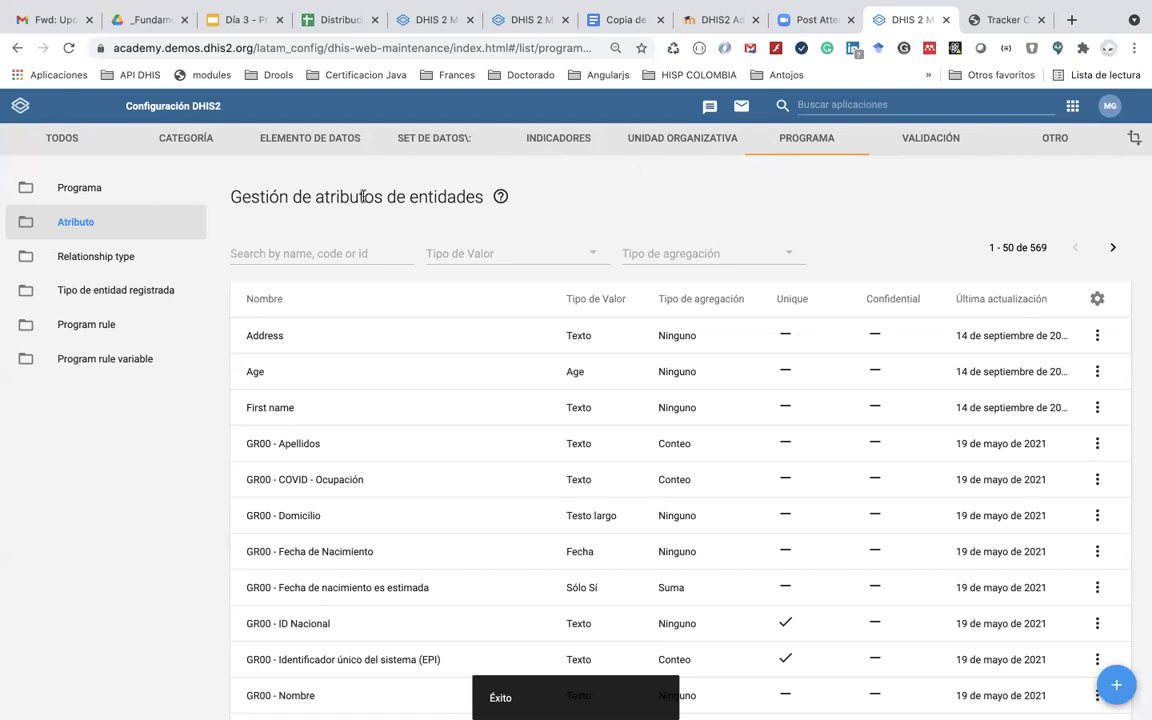
# Step: Search programs for GR and edit GR47 - COVAC - Registro de vacunación COVID-19
pyautogui.click(79, 189)
pyautogui.click(307, 254)
pyautogui.write('GR47')
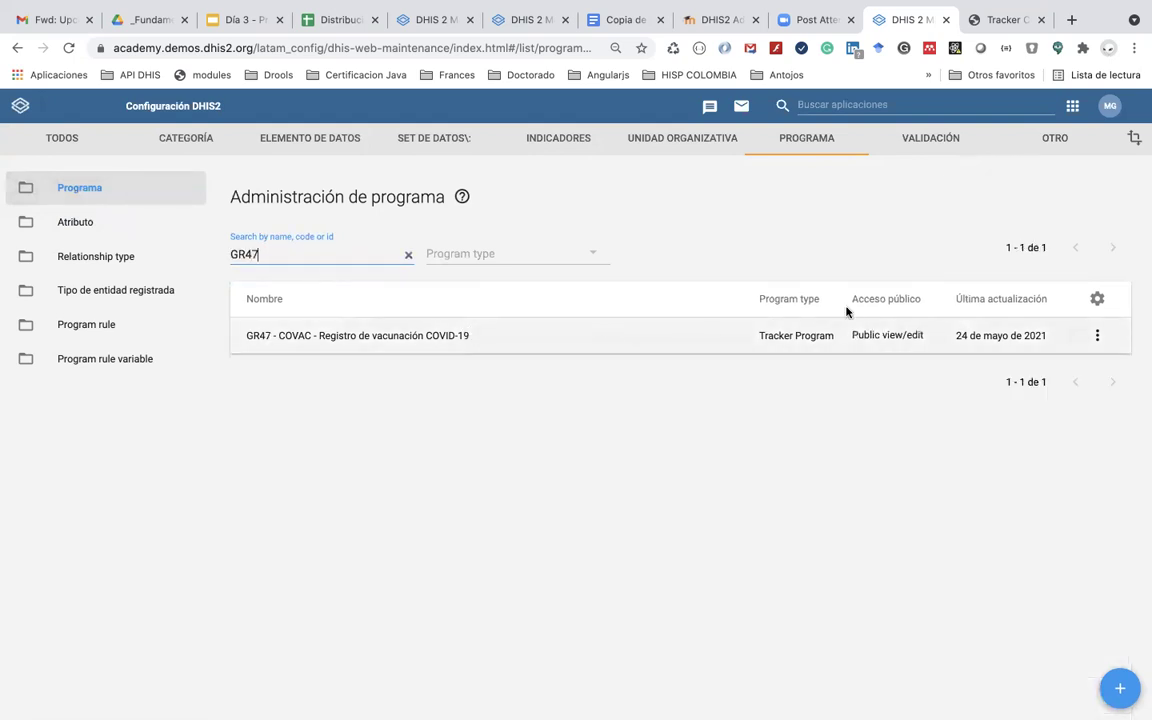
pyautogui.click(1097, 333)
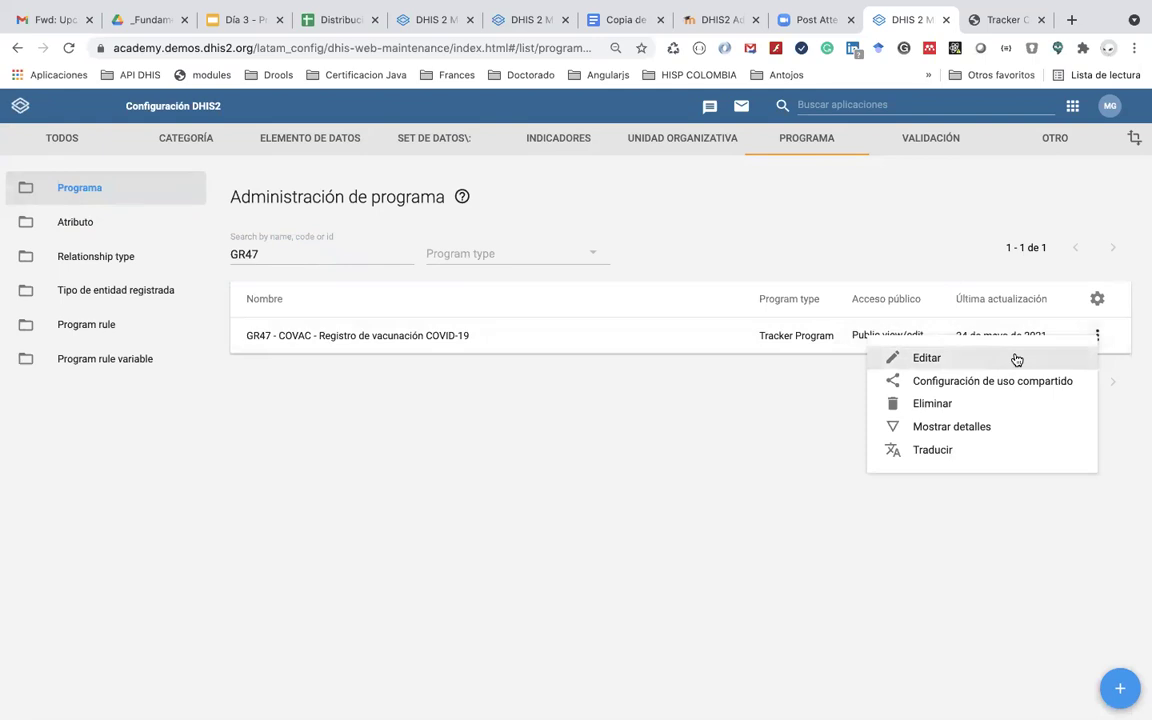
pyautogui.click(1015, 358)
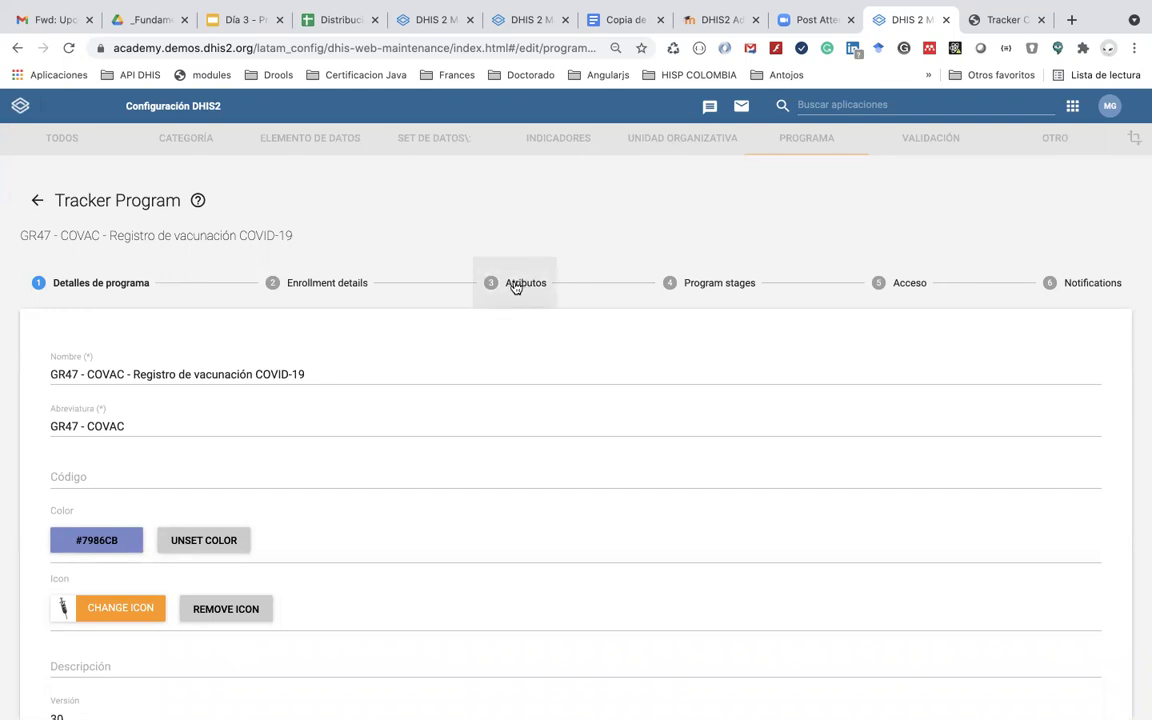
# Step: Assign GR47 - Estado civil to the program's attributes, bringing the total to 12
pyautogui.click(515, 285)
pyautogui.click(113, 408)
pyautogui.write('GR47')
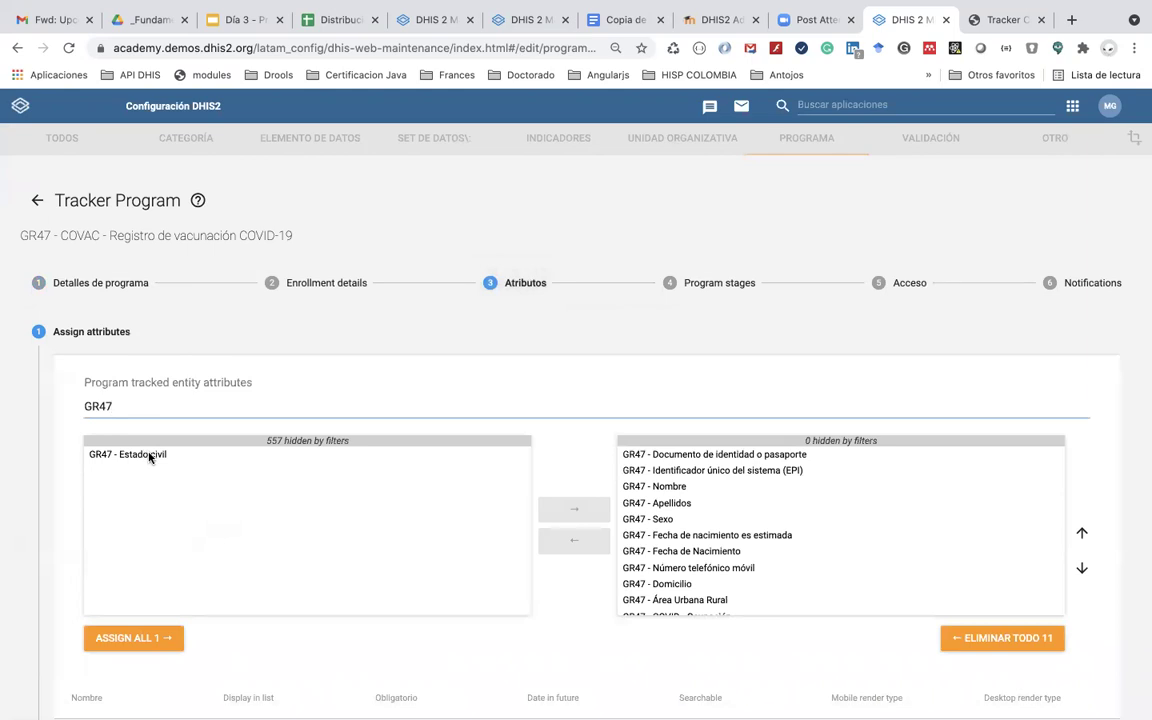
pyautogui.doubleClick(149, 457)
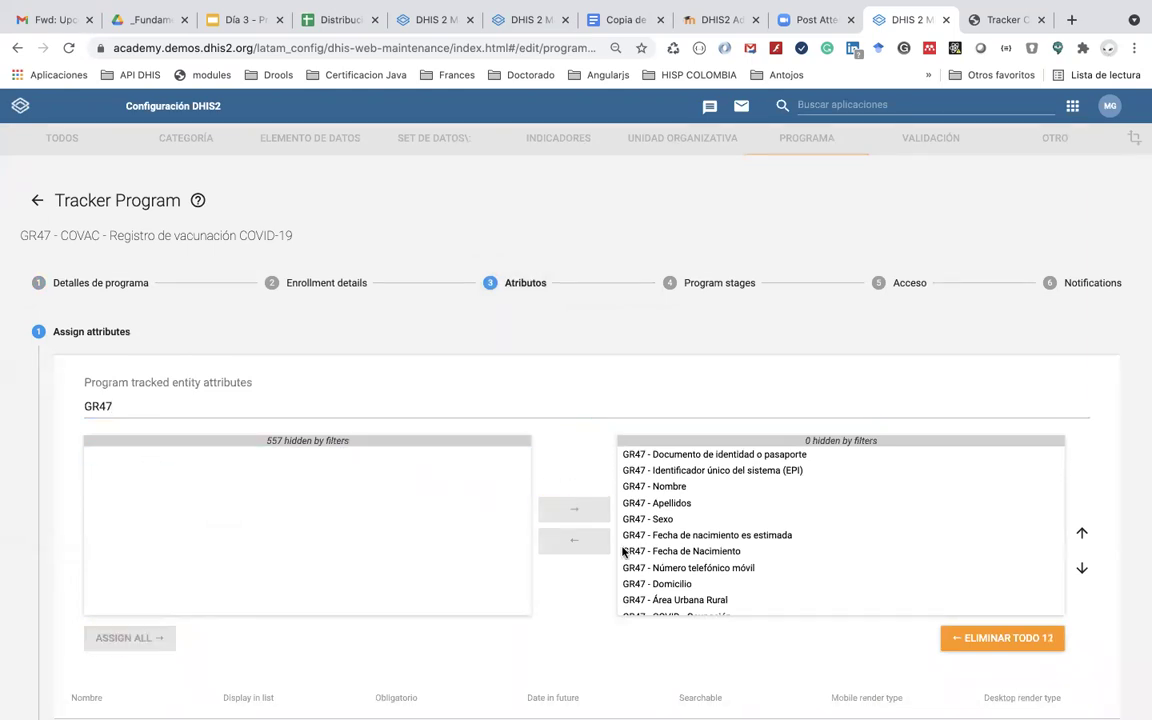
pyautogui.scroll(-2, 653, 497)
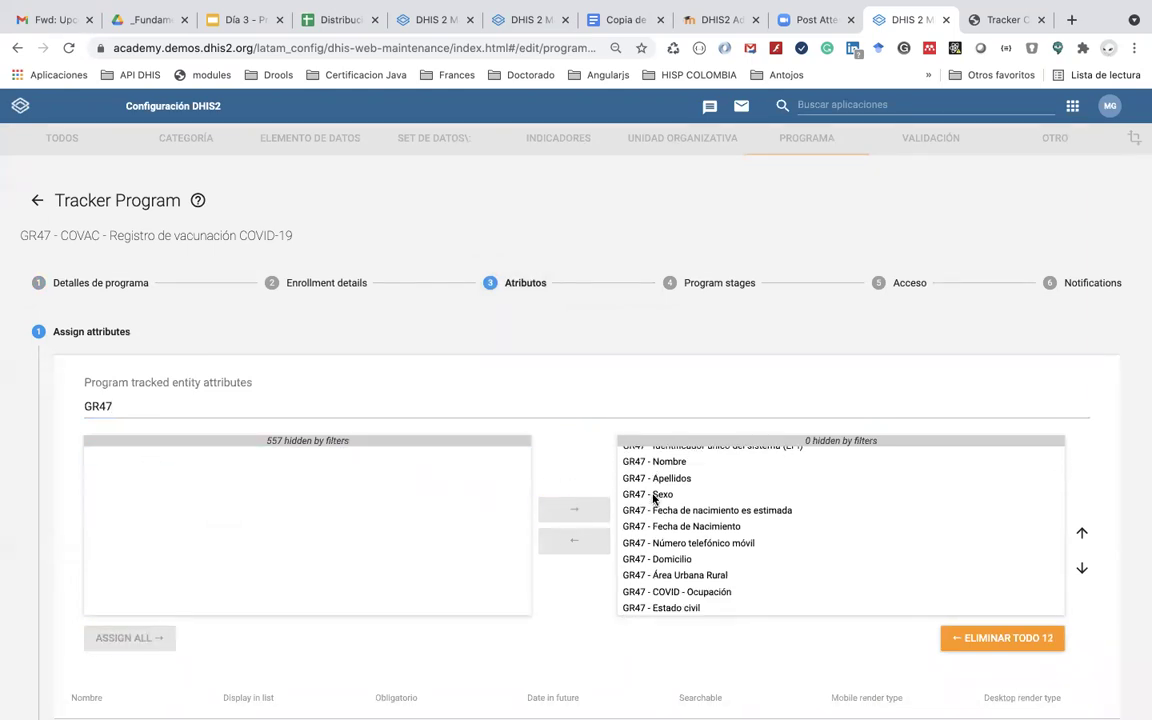
pyautogui.scroll(-8, 653, 497)
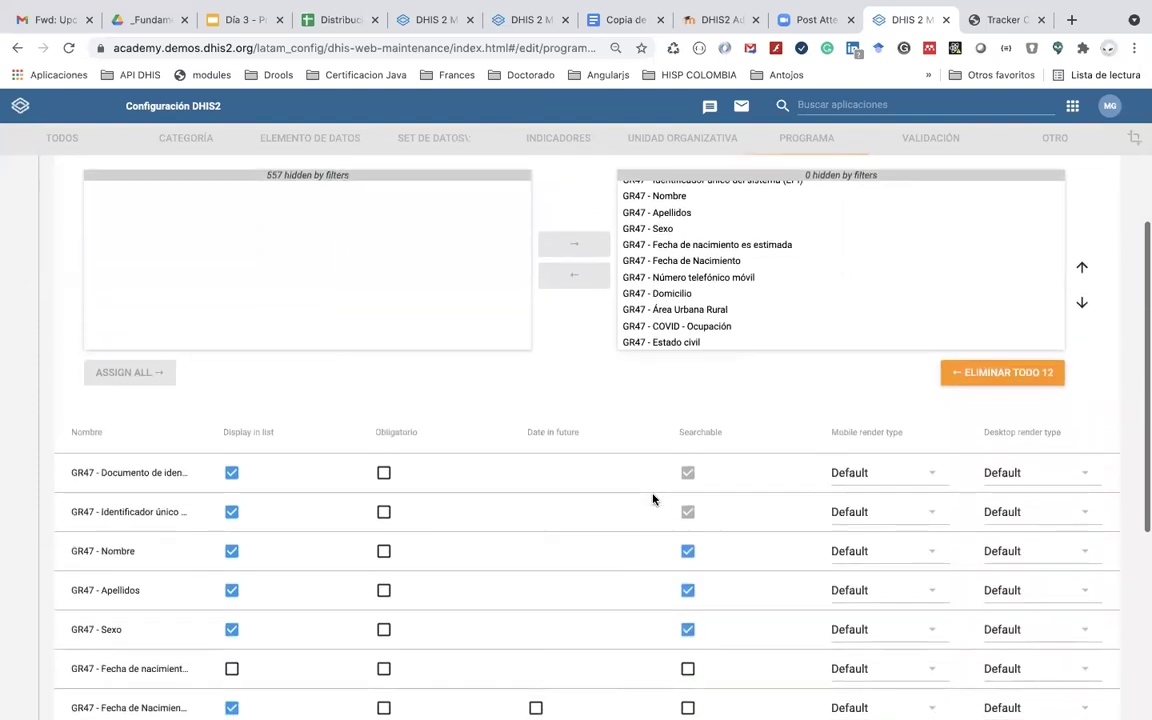
pyautogui.scroll(3, 653, 497)
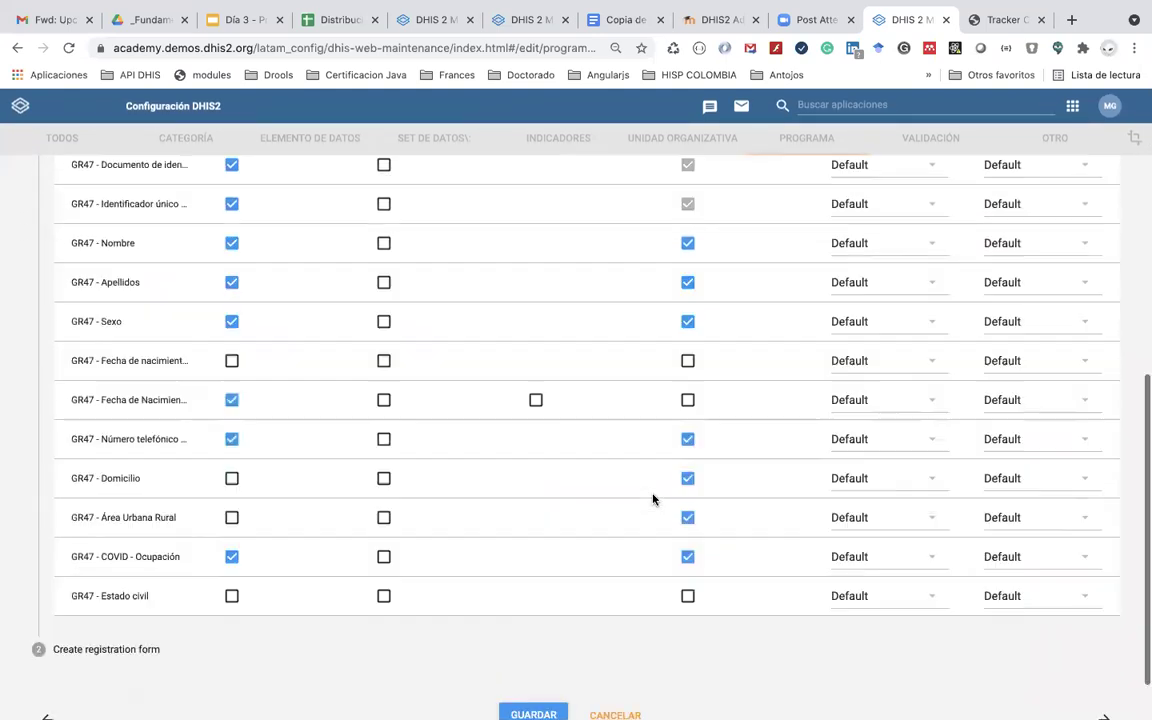
pyautogui.scroll(-2, 653, 497)
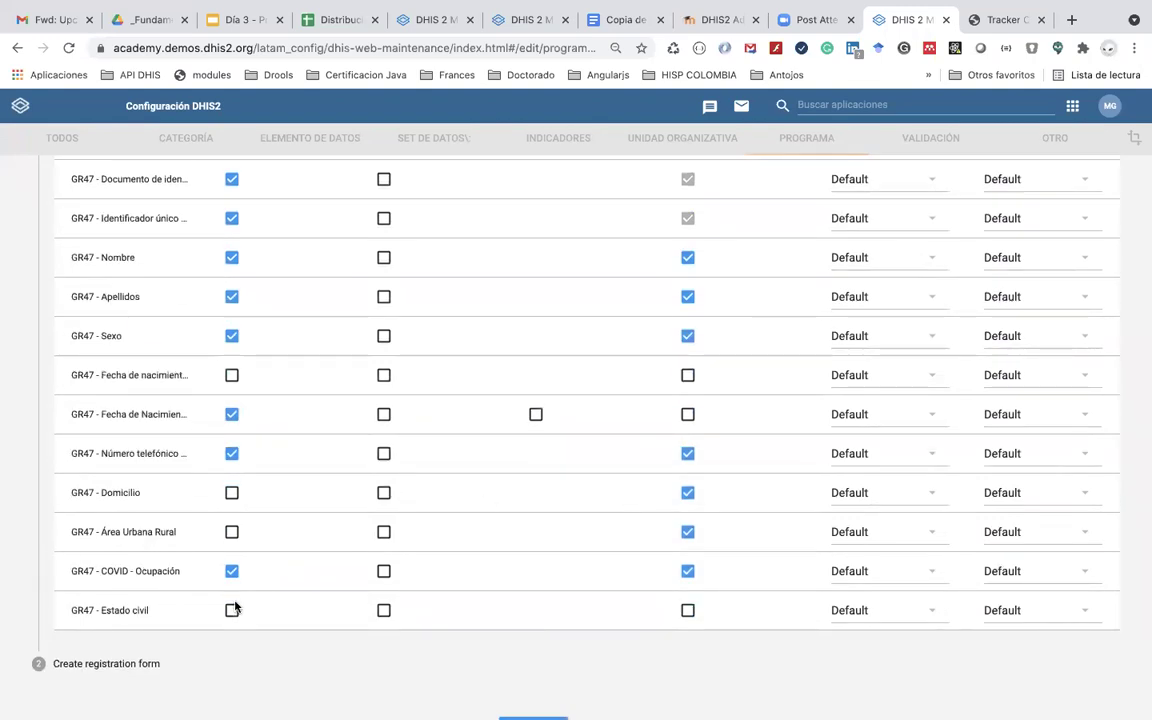
pyautogui.scroll(-2, 297, 545)
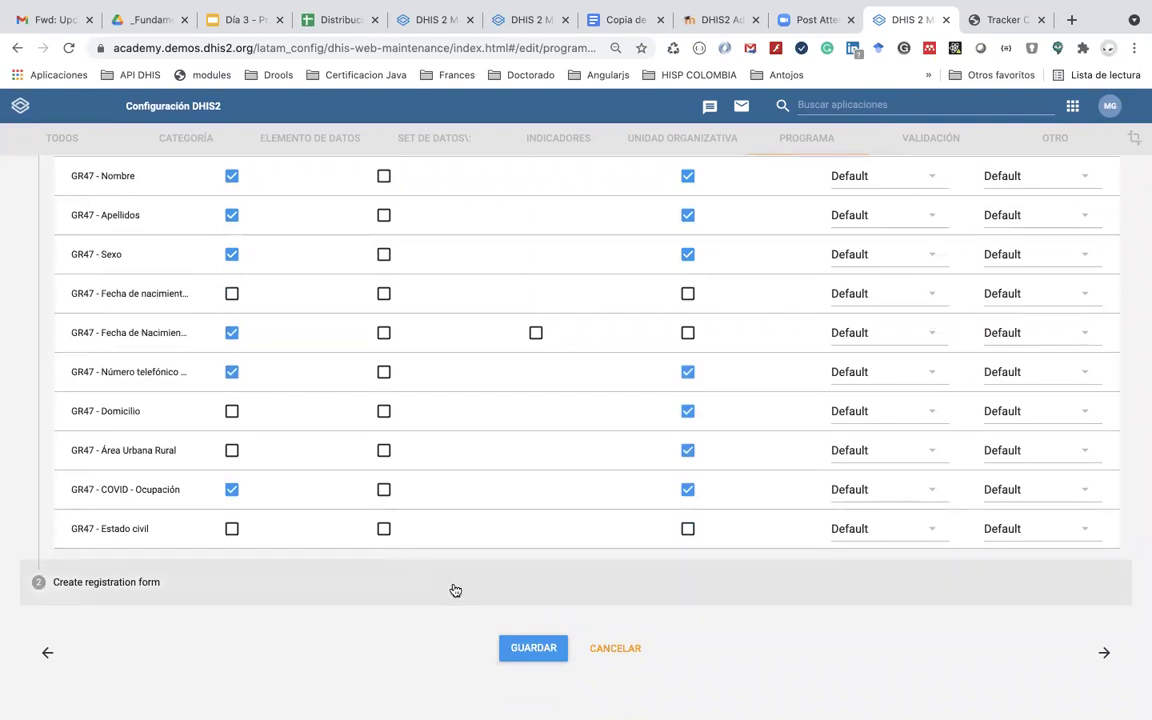
pyautogui.click(172, 590)
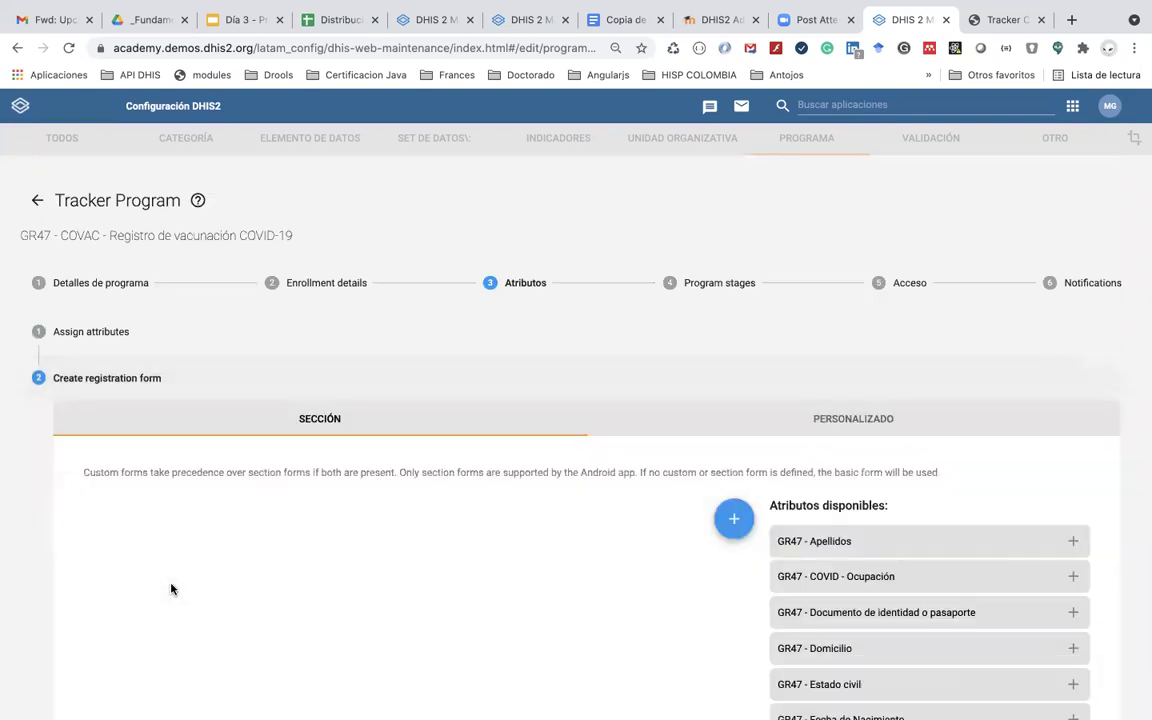
# Step: Review the registration form section attributes and save the GR47 - COVAC program
pyautogui.scroll(-3, 172, 590)
pyautogui.scroll(-3, 171, 590)
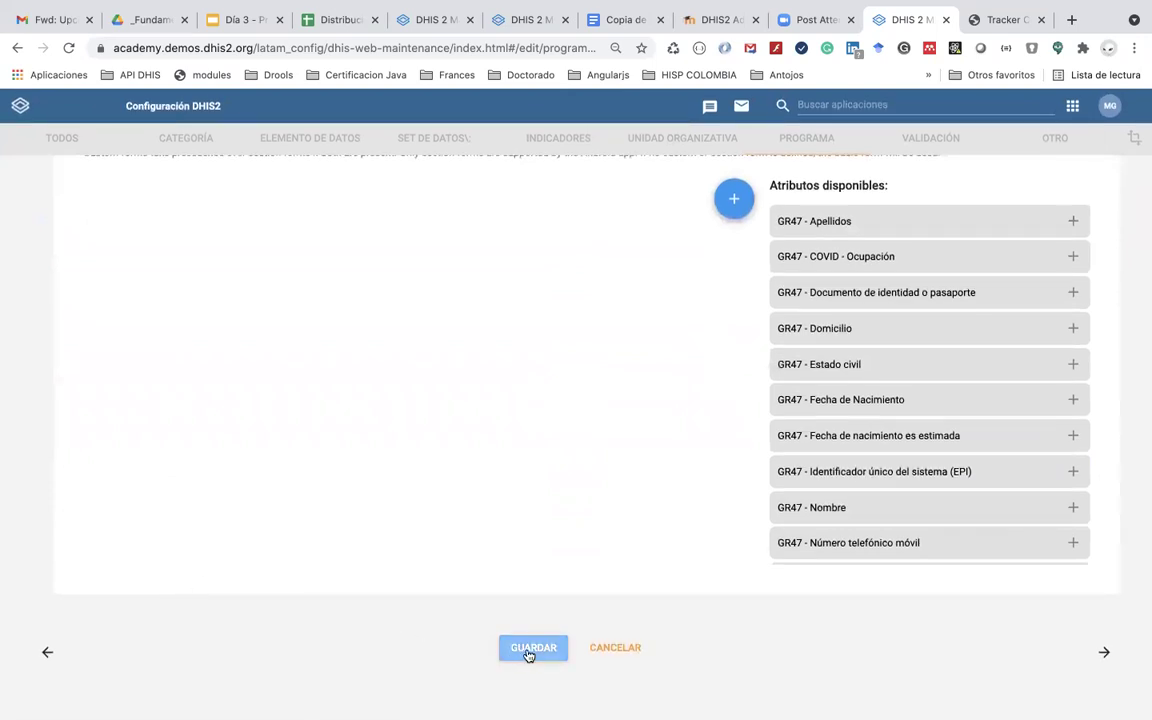
pyautogui.scroll(-1, 913, 470)
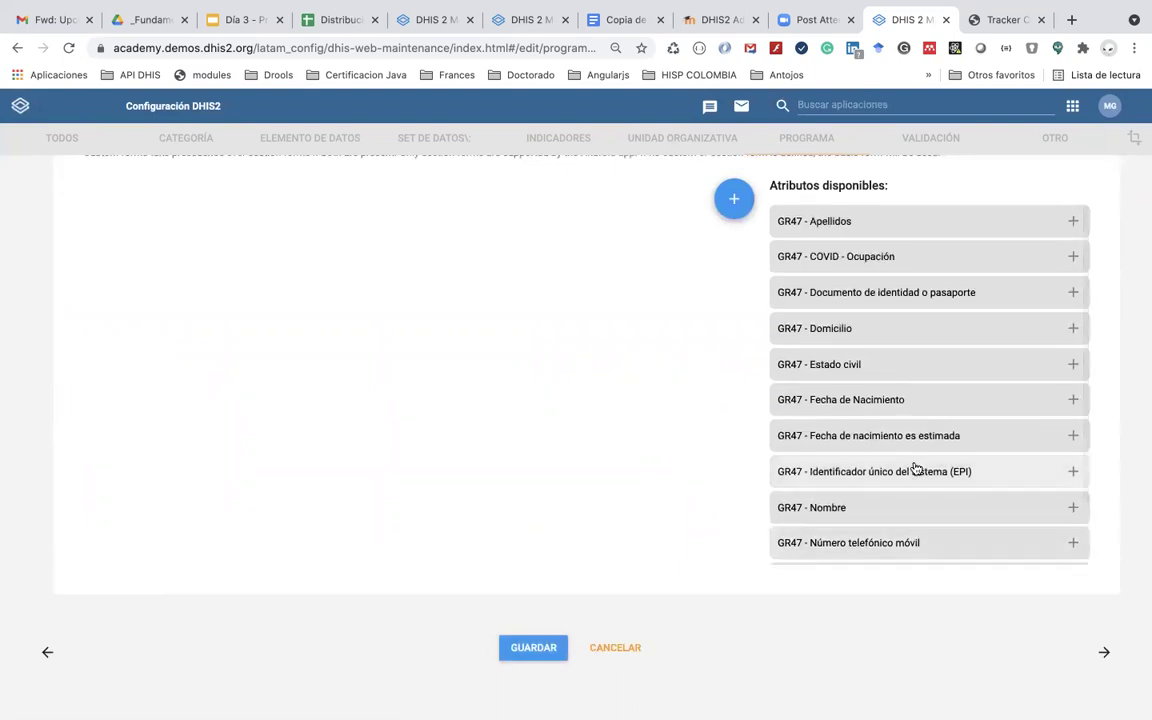
pyautogui.scroll(5, 913, 468)
pyautogui.scroll(-1, 913, 468)
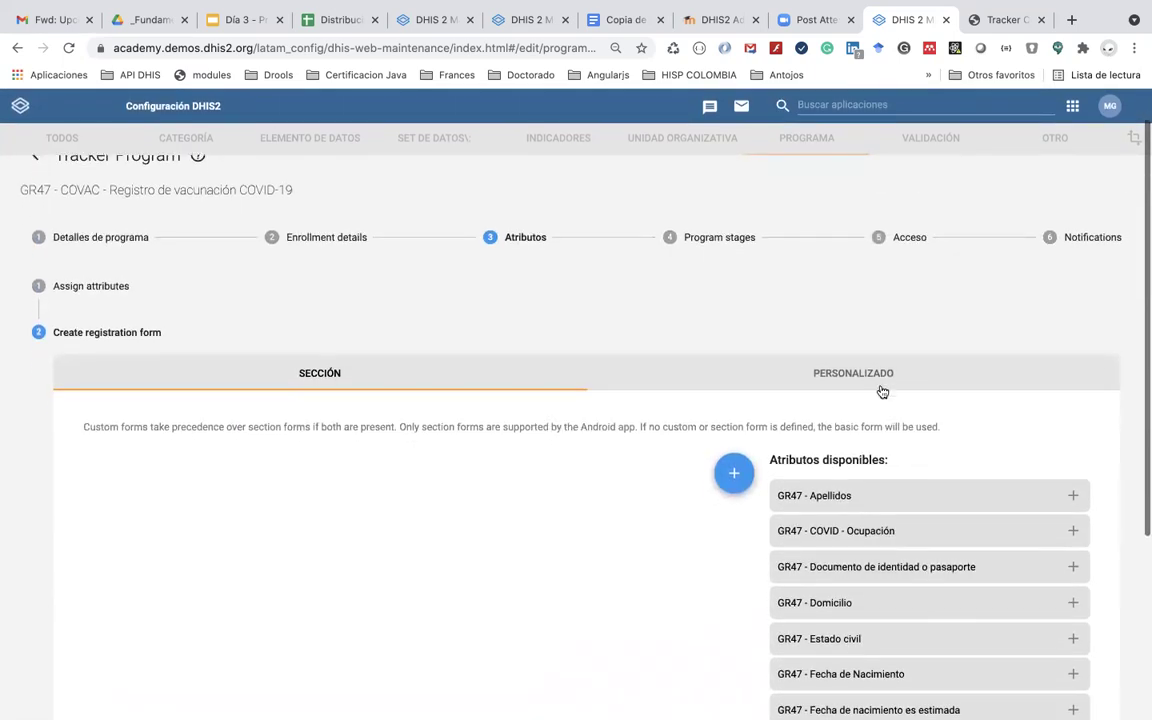
pyautogui.scroll(-3, 818, 483)
pyautogui.scroll(-2, 819, 483)
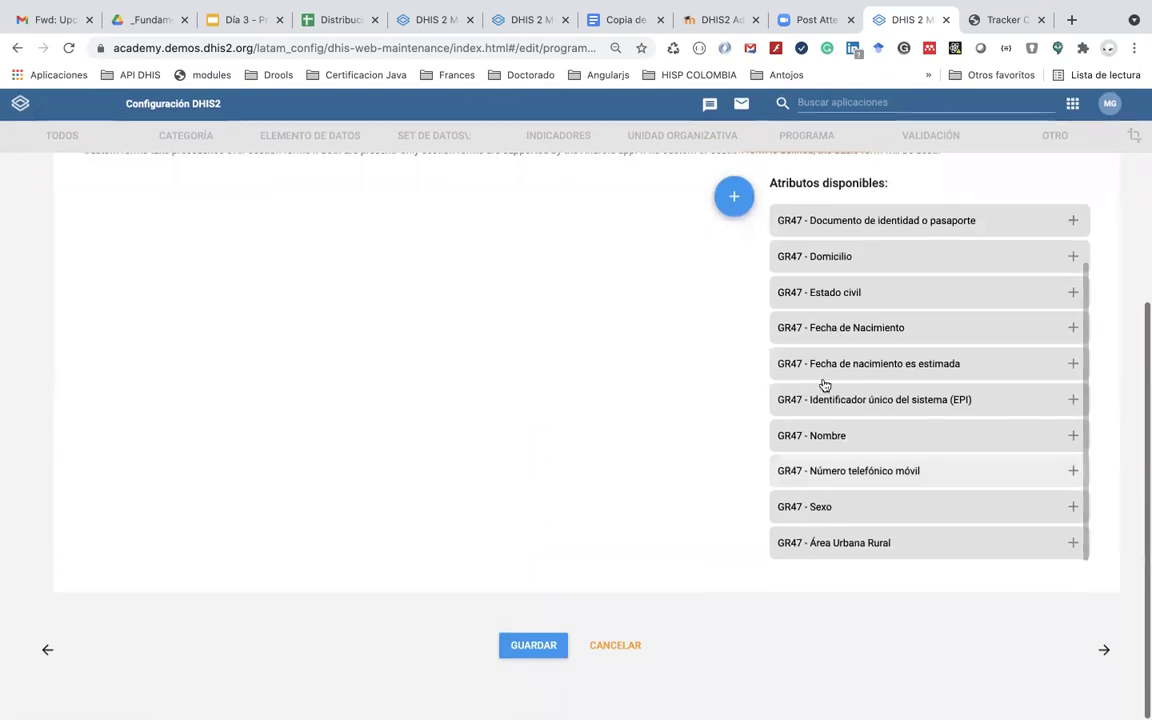
pyautogui.click(537, 647)
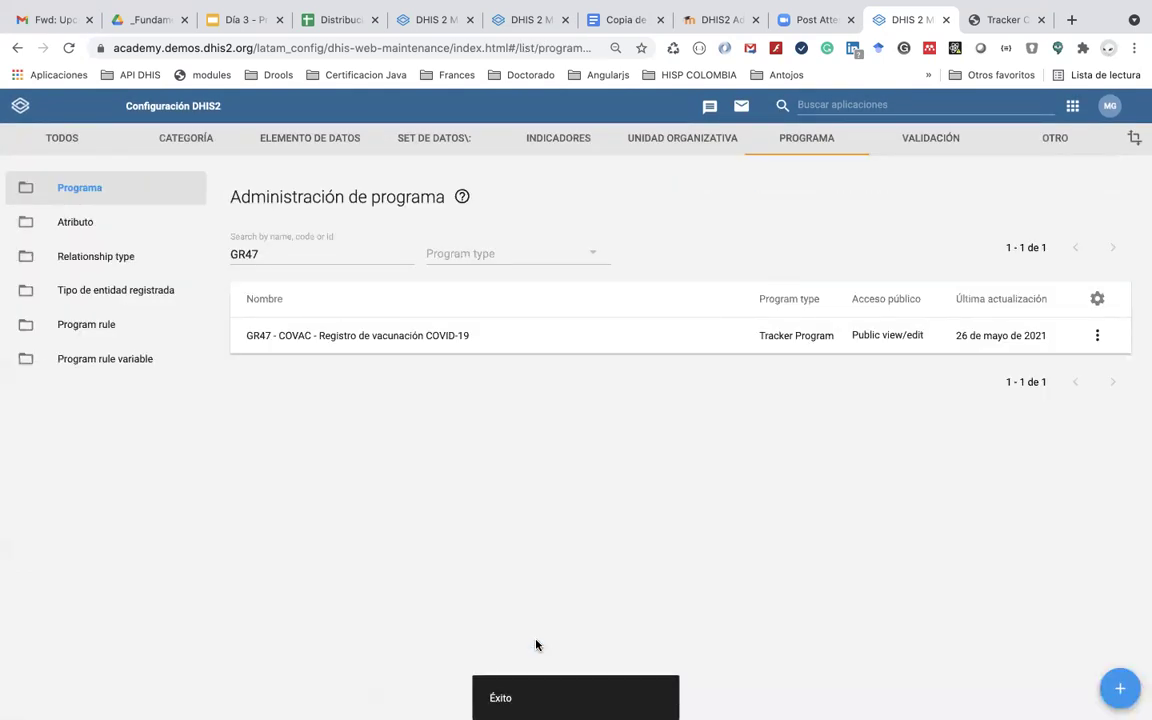
# Step: Open the browser Cache Cleaner app and clear all selected stored cache items
pyautogui.click(1072, 105)
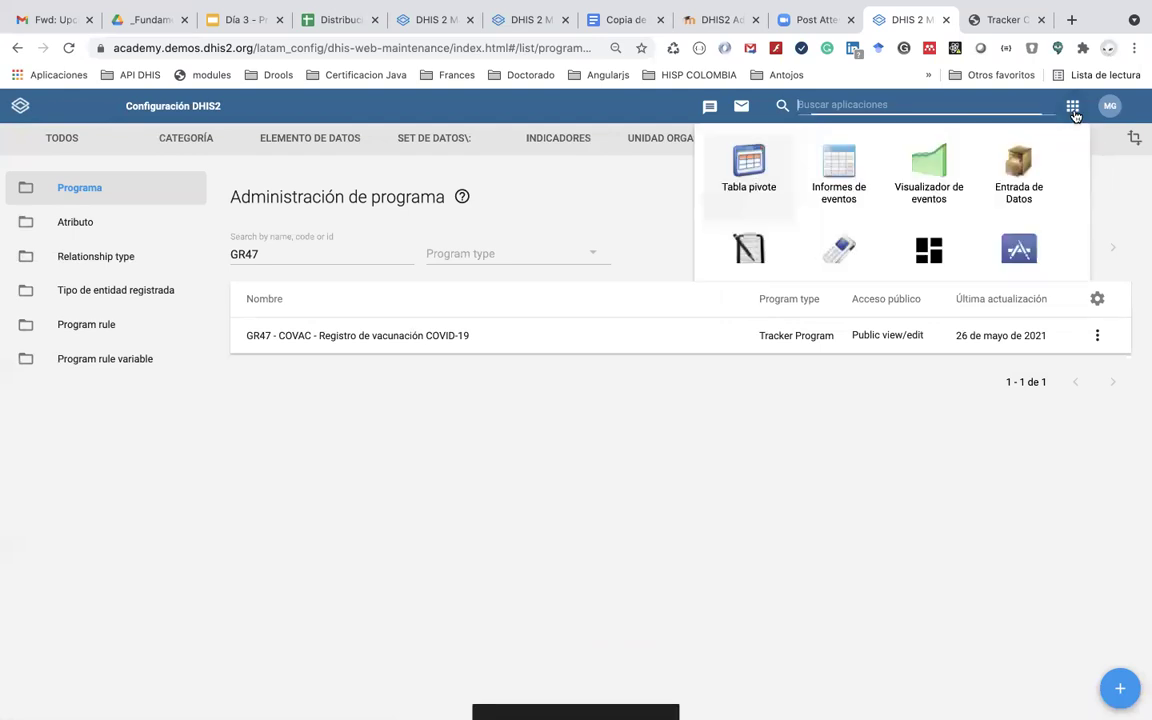
pyautogui.click(865, 362)
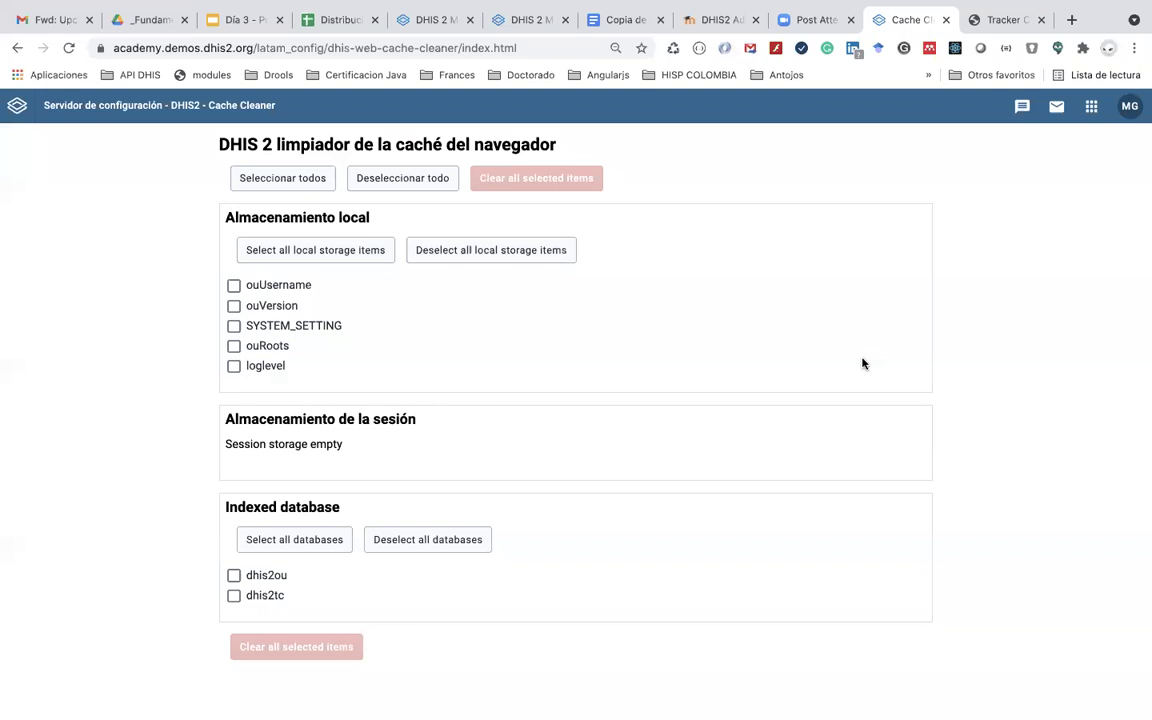
pyautogui.click(285, 180)
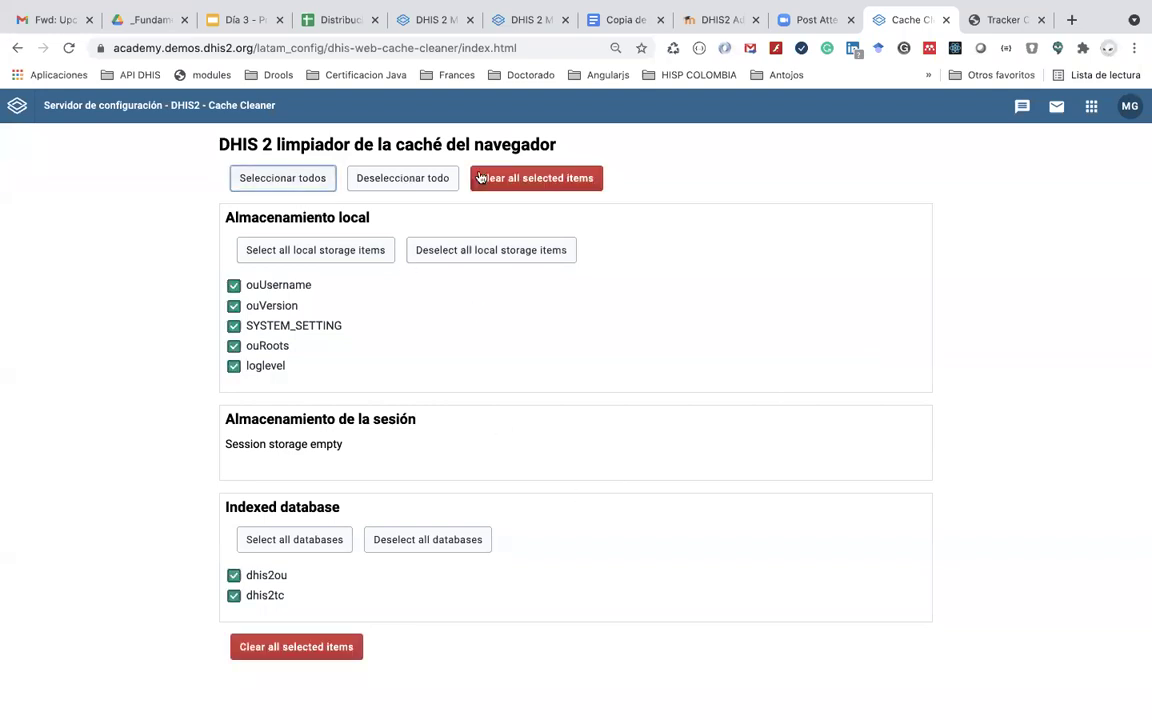
pyautogui.click(538, 179)
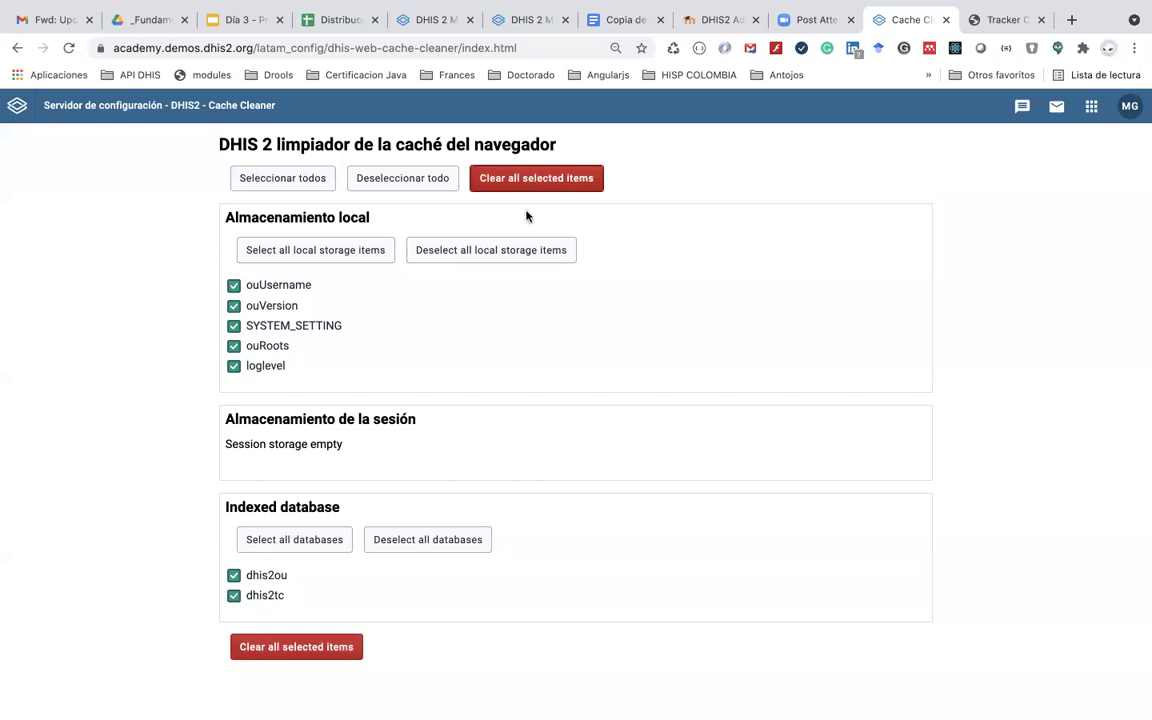
pyautogui.click(282, 176)
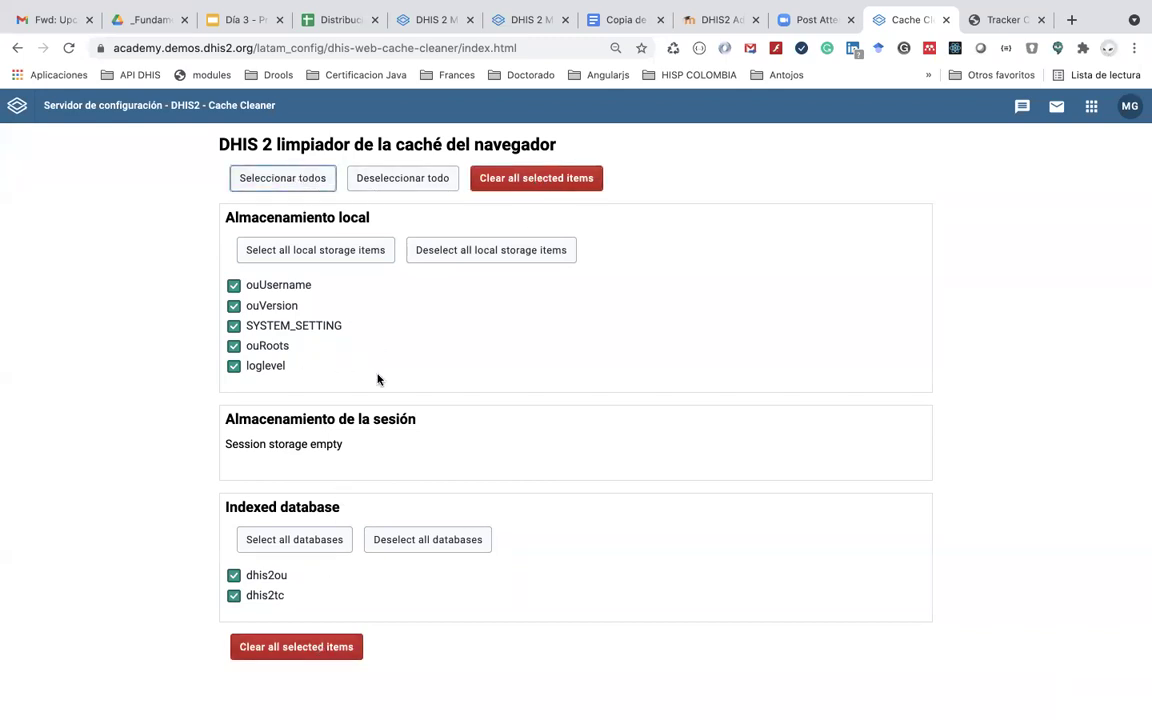
pyautogui.click(293, 656)
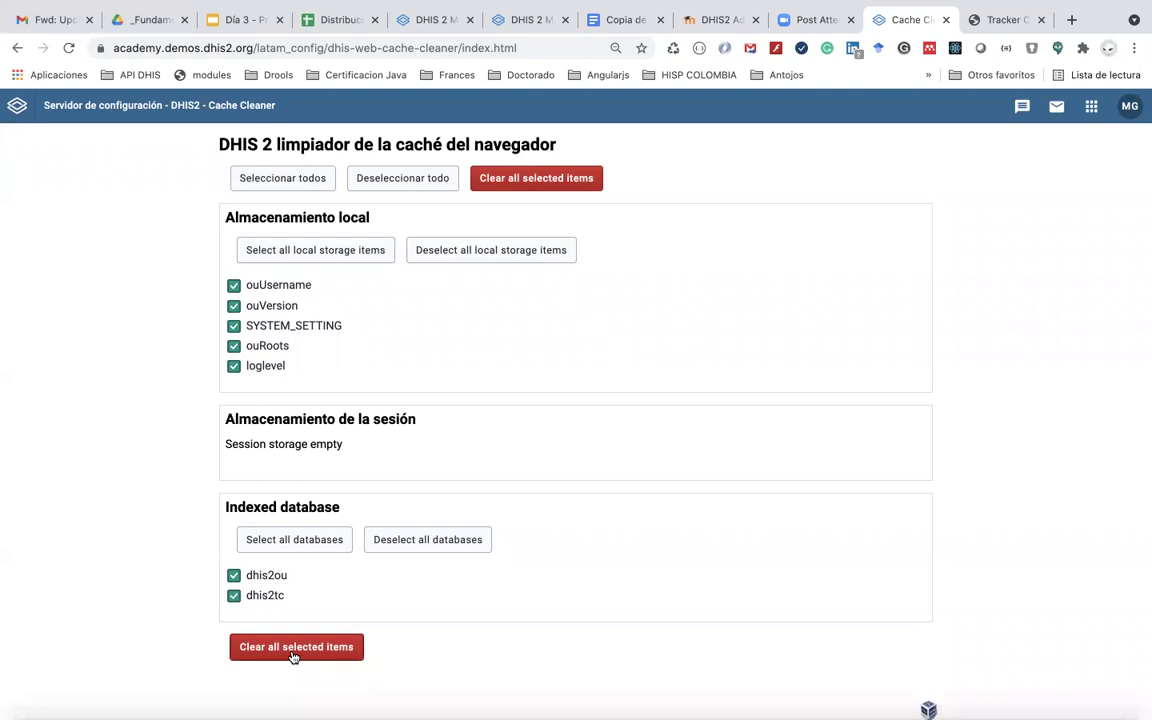
# Step: Back in the browser window, clear the remaining selected cache data and show the apps list
pyautogui.hotkey('ctrl', 'Up')
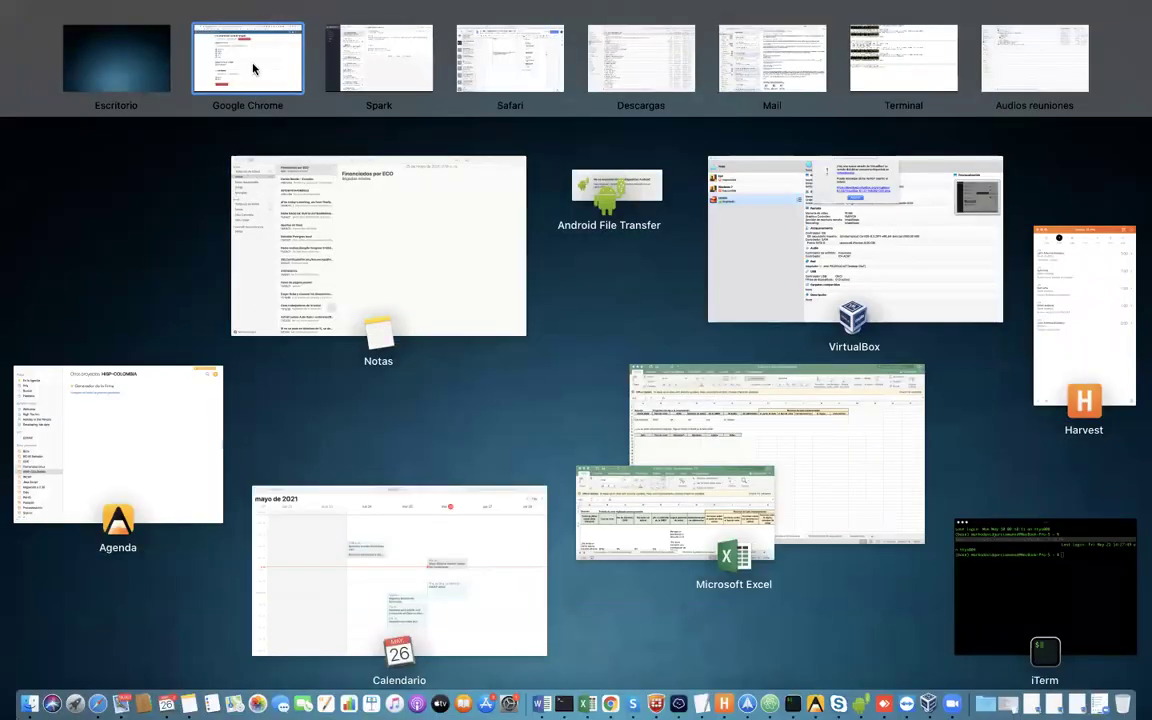
pyautogui.click(253, 62)
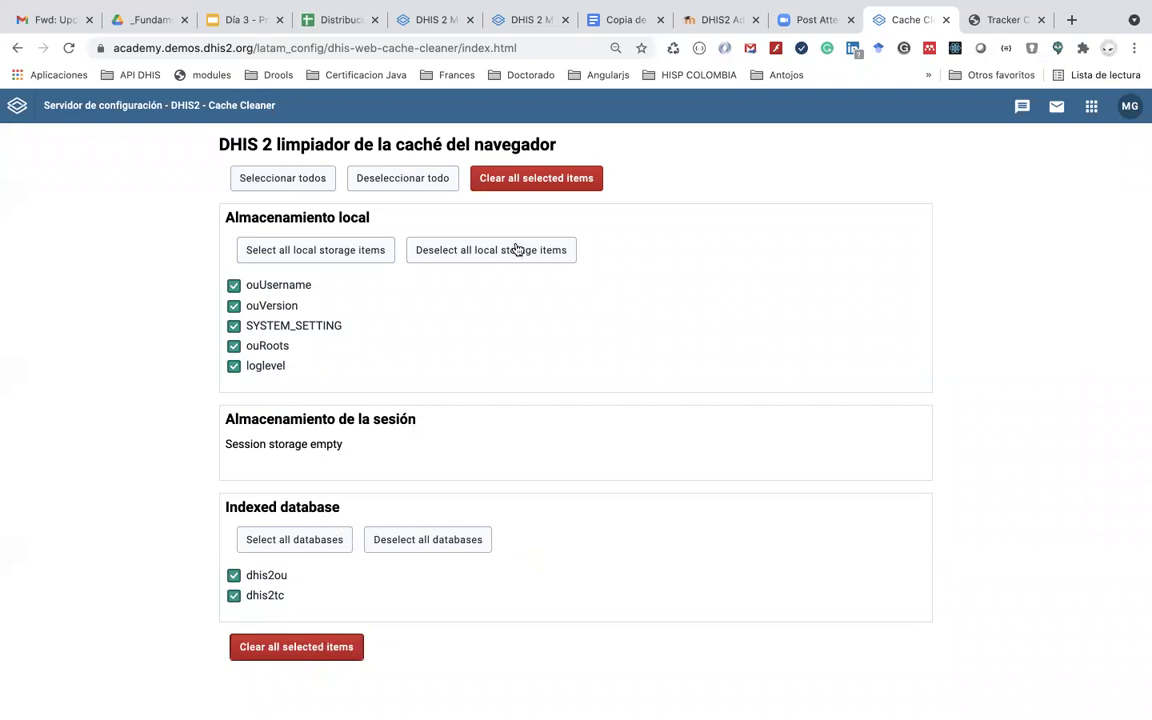
pyautogui.click(553, 183)
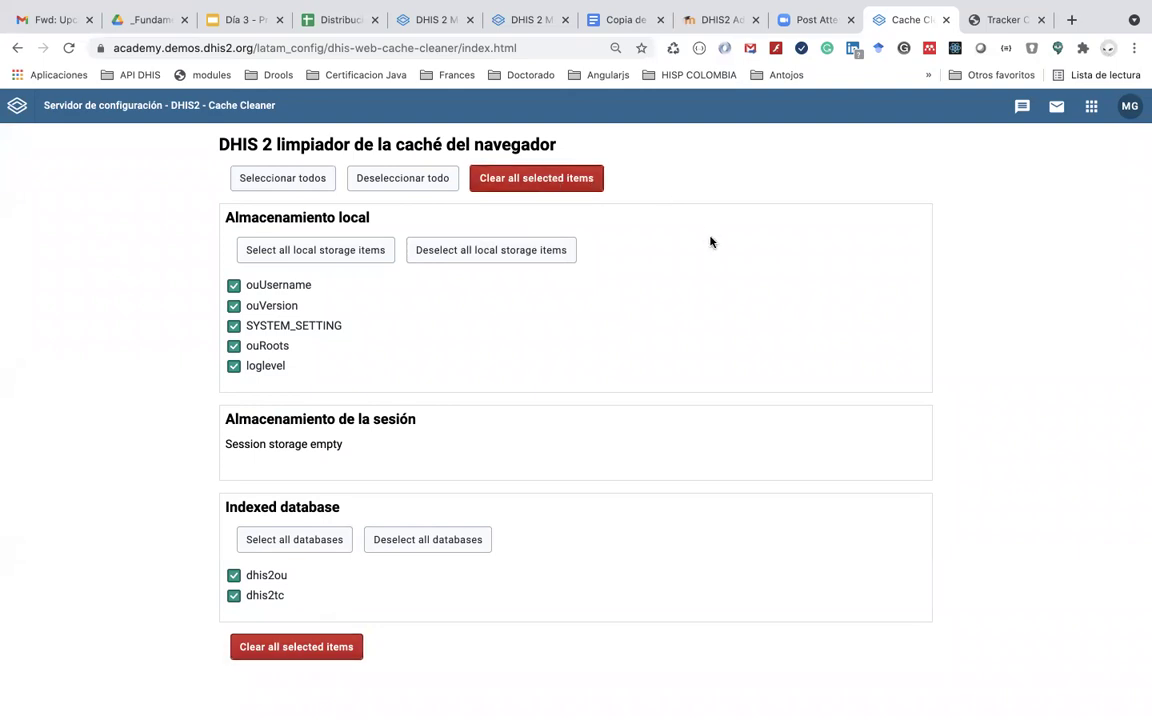
pyautogui.click(1092, 108)
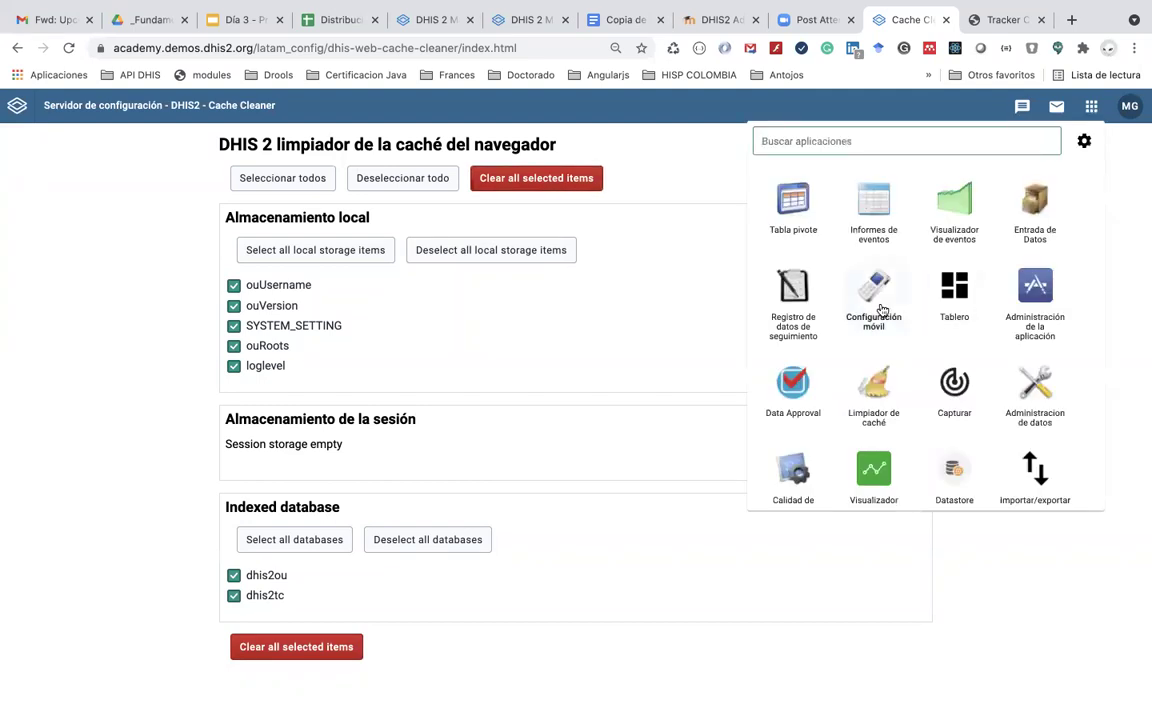
# Step: In Tracker Capture, select organisation unit AC_47 under Trainingland and start a new GR47 - COVAC registration
pyautogui.click(808, 302)
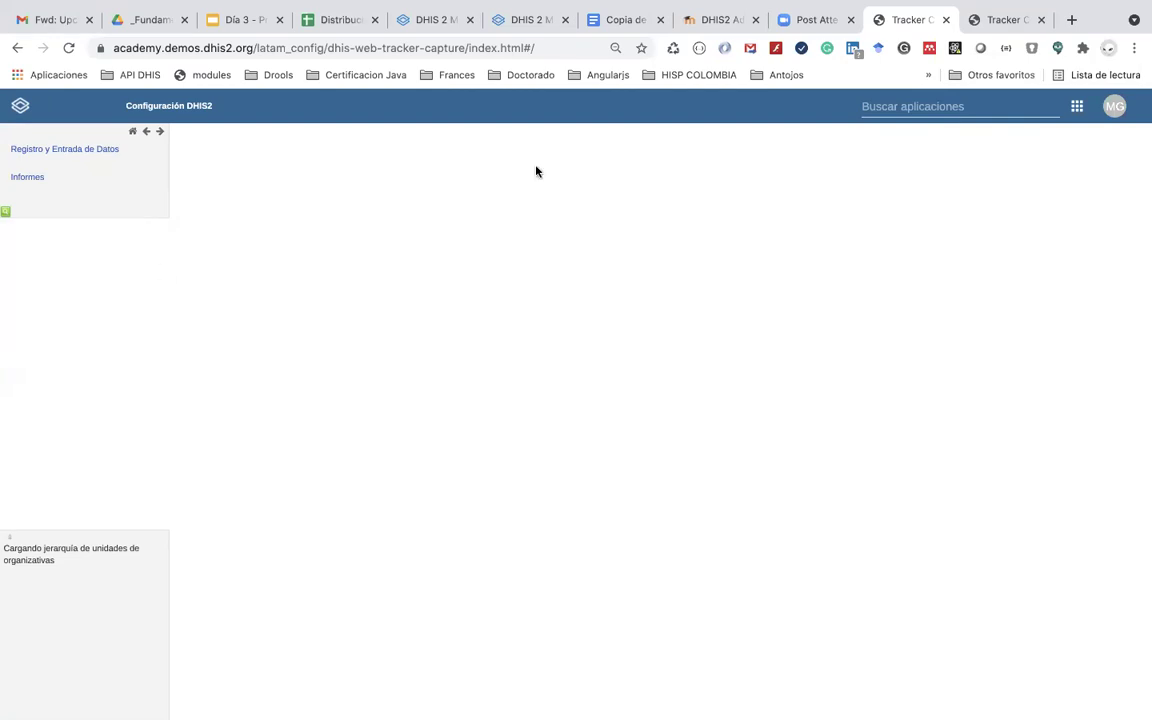
pyautogui.click(1042, 20)
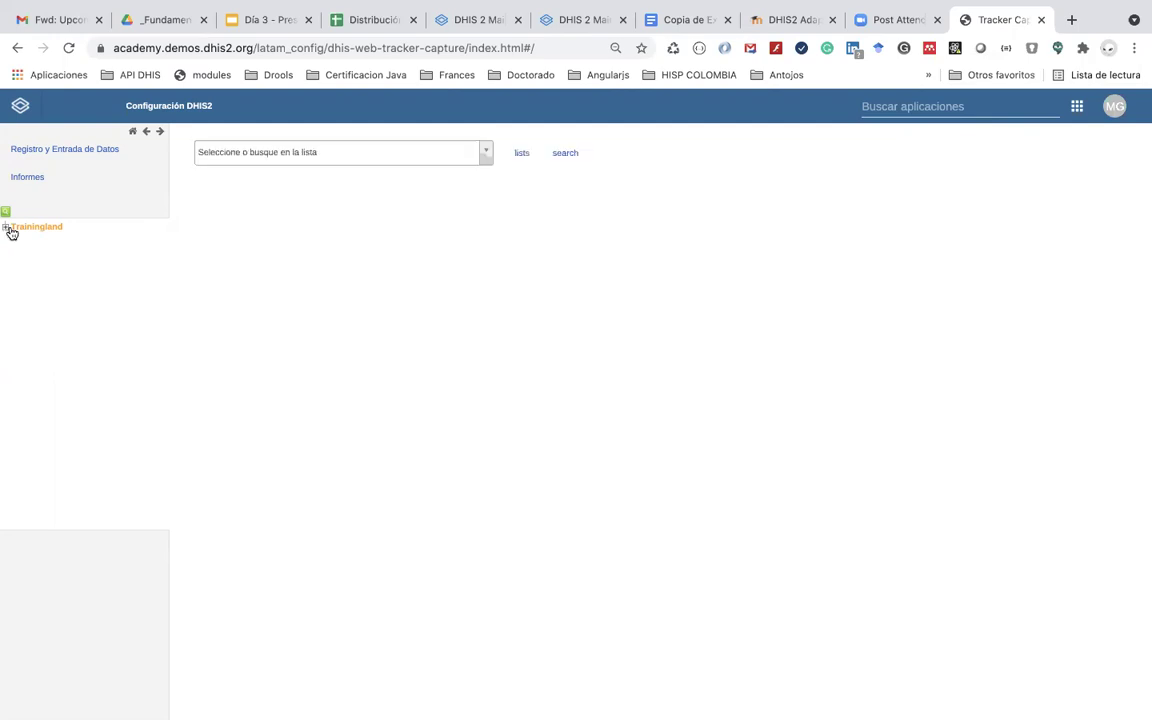
pyautogui.click(7, 228)
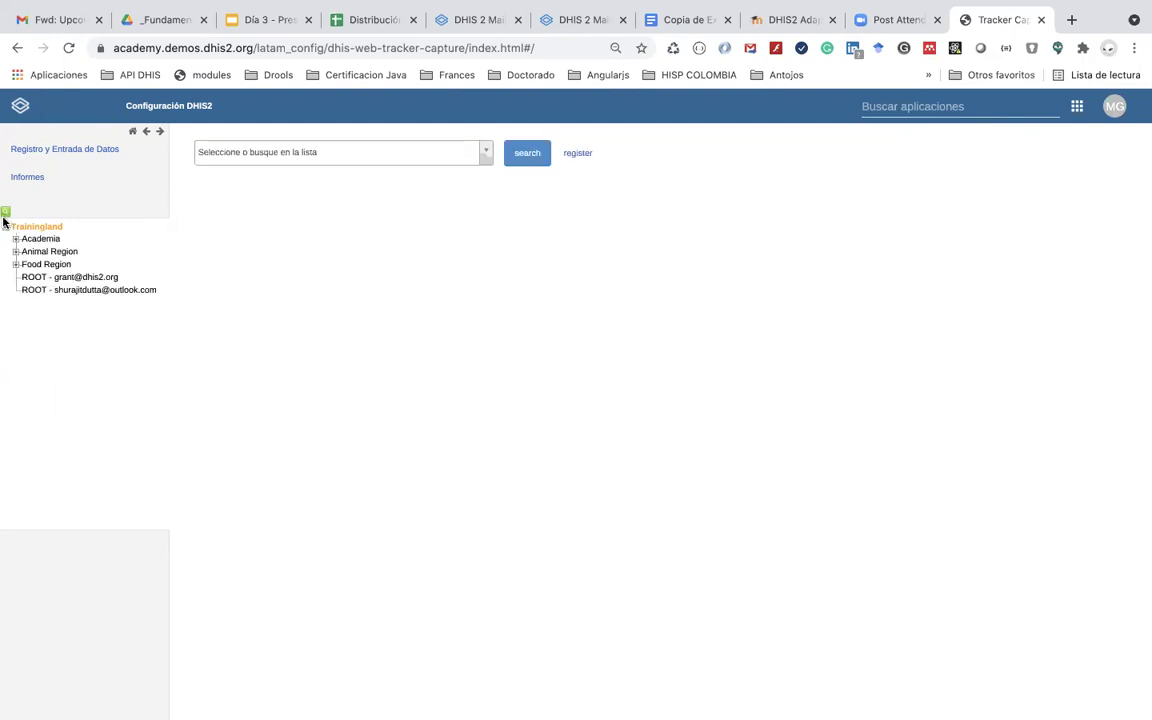
pyautogui.click(5, 211)
pyautogui.write('47')
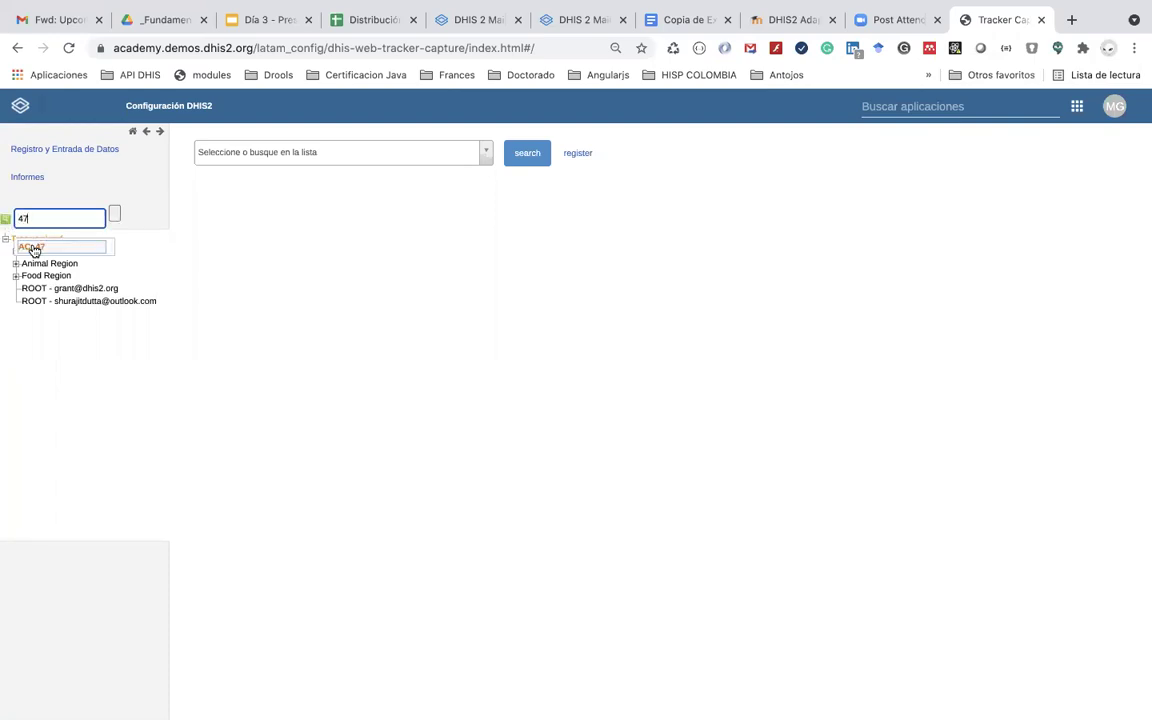
pyautogui.click(31, 246)
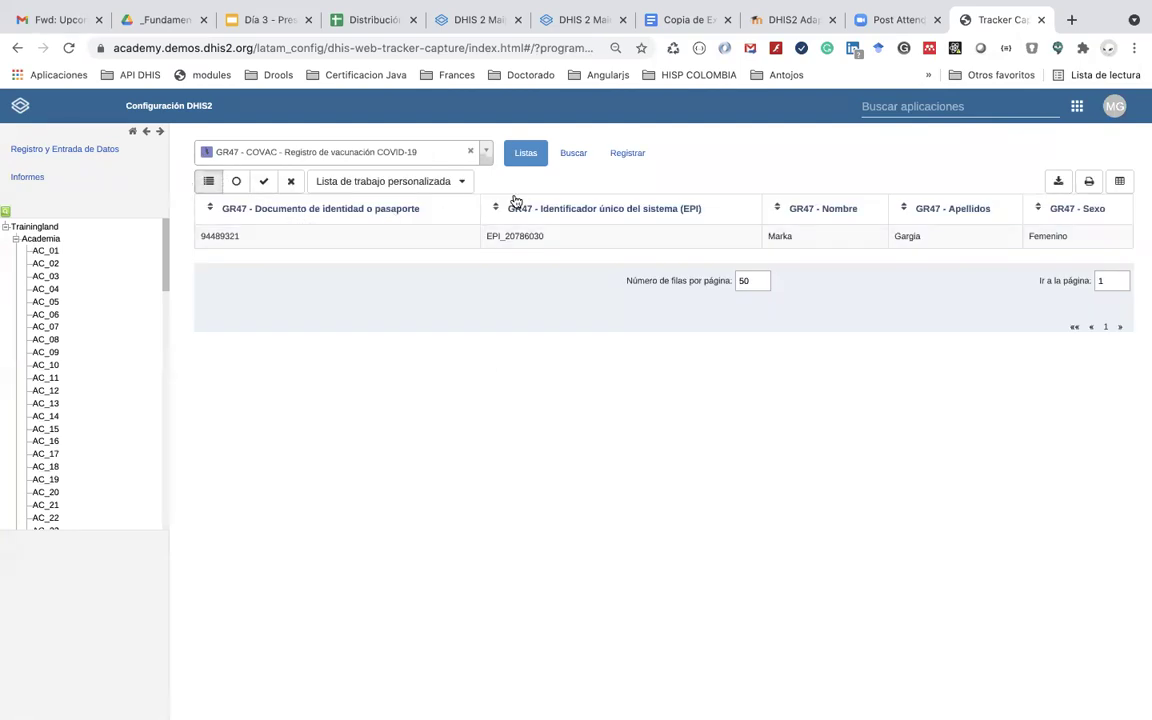
pyautogui.click(623, 157)
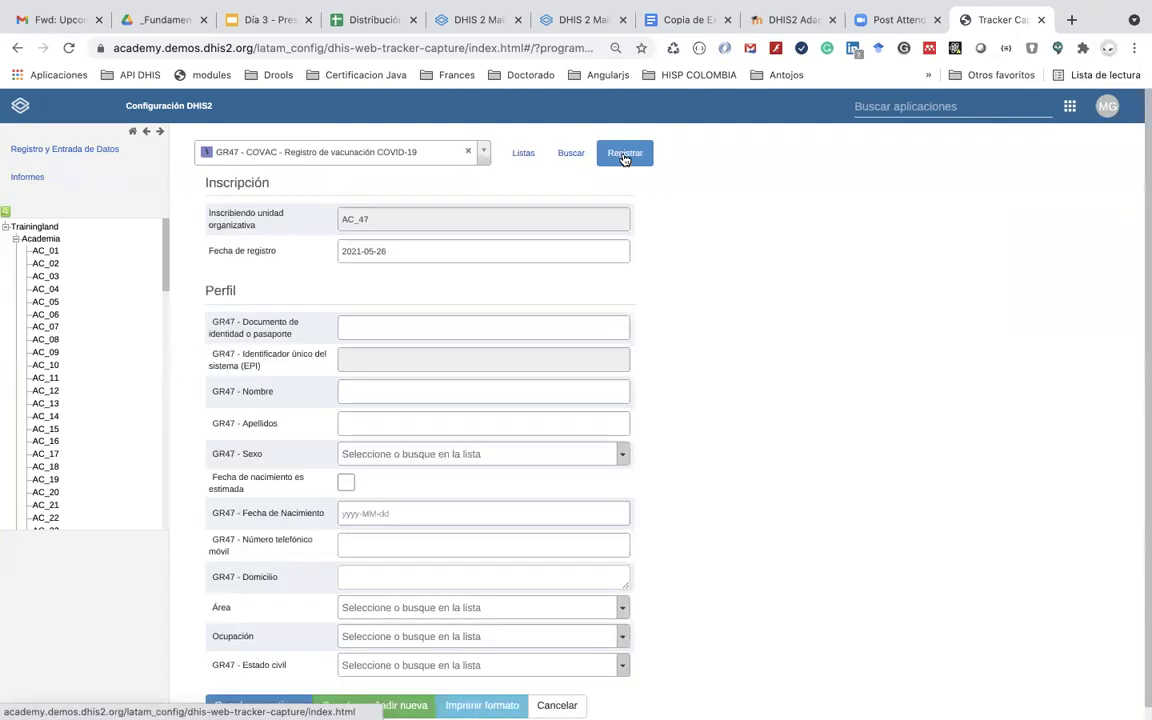
# Step: Set GR47 - Estado civil to Soltero on the registration form, then view the COVID form document
pyautogui.scroll(-1, 581, 443)
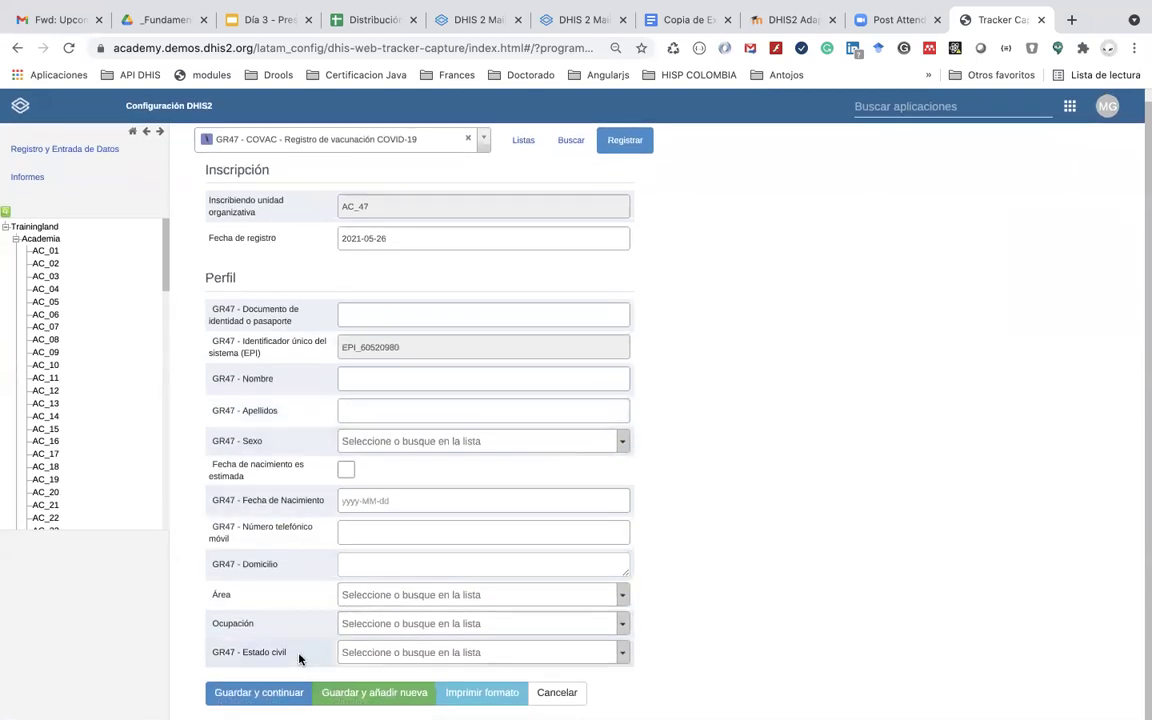
pyautogui.click(624, 655)
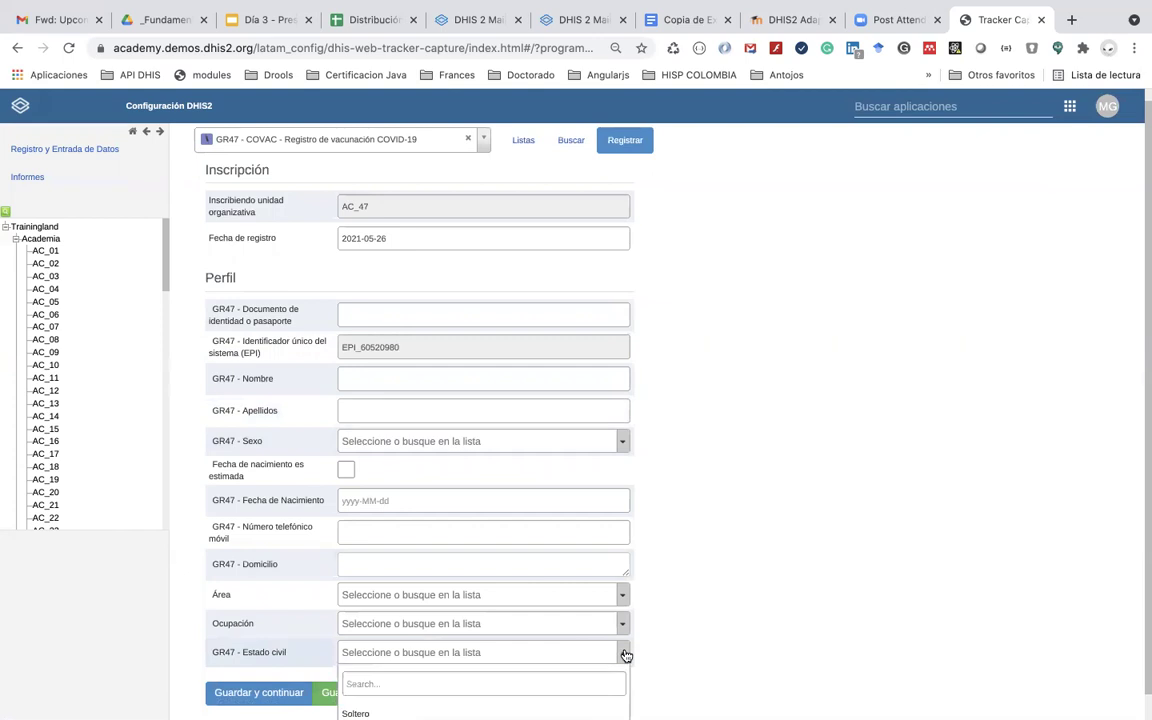
pyautogui.scroll(-1, 625, 653)
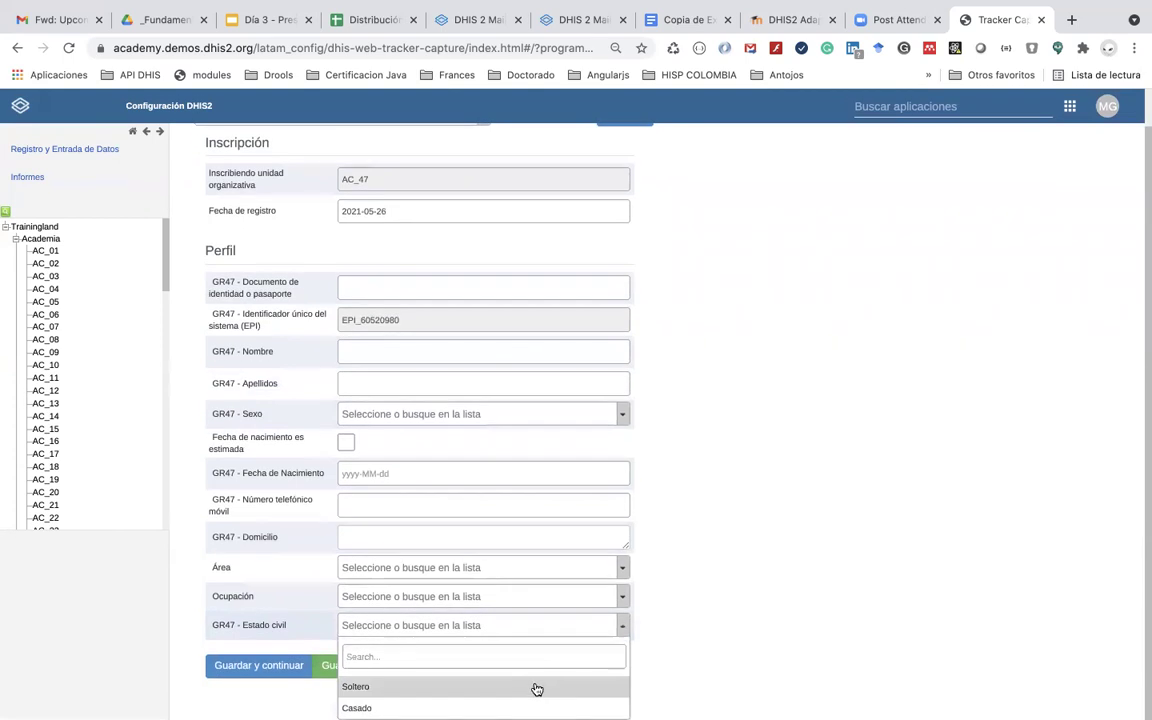
pyautogui.click(519, 686)
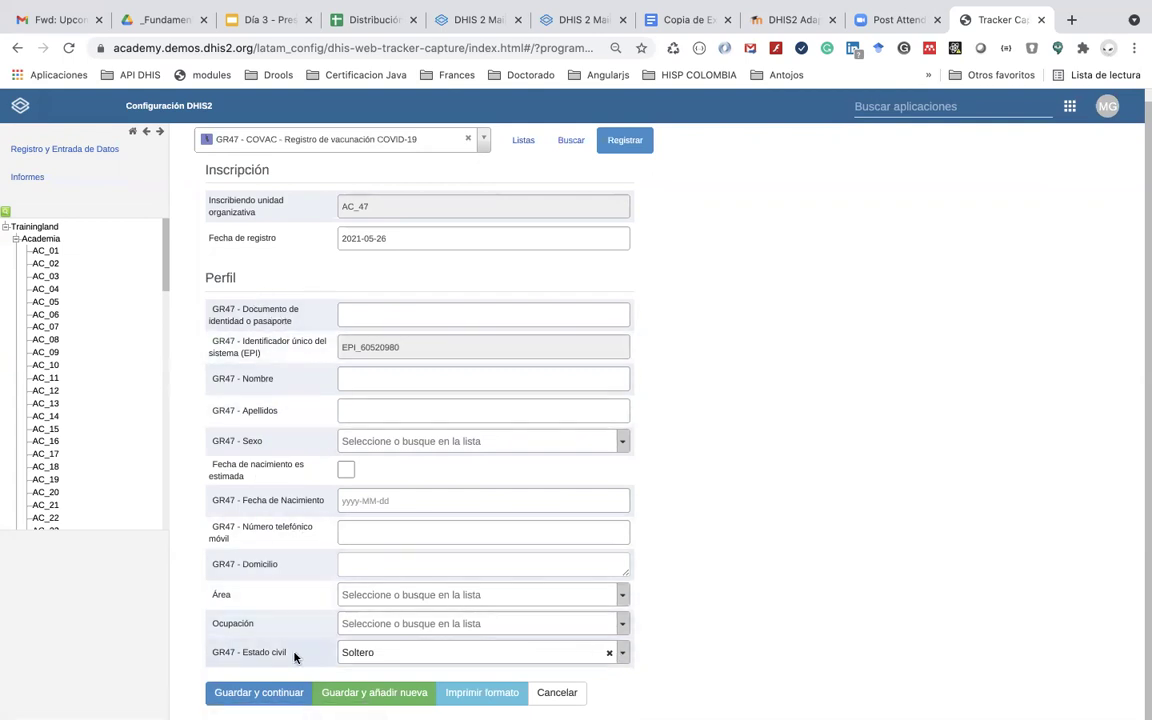
pyautogui.click(681, 16)
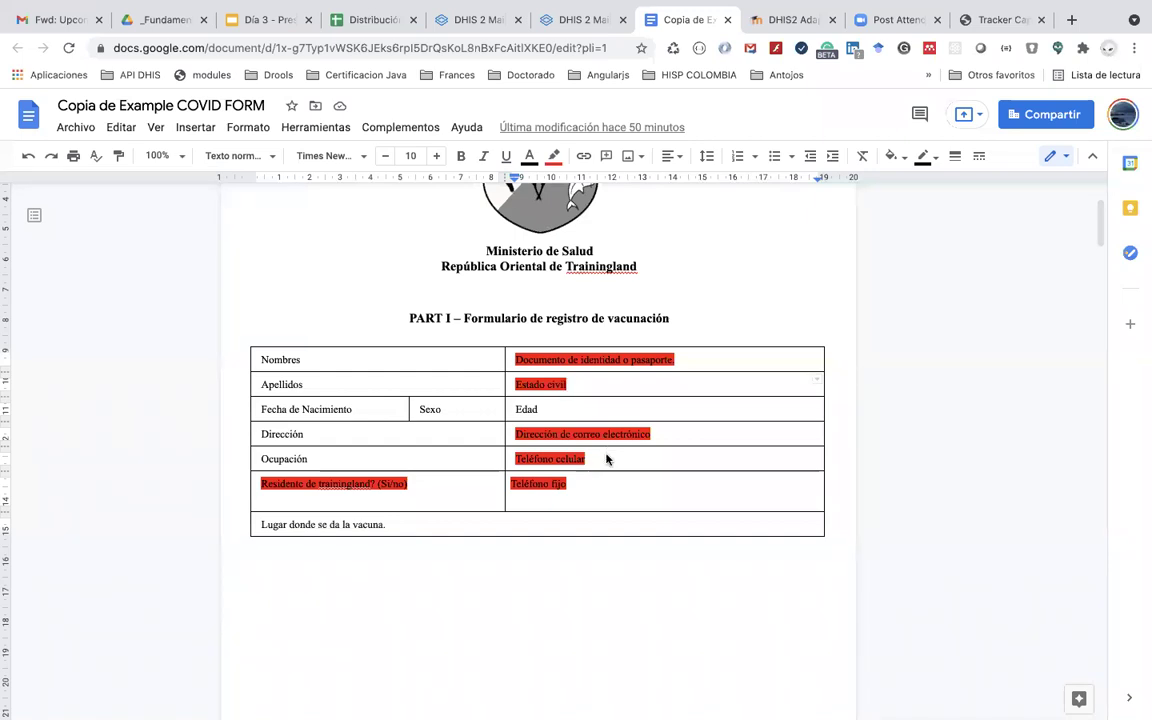
# Step: Compare the COVID form document with the Tracker Capture registration form
pyautogui.hotkey('ctrl', 'Left')
pyautogui.hotkey('ctrl', 'Right')
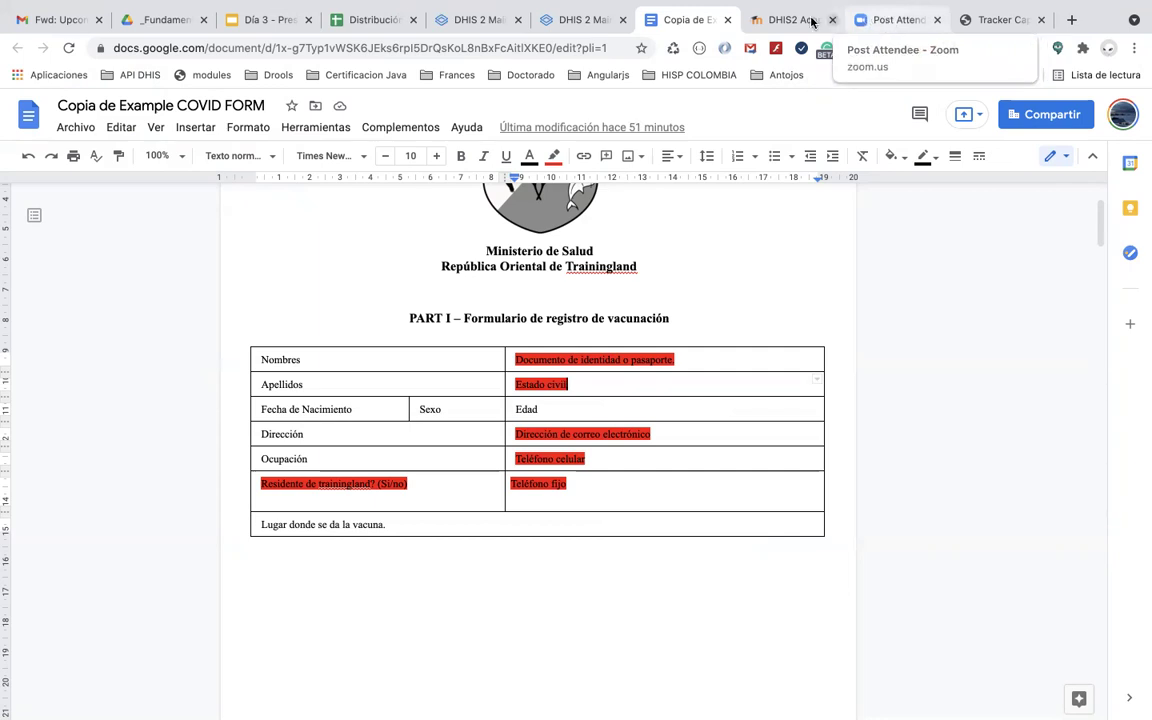
pyautogui.click(984, 19)
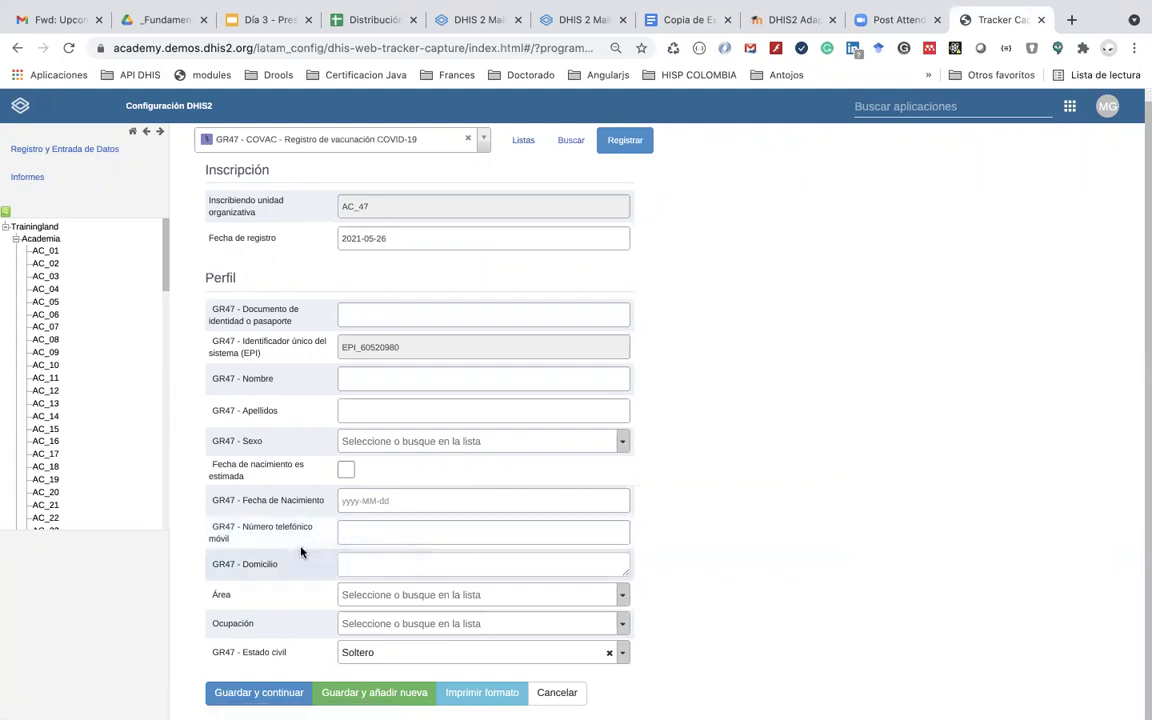
pyautogui.click(675, 22)
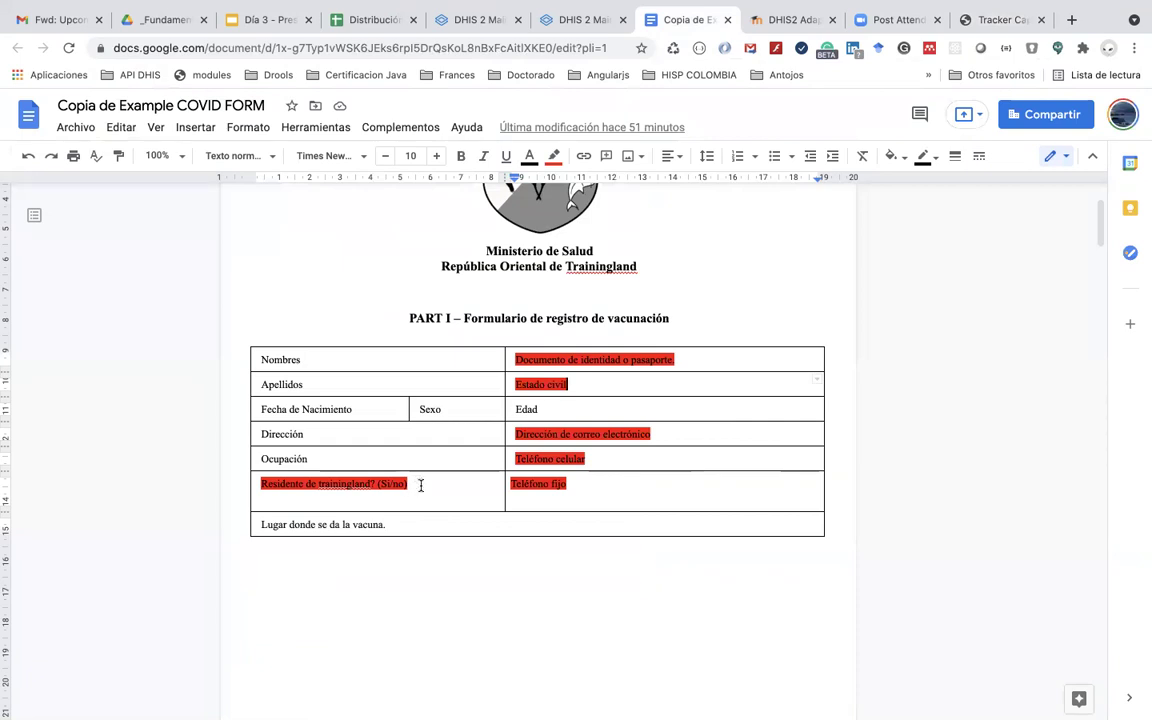
# Step: Scroll from the Part I table to the Part II consent statements, placing the cursor in item 1
pyautogui.scroll(-5, 420, 485)
pyautogui.scroll(4, 420, 485)
pyautogui.scroll(-3, 420, 485)
pyautogui.scroll(-2, 421, 487)
pyautogui.scroll(5, 423, 488)
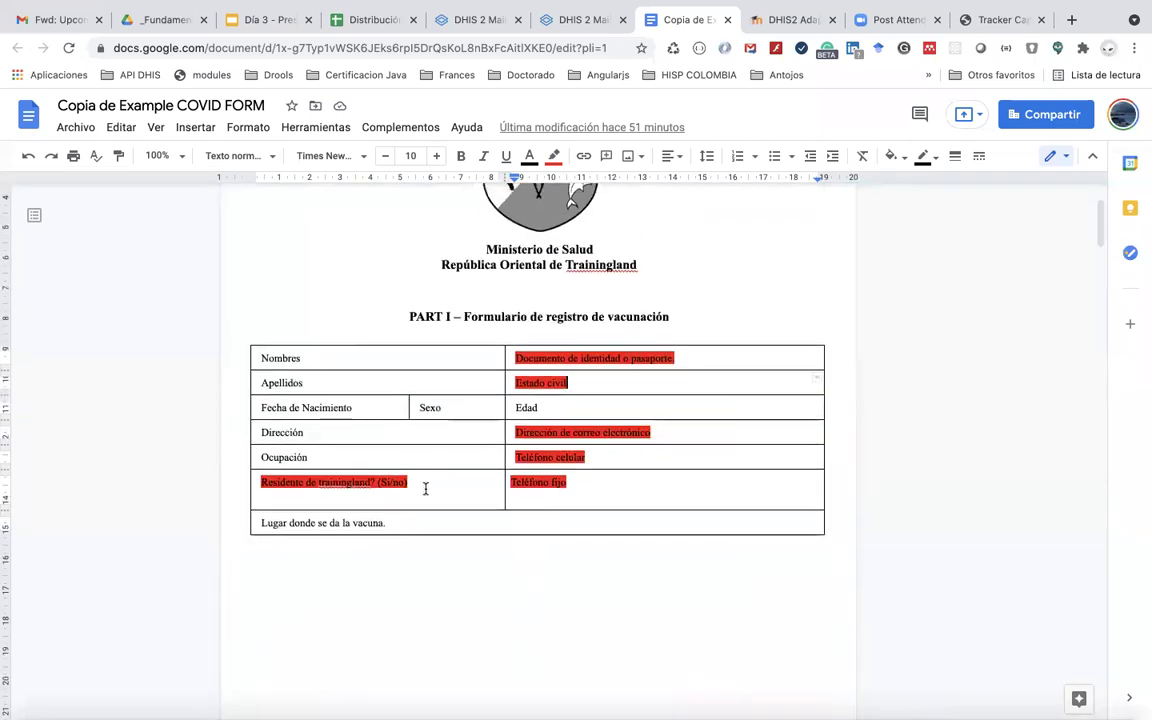
pyautogui.scroll(-5, 425, 488)
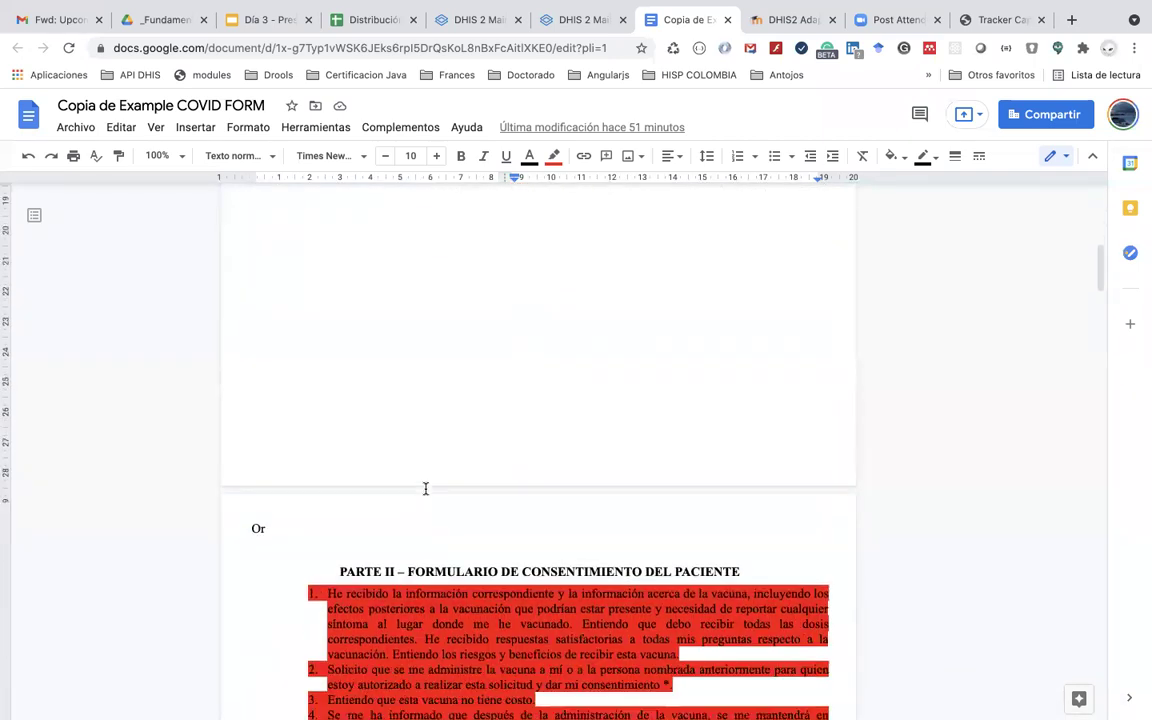
pyautogui.scroll(-3, 425, 488)
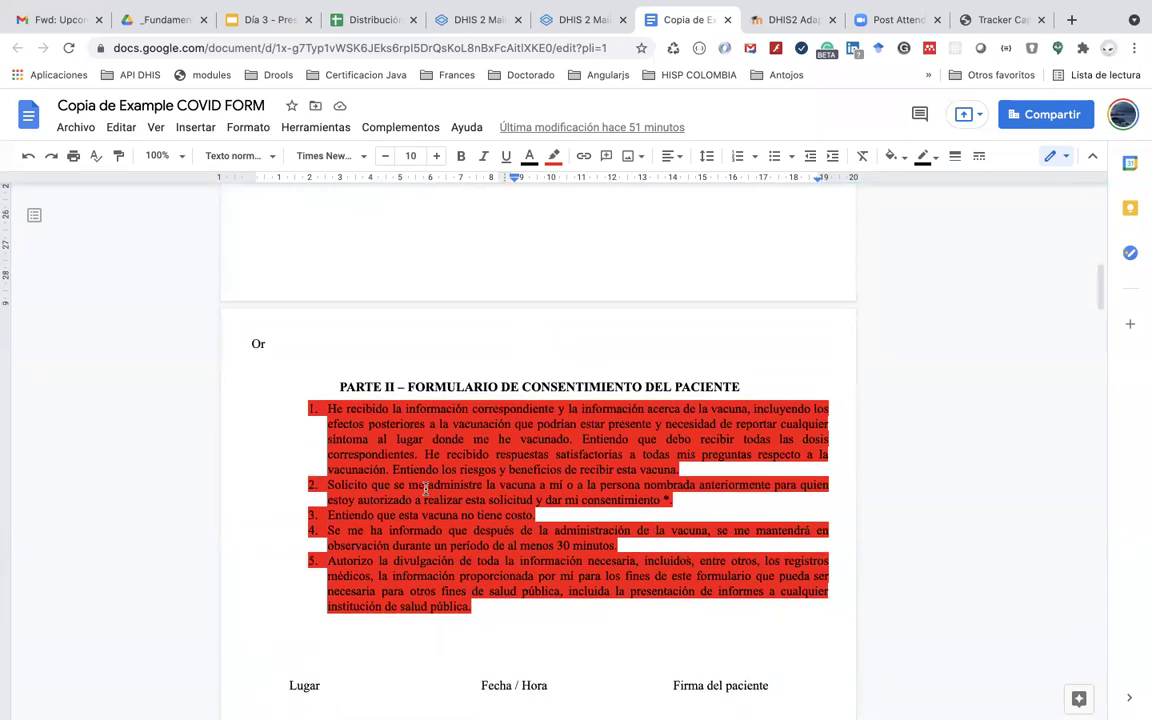
pyautogui.scroll(-3, 425, 488)
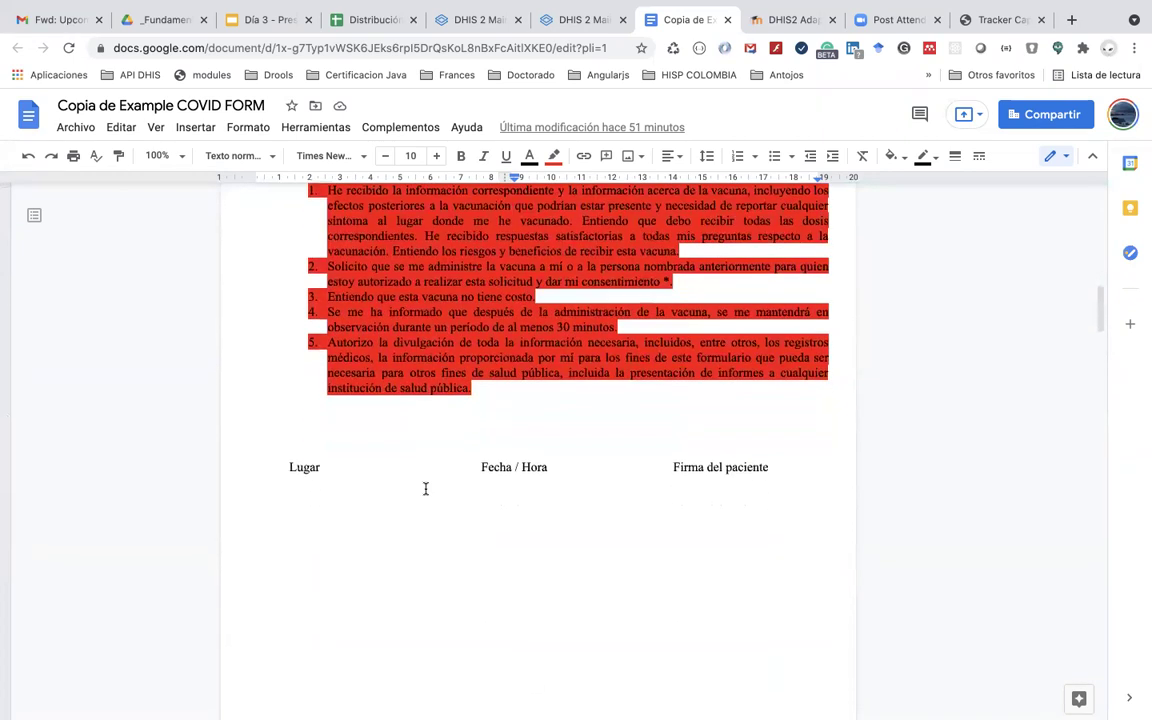
pyautogui.scroll(2, 425, 488)
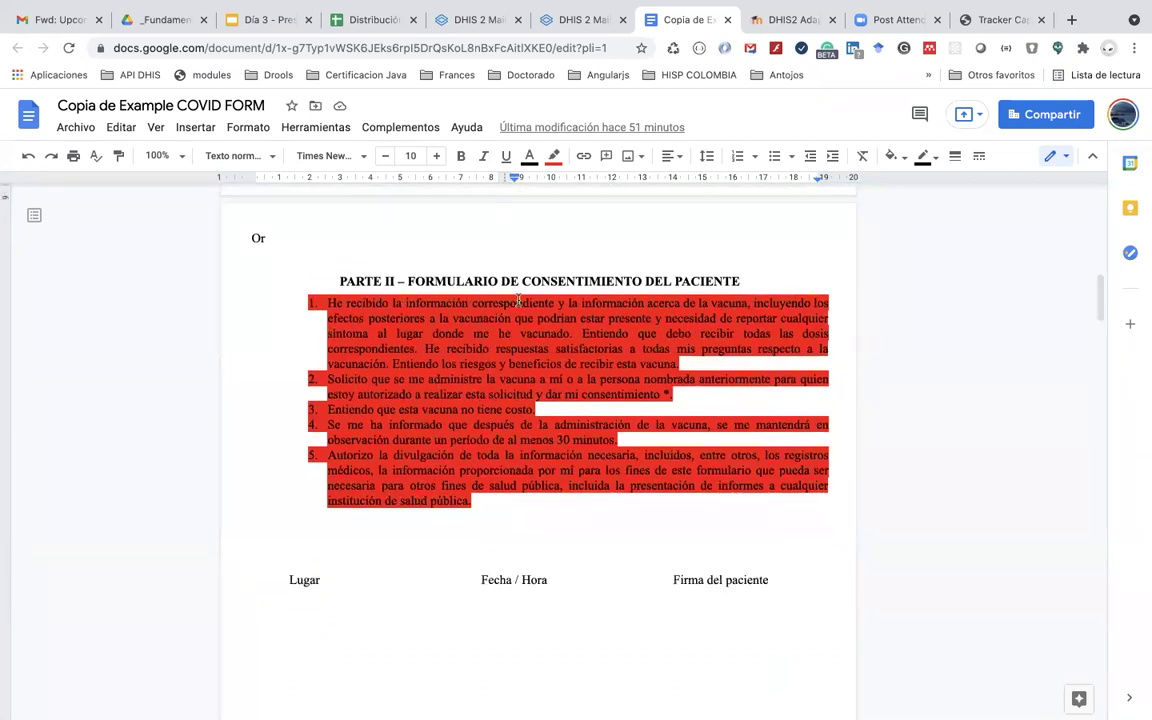
pyautogui.scroll(-1, 595, 388)
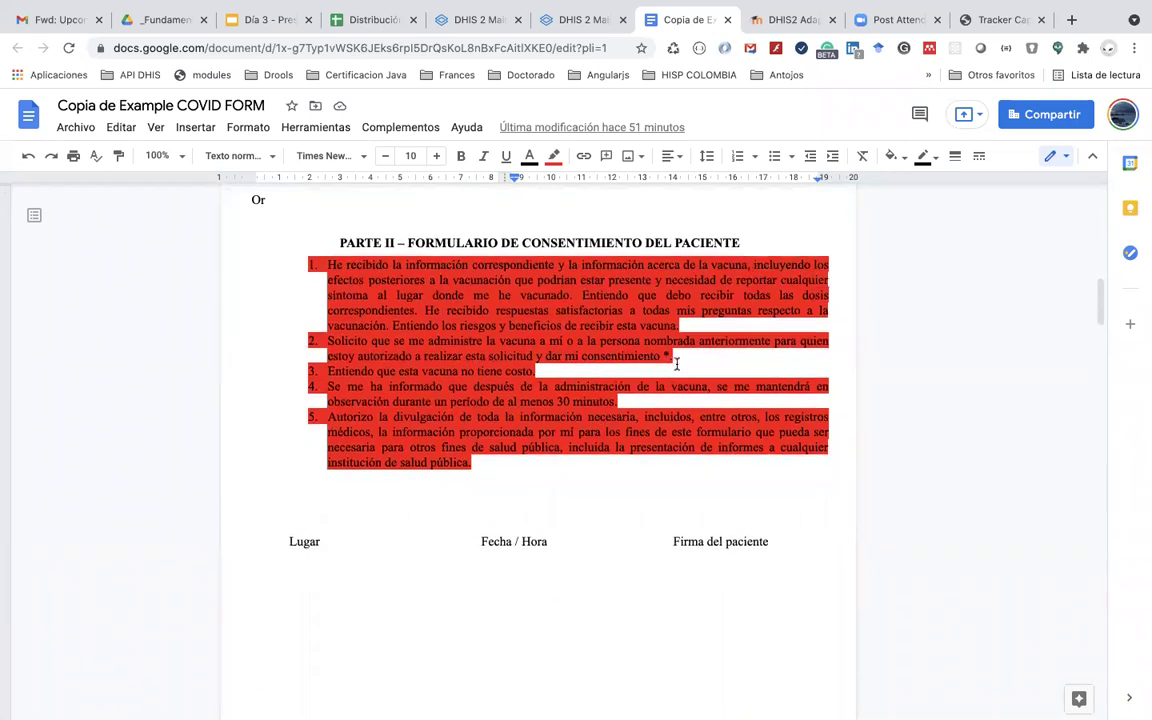
pyautogui.click(685, 326)
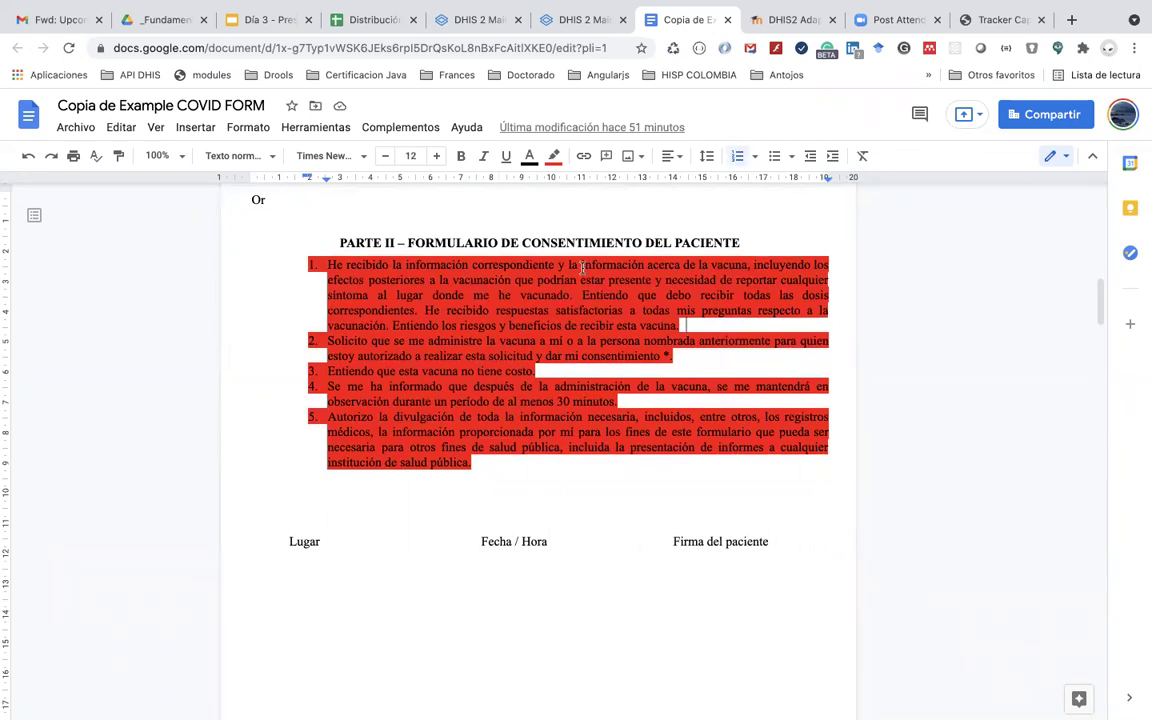
pyautogui.scroll(-3, 545, 420)
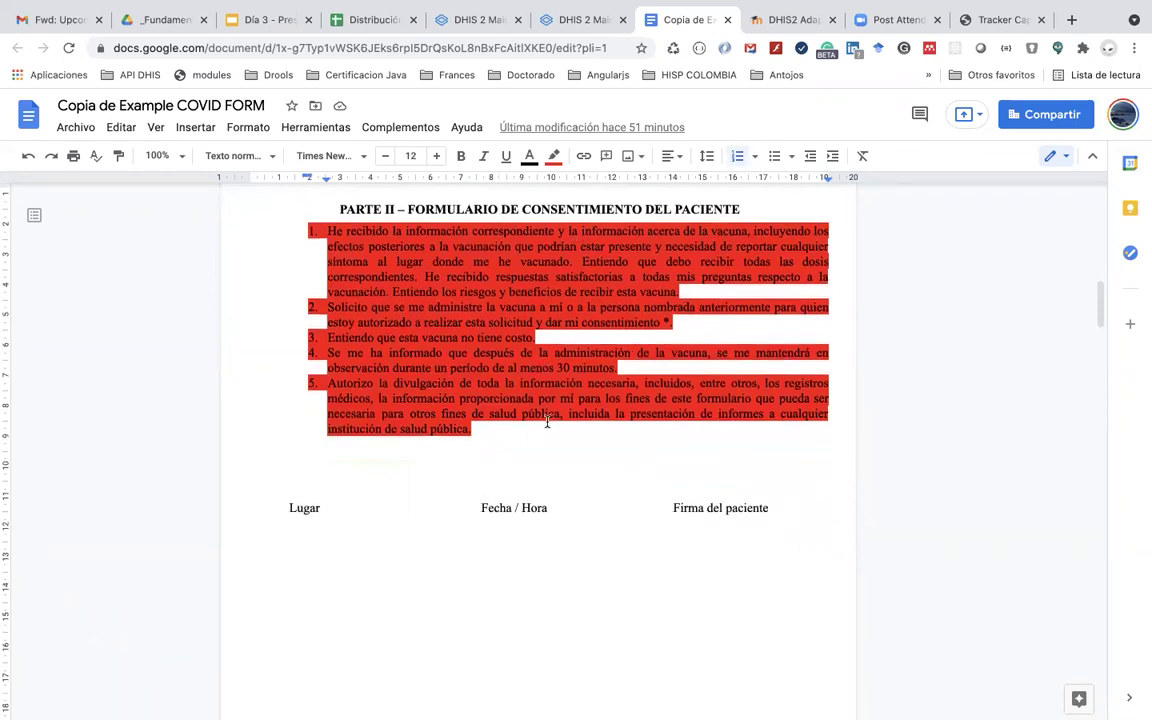
pyautogui.scroll(4, 546, 422)
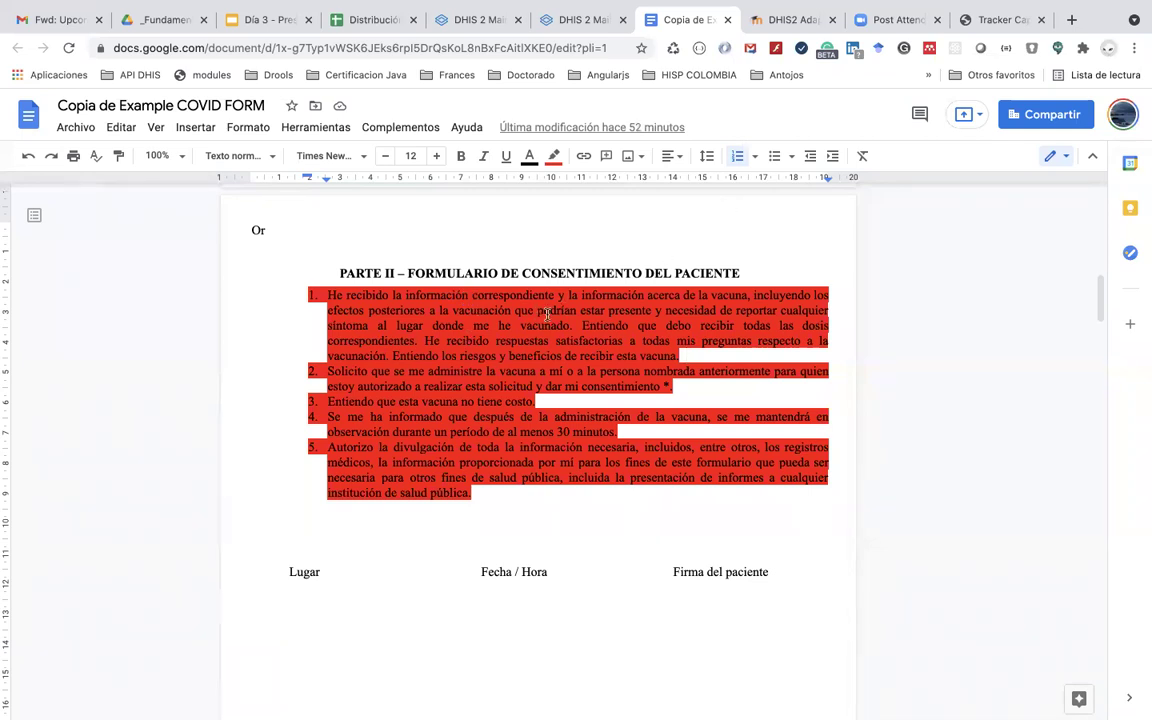
pyautogui.click(986, 25)
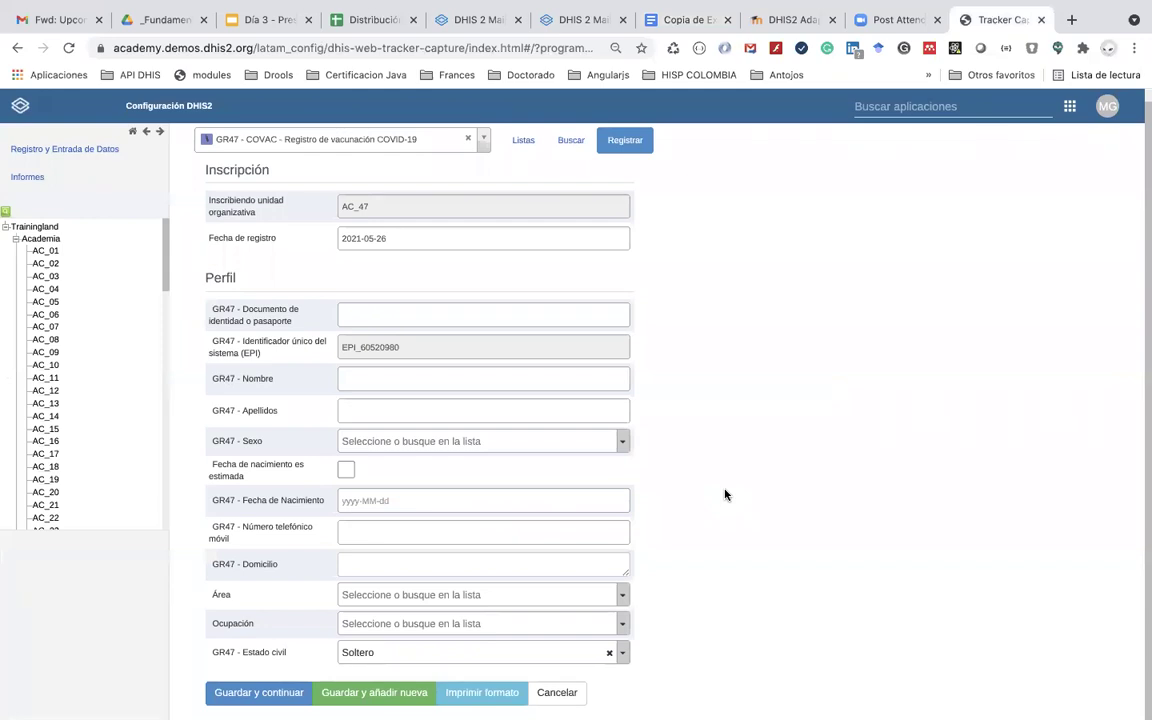
# Step: Open the Maintenance app's data element list filtered to GR47
pyautogui.scroll(1, 725, 493)
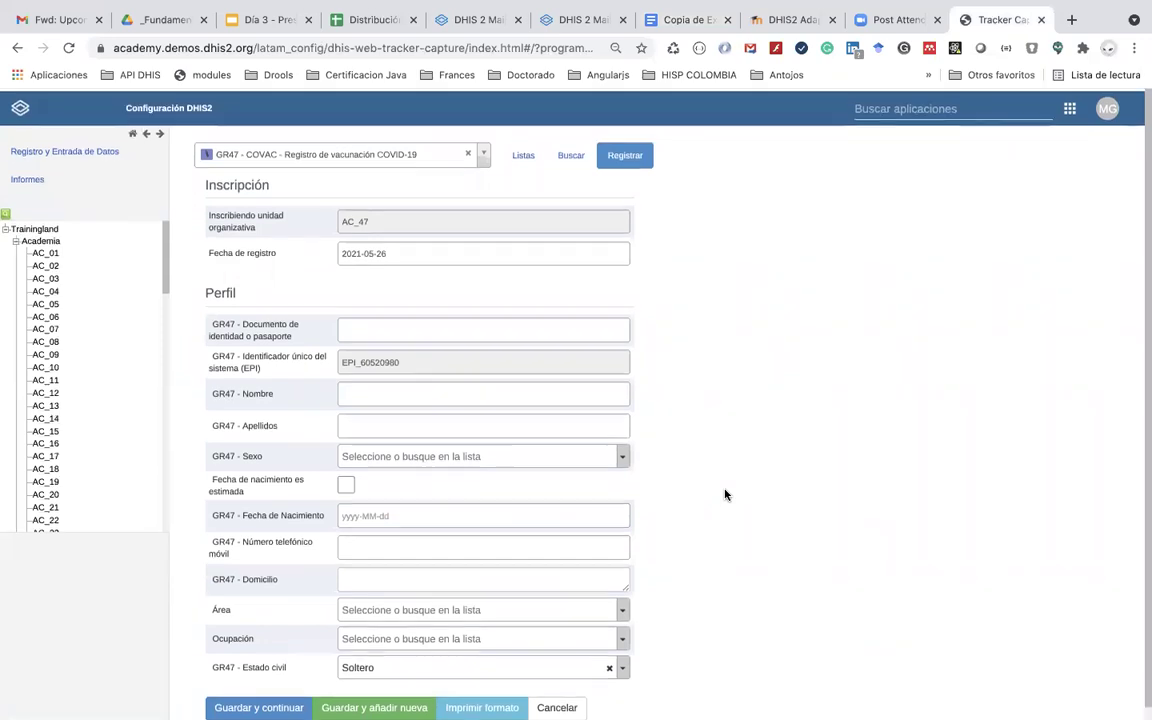
pyautogui.click(902, 106)
pyautogui.write('ma')
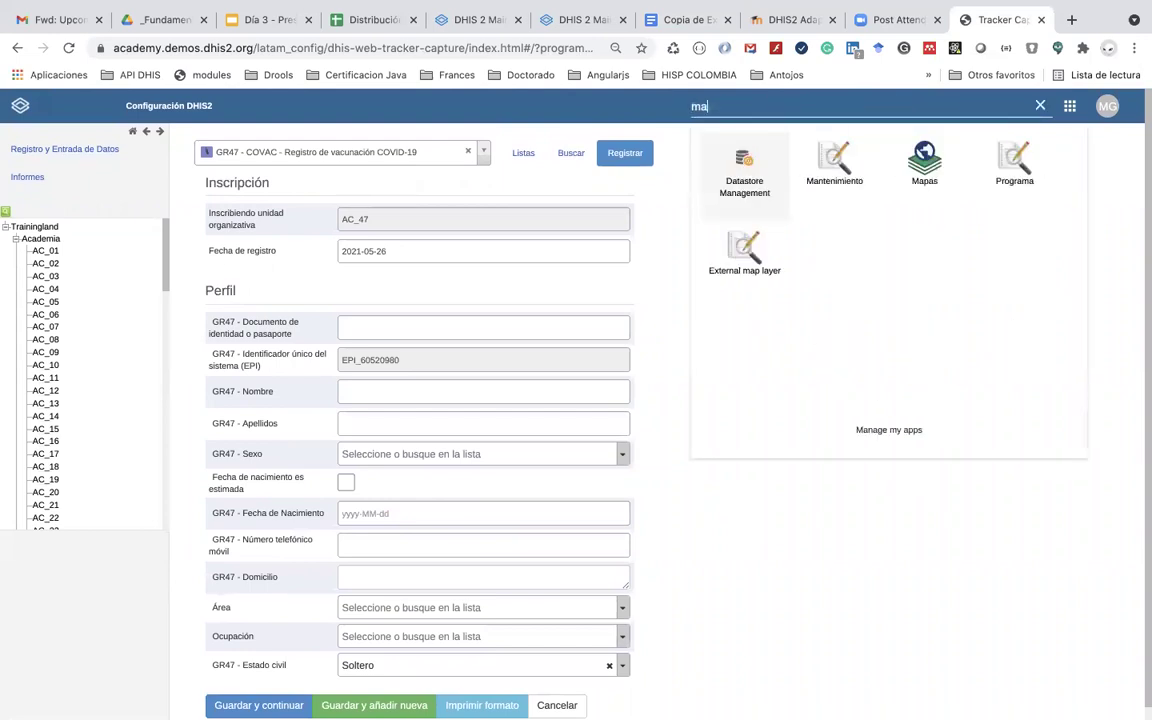
pyautogui.click(823, 172)
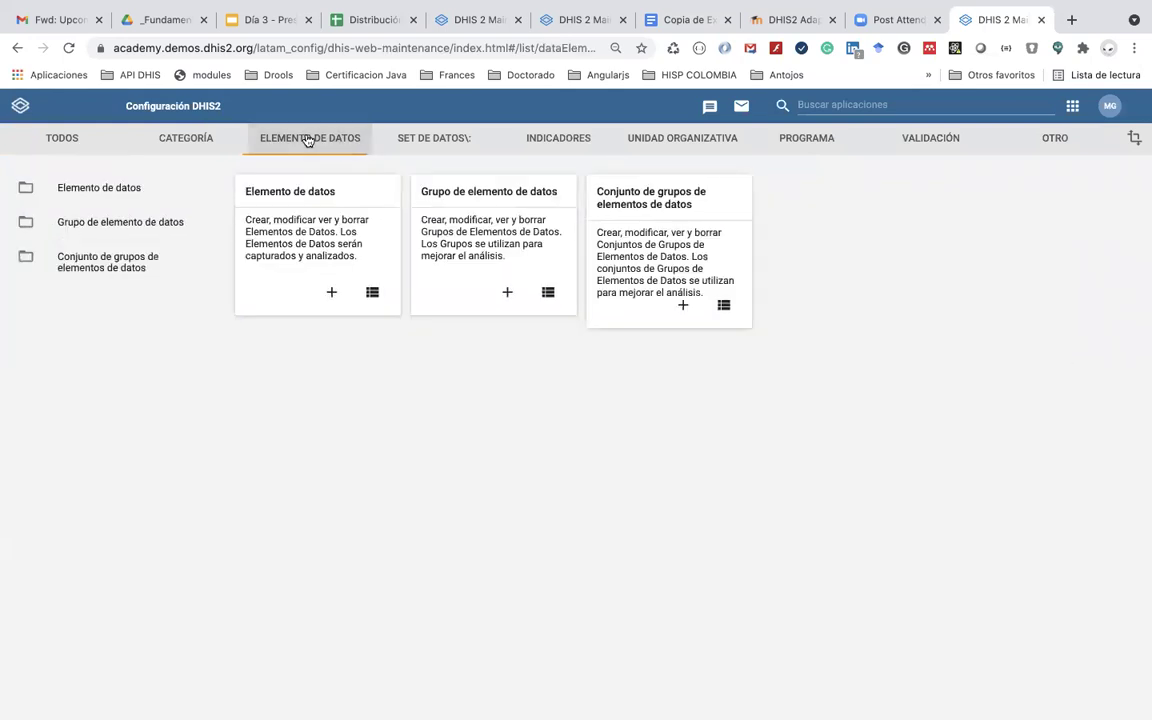
pyautogui.click(300, 190)
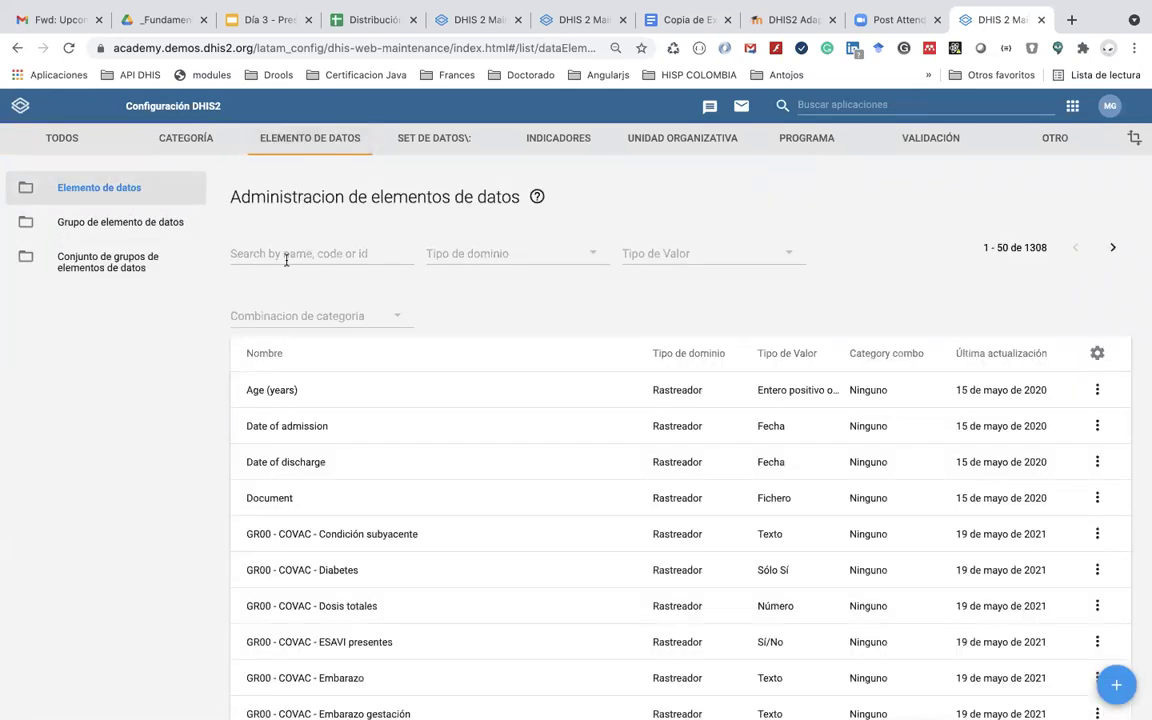
pyautogui.click(285, 253)
pyautogui.write('GR47')
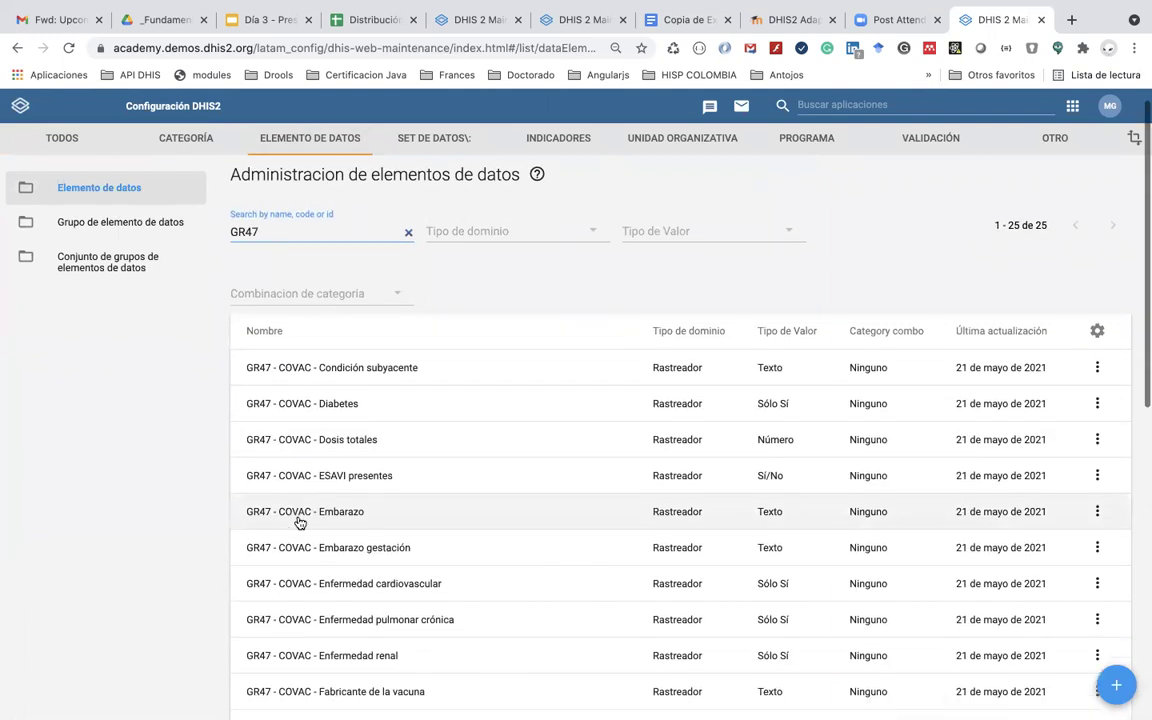
# Step: Review the 25 GR47 data elements and start a new data element
pyautogui.scroll(-5, 300, 522)
pyautogui.scroll(-2, 299, 522)
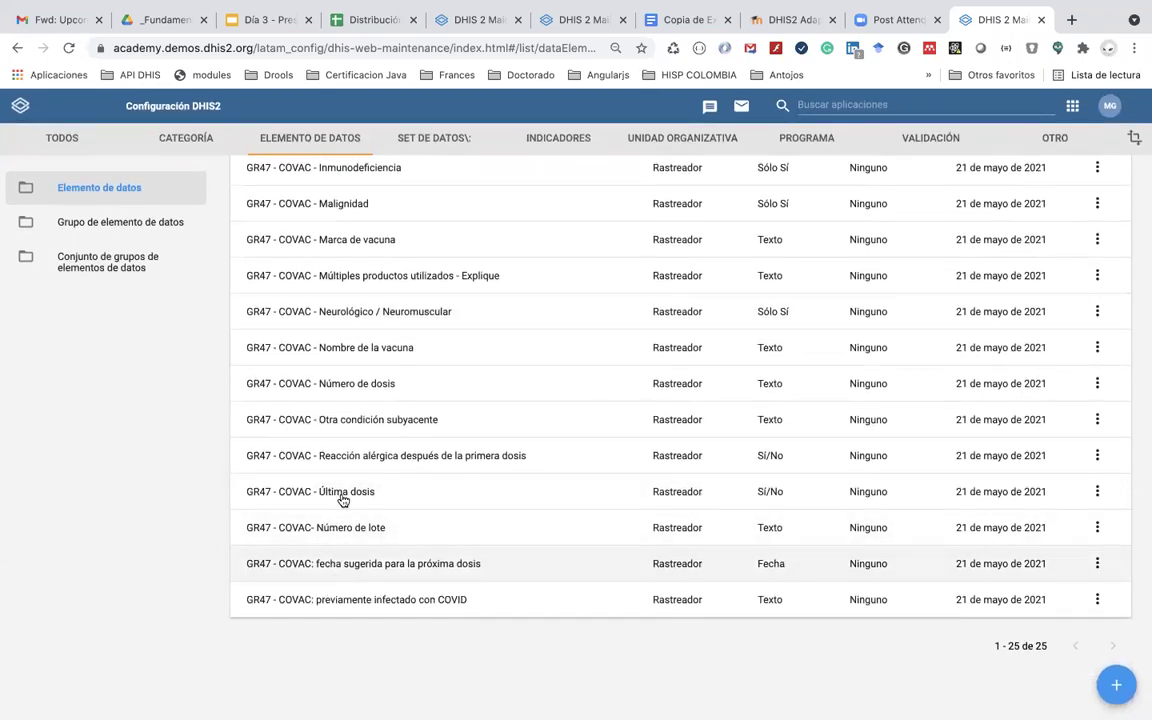
pyautogui.scroll(1, 354, 473)
pyautogui.scroll(2, 354, 473)
pyautogui.scroll(-3, 355, 476)
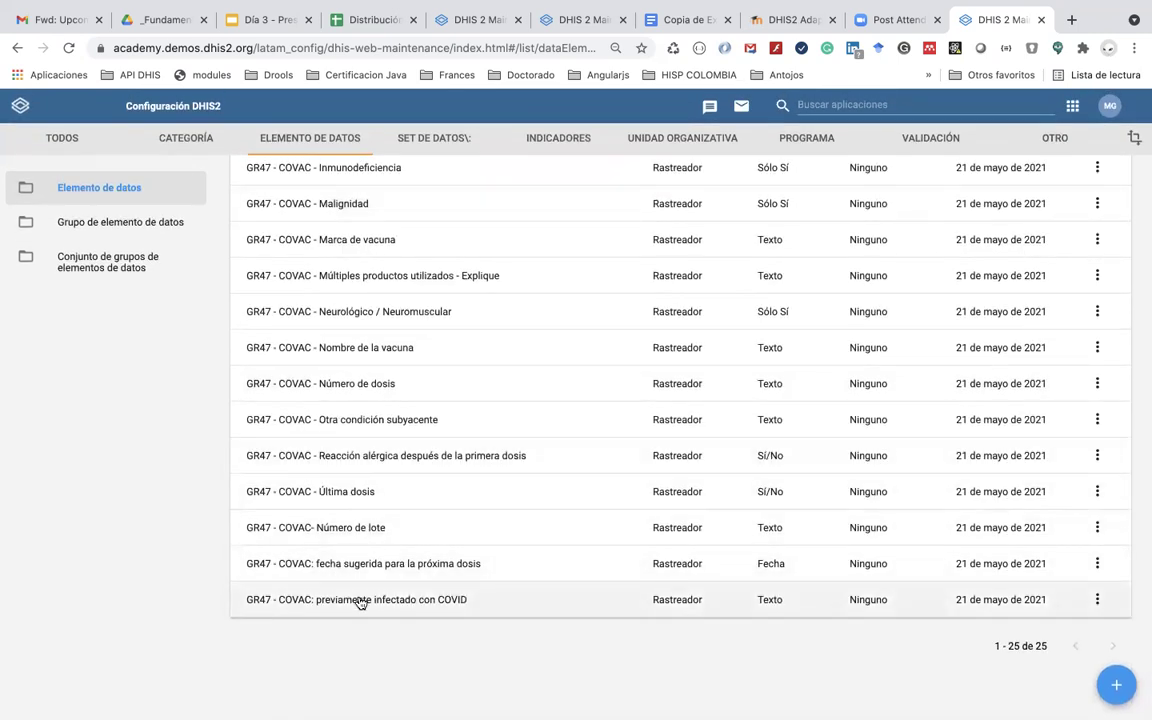
pyautogui.scroll(7, 360, 601)
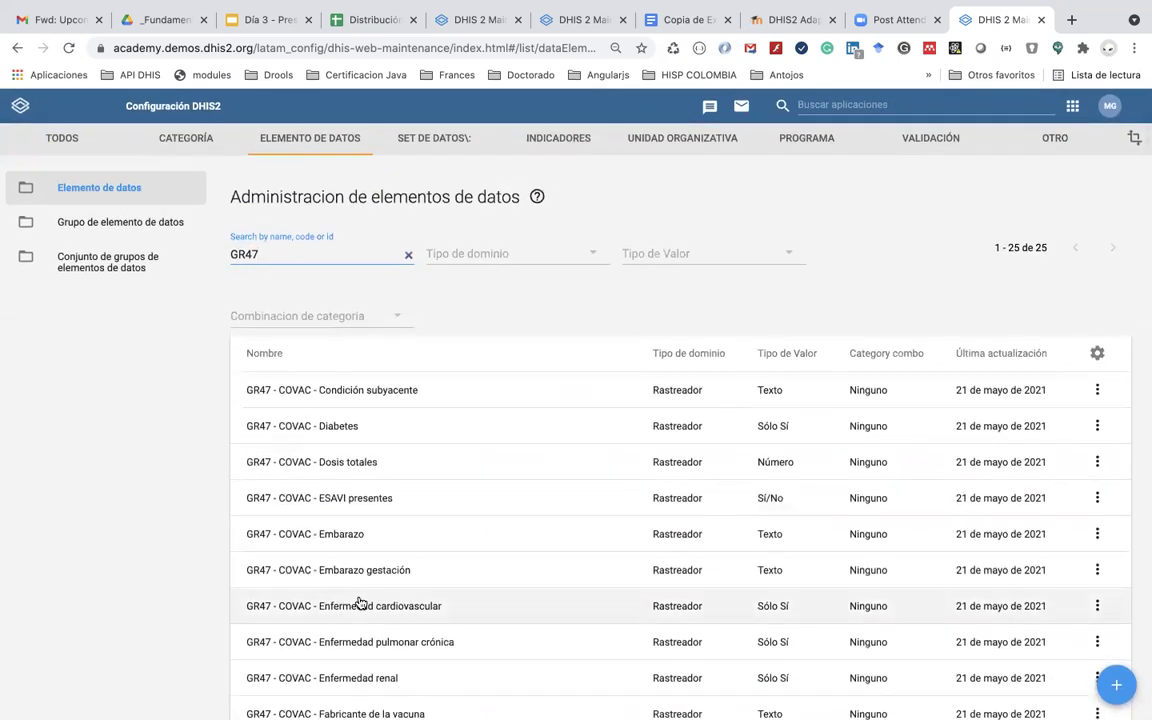
pyautogui.scroll(-2, 360, 603)
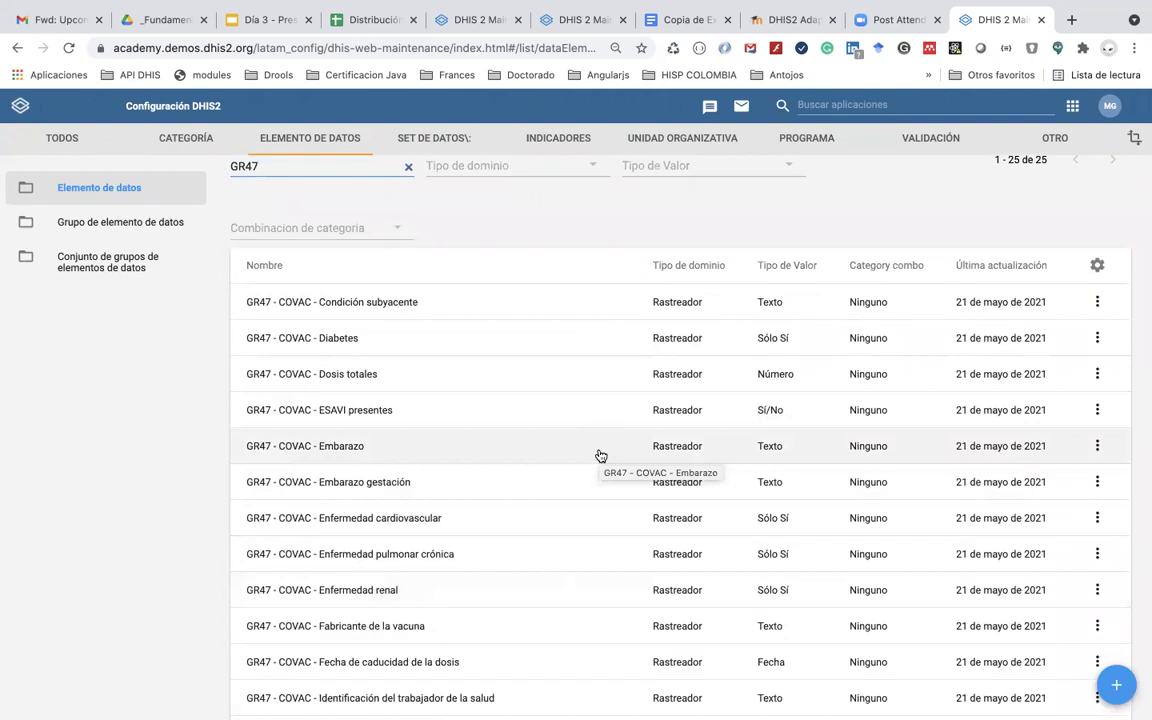
pyautogui.scroll(-5, 600, 456)
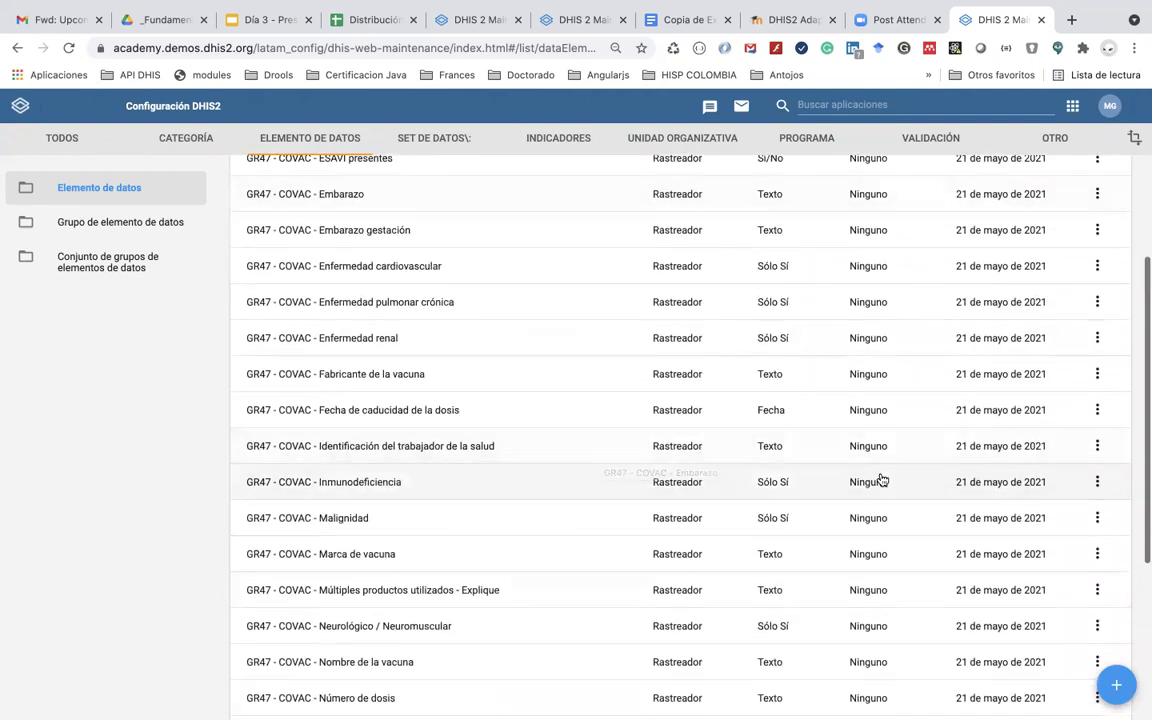
pyautogui.click(1116, 685)
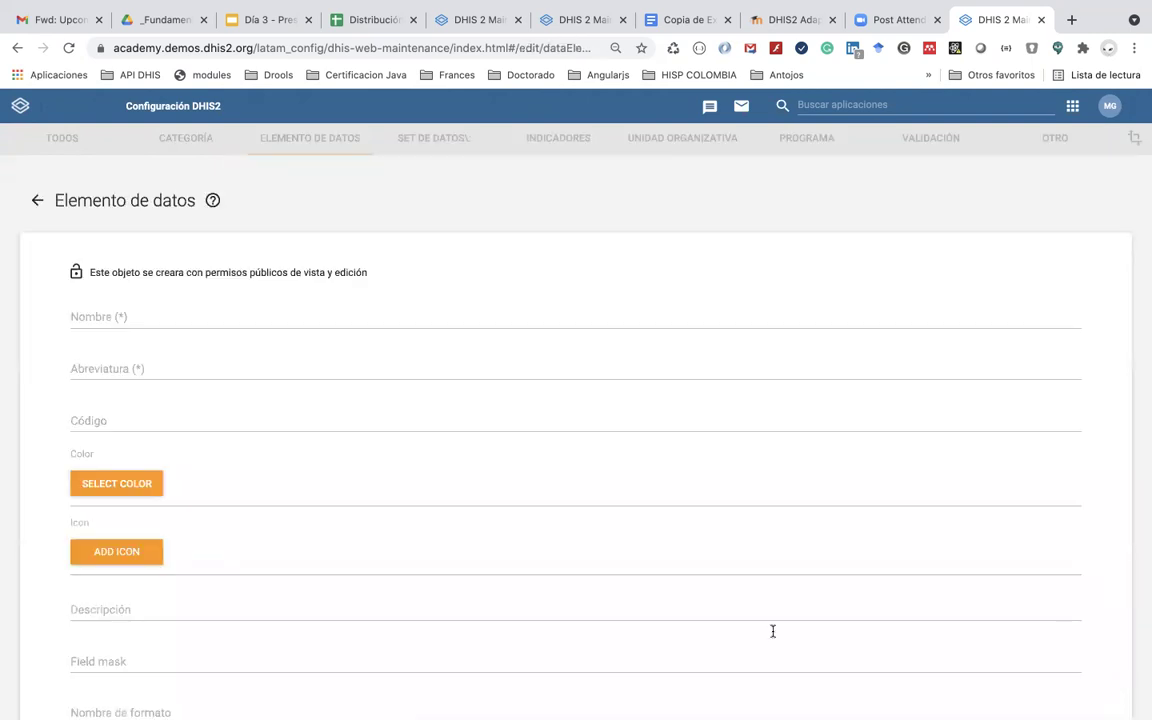
# Step: Start typing the new data element's name, then delete the mistyped text
pyautogui.click(339, 317)
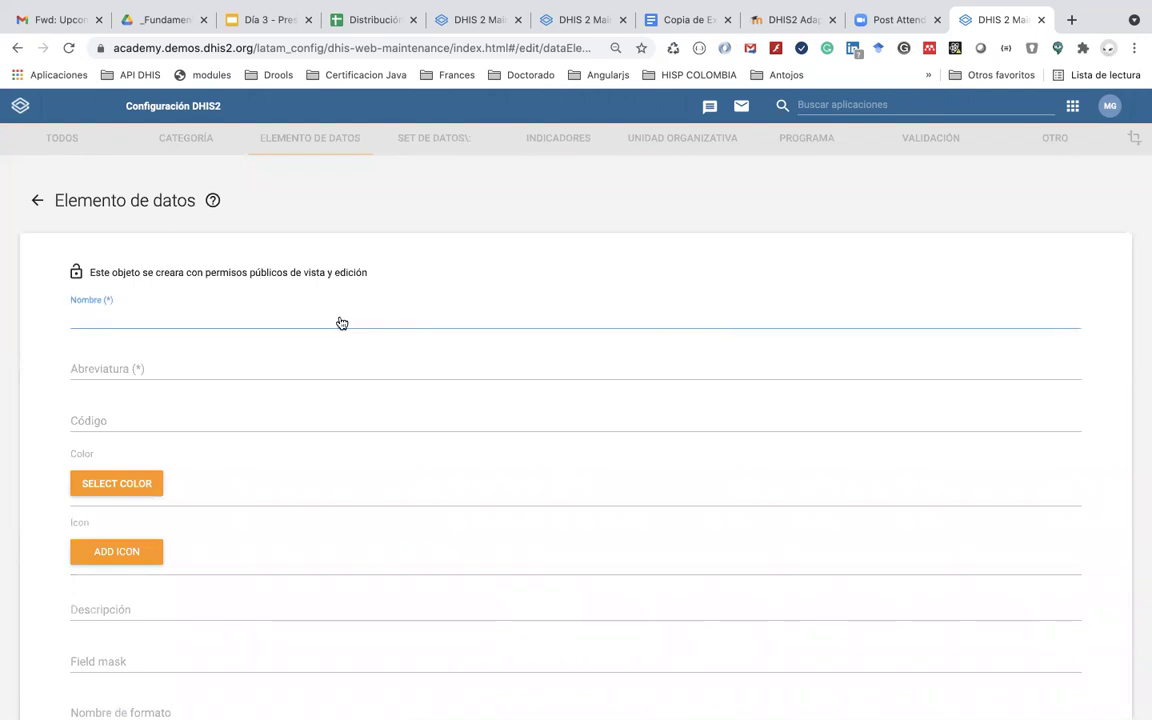
pyautogui.press('super+Tab')
pyautogui.press('super+Tab')
pyautogui.press('super+Tab')
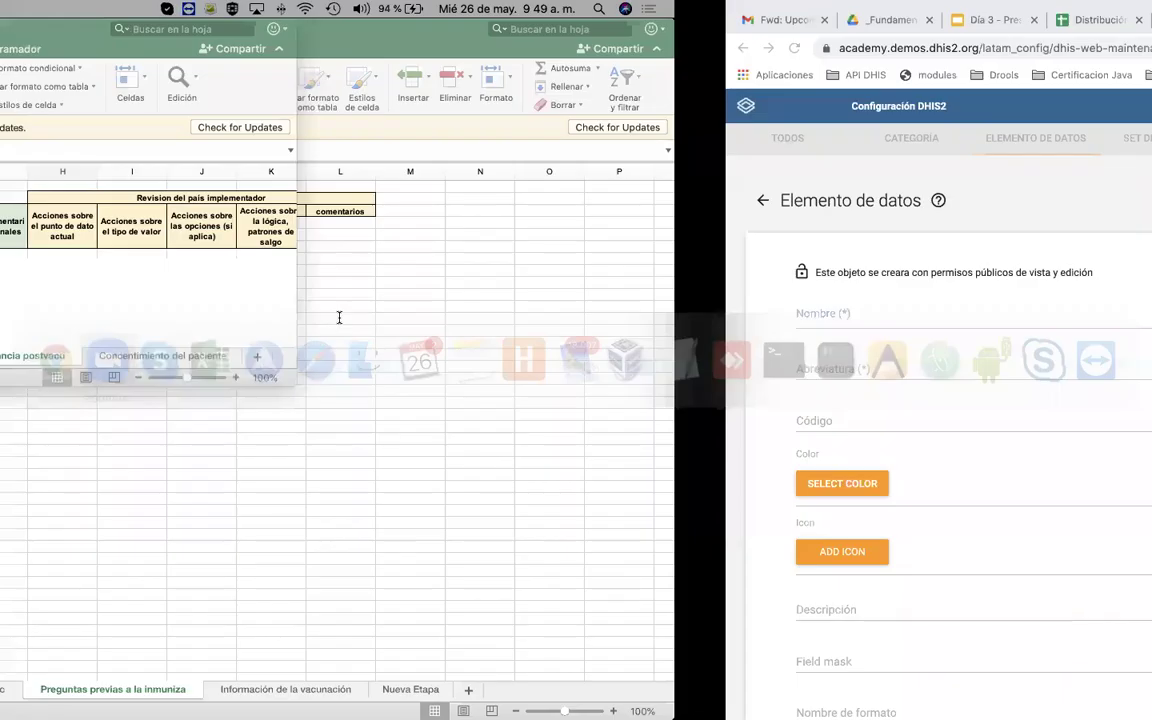
pyautogui.write('g')
pyautogui.press('BackSpace')
pyautogui.write('GR47')
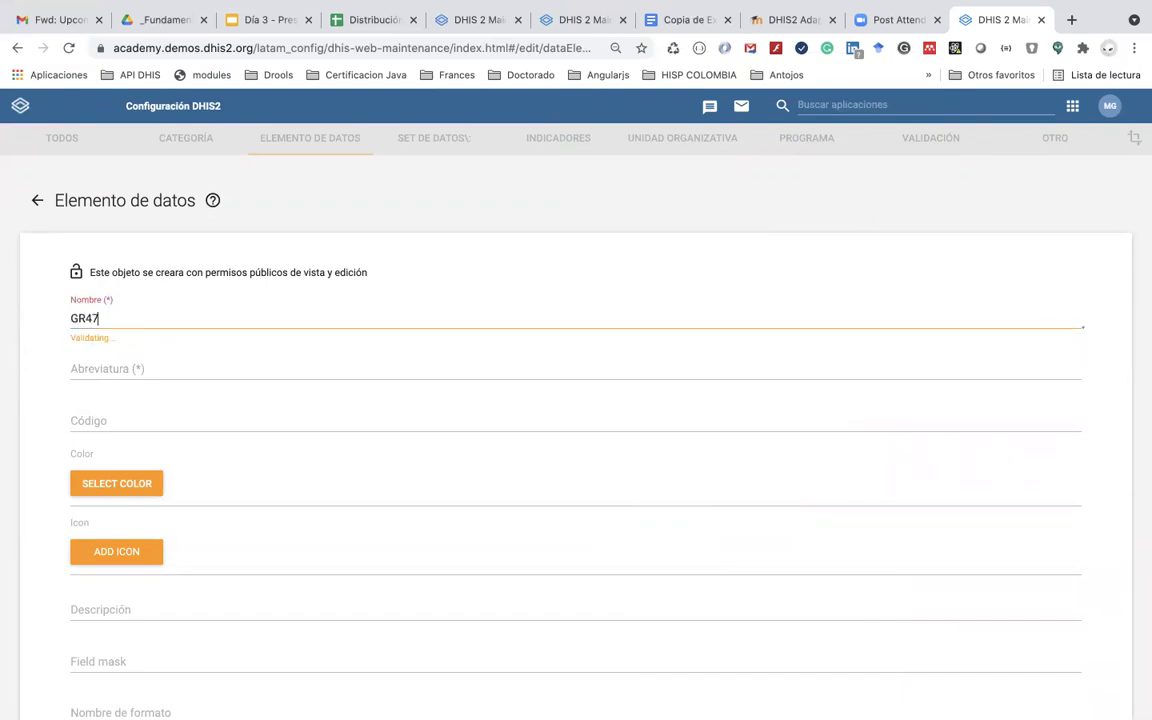
pyautogui.write(' - covi')
pyautogui.press('BackSpace')
pyautogui.press('BackSpace')
pyautogui.press('BackSpace')
pyautogui.press('BackSpace')
pyautogui.press('BackSpace')
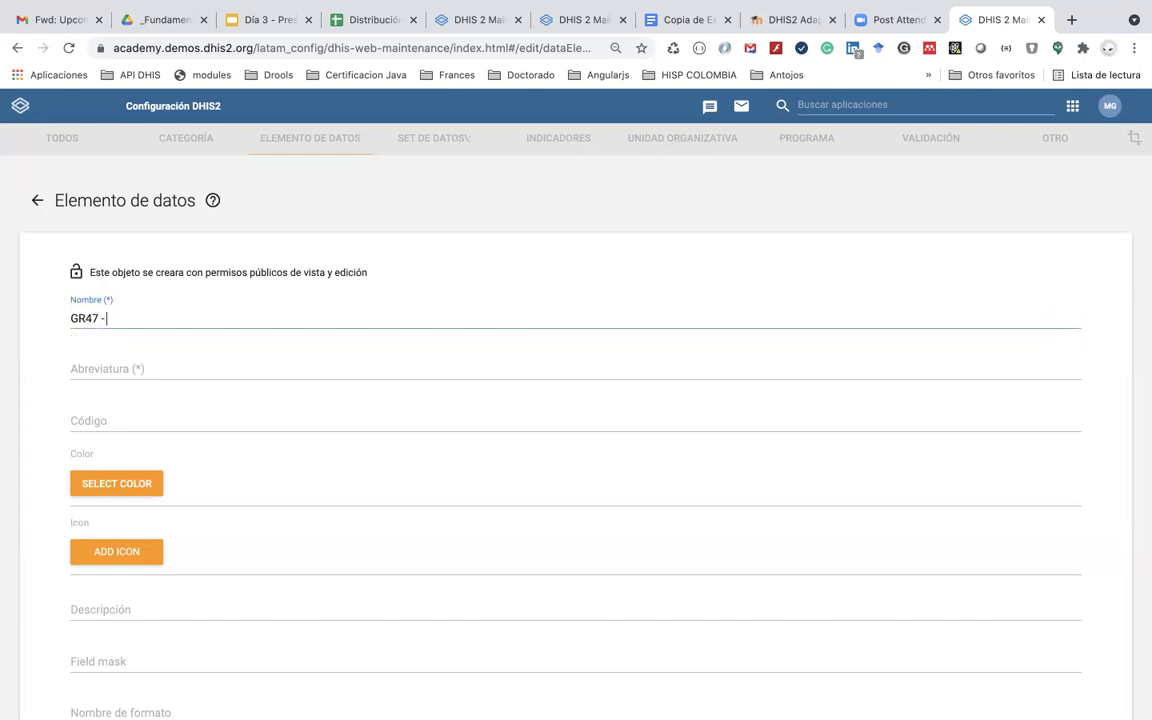
# Step: Reopen a fresh data element form and name it 'GR47 - COVAC -'
pyautogui.click(37, 200)
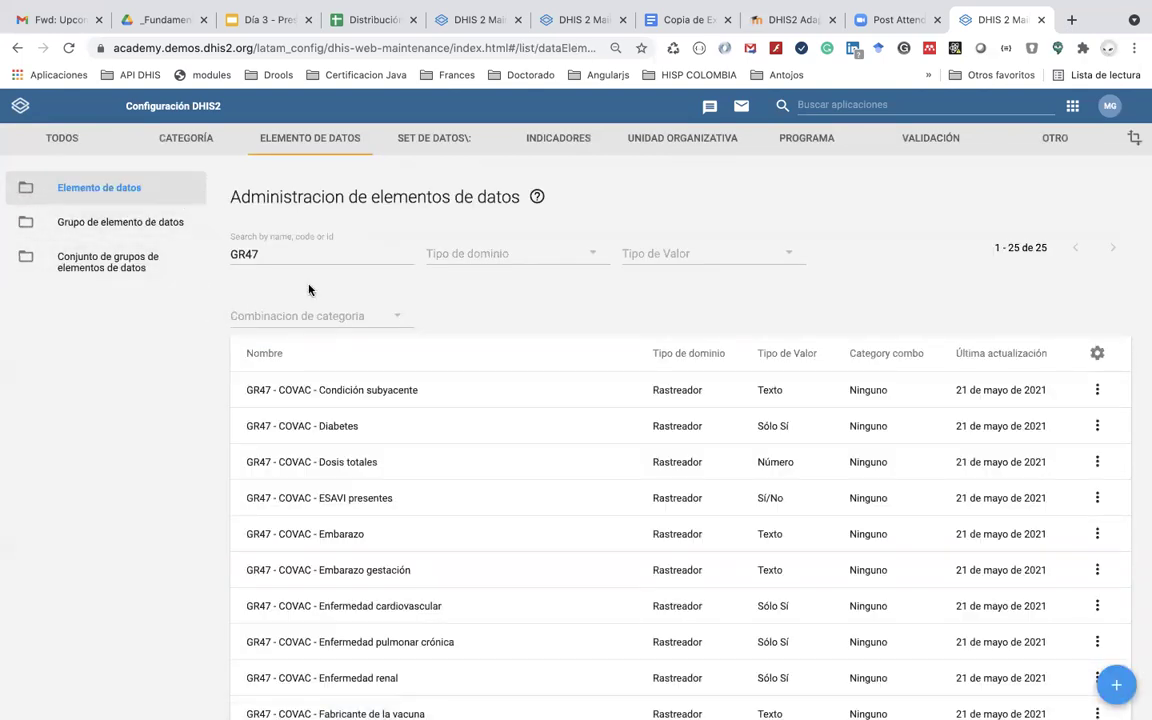
pyautogui.click(1116, 685)
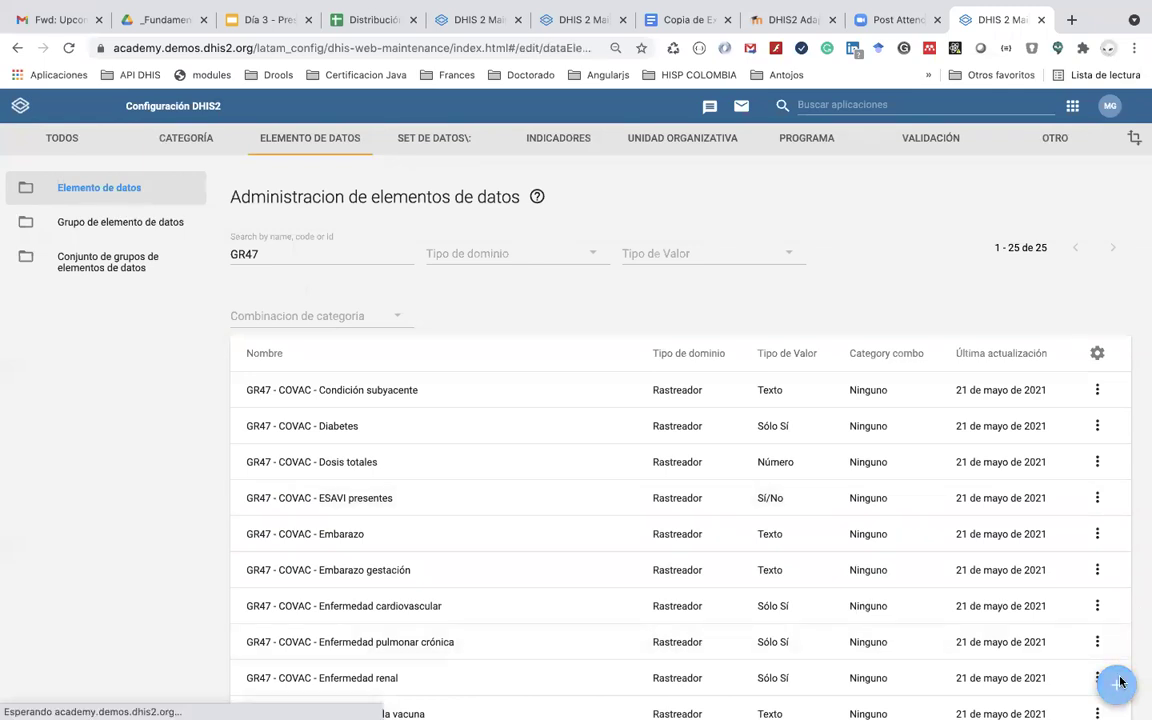
pyautogui.click(105, 318)
pyautogui.write('GR')
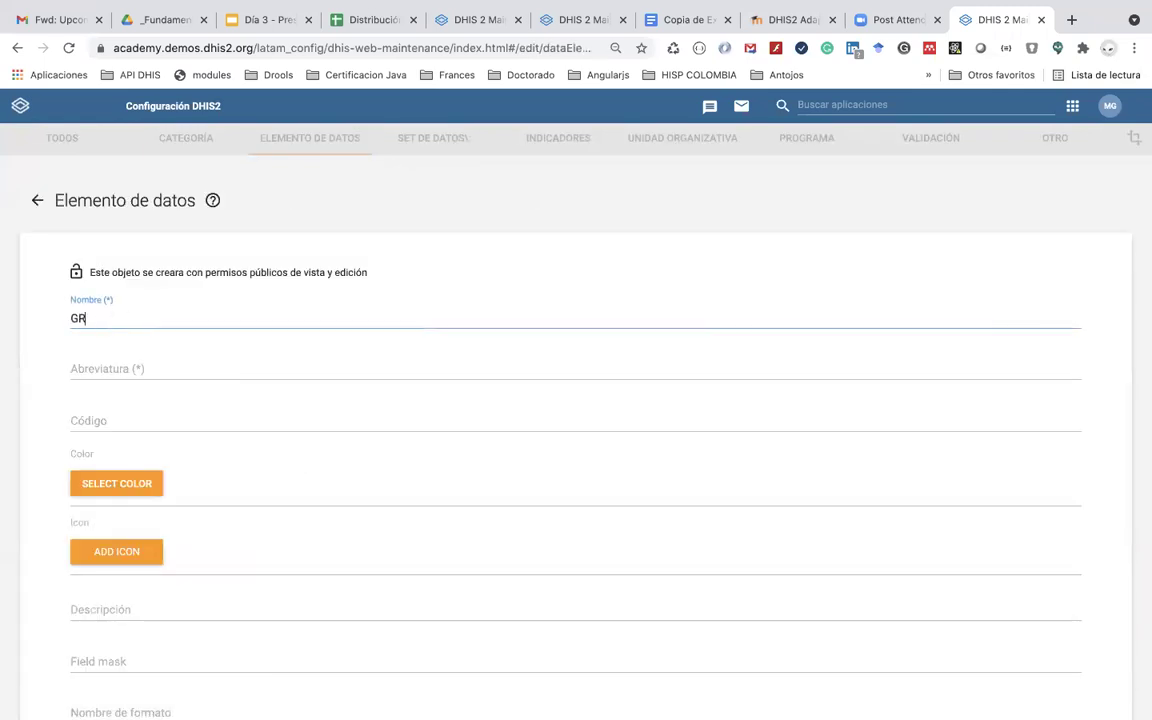
pyautogui.write('47')
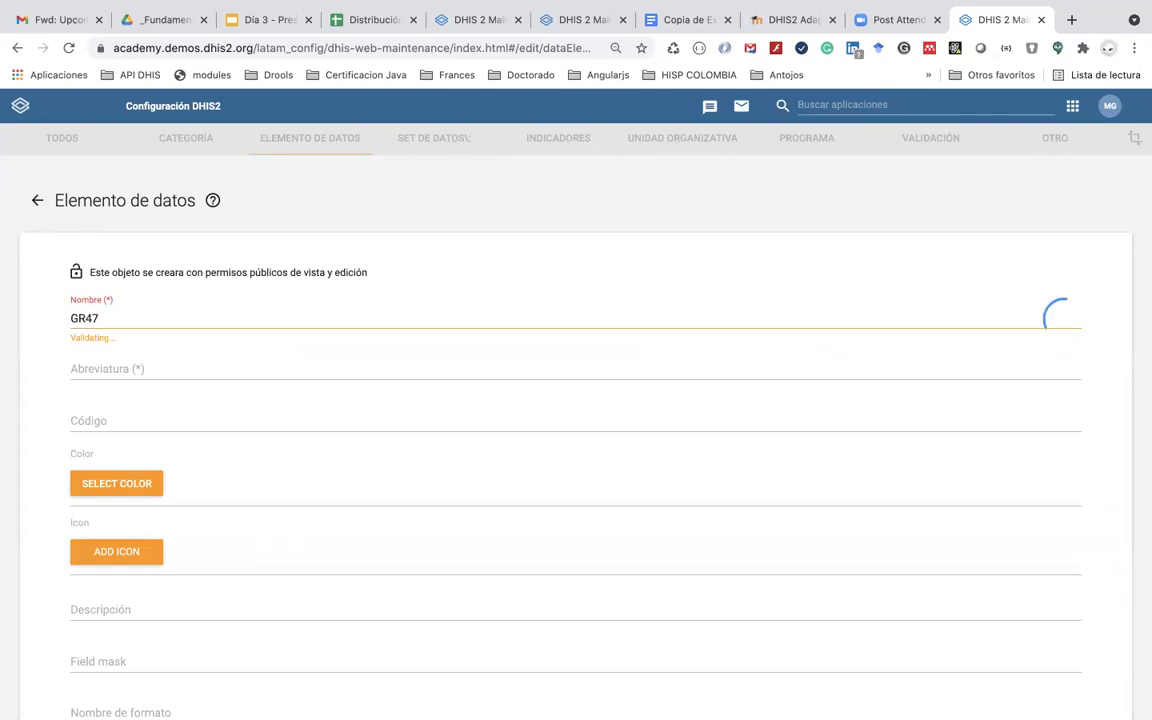
pyautogui.write(' - COCAC -')
pyautogui.click(674, 21)
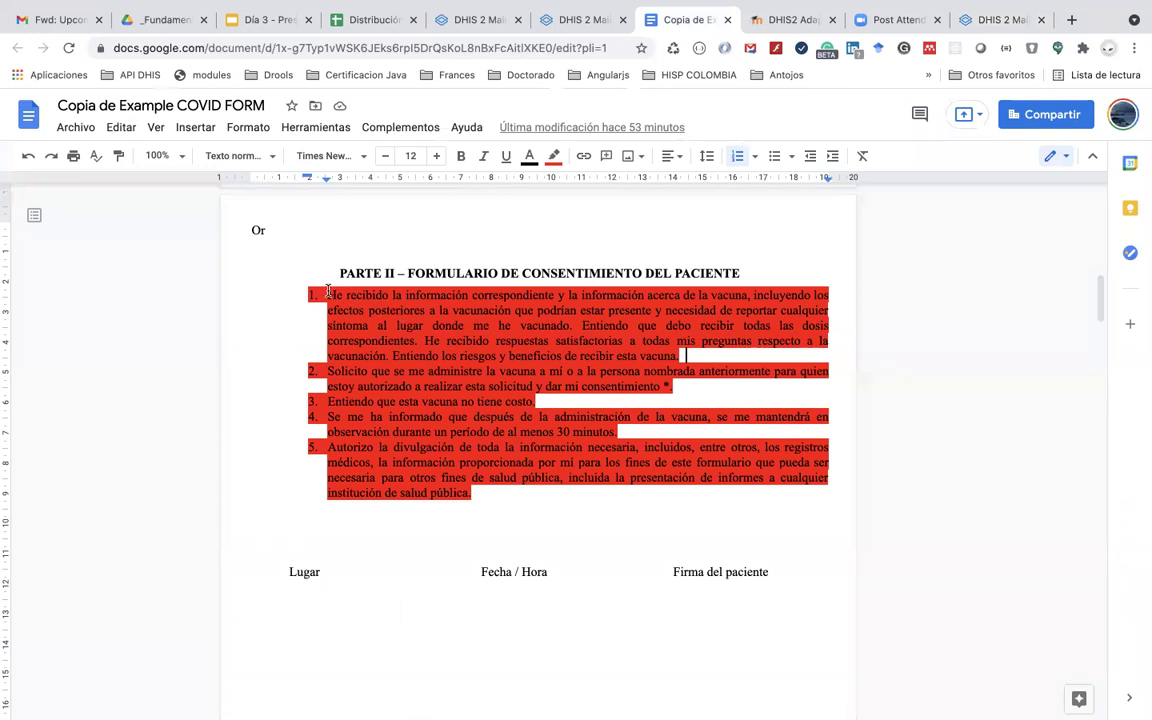
# Step: Copy consent item 1's opening clause 'He recibido … acerca de la vacuna'
pyautogui.moveTo(328, 291); pyautogui.dragTo(555, 302)
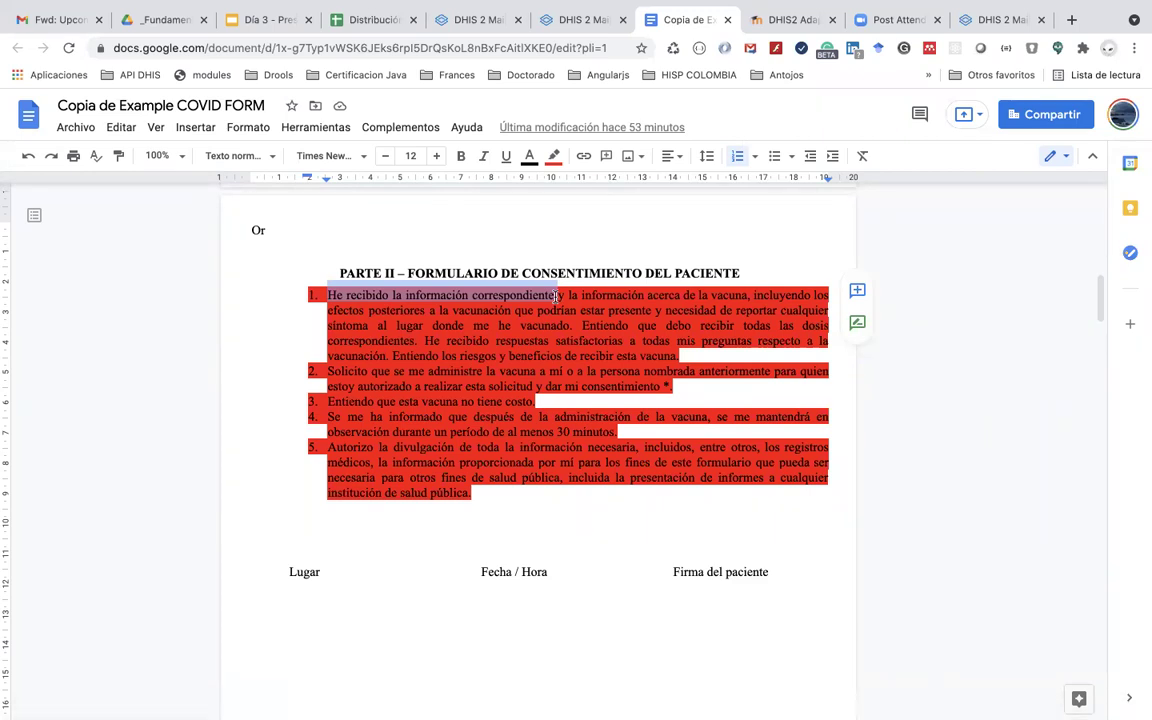
pyautogui.moveTo(557, 297); pyautogui.dragTo(747, 297)
pyautogui.press('super+c')
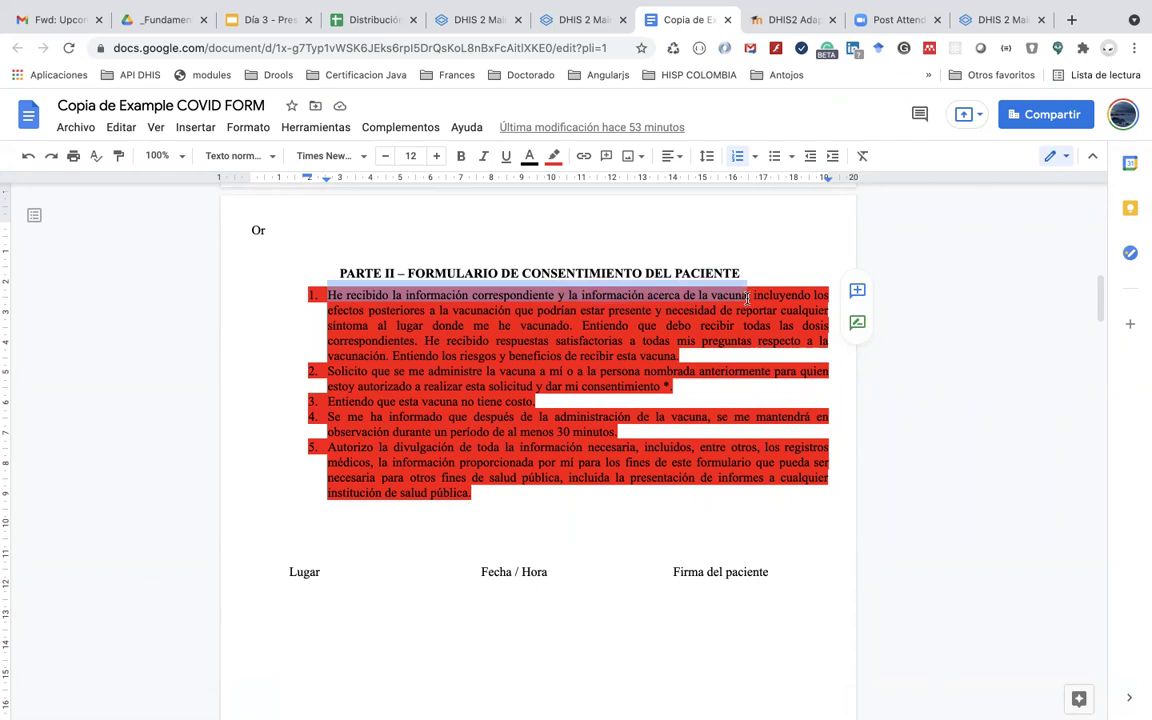
pyautogui.press('super+Tab')
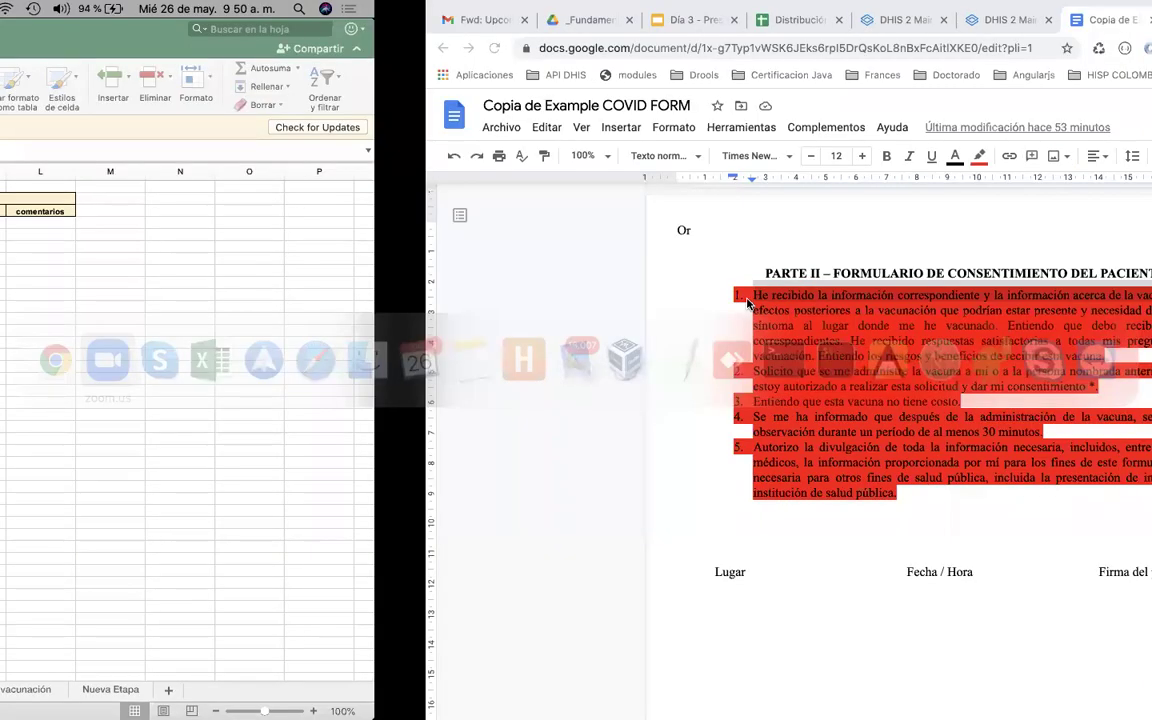
pyautogui.press('super+shift+Tab')
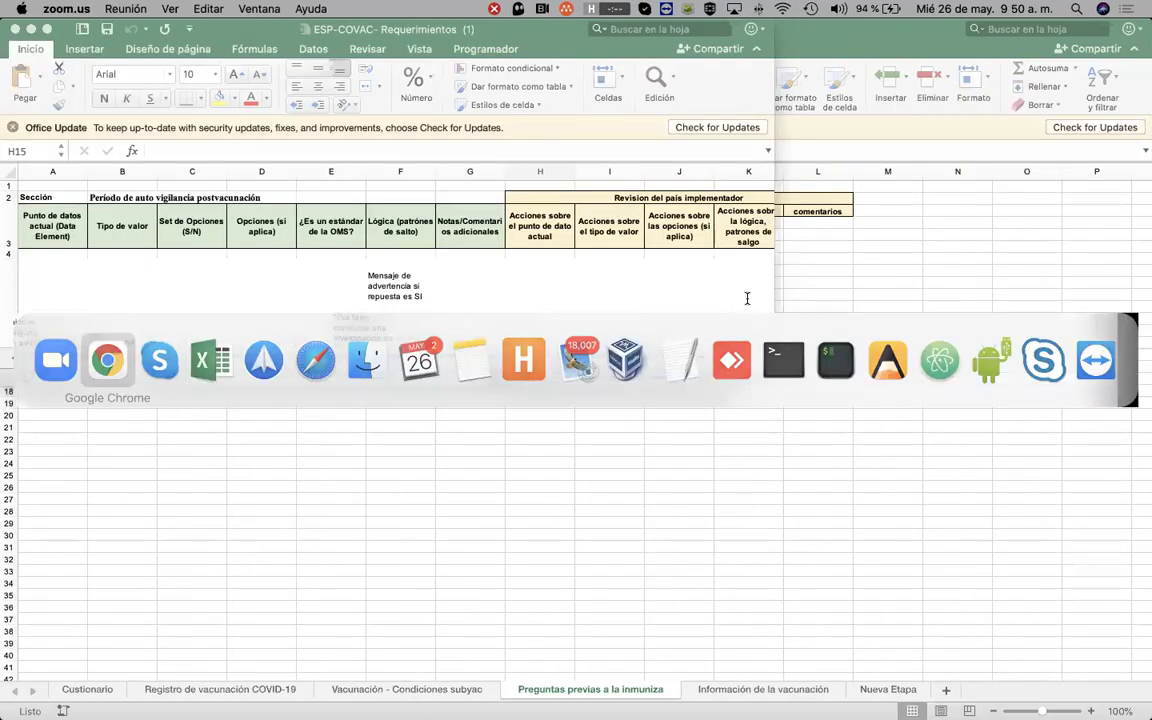
# Step: Paste the clause as the name and shorten the abbreviation to 'GR47 - He recibido la información correspondiente'
pyautogui.click(991, 20)
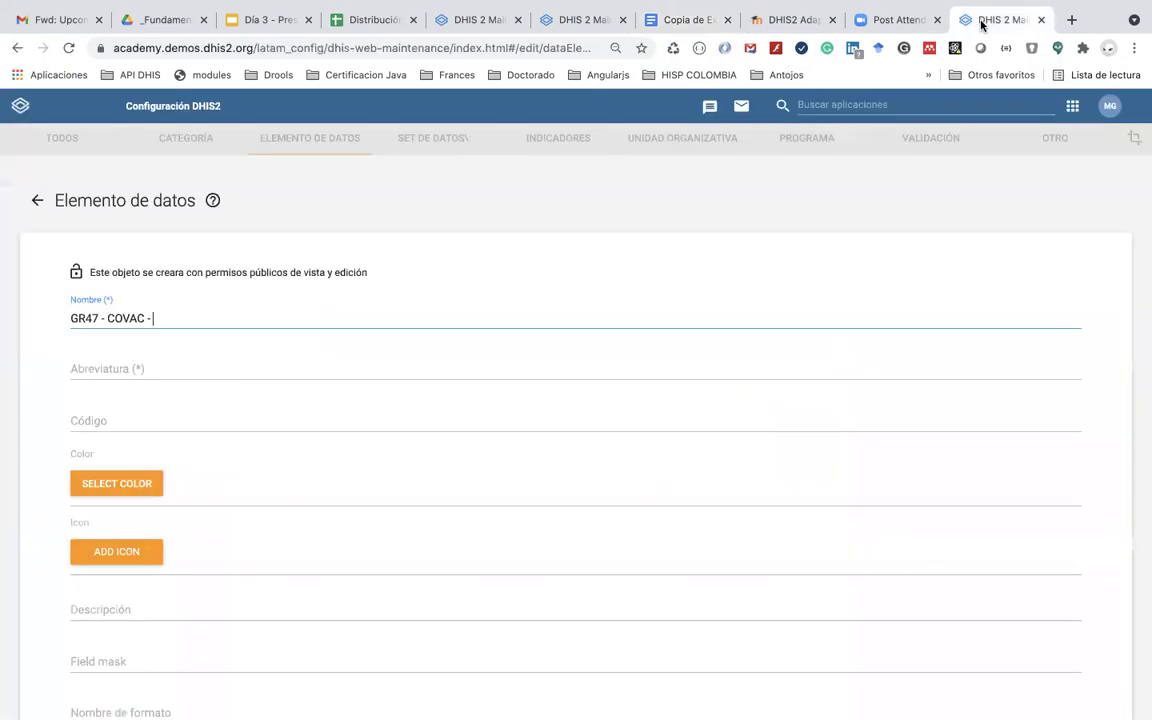
pyautogui.press('super+v')
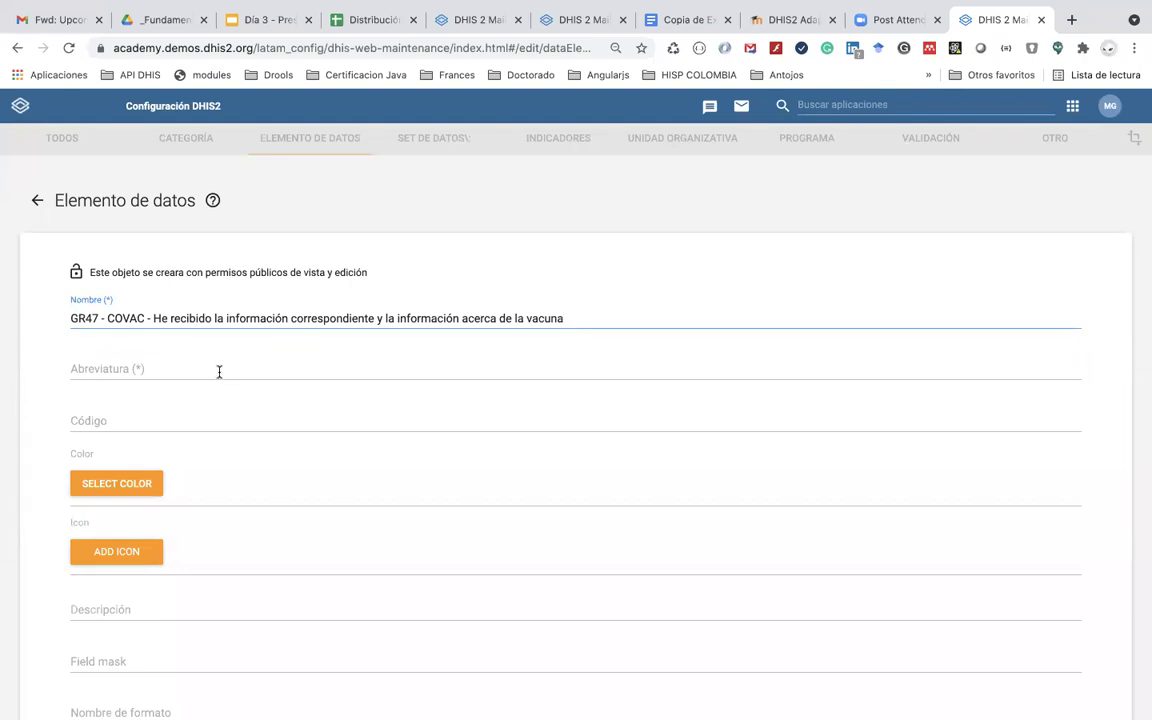
pyautogui.tripleClick(577, 319)
pyautogui.press('super+c')
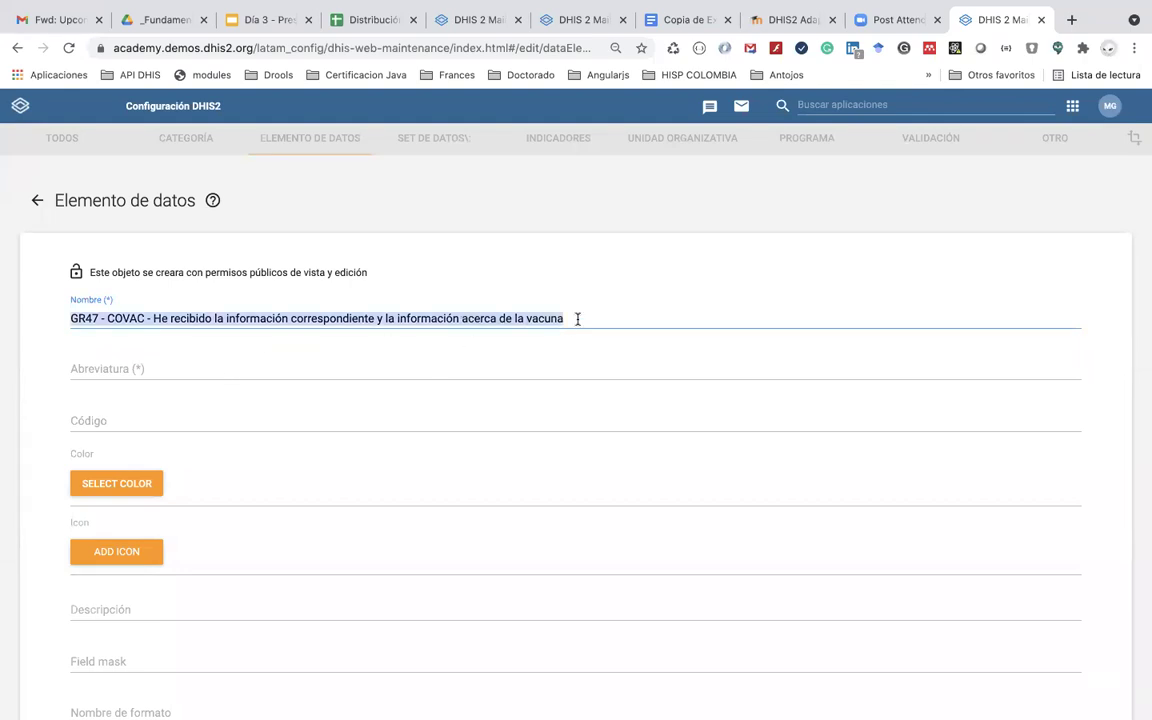
pyautogui.click(300, 369)
pyautogui.press('super+v')
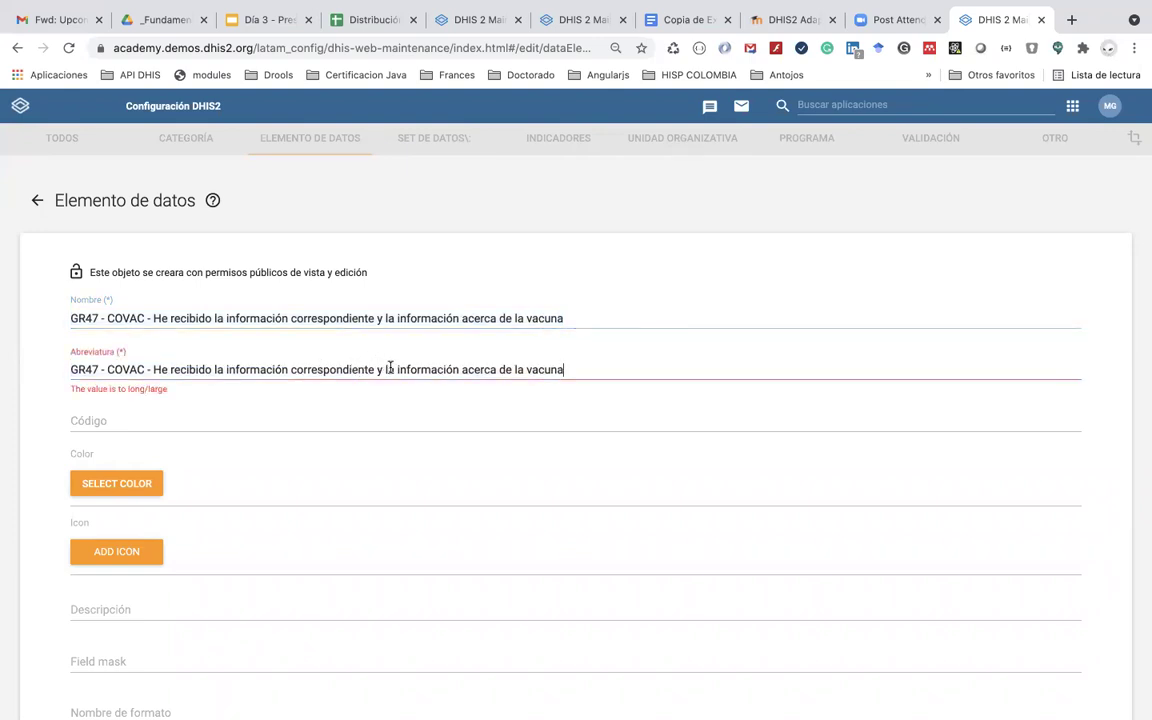
pyautogui.press('super+Left')
pyautogui.moveTo(376, 370); pyautogui.dragTo(676, 393)
pyautogui.press('BackSpace')
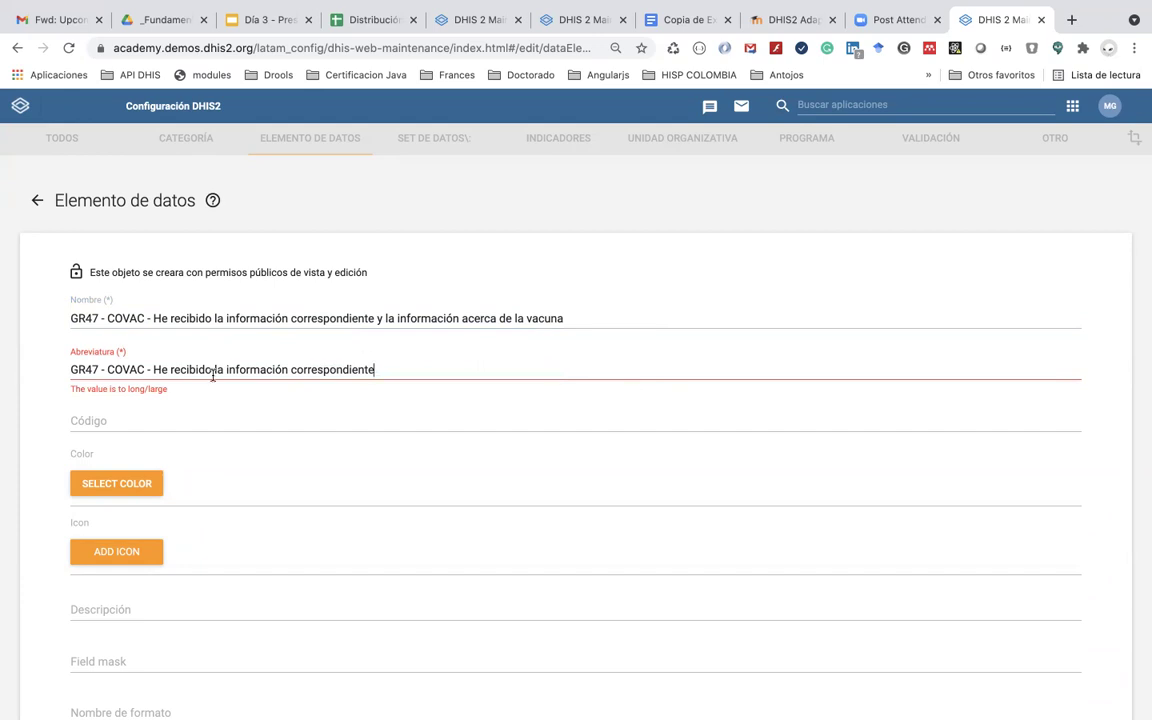
pyautogui.press('BackSpace')
pyautogui.press('BackSpace')
pyautogui.press('BackSpace')
pyautogui.press('BackSpace')
pyautogui.press('BackSpace')
pyautogui.press('BackSpace')
pyautogui.press('BackSpace')
pyautogui.press('BackSpace')
pyautogui.press('BackSpace')
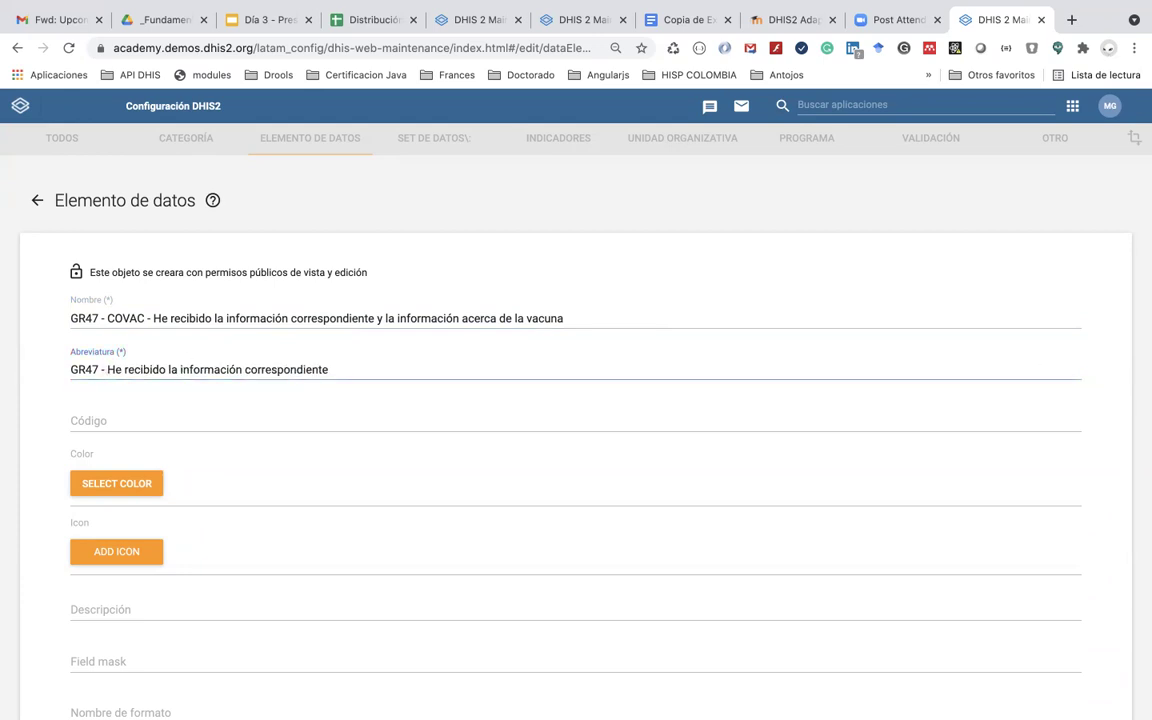
# Step: Copy the entire first consent statement from the Google Doc
pyautogui.scroll(-4, 273, 427)
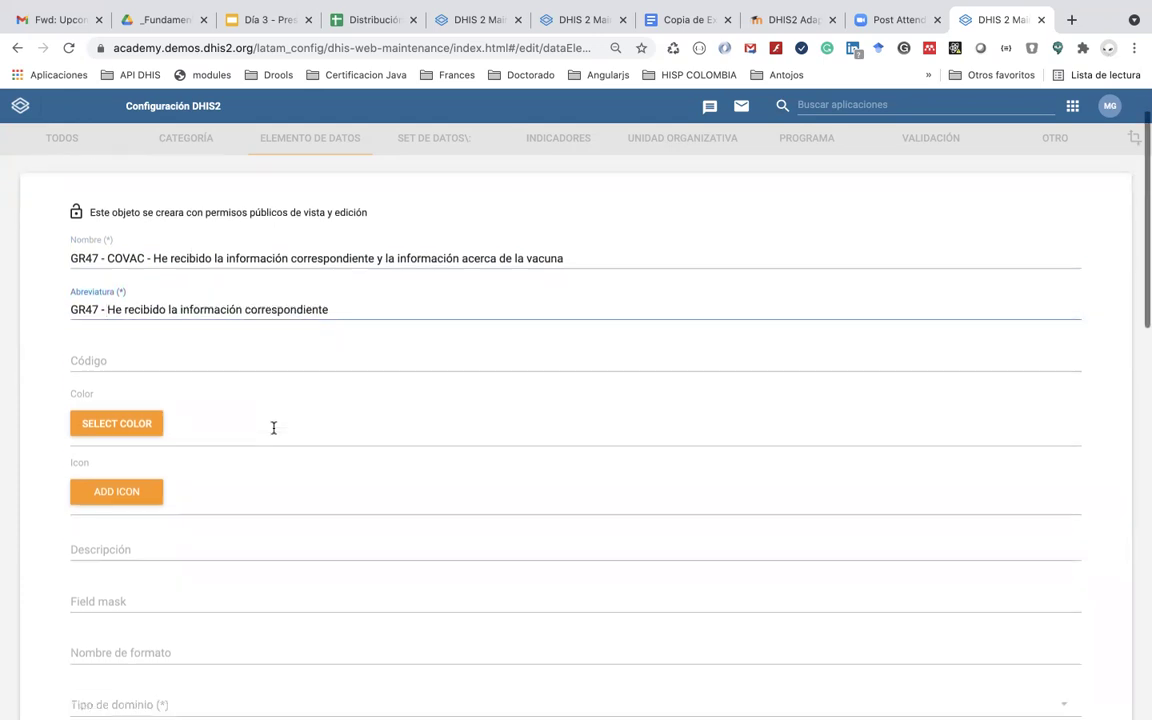
pyautogui.click(198, 530)
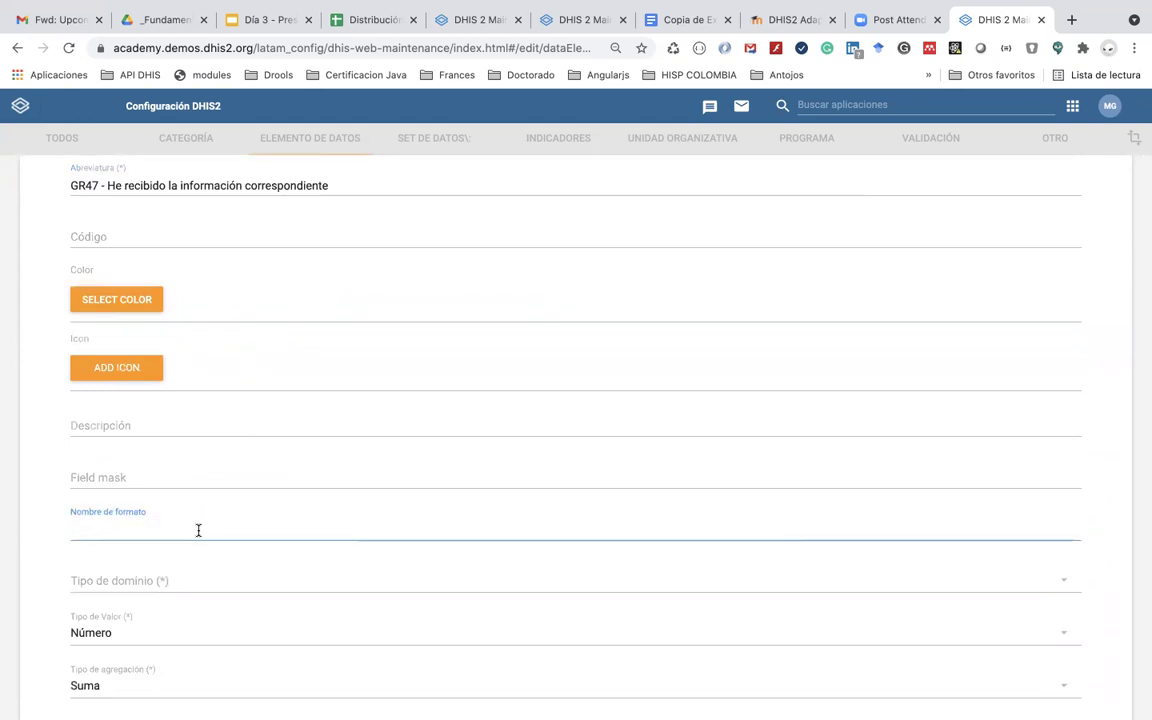
pyautogui.press('super+Tab')
pyautogui.press('super+Tab')
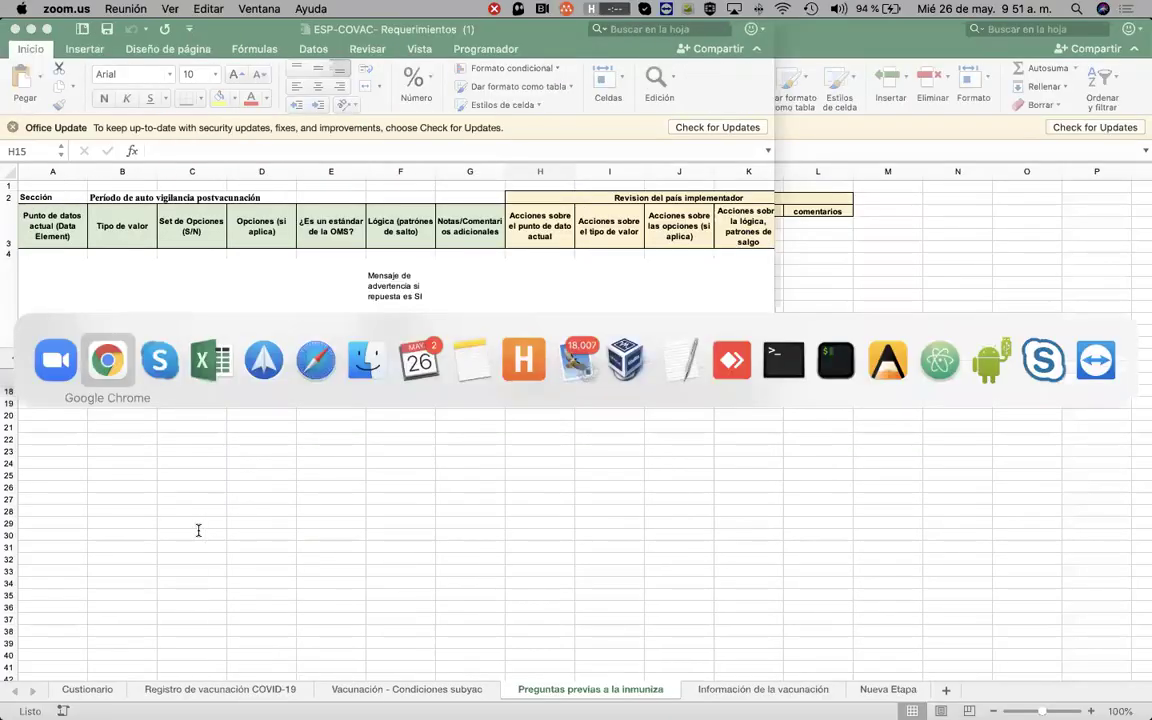
pyautogui.click(682, 21)
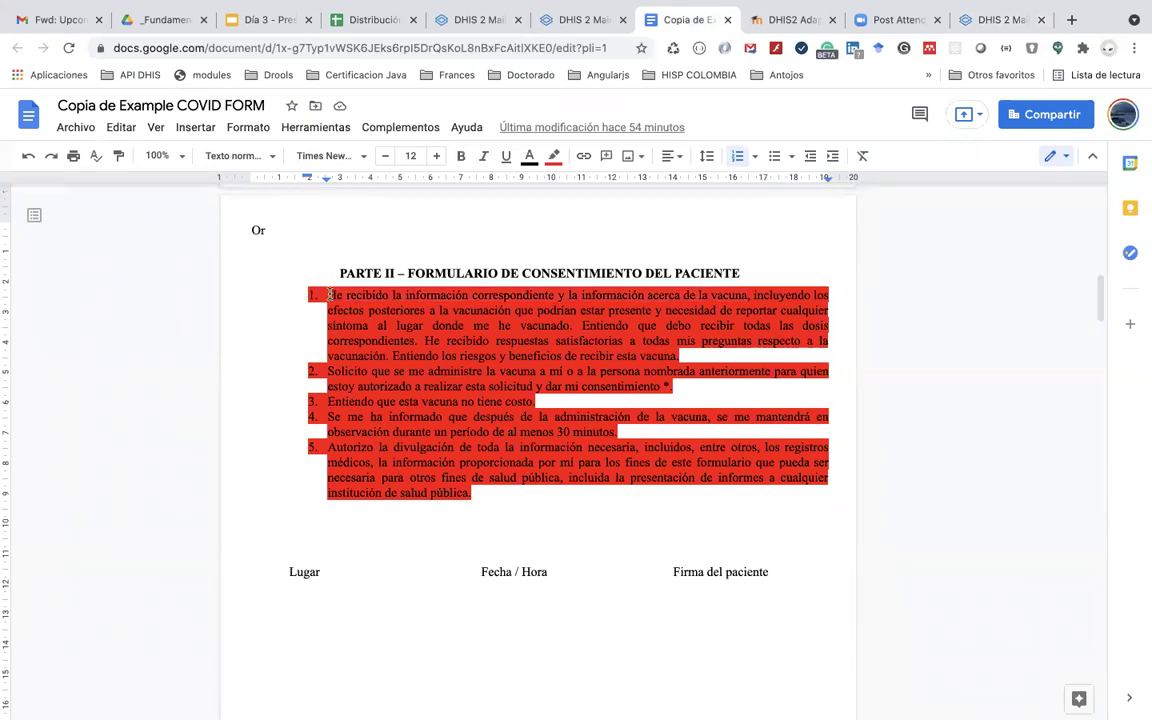
pyautogui.moveTo(329, 295); pyautogui.dragTo(681, 357)
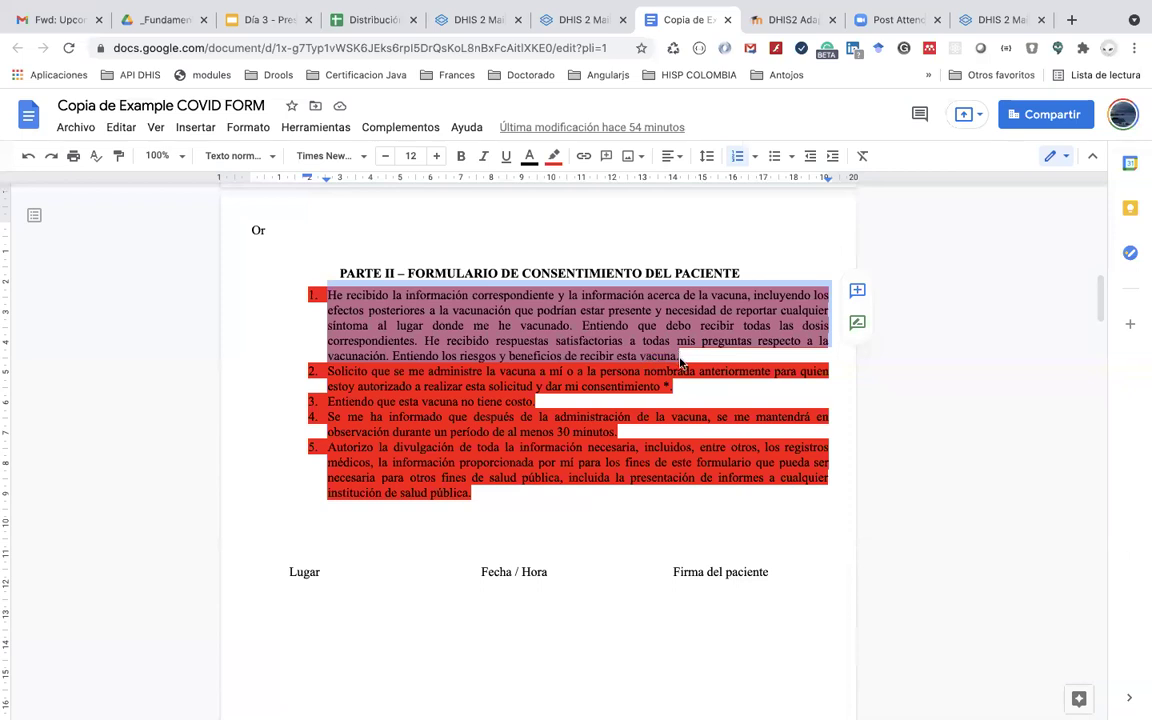
pyautogui.press('super+Tab')
pyautogui.press('super+Tab')
pyautogui.click(985, 20)
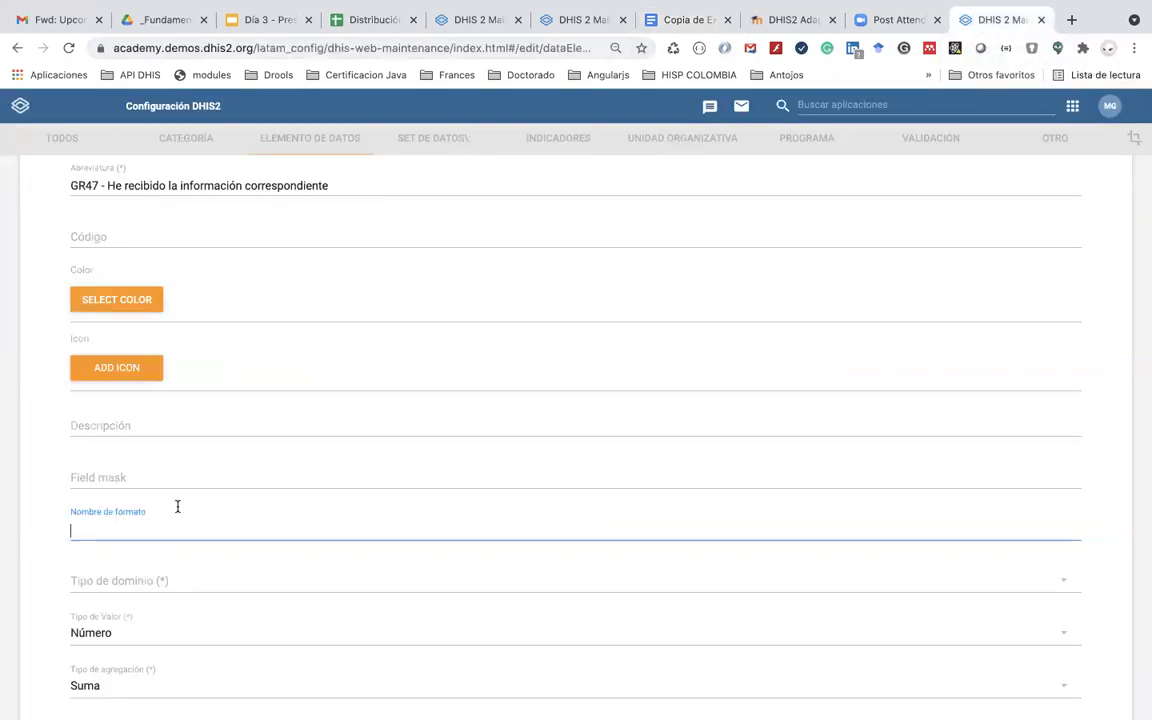
# Step: Paste the statement as form name, changing to 'Recibí' and deleting 'satisfactorias' and 'respecto a la vacunación'
pyautogui.press('super+v')
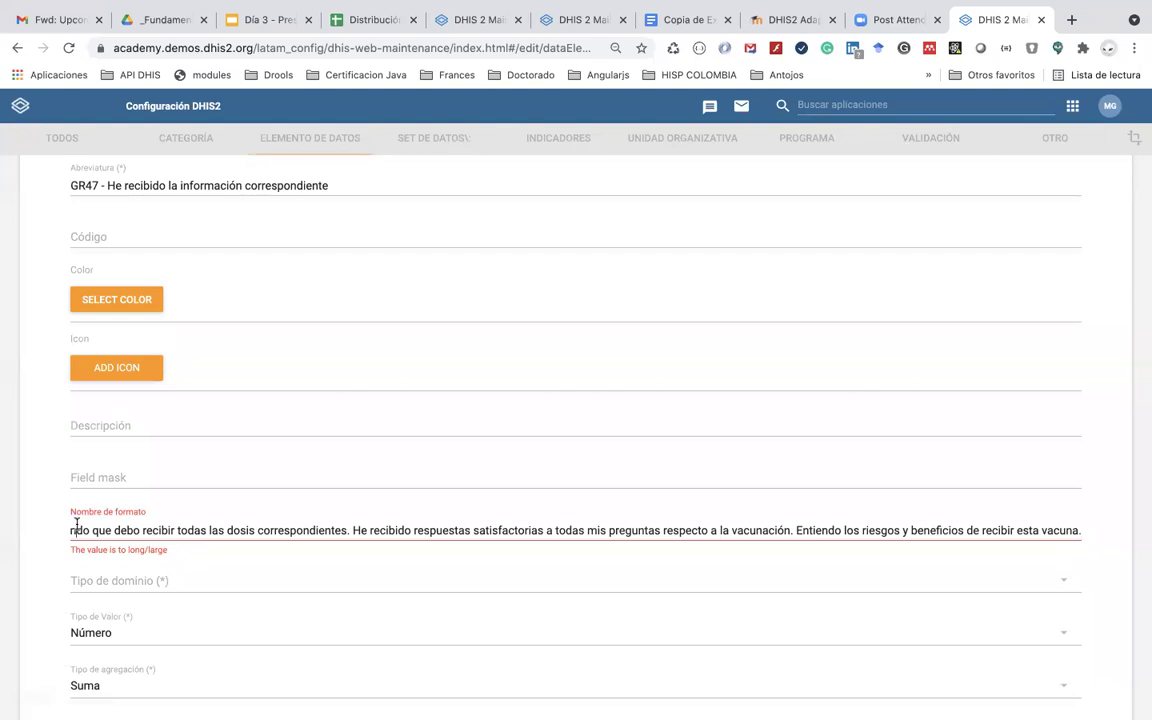
pyautogui.scroll(3, 62, 455)
pyautogui.scroll(-6, 62, 455)
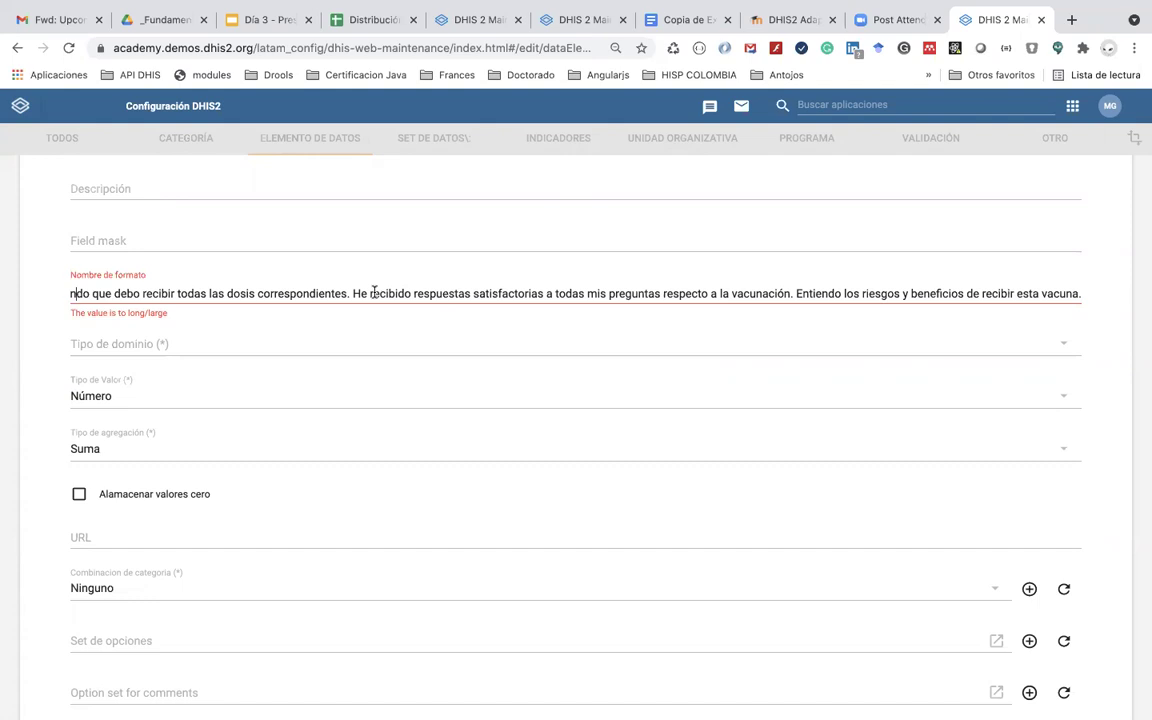
pyautogui.moveTo(373, 293); pyautogui.dragTo(349, 287)
pyautogui.write('R')
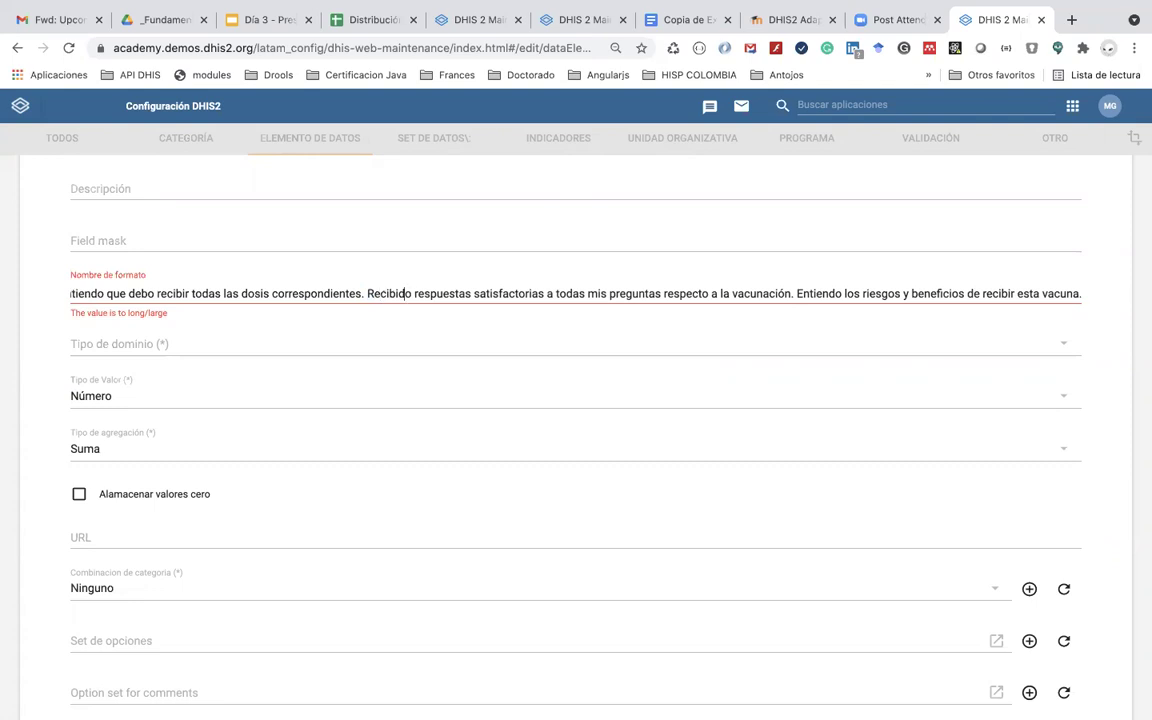
pyautogui.press('BackSpace')
pyautogui.press('BackSpace')
pyautogui.press('BackSpace')
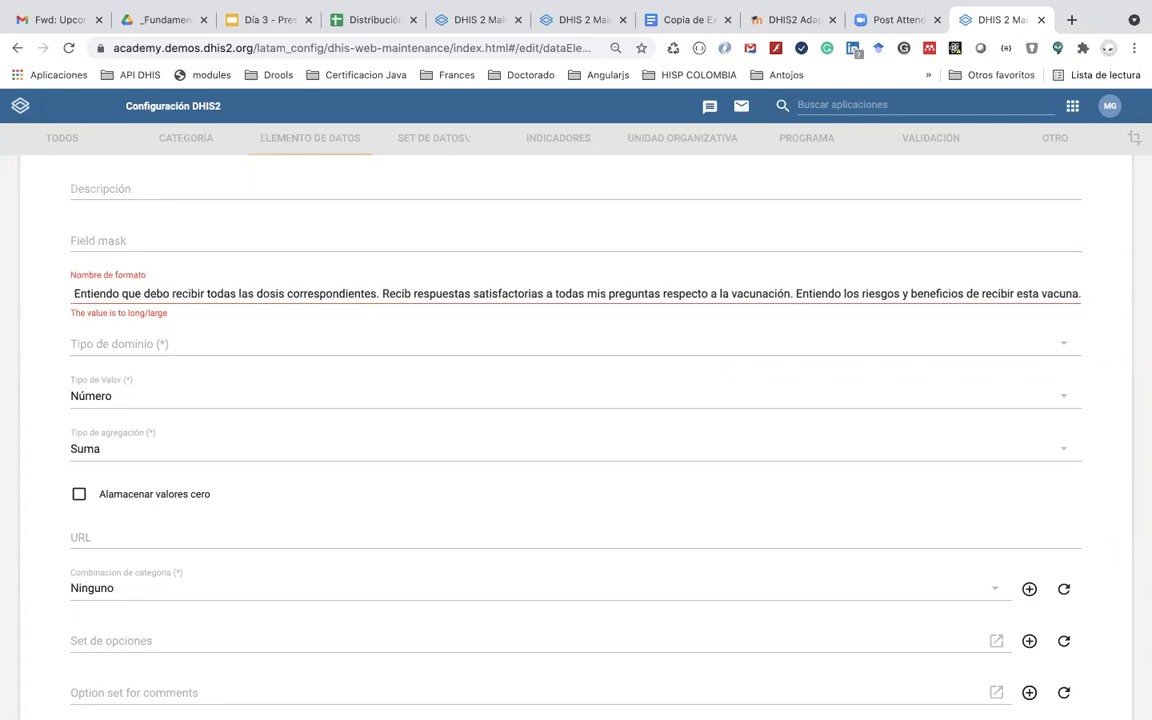
pyautogui.write('í')
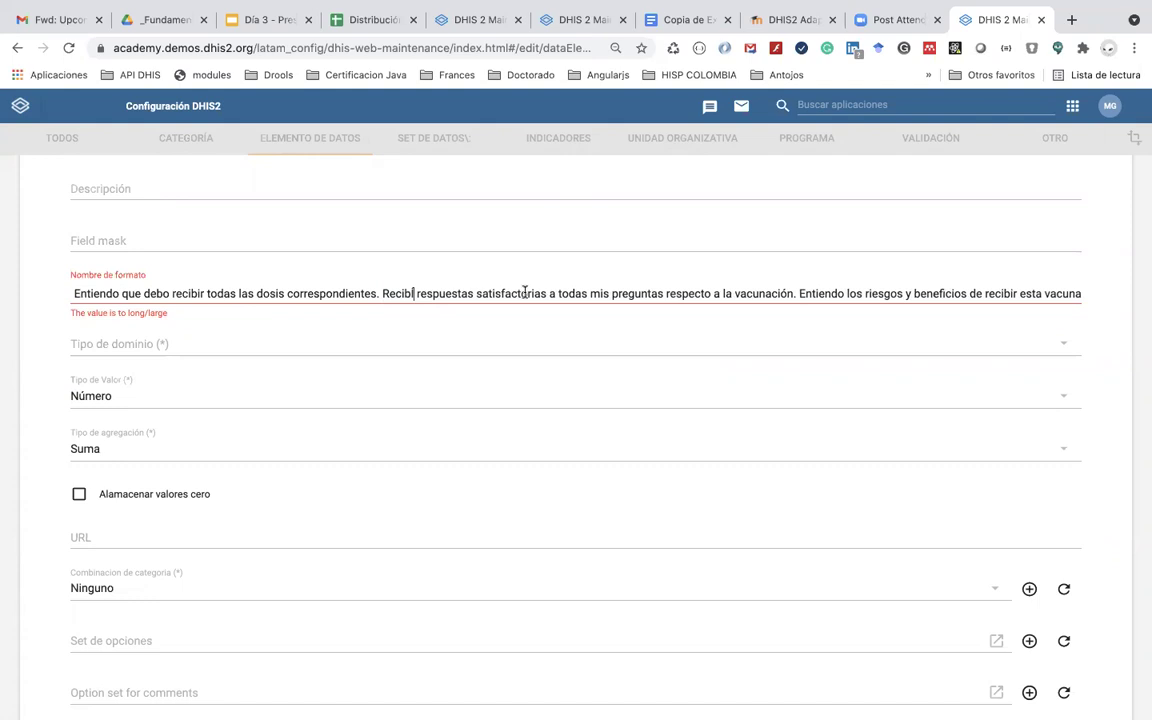
pyautogui.doubleClick(530, 291)
pyautogui.press('BackSpace')
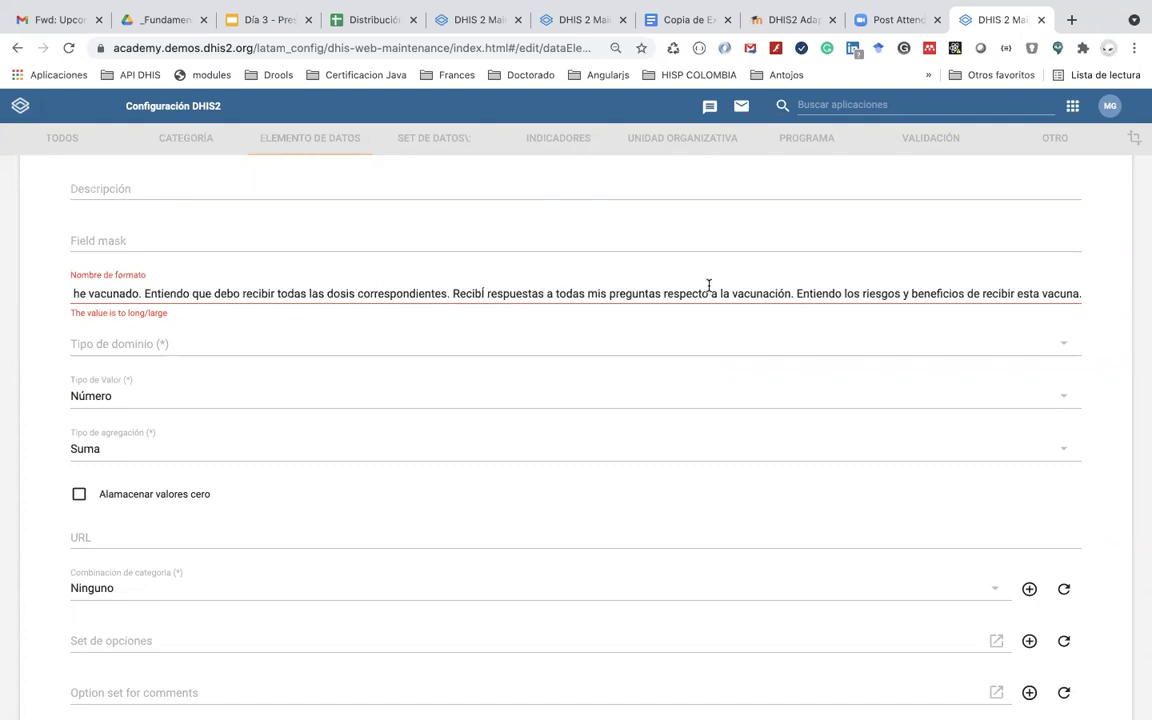
pyautogui.moveTo(789, 293); pyautogui.dragTo(661, 295)
pyautogui.press('BackSpace')
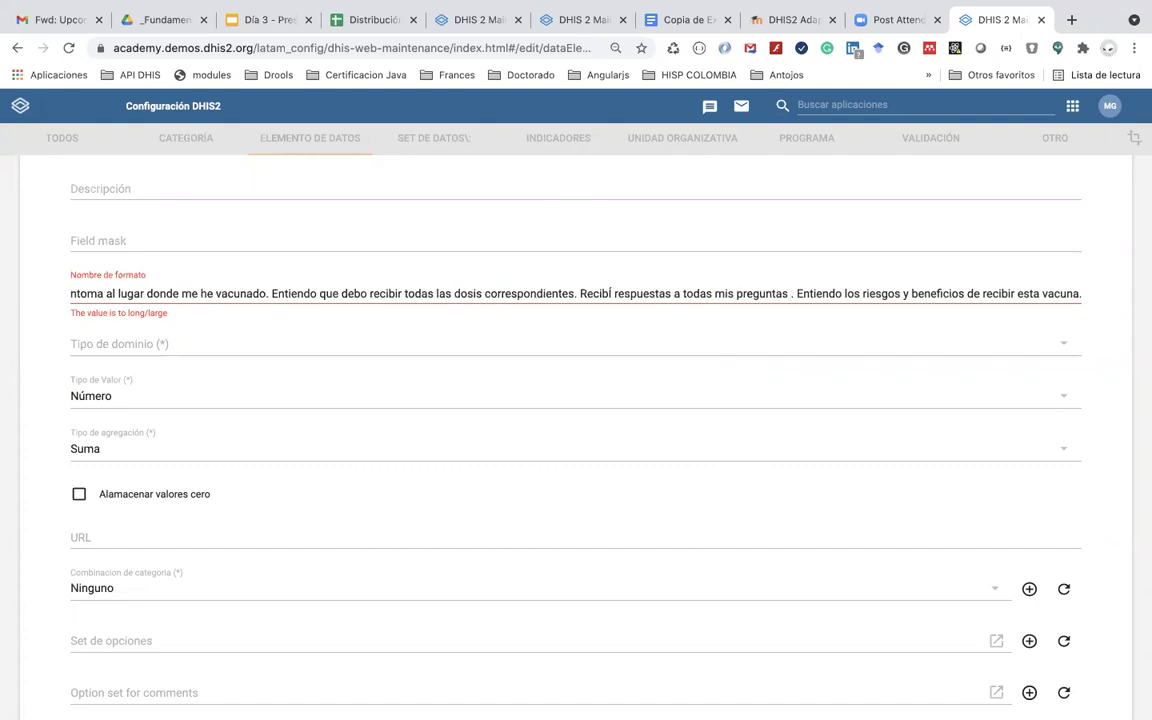
pyautogui.press('BackSpace')
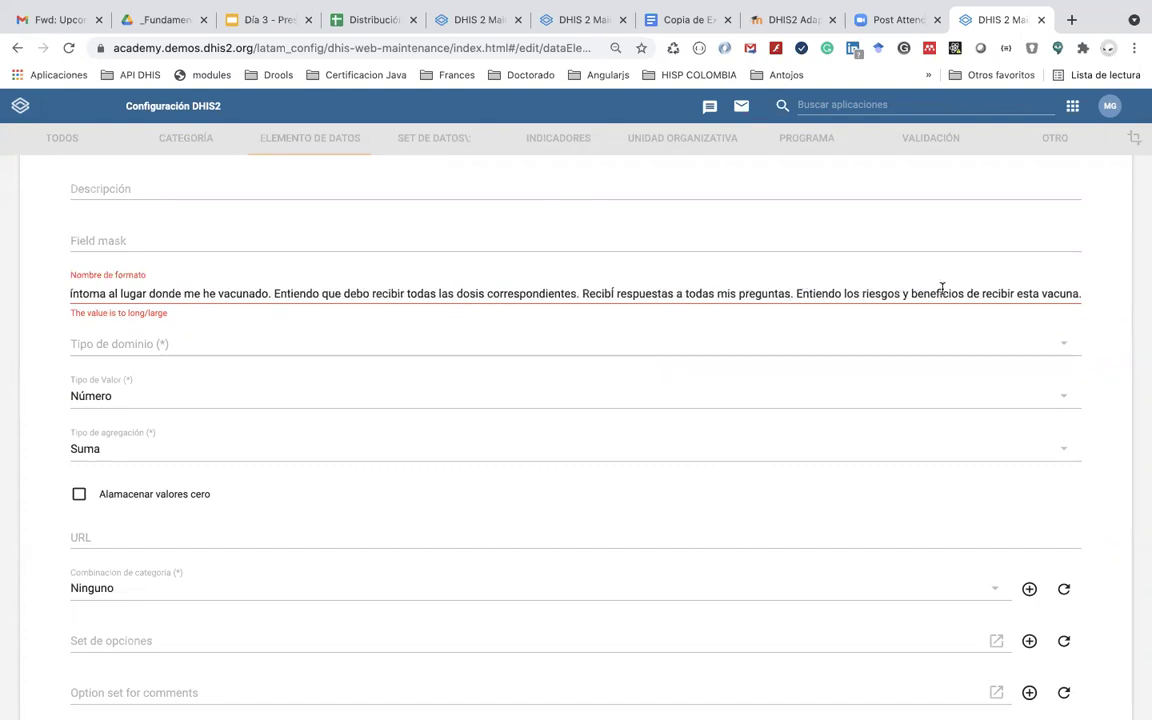
pyautogui.moveTo(965, 295); pyautogui.dragTo(1098, 298)
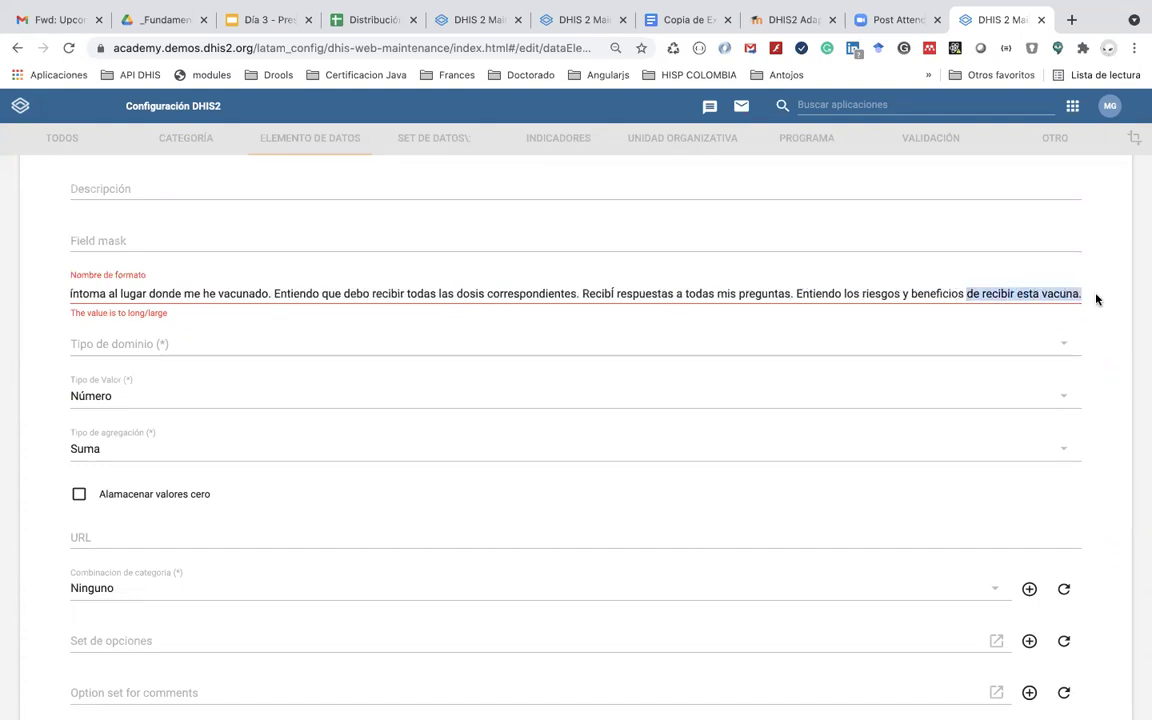
pyautogui.press('BackSpace')
pyautogui.write('.')
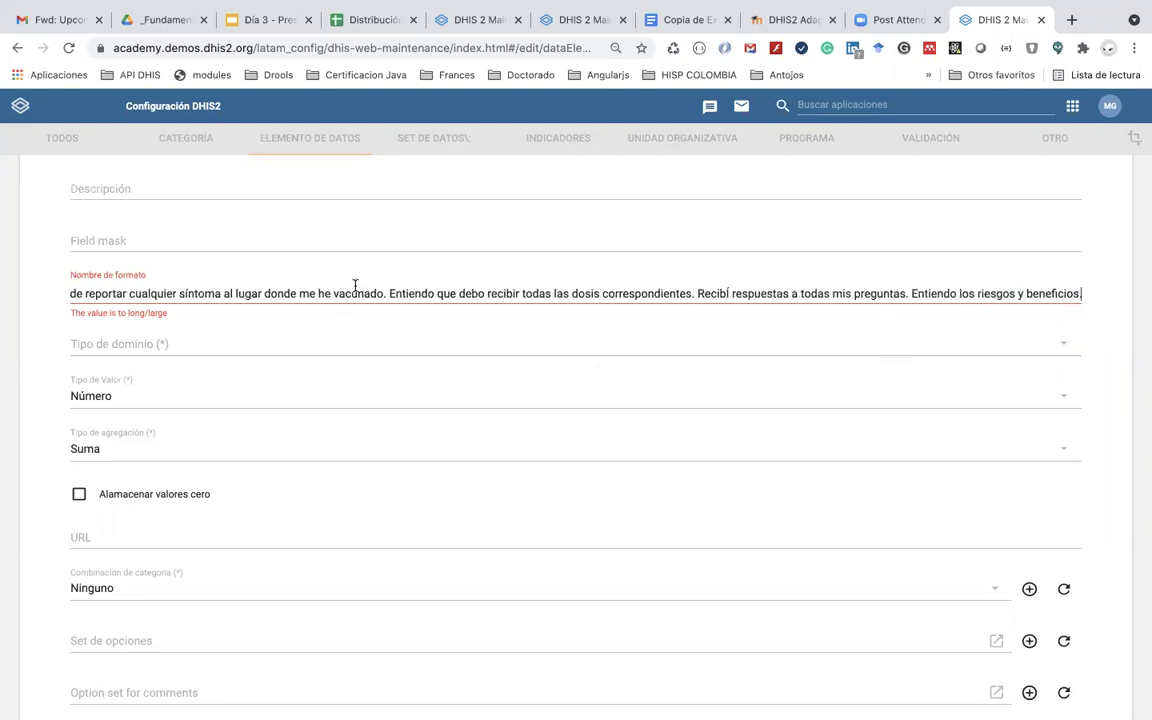
# Step: Trim the form name further so it ends at 'incluyendo los efectos posteriores.'
pyautogui.hscroll(-10, 347, 300)
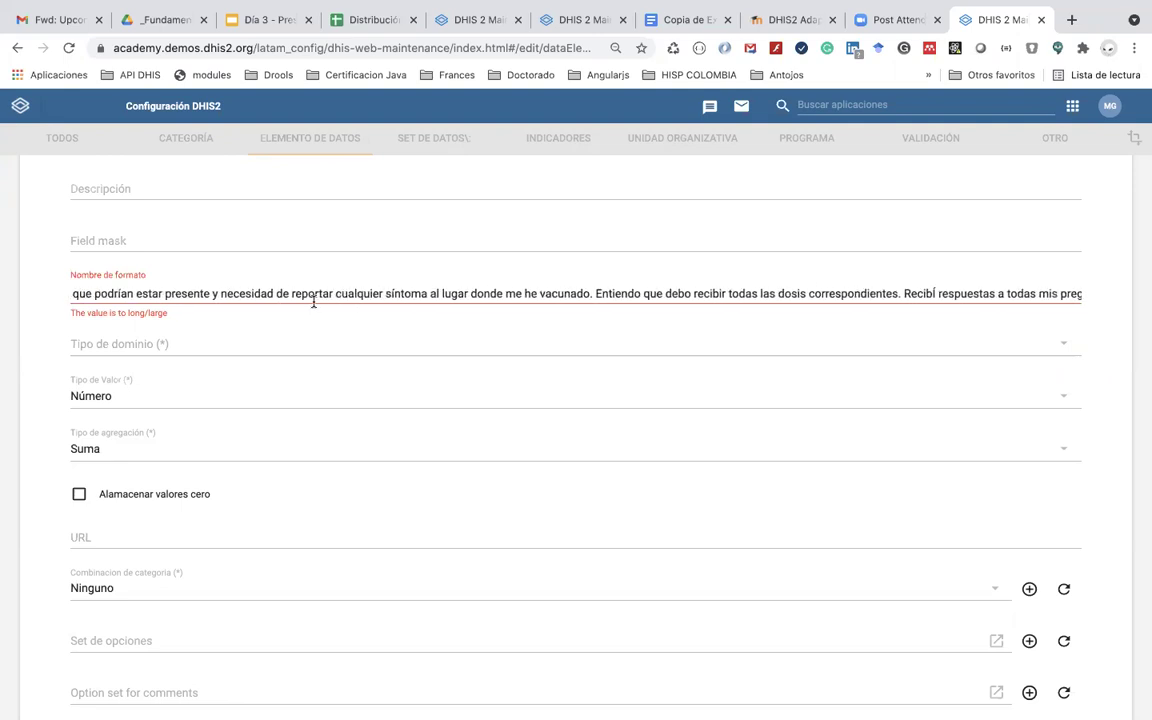
pyautogui.hscroll(-8, 313, 300)
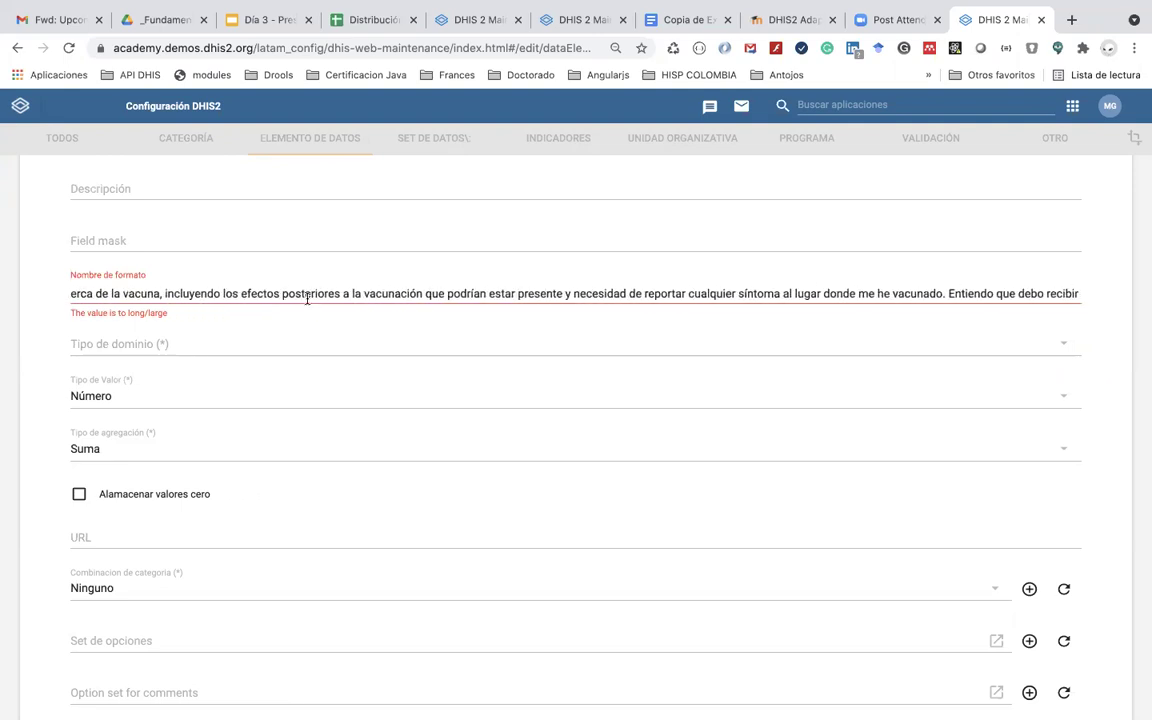
pyautogui.hscroll(-2, 307, 297)
pyautogui.hscroll(5, 307, 297)
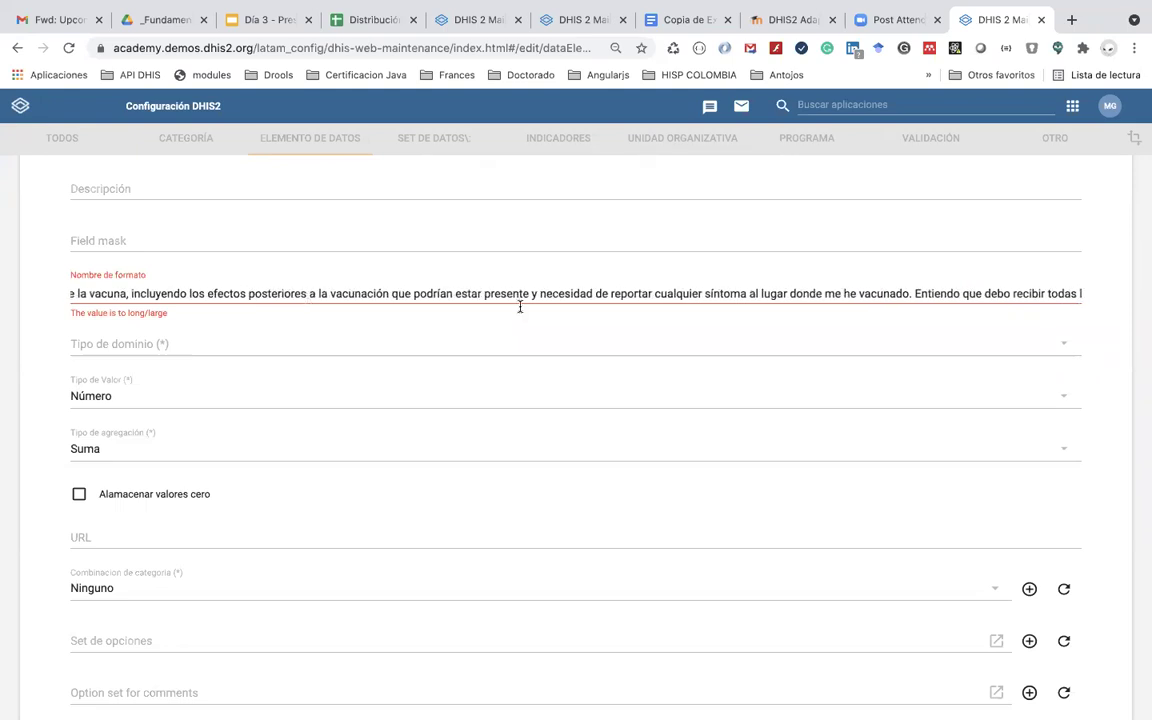
pyautogui.moveTo(745, 293); pyautogui.dragTo(910, 296)
pyautogui.press('BackSpace')
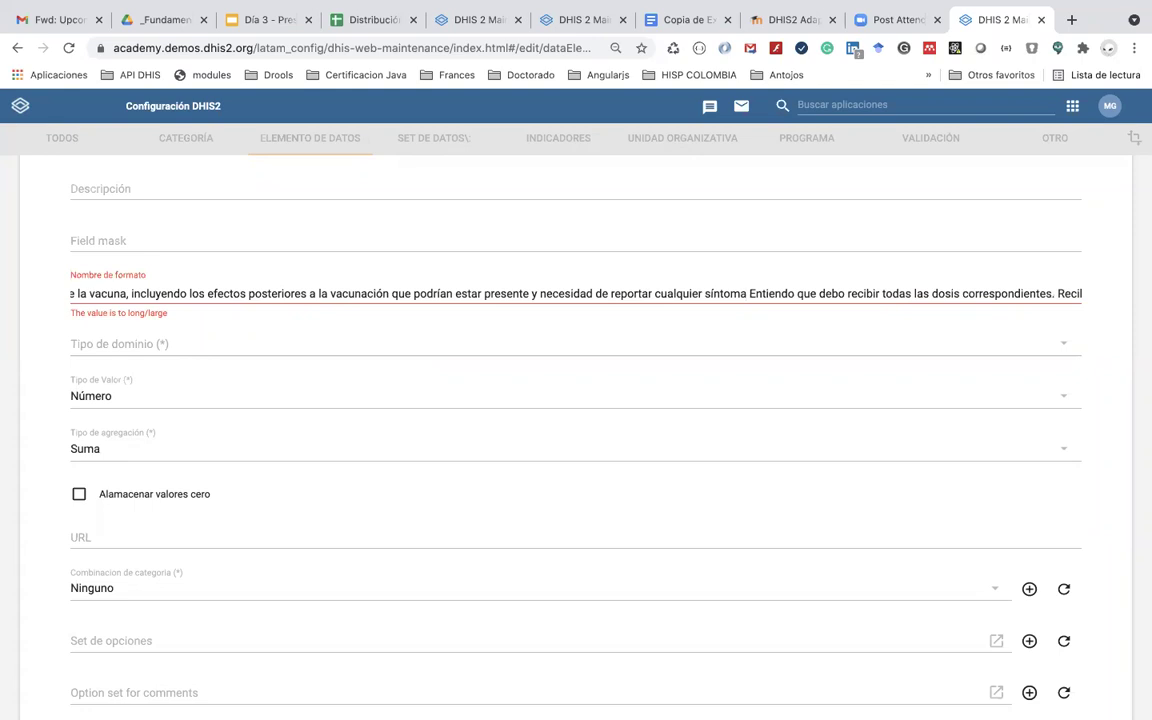
pyautogui.write('.')
pyautogui.hscroll(-10, 433, 293)
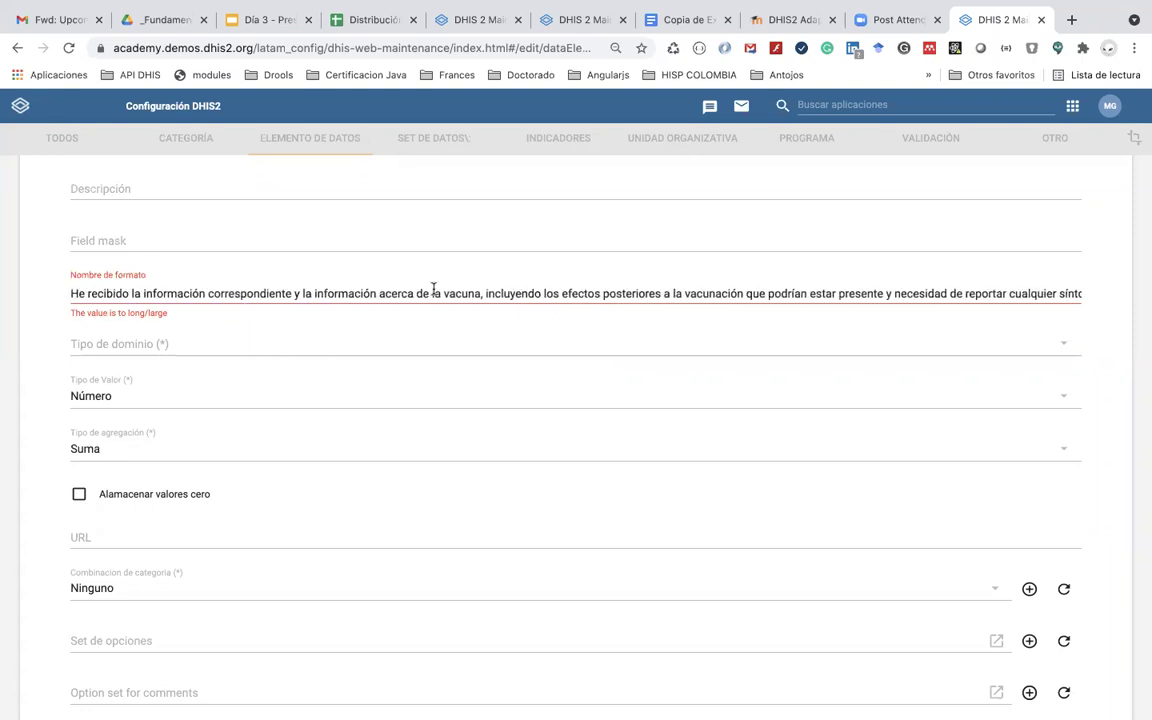
pyautogui.hscroll(6, 433, 293)
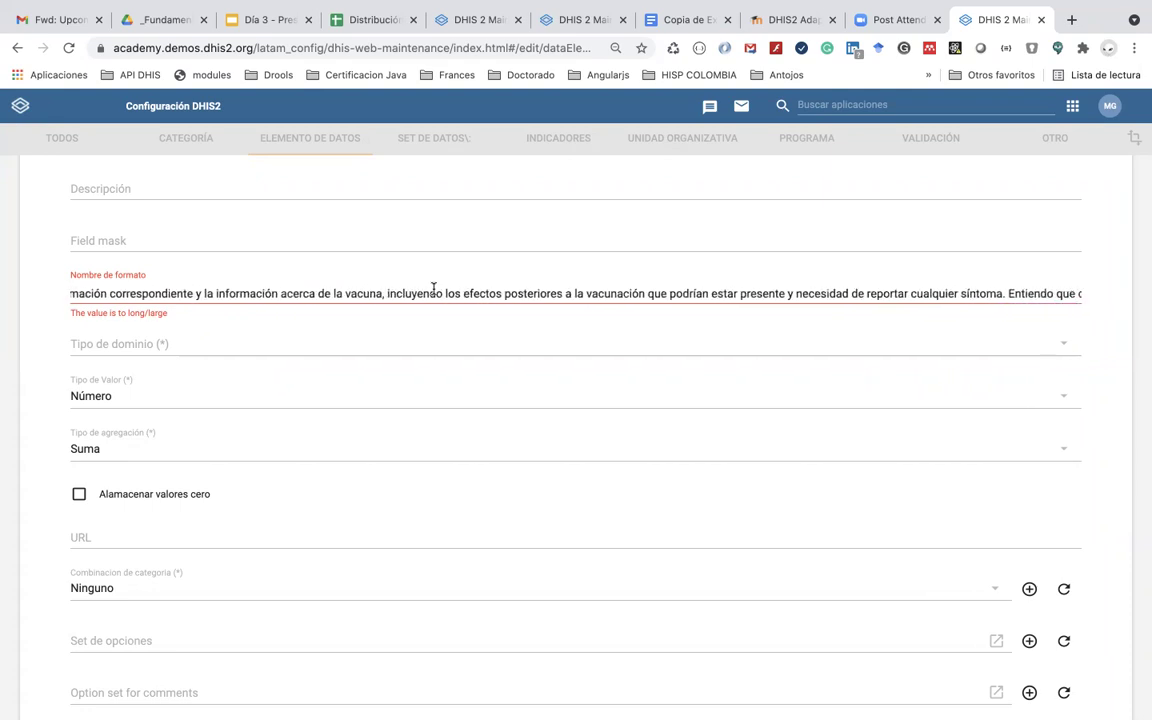
pyautogui.hscroll(3, 433, 293)
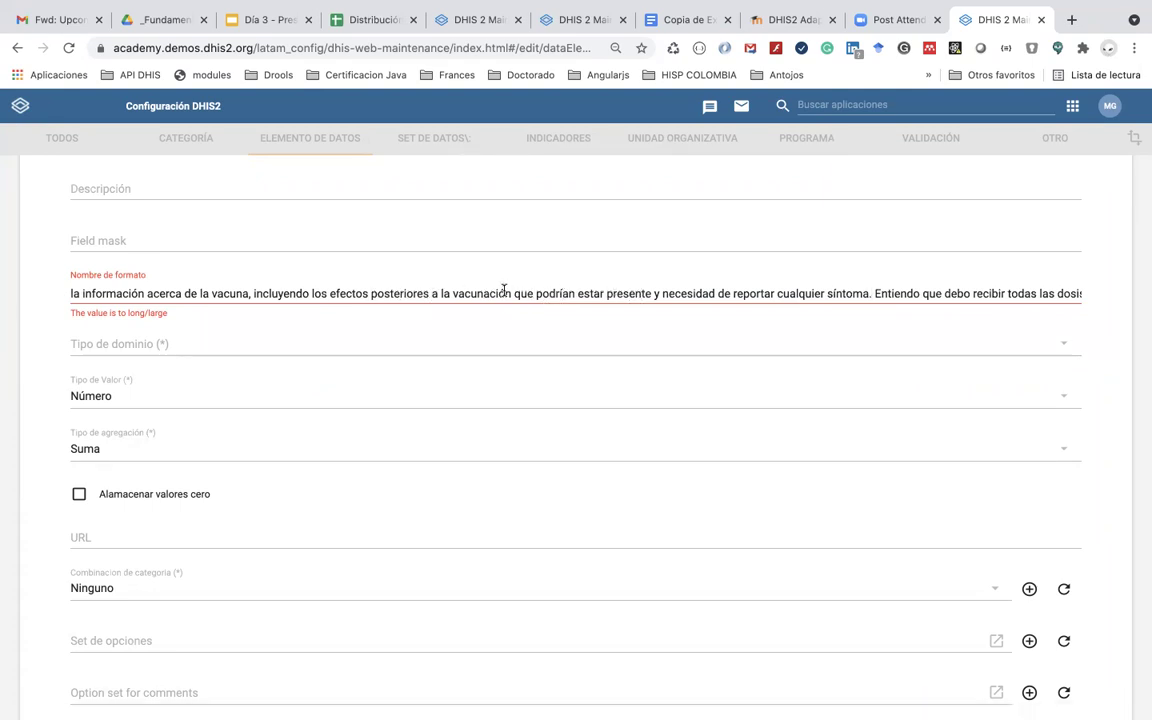
pyautogui.moveTo(432, 293); pyautogui.dragTo(647, 291)
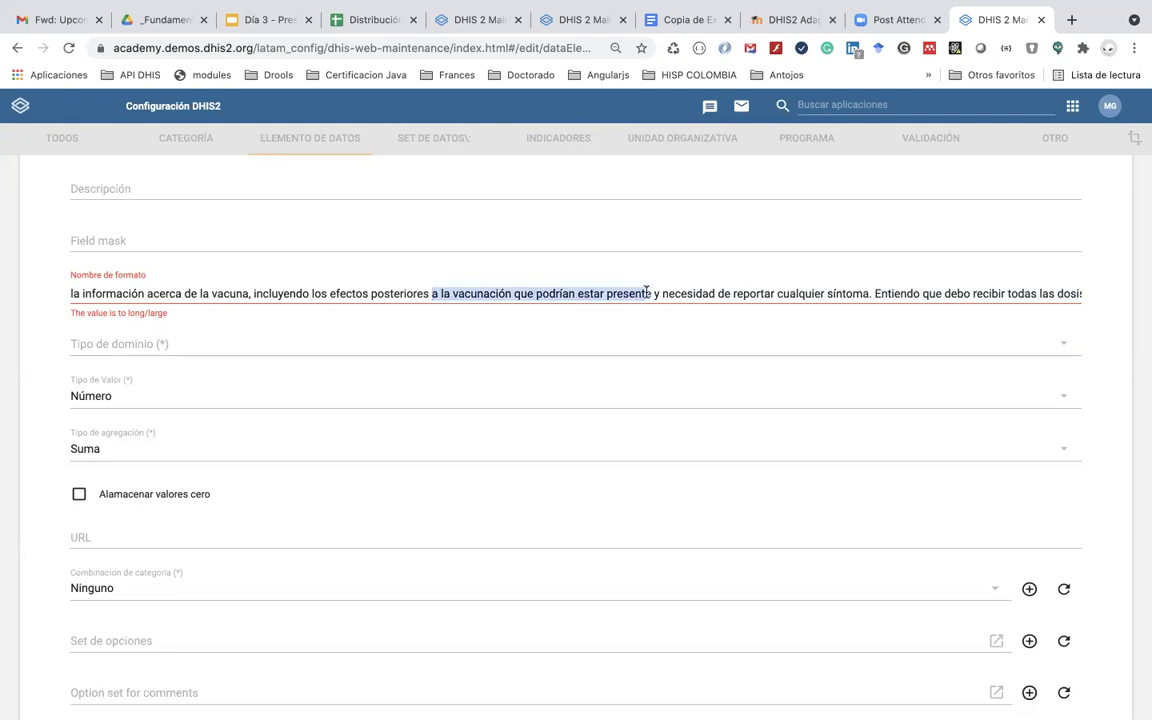
pyautogui.press('BackSpace')
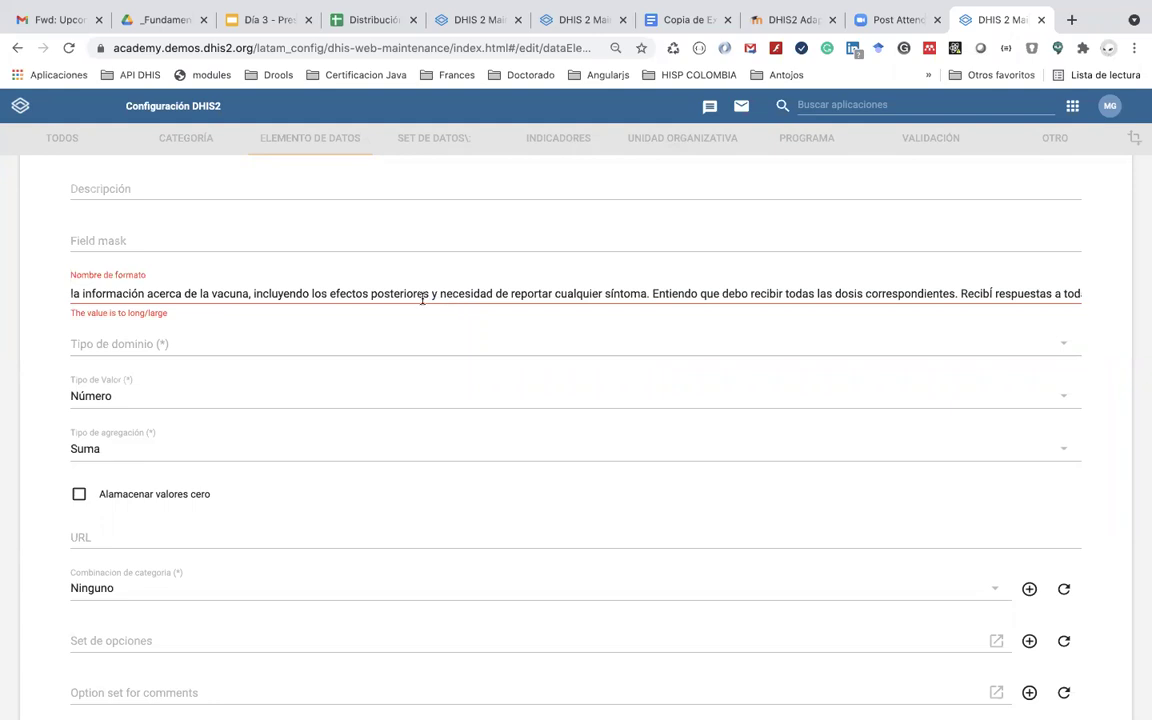
pyautogui.click(369, 287)
pyautogui.hscroll(-5, 333, 290)
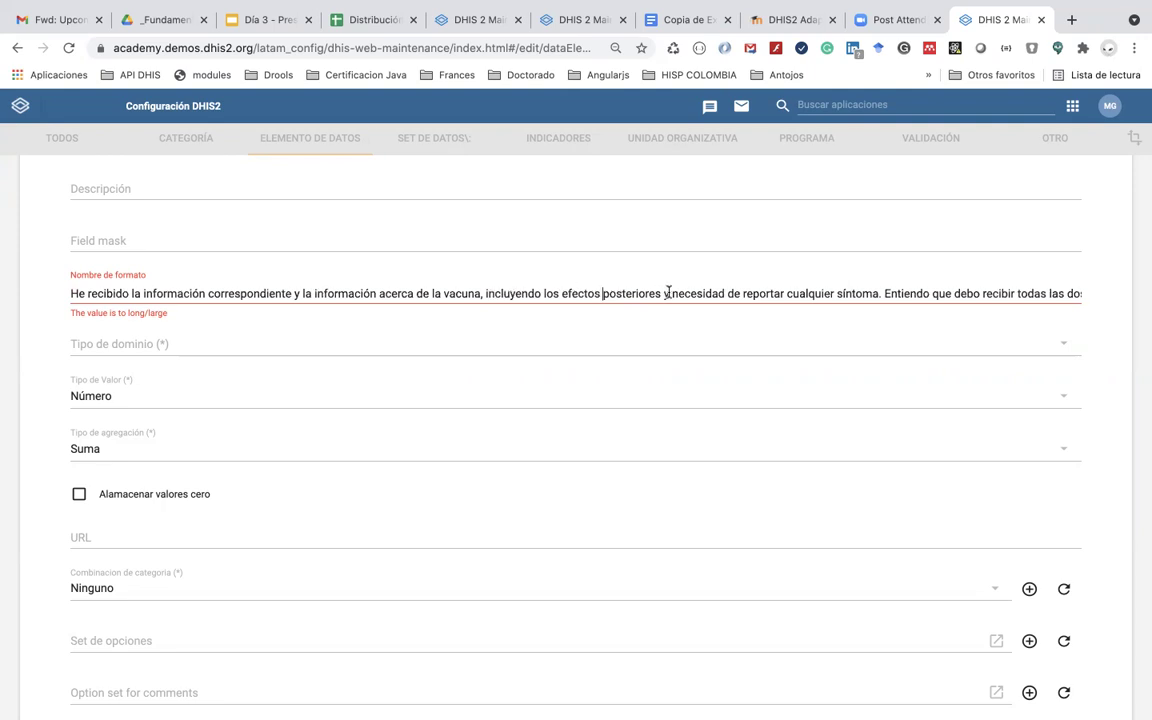
pyautogui.moveTo(662, 290); pyautogui.dragTo(1141, 293)
pyautogui.press('BackSpace')
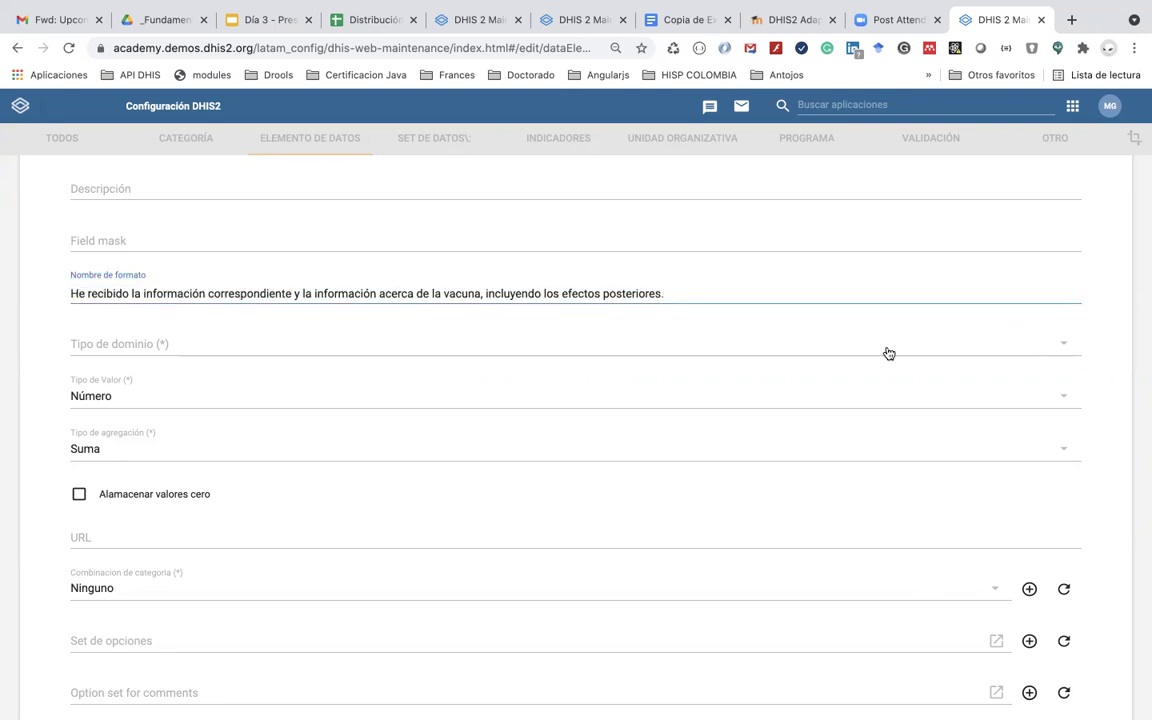
# Step: Set the domain type to Rastreador
pyautogui.click(189, 346)
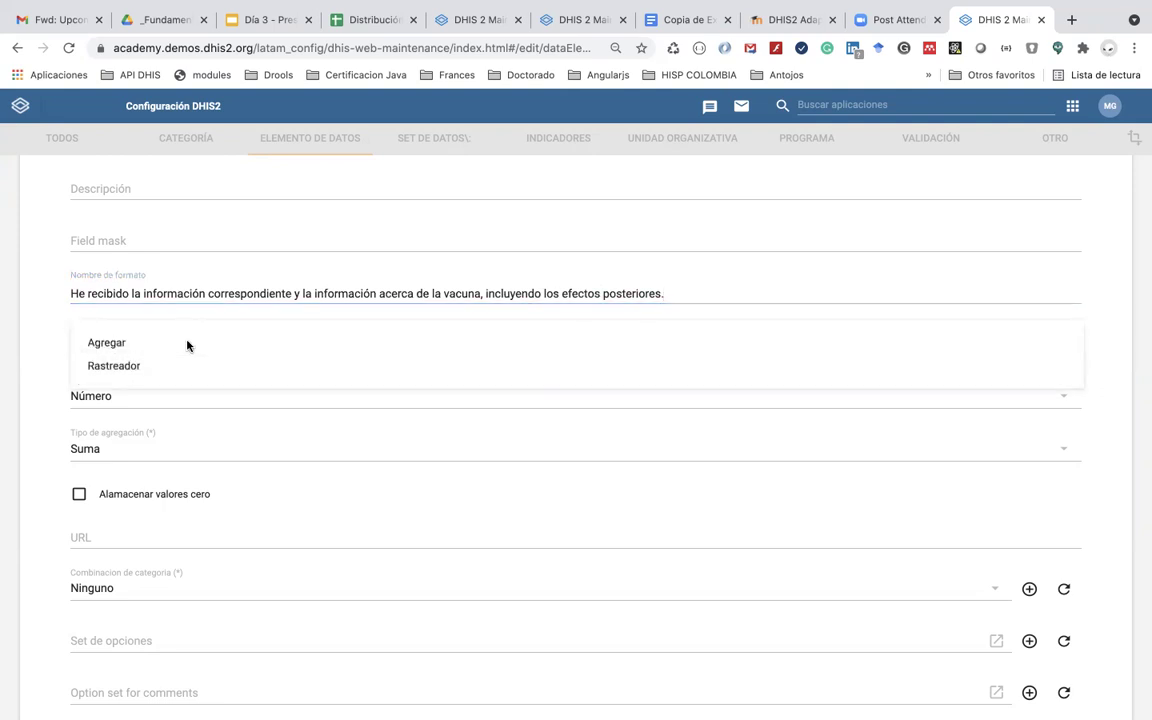
pyautogui.click(157, 367)
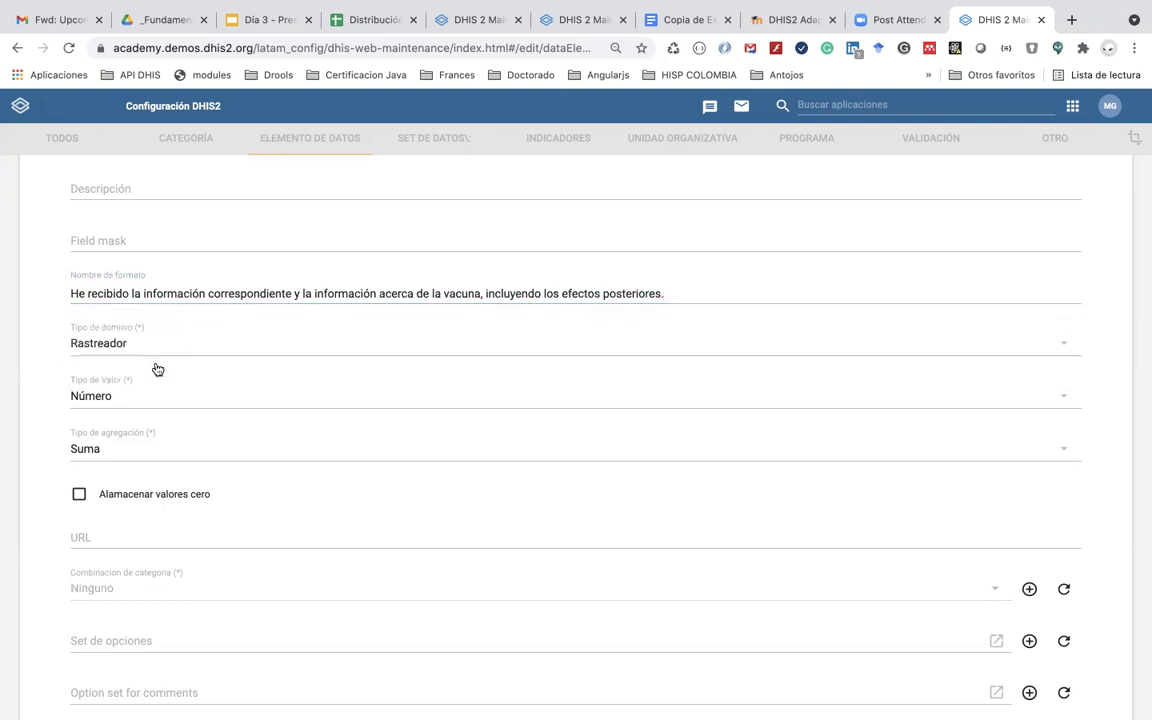
pyautogui.click(149, 399)
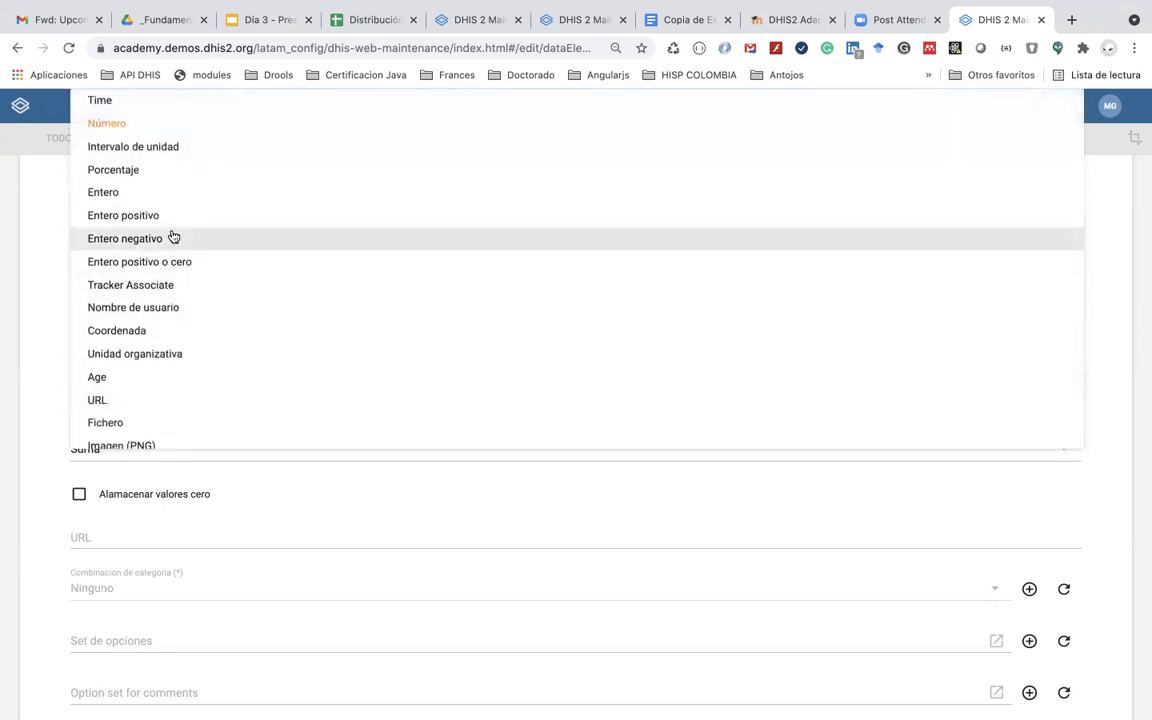
# Step: Set the value type to Sólo Sí and the aggregation type to Conteo
pyautogui.scroll(5, 172, 237)
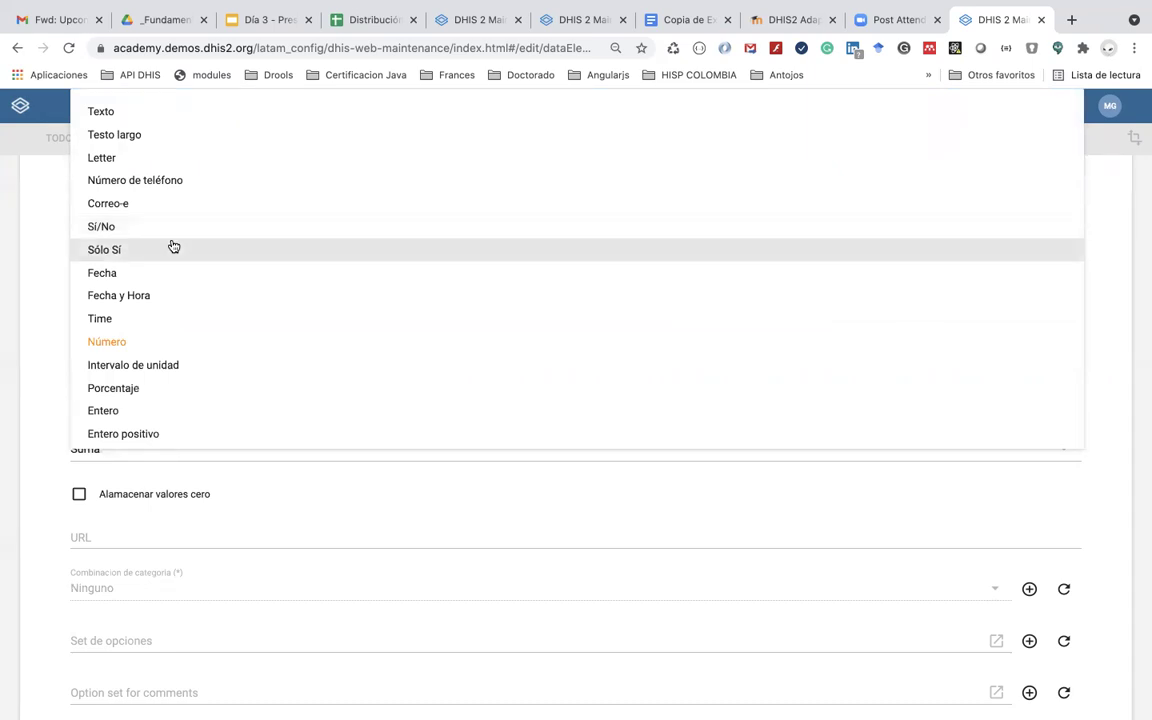
pyautogui.click(173, 247)
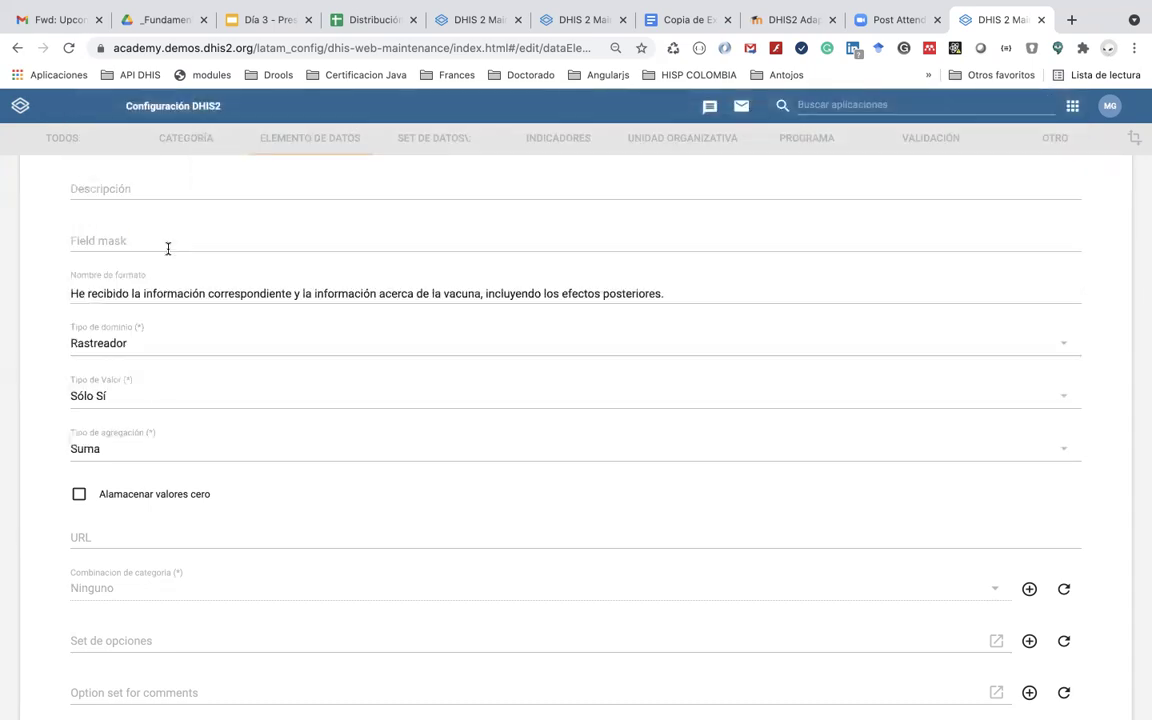
pyautogui.scroll(-1, 155, 440)
pyautogui.scroll(-1, 153, 438)
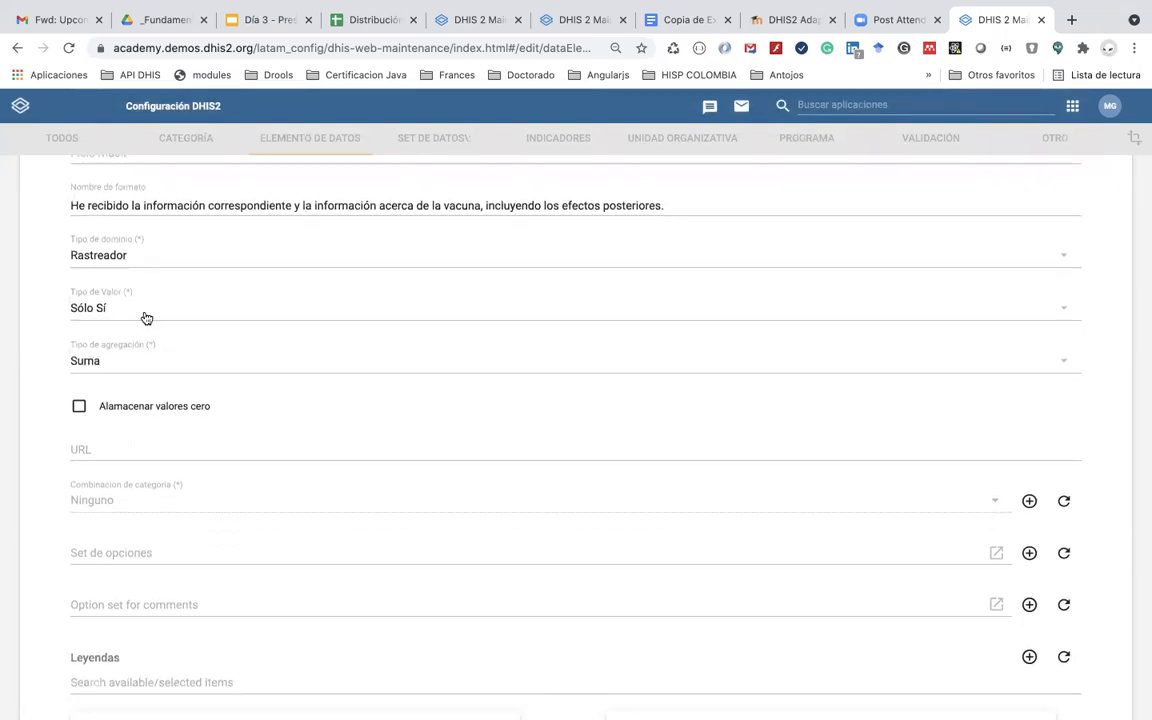
pyautogui.click(140, 360)
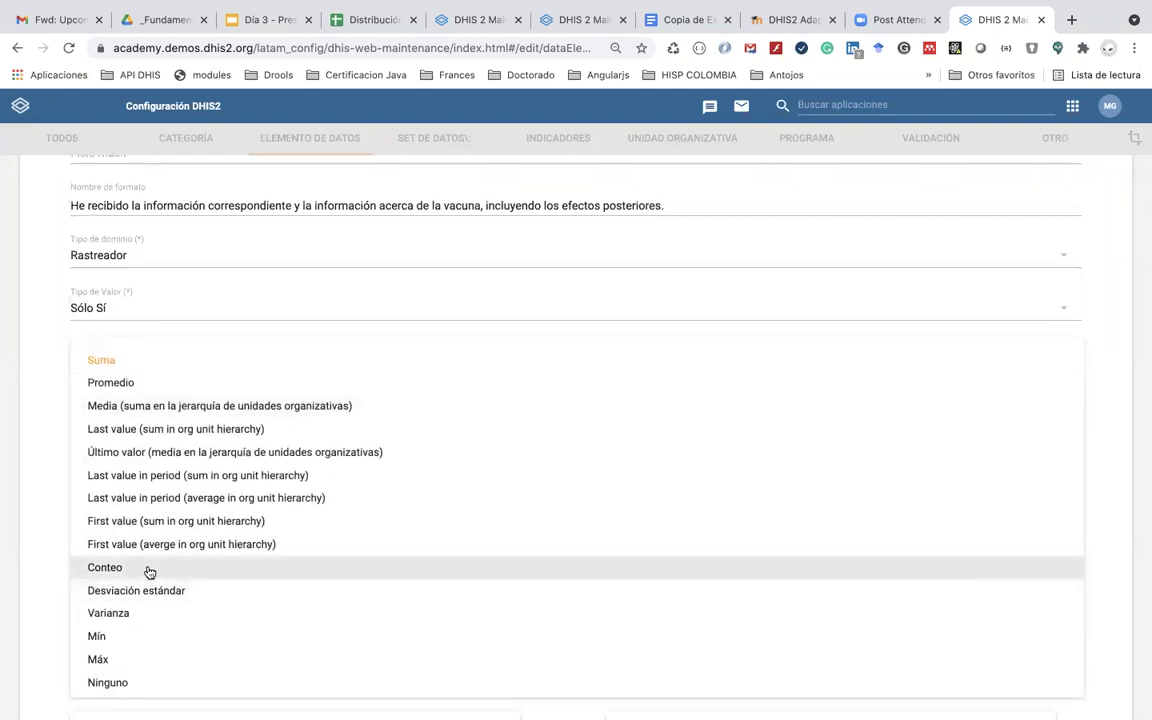
pyautogui.click(148, 569)
# Step: Save the consent data element, bringing the GR47 list to 26 entries
pyautogui.scroll(-5, 148, 572)
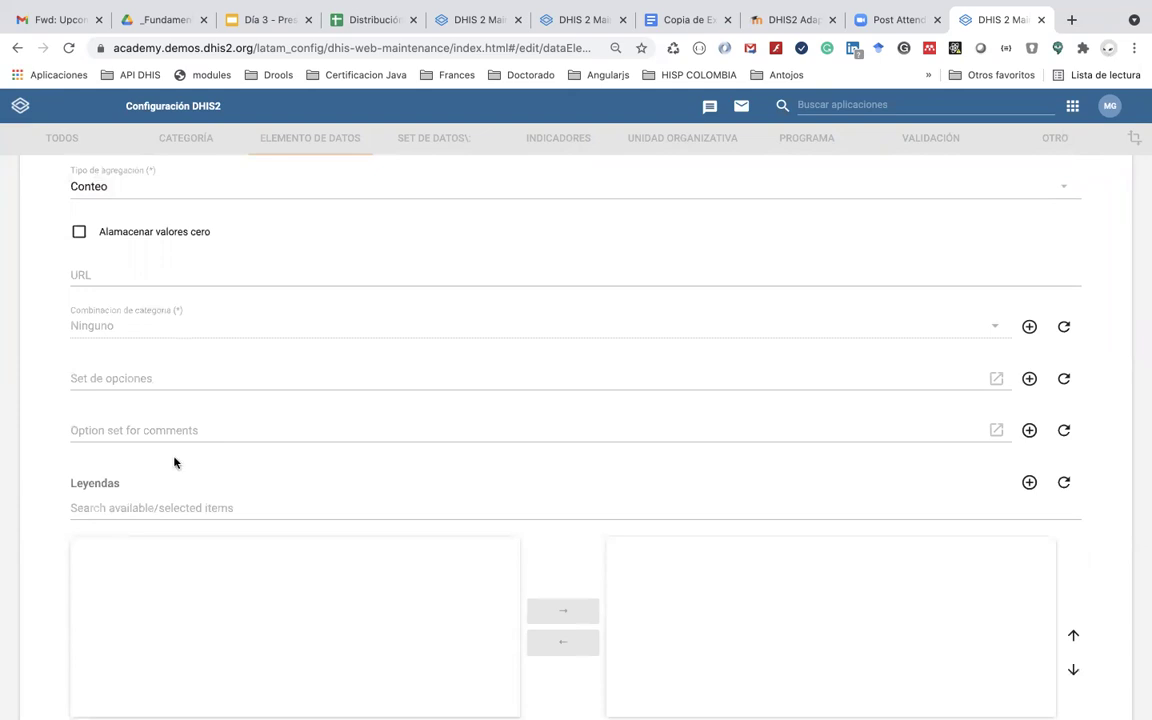
pyautogui.scroll(-5, 175, 463)
pyautogui.scroll(-3, 175, 463)
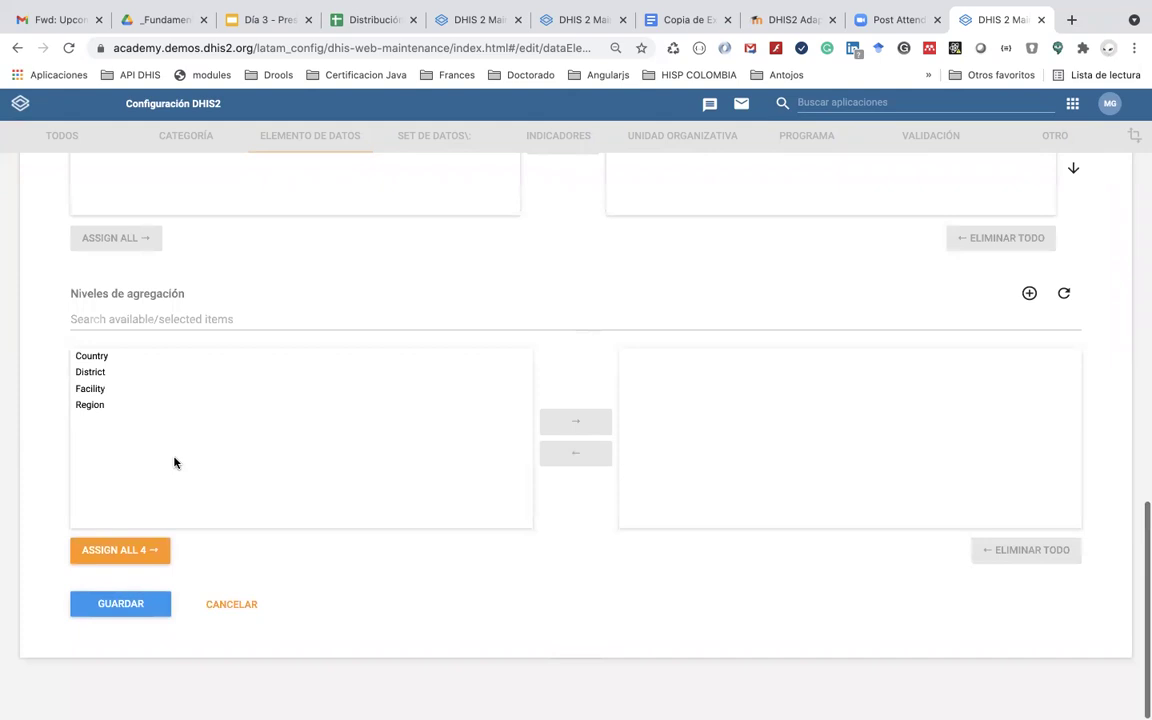
pyautogui.scroll(8, 141, 576)
pyautogui.scroll(-8, 141, 576)
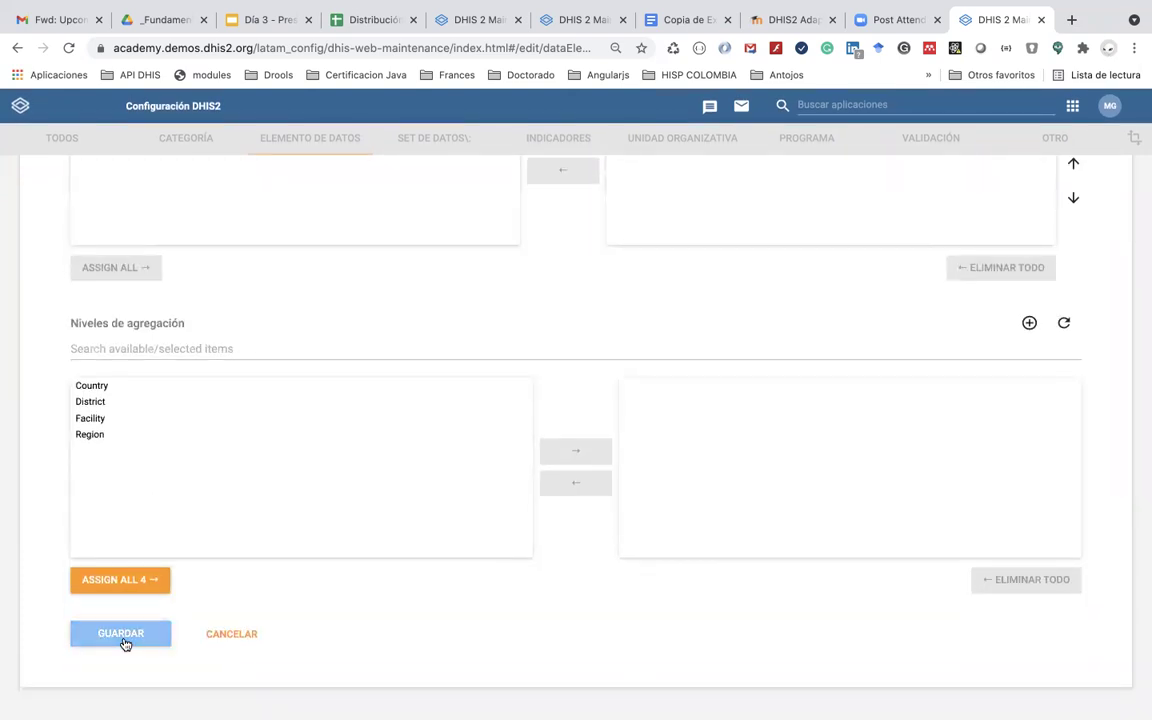
pyautogui.click(121, 634)
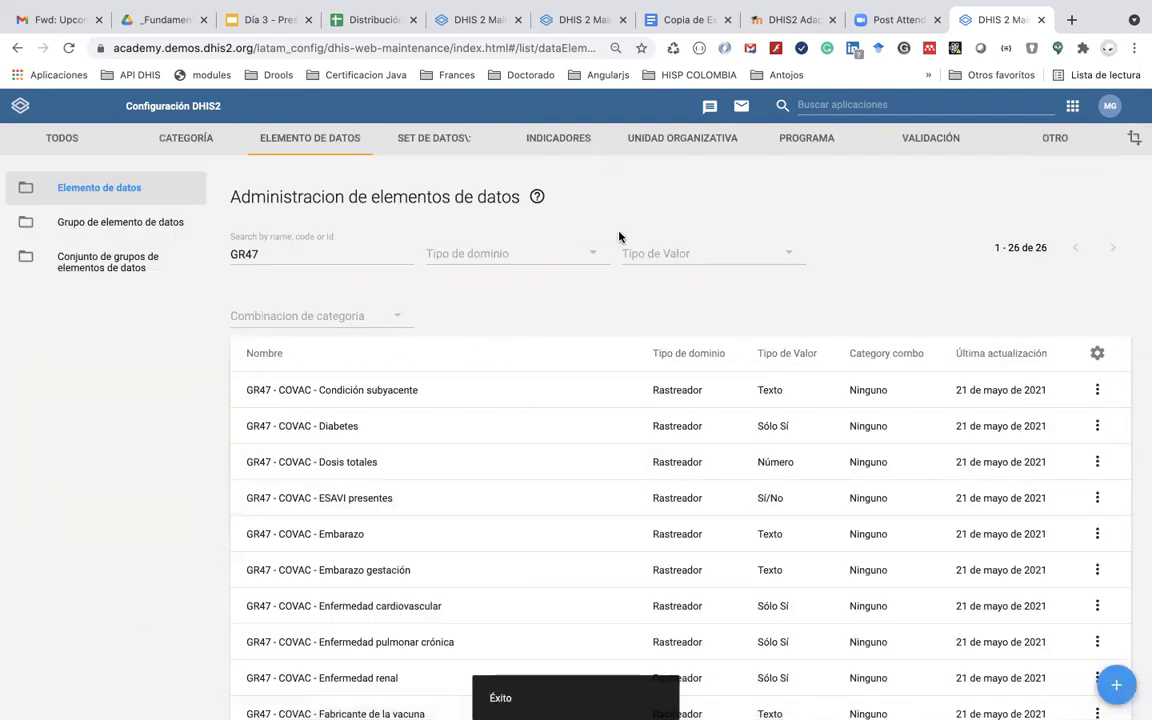
# Step: Open the 'GR47 - COVAC - Registro de vacunación COVID-19' program and show its program stages
pyautogui.click(799, 142)
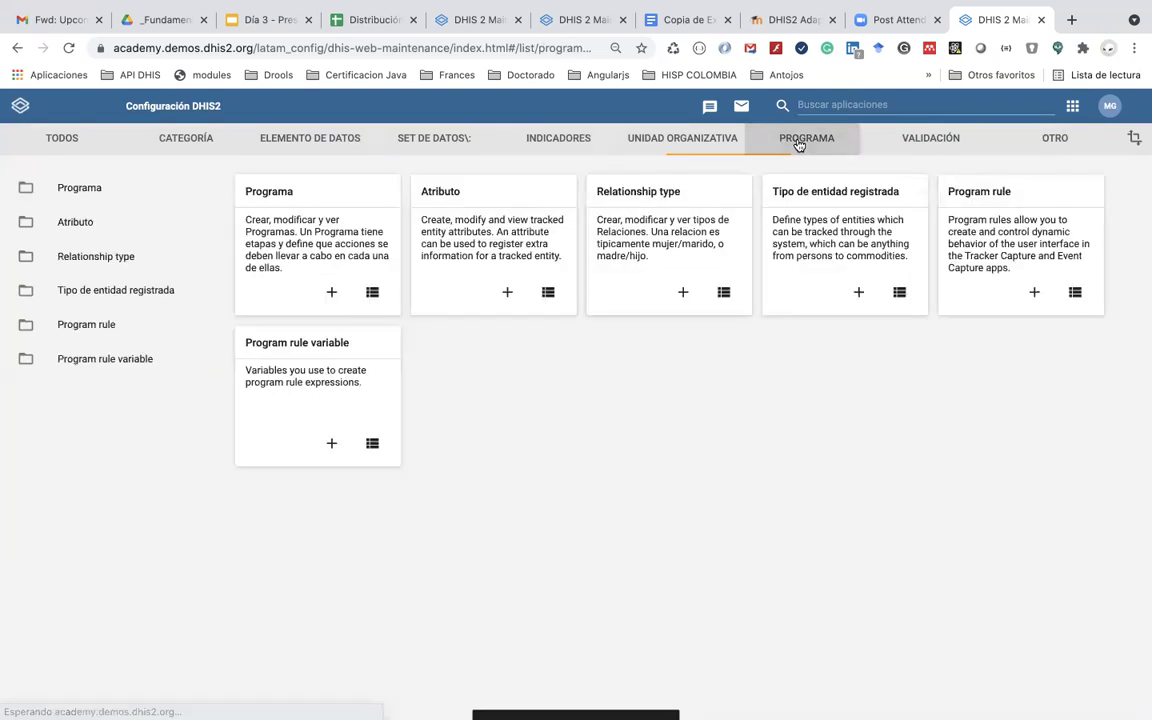
pyautogui.click(268, 196)
pyautogui.click(275, 251)
pyautogui.write('GR47')
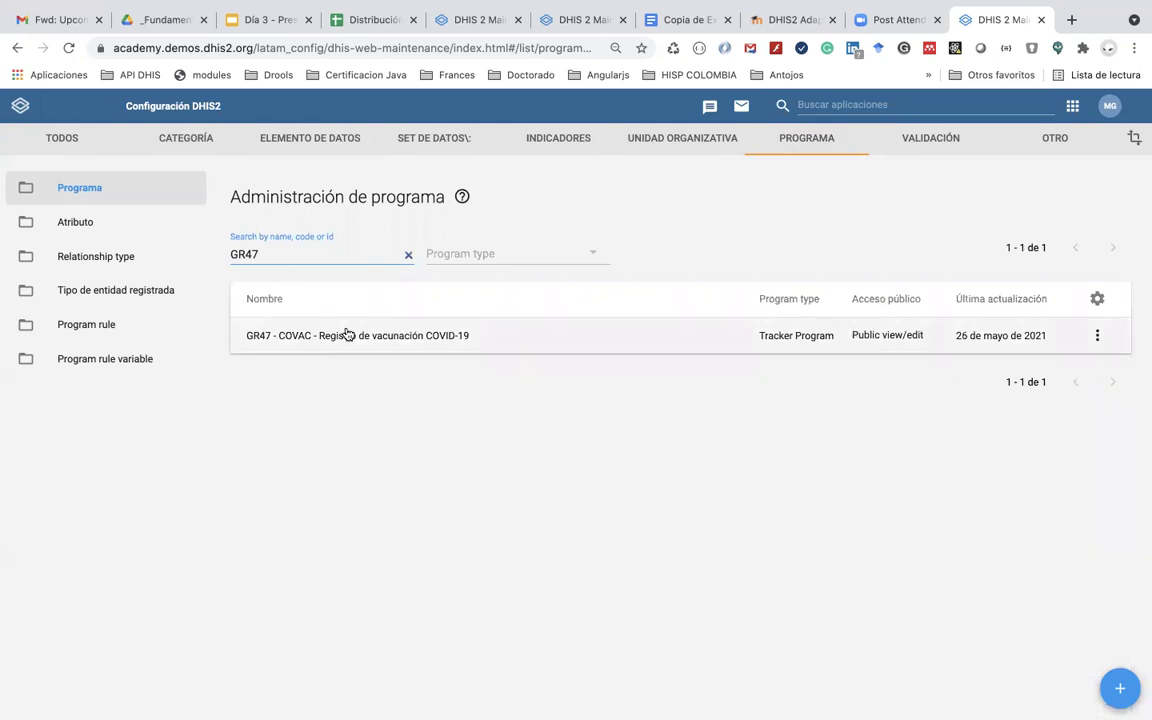
pyautogui.click(340, 334)
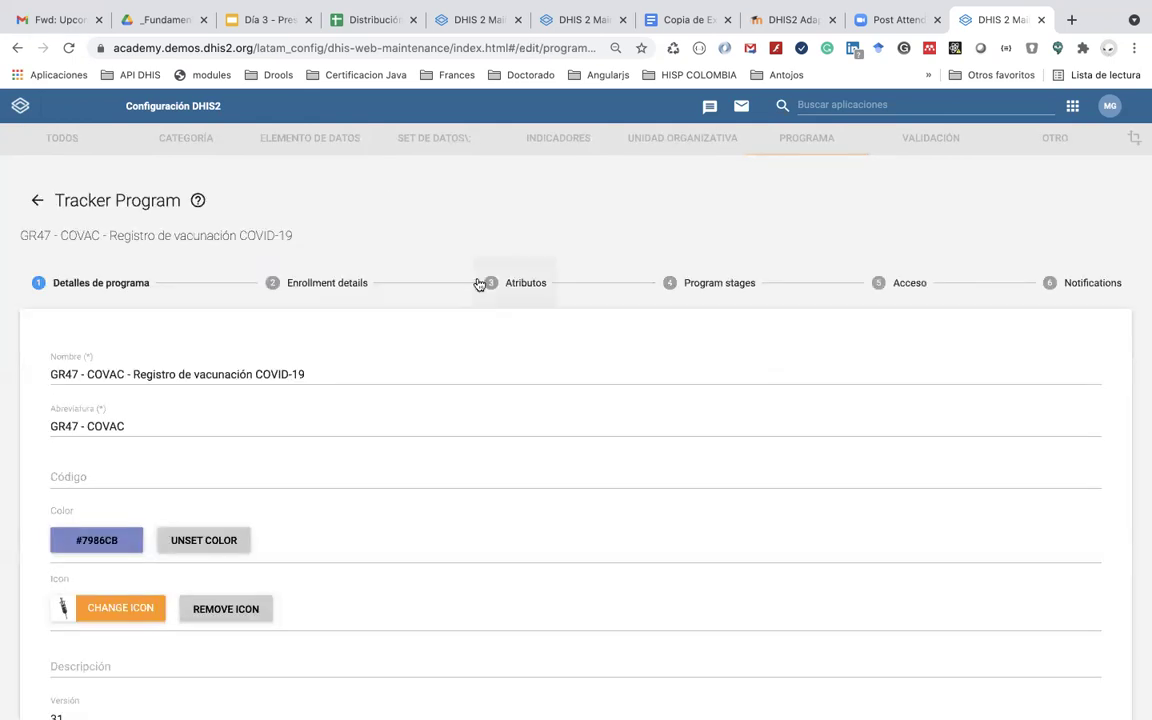
pyautogui.click(708, 285)
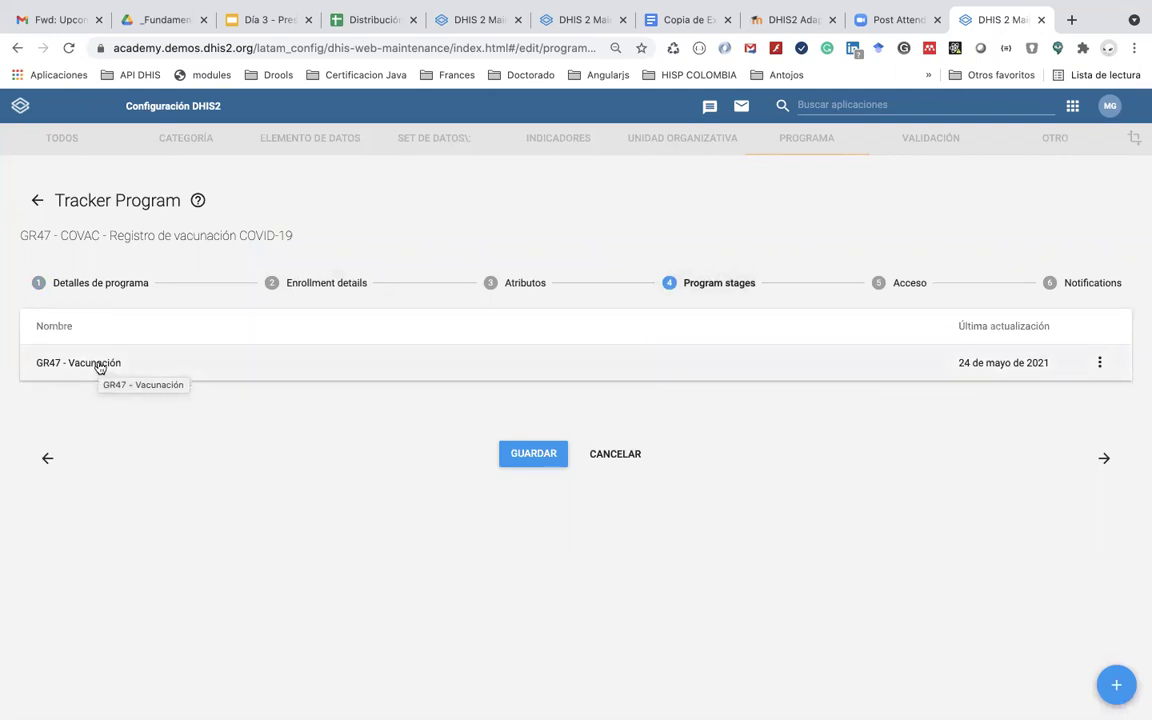
# Step: Assign the GR47 consent data element to the GR47 - Vacunación stage
pyautogui.click(99, 366)
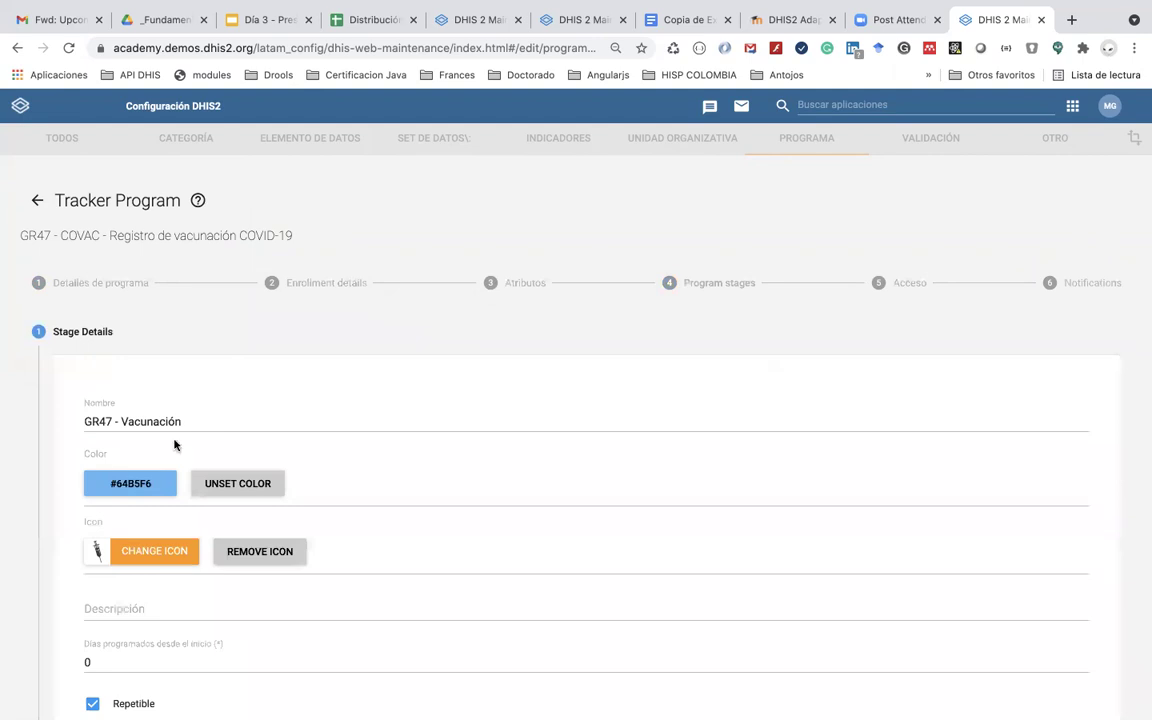
pyautogui.scroll(-1, 195, 470)
pyautogui.scroll(-10, 199, 480)
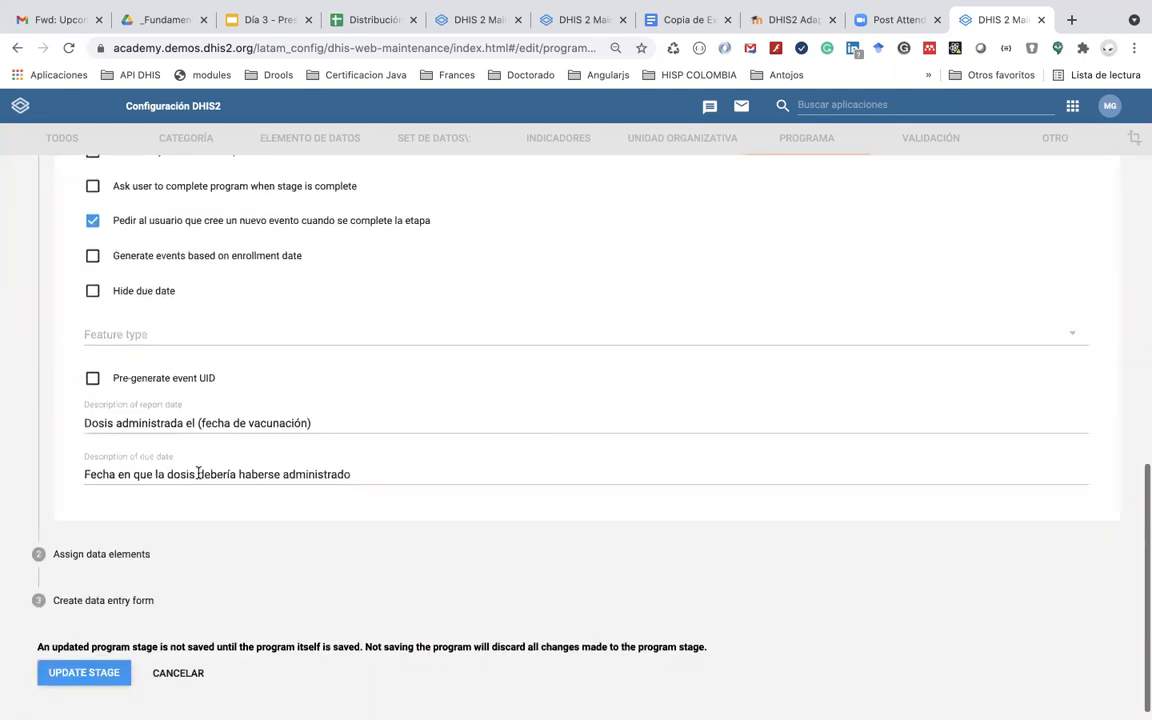
pyautogui.click(131, 538)
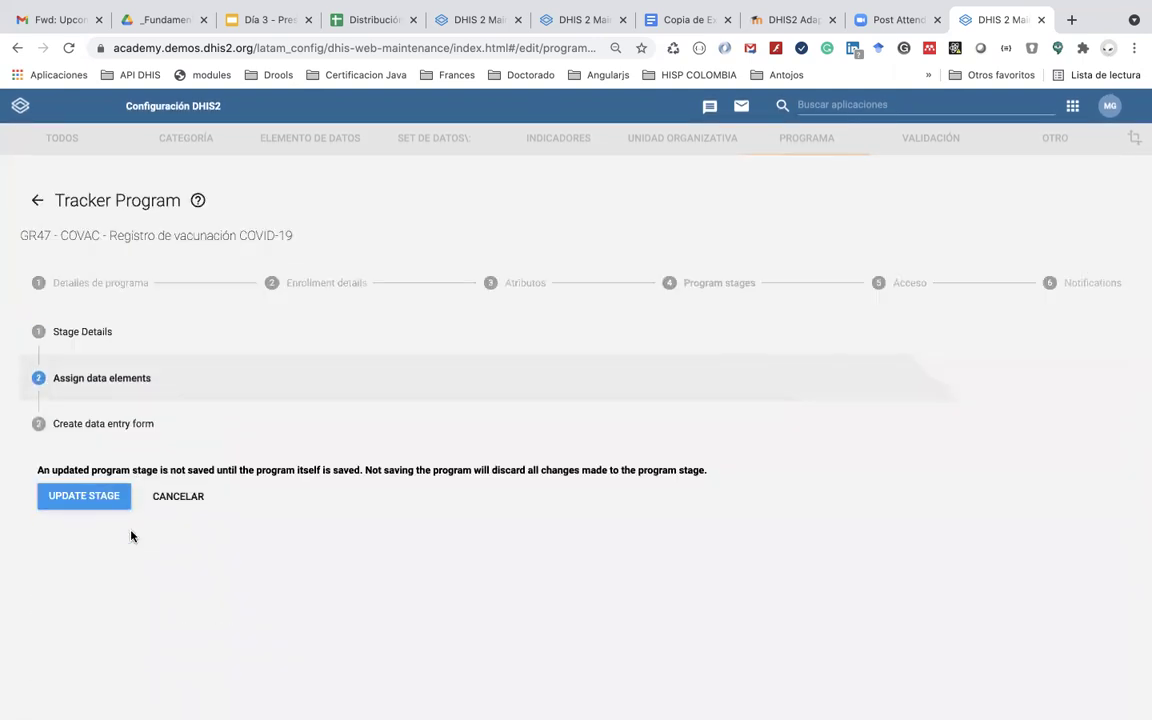
pyautogui.click(131, 438)
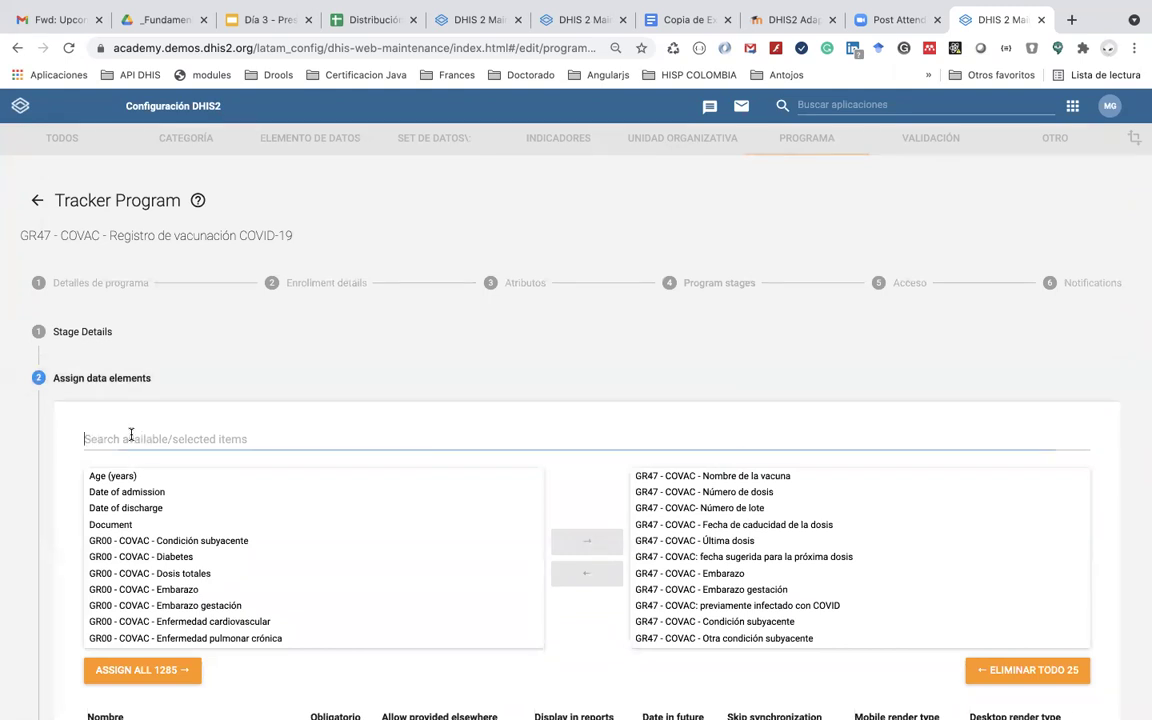
pyautogui.write('GR47')
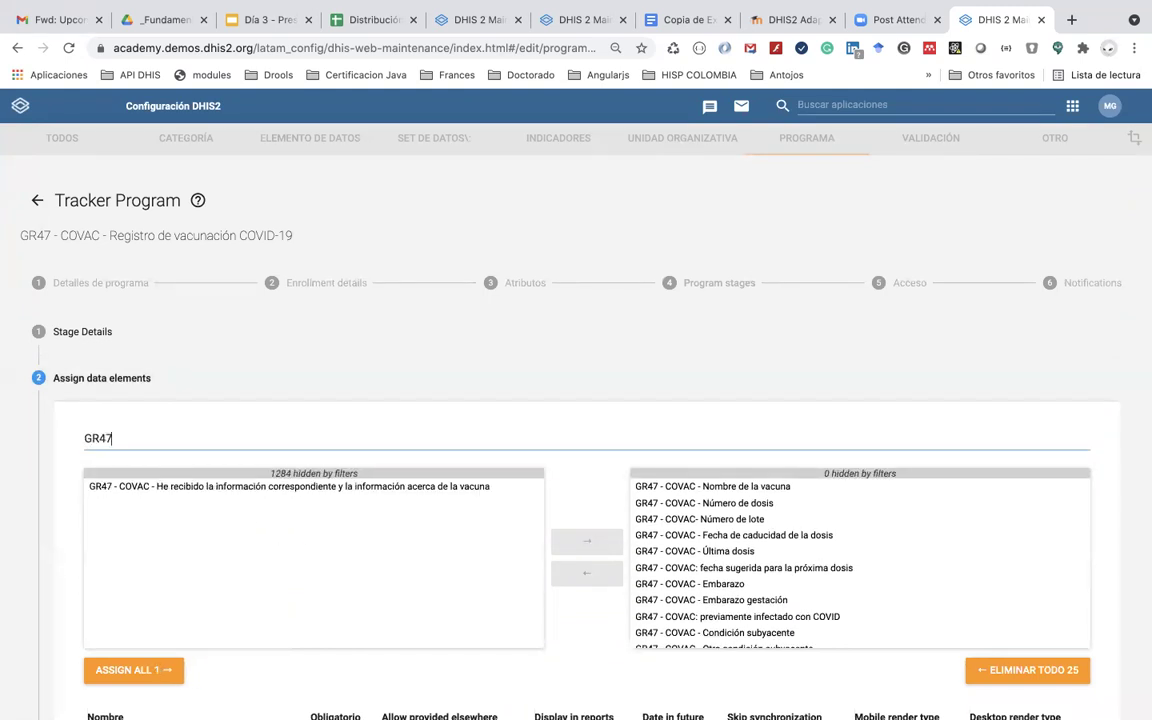
pyautogui.doubleClick(222, 488)
# Step: Open the stage's data entry form to view its sections
pyautogui.scroll(-5, 661, 550)
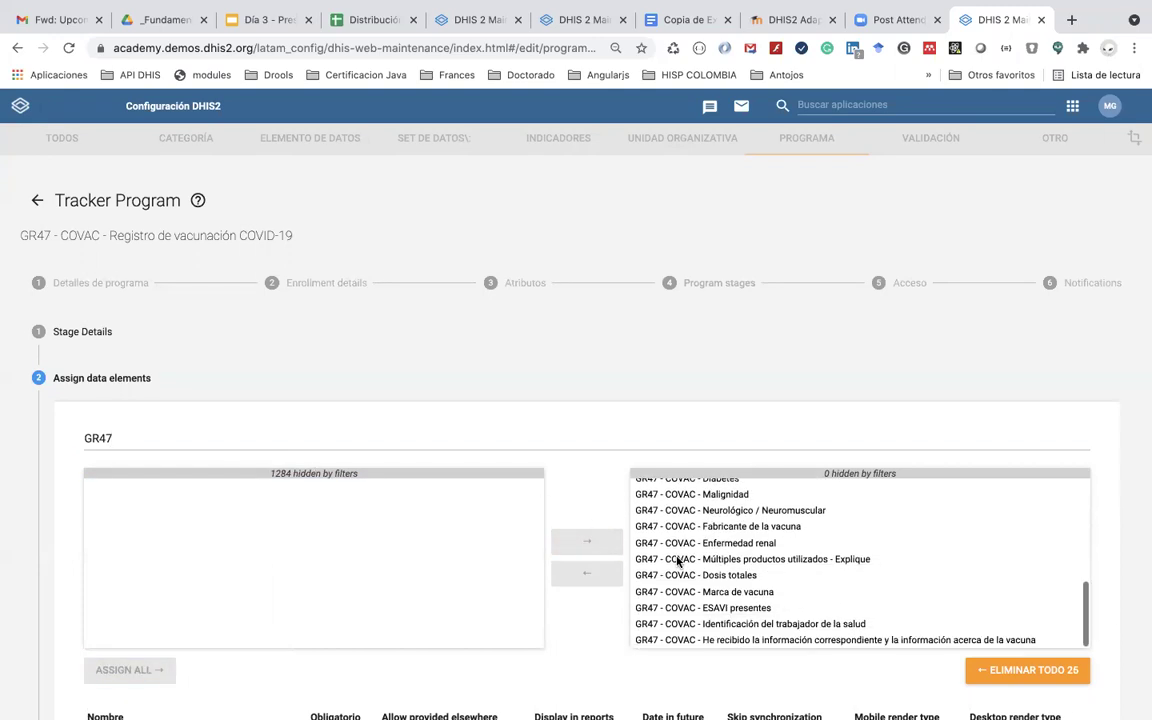
pyautogui.scroll(-5, 677, 562)
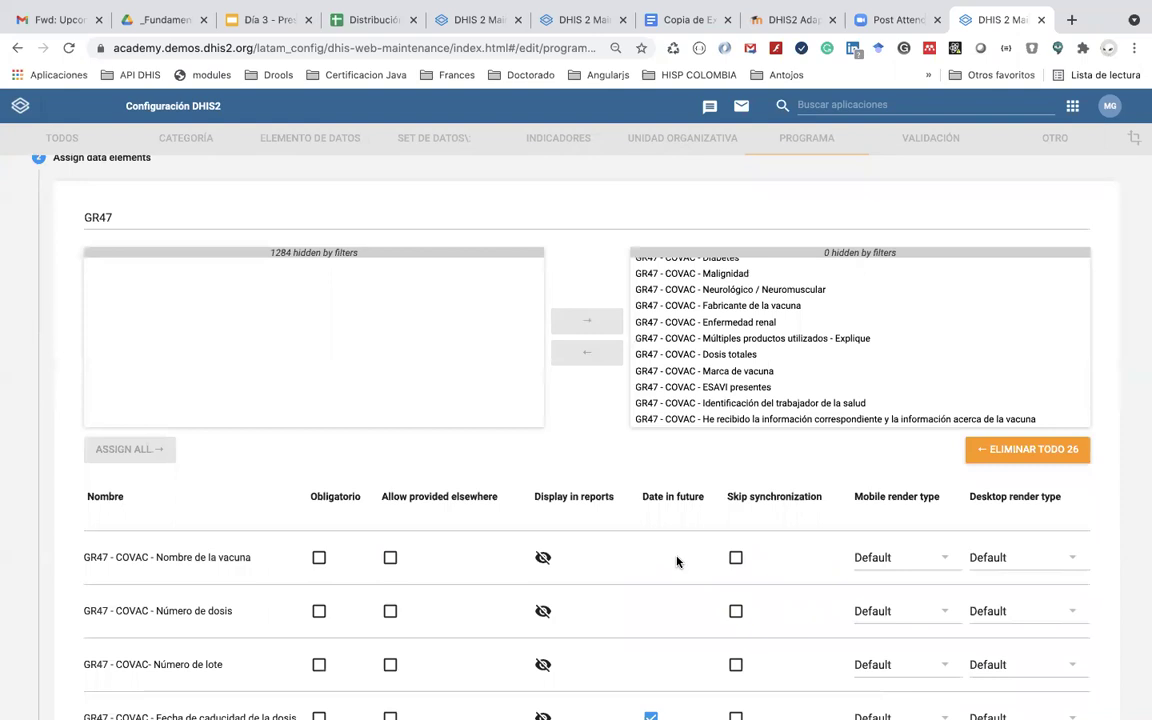
pyautogui.scroll(-15, 676, 562)
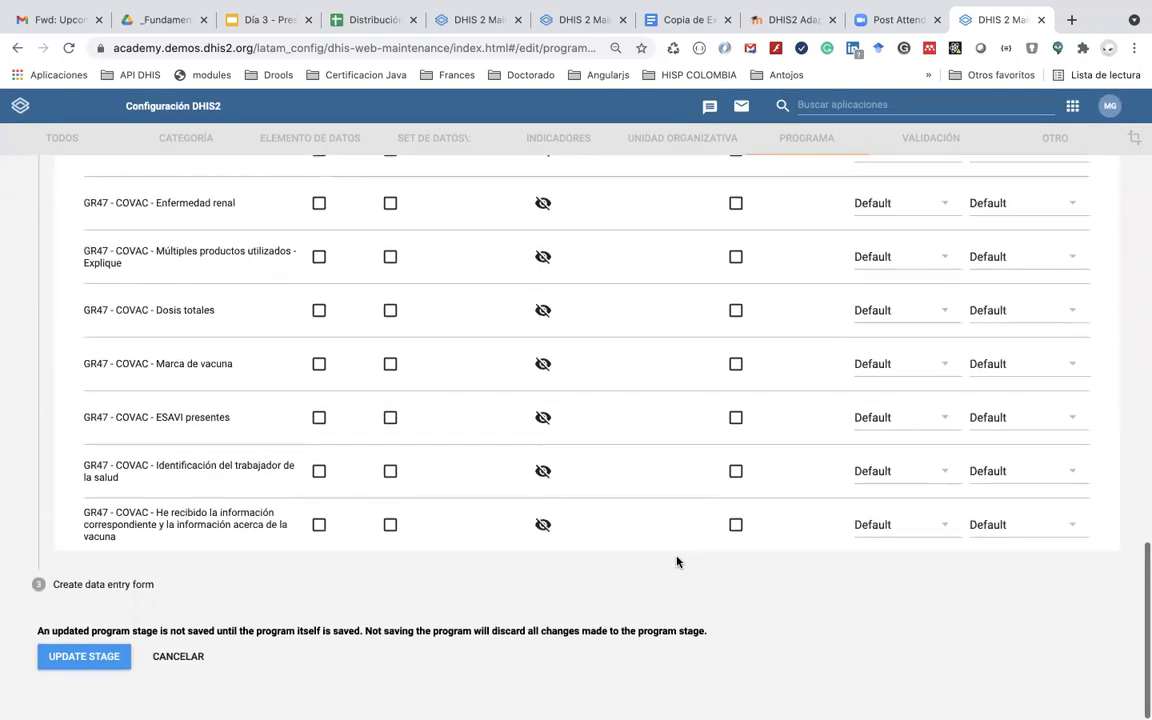
pyautogui.click(144, 589)
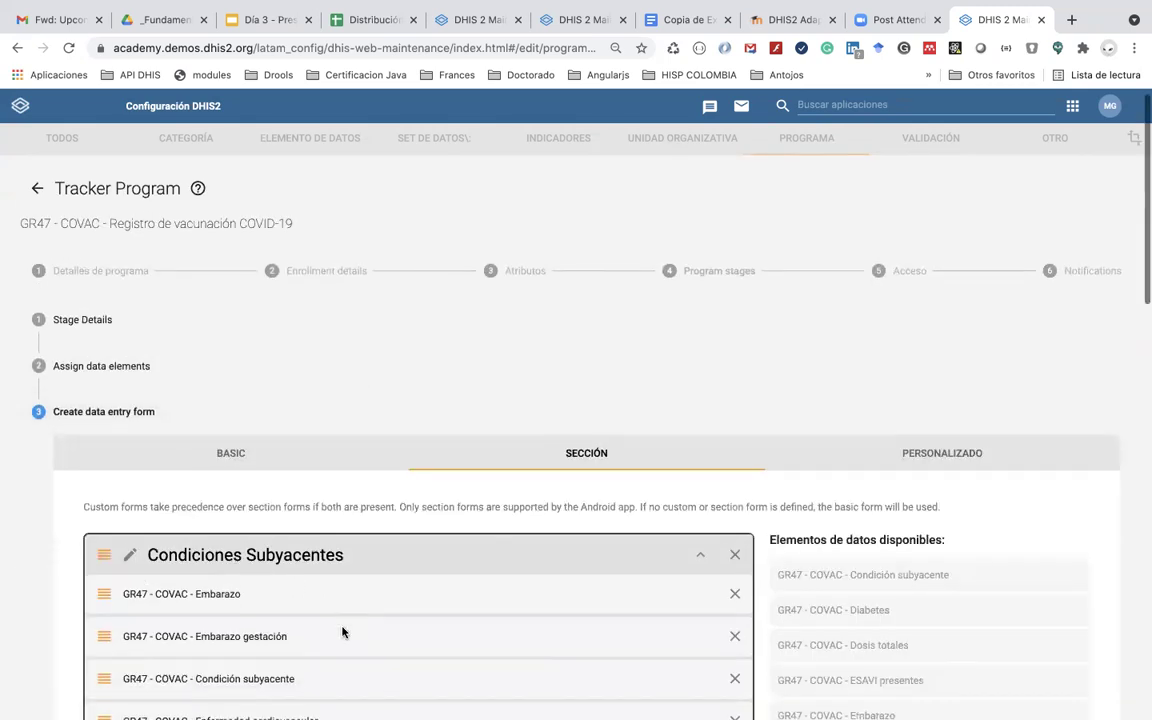
pyautogui.scroll(-2, 342, 632)
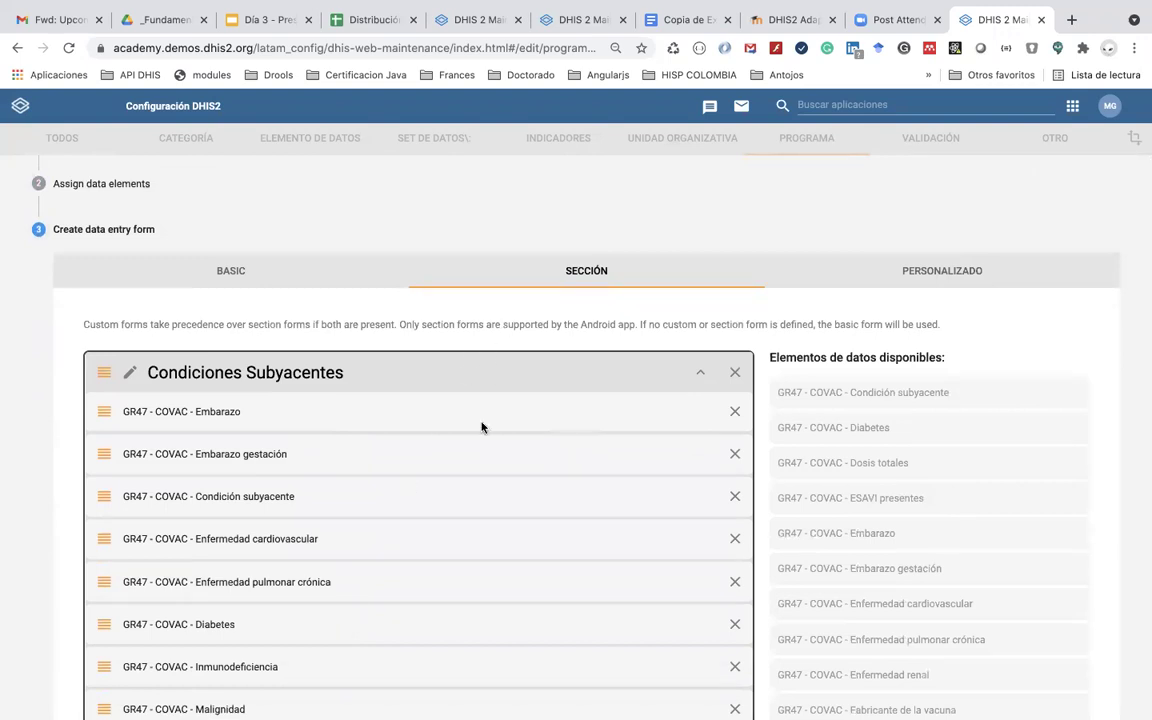
pyautogui.scroll(-1, 472, 489)
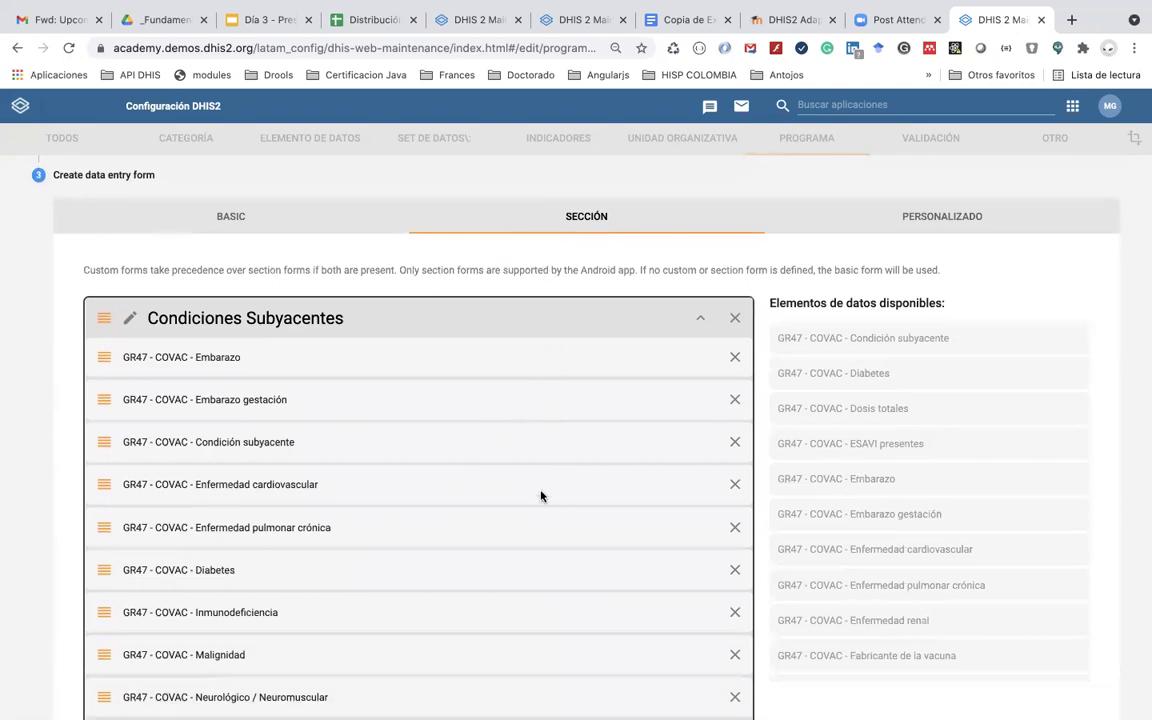
pyautogui.scroll(-1, 542, 494)
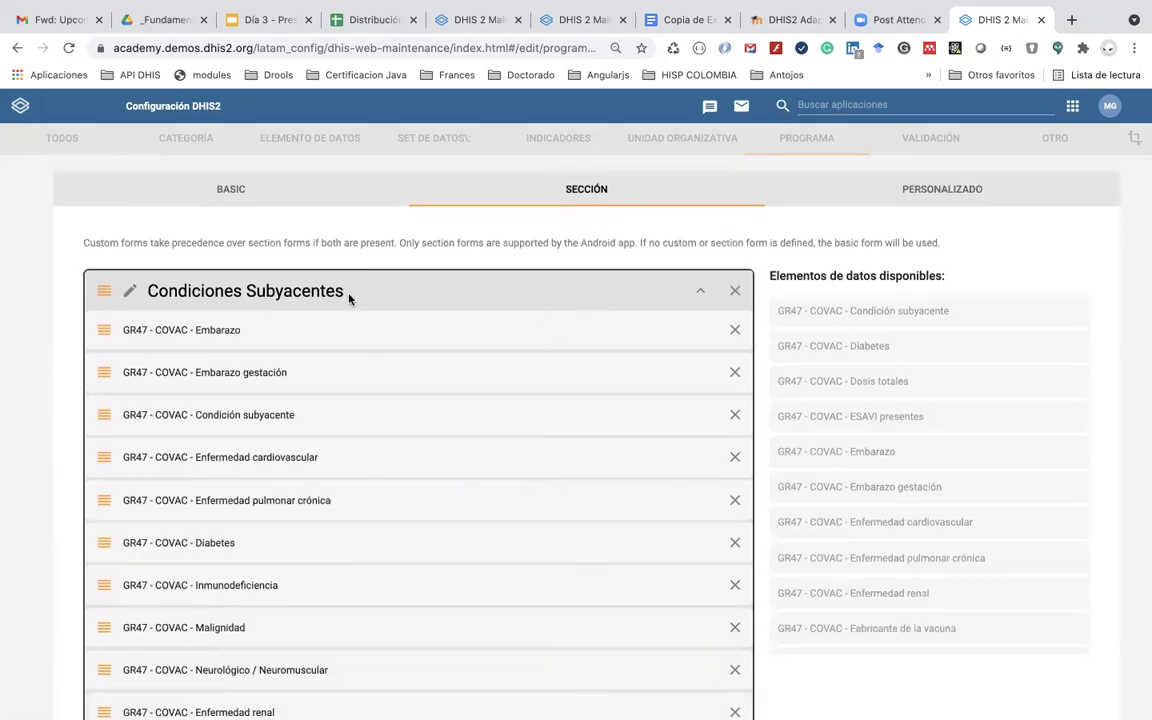
pyautogui.scroll(-8, 349, 298)
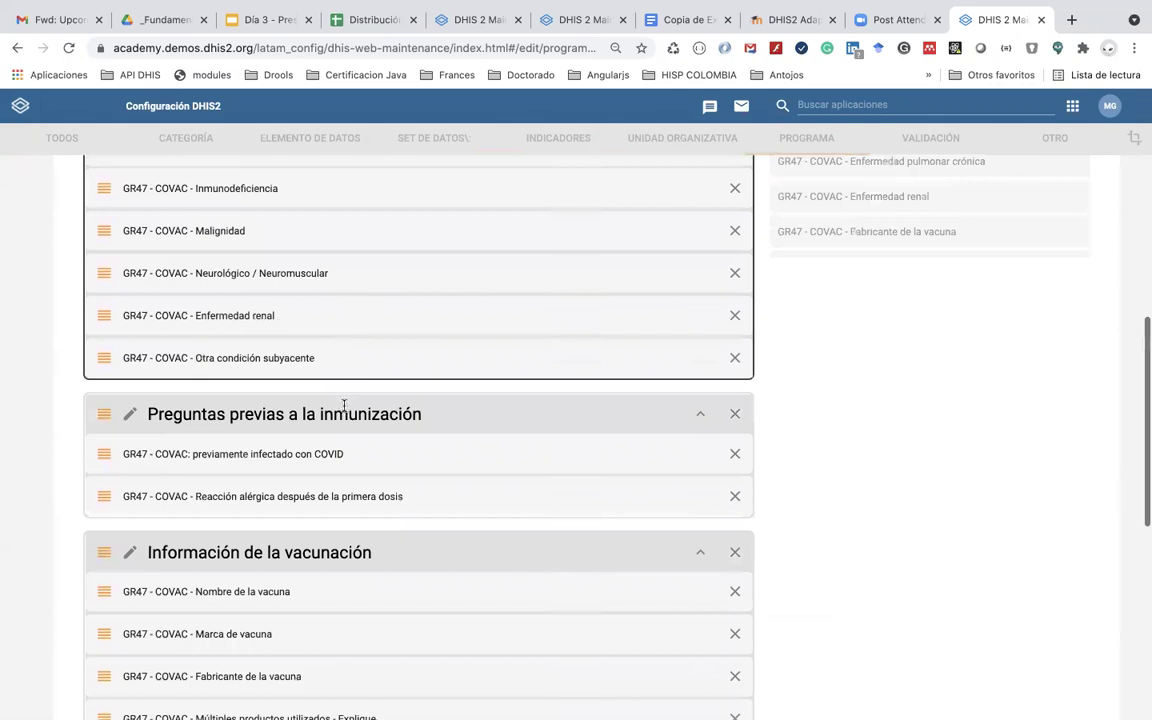
pyautogui.scroll(-4, 349, 413)
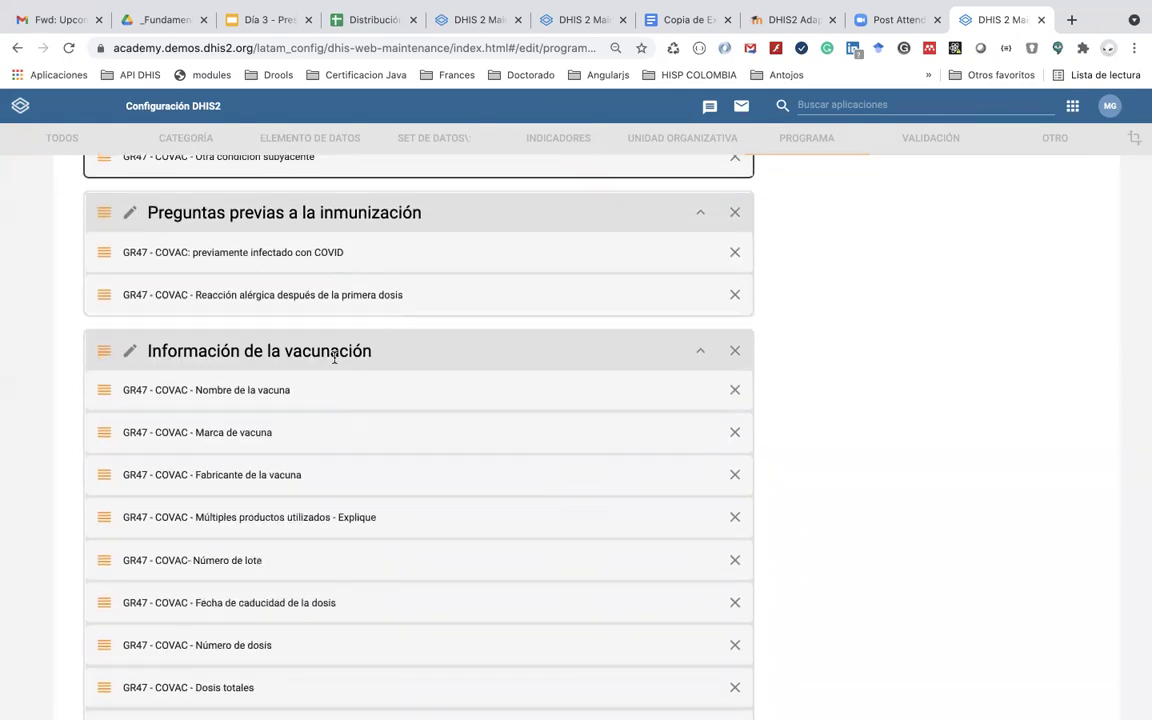
pyautogui.scroll(-7, 334, 356)
pyautogui.scroll(10, 336, 360)
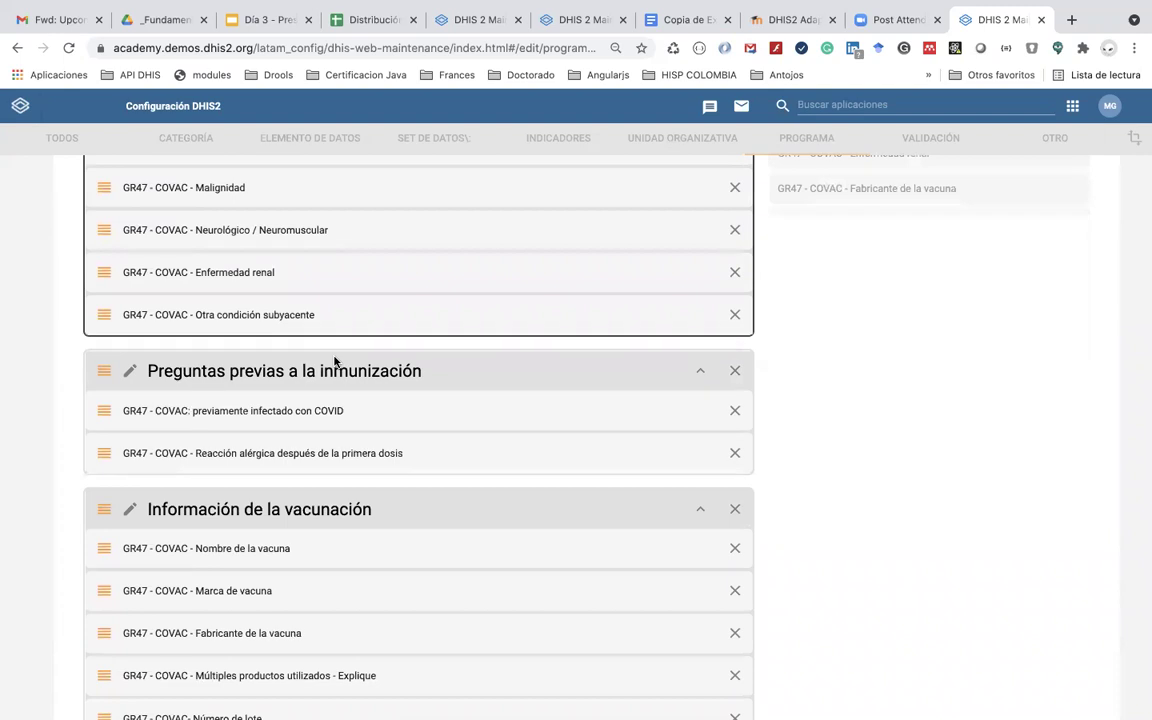
pyautogui.scroll(3, 340, 368)
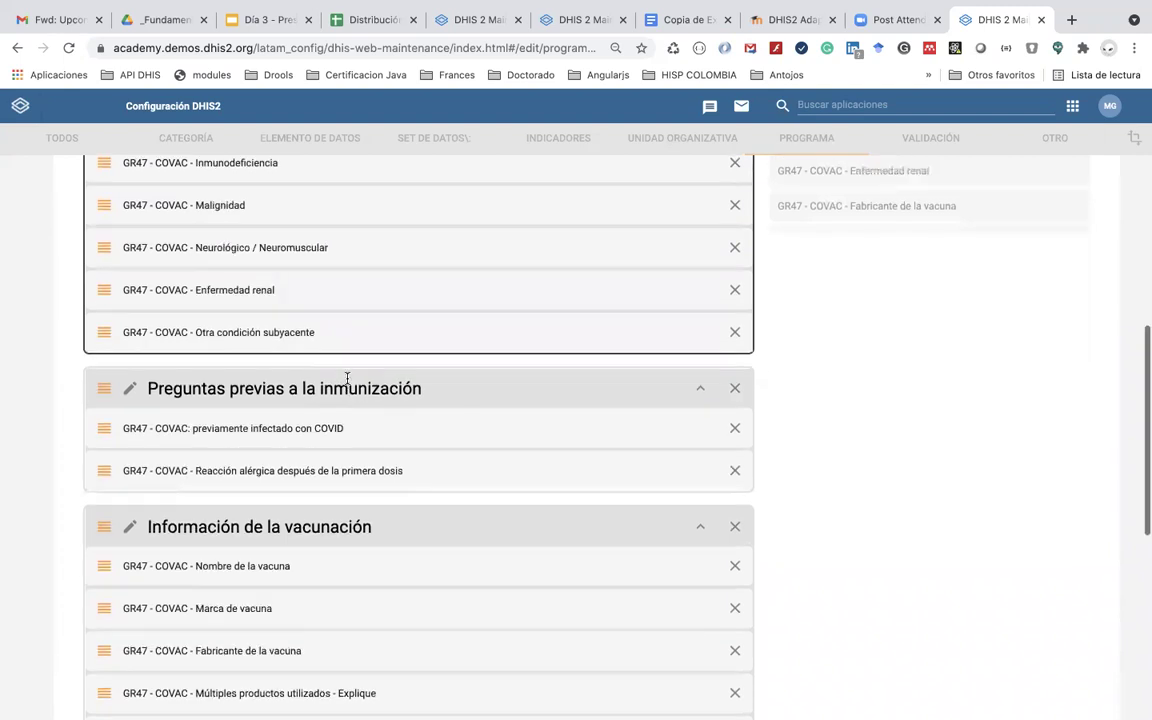
pyautogui.scroll(5, 347, 380)
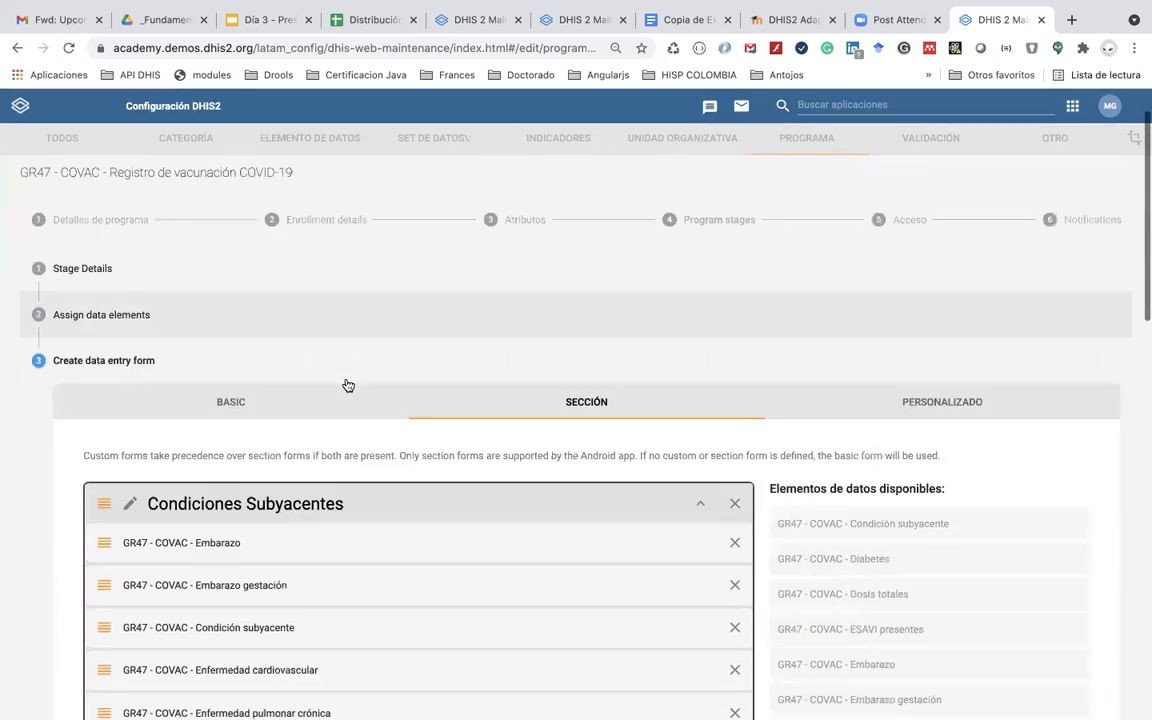
pyautogui.scroll(-12, 325, 262)
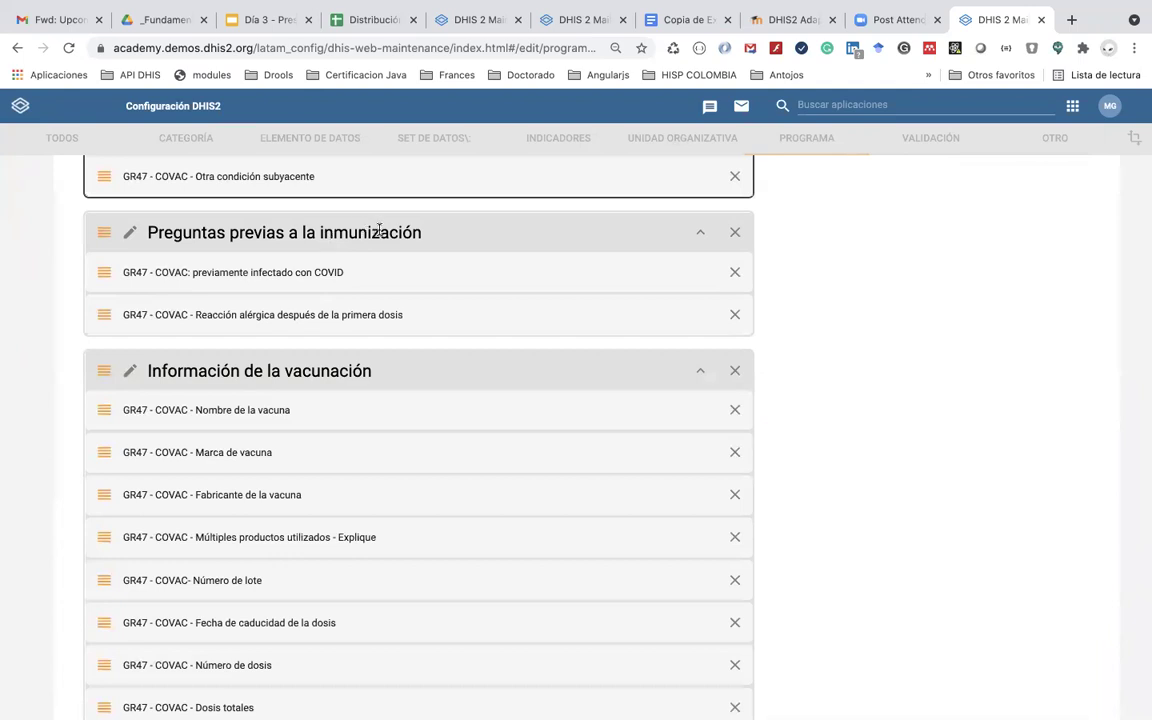
pyautogui.click(424, 242)
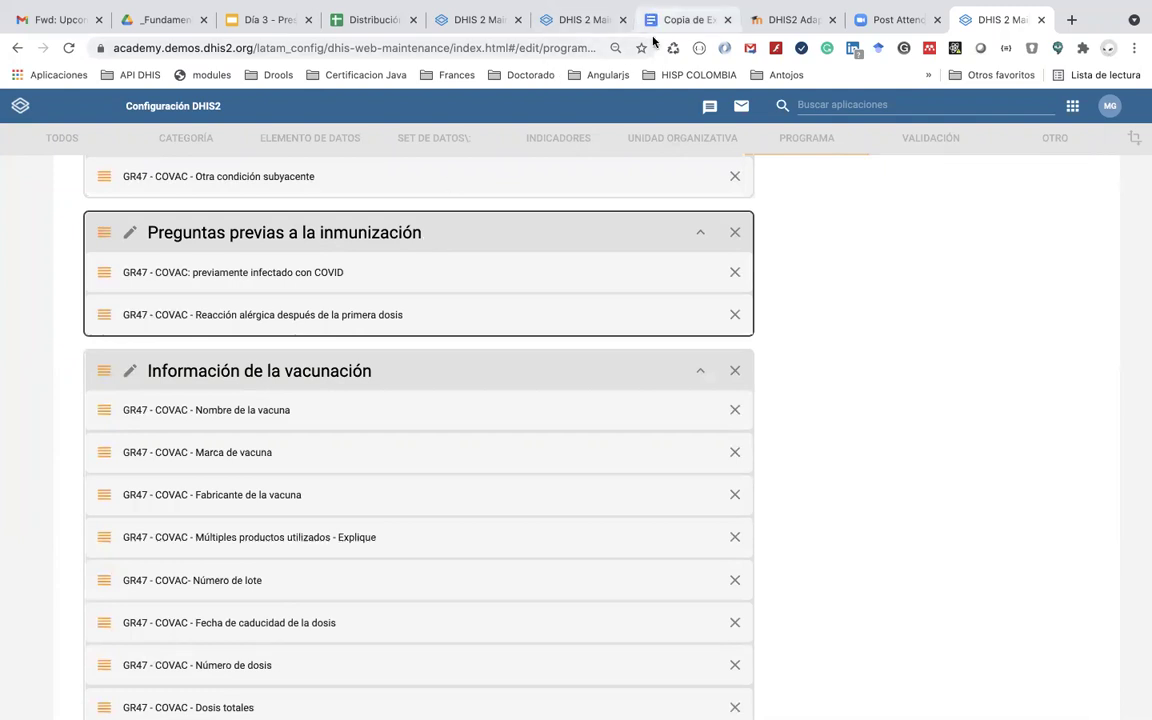
pyautogui.click(680, 19)
# Step: Review the Part II consent list in 'Copia de Example COVID FORM', then return to the GR47 section form
pyautogui.scroll(15, 589, 353)
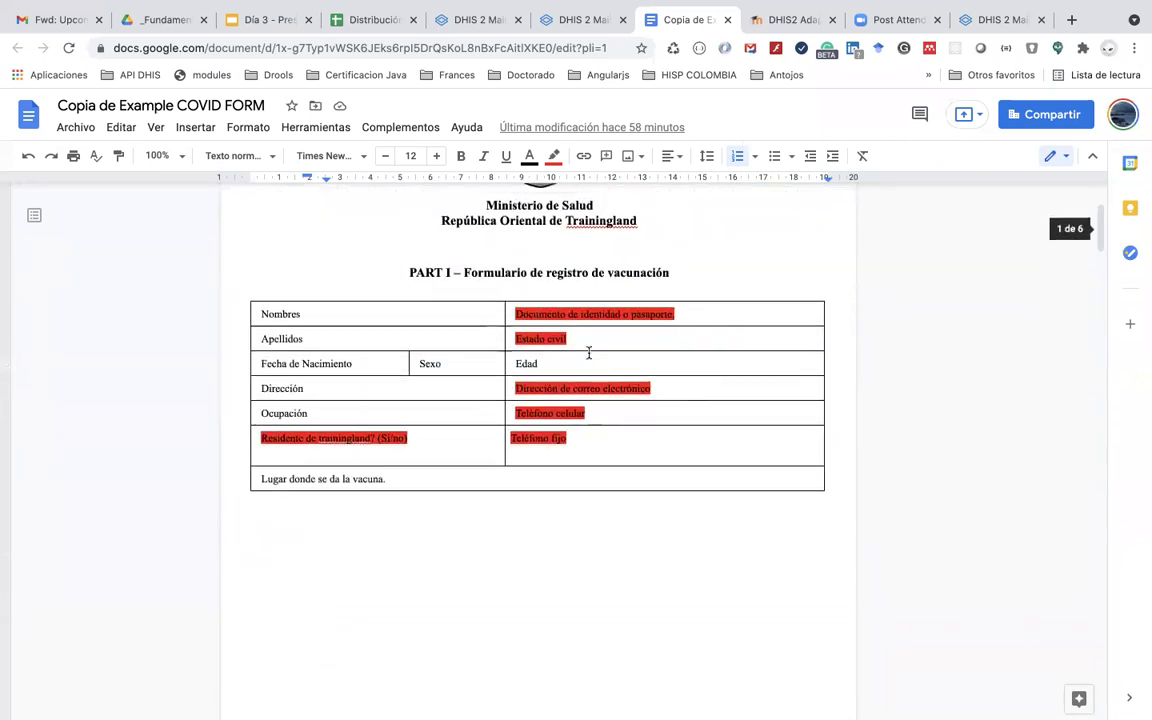
pyautogui.scroll(-15, 589, 353)
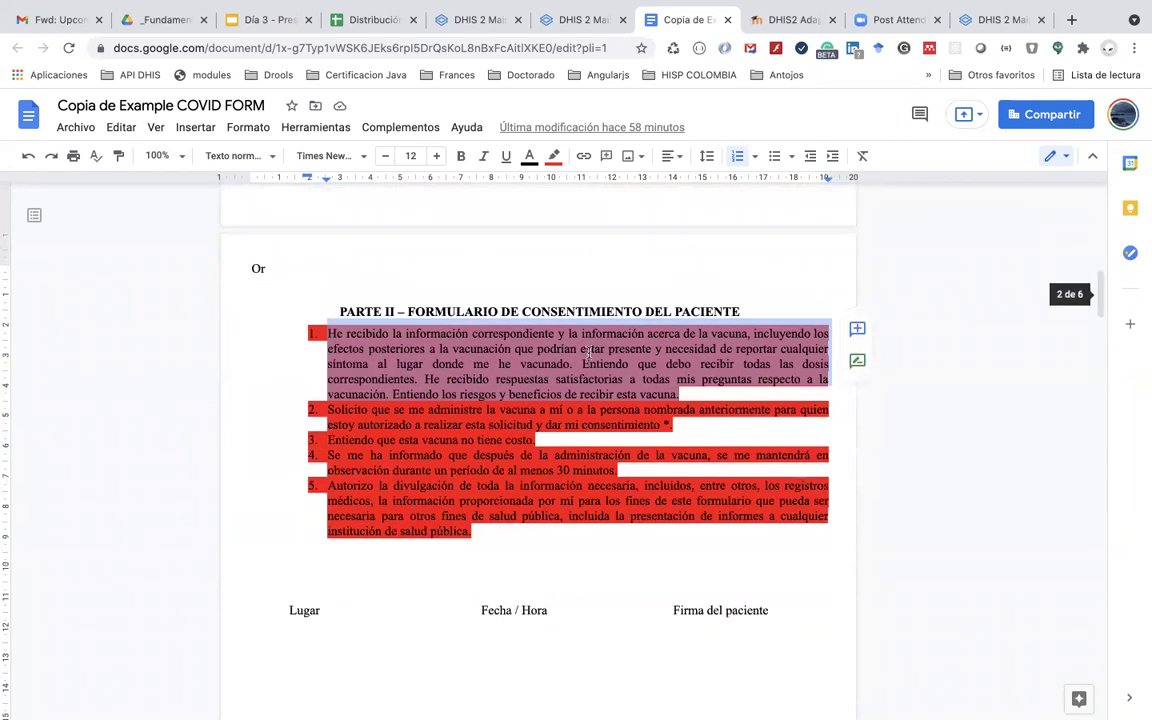
pyautogui.scroll(-10, 589, 353)
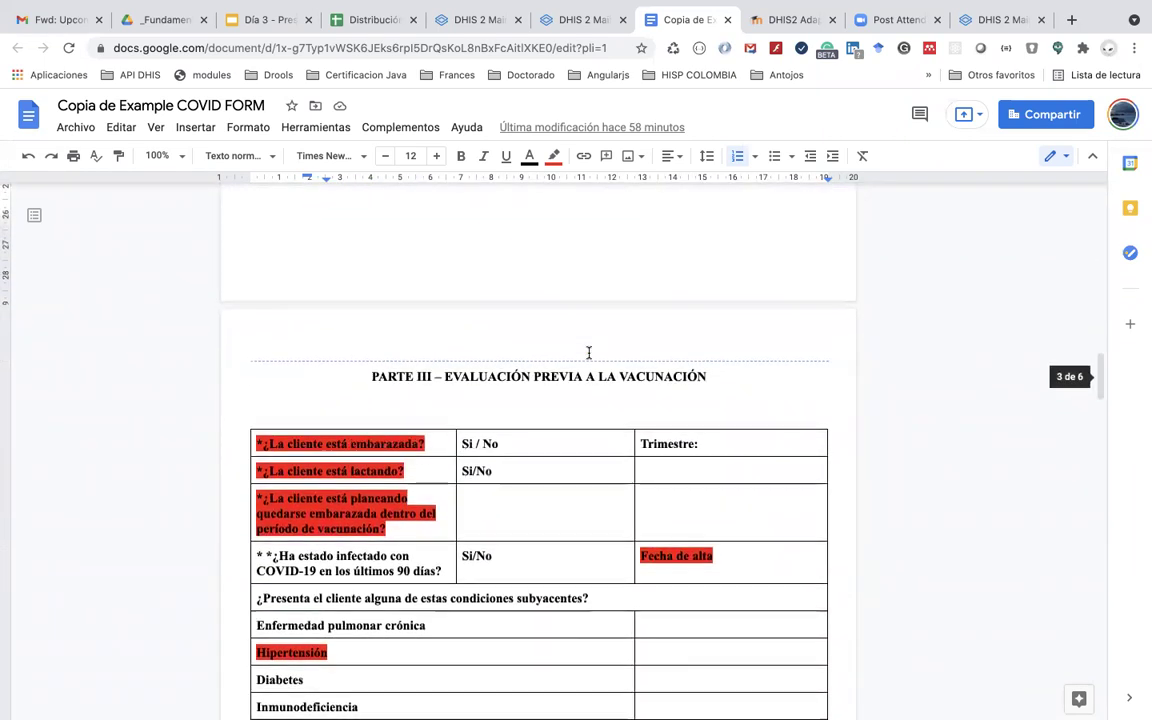
pyautogui.scroll(-3, 589, 353)
pyautogui.scroll(7, 527, 573)
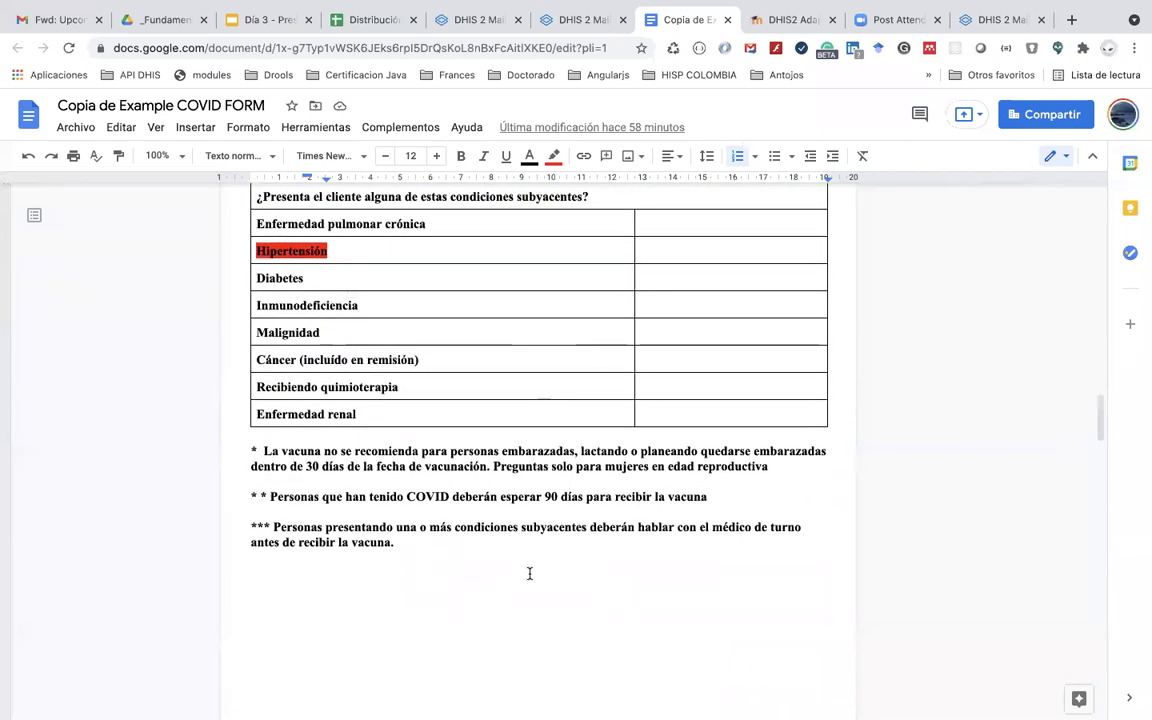
pyautogui.scroll(8, 529, 573)
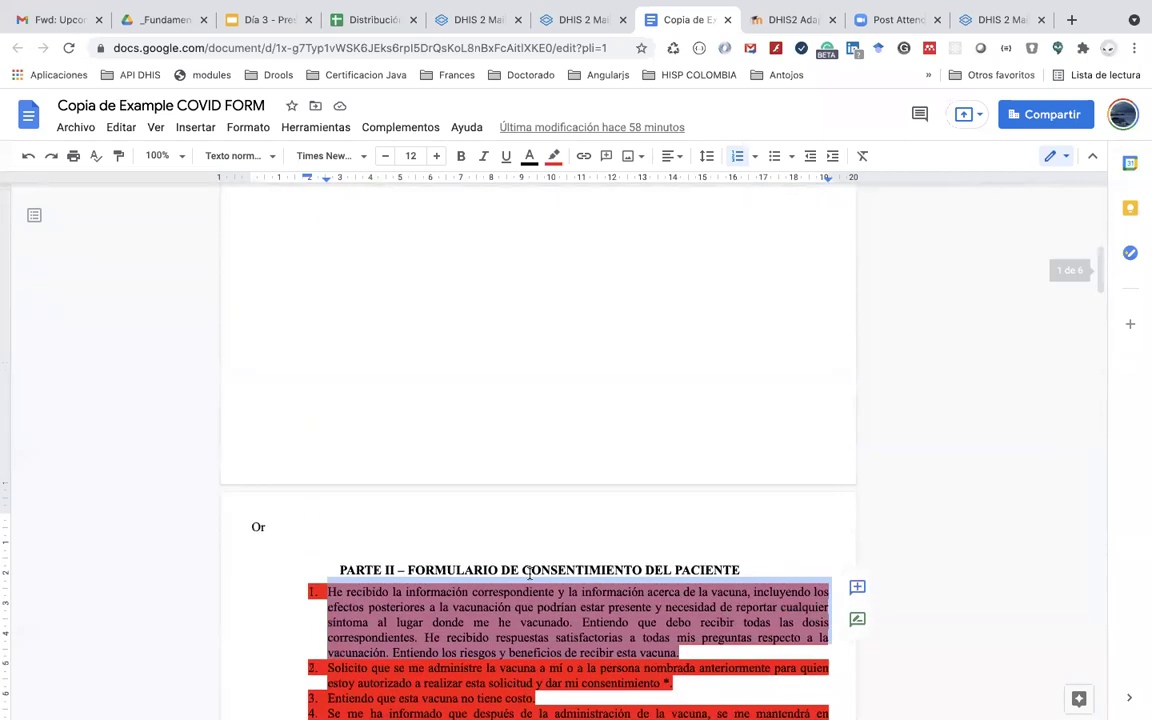
pyautogui.scroll(-4, 530, 573)
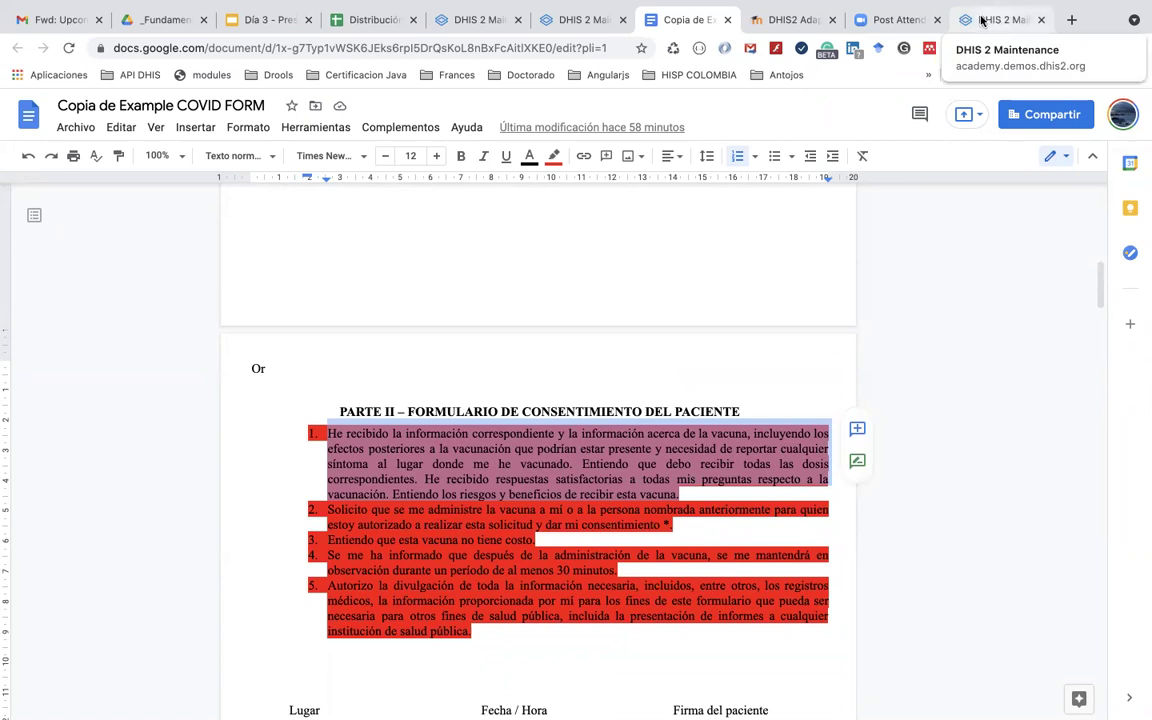
pyautogui.click(995, 20)
pyautogui.scroll(5, 478, 382)
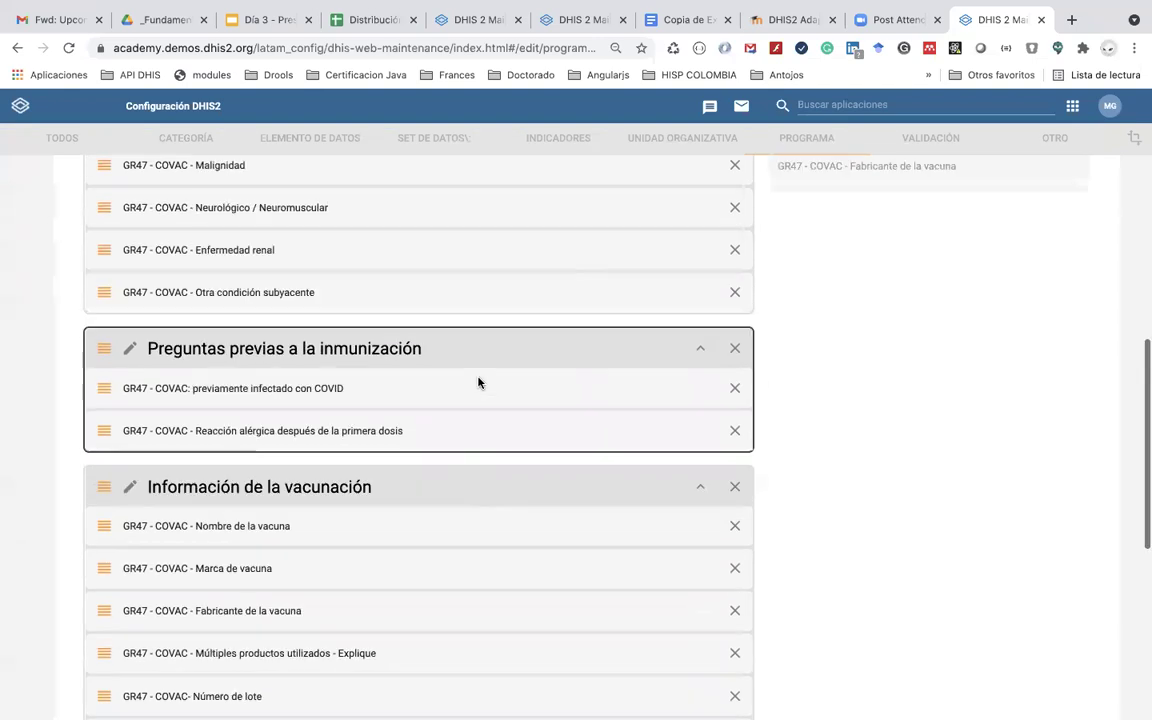
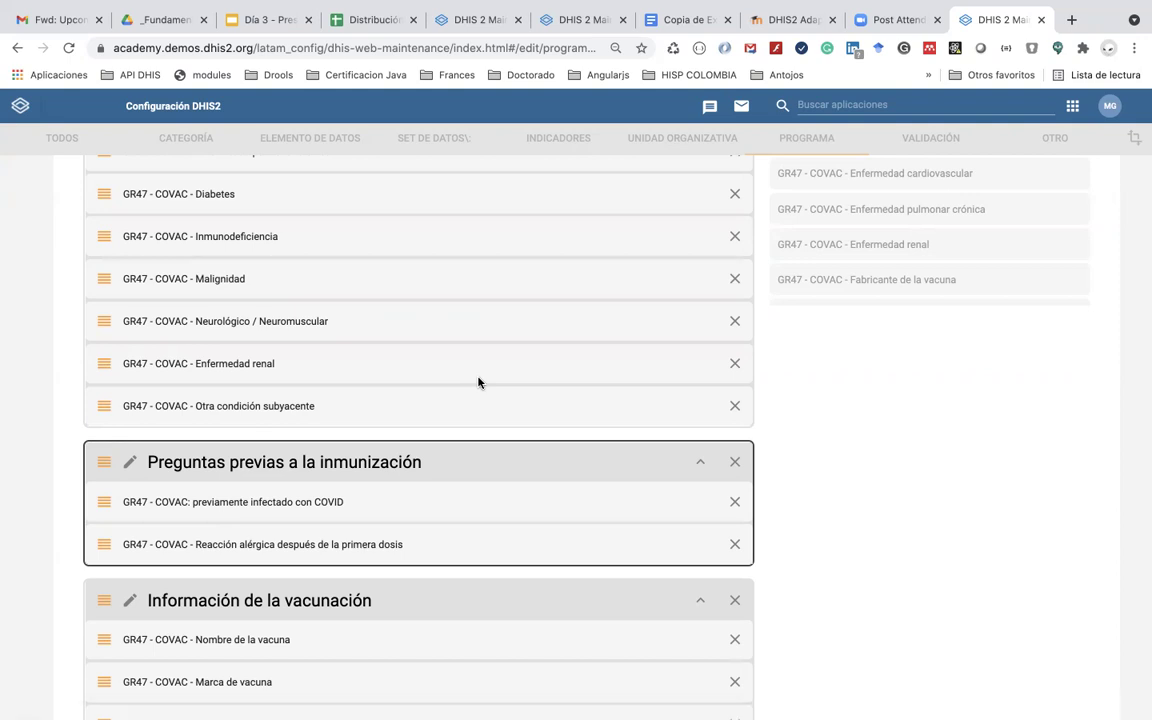
# Step: Add the 'He recibido la información…' element to the Preguntas previas a la inmunización section
pyautogui.scroll(-3, 849, 263)
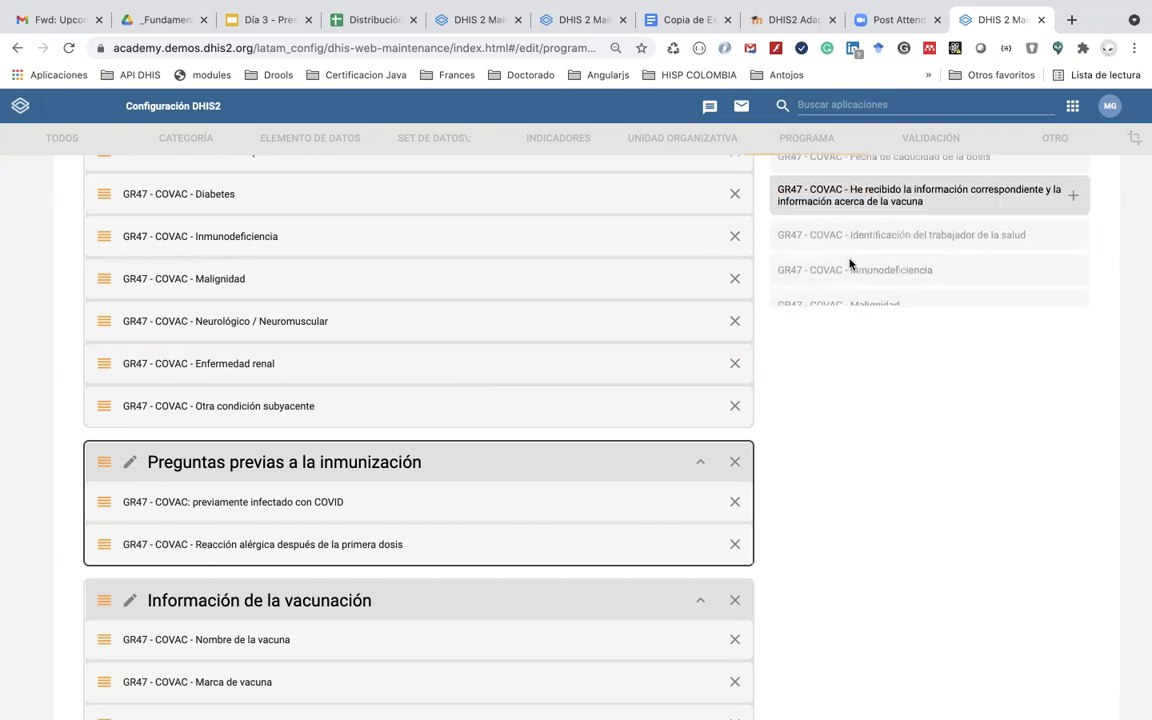
pyautogui.scroll(1, 849, 263)
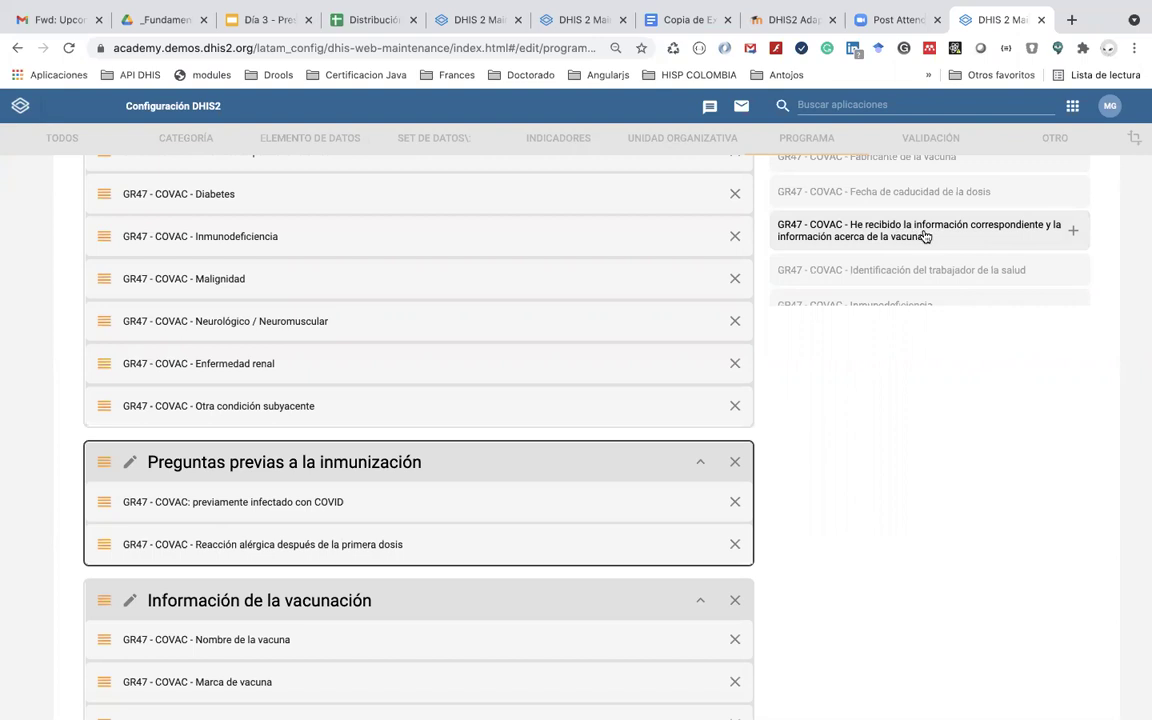
pyautogui.click(910, 234)
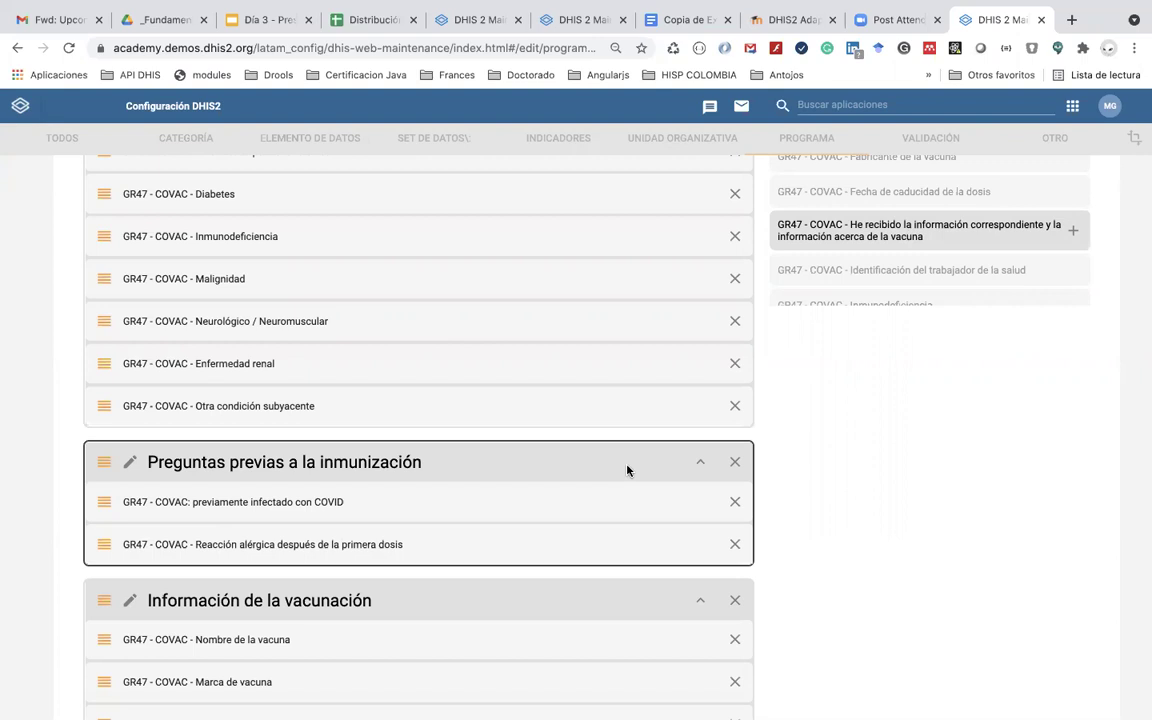
pyautogui.scroll(2, 606, 461)
pyautogui.scroll(-2, 606, 461)
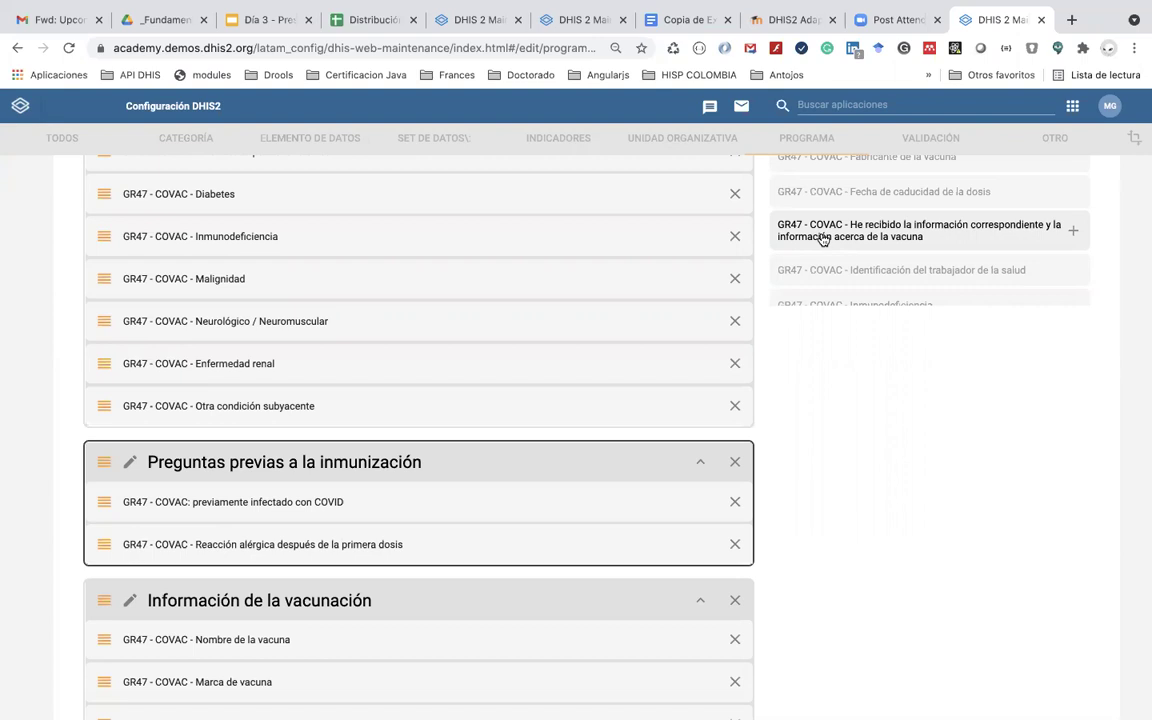
pyautogui.click(822, 238)
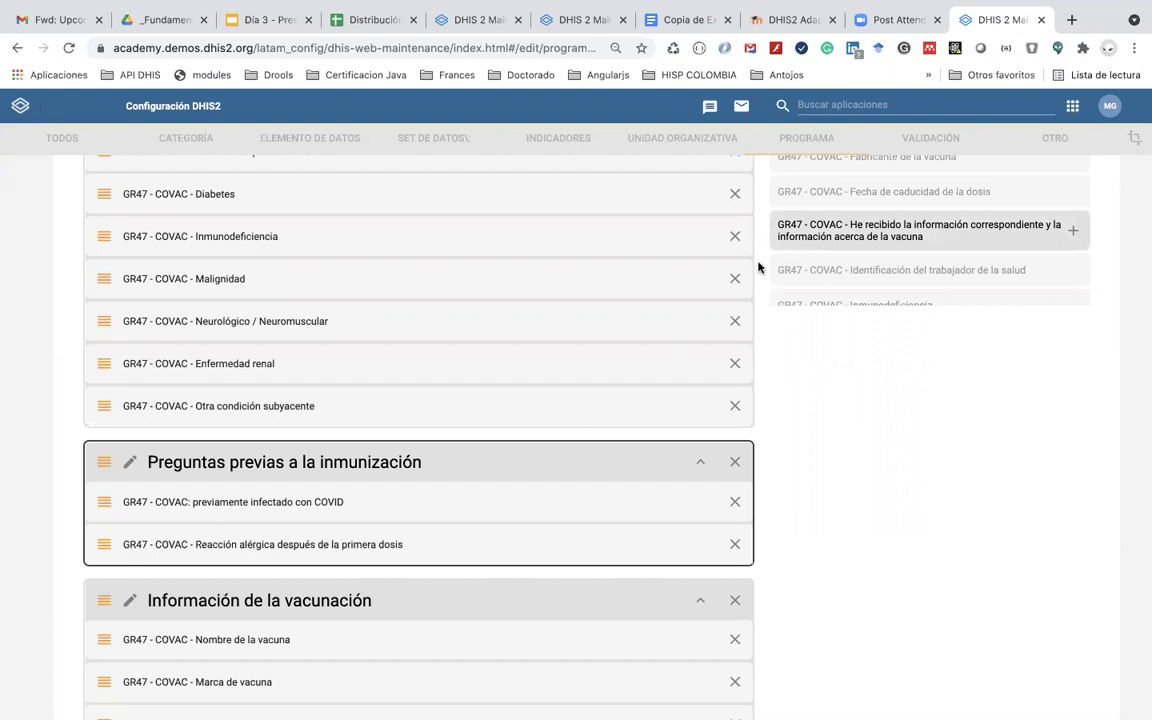
pyautogui.doubleClick(809, 232)
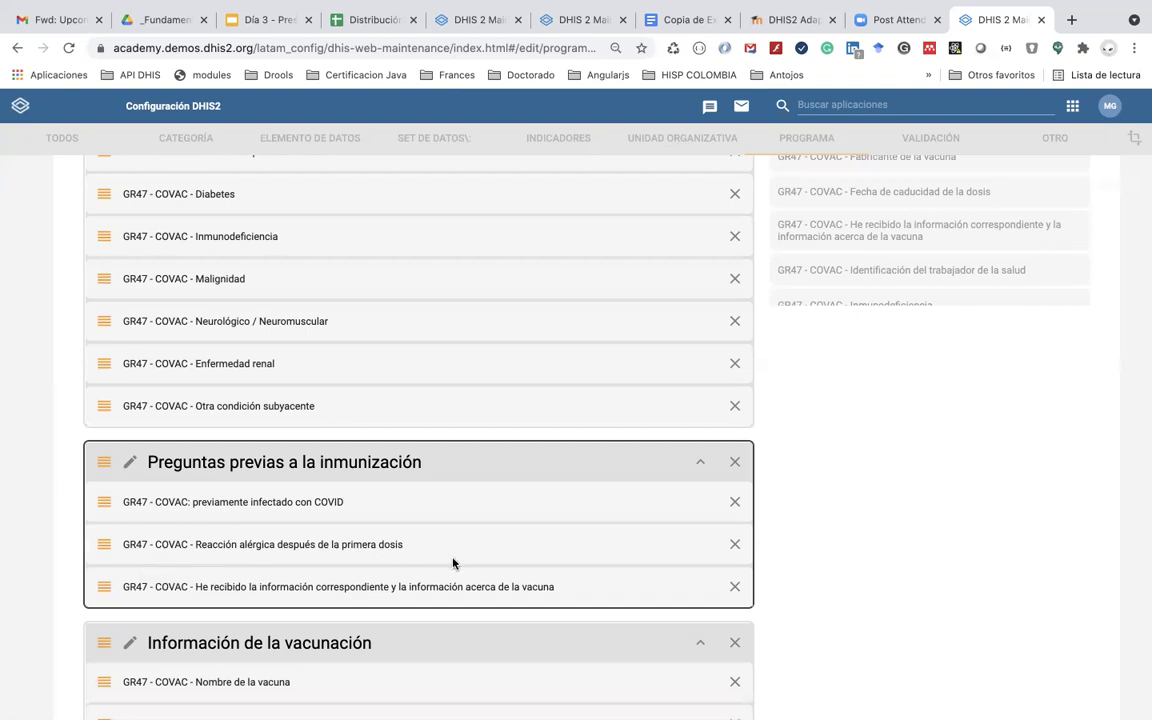
# Step: Apply the stage update and save the COVID-19 vaccination program
pyautogui.scroll(-1, 452, 563)
pyautogui.scroll(1, 452, 563)
pyautogui.scroll(-5, 452, 563)
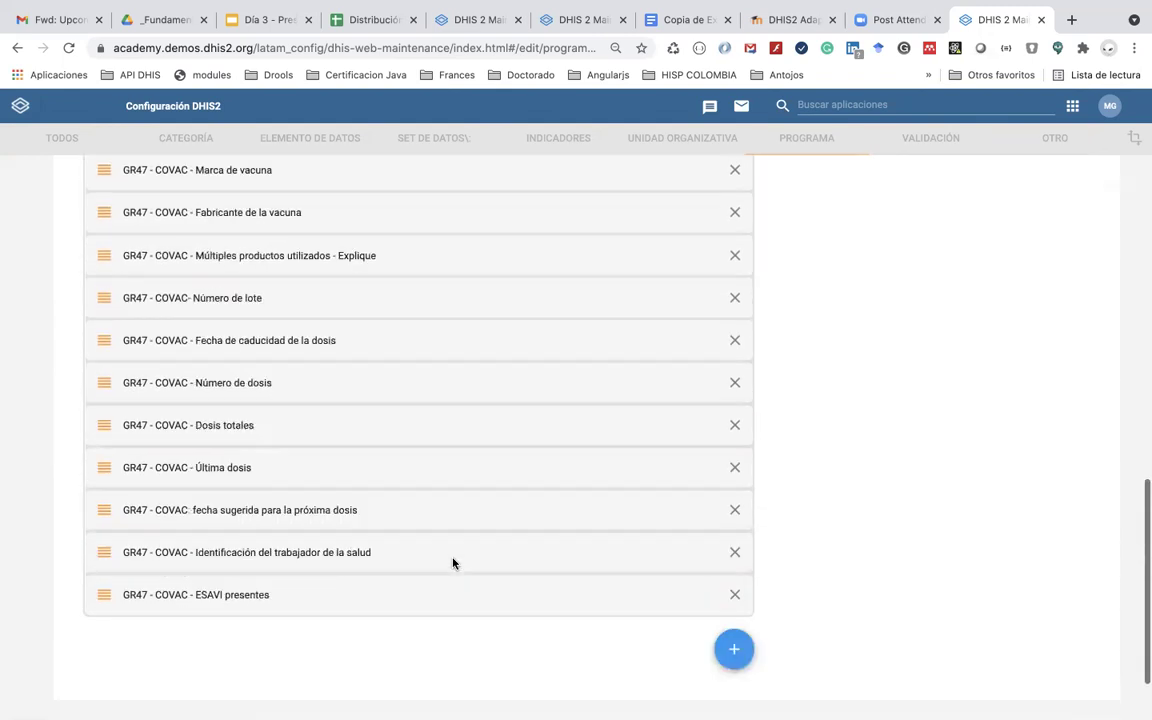
pyautogui.scroll(-2, 452, 563)
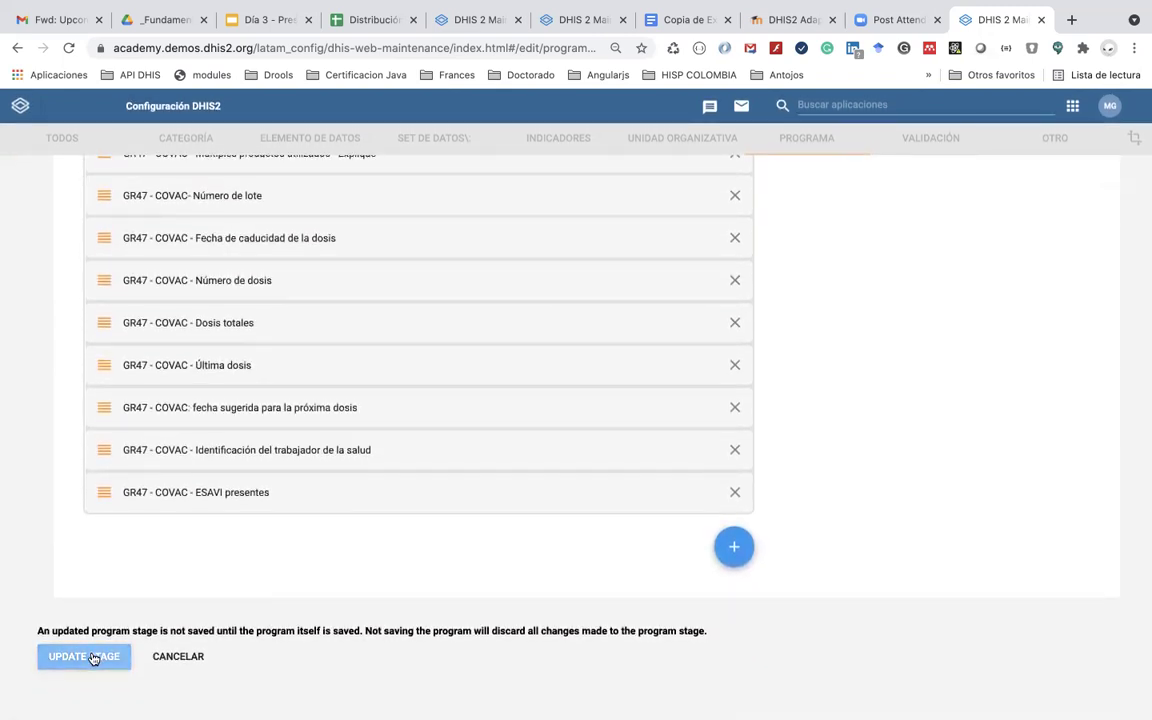
pyautogui.click(93, 658)
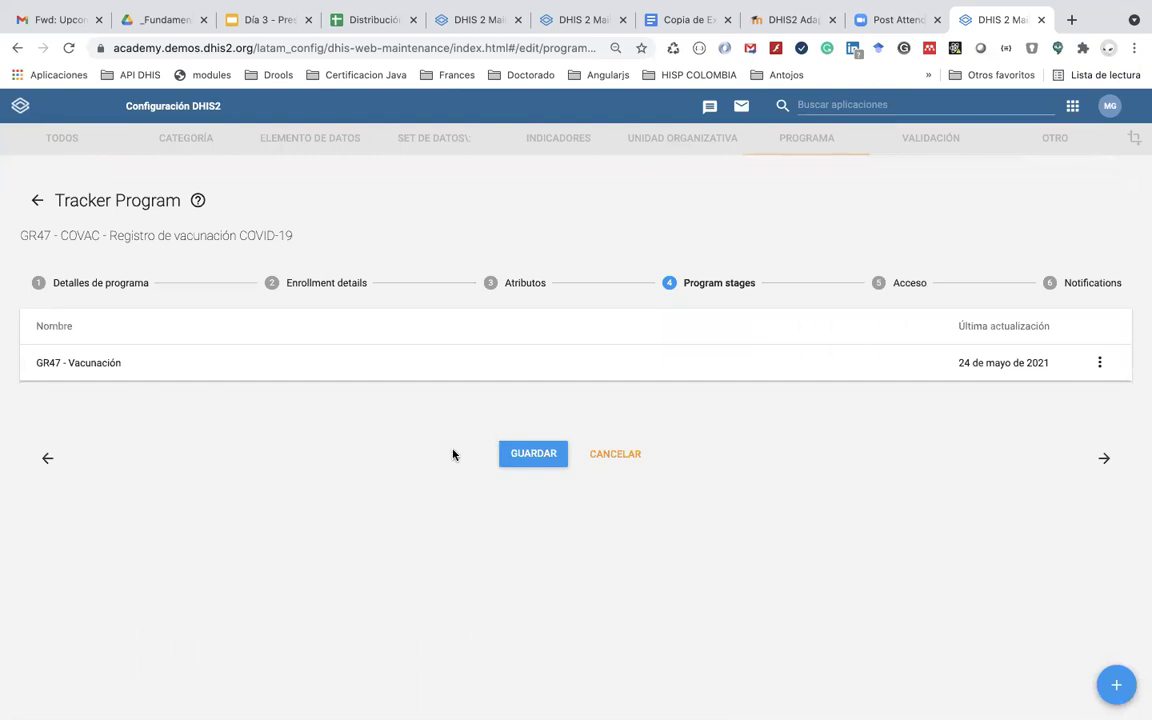
pyautogui.click(532, 453)
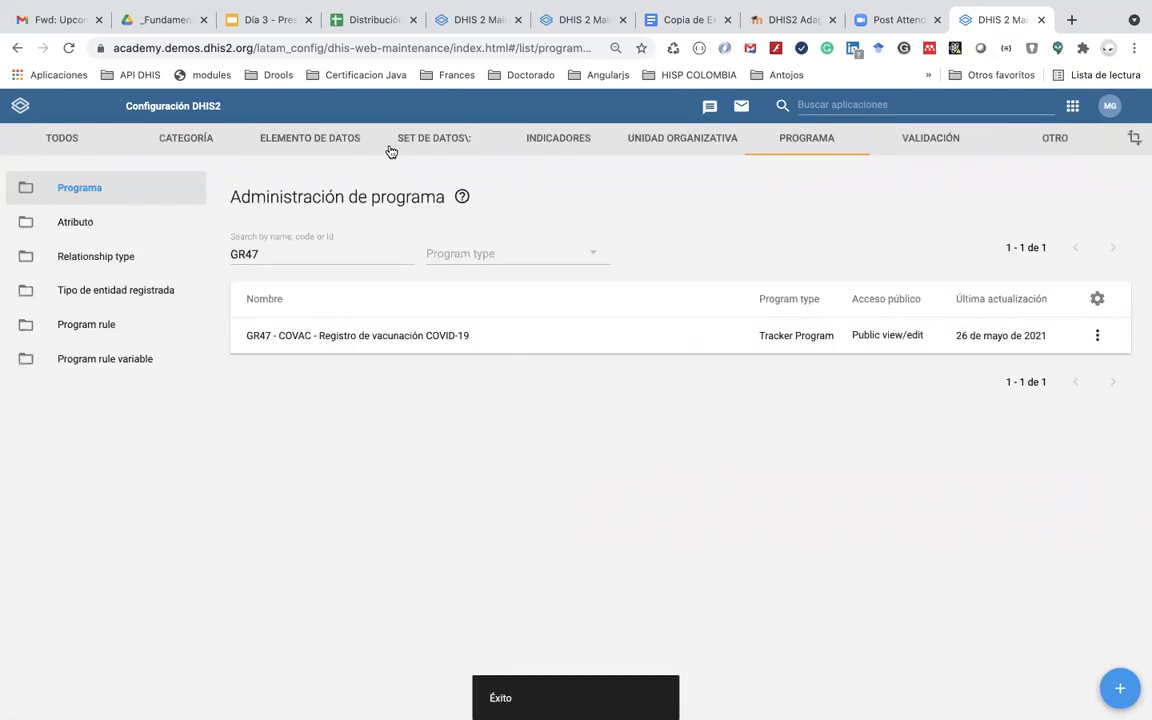
# Step: Filter the Elemento de datos list by GR47
pyautogui.click(345, 140)
pyautogui.click(310, 189)
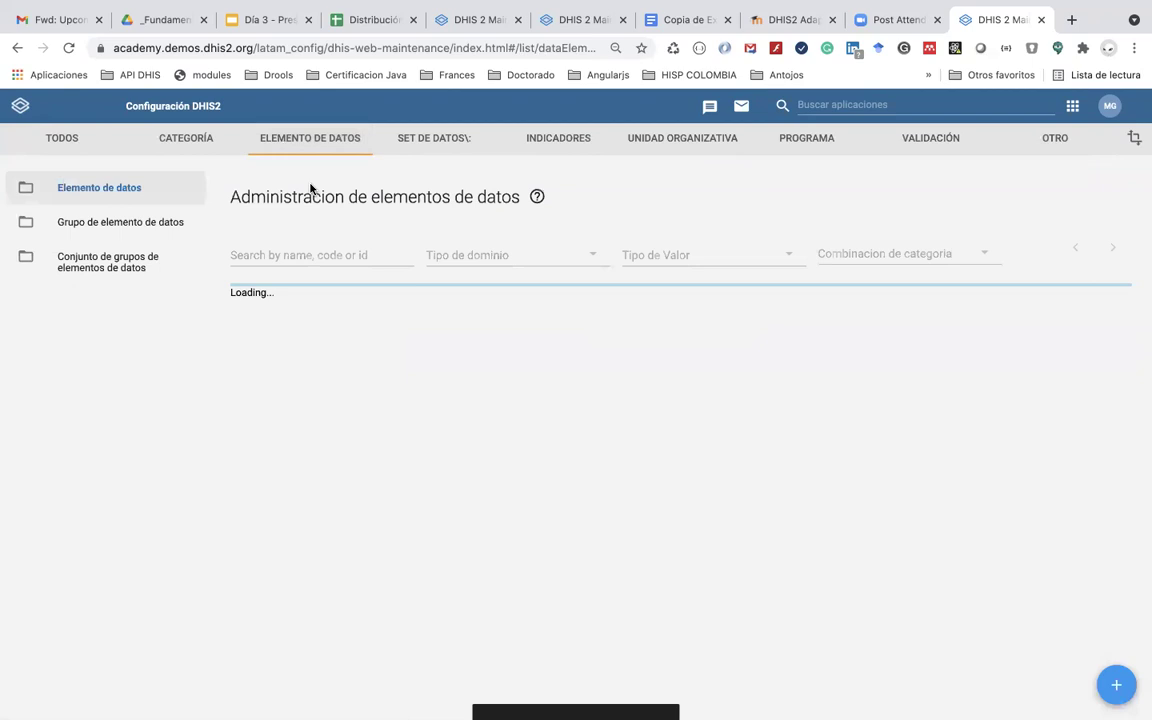
pyautogui.click(301, 250)
pyautogui.write('GR')
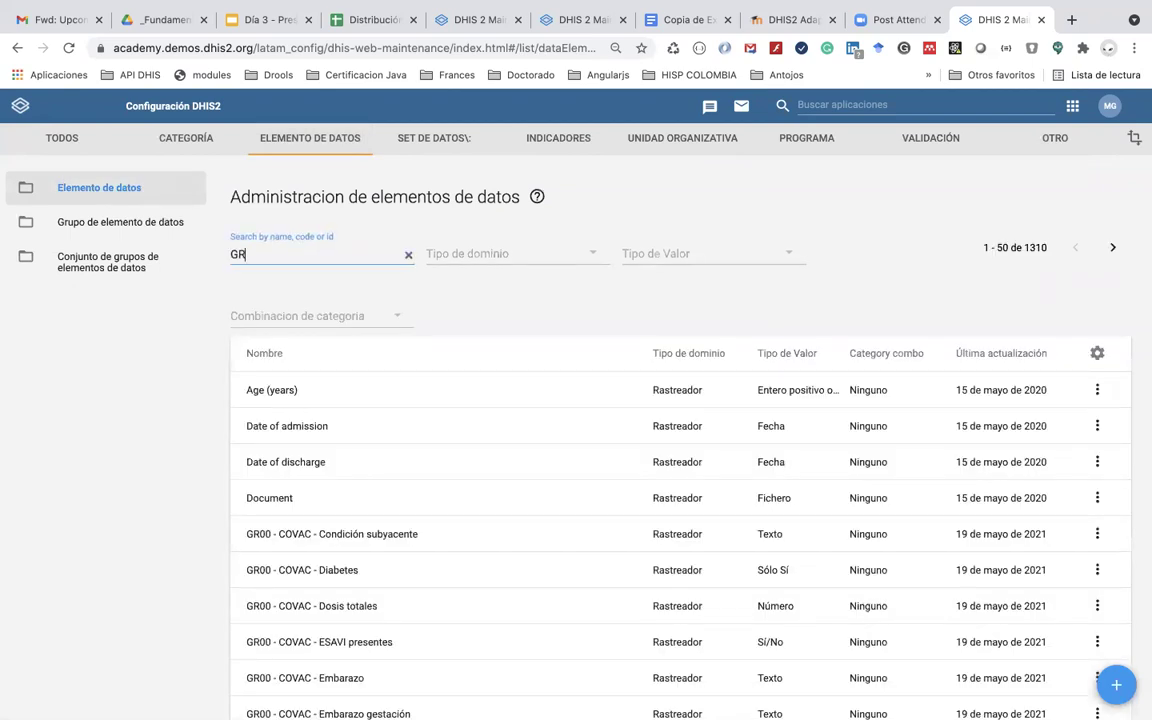
pyautogui.write('47')
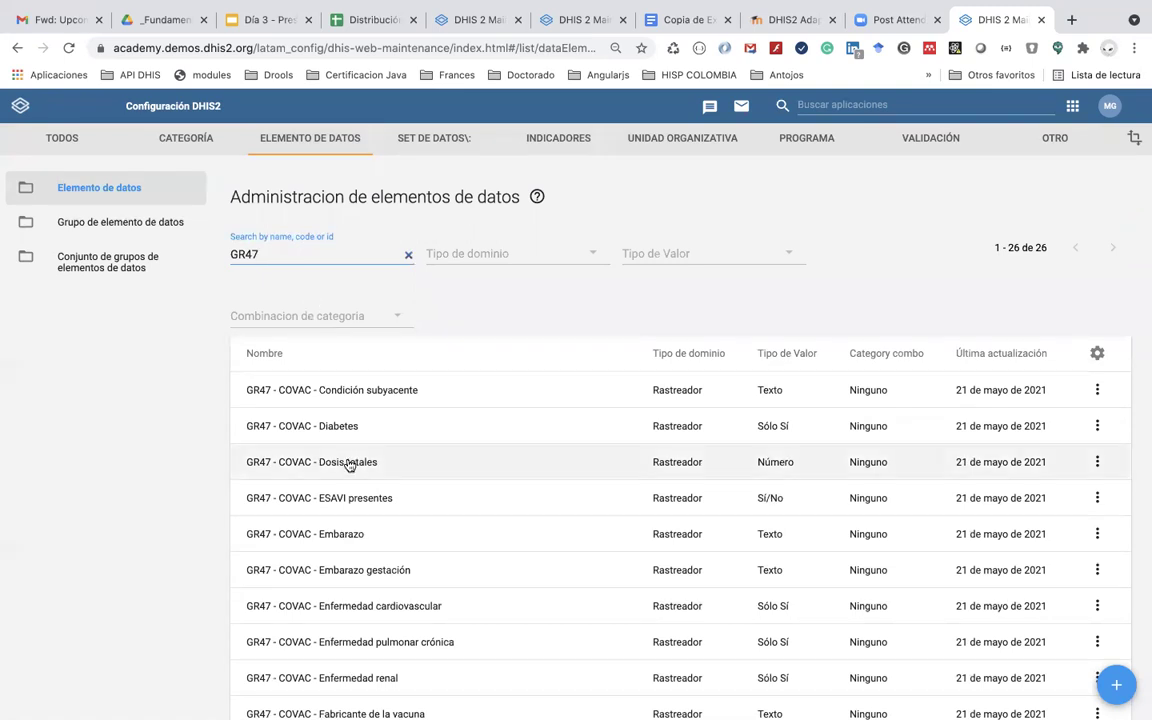
pyautogui.scroll(-5, 349, 465)
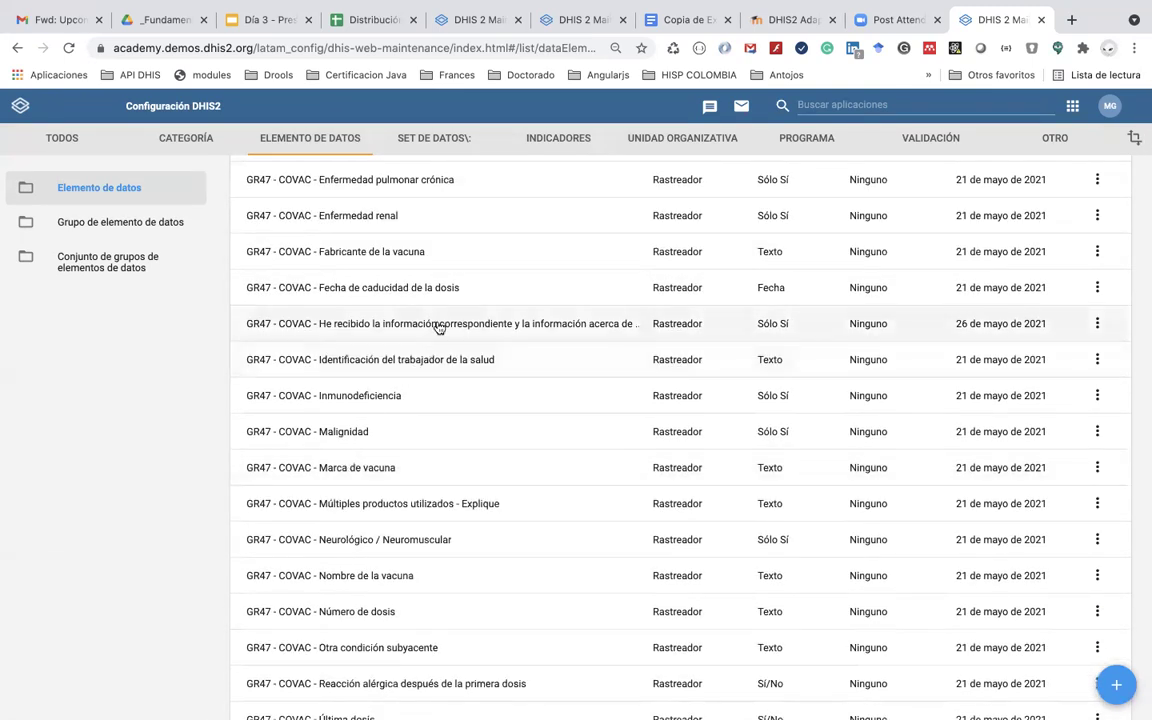
# Step: Review the 'He recibido la información…' data element and save it without changes
pyautogui.click(438, 328)
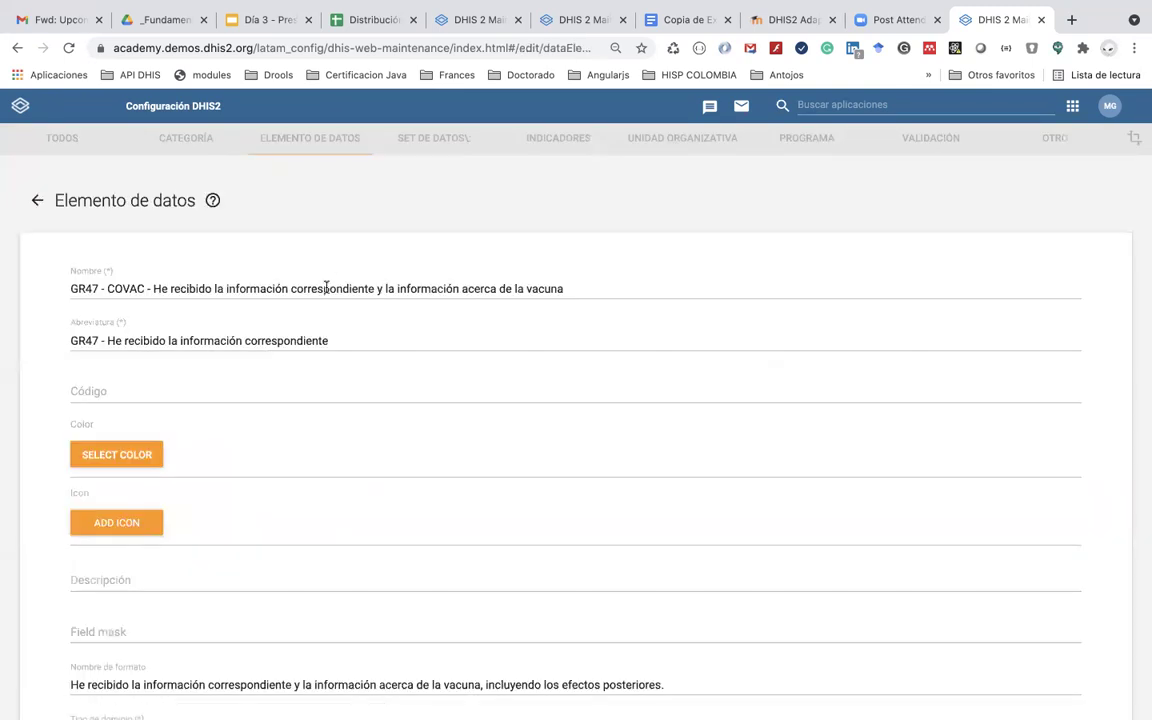
pyautogui.doubleClick(440, 288)
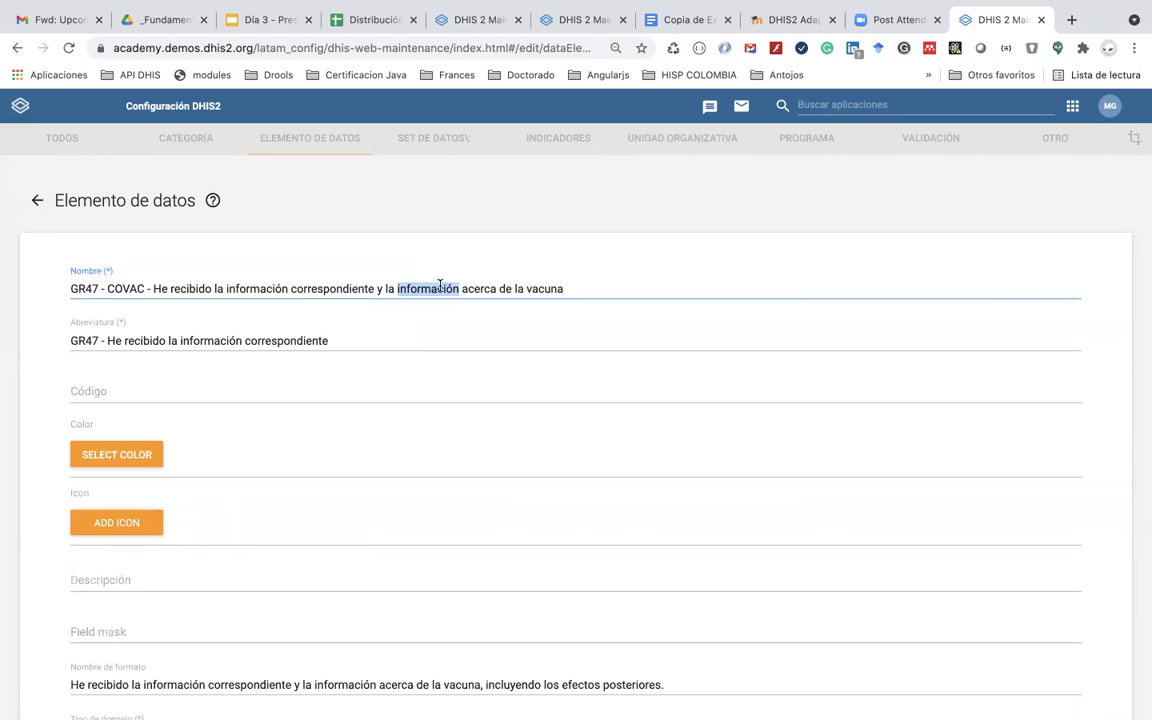
pyautogui.click(352, 365)
pyautogui.scroll(-10, 353, 370)
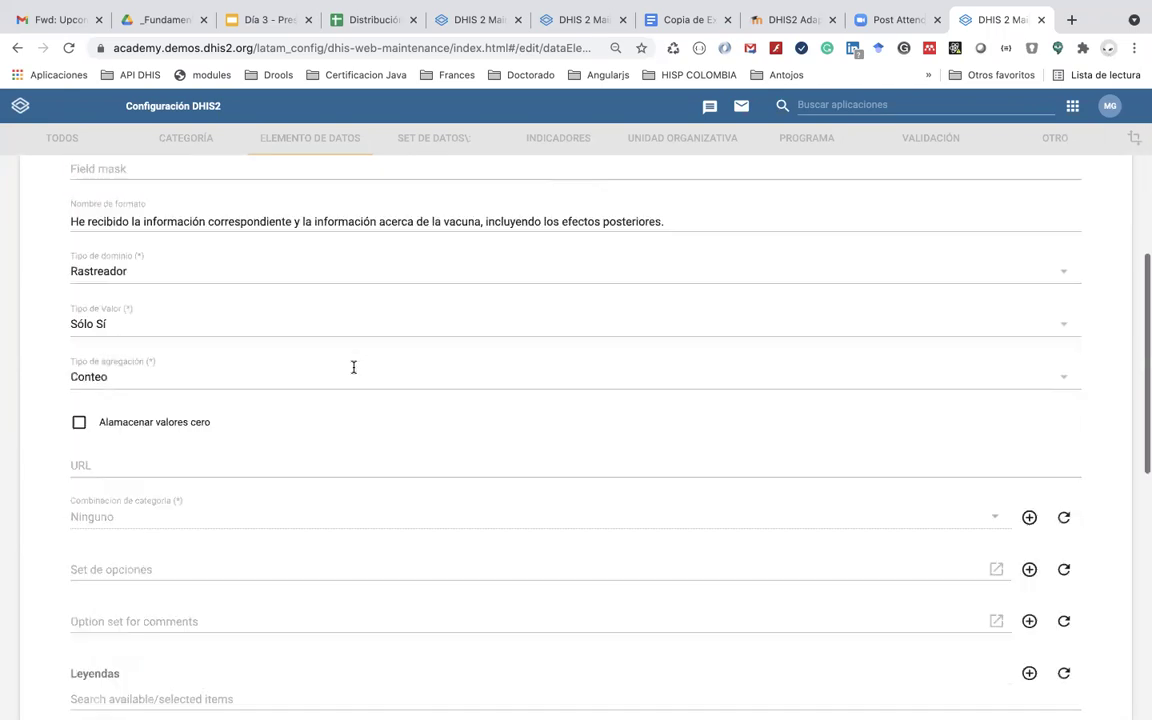
pyautogui.scroll(-5, 340, 380)
pyautogui.click(165, 594)
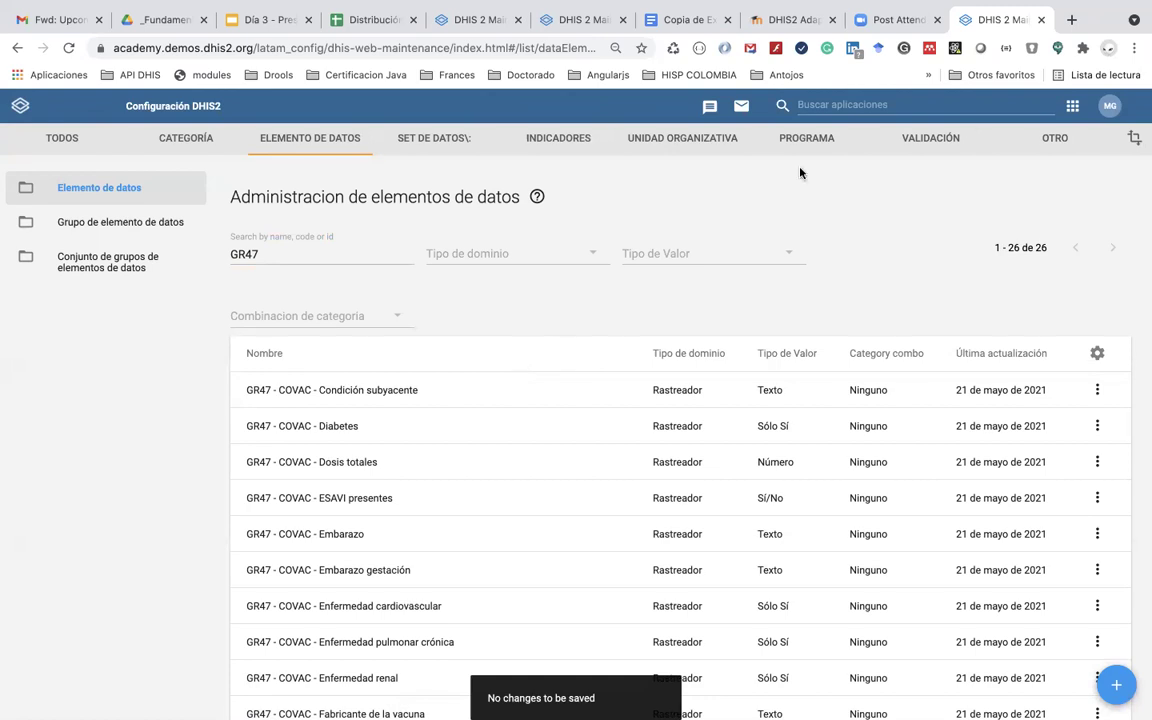
# Step: Clear all stored items in Limpiador de caché, then launch Registro de datos de seguimiento
pyautogui.click(1047, 101)
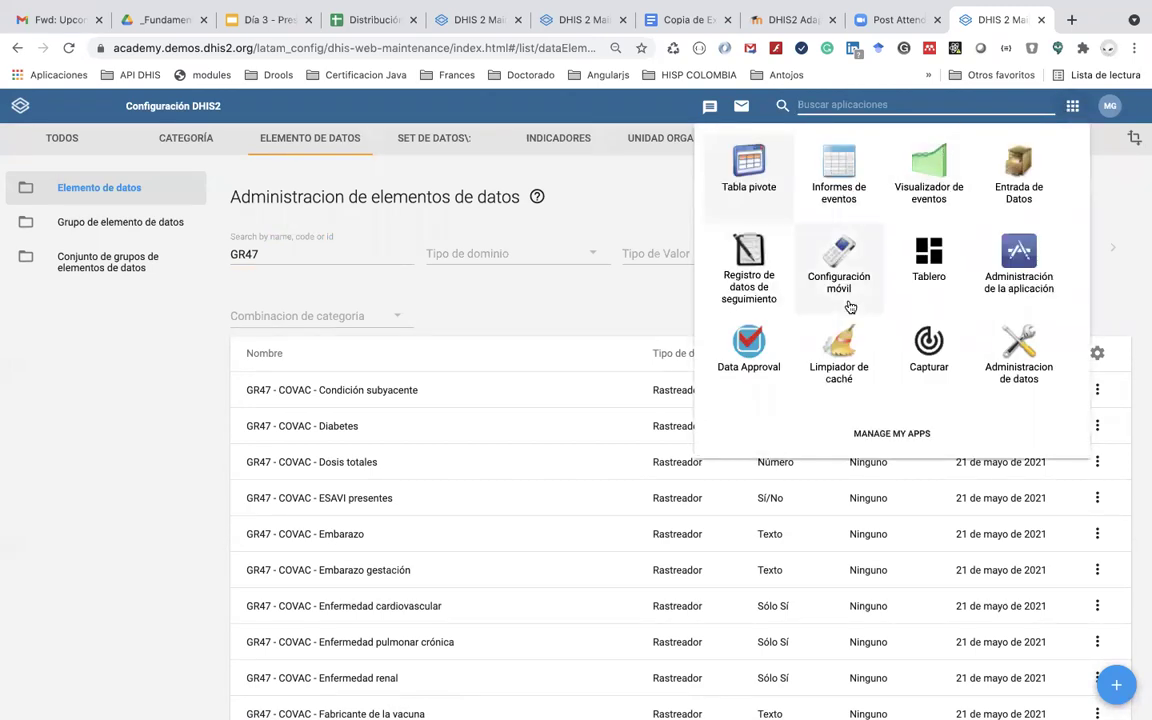
pyautogui.click(846, 343)
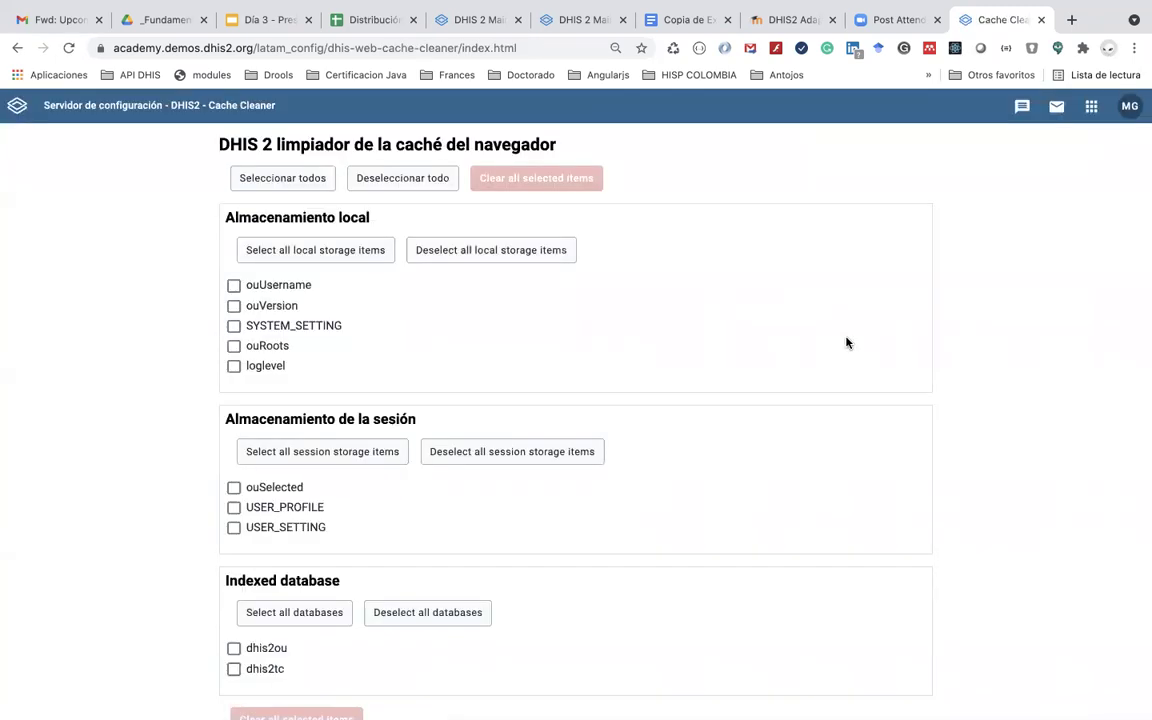
pyautogui.scroll(-1, 846, 343)
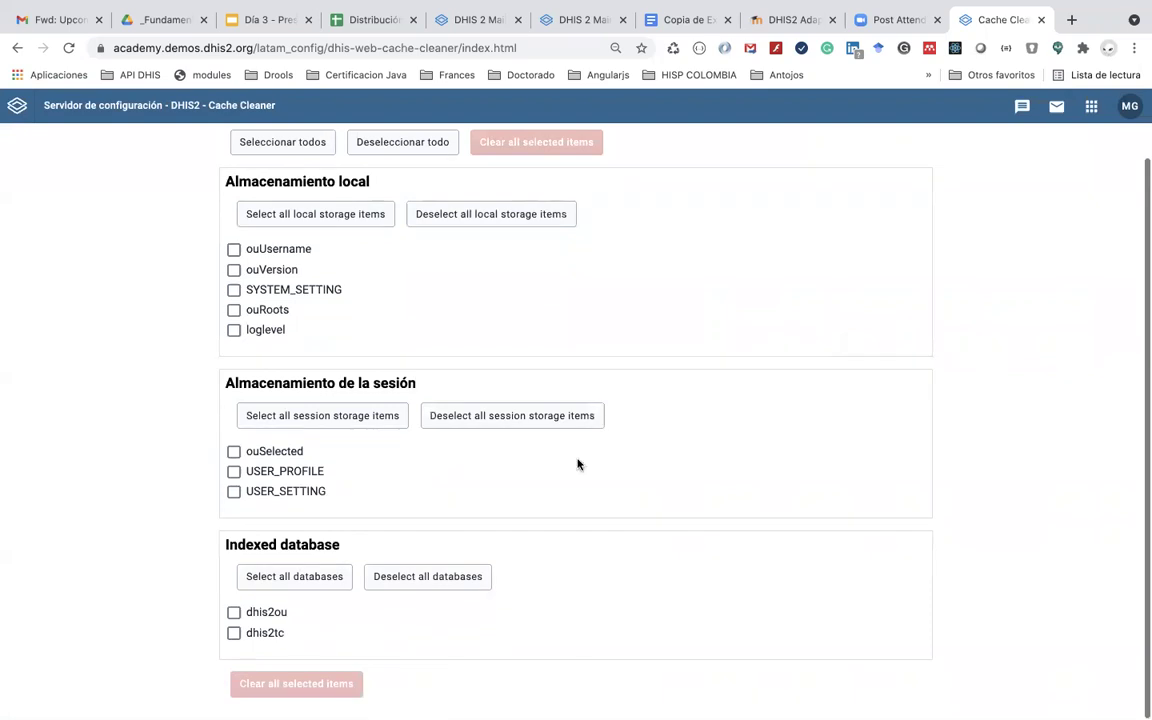
pyautogui.click(282, 145)
pyautogui.click(535, 148)
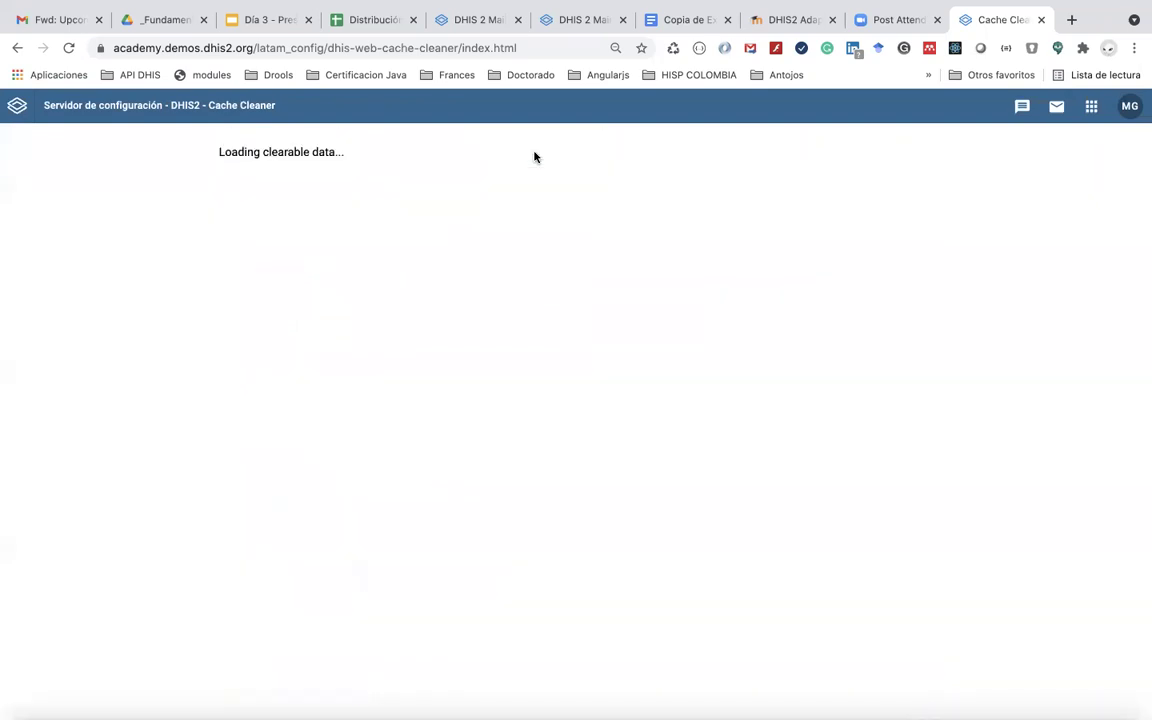
pyautogui.click(1091, 107)
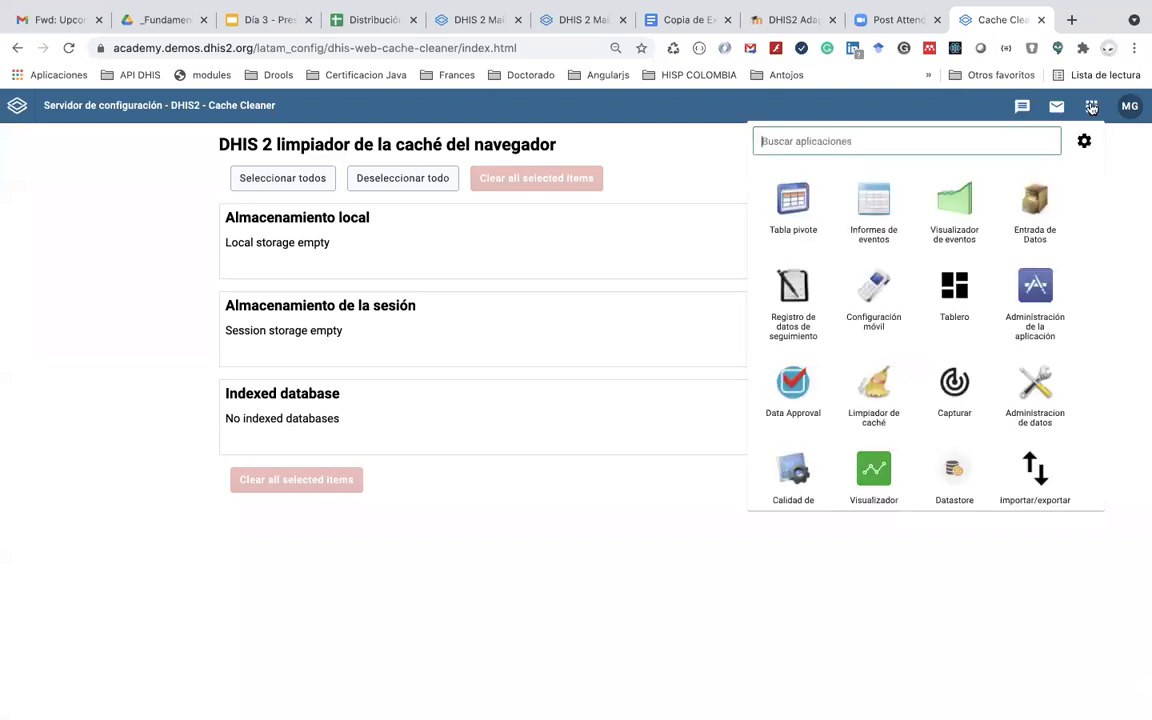
pyautogui.click(795, 287)
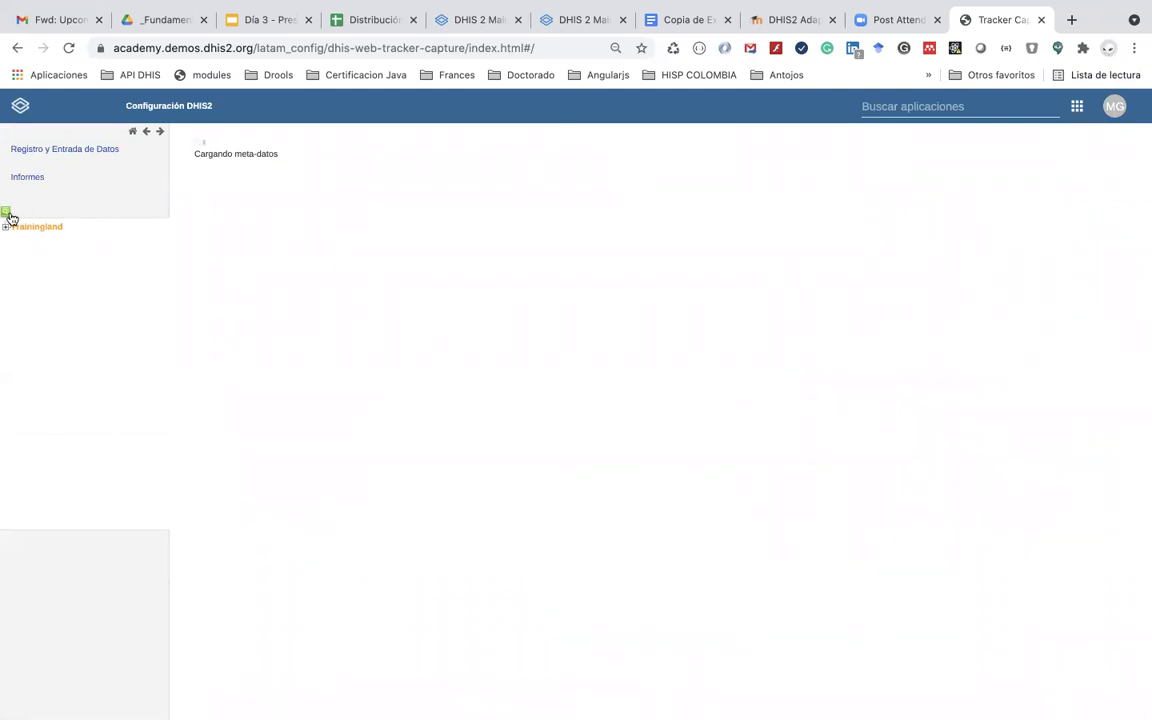
pyautogui.click(6, 213)
pyautogui.write('GR47')
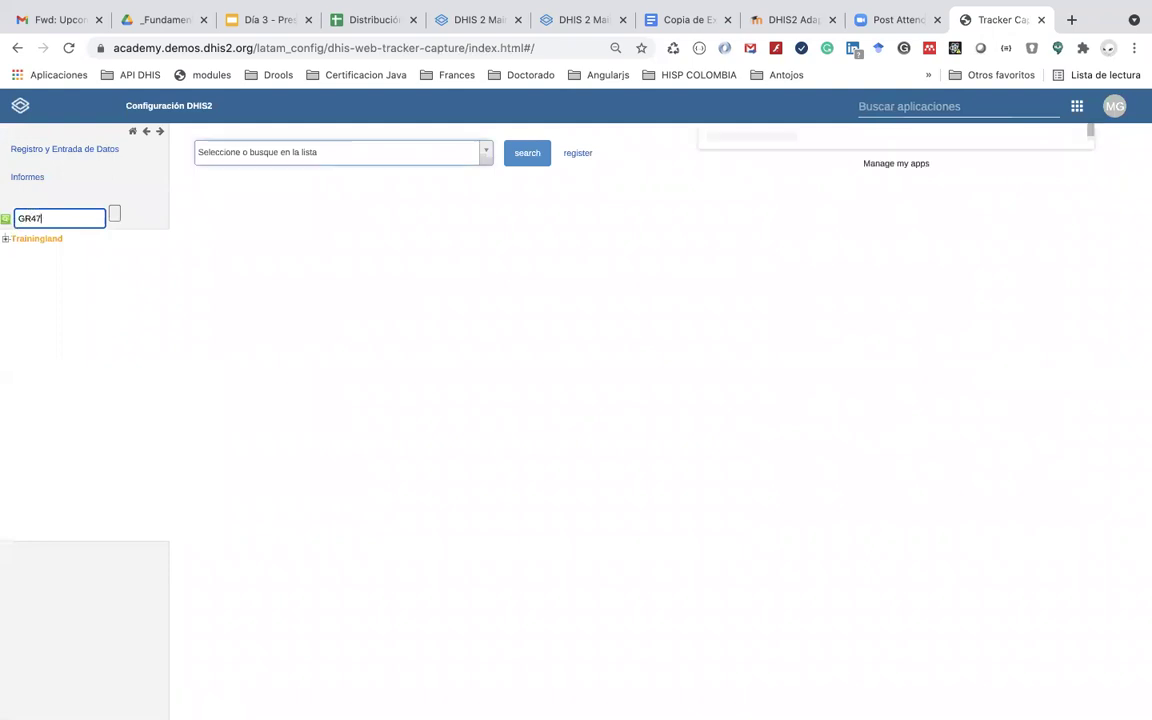
pyautogui.doubleClick(38, 215)
pyautogui.write('4')
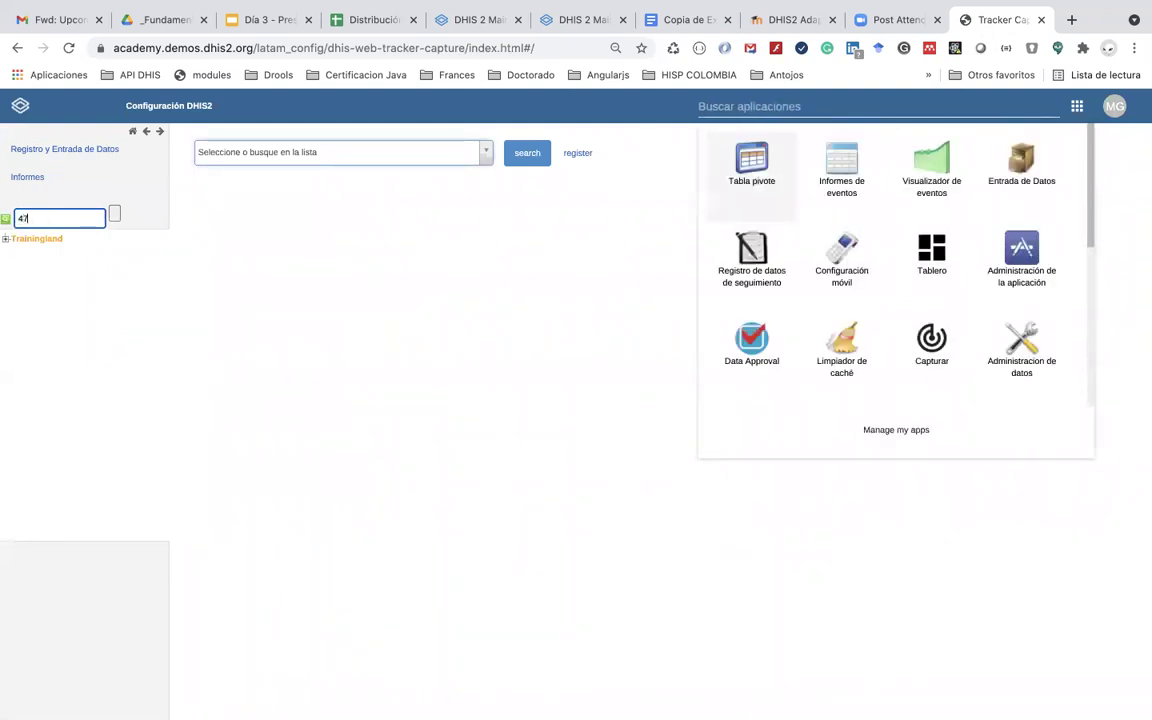
pyautogui.click(44, 249)
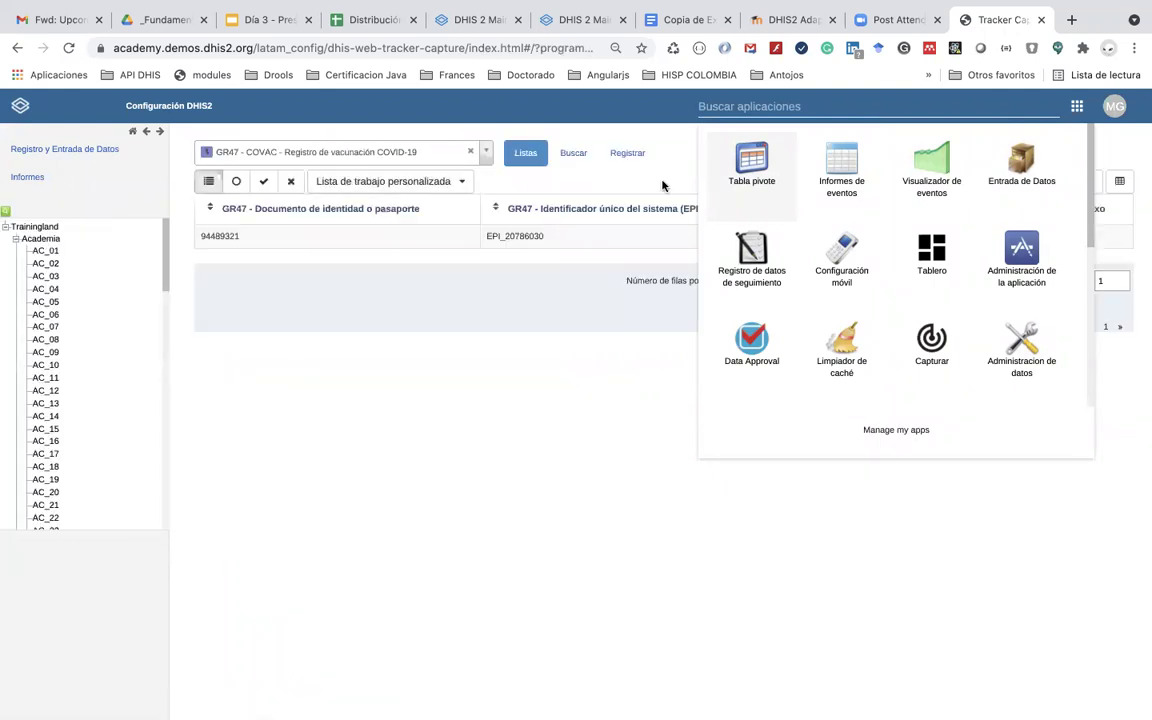
pyautogui.click(534, 237)
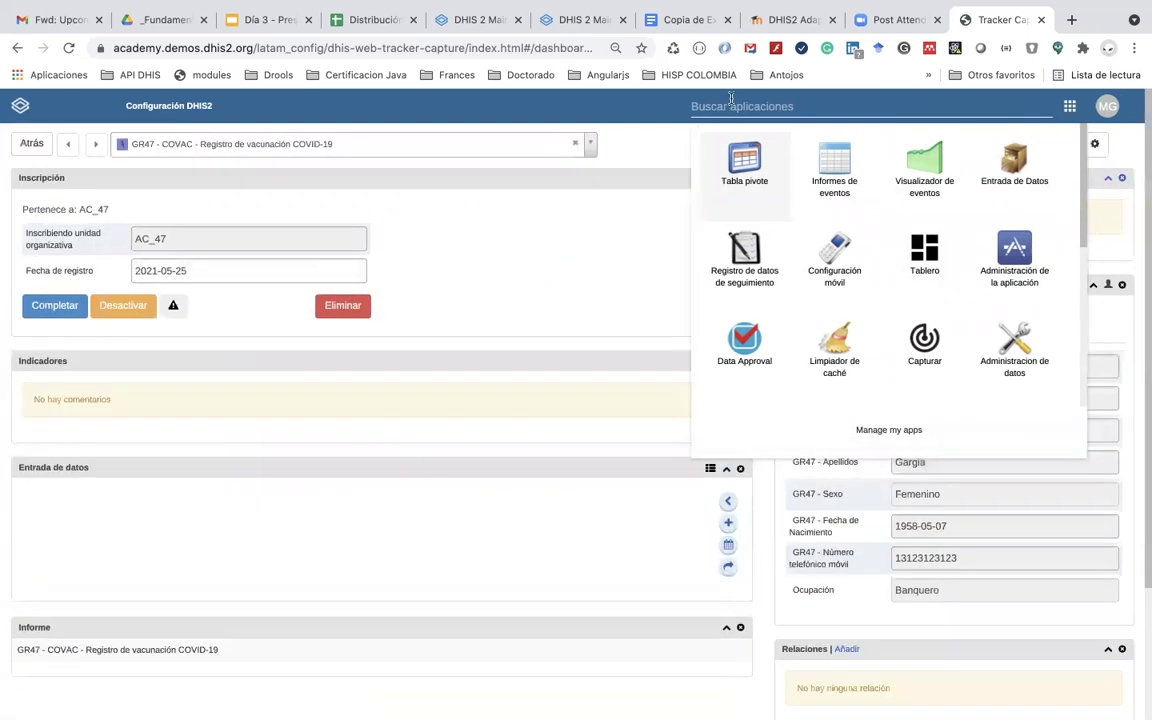
pyautogui.click(731, 98)
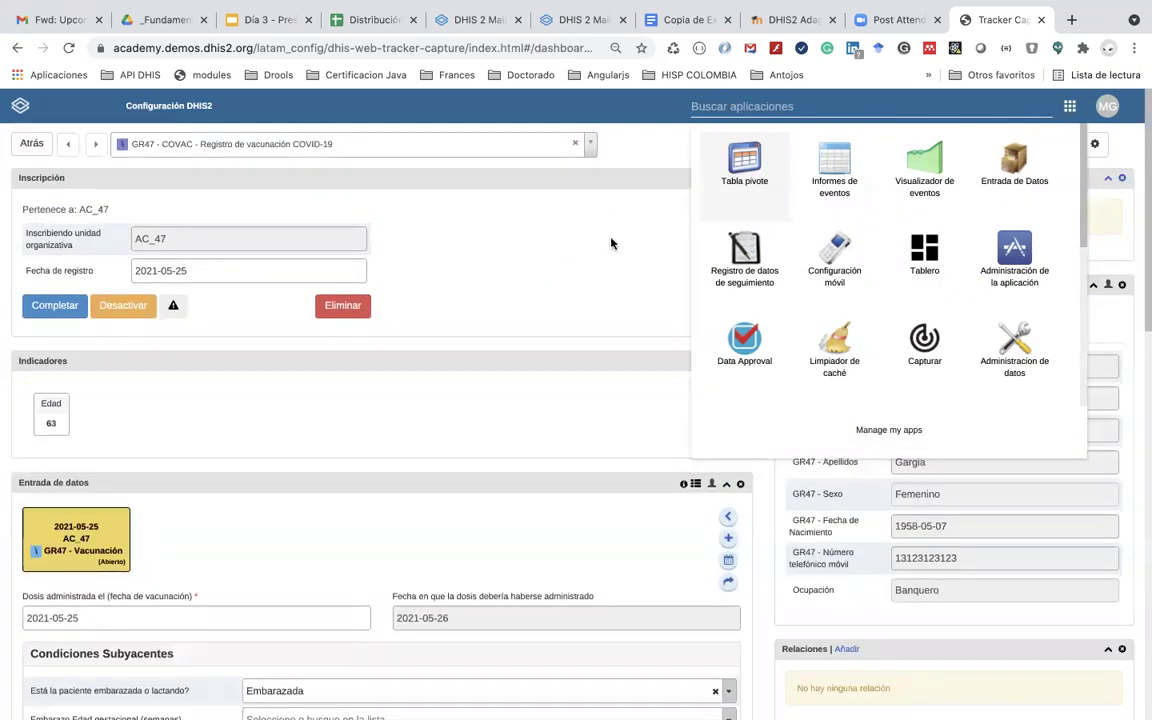
pyautogui.click(612, 243)
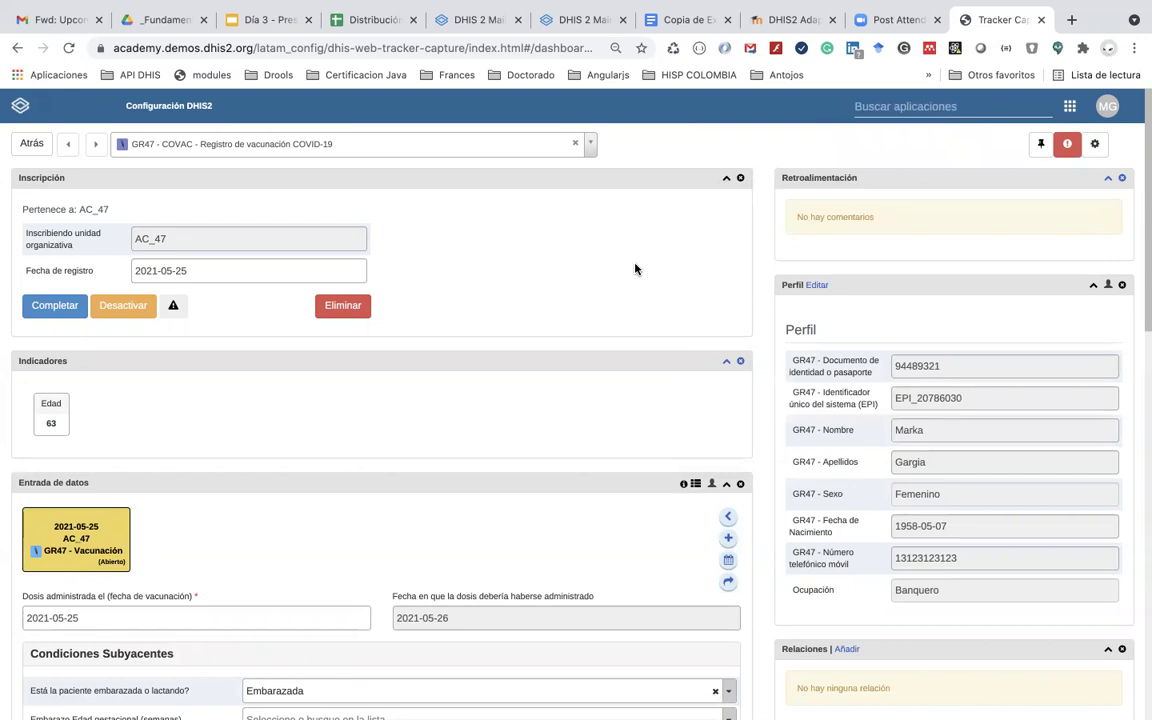
pyautogui.scroll(-5, 634, 268)
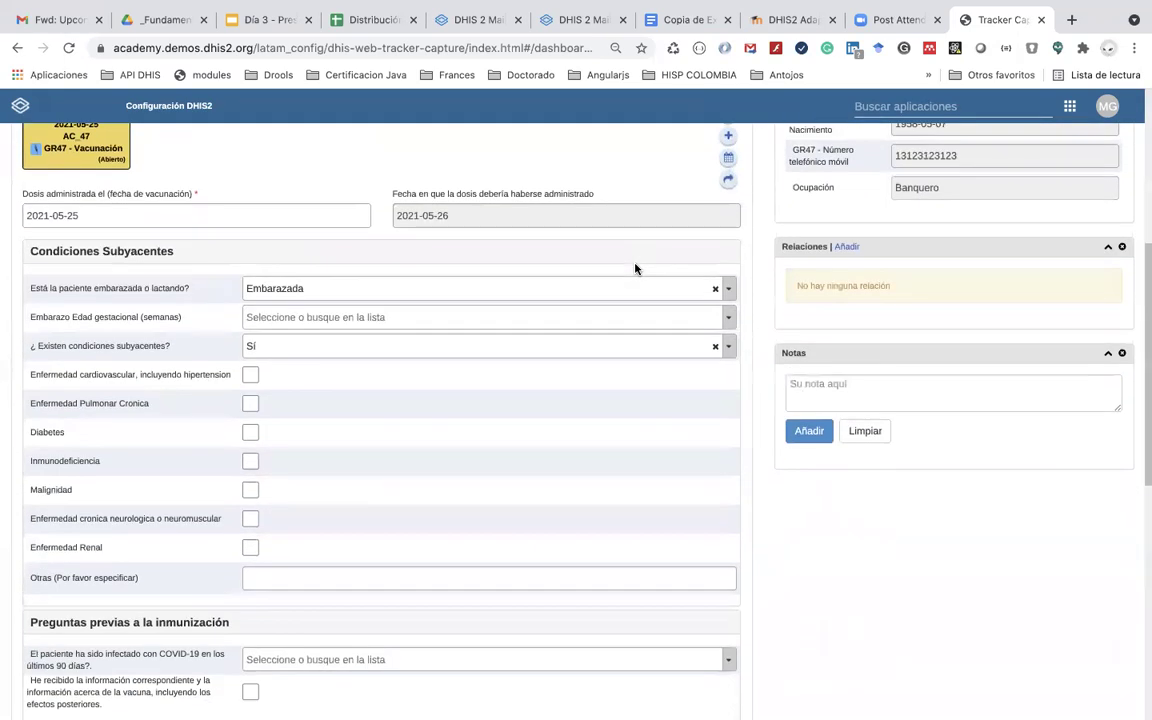
pyautogui.scroll(-7, 634, 268)
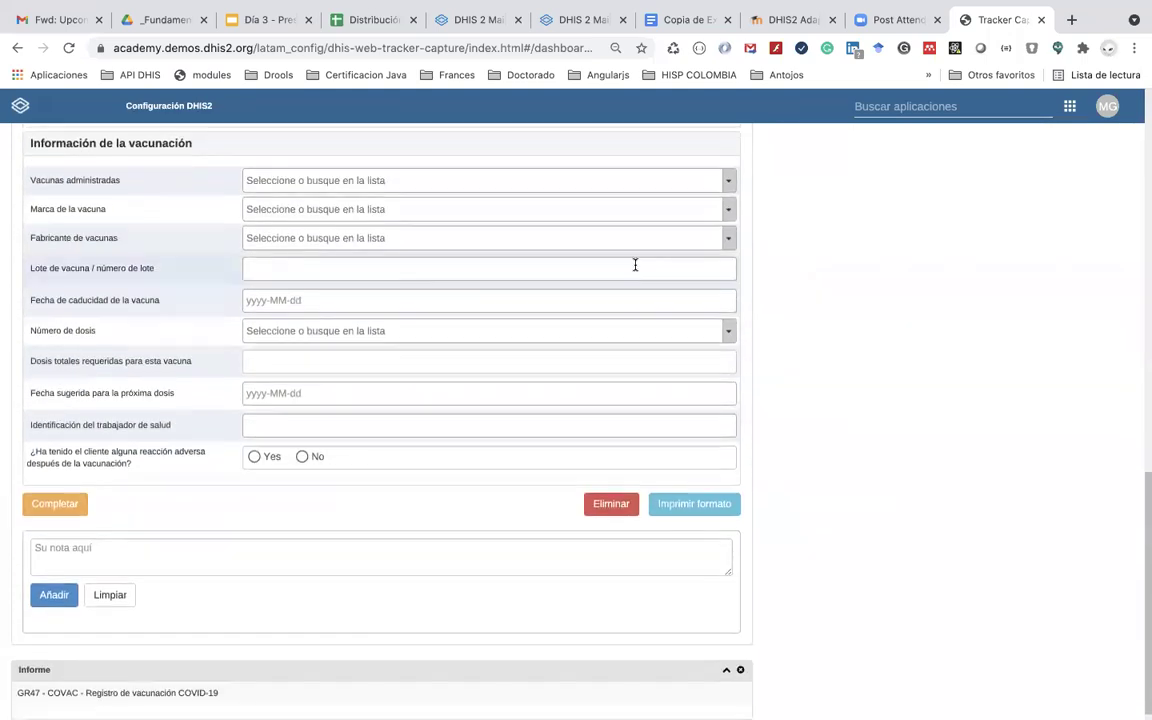
pyautogui.scroll(3, 634, 266)
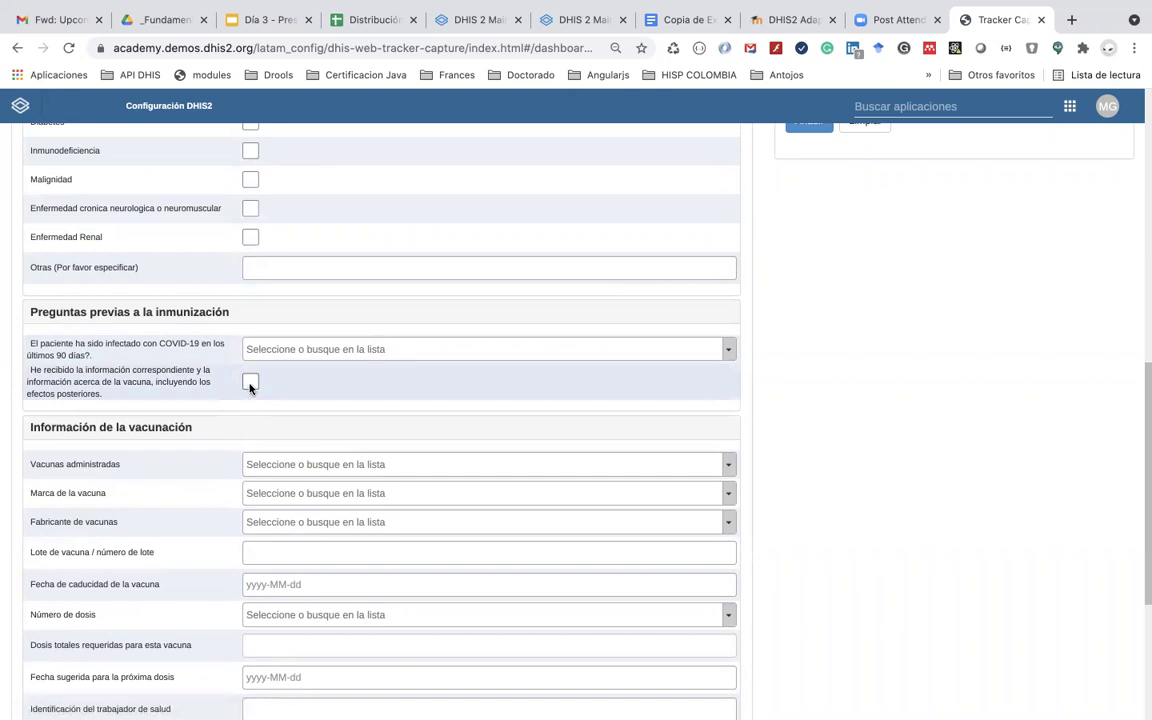
pyautogui.click(250, 384)
pyautogui.click(250, 384)
pyautogui.click(250, 384)
pyautogui.click(250, 384)
pyautogui.click(250, 384)
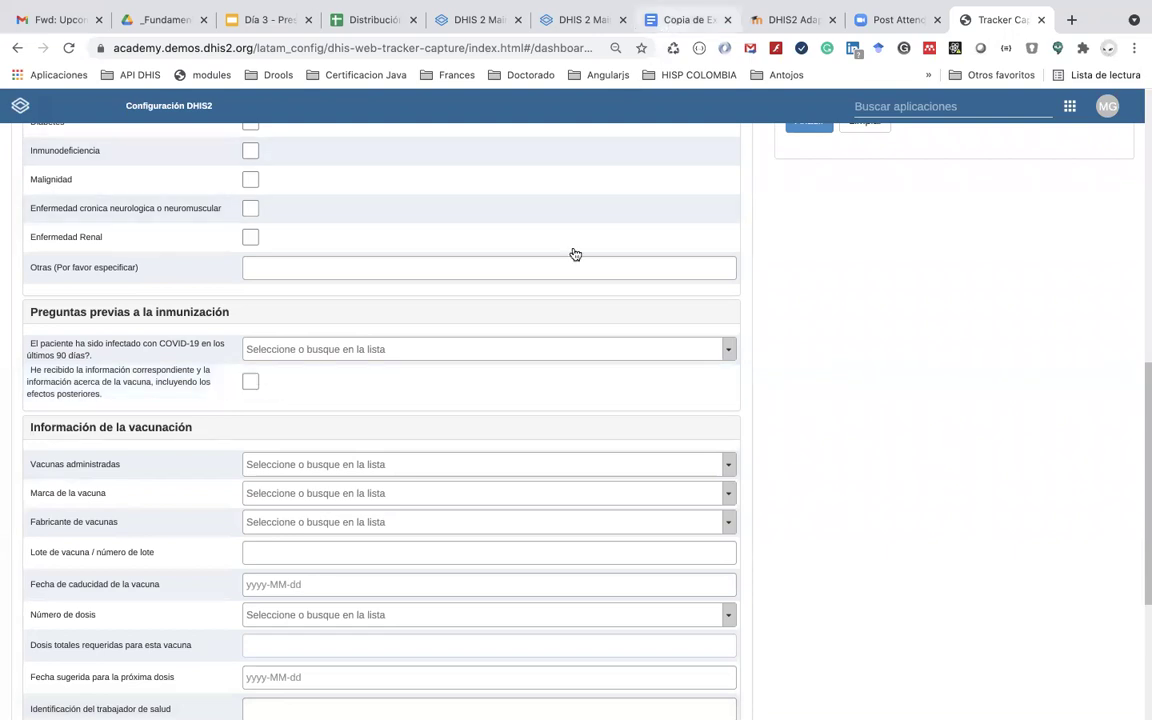
pyautogui.press('super+7')
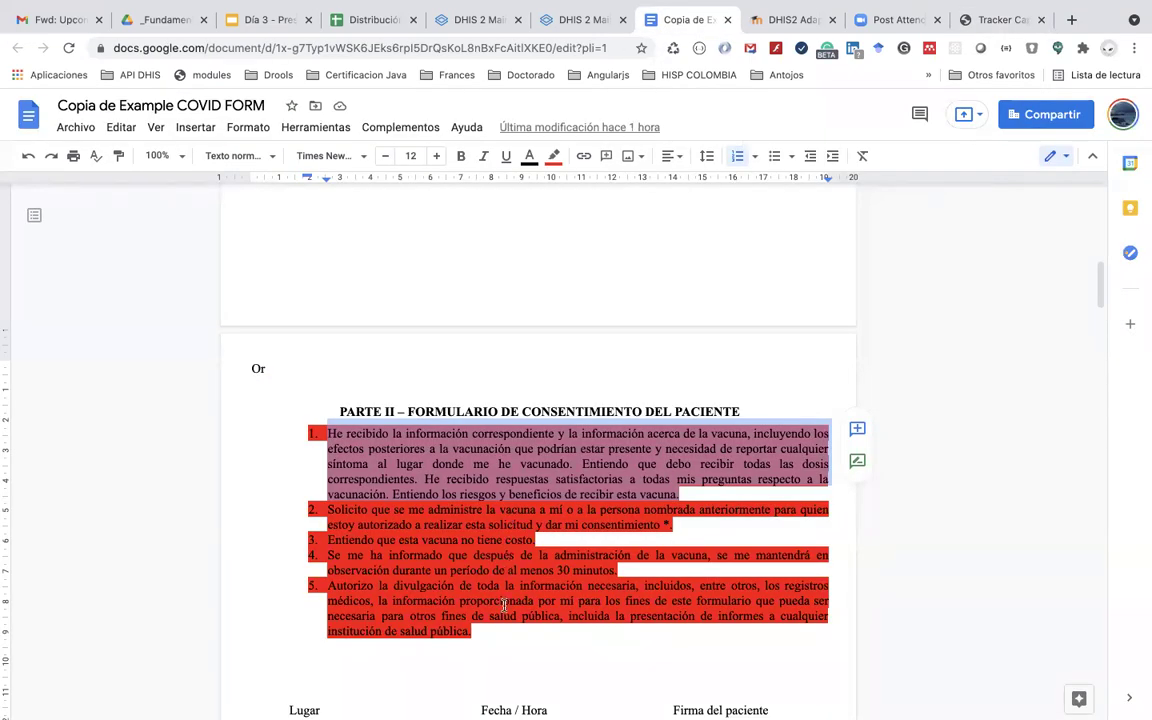
# Step: Scroll the Copia de Example COVID FORM from PARTE II down to the PARTE III table
pyautogui.scroll(1, 504, 605)
pyautogui.scroll(-2, 480, 570)
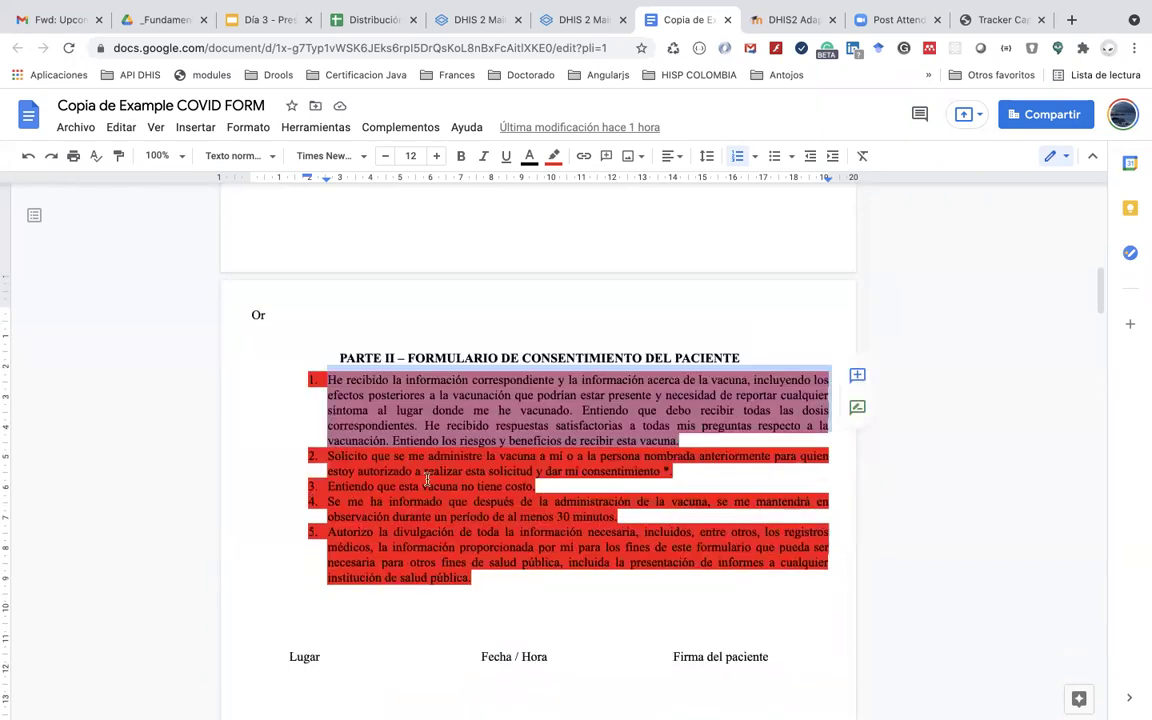
pyautogui.scroll(5, 438, 515)
pyautogui.scroll(-3, 438, 514)
pyautogui.scroll(-4, 438, 514)
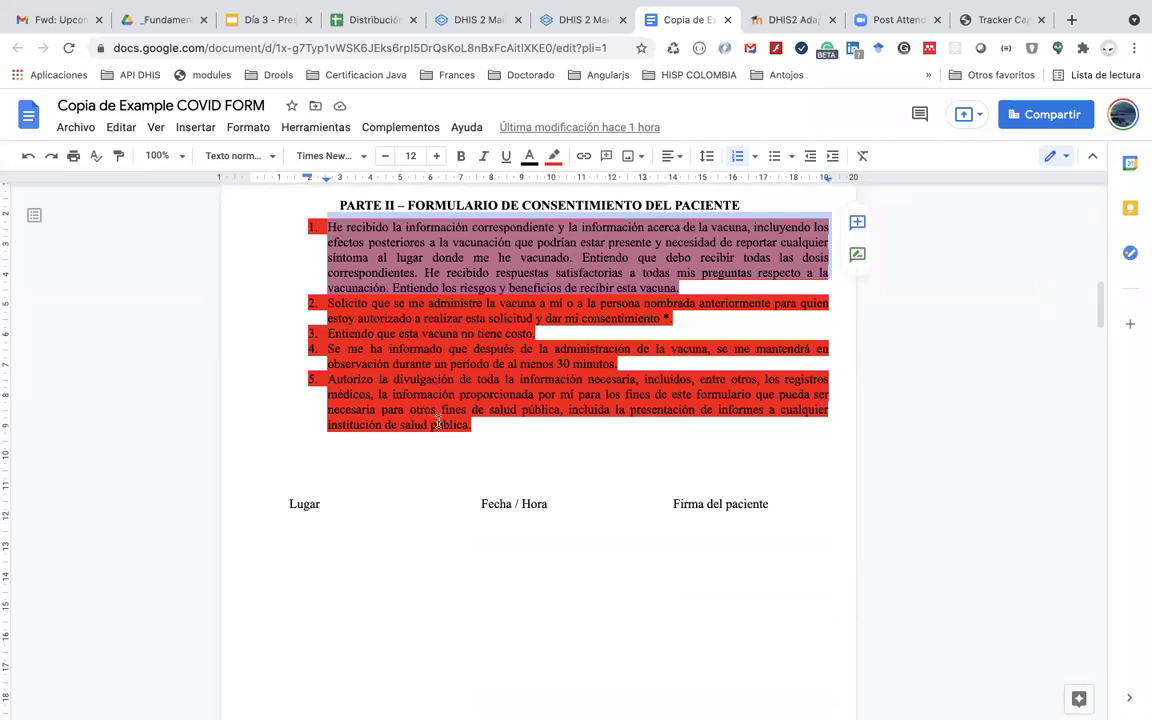
pyautogui.moveTo(555, 8)
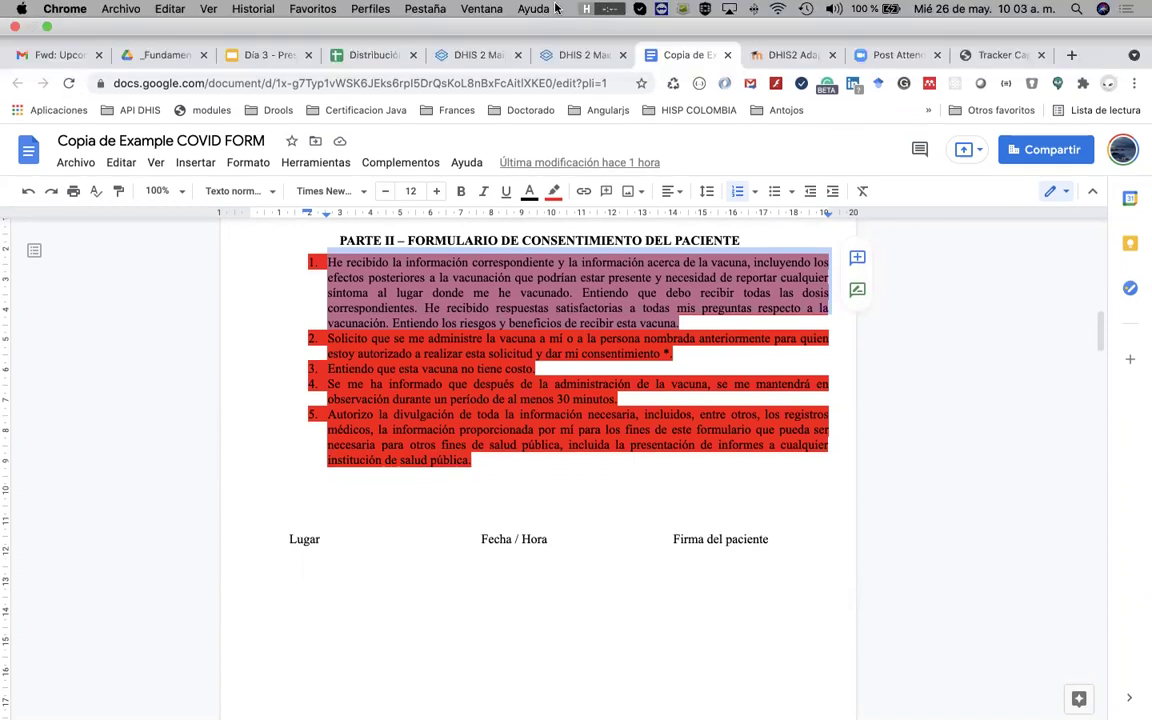
pyautogui.scroll(-5, 522, 447)
pyautogui.scroll(-10, 522, 447)
pyautogui.scroll(3, 522, 447)
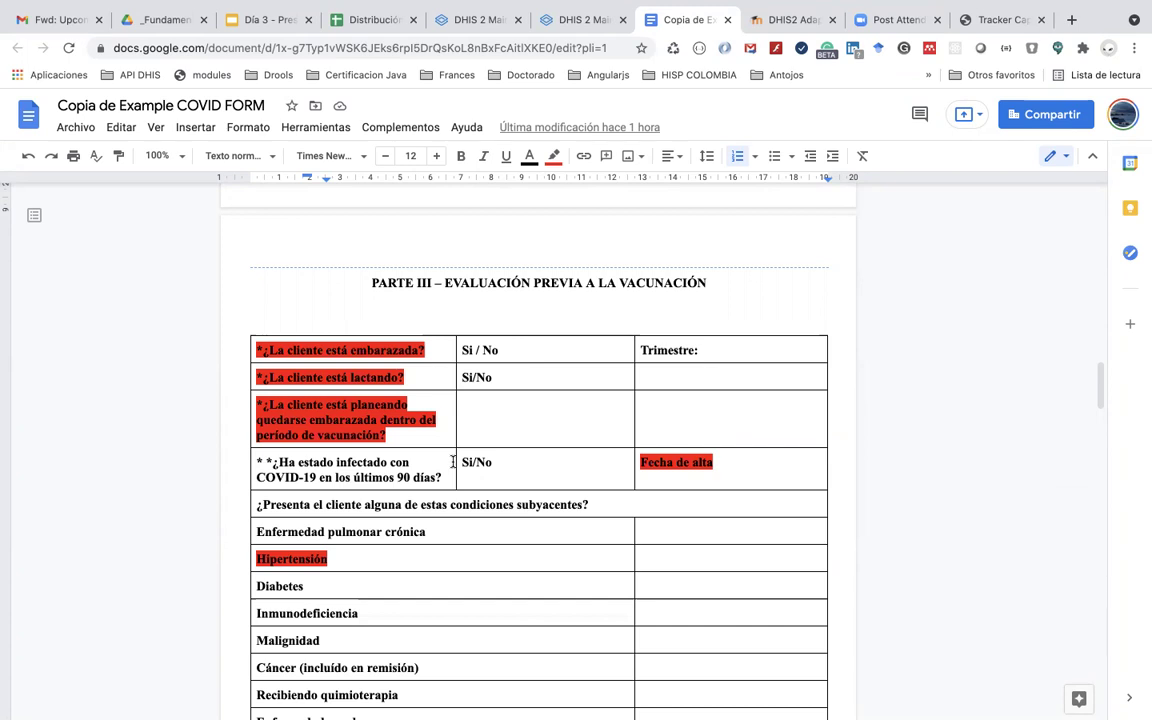
# Step: Place the caret in the 'planeando quedarse embarazada' question cell of the Part III table
pyautogui.scroll(-5, 453, 461)
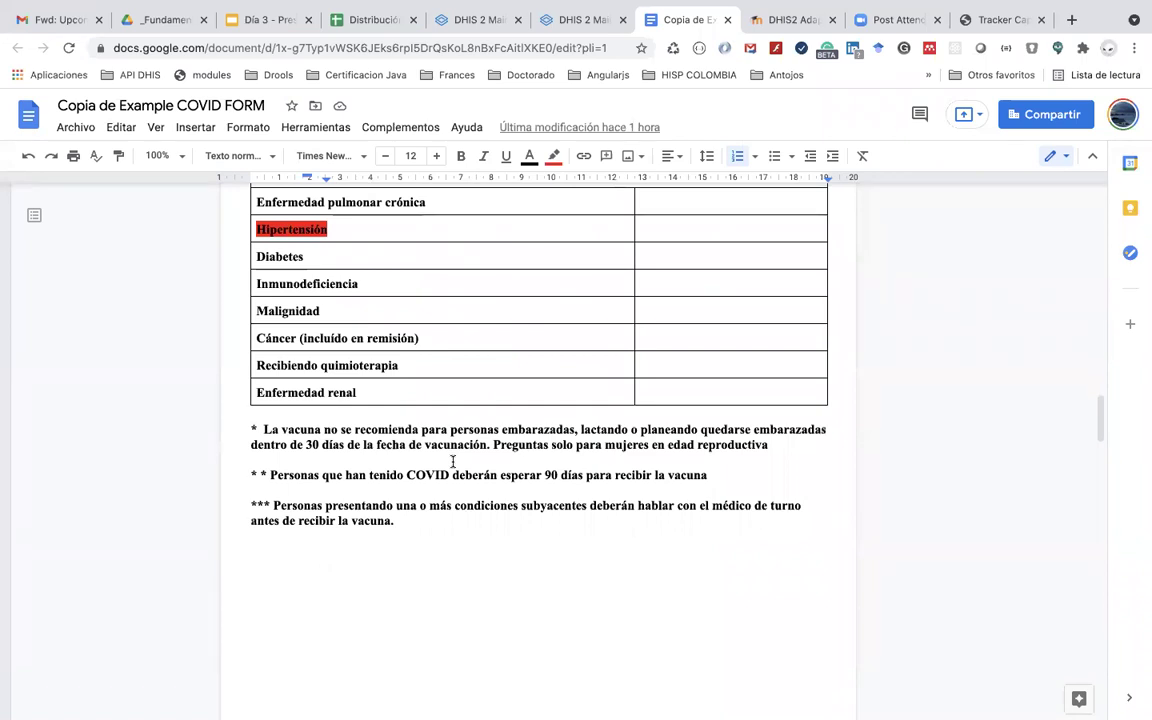
pyautogui.scroll(4, 453, 461)
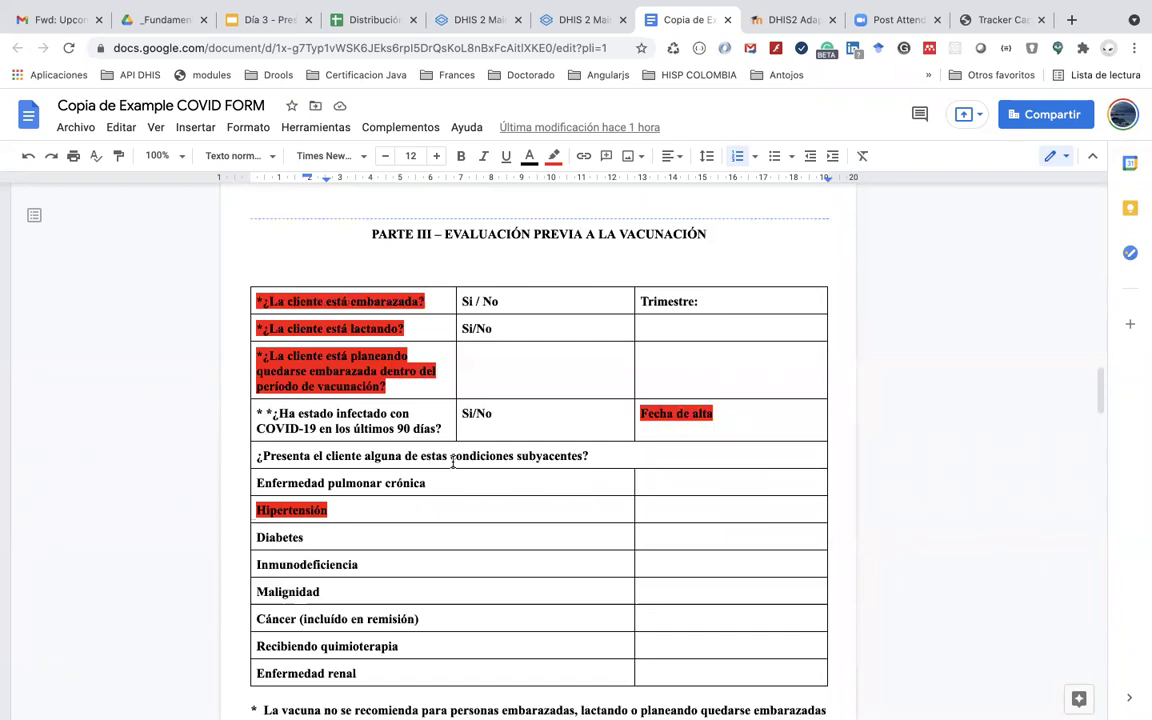
pyautogui.click(445, 395)
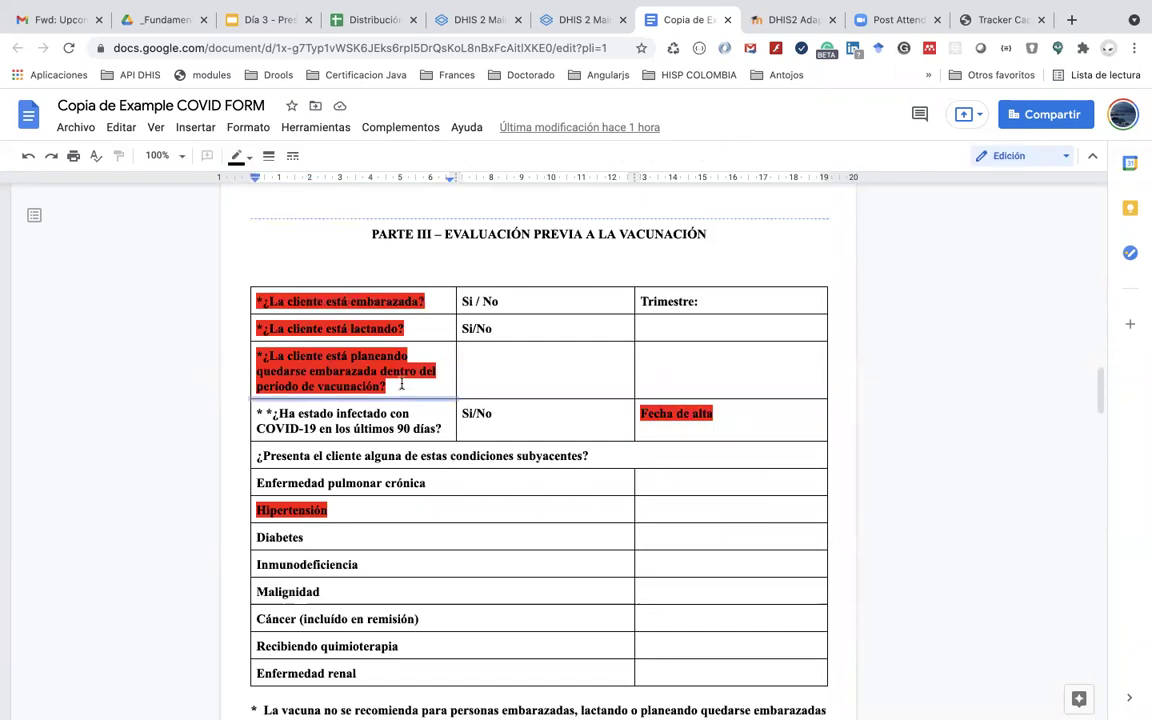
pyautogui.click(401, 387)
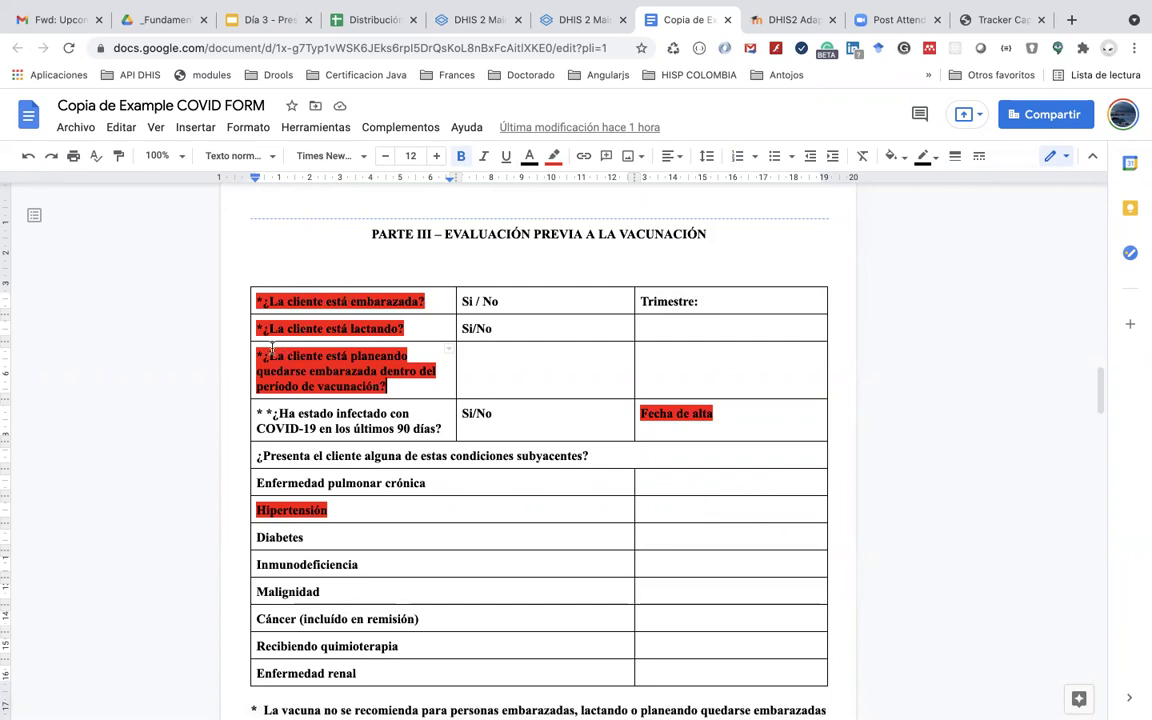
# Step: Review the remaining Part III questions and return to the Tracker Capture event form
pyautogui.scroll(-2, 269, 348)
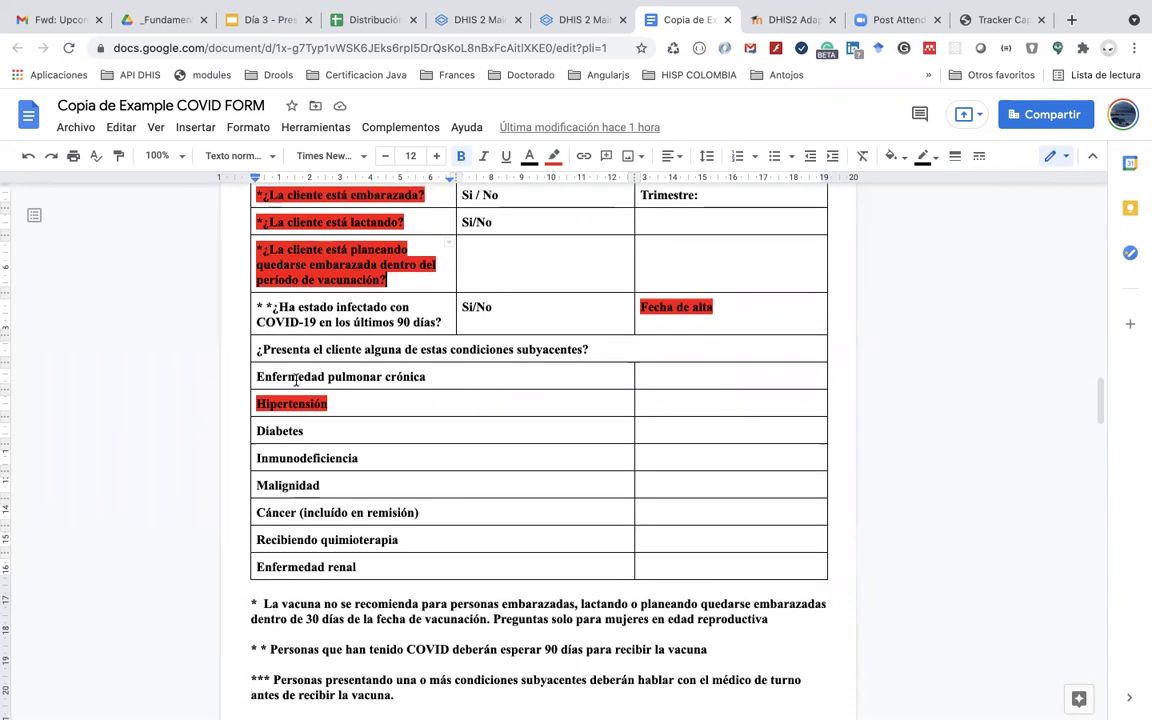
pyautogui.scroll(1, 300, 335)
pyautogui.scroll(-1, 309, 330)
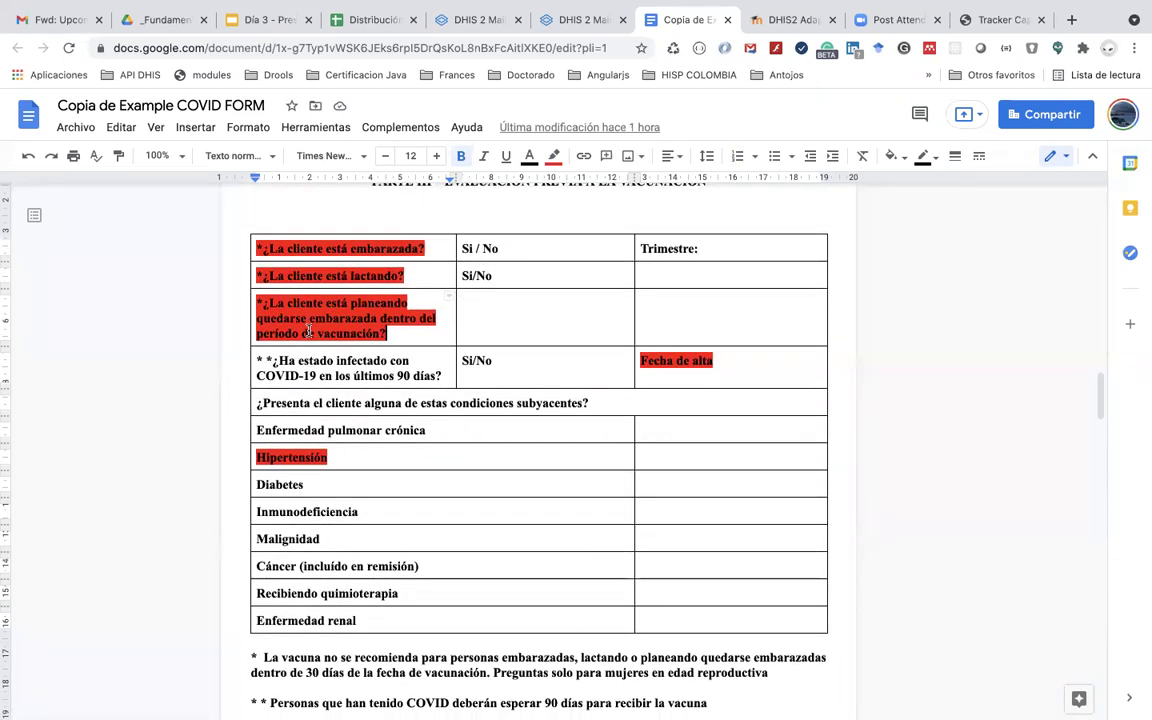
pyautogui.scroll(-10, 309, 330)
pyautogui.scroll(1, 309, 330)
pyautogui.scroll(10, 309, 330)
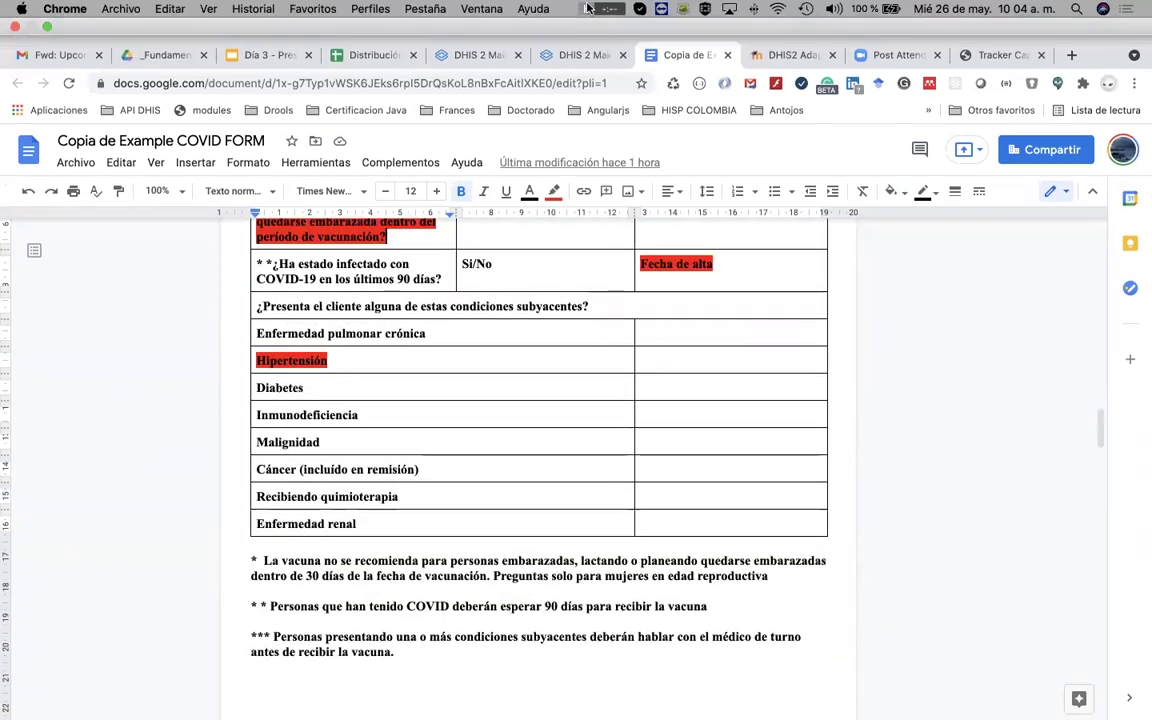
pyautogui.scroll(3, 451, 380)
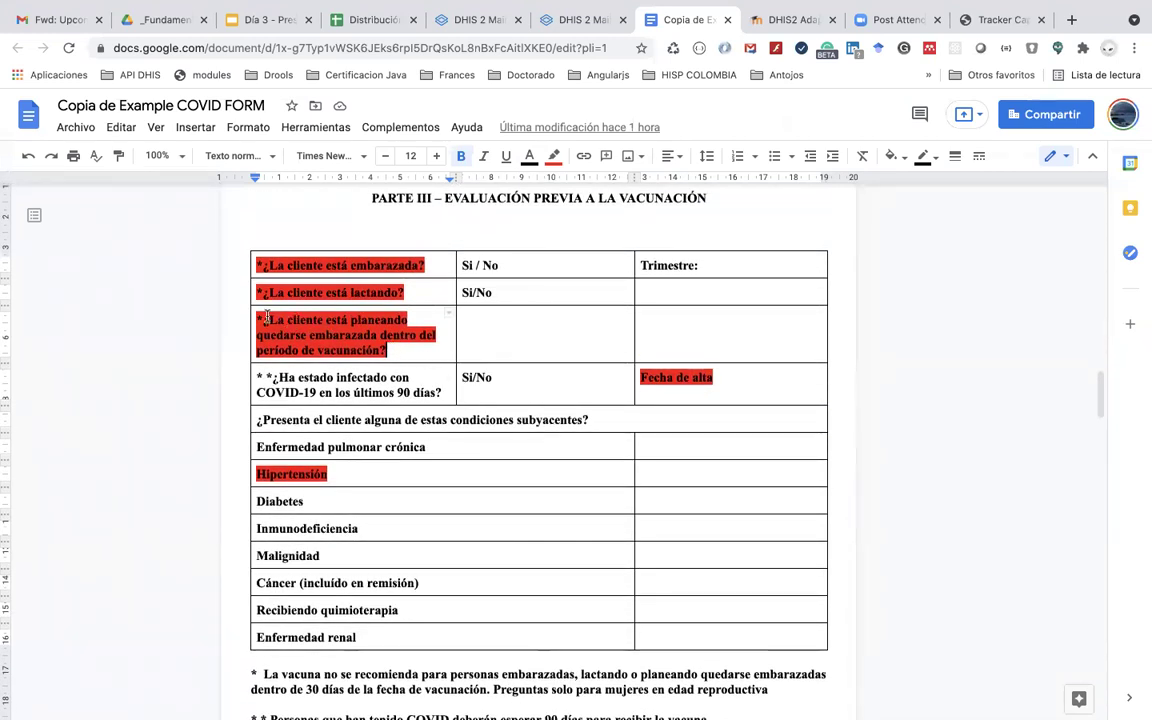
pyautogui.click(997, 19)
pyautogui.scroll(5, 928, 206)
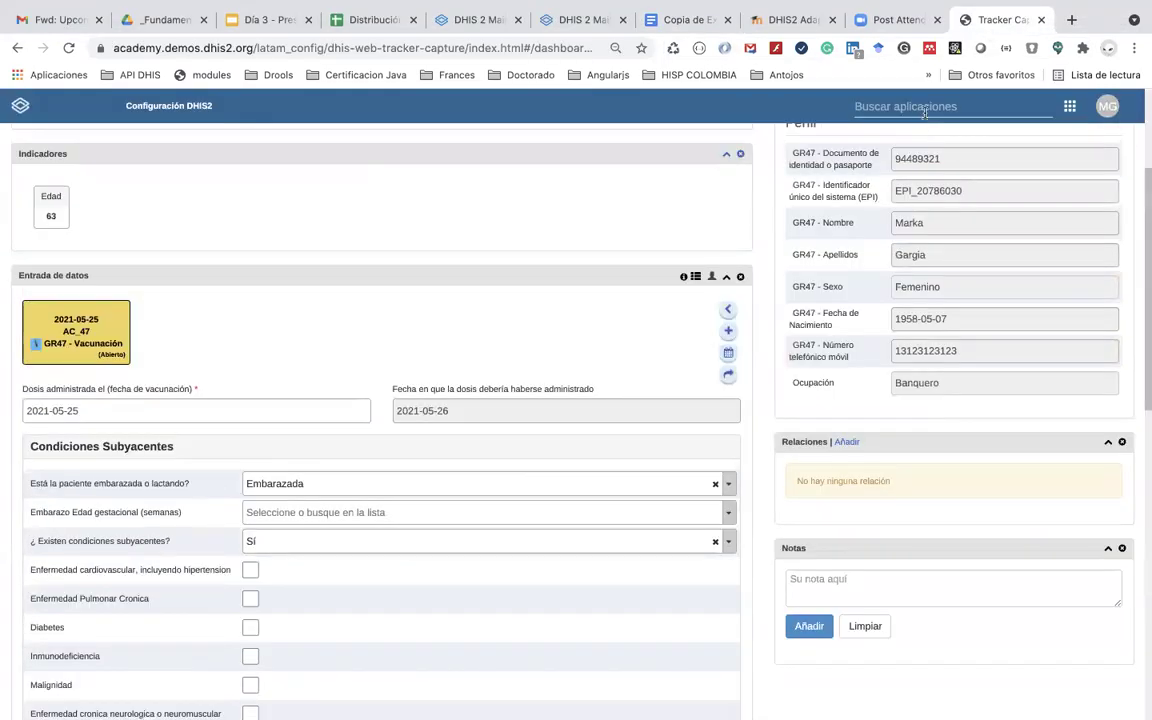
# Step: Open the Elemento de datos list in the Maintenance app
pyautogui.click(925, 110)
pyautogui.write('MAIN')
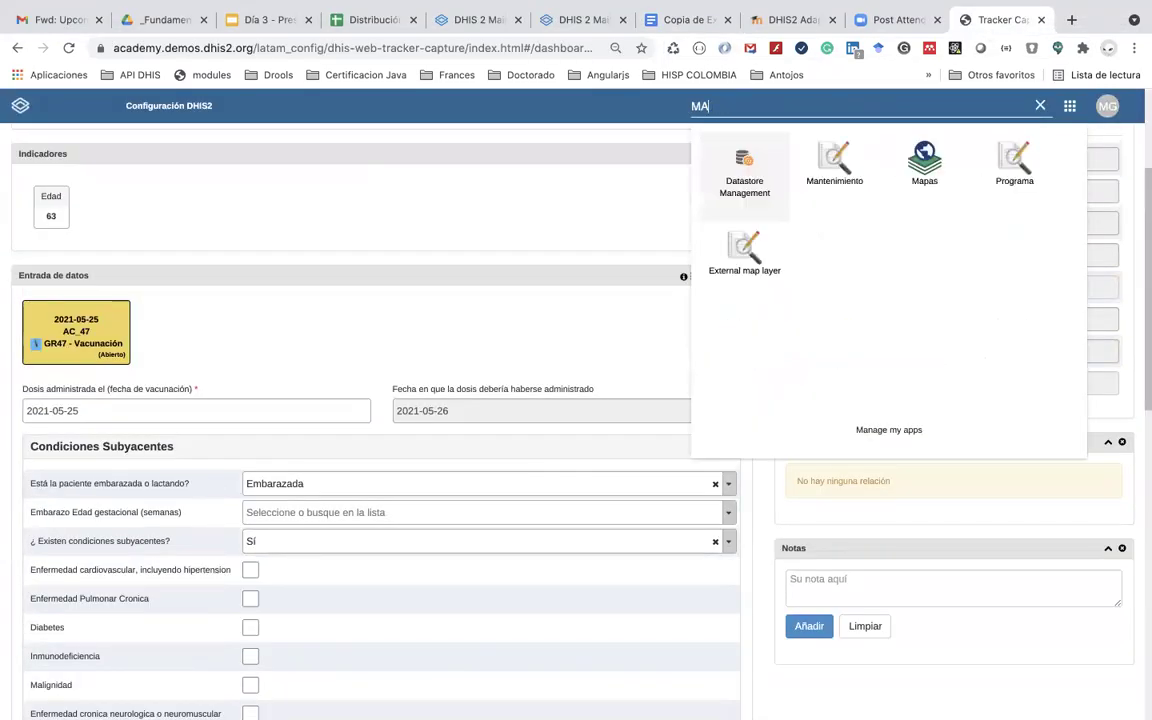
pyautogui.click(845, 155)
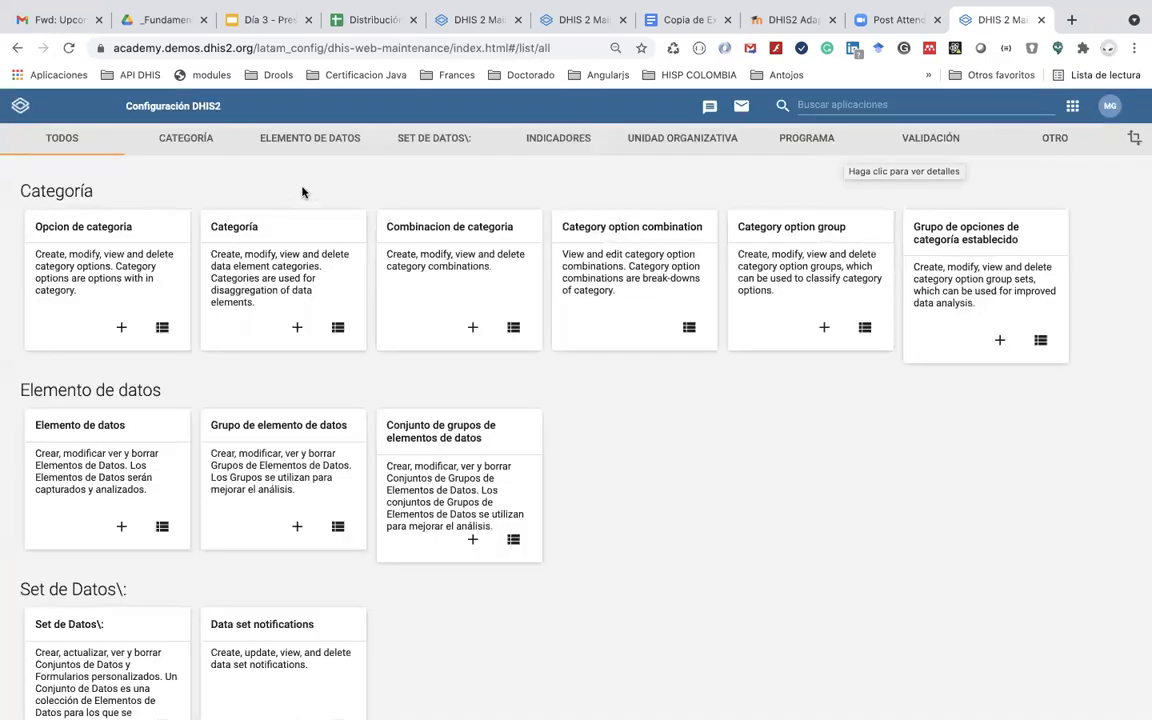
pyautogui.click(309, 137)
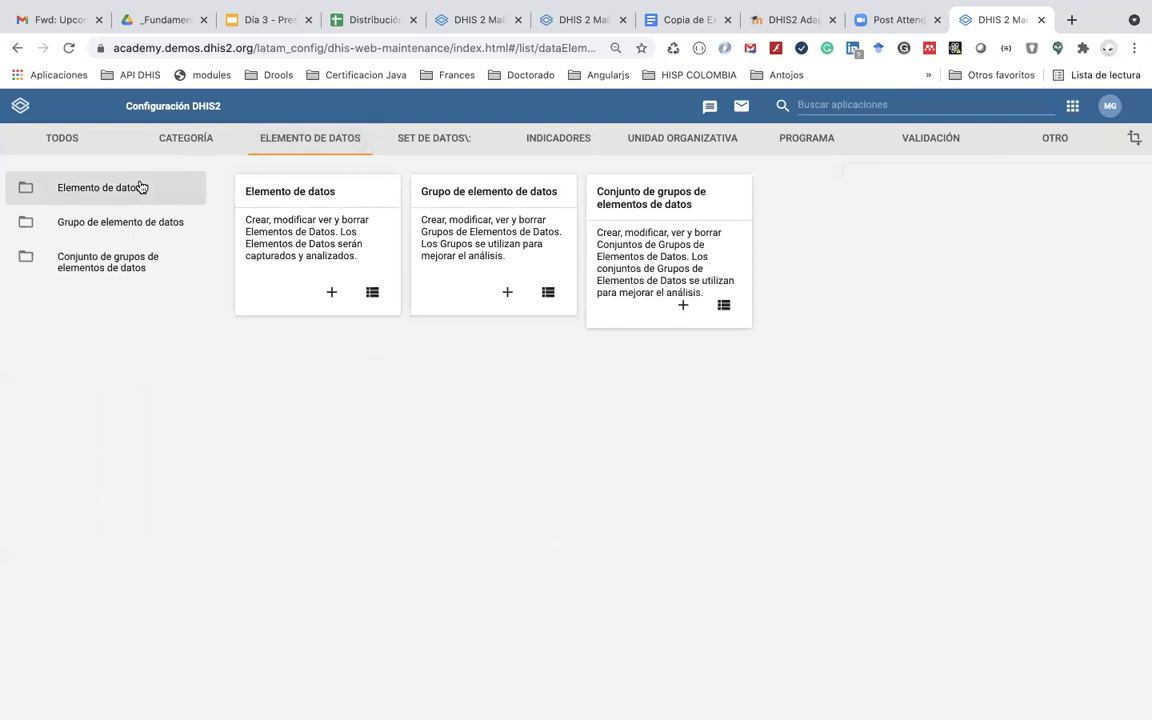
pyautogui.click(247, 190)
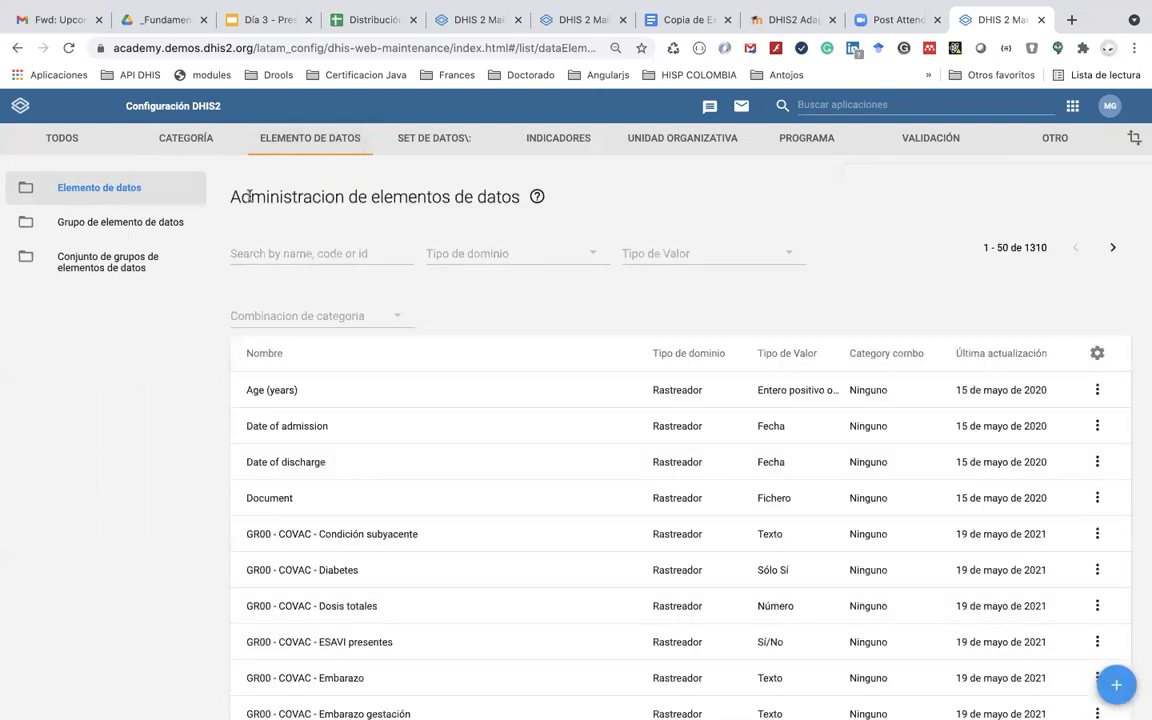
# Step: Filter the data elements by 'G', compare them with the COVID form, and start a new element
pyautogui.click(278, 254)
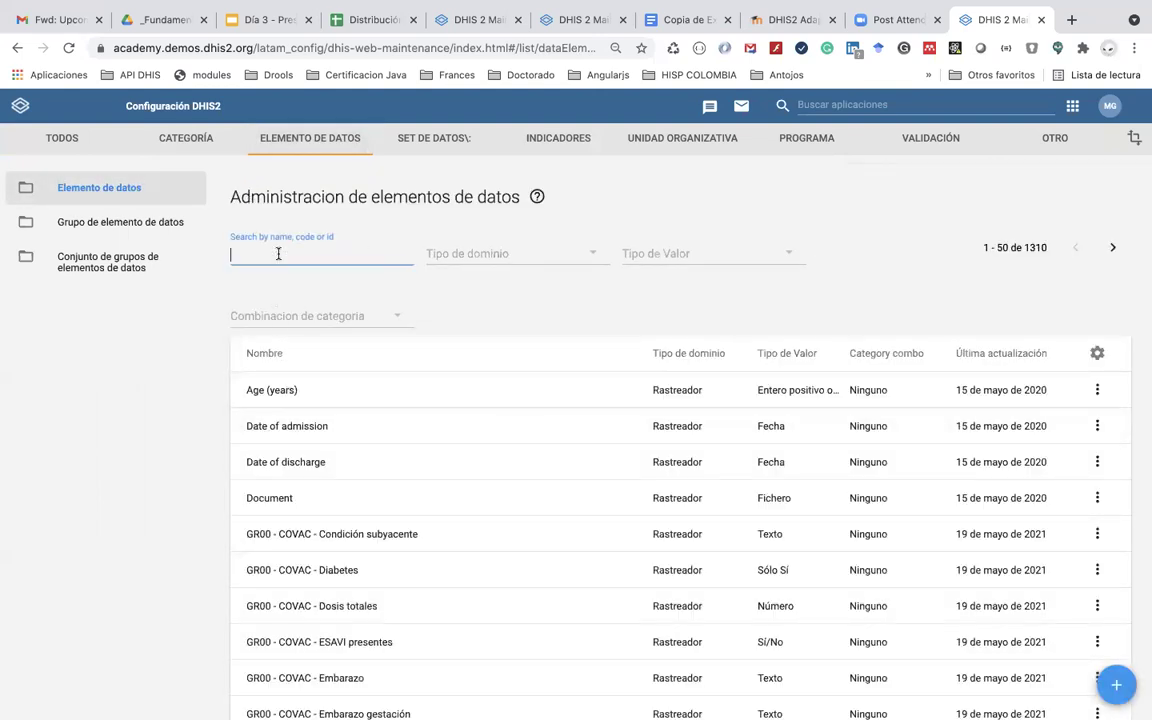
pyautogui.write('GR47')
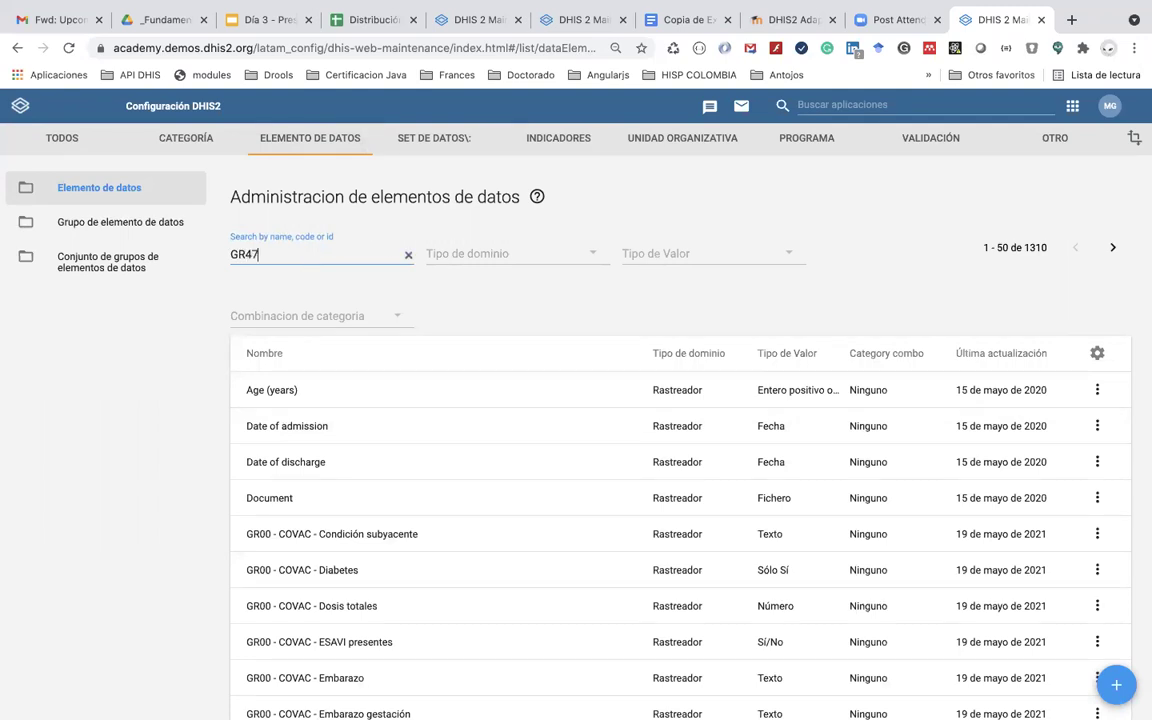
pyautogui.scroll(-1, 360, 443)
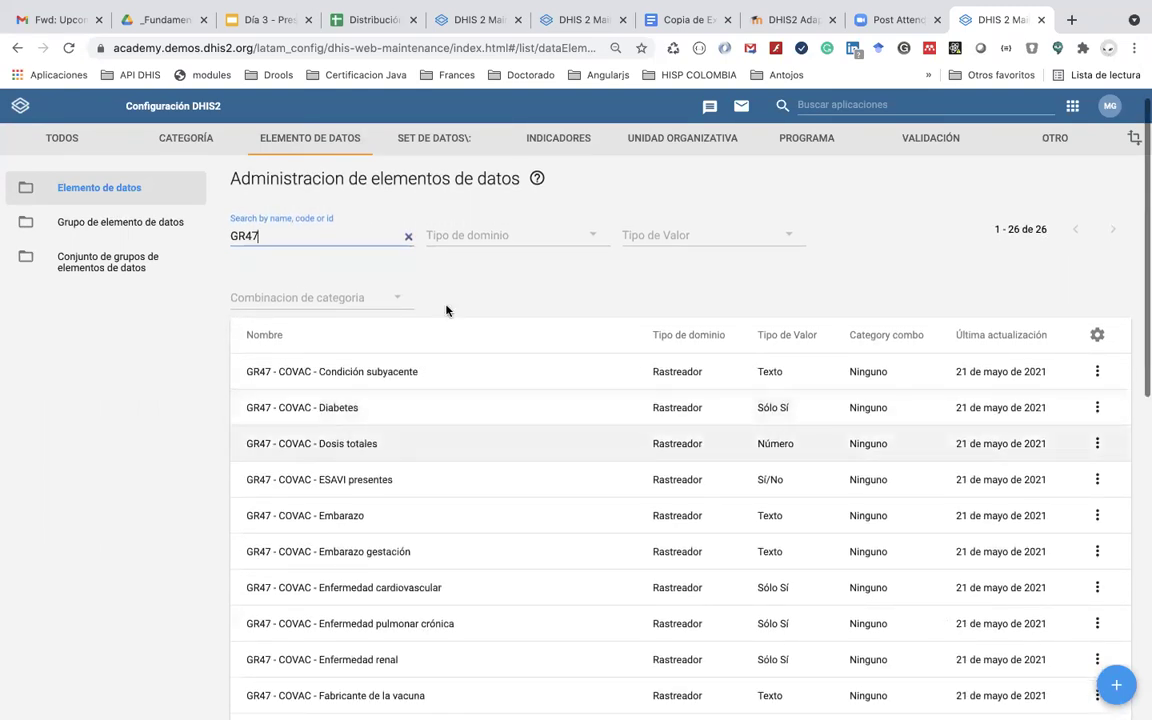
pyautogui.click(676, 21)
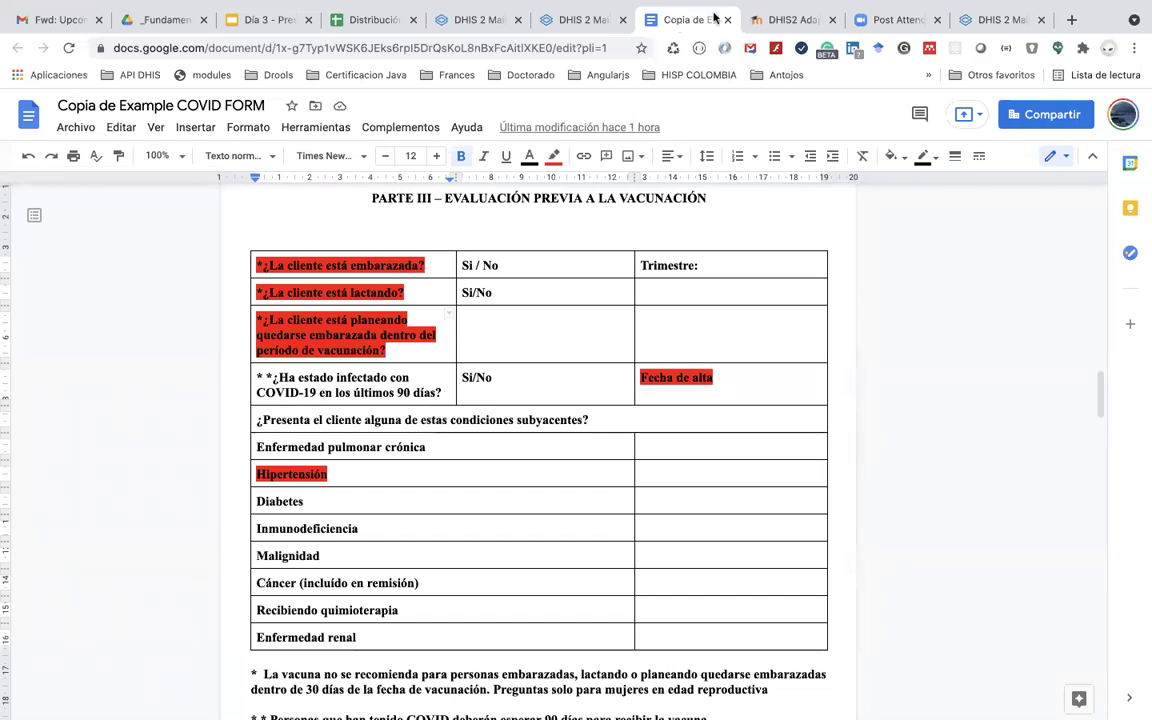
pyautogui.click(978, 26)
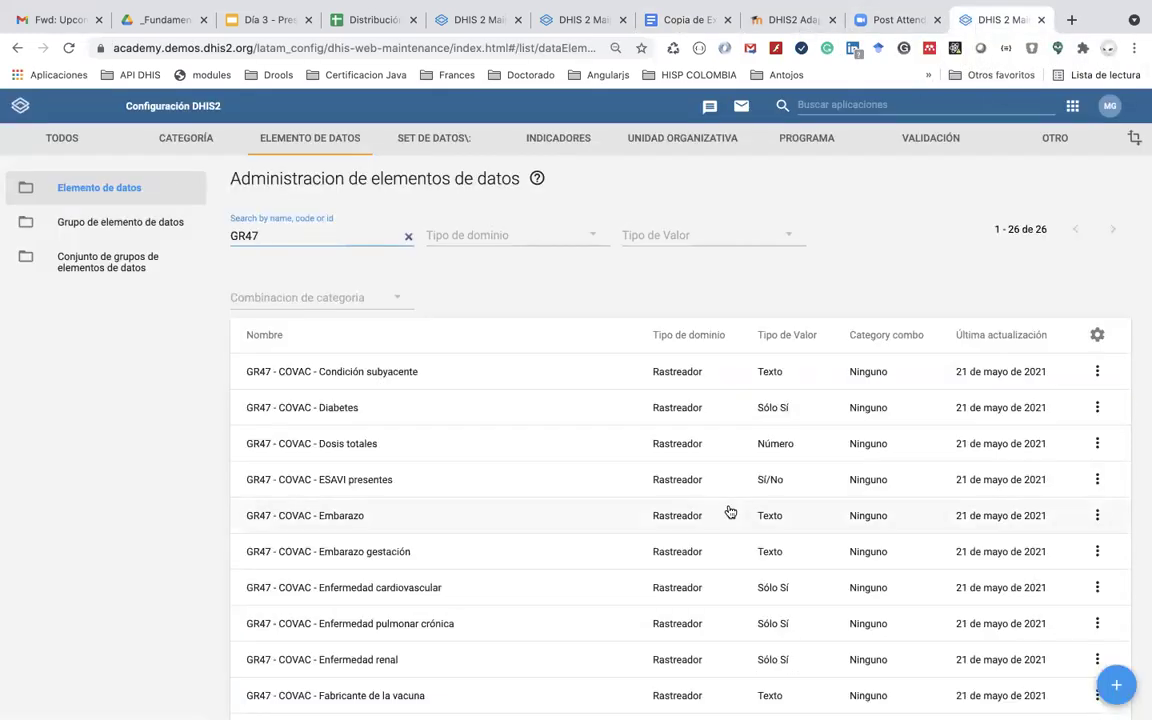
pyautogui.scroll(-5, 728, 509)
pyautogui.scroll(-2, 730, 512)
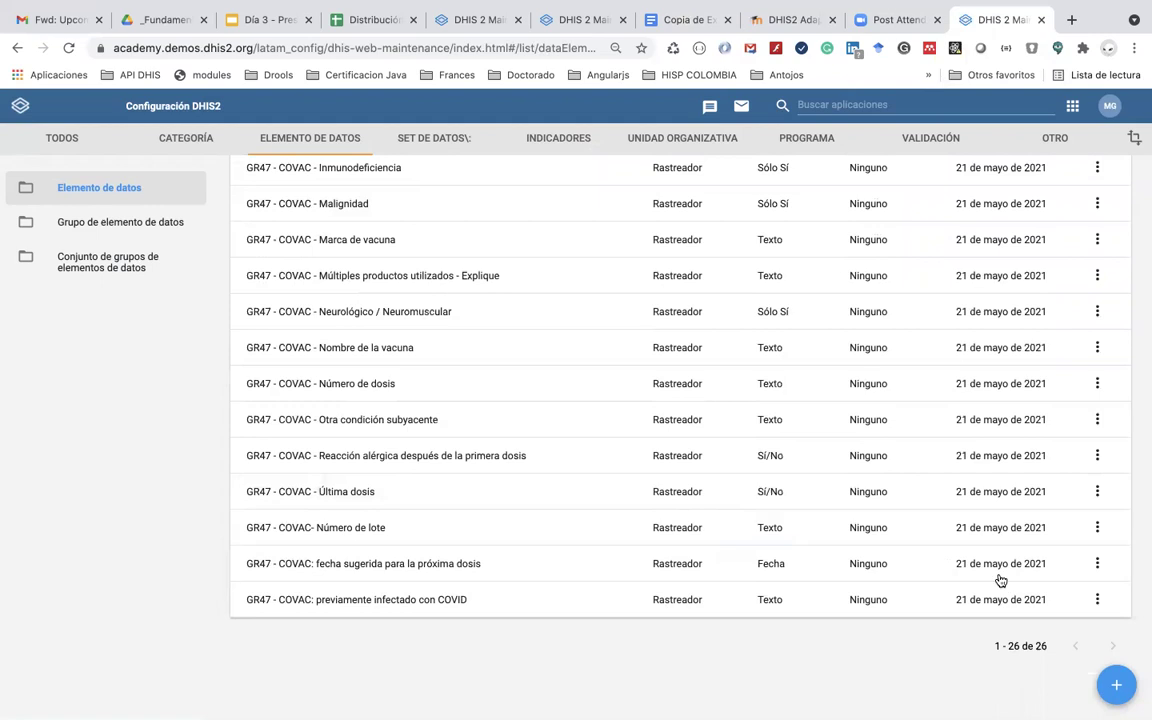
pyautogui.click(1115, 687)
# Step: Start the new element's name as 'GR47 - COVAC - Planea quedar embarazada'
pyautogui.click(185, 312)
pyautogui.write('GR')
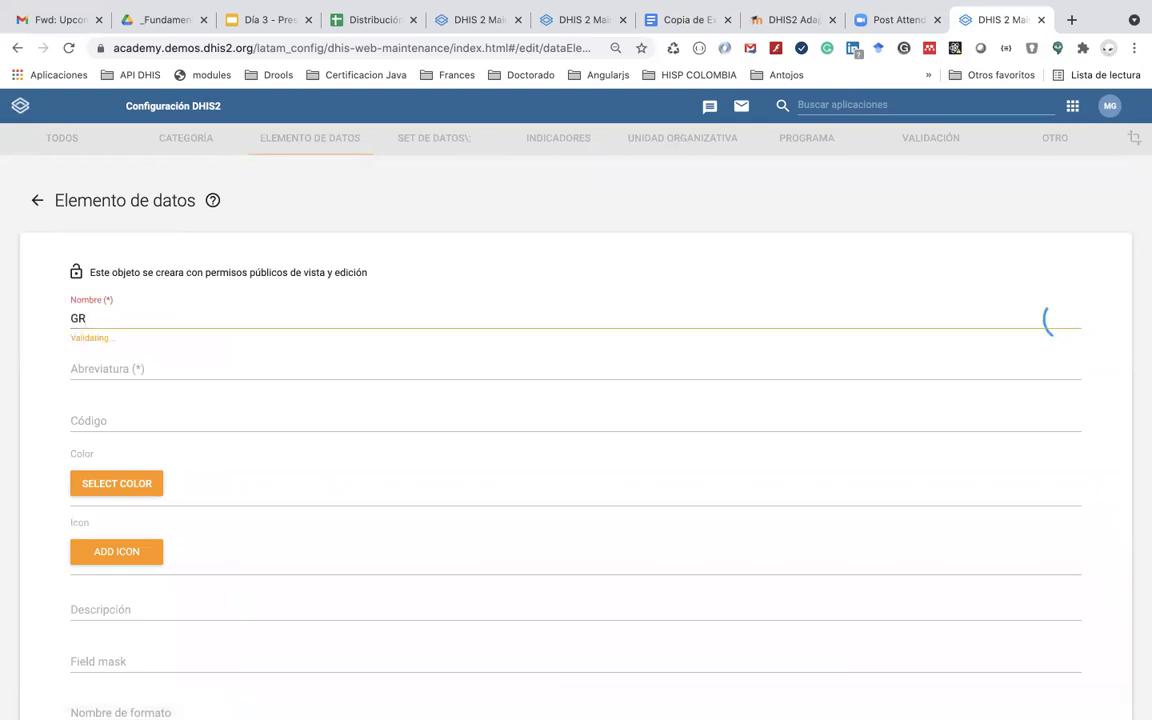
pyautogui.write('47 - COVAC - Pla')
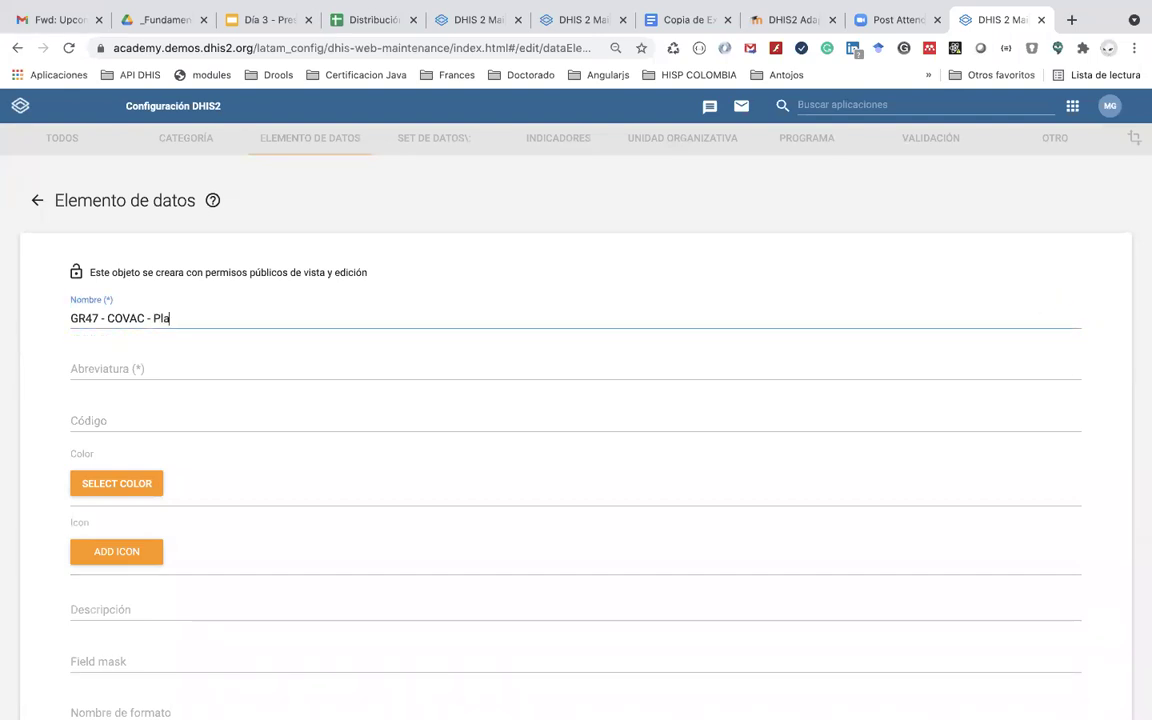
pyautogui.write('nea quedar embarazada')
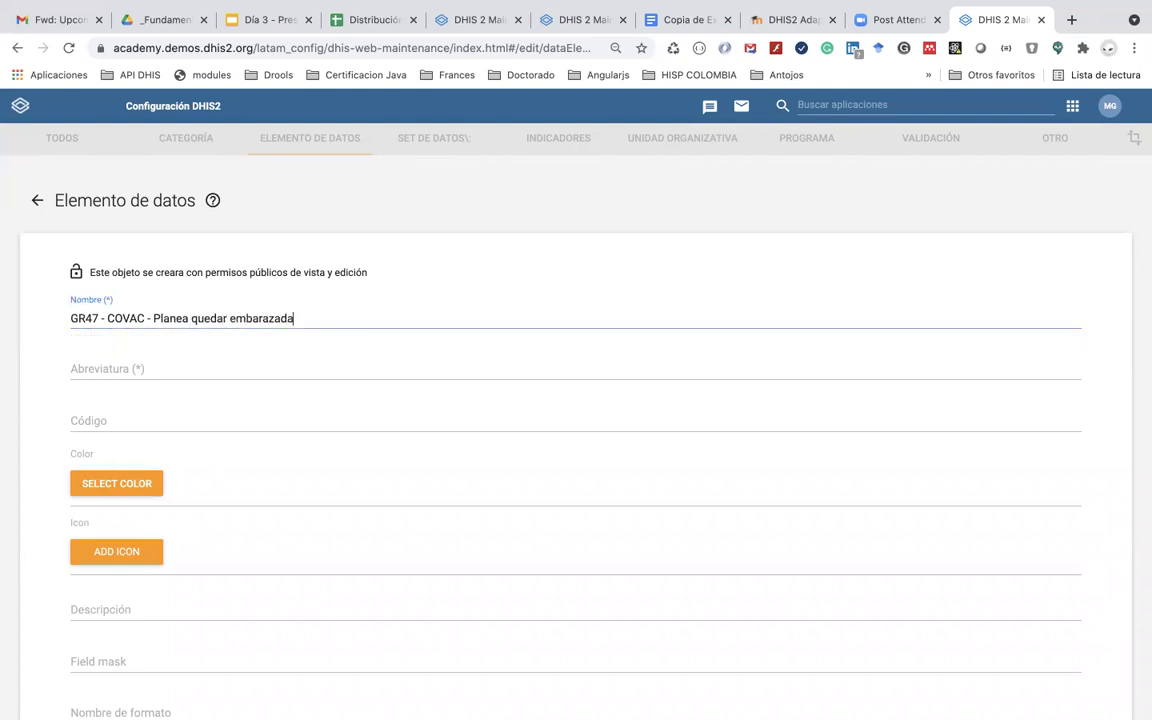
# Step: Finish the name with 'dentro del periodo de vacunación', fixing the spelling of 'periodo'
pyautogui.click(676, 22)
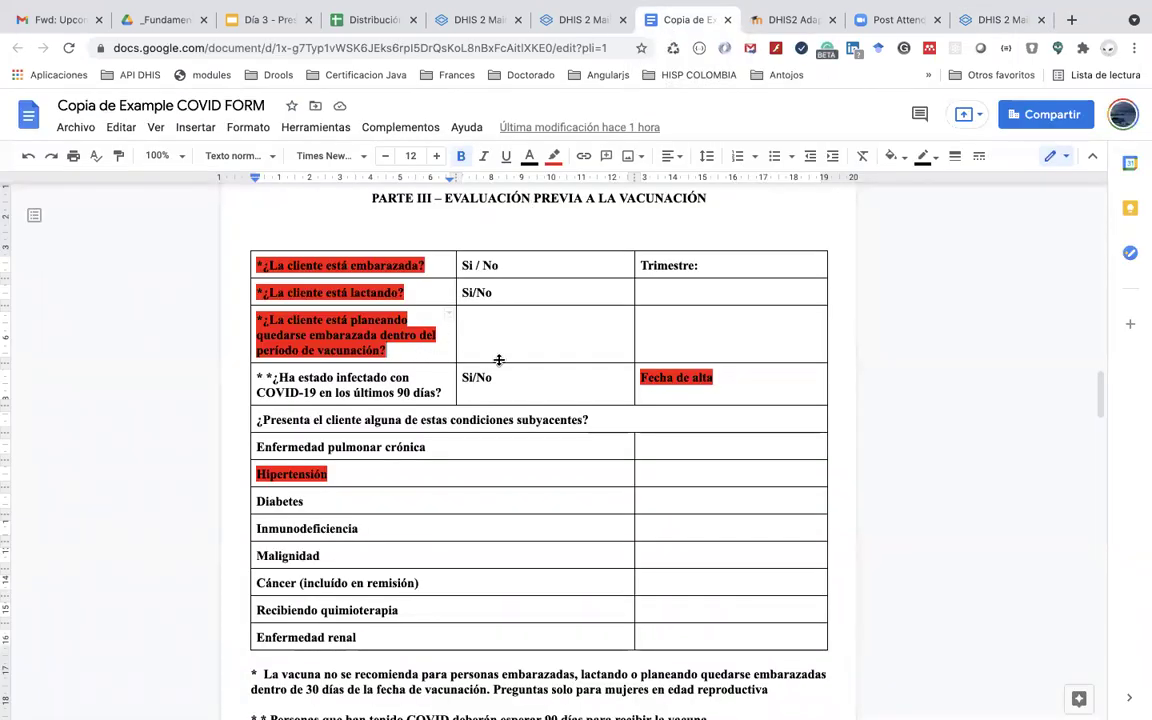
pyautogui.click(970, 19)
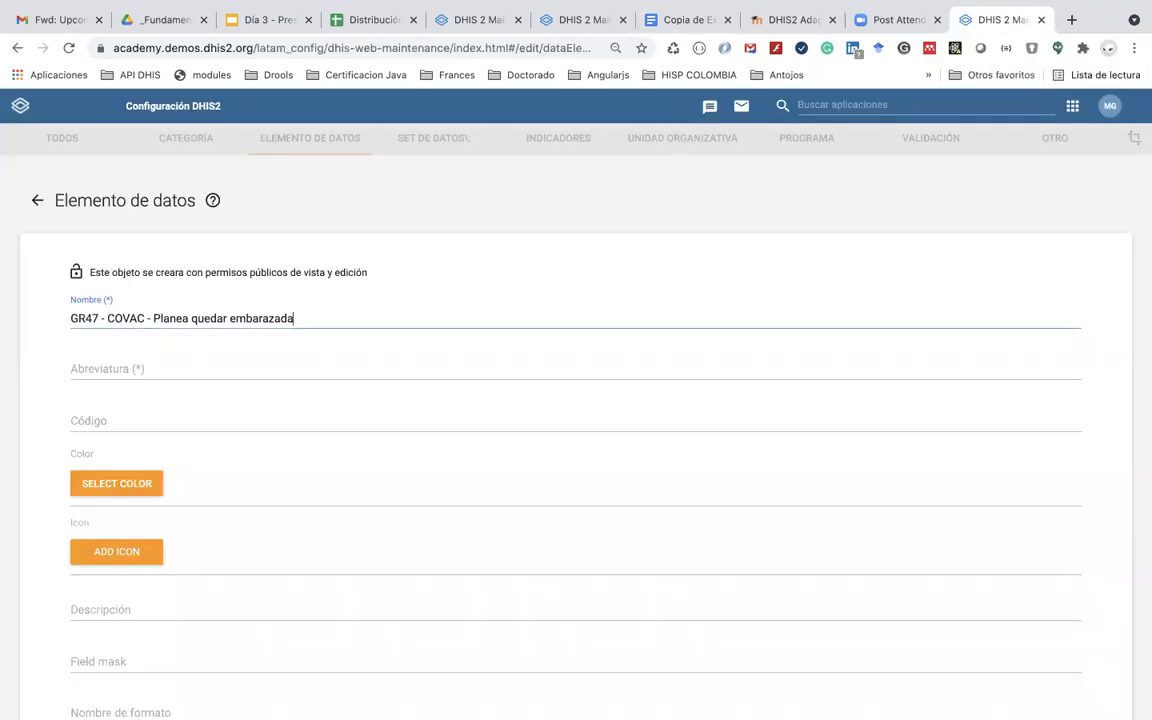
pyautogui.write('to')
pyautogui.press('BackSpace')
pyautogui.press('BackSpace')
pyautogui.press('BackSpace')
pyautogui.press('BackSpace')
pyautogui.write('ntro del')
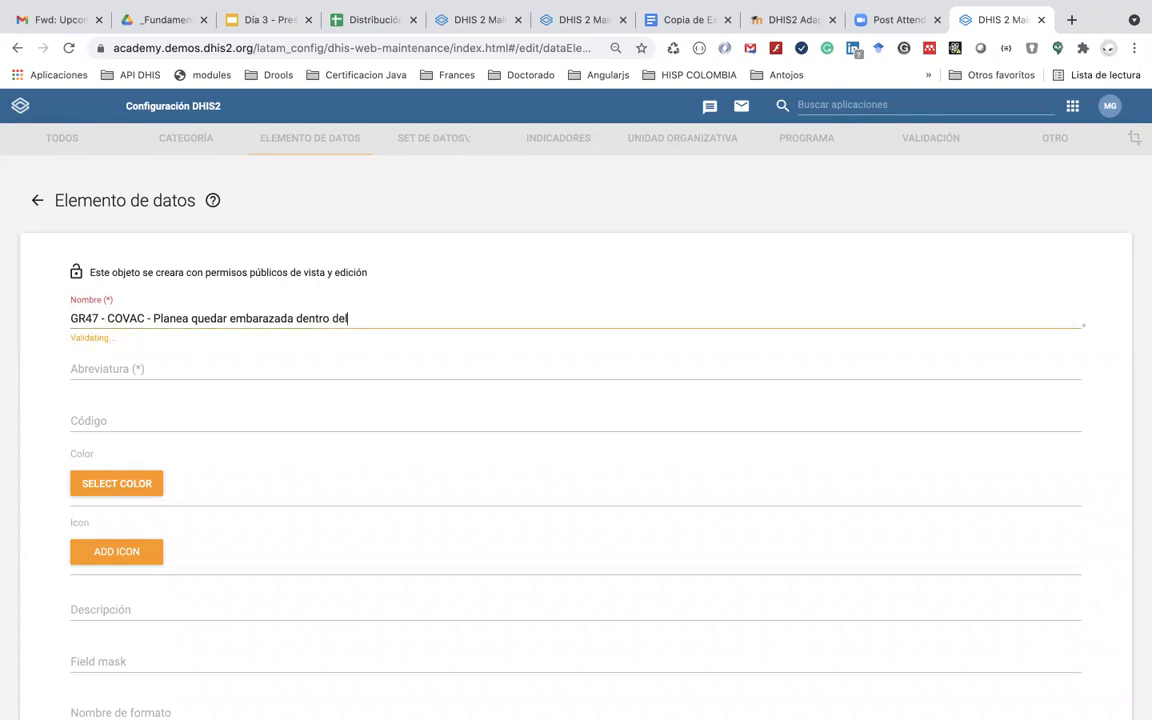
pyautogui.write(' perdiodo de vacunación')
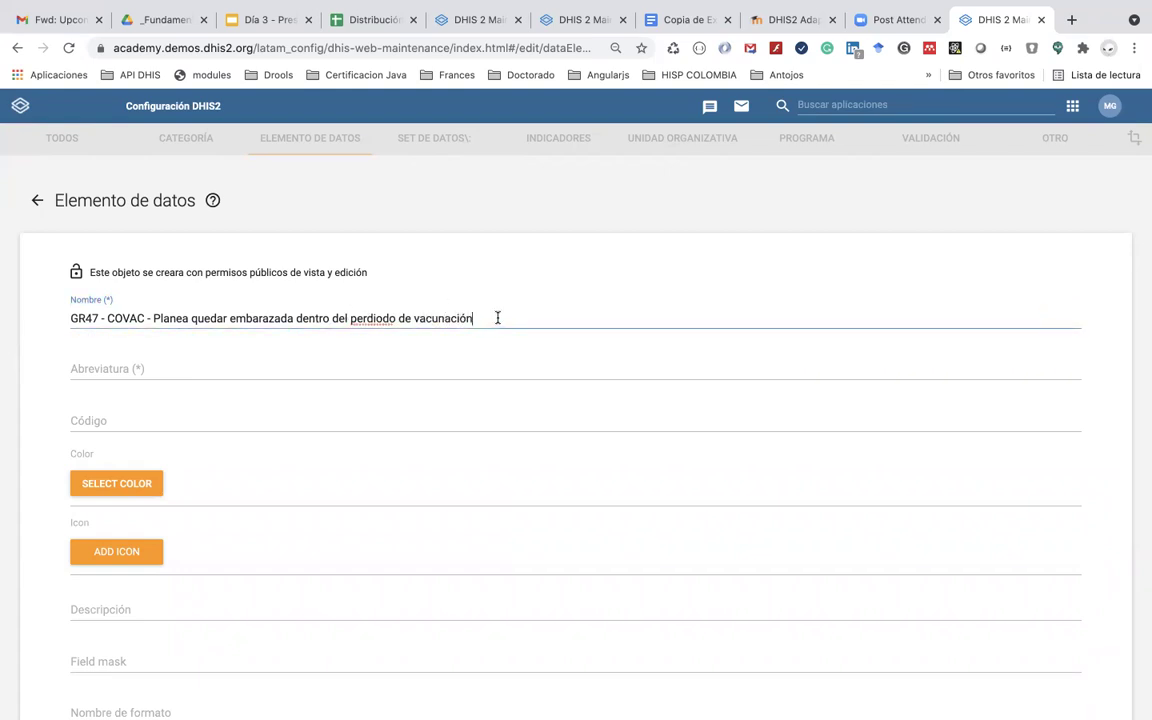
pyautogui.press('BackSpace')
pyautogui.press('BackSpace')
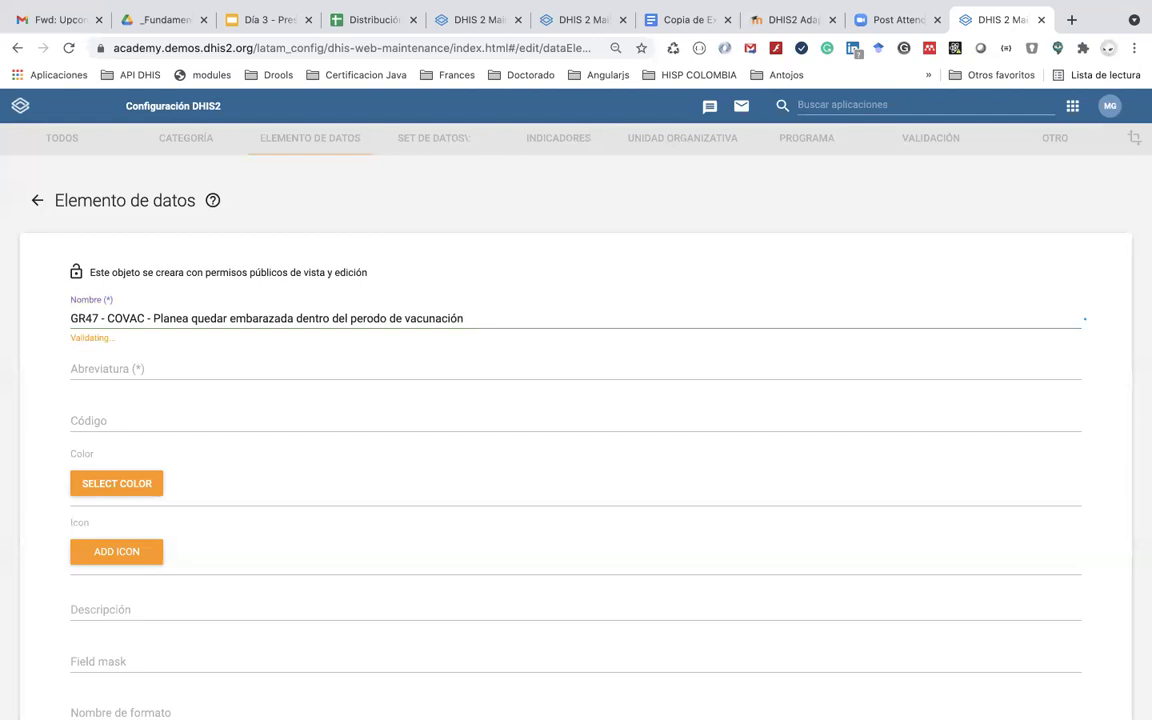
pyautogui.write('í')
# Step: Copy the name into Abreviatura and trim it to 'GR47 - Planea quedar embarazada'
pyautogui.tripleClick(480, 322)
pyautogui.hotkey('ctrl', 'c')
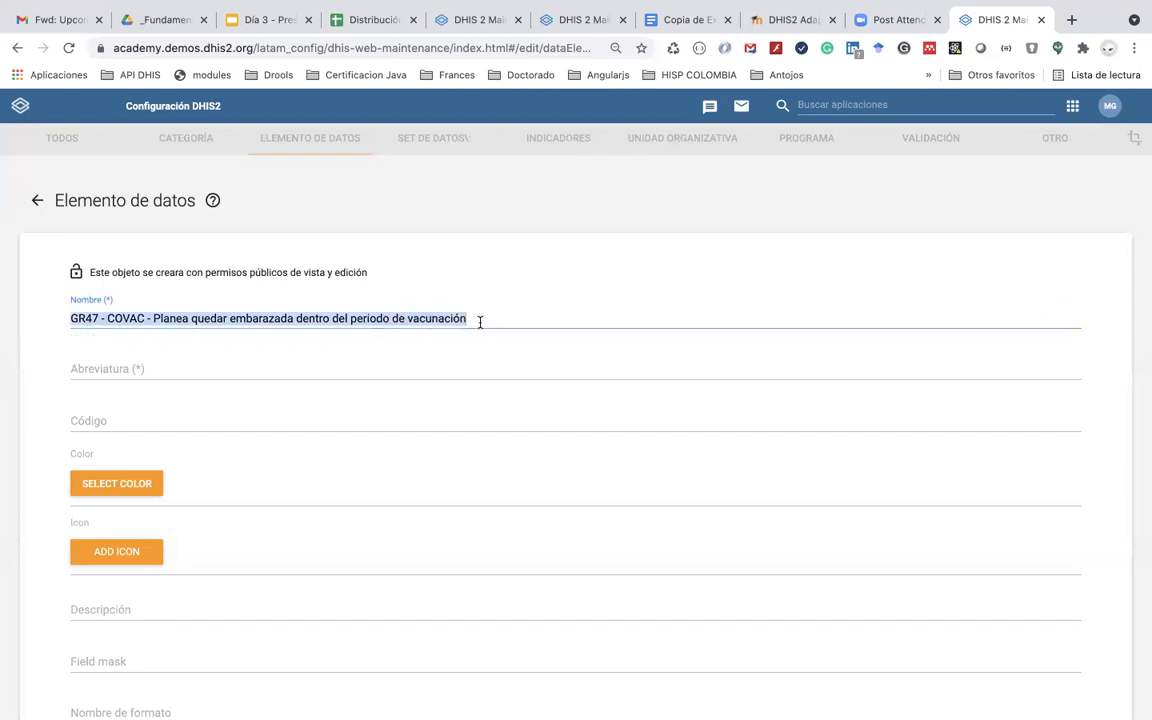
pyautogui.click(198, 368)
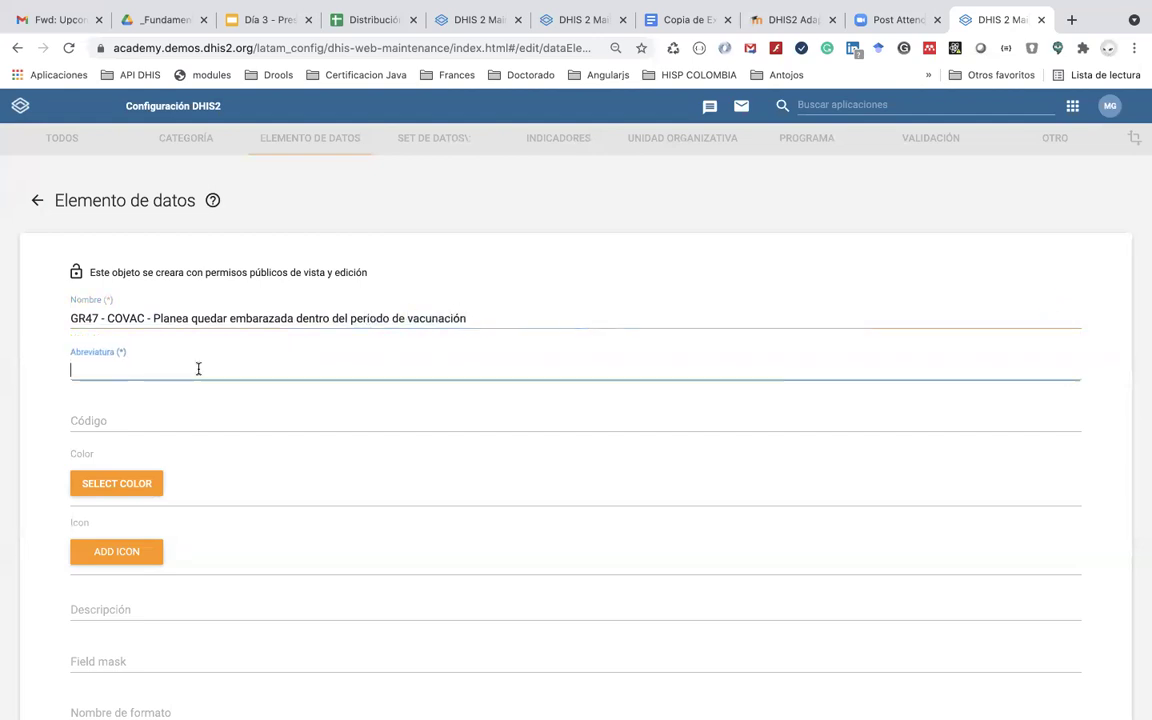
pyautogui.hotkey('ctrl', 'v')
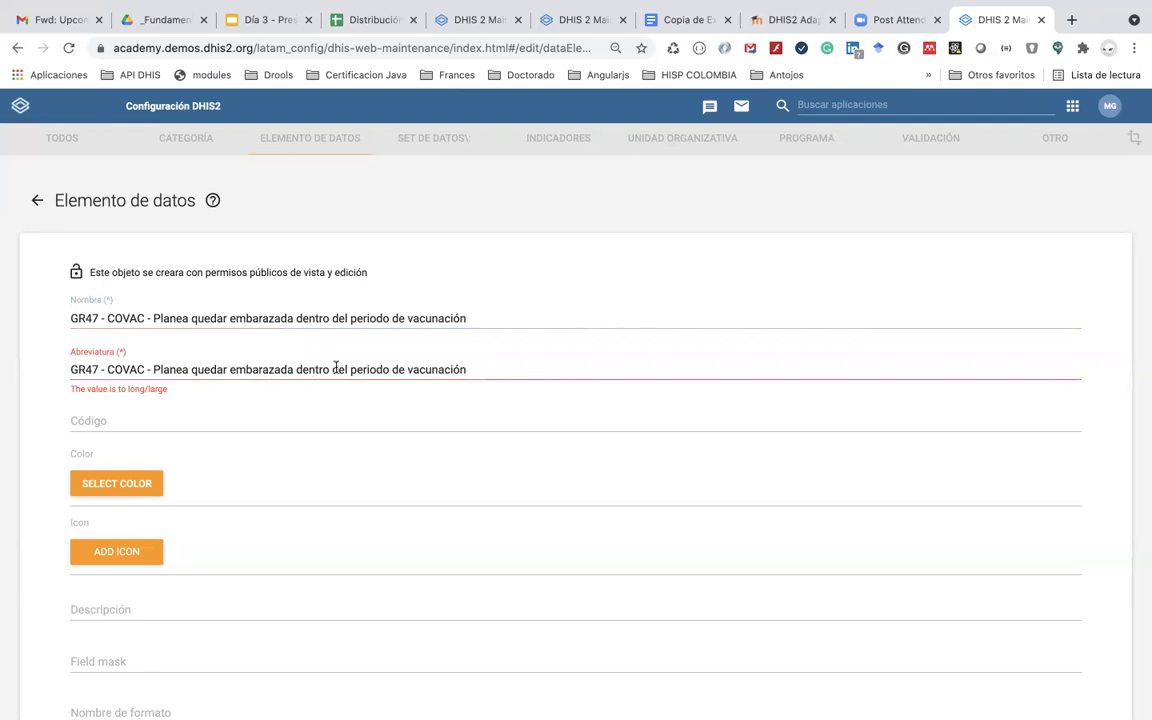
pyautogui.moveTo(475, 368); pyautogui.dragTo(293, 368)
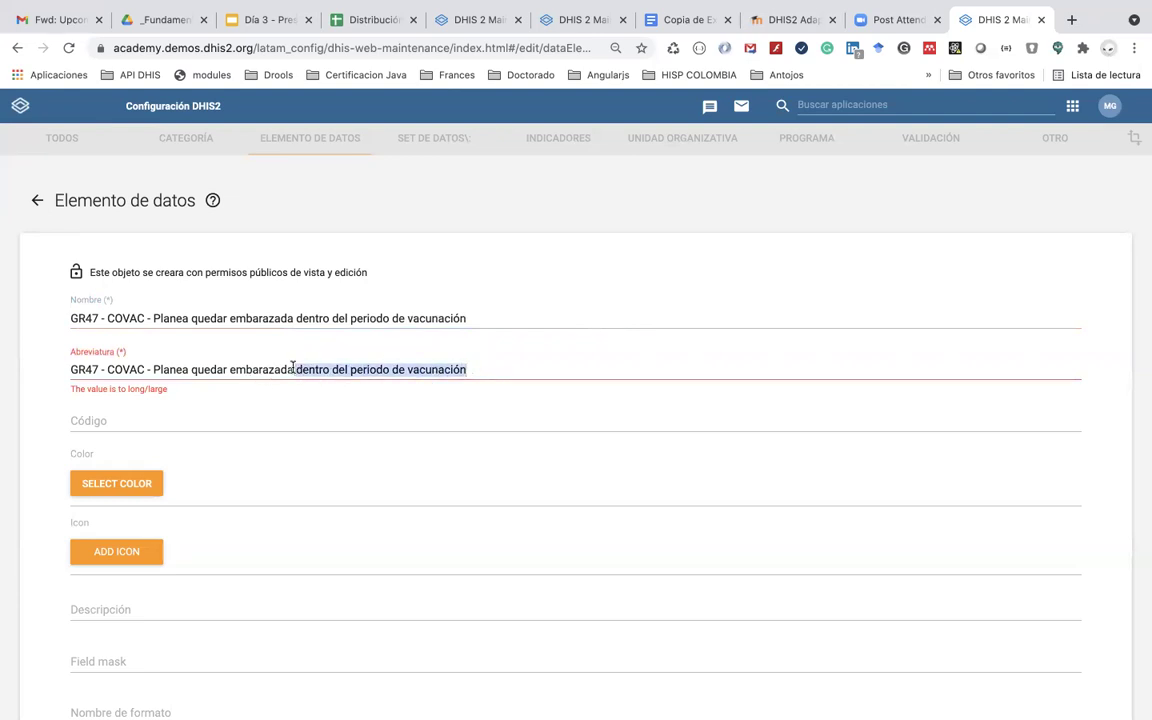
pyautogui.press('BackSpace')
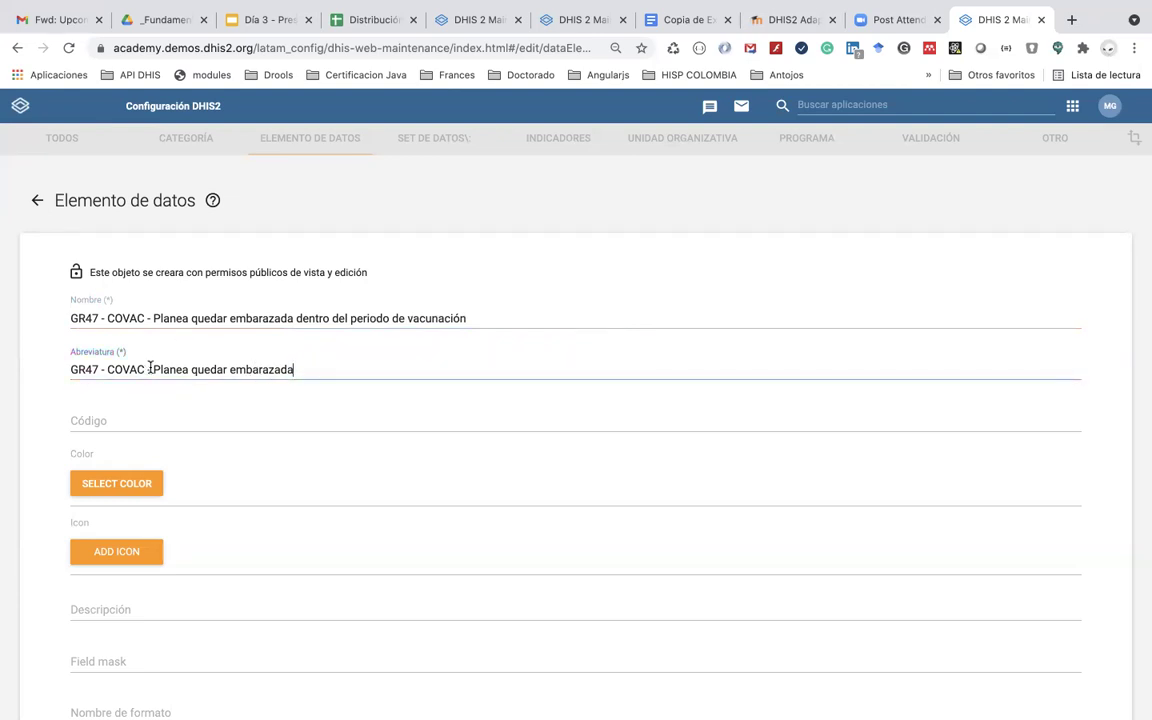
pyautogui.moveTo(153, 368); pyautogui.dragTo(106, 368)
pyautogui.press('BackSpace')
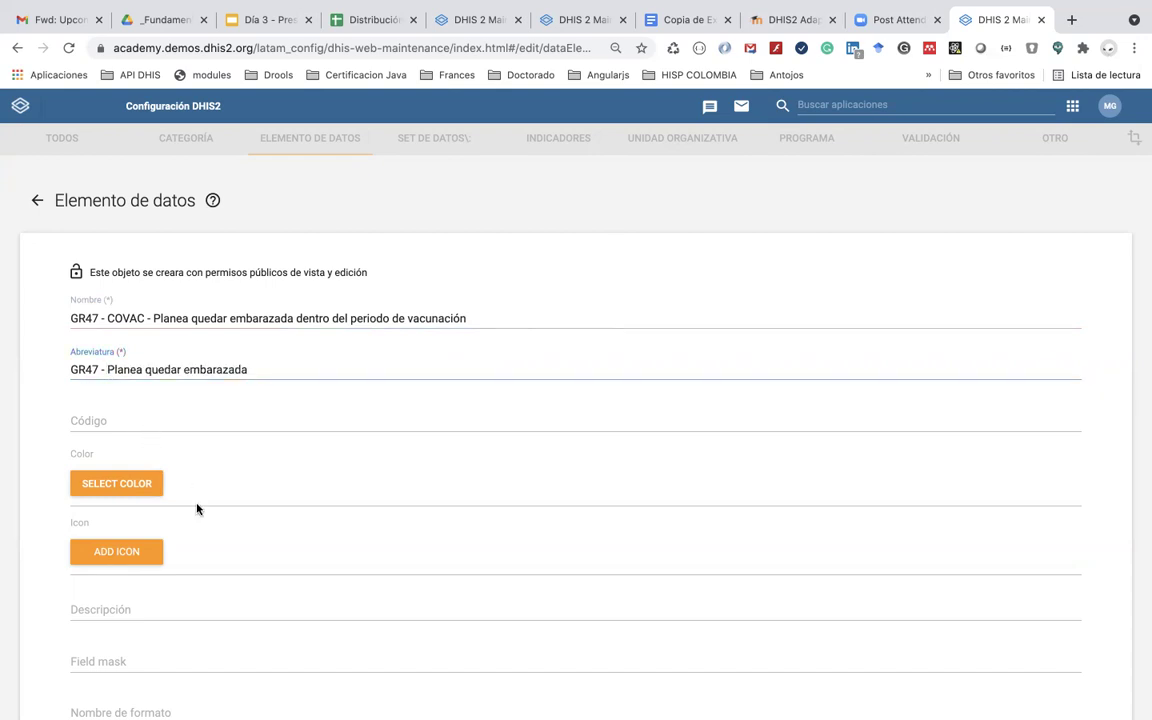
pyautogui.scroll(-5, 213, 553)
# Step: Set the Form name to the pregnancy-planning question copied from the COVID form, without the asterisk
pyautogui.click(190, 431)
pyautogui.press('super+Tab')
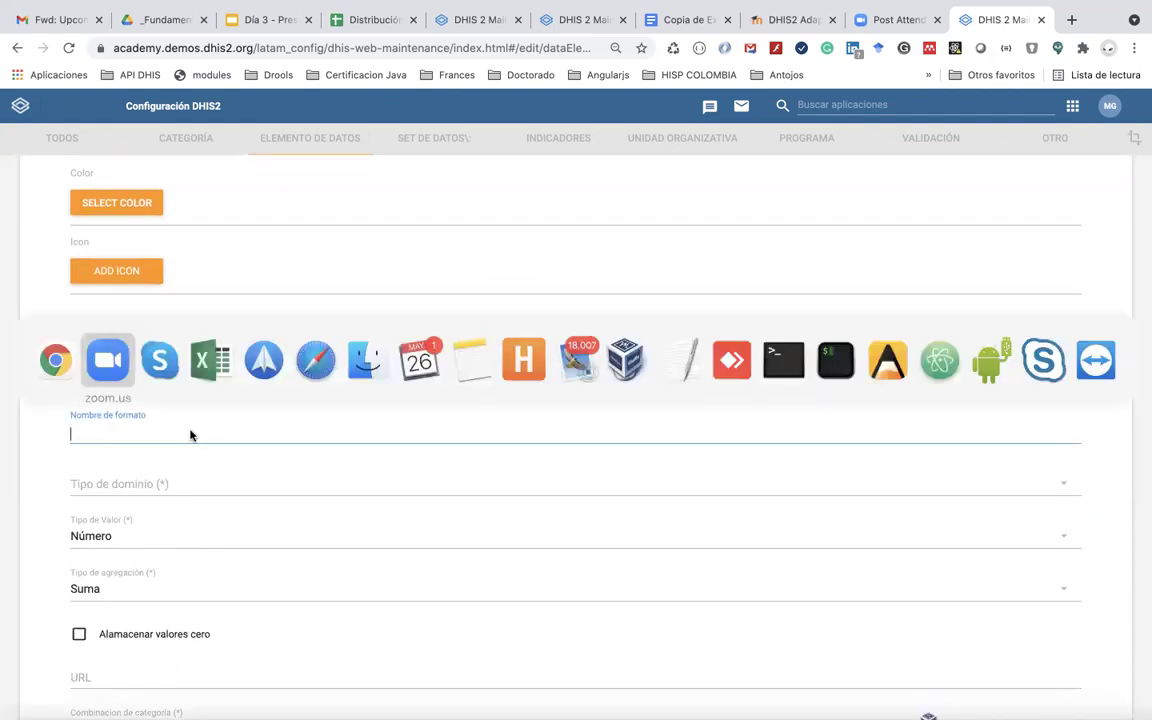
pyautogui.press('super+Tab')
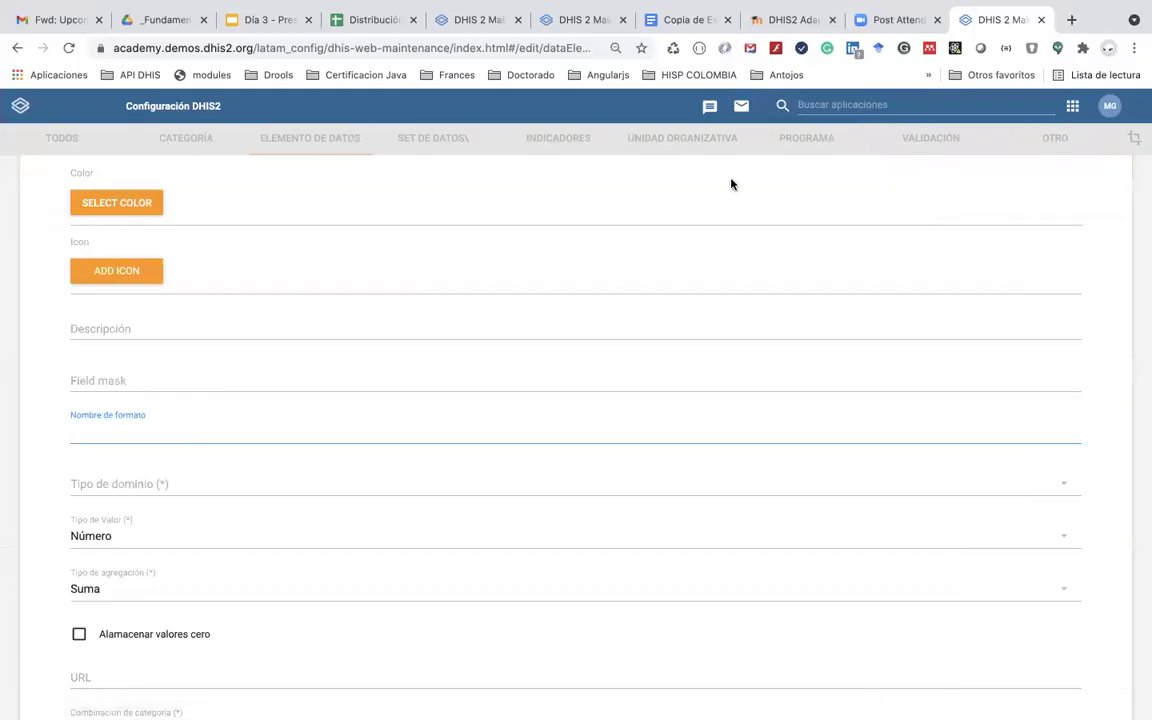
pyautogui.click(684, 19)
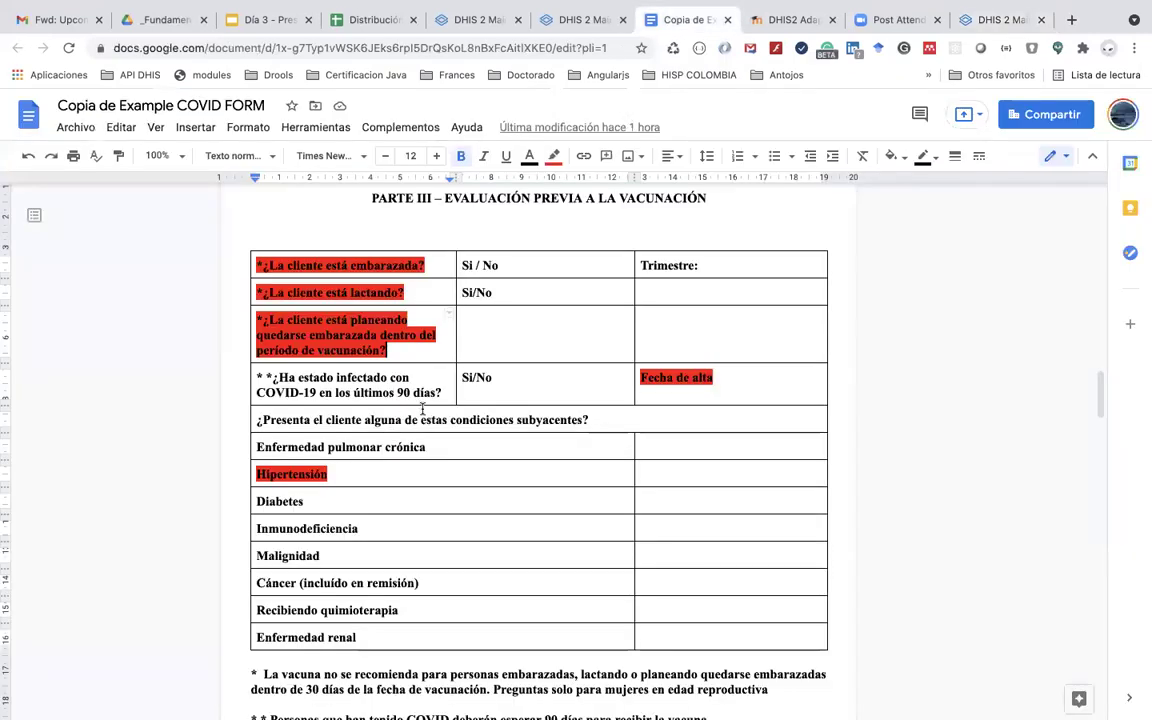
pyautogui.moveTo(391, 350); pyautogui.dragTo(260, 319)
pyautogui.press('super+c')
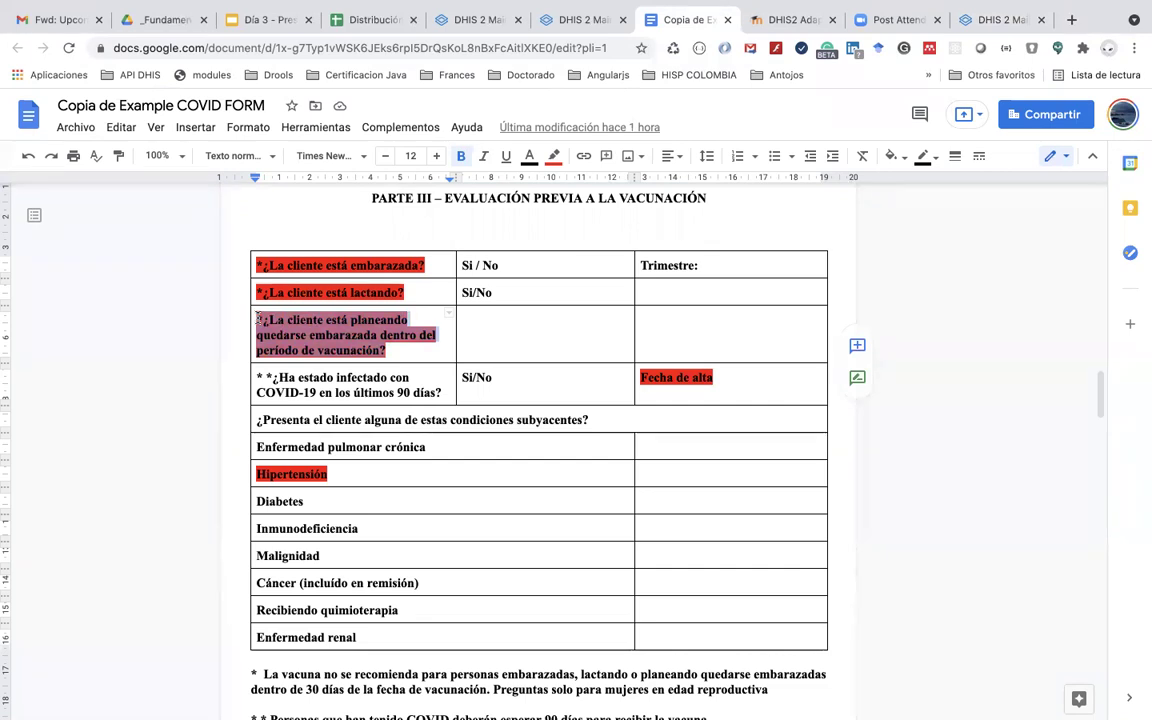
pyautogui.press('super+Tab')
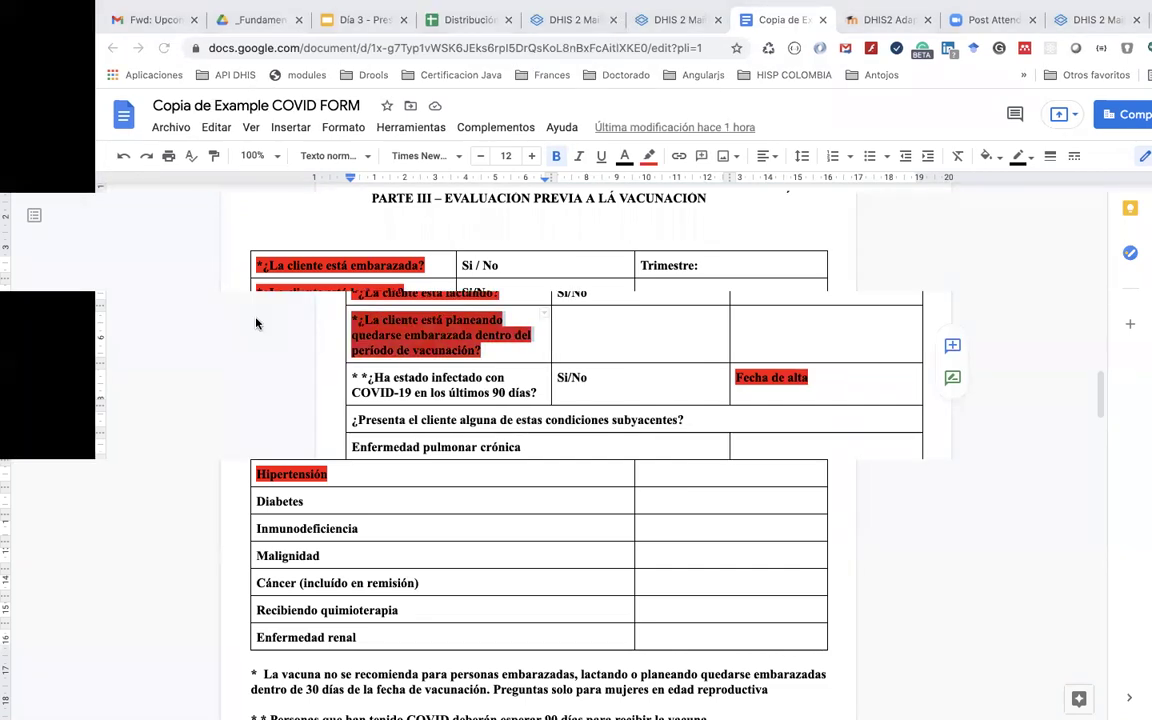
pyautogui.press('super+Tab')
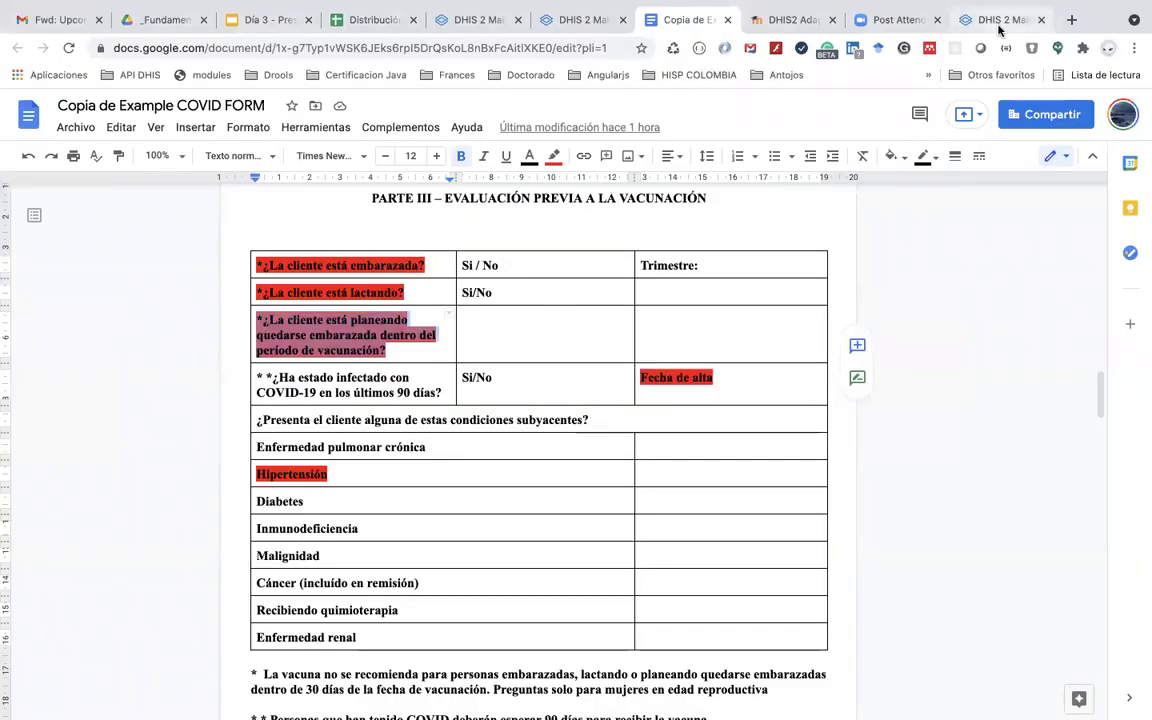
pyautogui.click(998, 22)
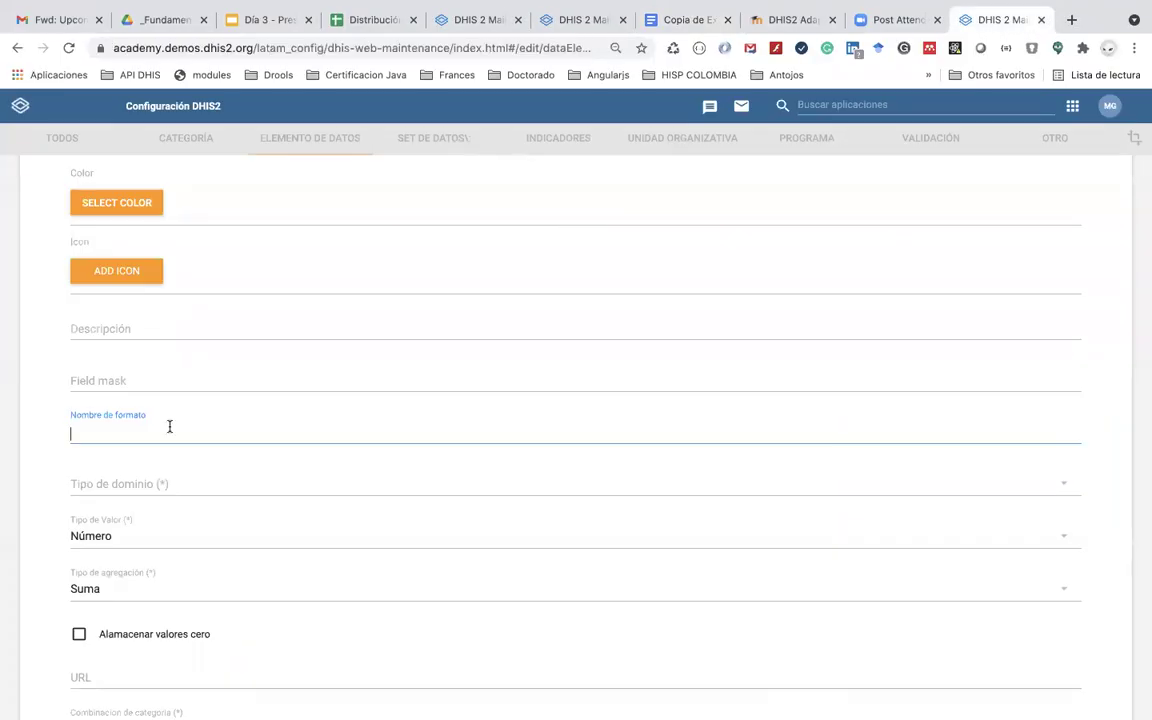
pyautogui.press('super+v')
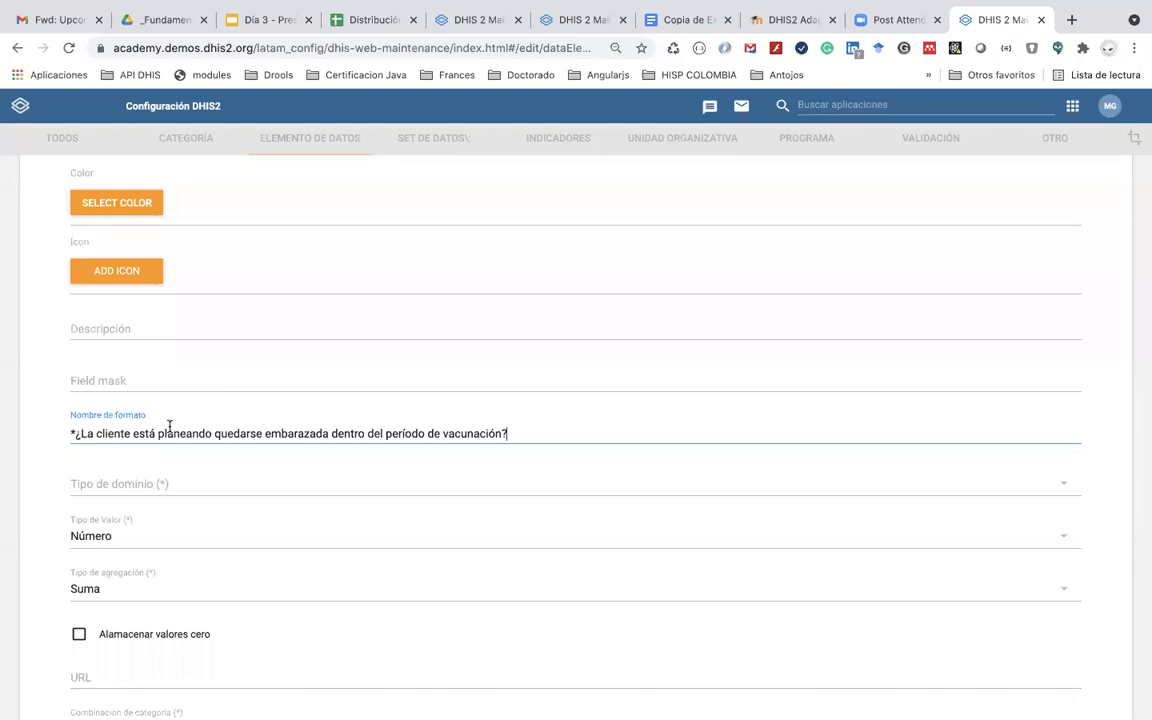
pyautogui.press('super+Tab')
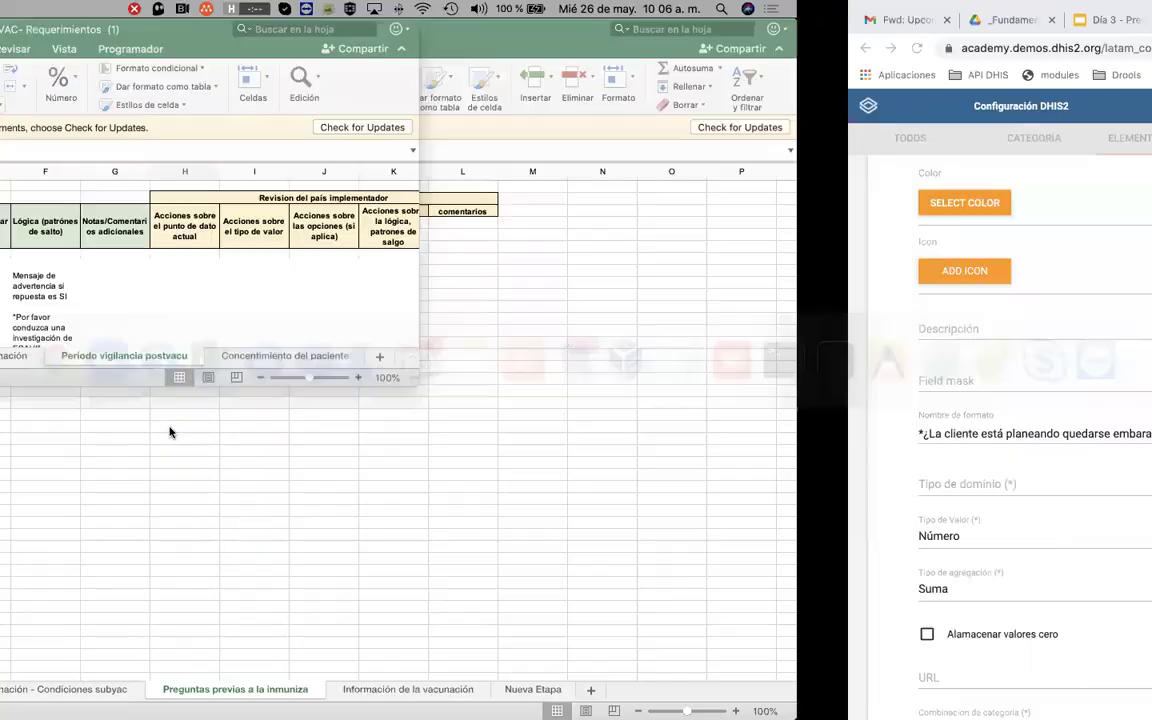
pyautogui.press('super+Tab')
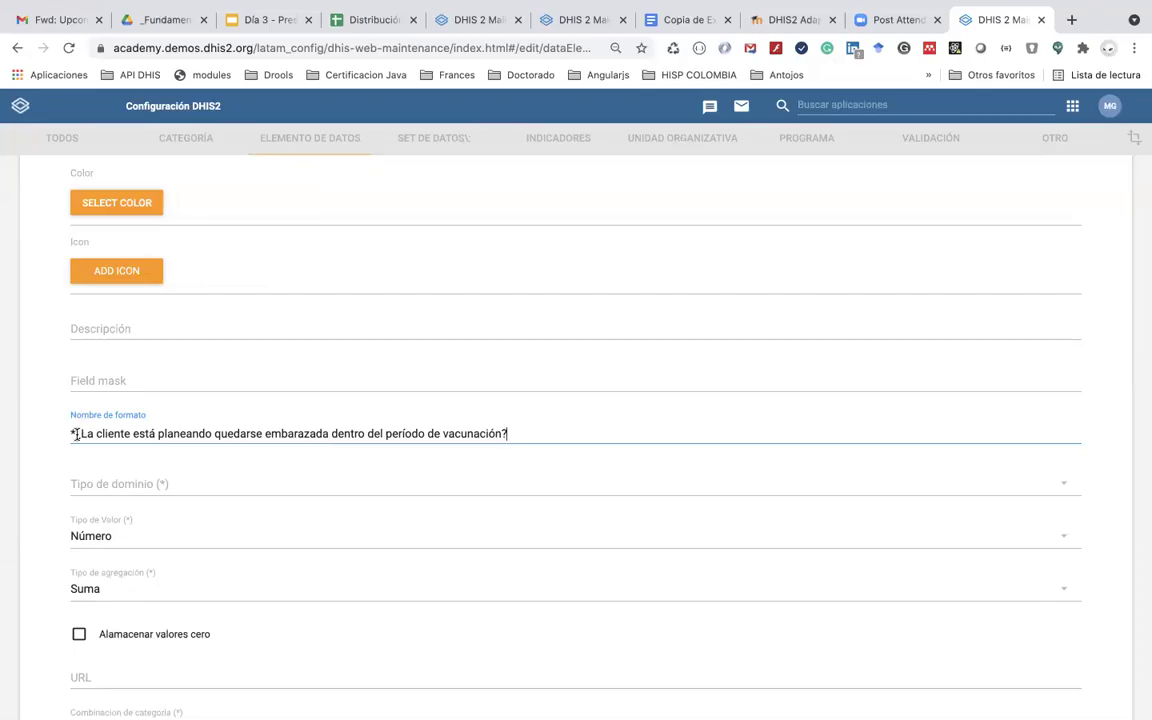
pyautogui.press('BackSpace')
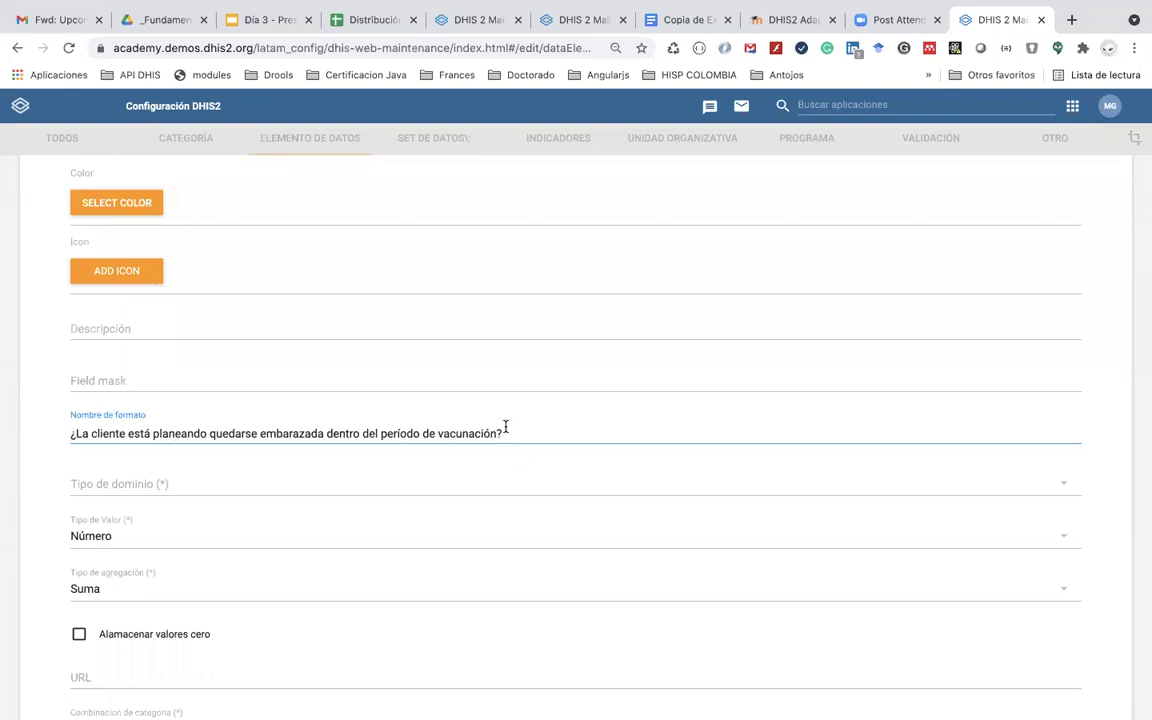
# Step: Set domain type Rastreador, value type Sí/No and aggregation type Conteo
pyautogui.scroll(-2, 502, 525)
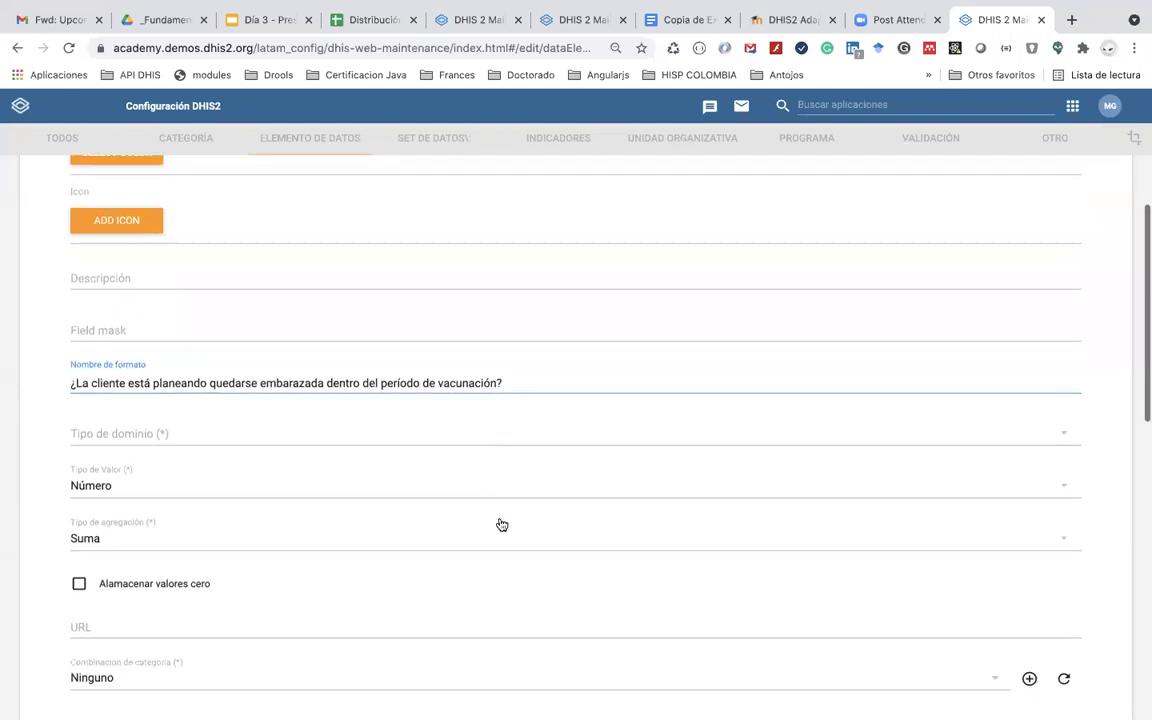
pyautogui.click(207, 374)
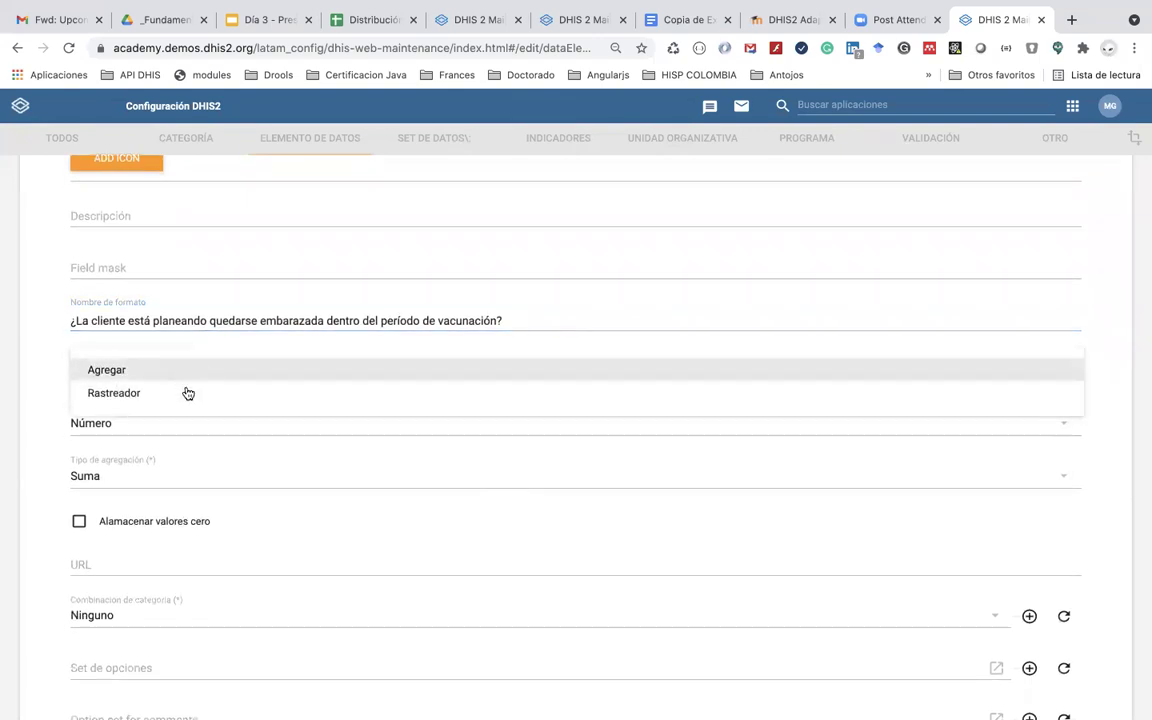
pyautogui.click(185, 393)
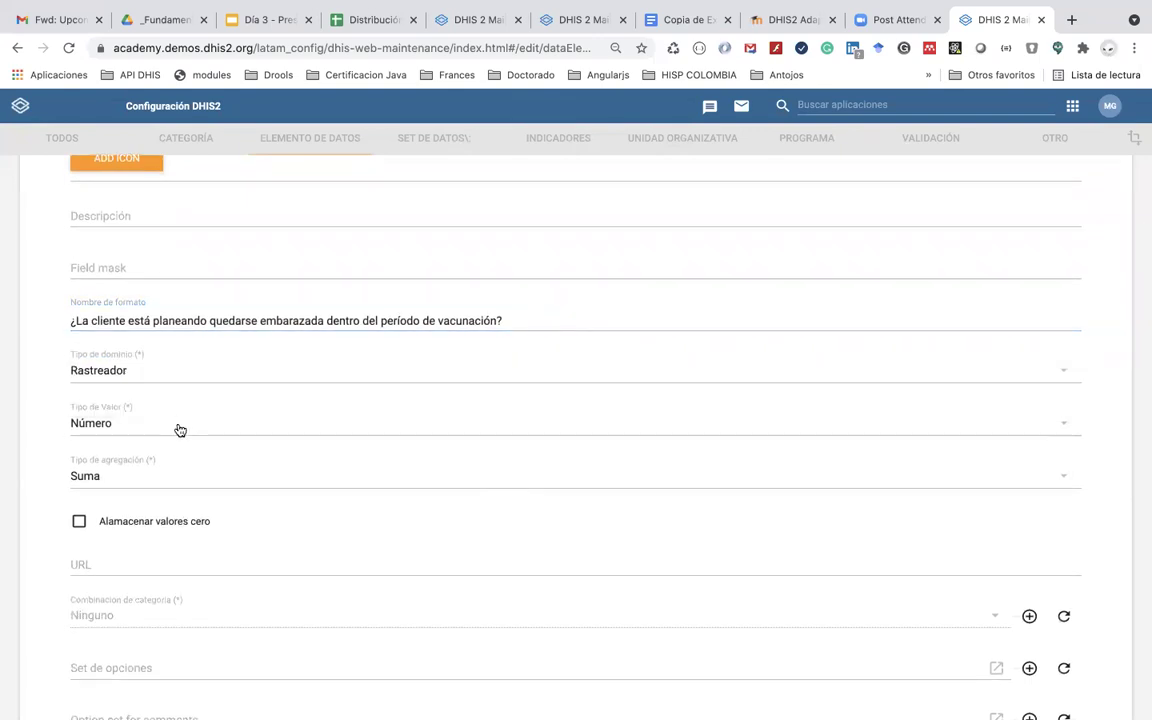
pyautogui.click(180, 430)
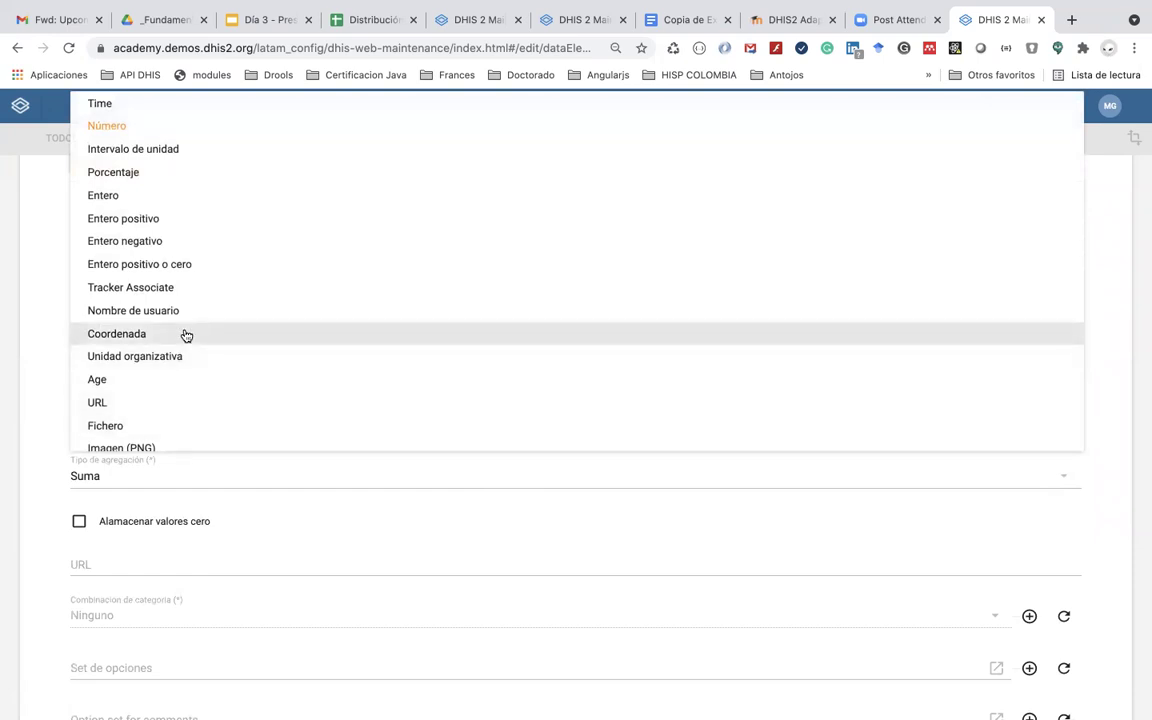
pyautogui.scroll(-1, 185, 334)
pyautogui.scroll(8, 185, 334)
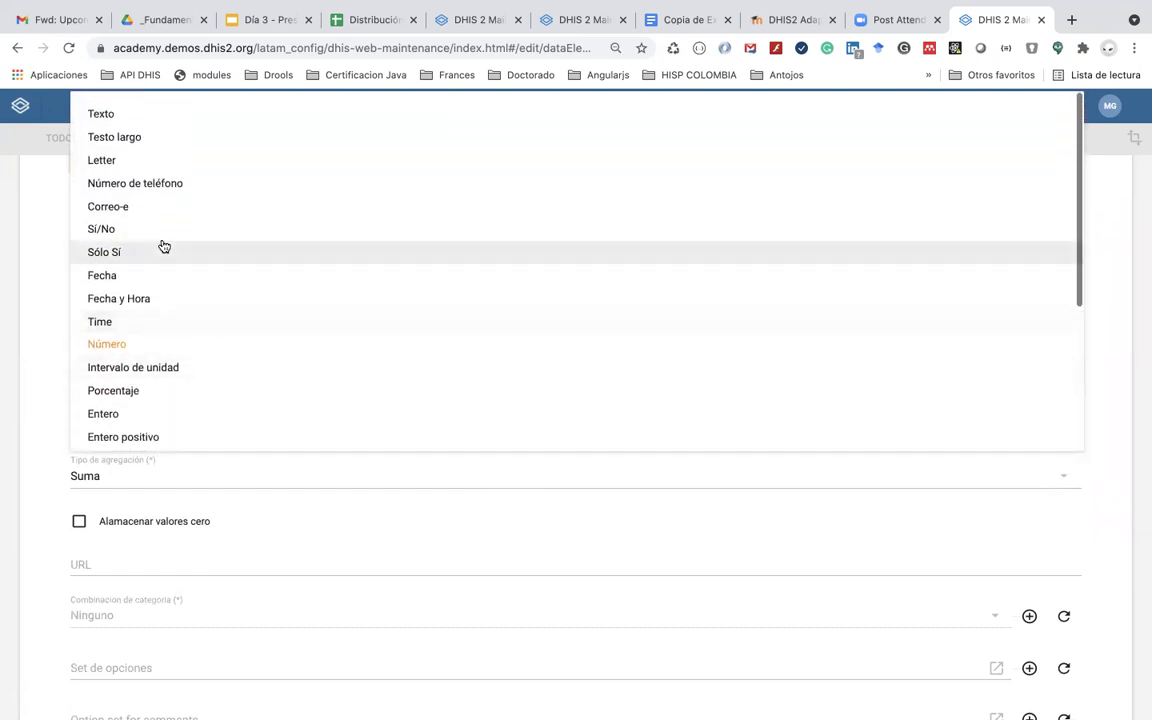
pyautogui.click(166, 242)
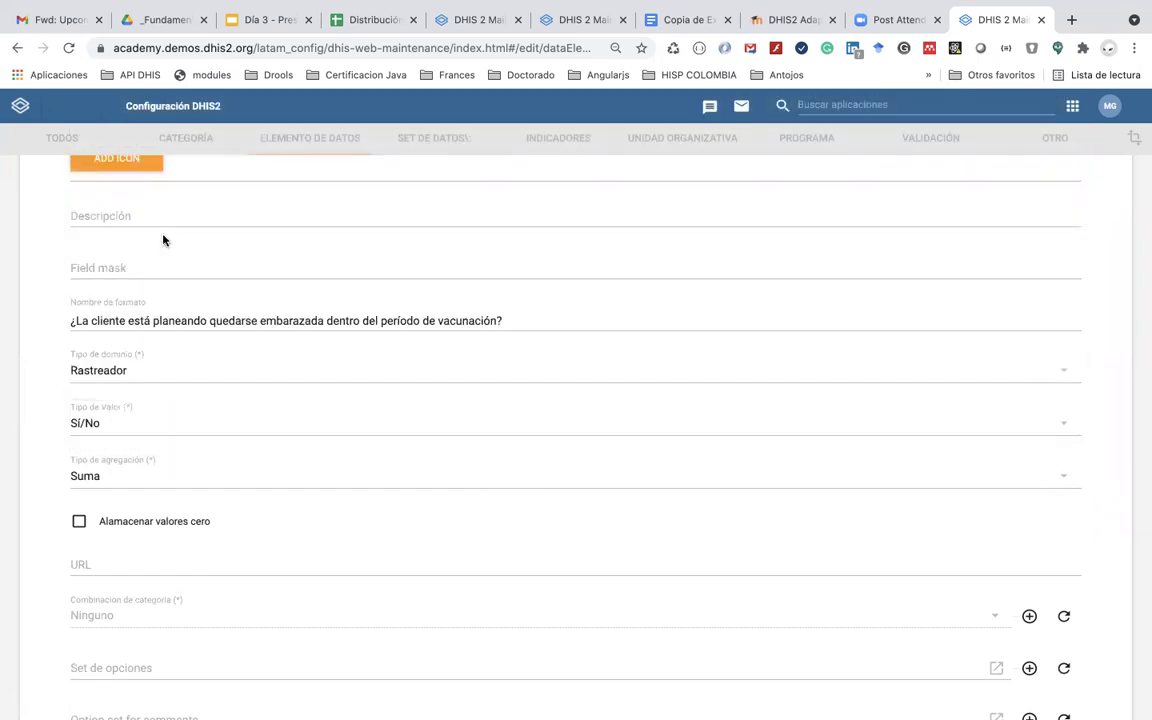
pyautogui.click(160, 474)
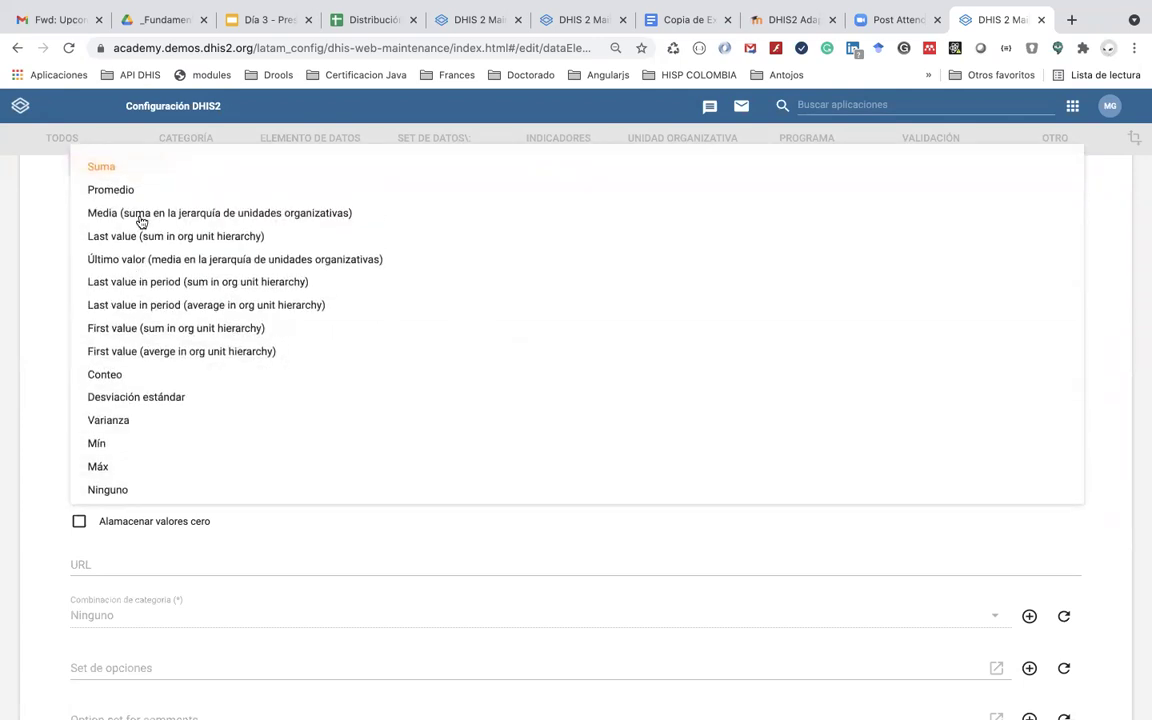
pyautogui.click(149, 378)
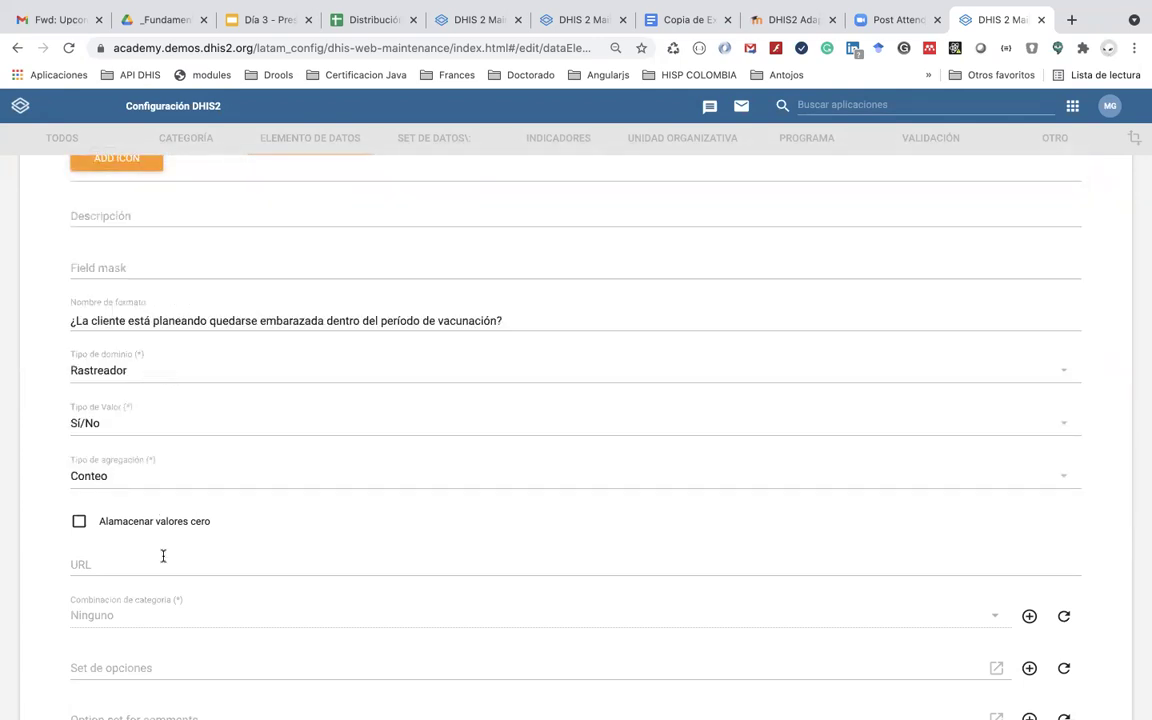
# Step: Save the new pregnancy-planning data element
pyautogui.scroll(5, 163, 556)
pyautogui.scroll(-3, 164, 558)
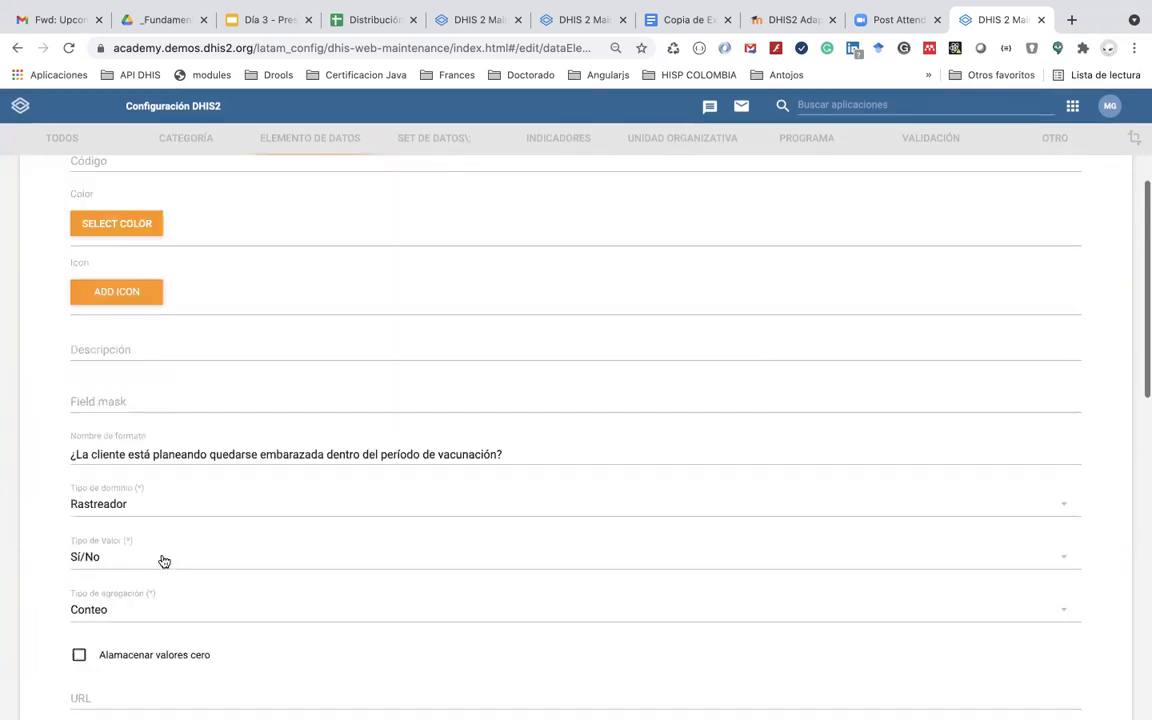
pyautogui.scroll(-5, 164, 561)
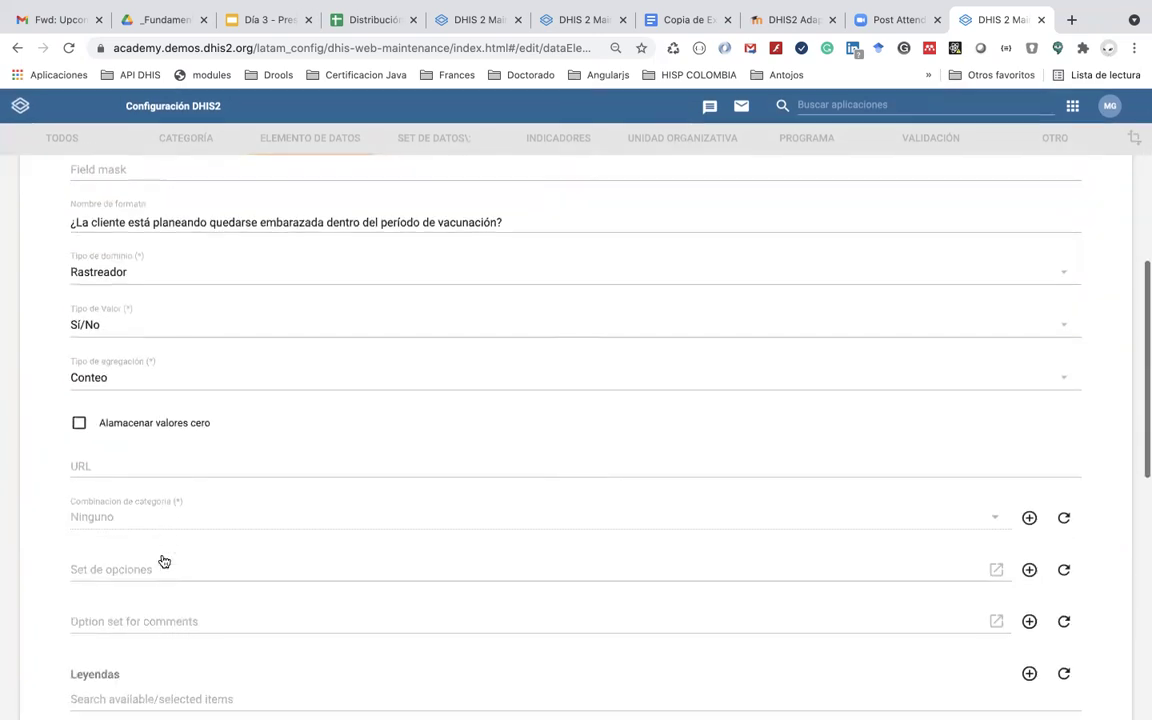
pyautogui.scroll(-5, 163, 558)
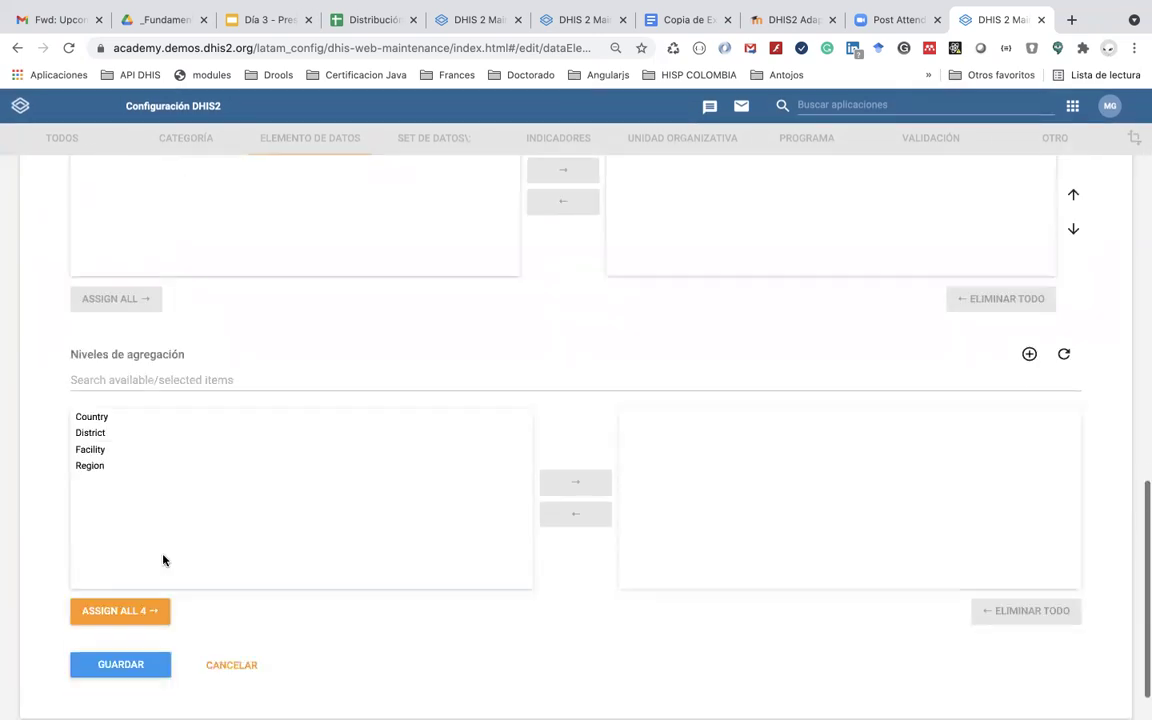
pyautogui.click(140, 607)
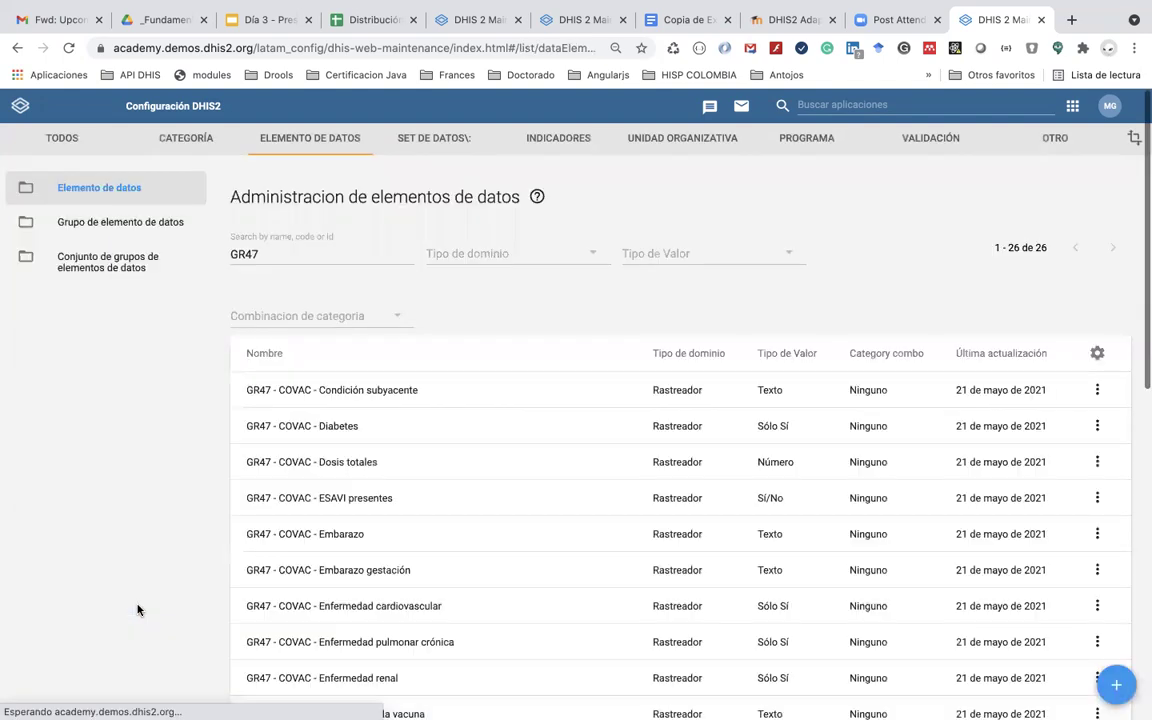
# Step: Find the GR47 program in the Programa list and open its GR47 - Vacunación stage
pyautogui.click(805, 139)
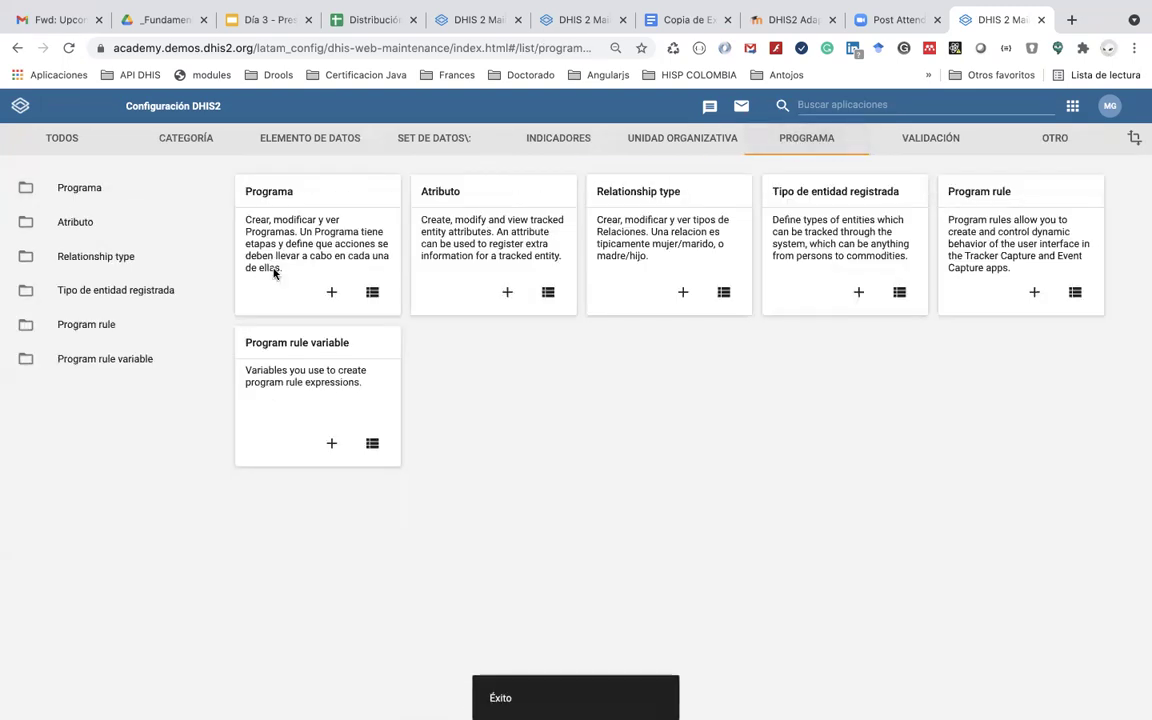
pyautogui.click(274, 193)
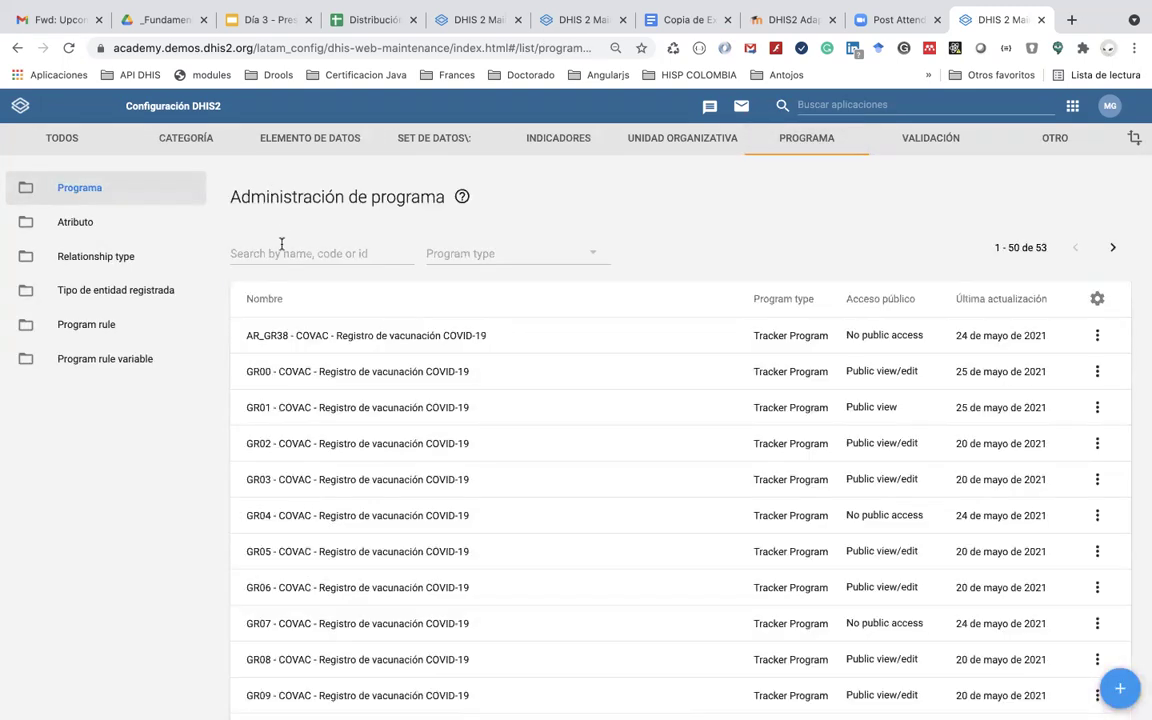
pyautogui.write('GR47')
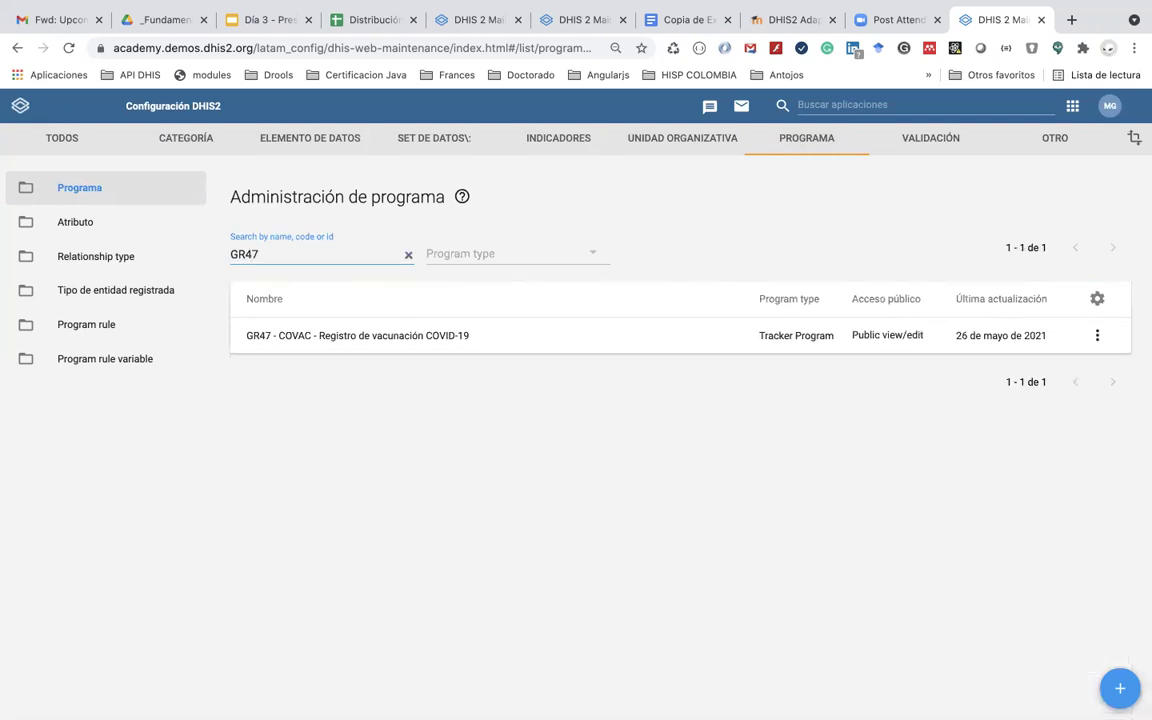
pyautogui.click(314, 337)
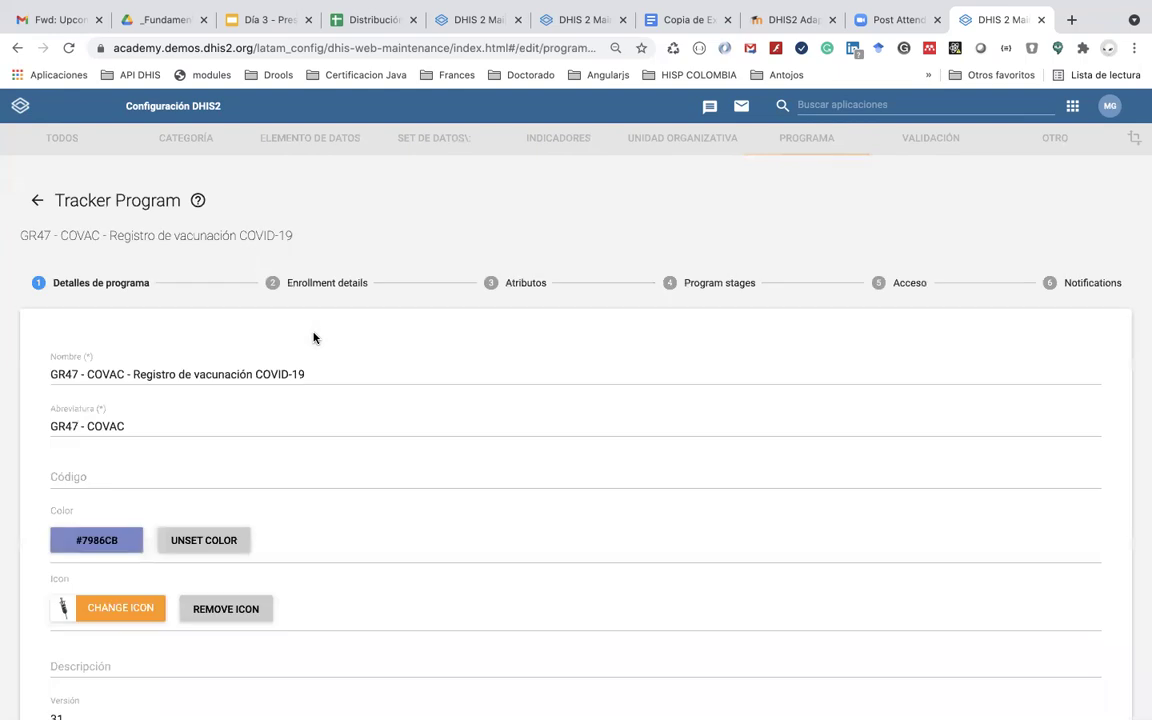
pyautogui.click(678, 284)
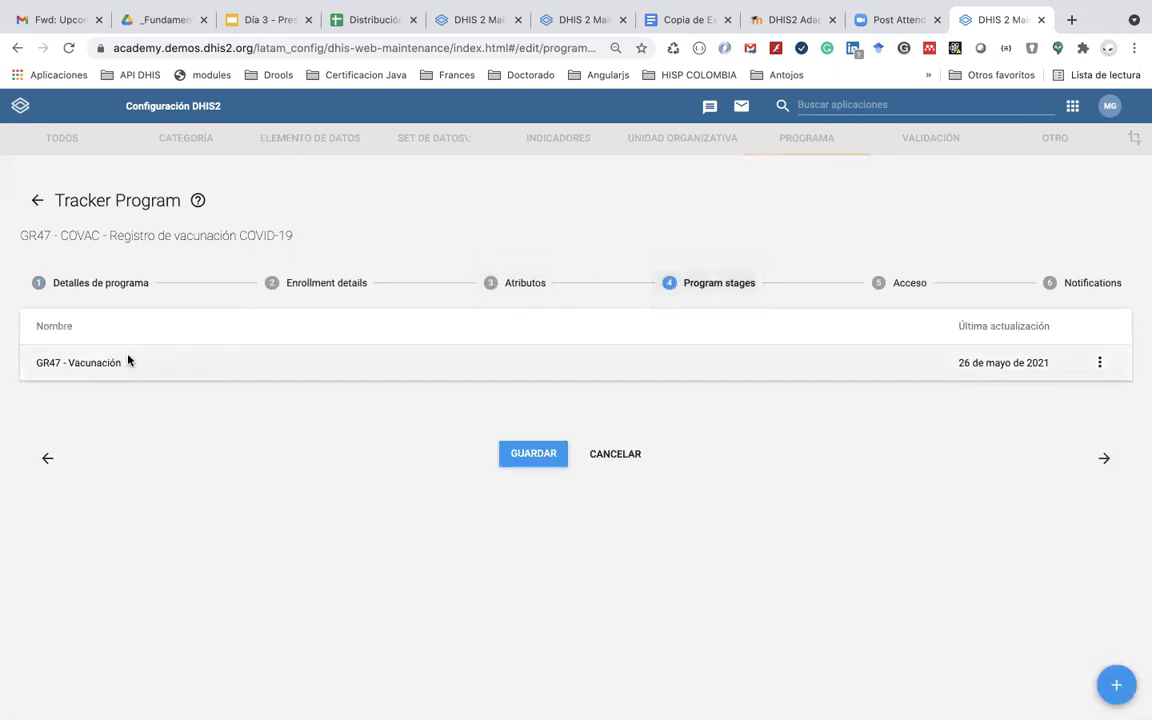
pyautogui.click(126, 358)
pyautogui.scroll(-5, 190, 527)
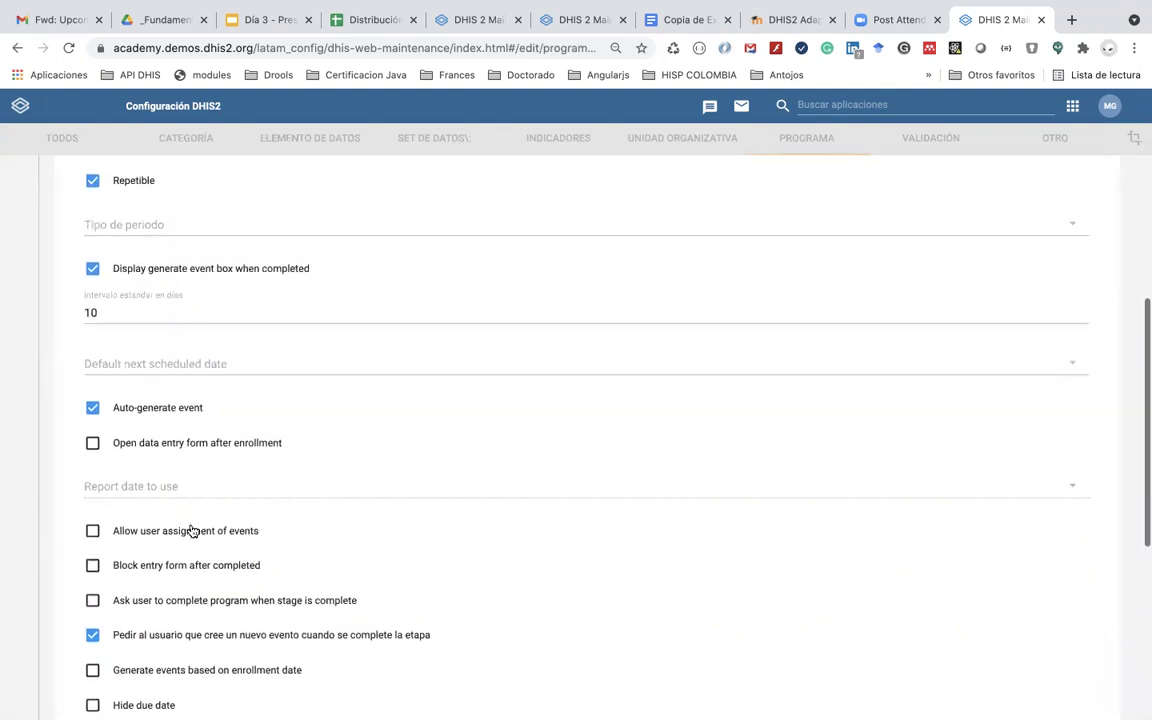
pyautogui.scroll(-5, 193, 530)
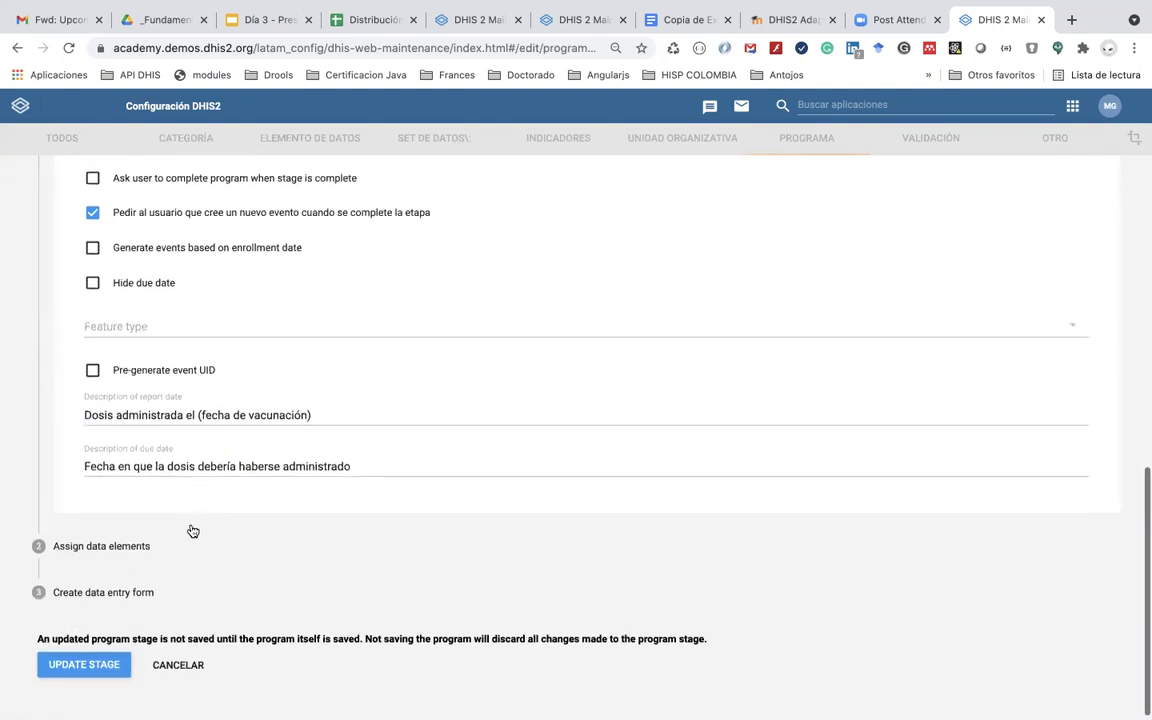
# Step: Search GR47 among available data elements and assign 'Planea quedar embarazada' to the stage
pyautogui.click(128, 540)
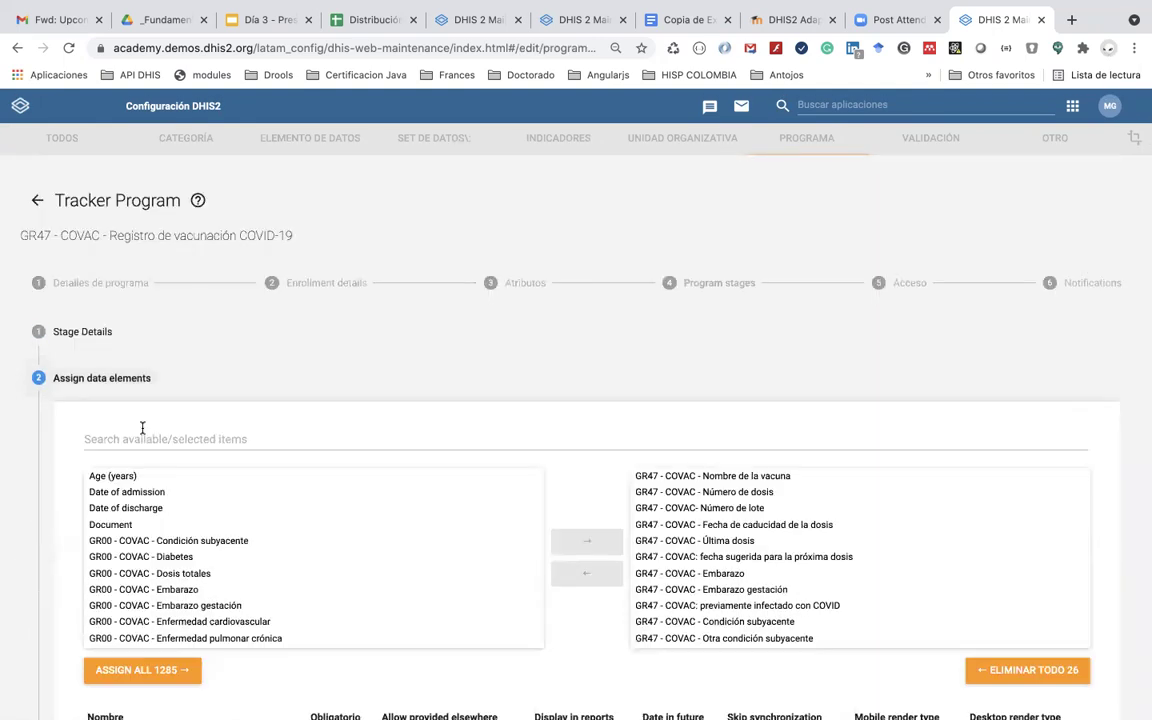
pyautogui.click(142, 432)
pyautogui.write('GR47')
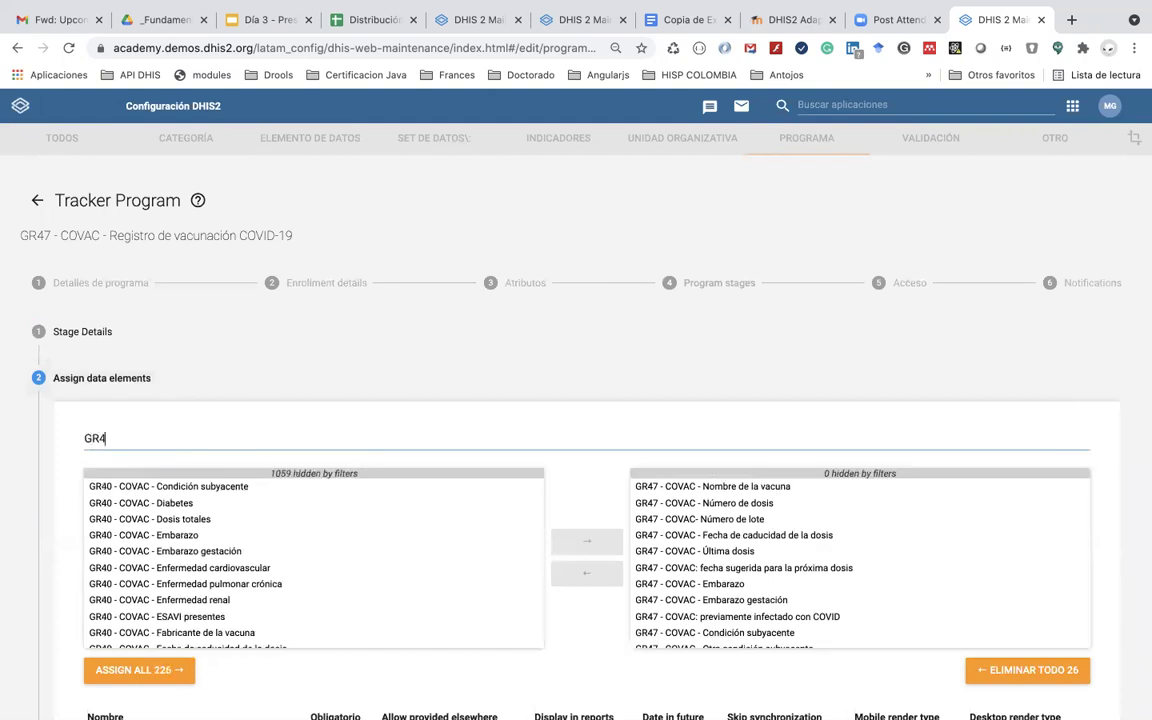
pyautogui.click(188, 486)
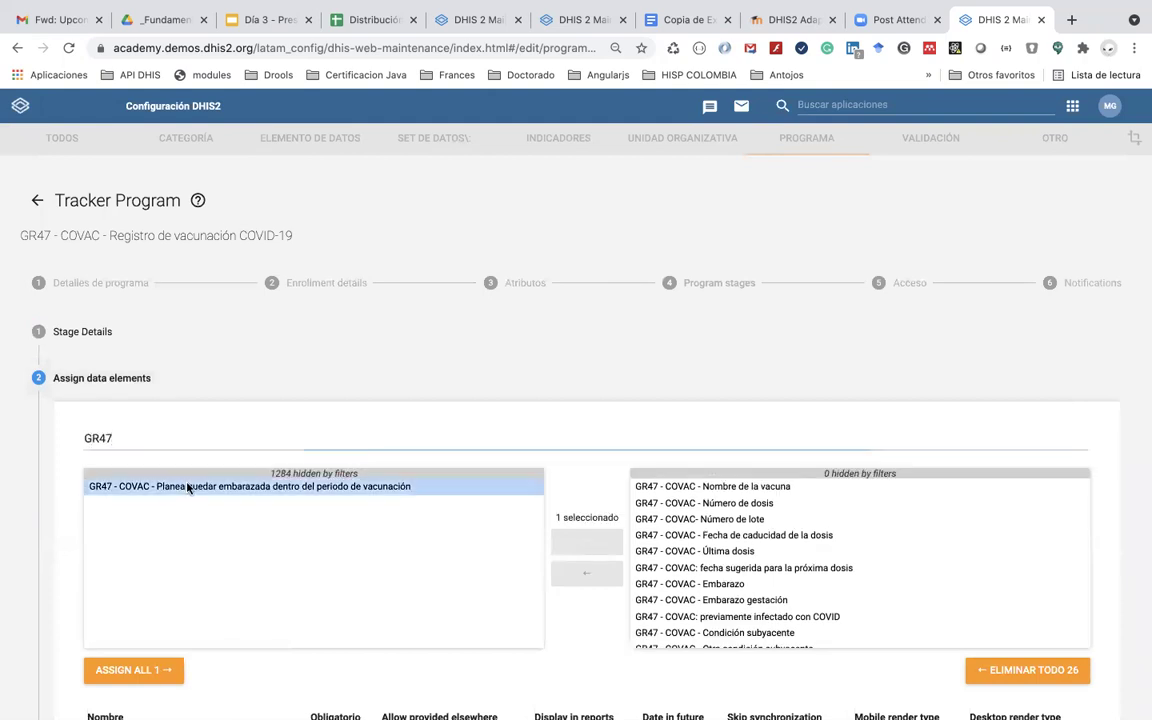
pyautogui.doubleClick(188, 486)
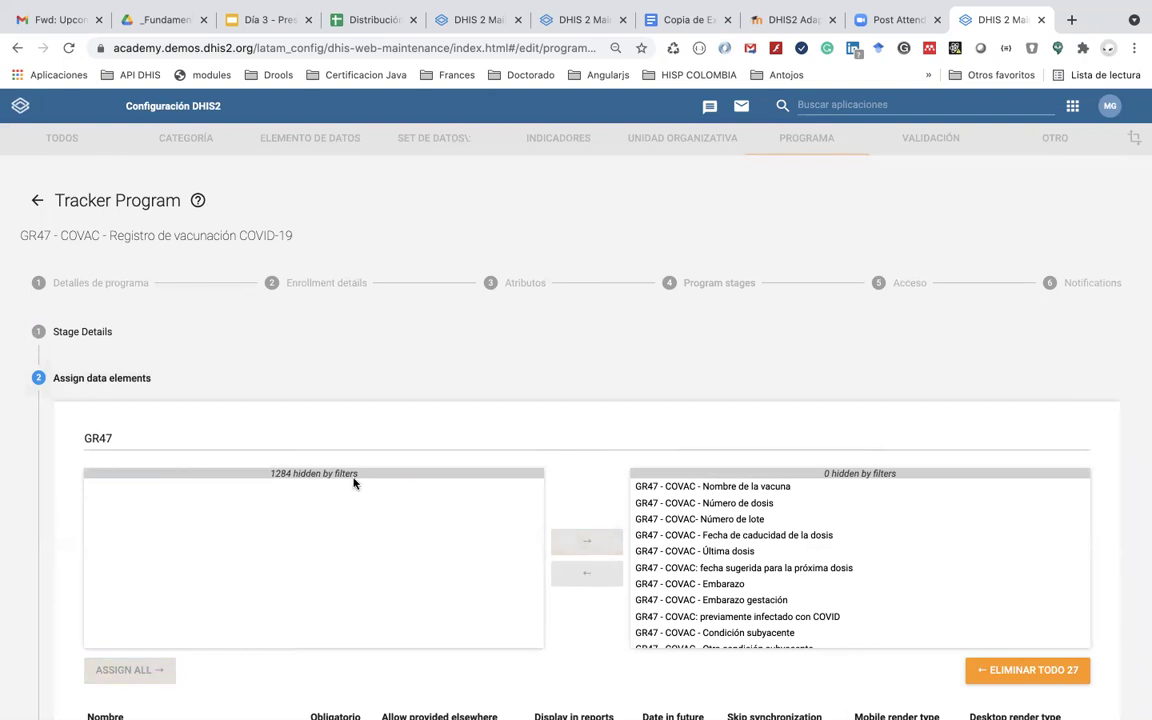
pyautogui.scroll(-5, 606, 573)
pyautogui.scroll(5, 604, 573)
pyautogui.scroll(-5, 709, 424)
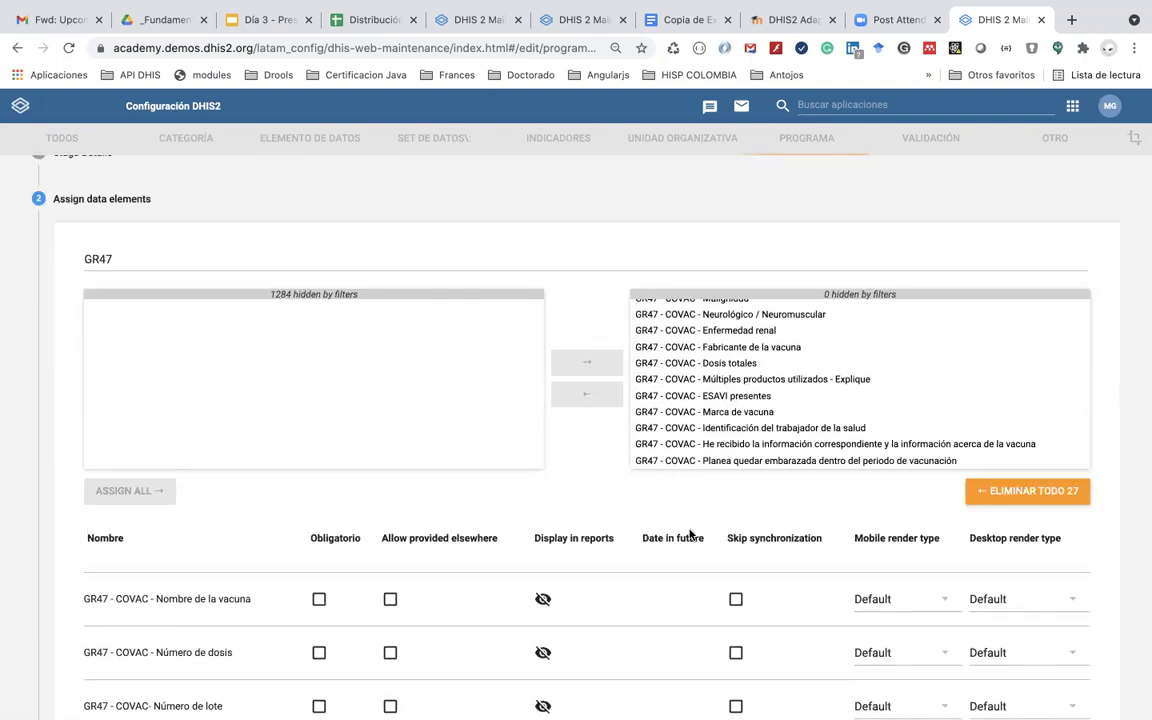
pyautogui.scroll(-15, 689, 535)
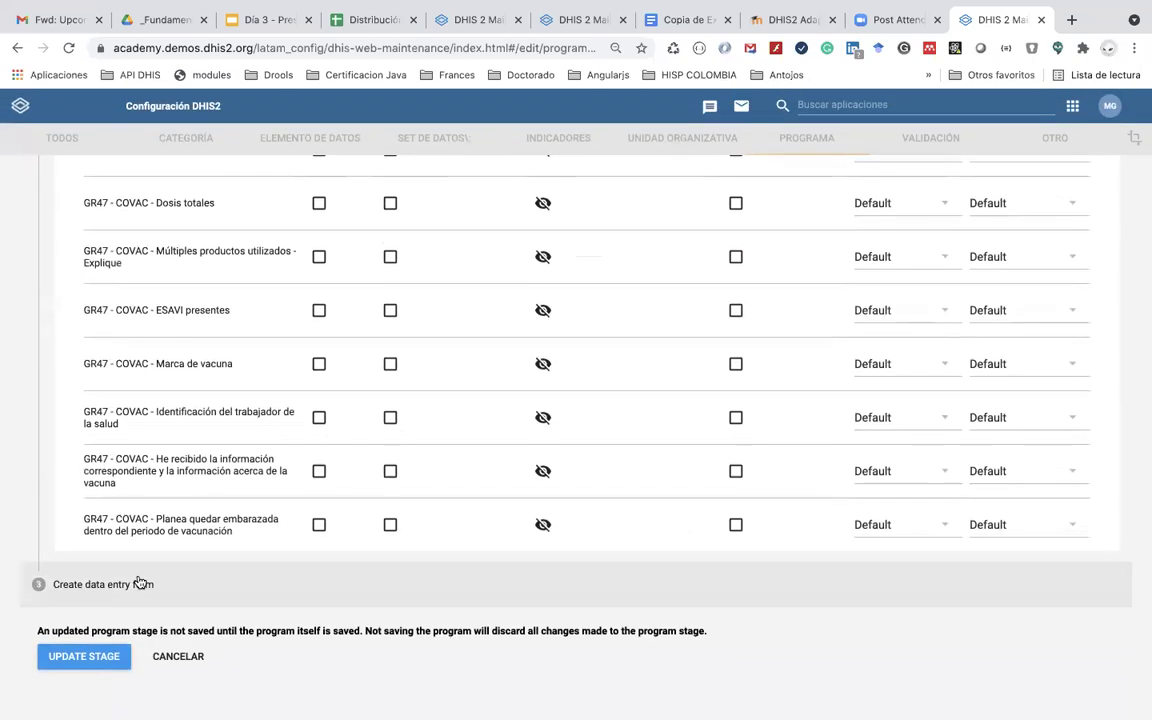
# Step: Review the reorganised Vacunación sections in the stage's data entry form
pyautogui.click(140, 584)
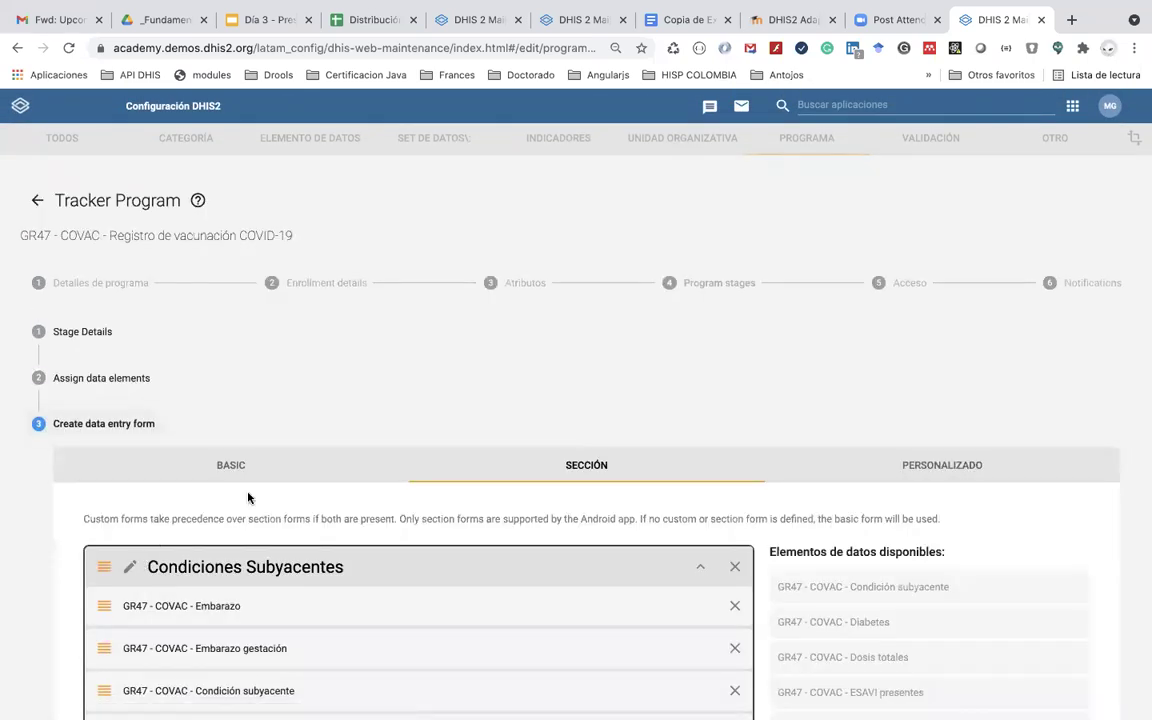
pyautogui.scroll(-10, 573, 501)
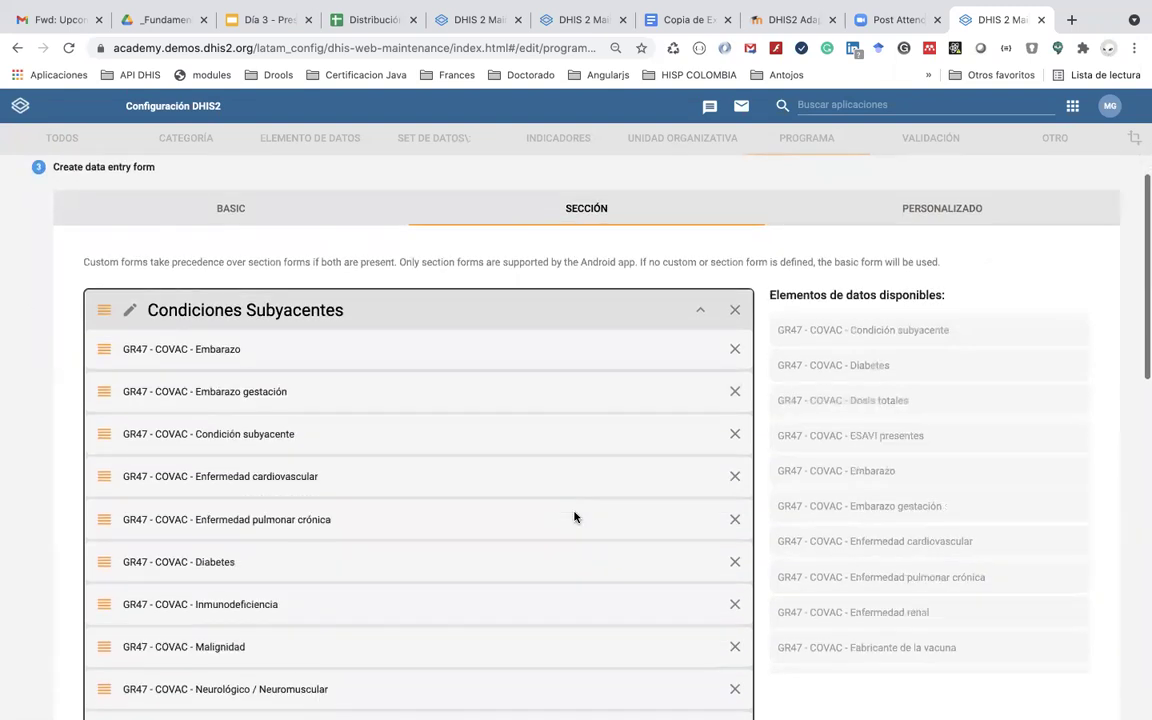
pyautogui.scroll(-1, 575, 516)
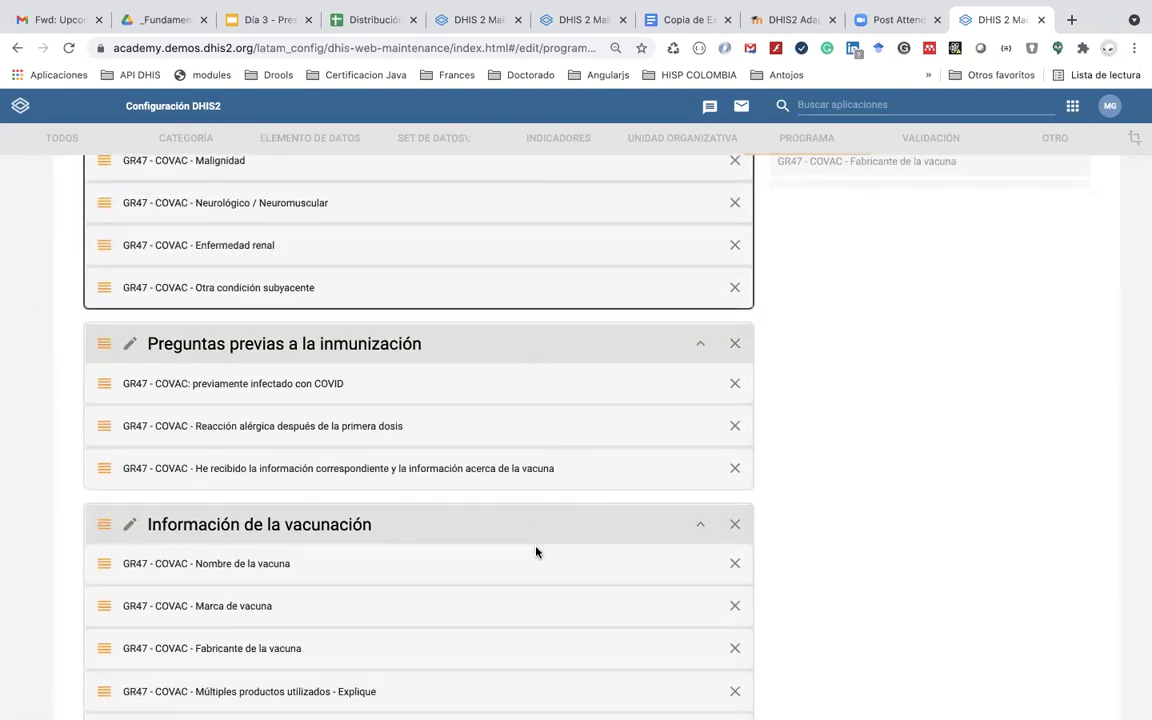
pyautogui.scroll(-8, 535, 552)
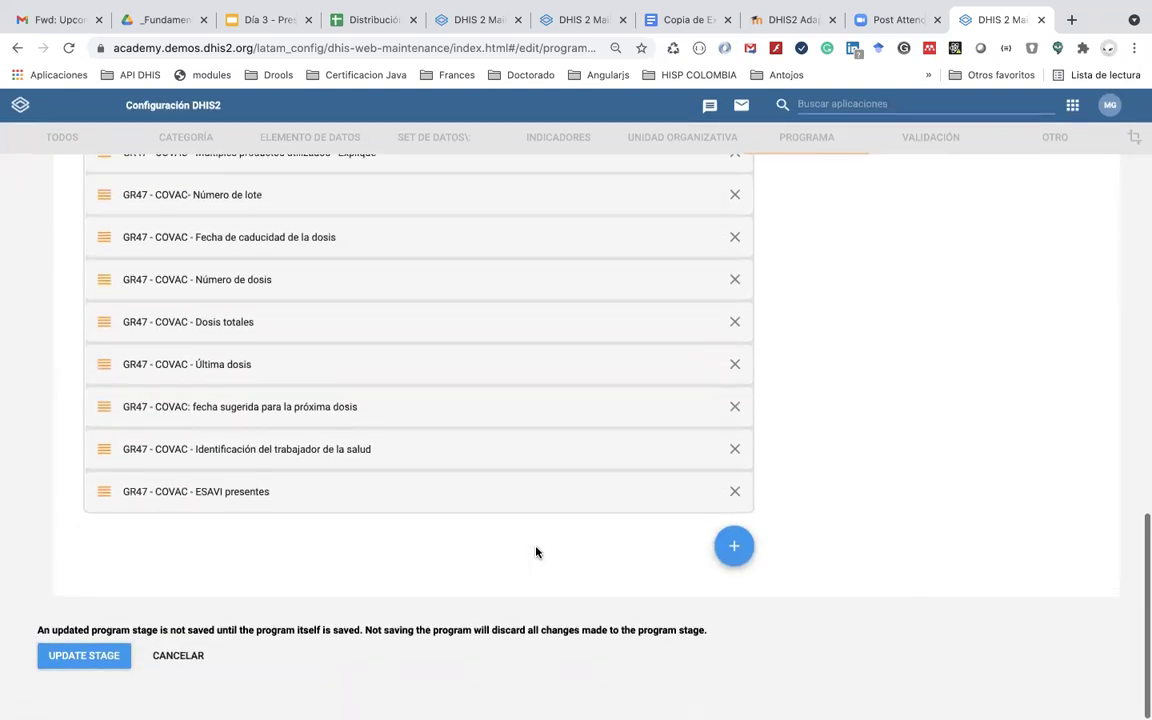
pyautogui.scroll(8, 535, 552)
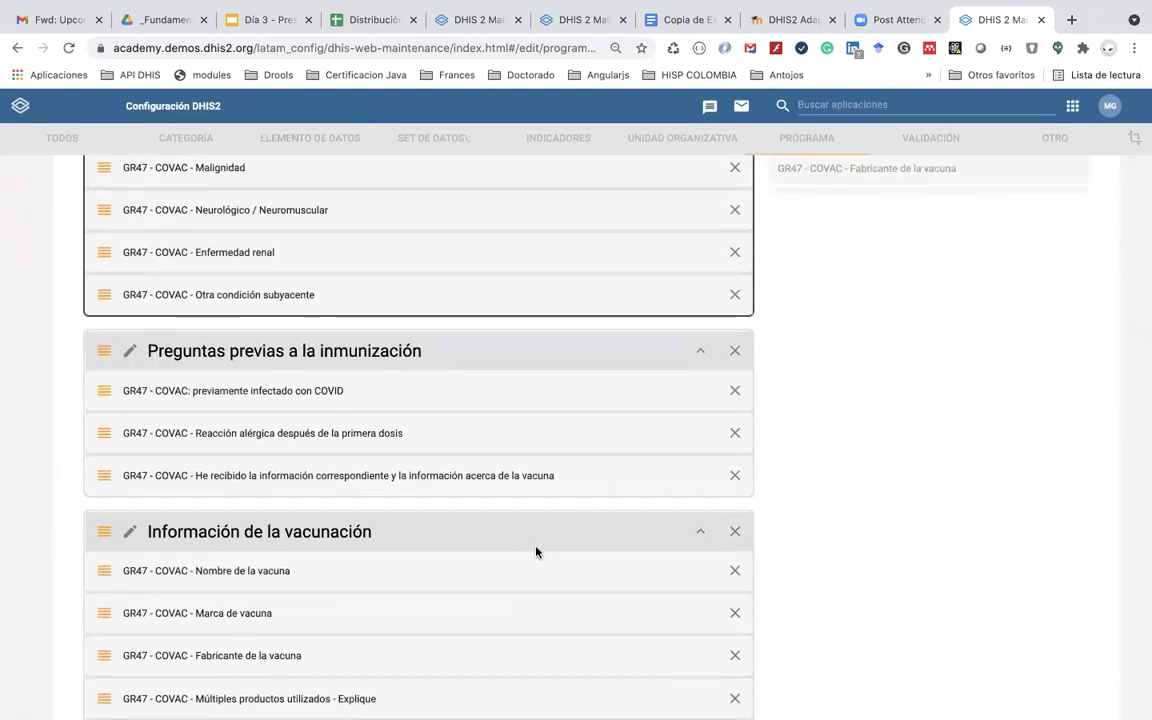
pyautogui.scroll(3, 535, 552)
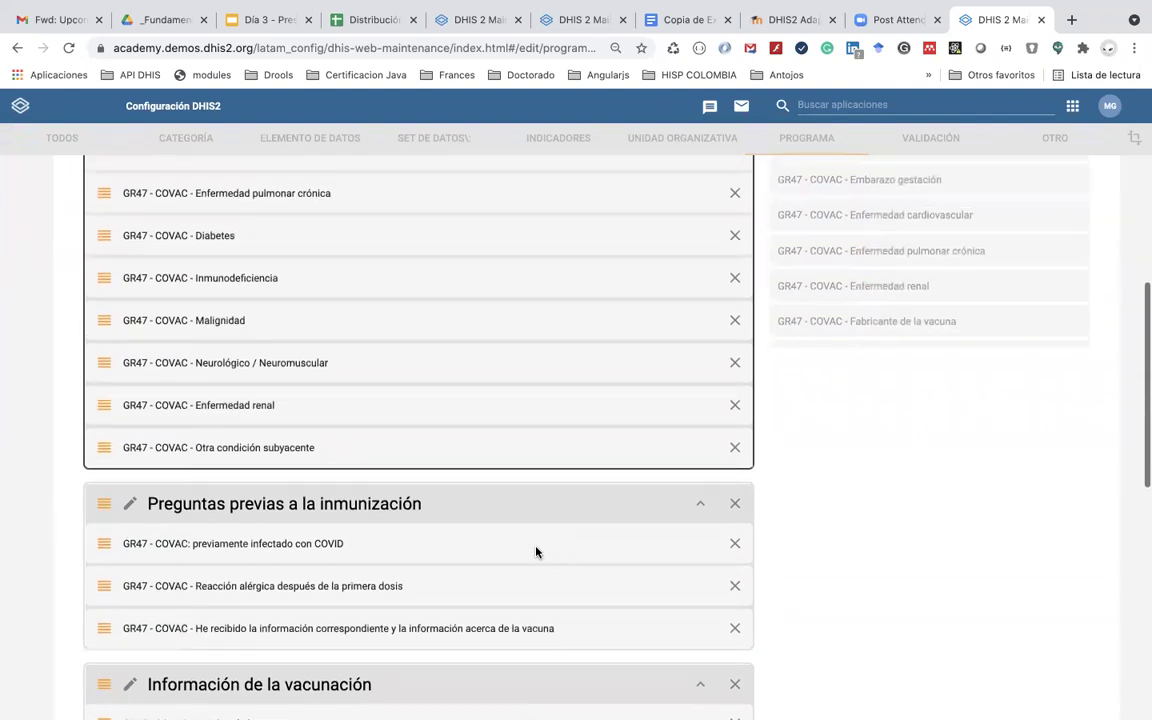
pyautogui.scroll(5, 535, 552)
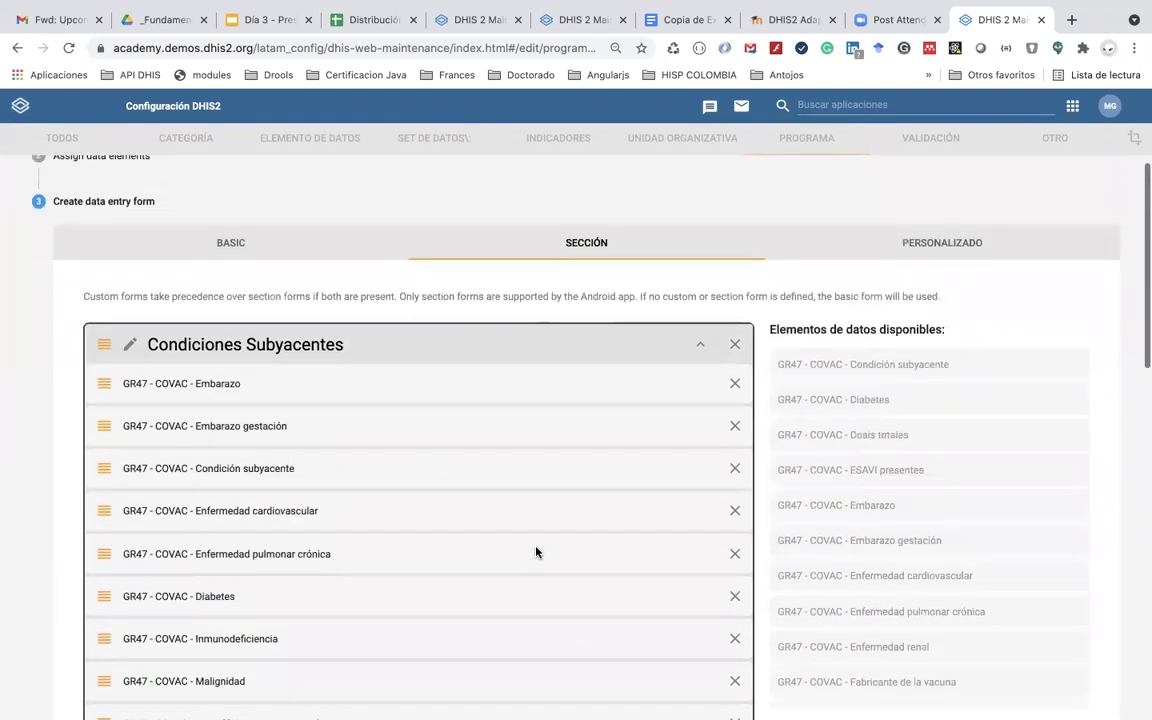
pyautogui.scroll(-2, 535, 552)
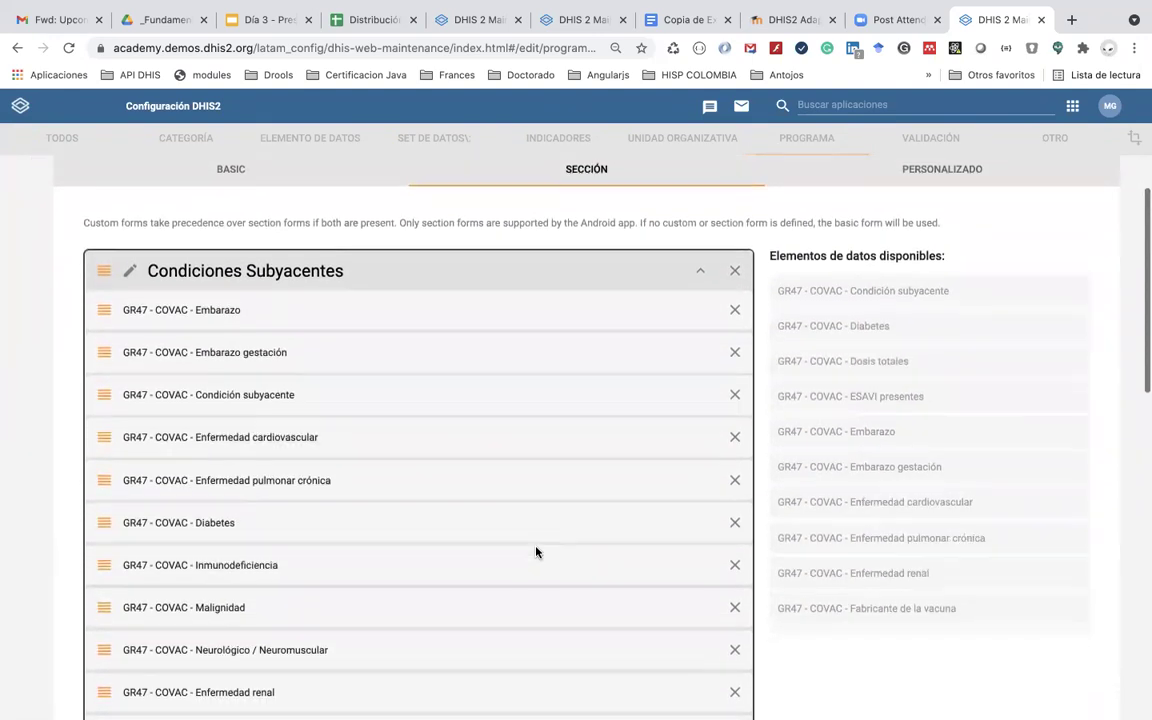
pyautogui.scroll(-3, 535, 552)
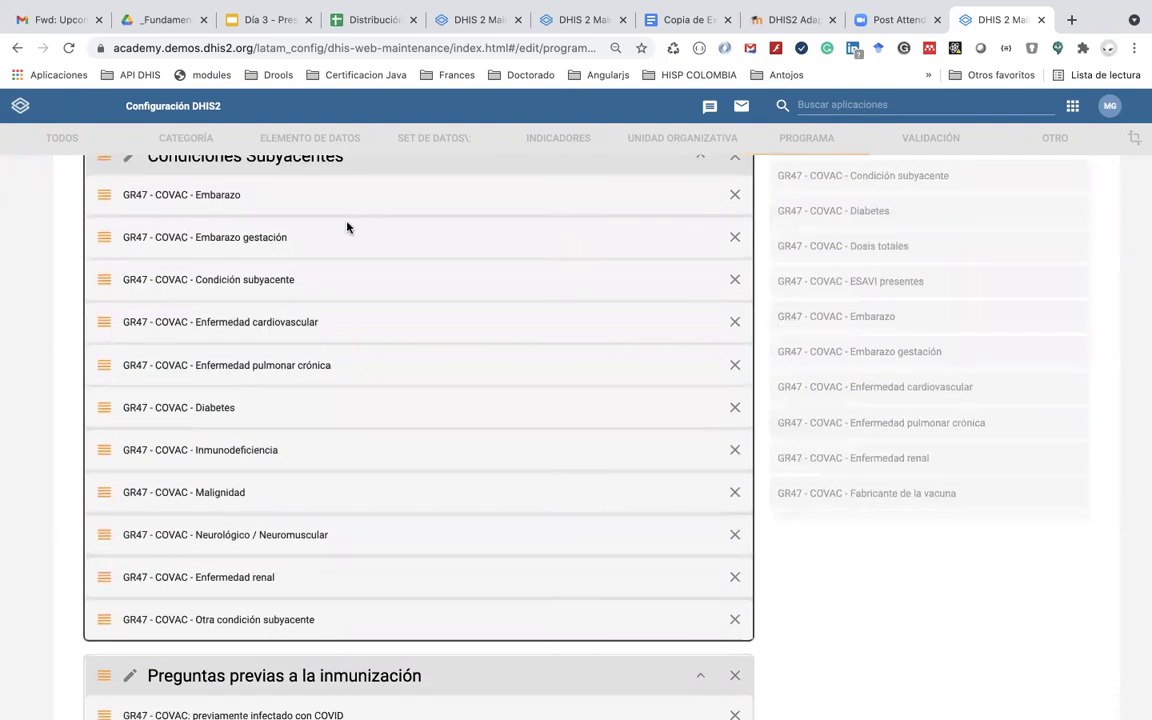
pyautogui.scroll(-8, 389, 480)
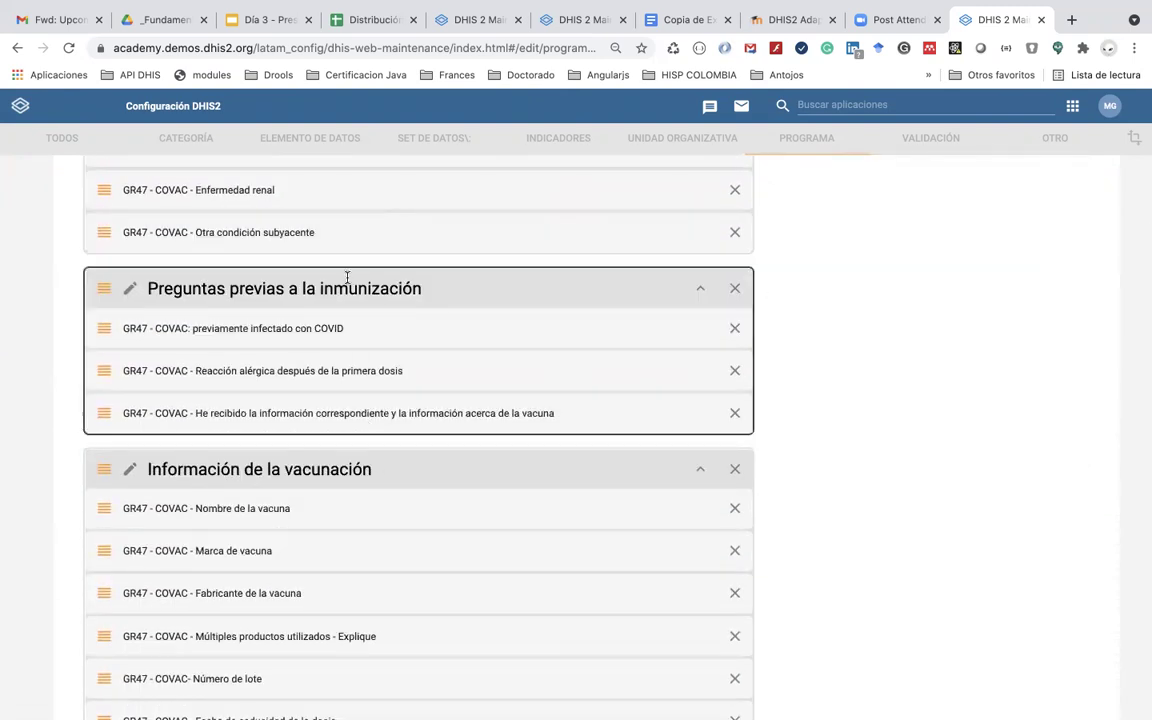
pyautogui.scroll(10, 913, 304)
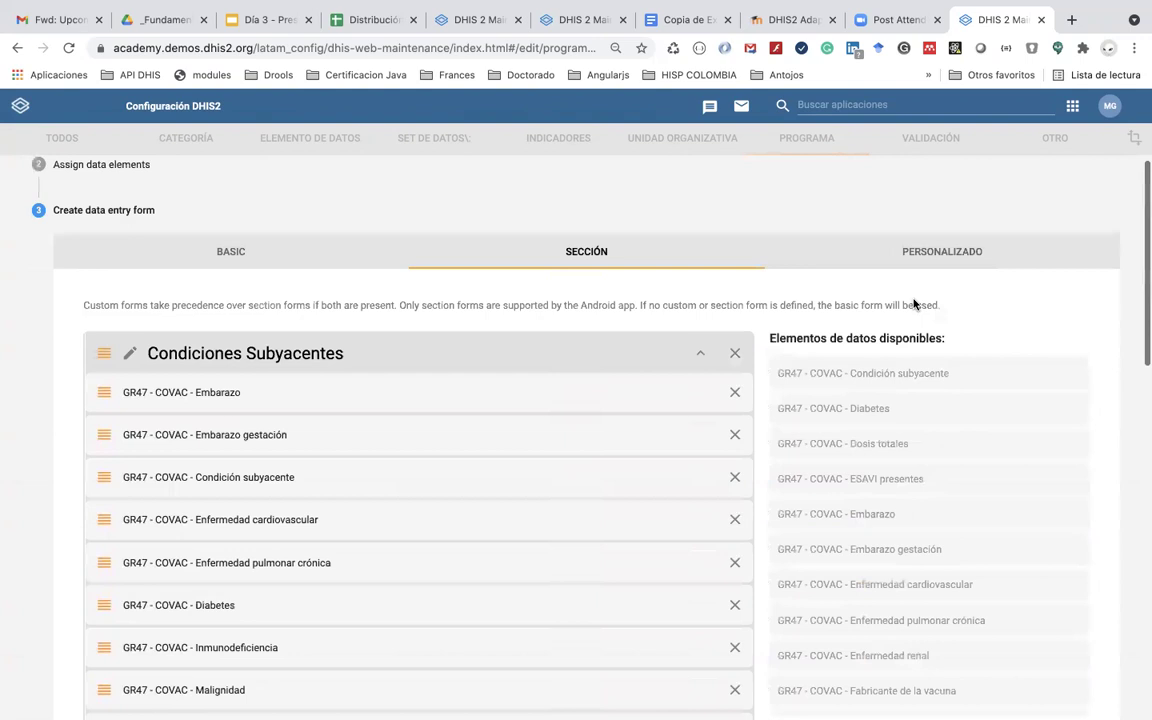
pyautogui.scroll(-5, 913, 463)
pyautogui.scroll(-1, 900, 490)
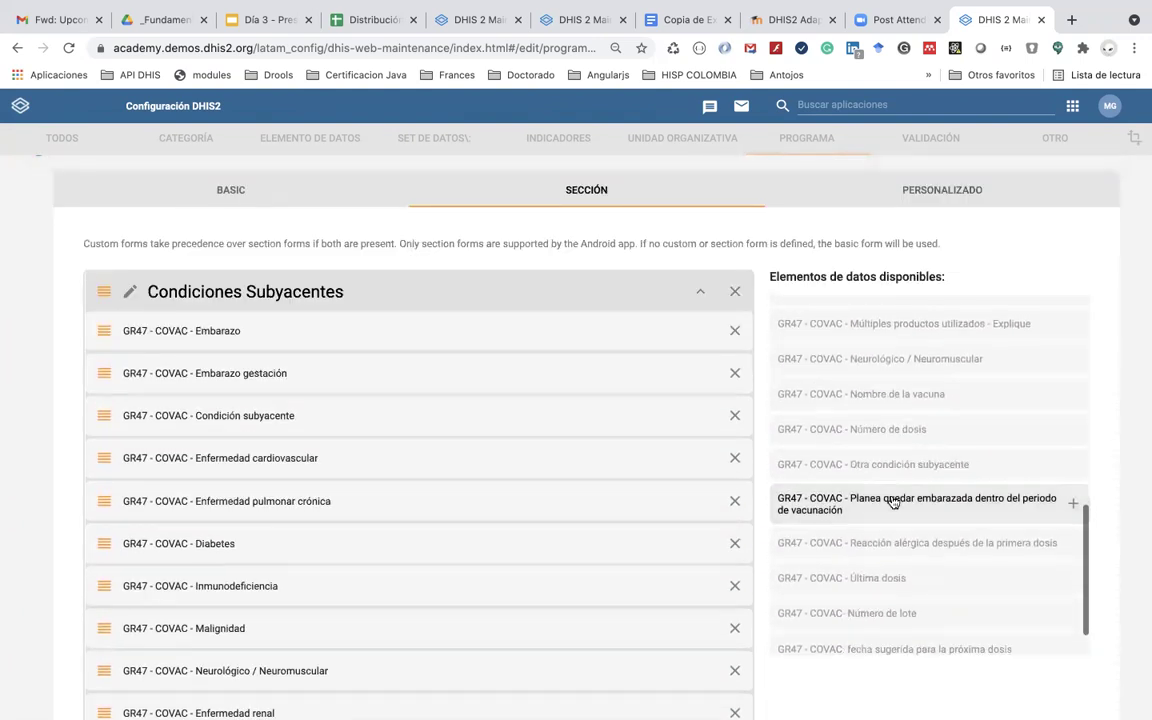
pyautogui.scroll(-1, 892, 499)
pyautogui.scroll(-12, 630, 568)
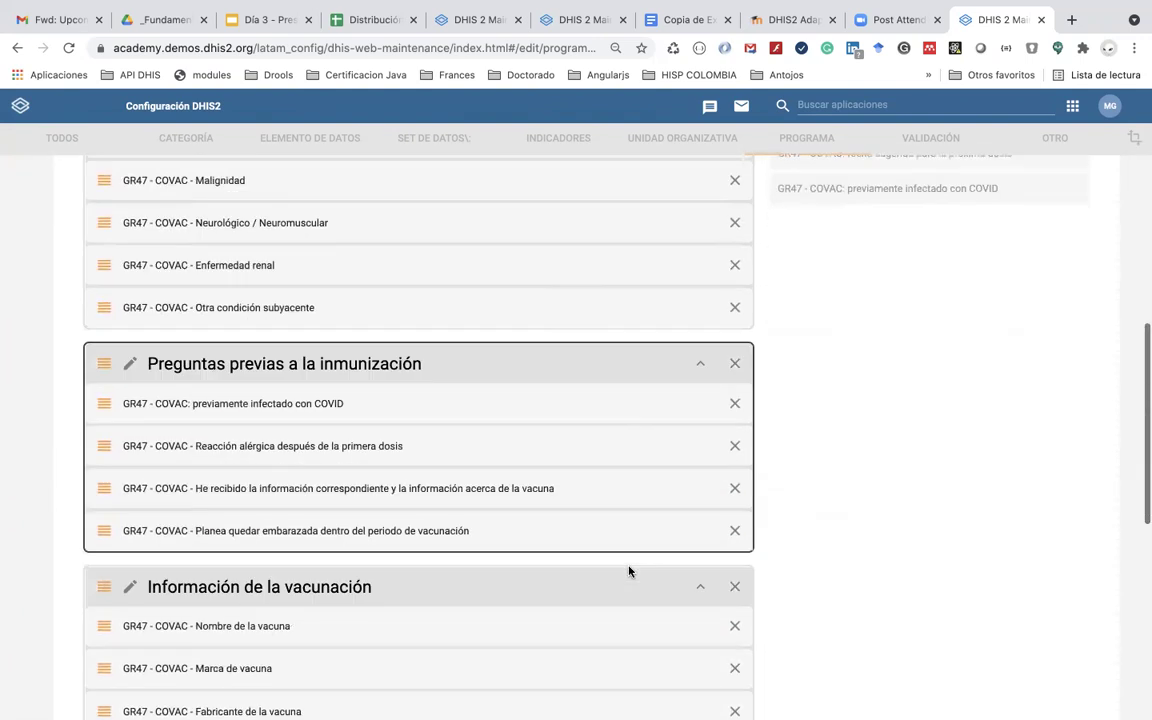
pyautogui.scroll(2, 629, 571)
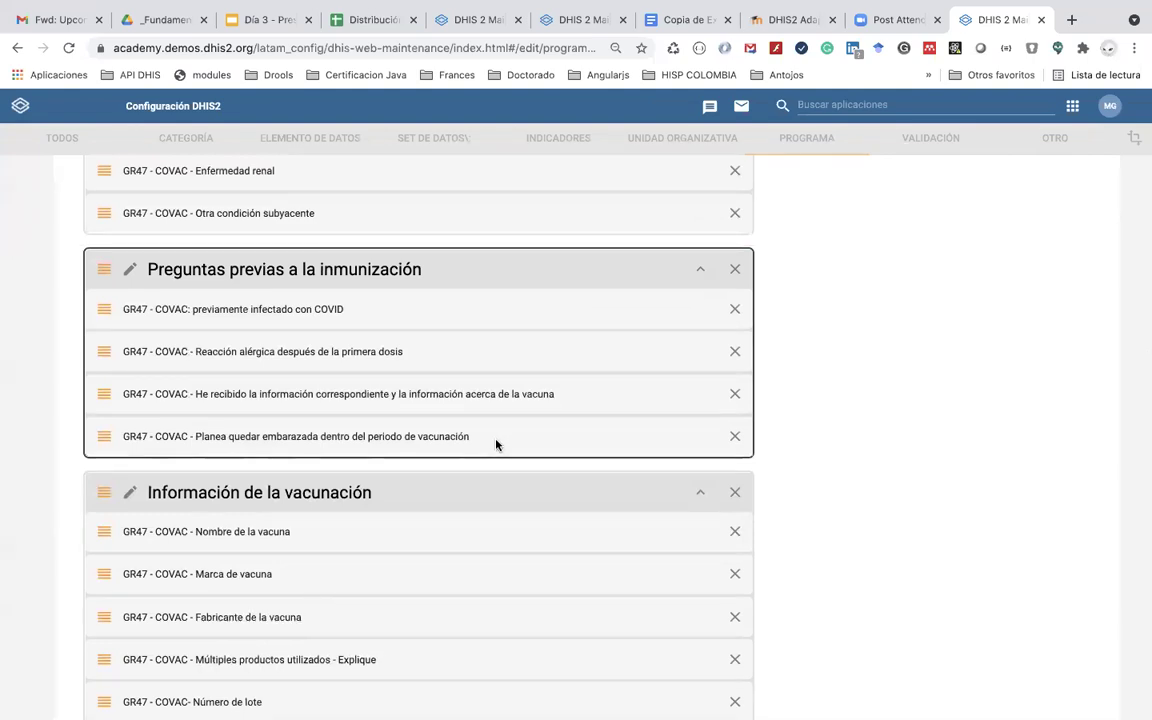
# Step: Update the Vacunación stage and save the GR47 - COVAC COVID-19 vaccination program
pyautogui.scroll(-10, 496, 442)
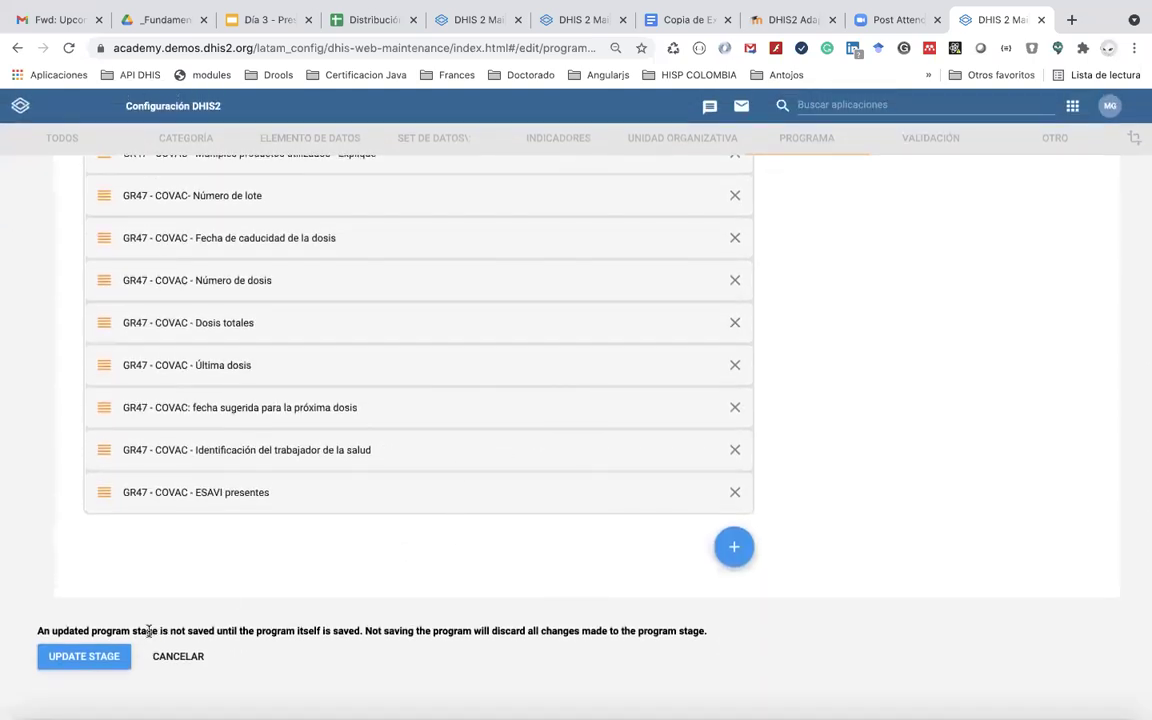
pyautogui.click(115, 656)
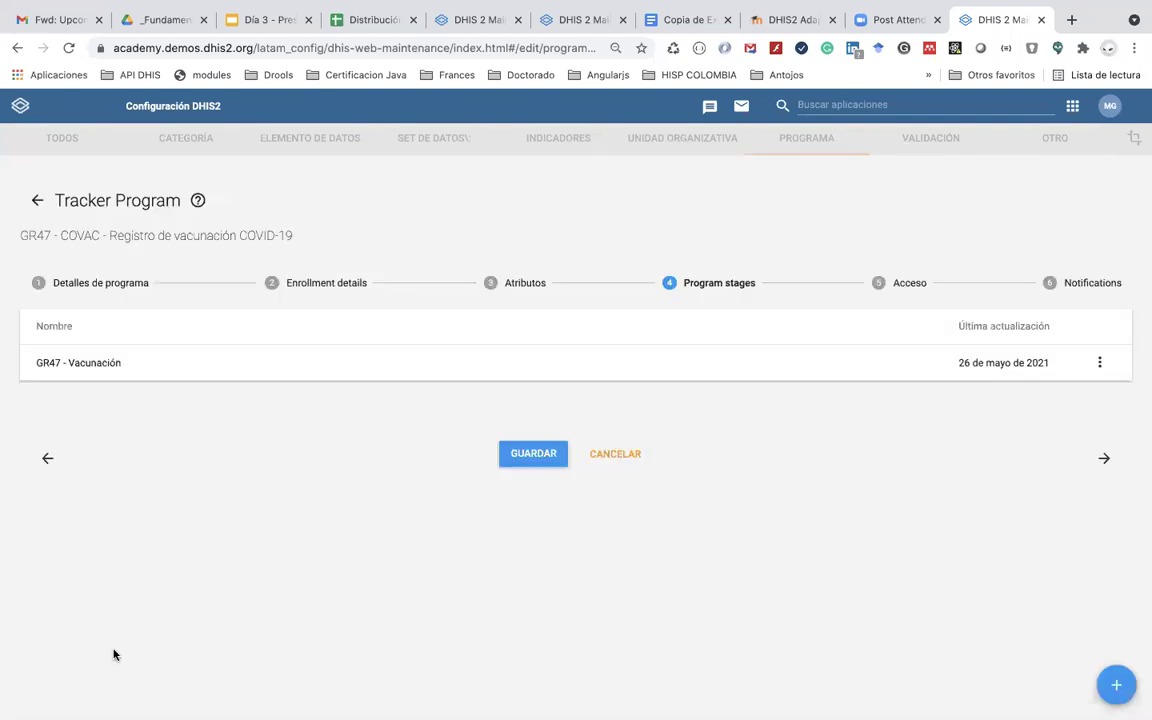
pyautogui.click(533, 454)
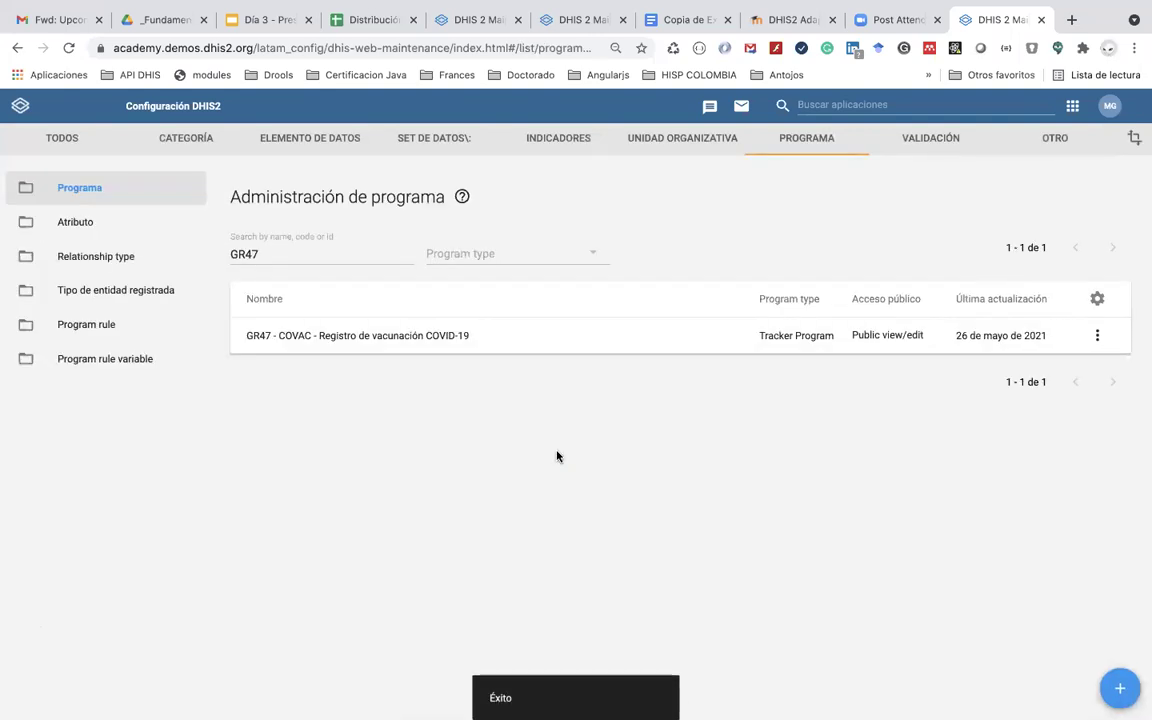
# Step: Bring up the Copia de Example COVID FORM document and scroll through its Parte III and IV sections
pyautogui.press('super+Tab')
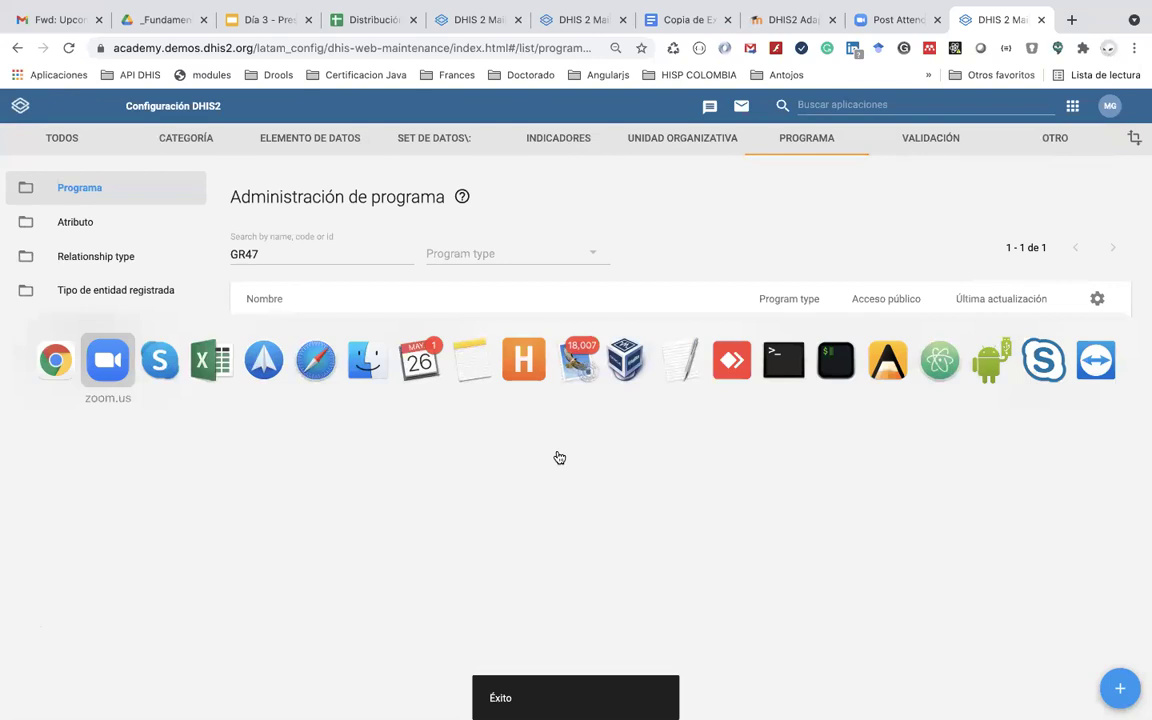
pyautogui.press('Escape')
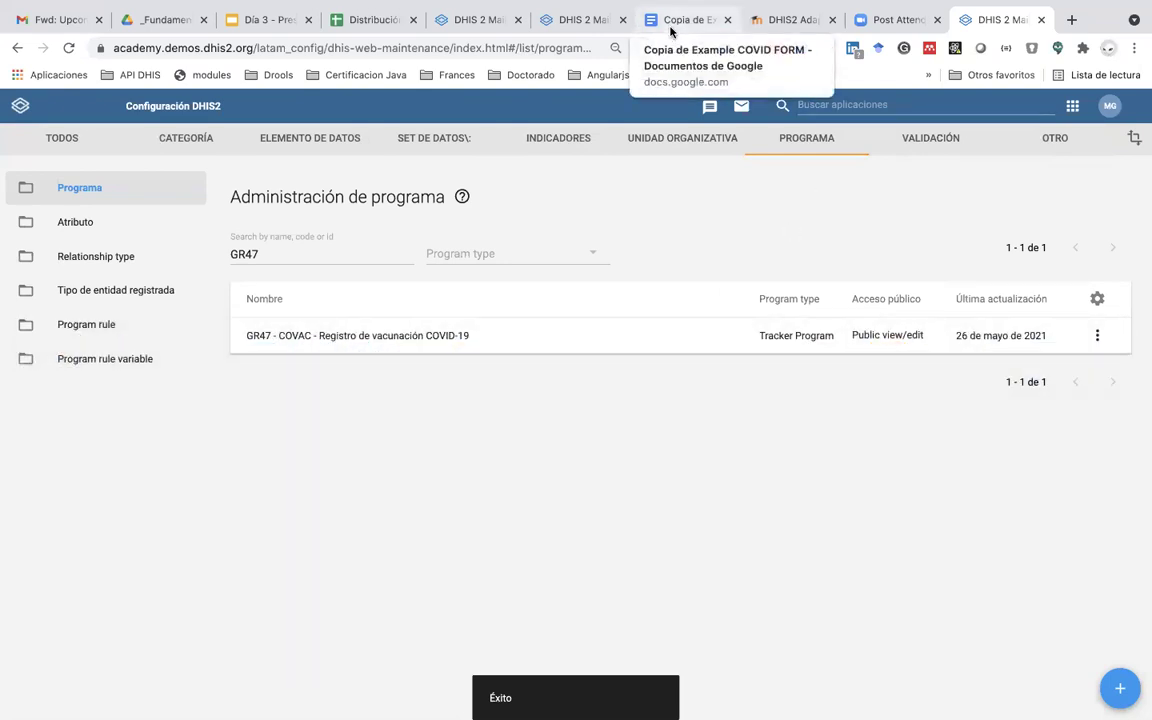
pyautogui.click(672, 22)
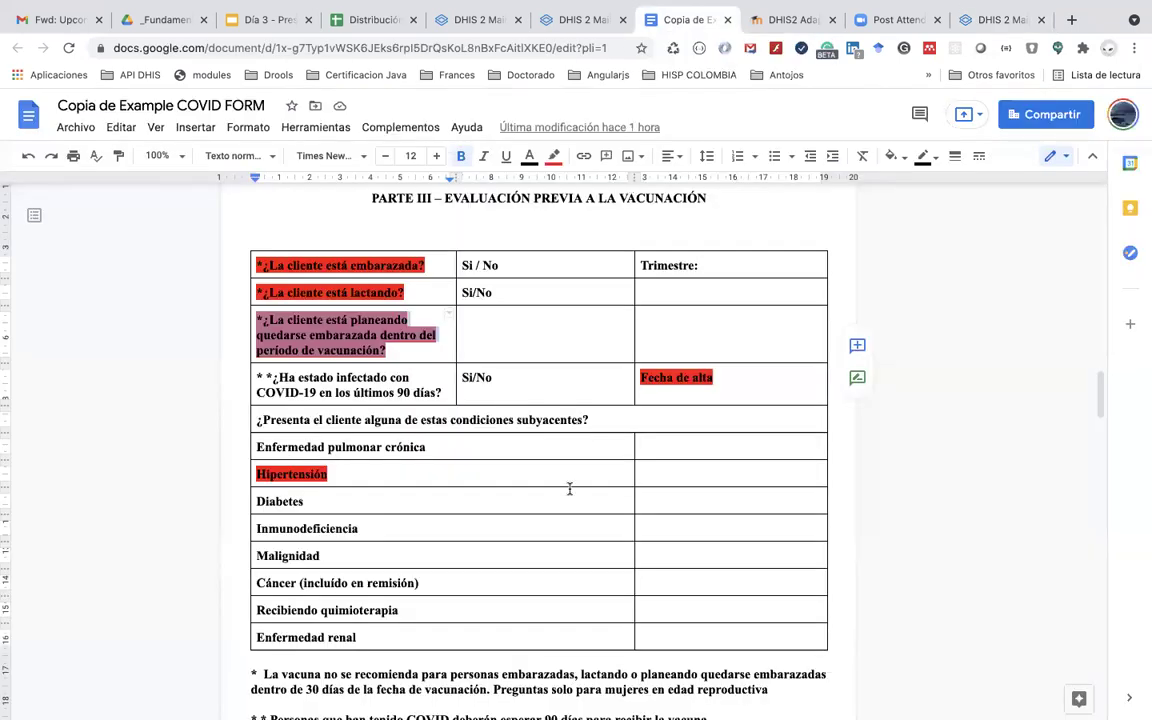
pyautogui.scroll(-10, 567, 479)
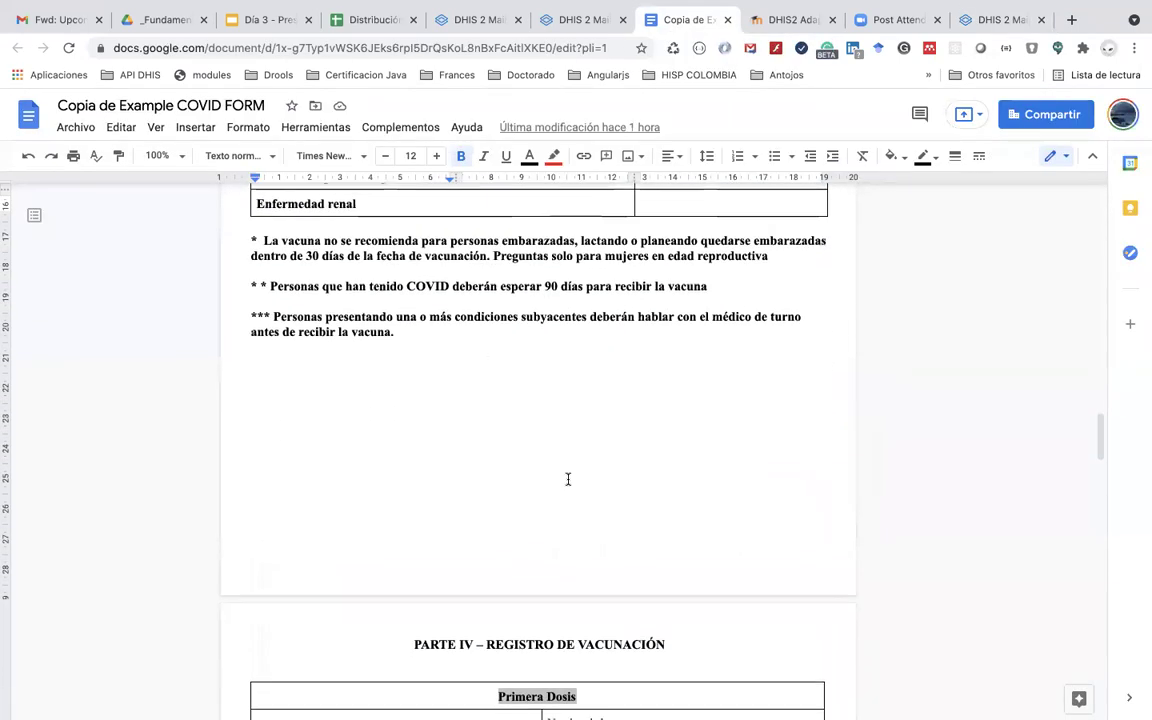
pyautogui.scroll(-6, 567, 479)
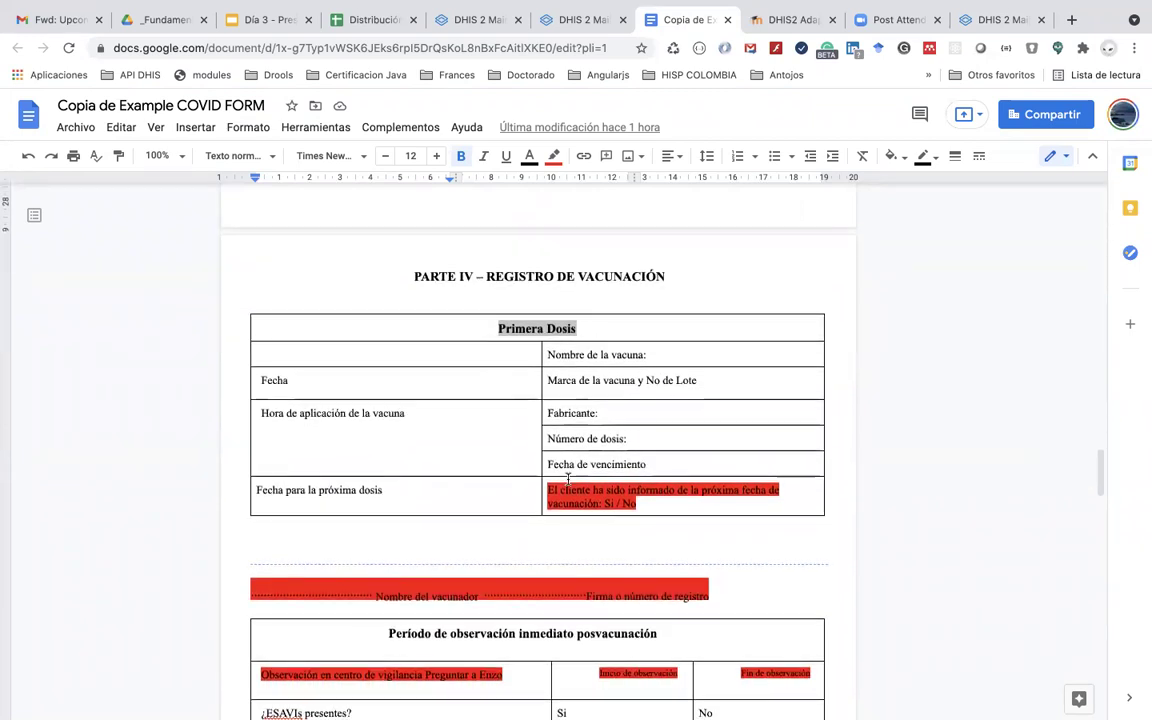
pyautogui.scroll(20, 567, 479)
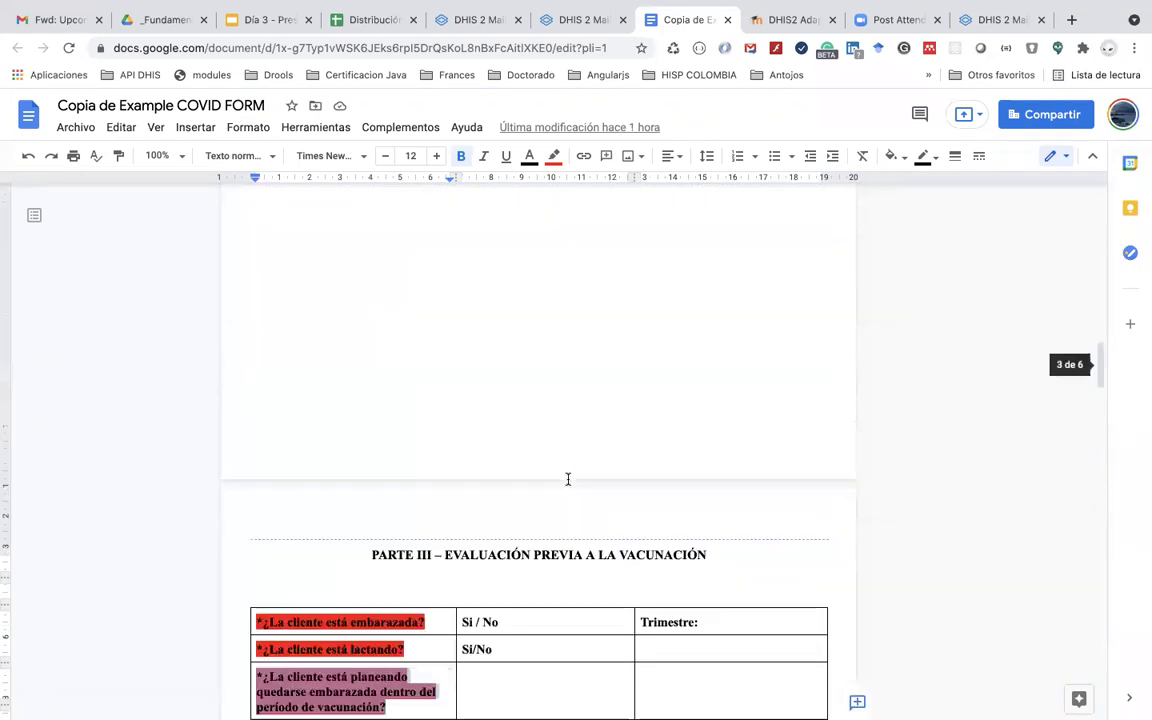
# Step: Show the Contenido del día slide of the Día 3 presentation
pyautogui.click(258, 19)
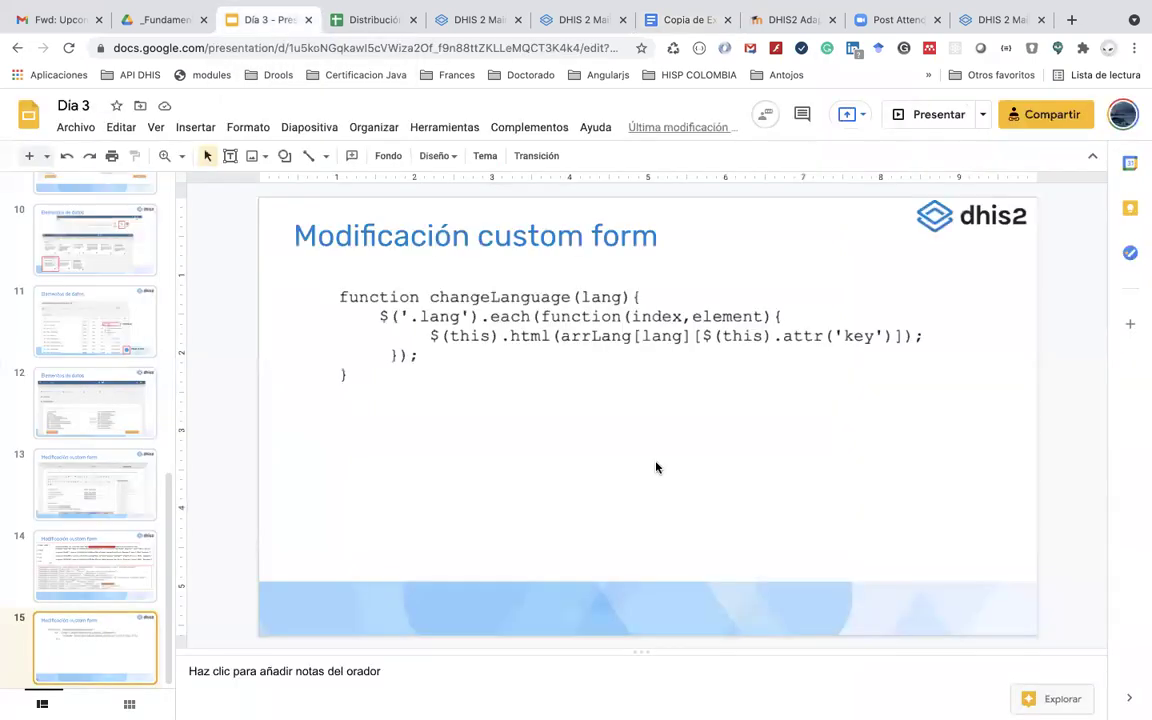
pyautogui.scroll(8, 155, 336)
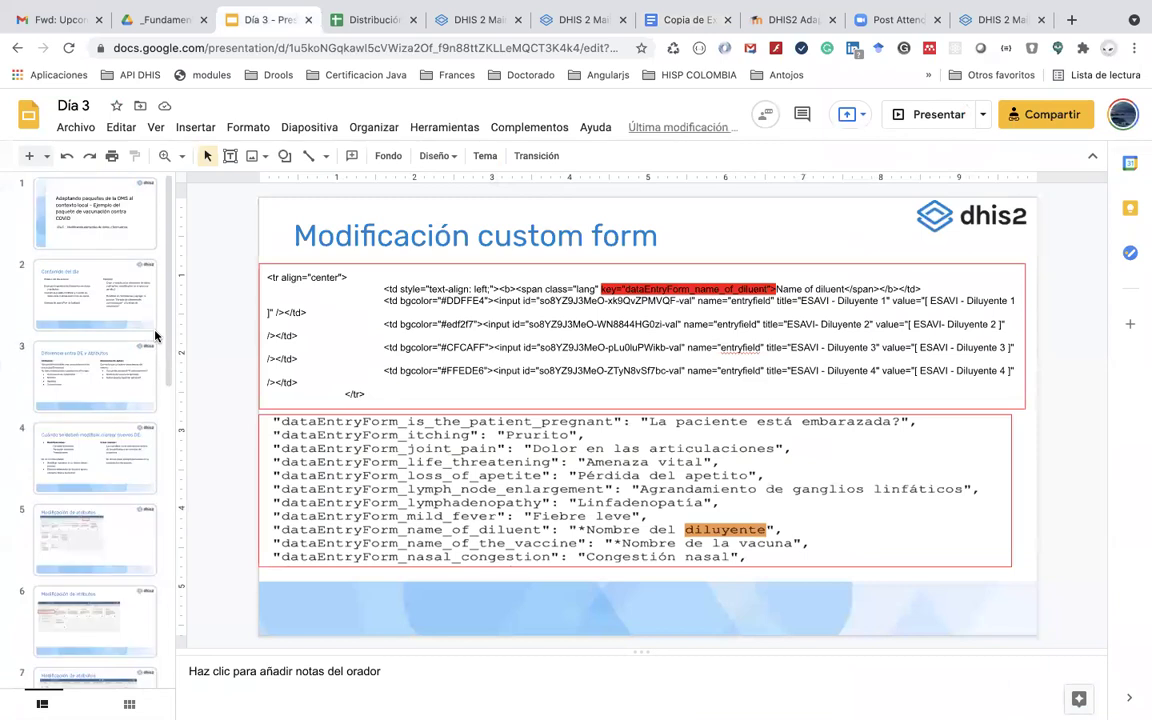
pyautogui.click(143, 296)
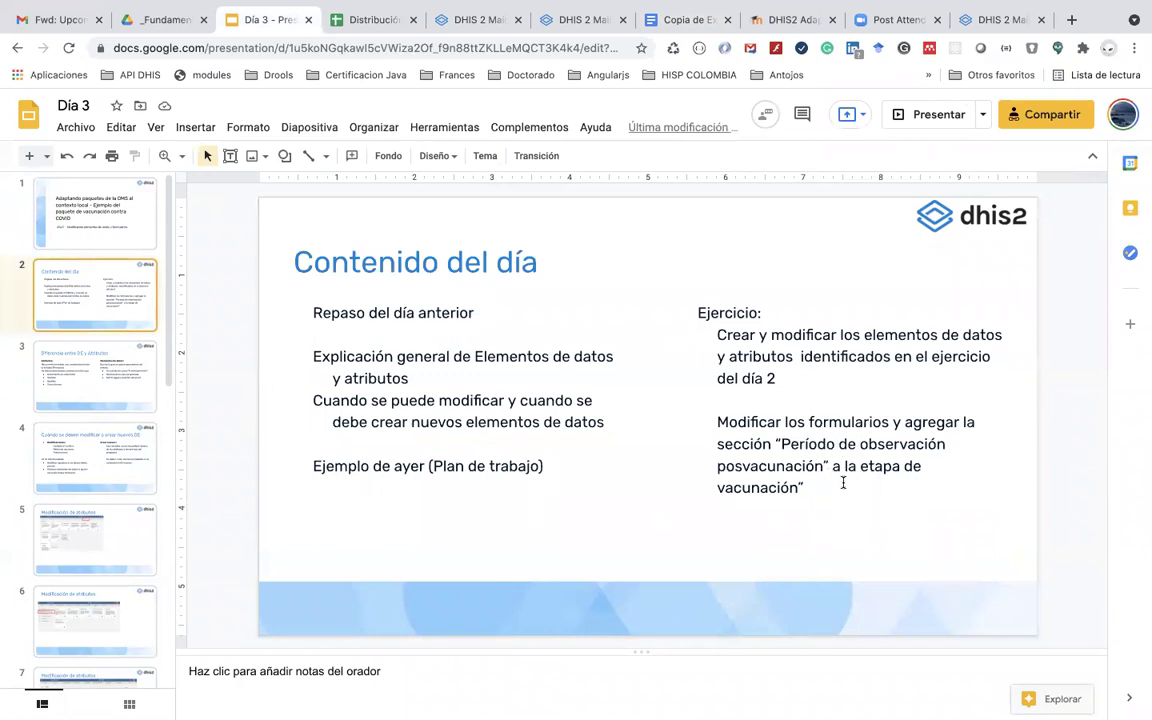
# Step: Return to the DHIS2 program administration list
pyautogui.press('super+Tab')
pyautogui.press('super+shift+Tab')
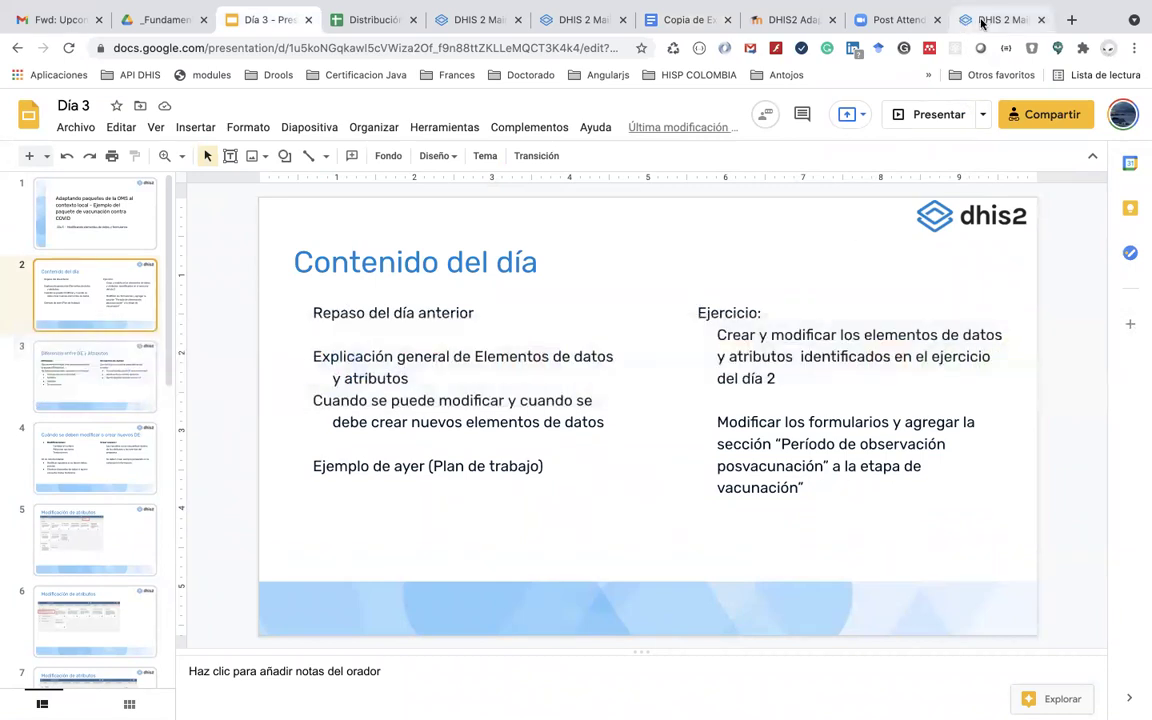
pyautogui.click(982, 20)
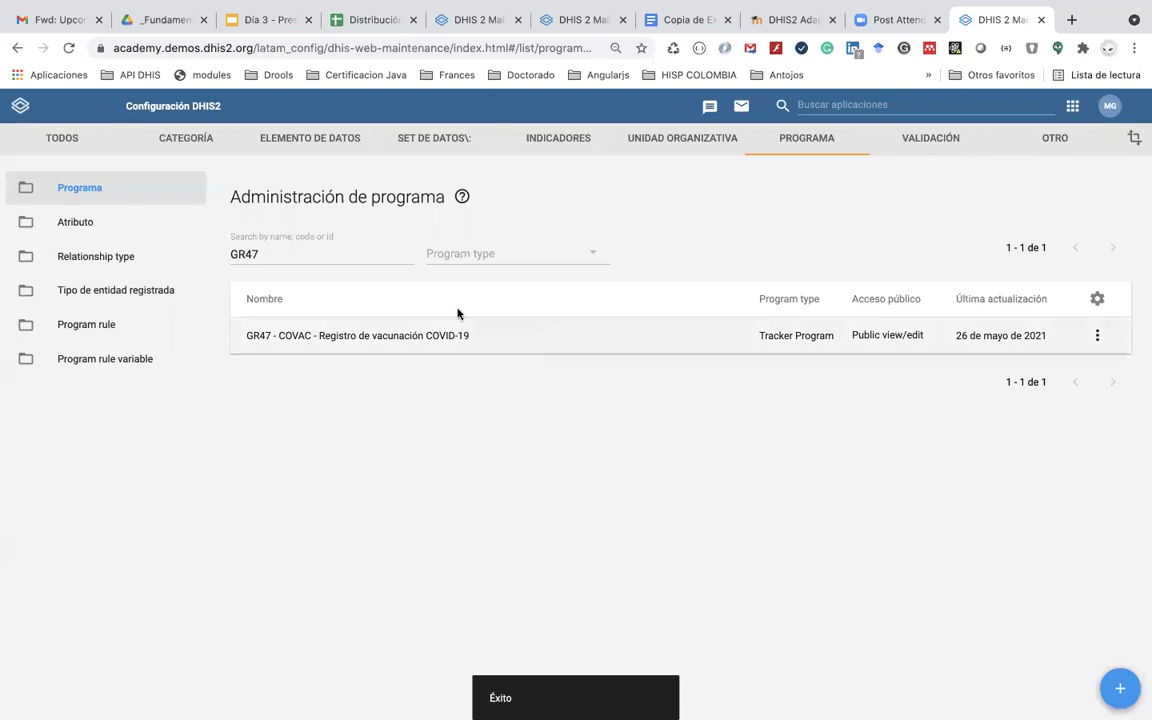
# Step: Scroll the COVID form down to the Período de observación inmediato posvacunación and ESAVI self-monitoring tables
pyautogui.click(671, 20)
pyautogui.scroll(-10, 558, 562)
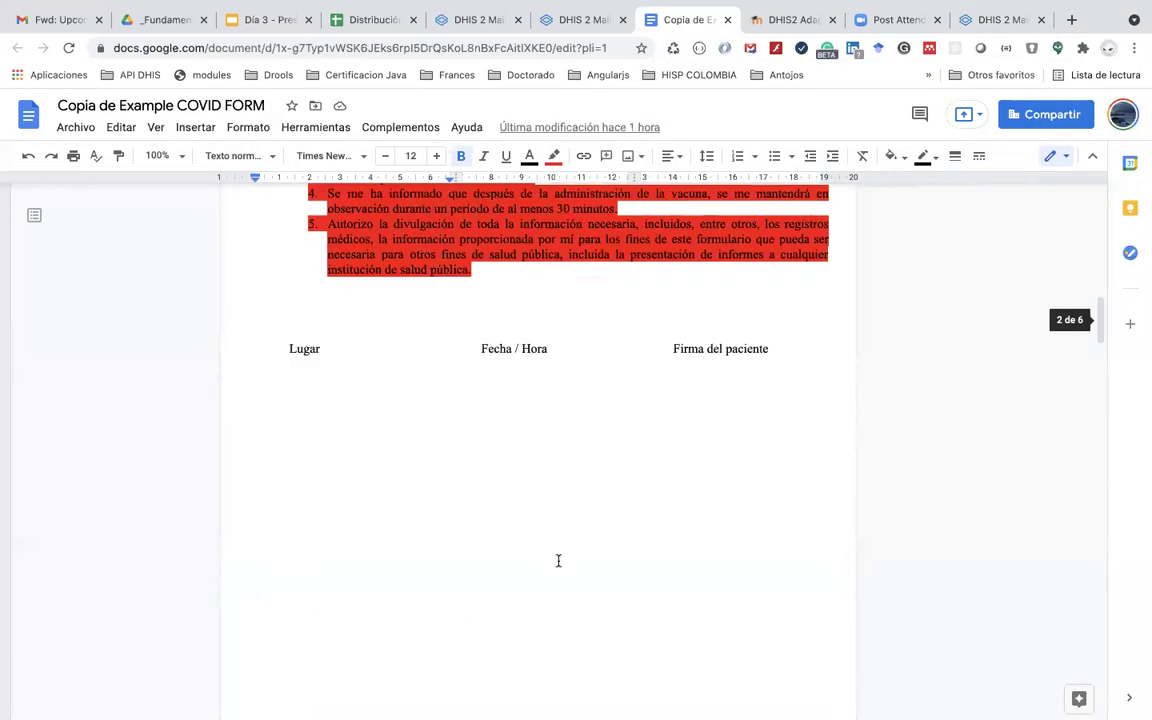
pyautogui.scroll(-2, 558, 560)
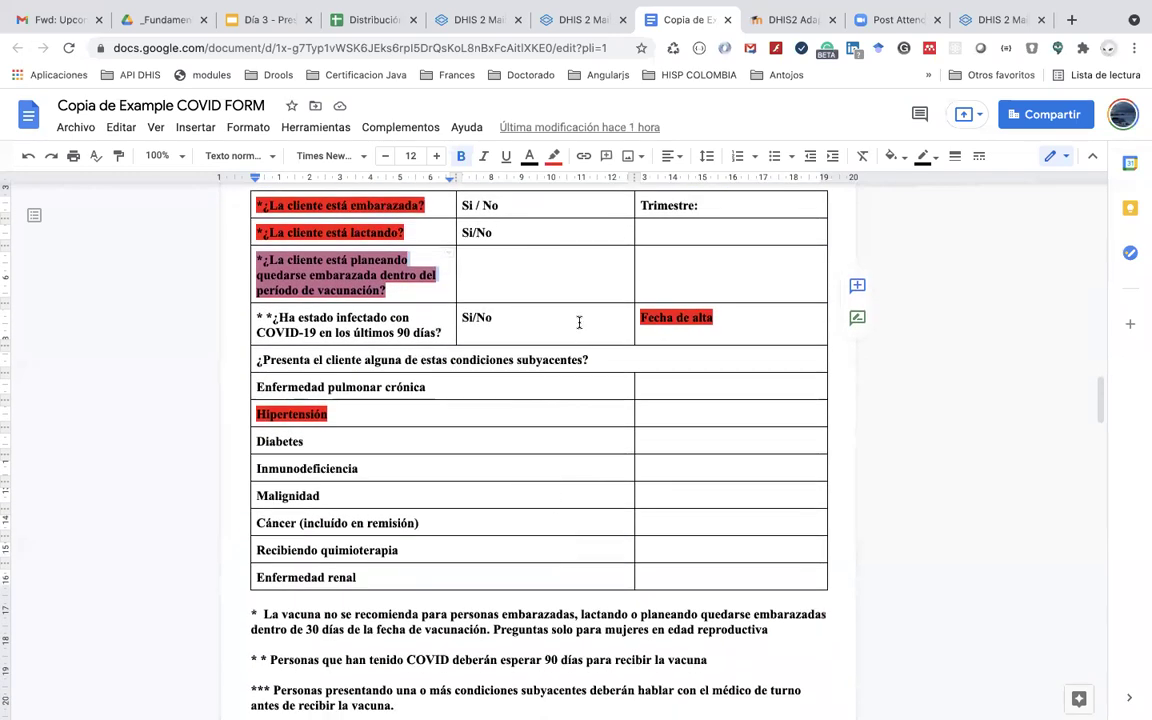
pyautogui.scroll(-10, 393, 270)
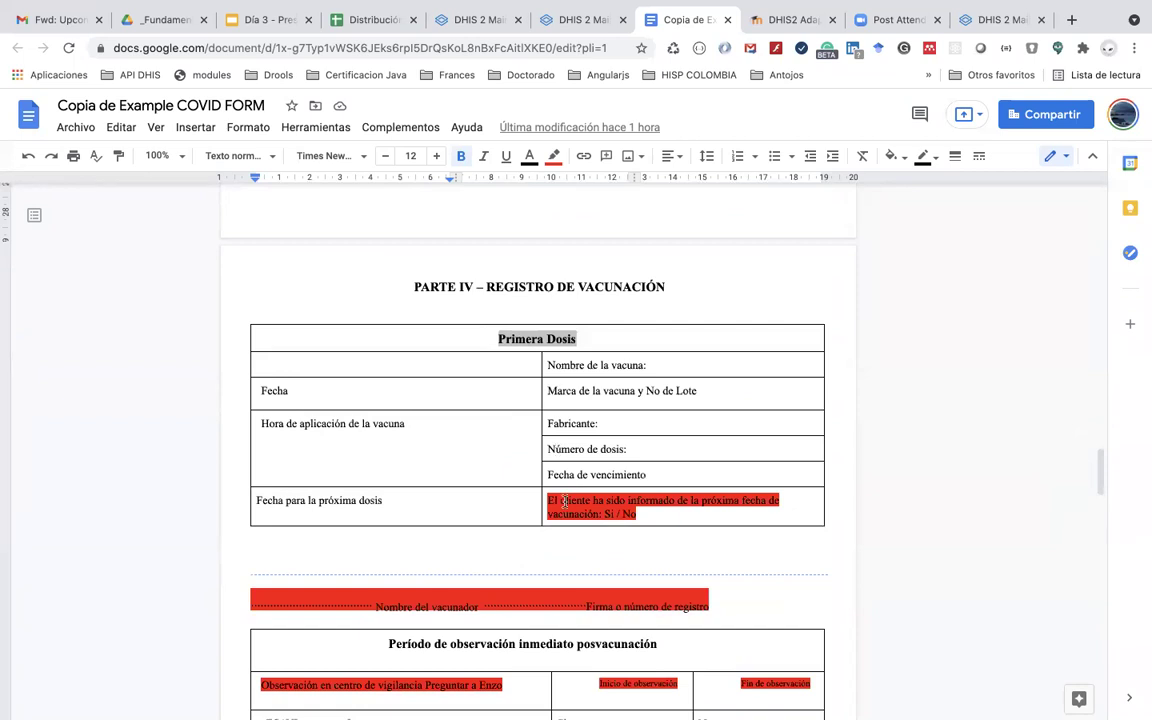
pyautogui.scroll(-2, 565, 503)
pyautogui.scroll(-2, 600, 570)
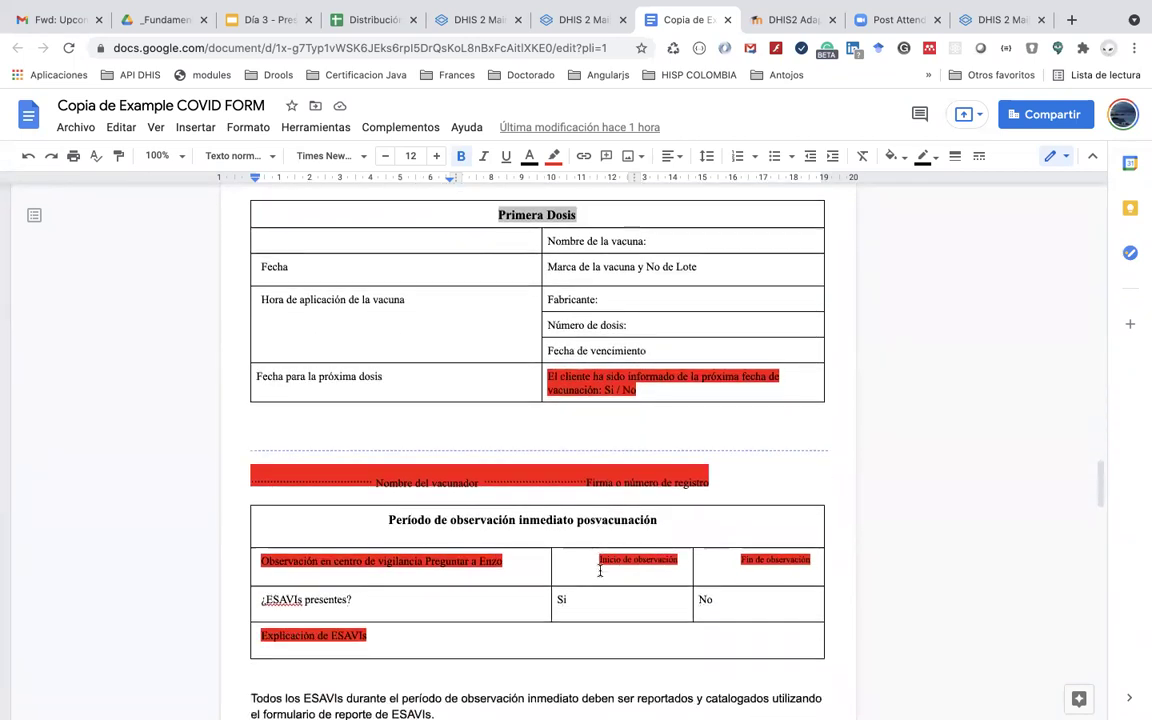
pyautogui.scroll(-3, 600, 570)
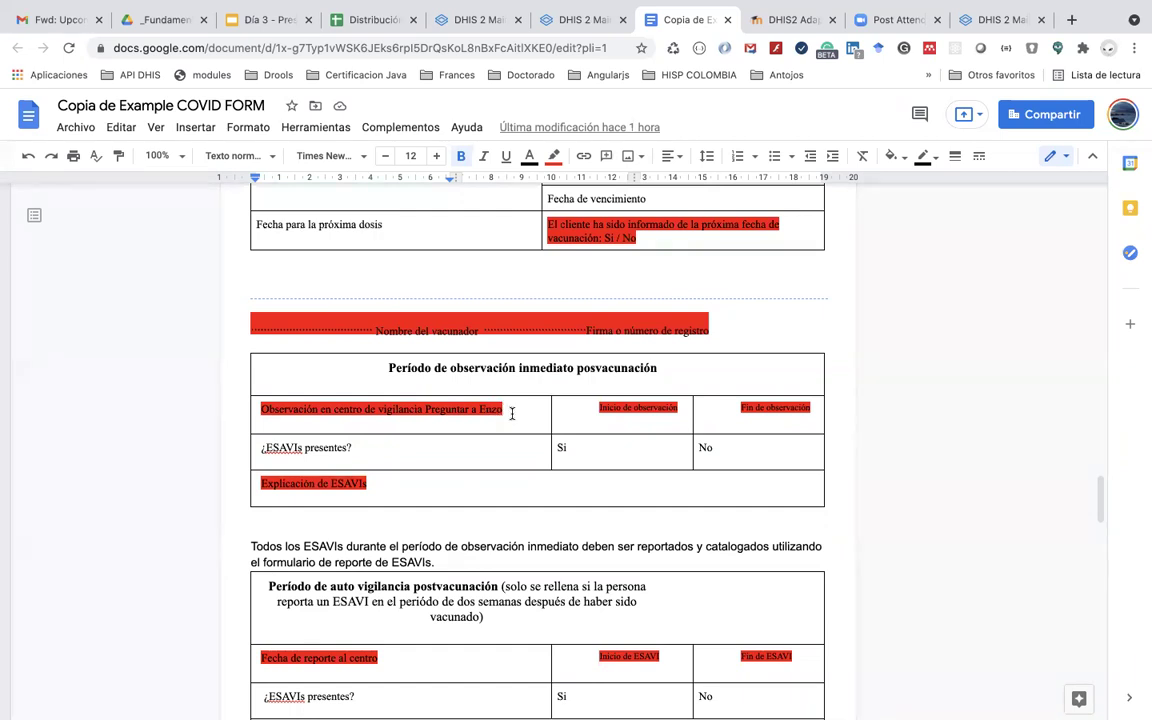
pyautogui.press('super+Tab')
pyautogui.press('super+shift+Tab')
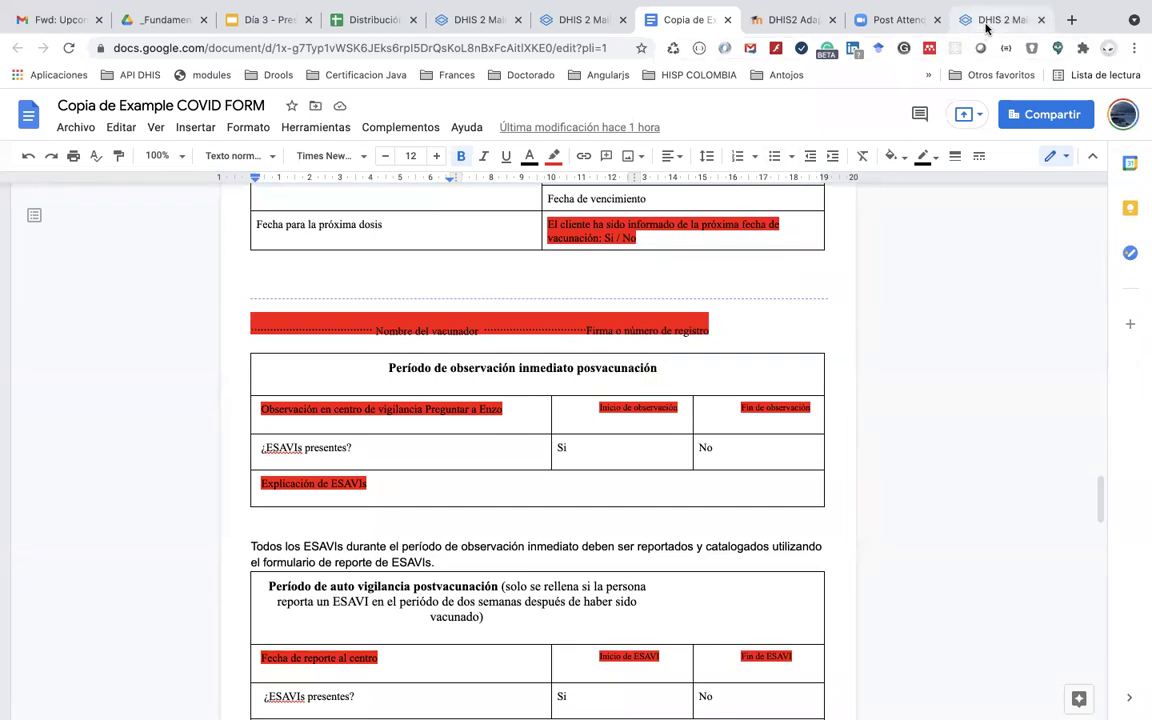
# Step: Open the Elemento de datos list in DHIS2 Maintenance
pyautogui.click(986, 22)
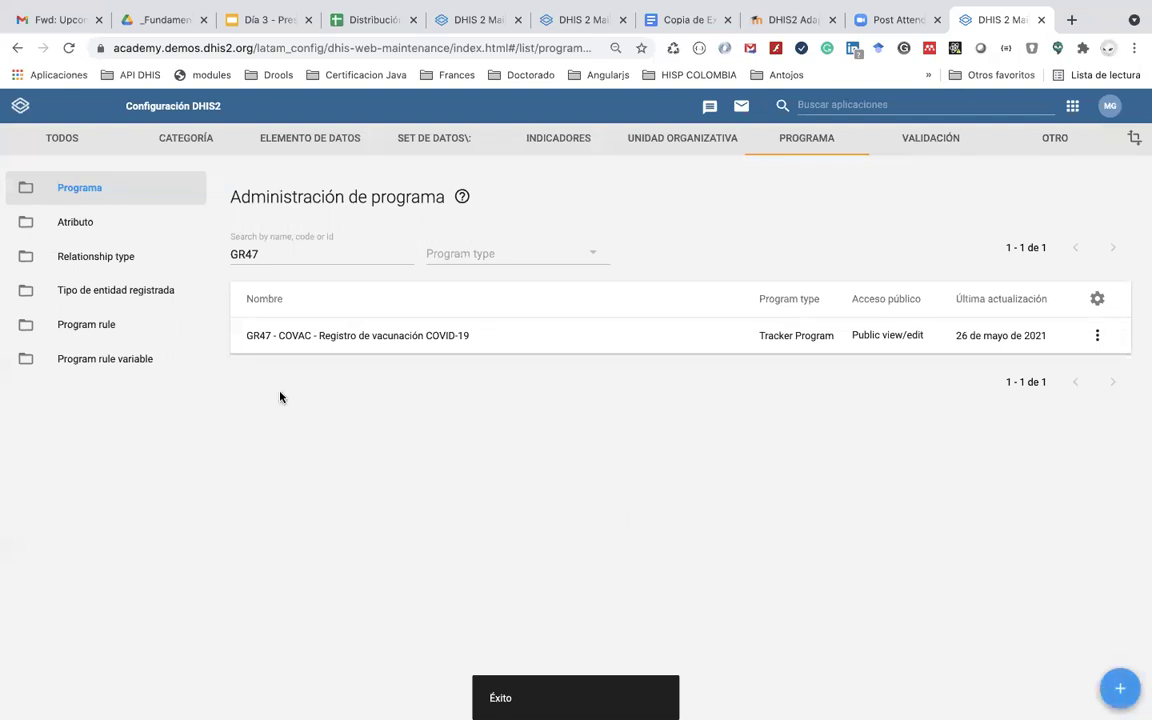
pyautogui.click(336, 150)
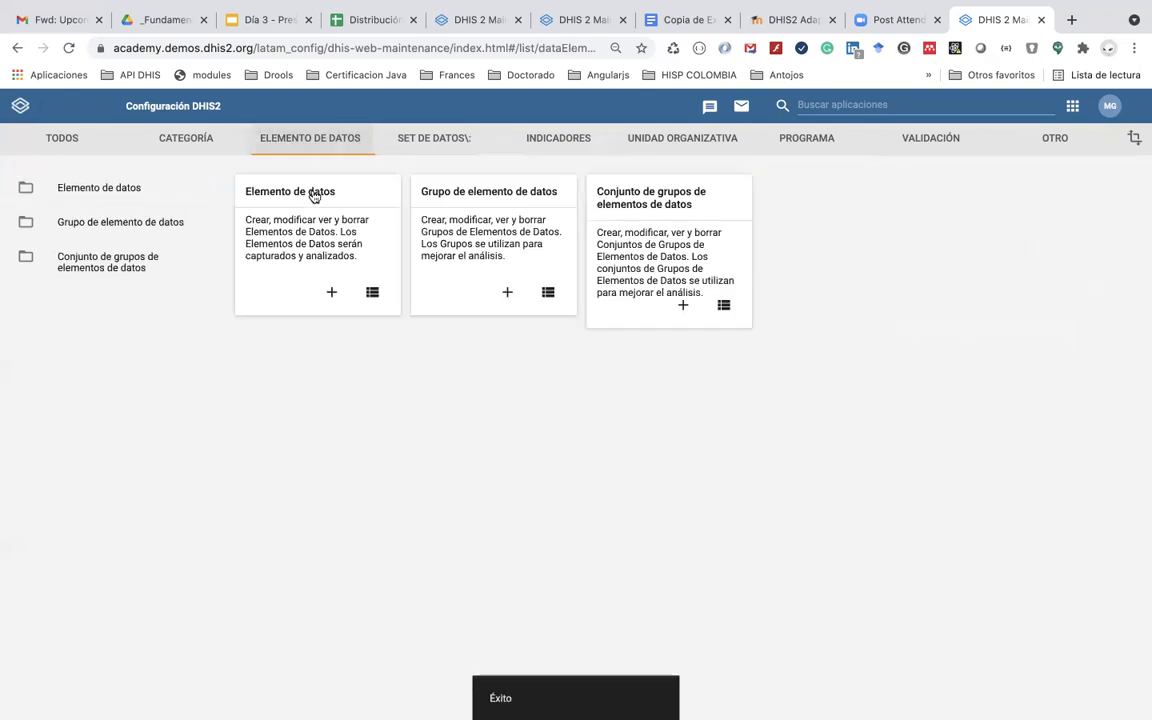
pyautogui.click(314, 193)
# Step: Search 'GR' to list the 27 GR47 data elements, then start a new data element
pyautogui.click(294, 256)
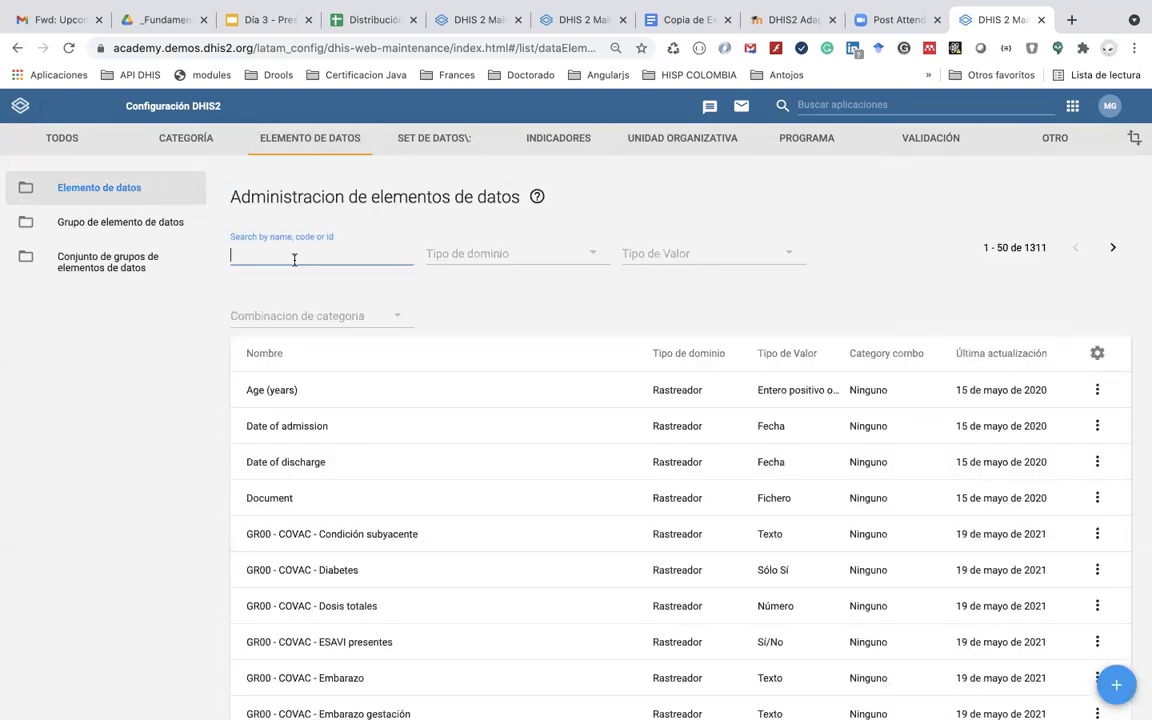
pyautogui.write('GR47')
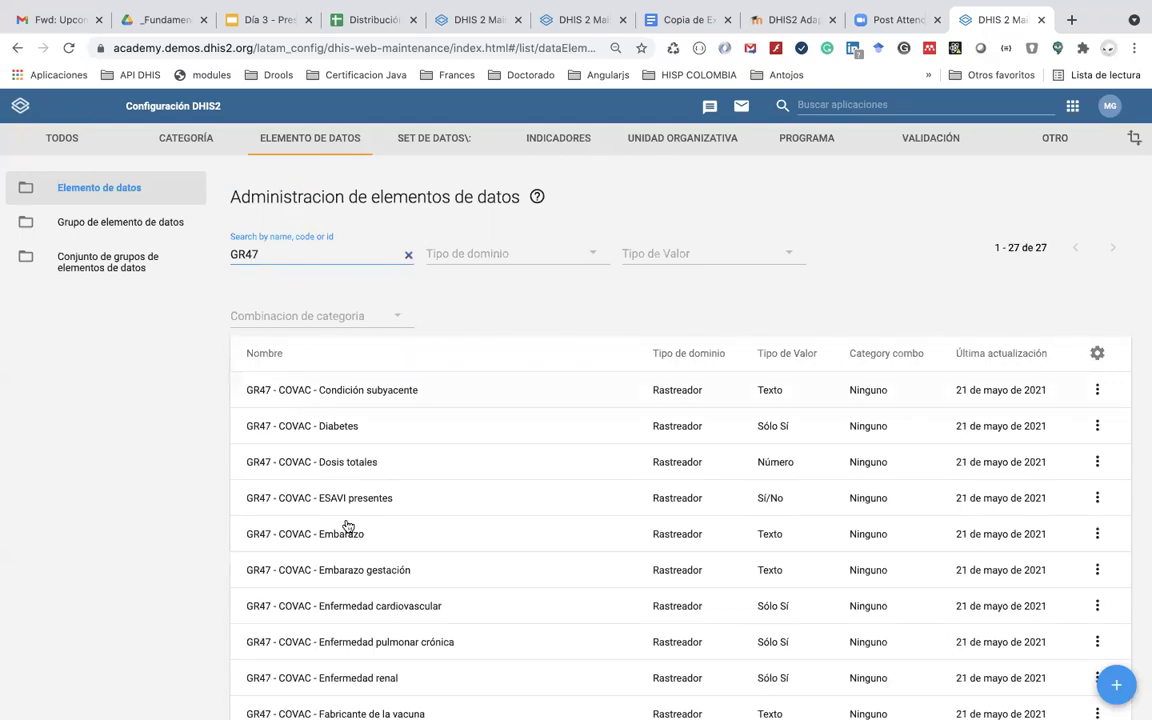
pyautogui.scroll(-5, 347, 526)
pyautogui.scroll(-5, 347, 526)
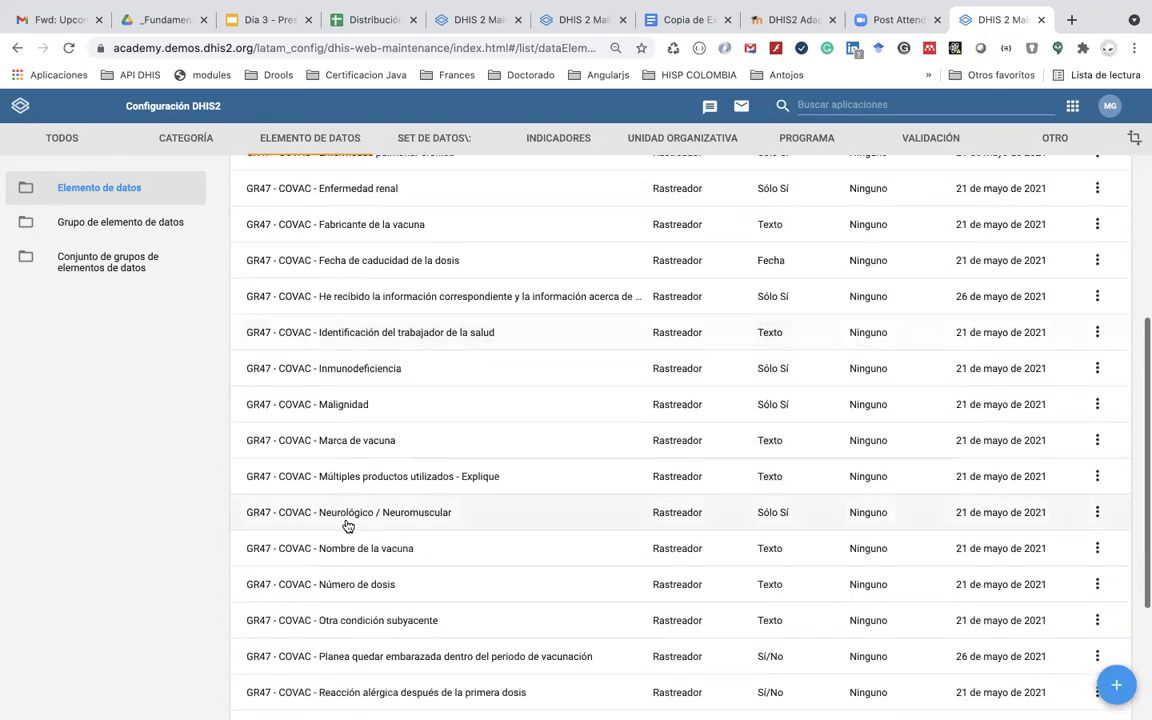
pyautogui.scroll(10, 347, 526)
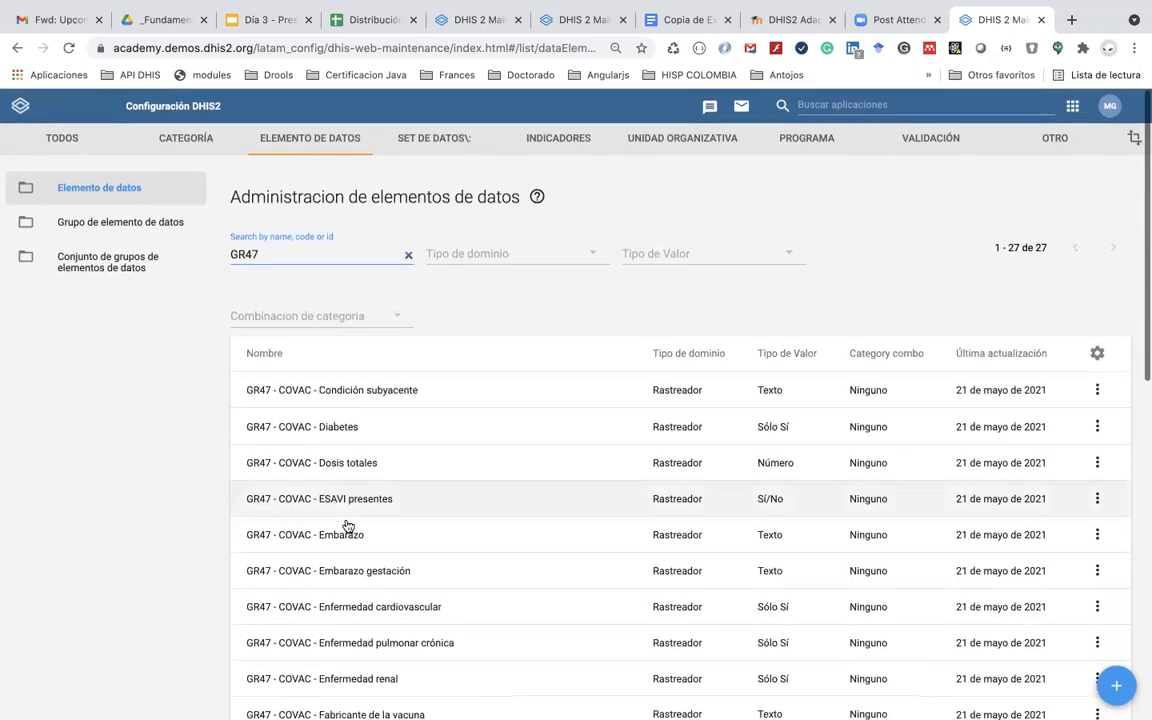
pyautogui.scroll(-1, 347, 526)
pyautogui.scroll(-1, 347, 526)
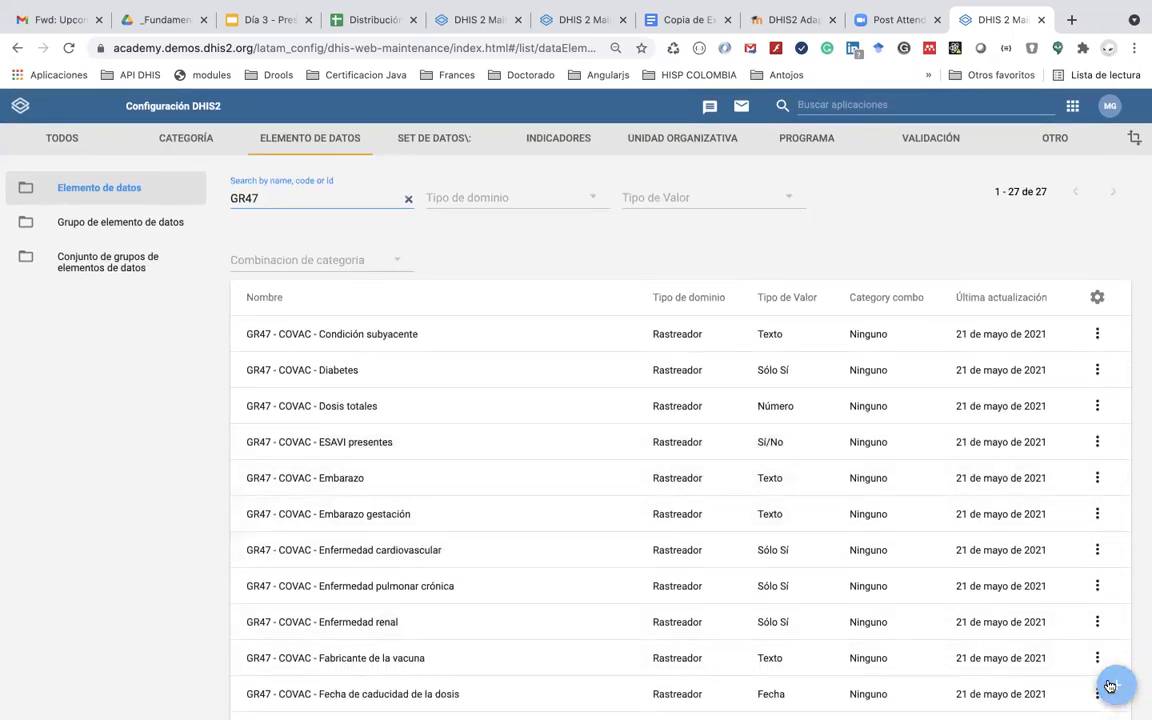
pyautogui.click(1109, 686)
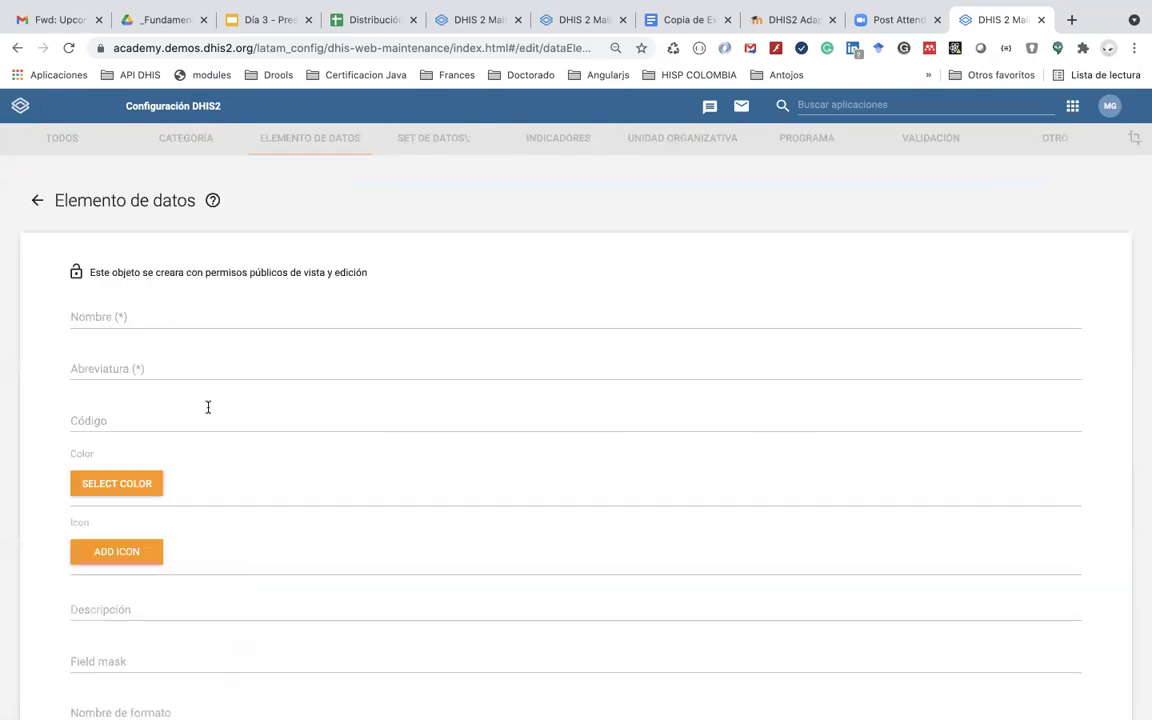
# Step: Name the element 'GR47 - COVAC - Establecimiento donde reportó ESAVI', reusing it as abbreviation and prefix-free form name
pyautogui.click(140, 317)
pyautogui.write('GR47')
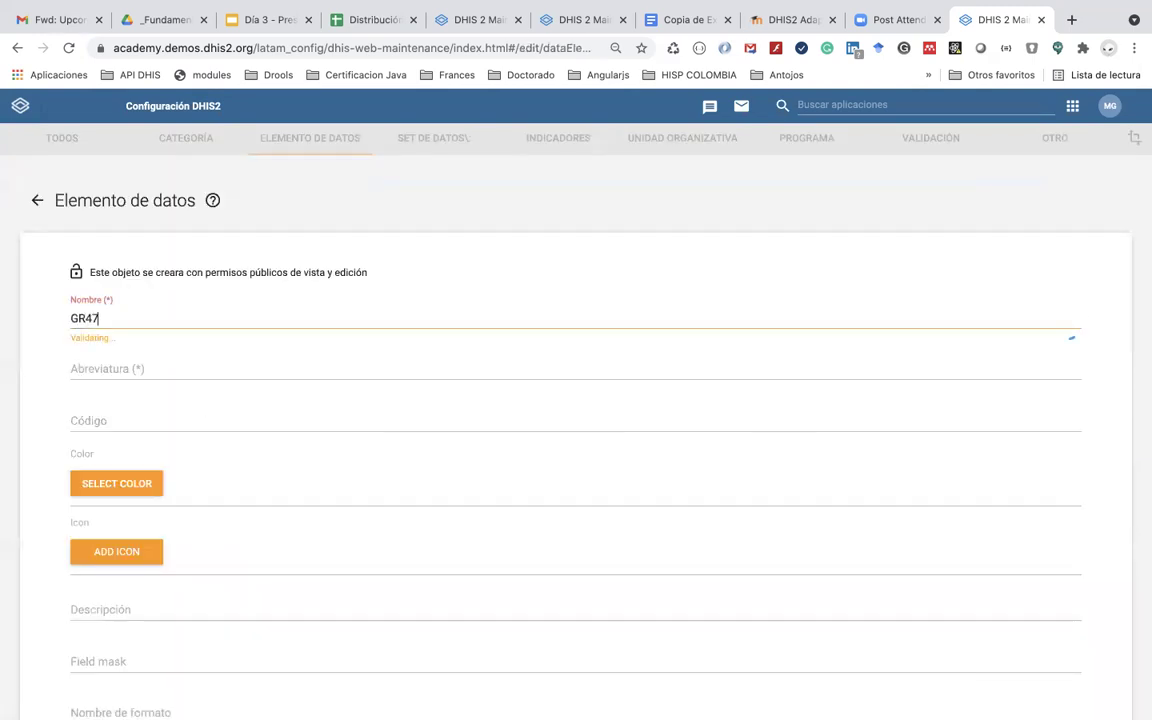
pyautogui.write(' - COVAC - Establ')
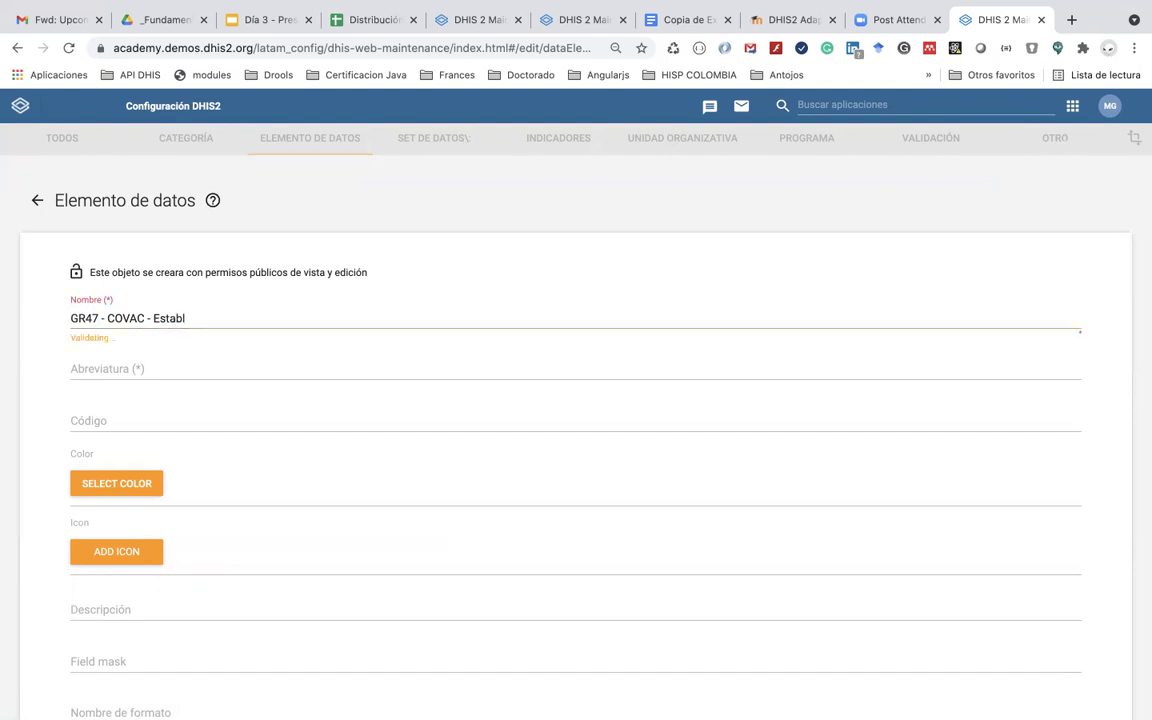
pyautogui.write('ecim')
pyautogui.write('iento do')
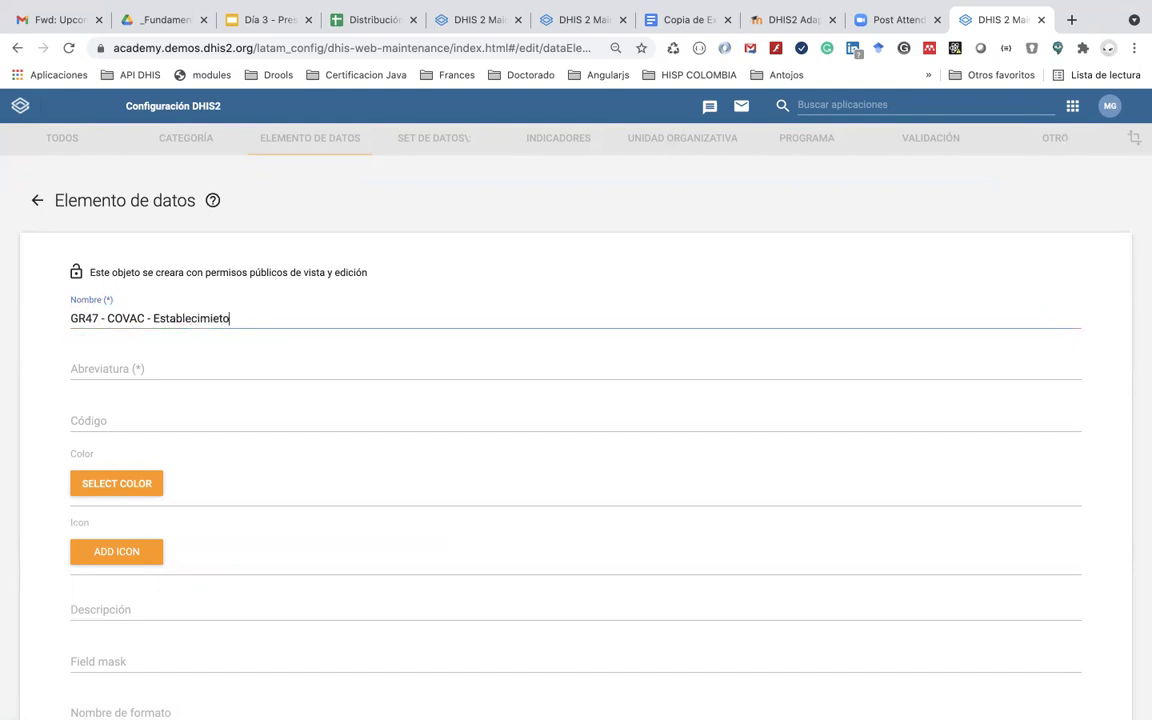
pyautogui.write('nde se presentó')
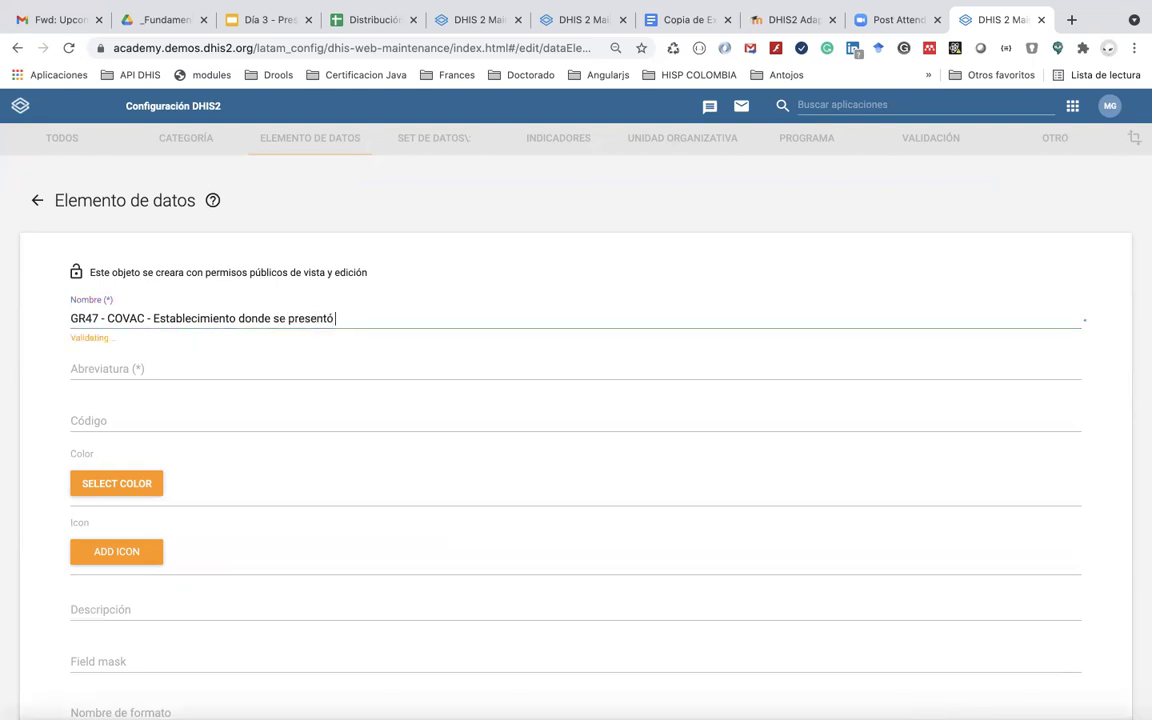
pyautogui.press('BackSpace')
pyautogui.press('BackSpace')
pyautogui.press('BackSpace')
pyautogui.press('BackSpace')
pyautogui.press('BackSpace')
pyautogui.press('BackSpace')
pyautogui.press('BackSpace')
pyautogui.press('BackSpace')
pyautogui.write('re')
pyautogui.press('BackSpace')
pyautogui.press('BackSpace')
pyautogui.press('BackSpace')
pyautogui.press('BackSpace')
pyautogui.press('BackSpace')
pyautogui.write('re')
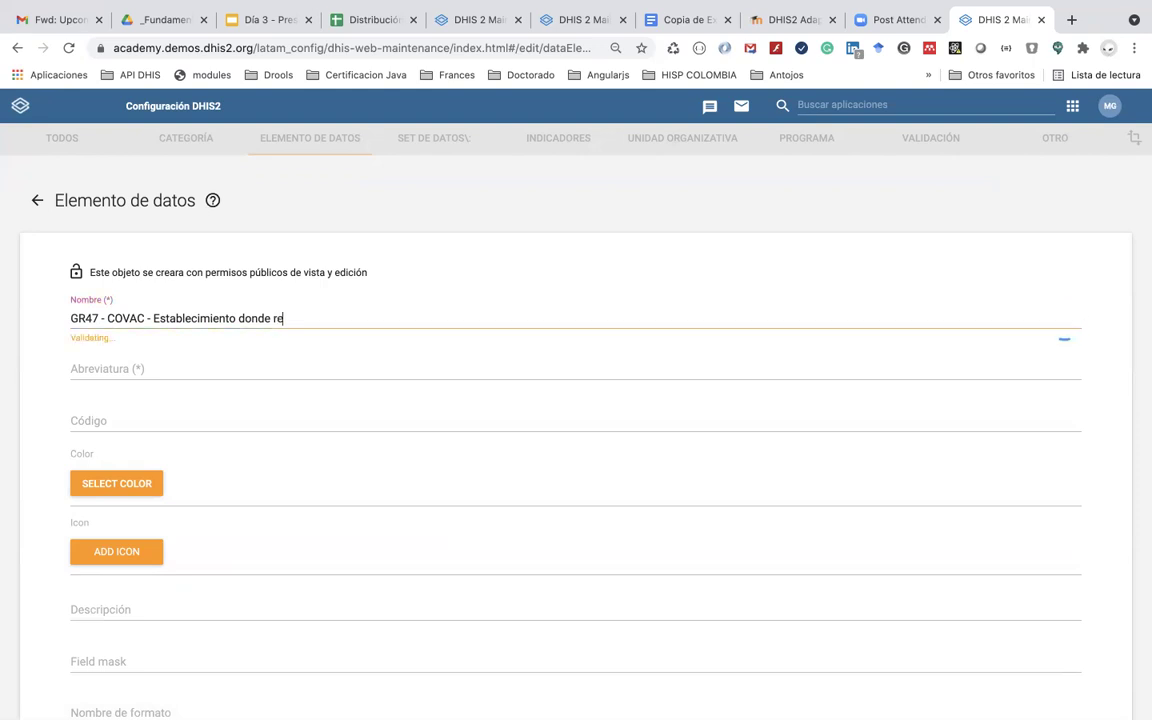
pyautogui.write('portó ESA')
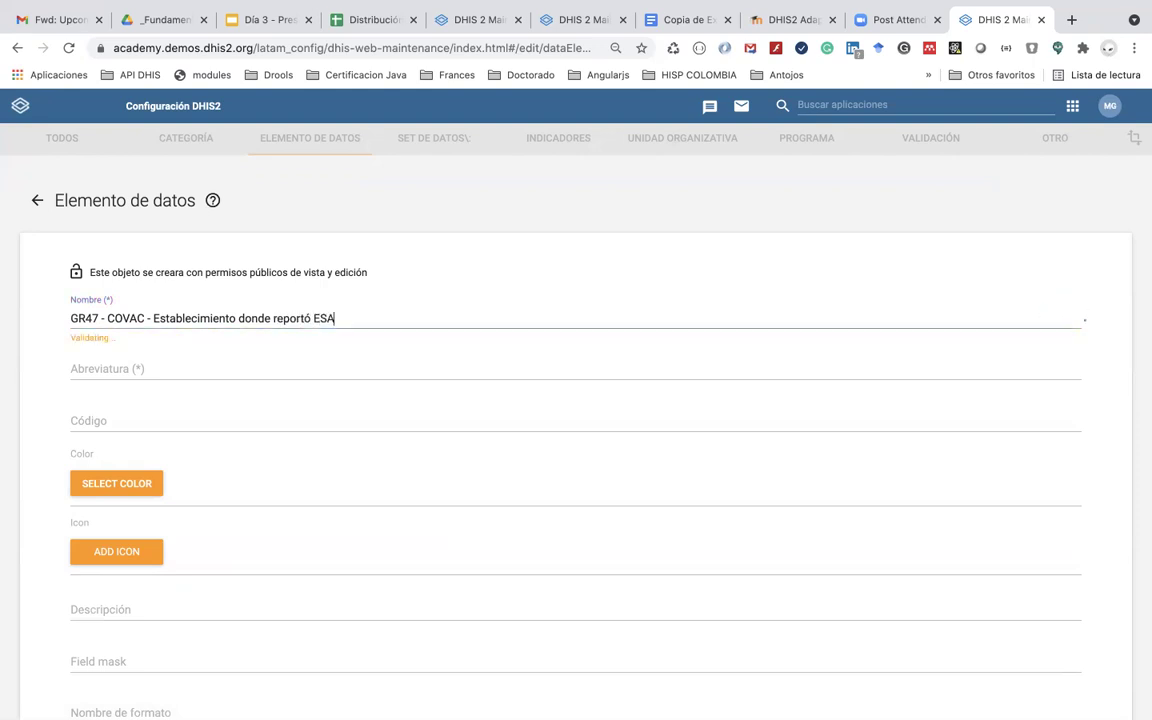
pyautogui.write('VI')
pyautogui.press('super+a')
pyautogui.press('super+c')
pyautogui.click(265, 375)
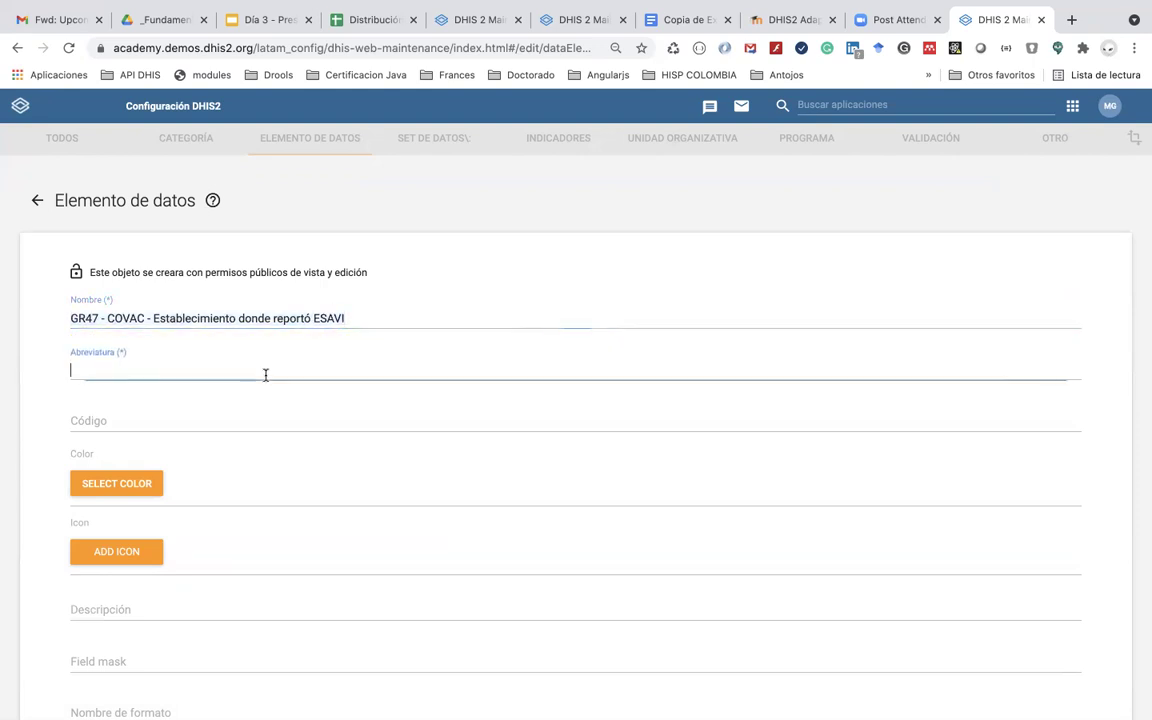
pyautogui.press('super+v')
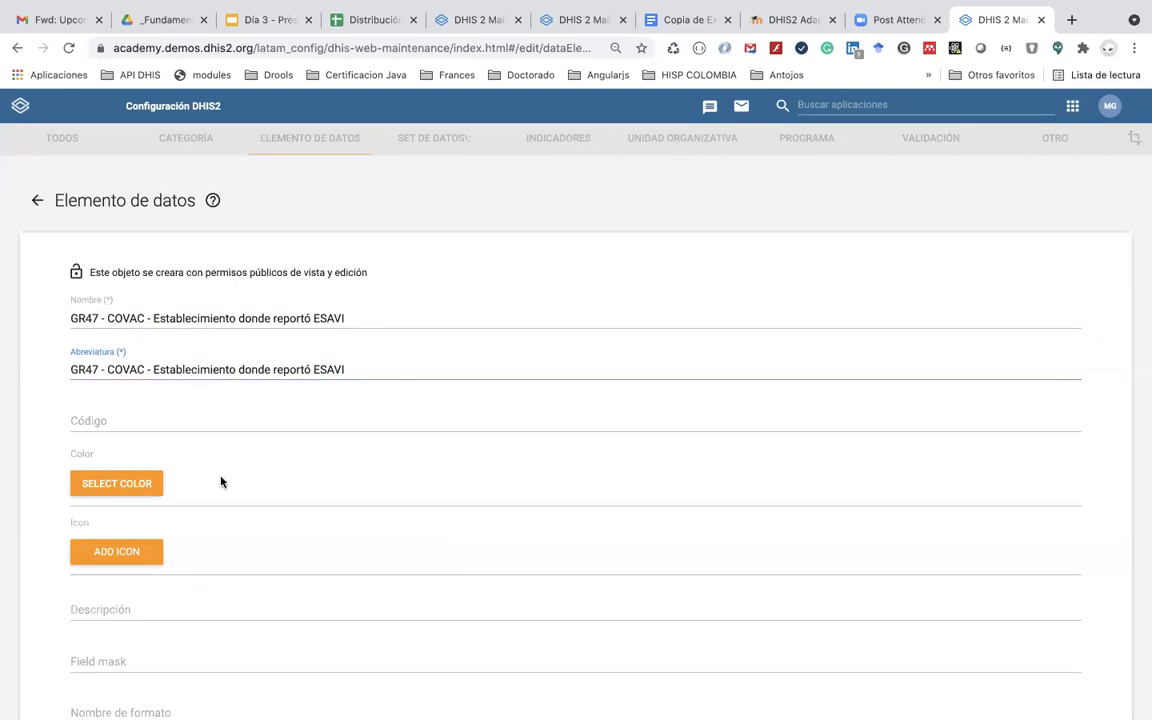
pyautogui.scroll(-3, 231, 509)
pyautogui.click(211, 498)
pyautogui.press('super+v')
pyautogui.moveTo(152, 504); pyautogui.dragTo(39, 506)
pyautogui.press('BackSpace')
# Step: Set domain type Rastreador and value type Unidad organizativa, then save the data element
pyautogui.click(112, 551)
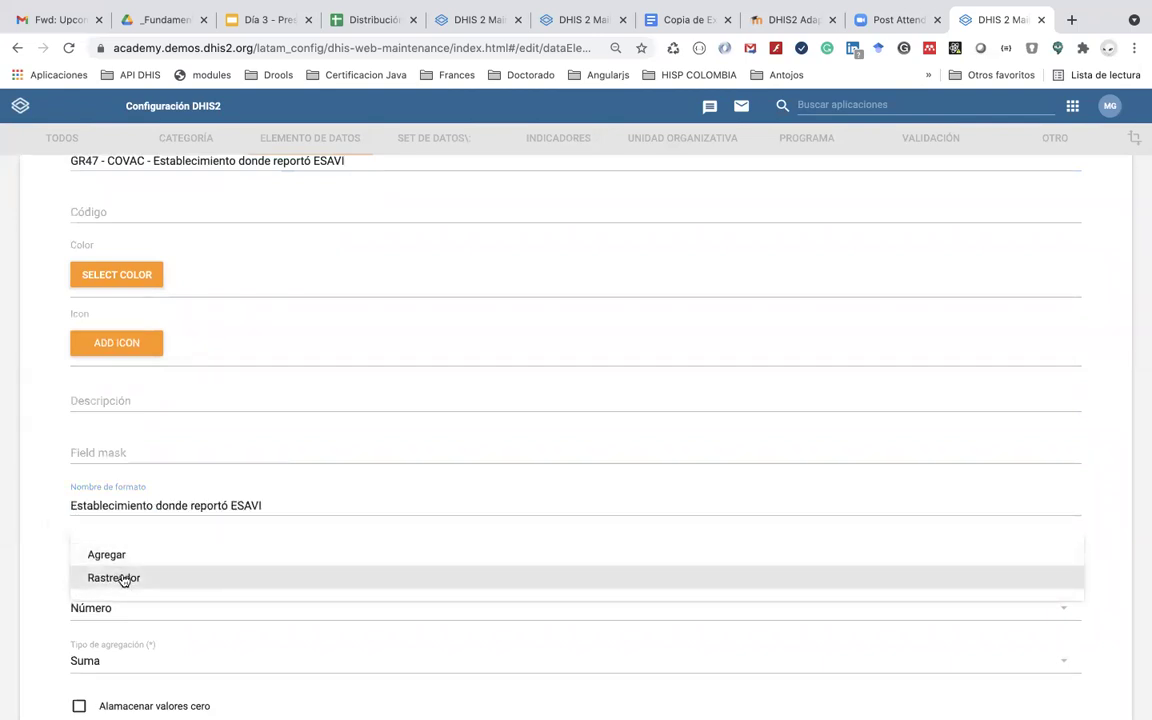
pyautogui.click(118, 578)
pyautogui.click(118, 607)
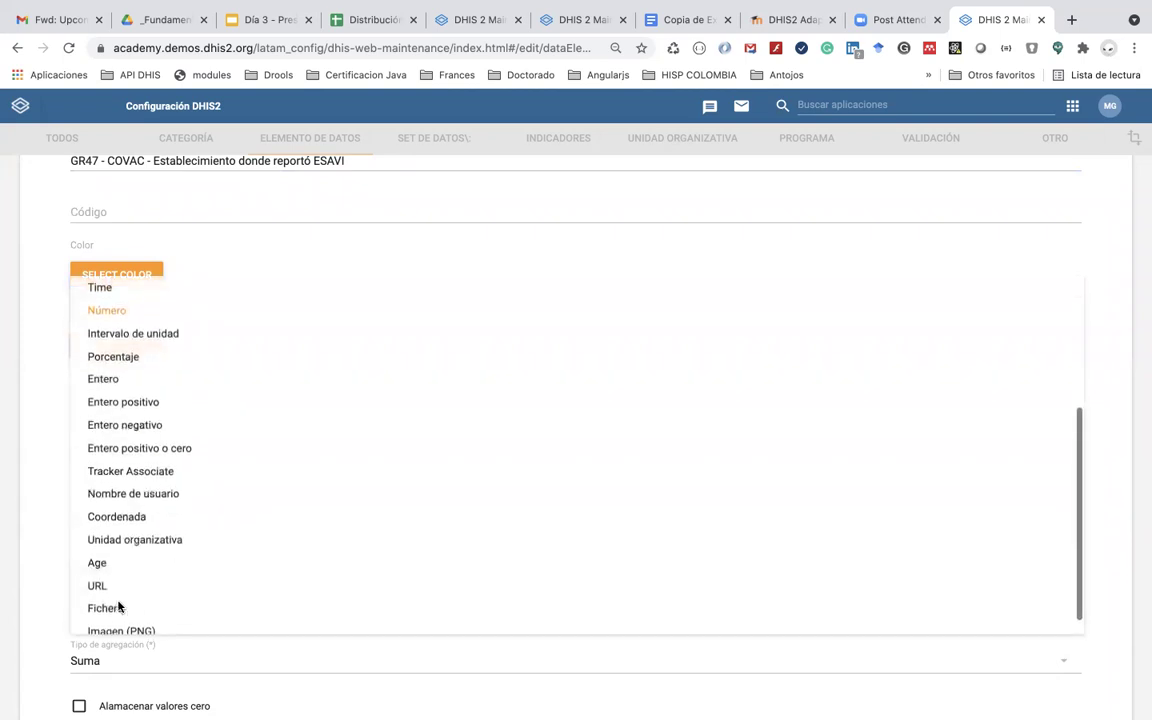
pyautogui.scroll(-1, 183, 530)
pyautogui.scroll(5, 183, 530)
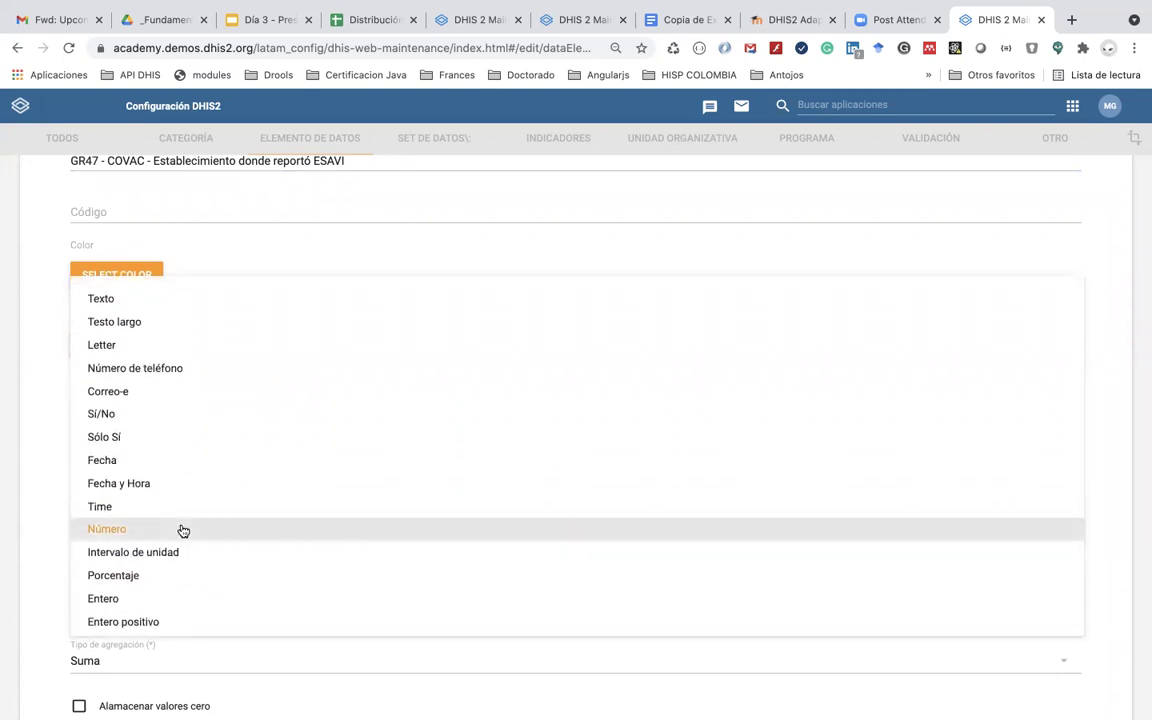
pyautogui.scroll(-5, 183, 530)
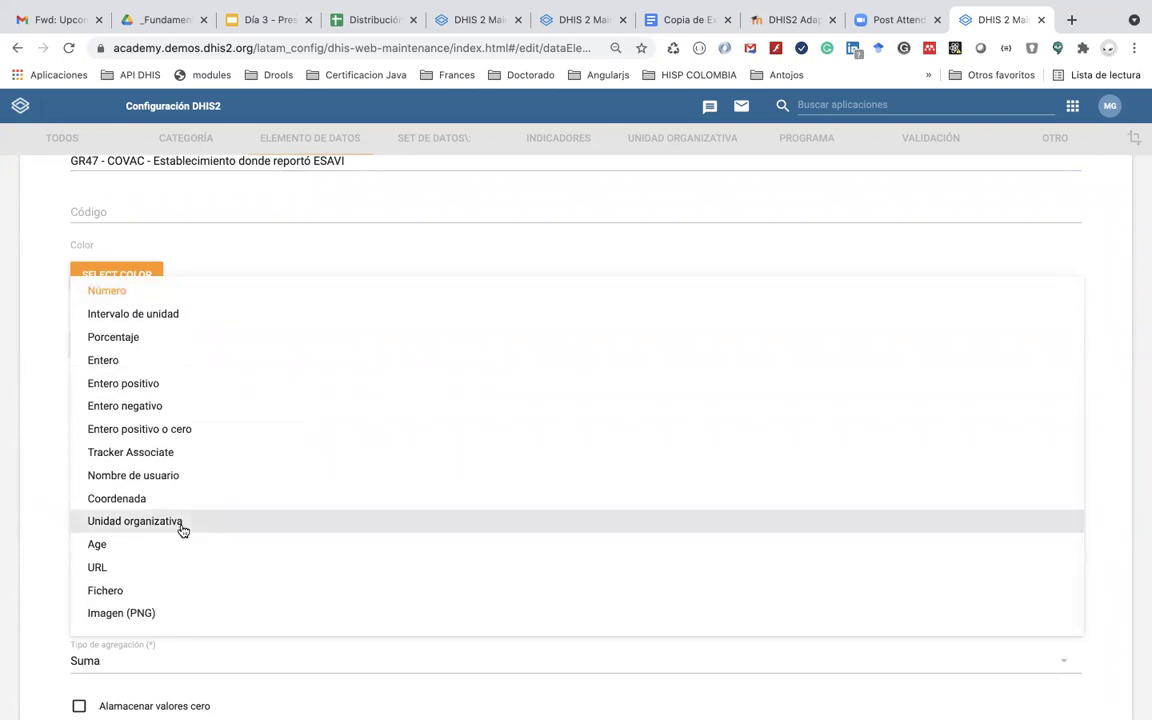
pyautogui.click(183, 522)
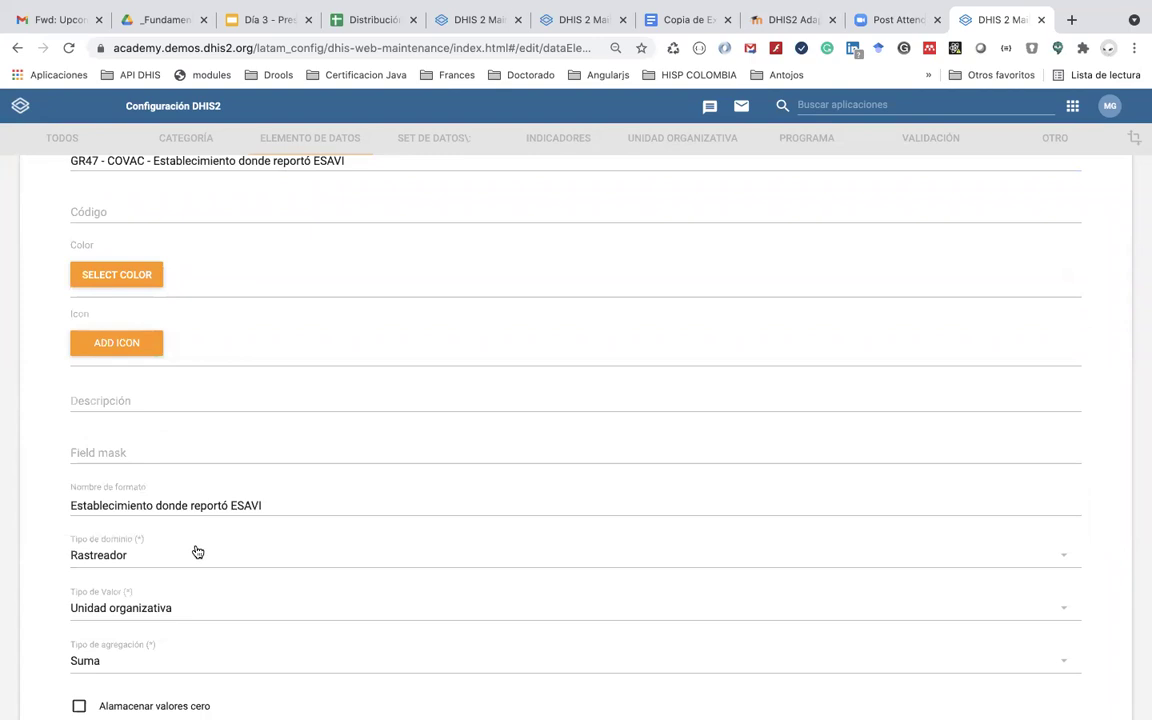
pyautogui.scroll(-5, 197, 552)
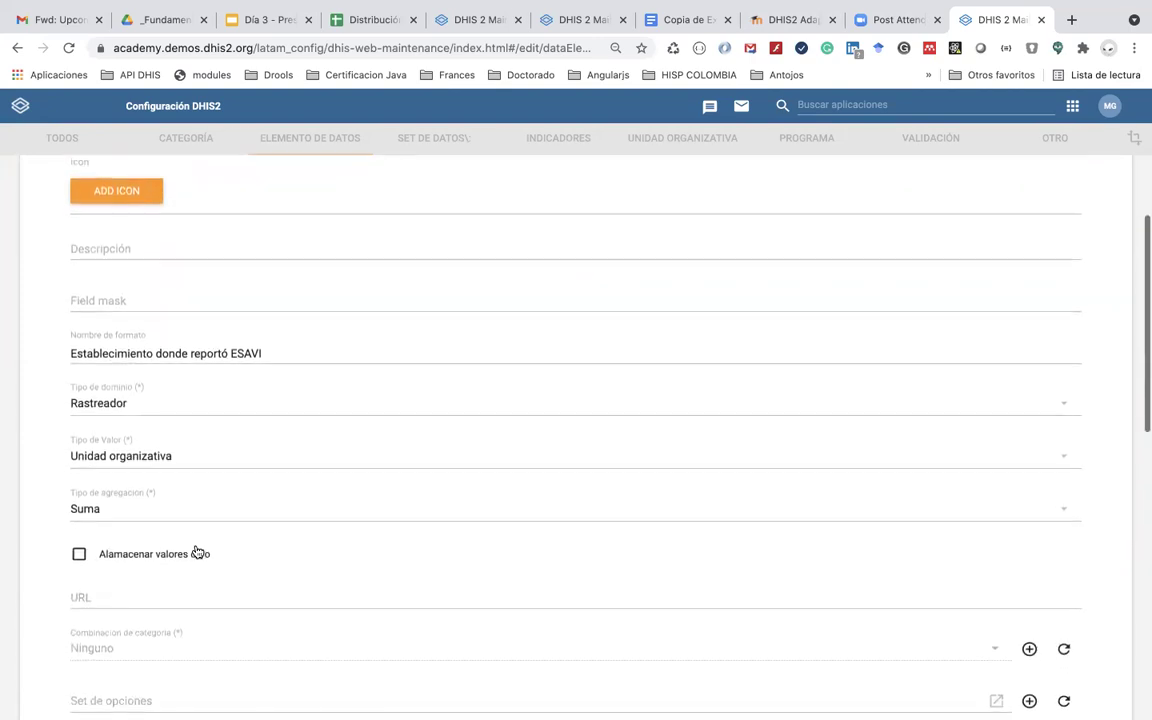
pyautogui.scroll(-5, 197, 552)
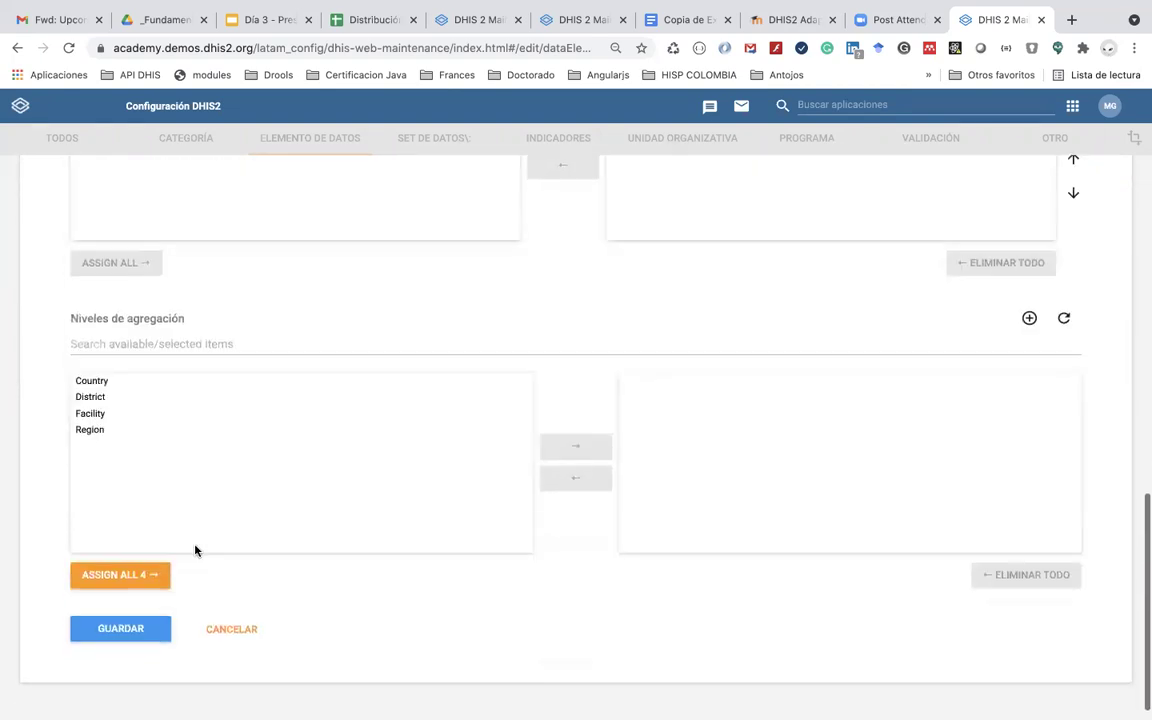
pyautogui.scroll(15, 176, 551)
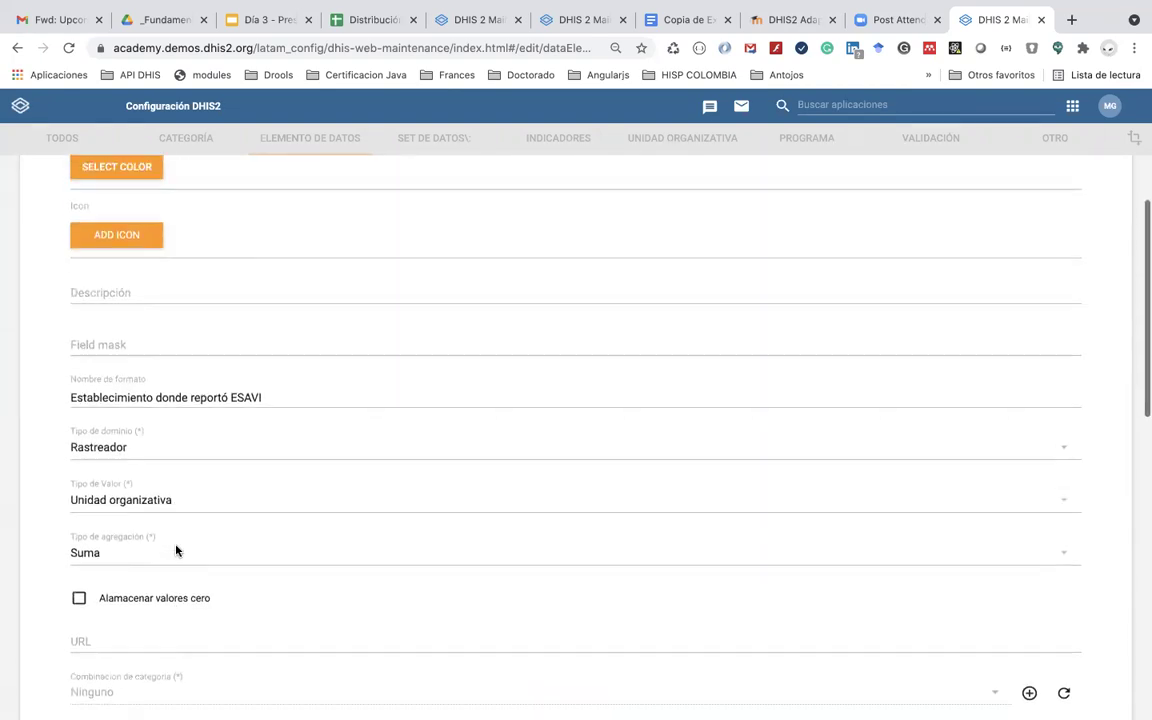
pyautogui.scroll(-15, 176, 551)
pyautogui.click(141, 601)
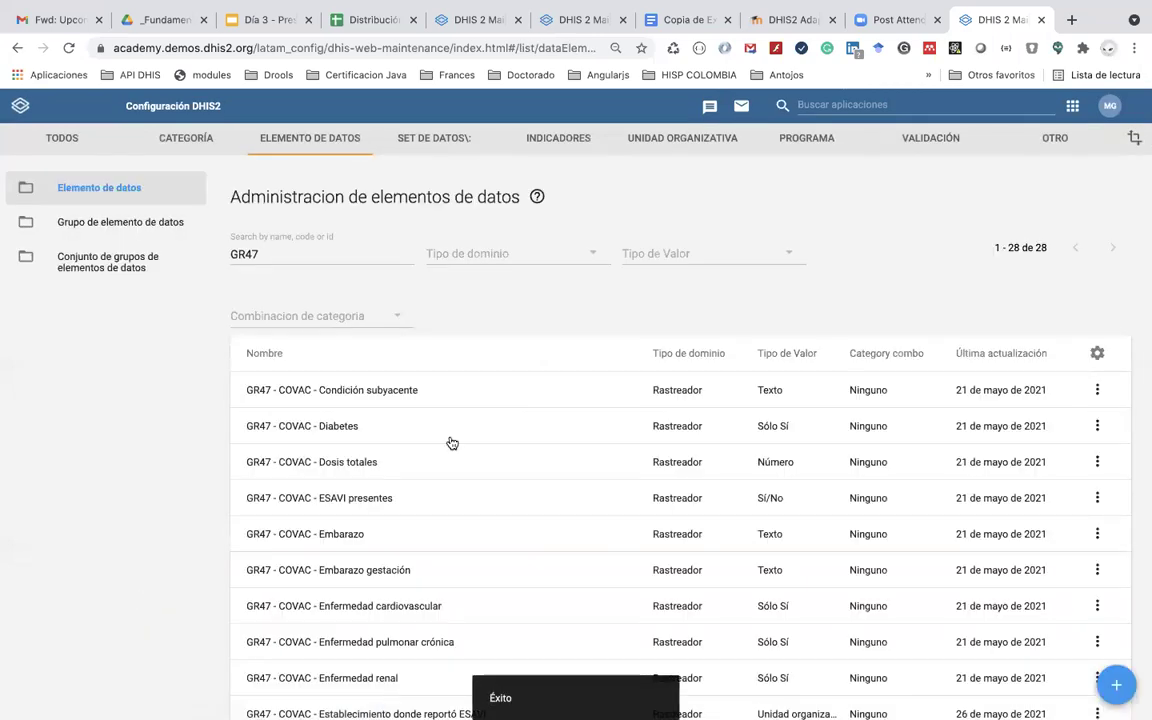
# Step: Create a new element 'GR47 - COVAC - Fecha de inicio ESAVI', with abbreviation minus 'COVAC -' and prefix-free form name
pyautogui.click(1114, 685)
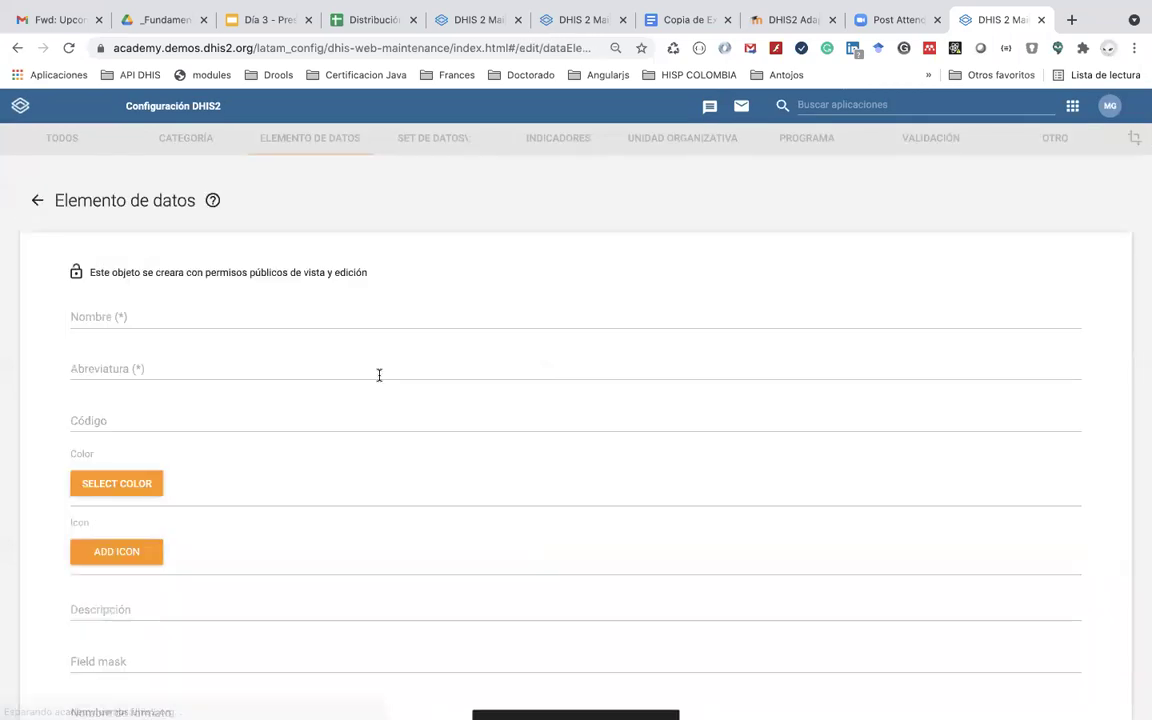
pyautogui.click(171, 311)
pyautogui.write('GR')
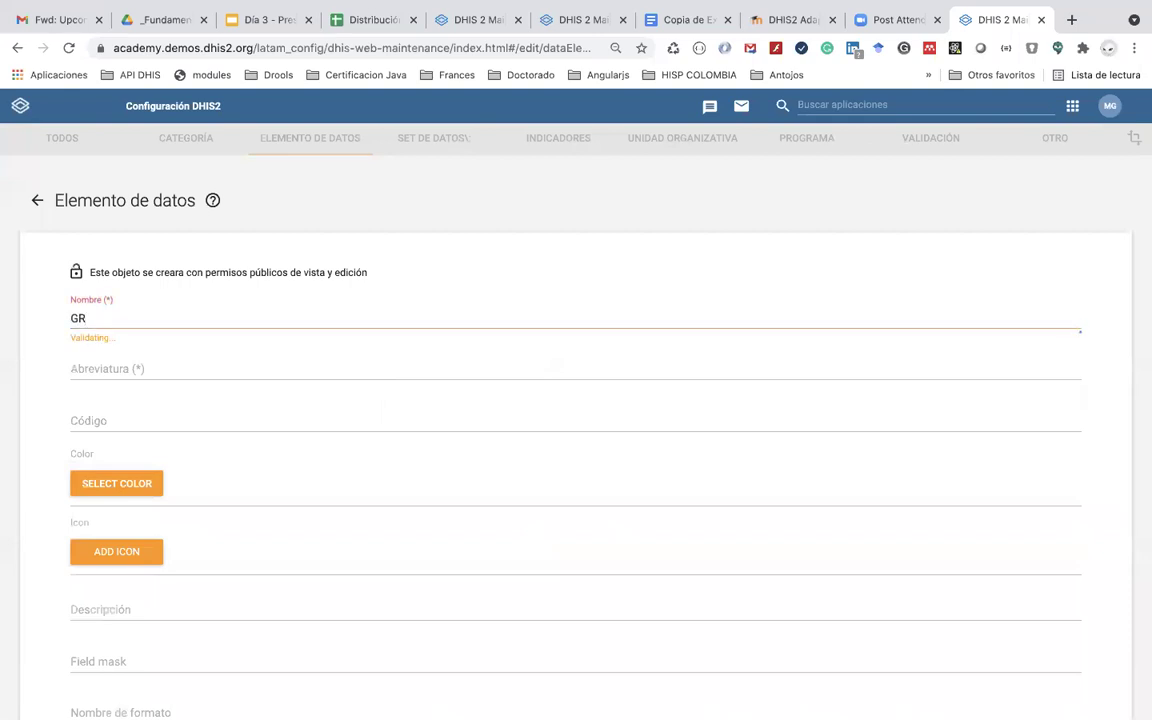
pyautogui.write('47 - COVAC -')
pyautogui.write('Fecha de ')
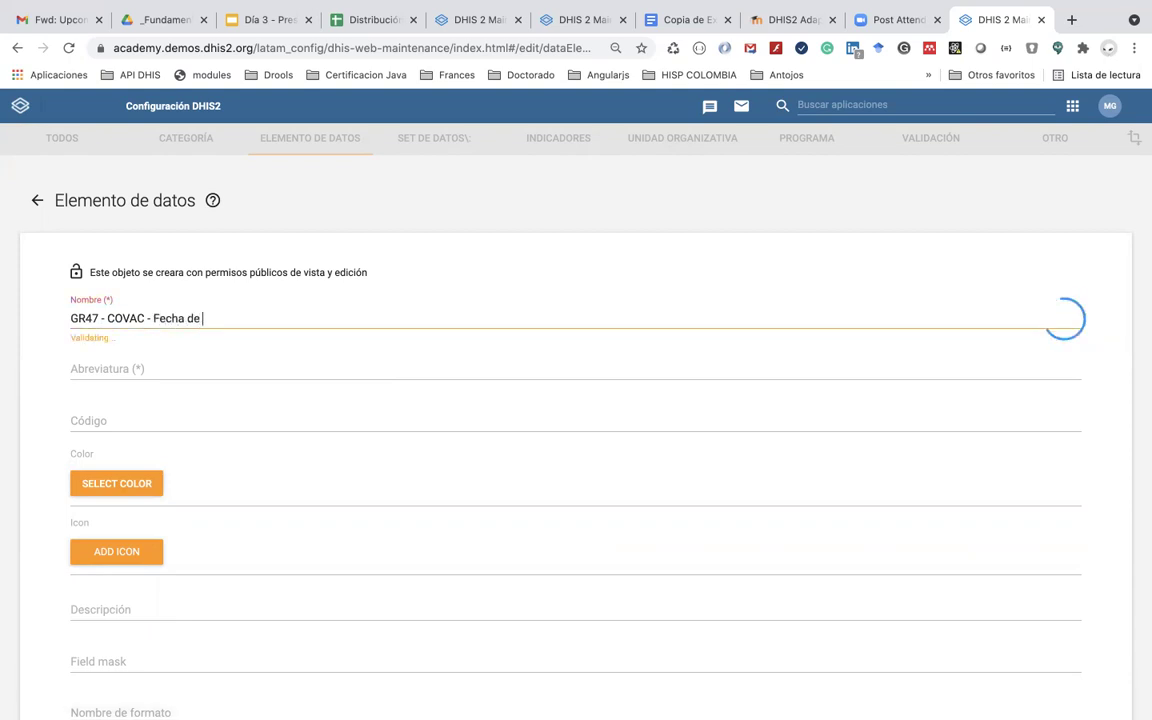
pyautogui.write('incio')
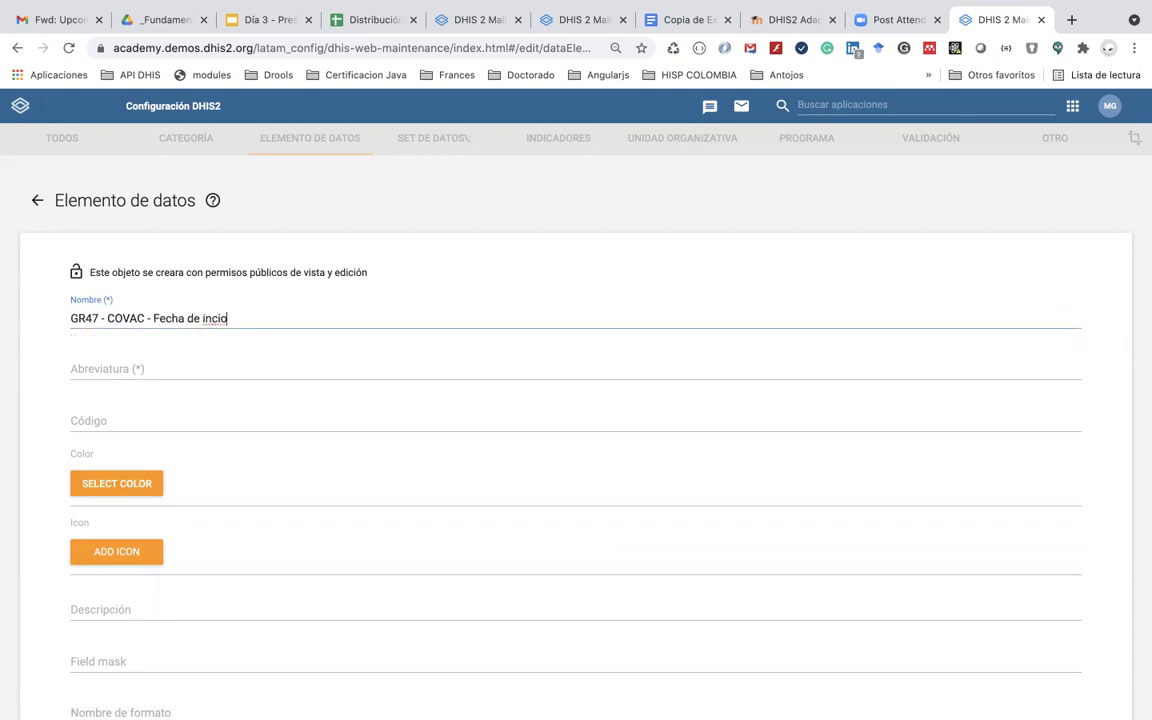
pyautogui.press('BackSpace')
pyautogui.press('BackSpace')
pyautogui.press('BackSpace')
pyautogui.press('BackSpace')
pyautogui.write('icio ESAVI')
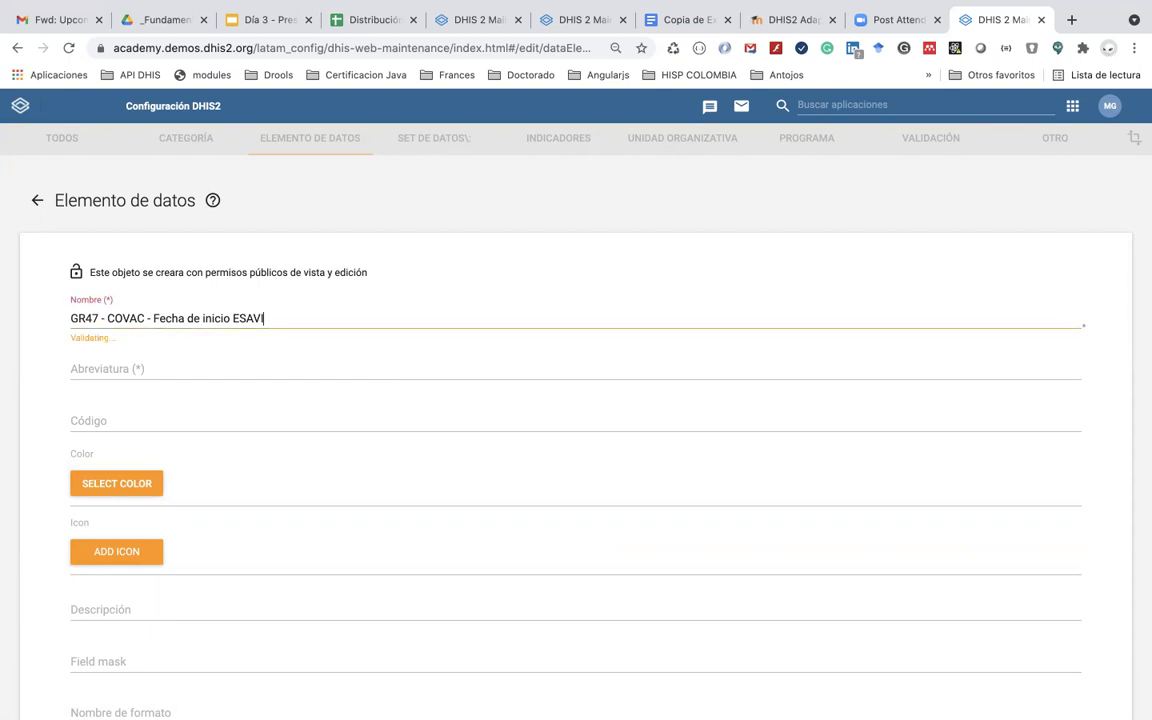
pyautogui.tripleClick(288, 318)
pyautogui.hotkey('ctrl', 'c')
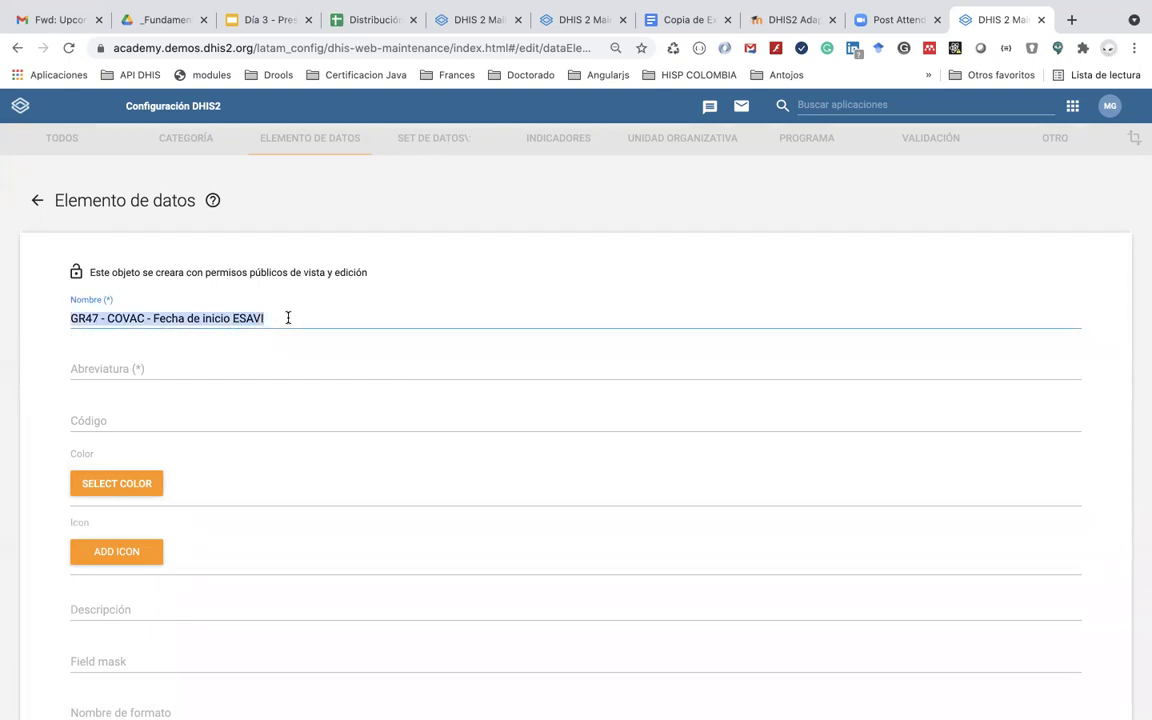
pyautogui.click(246, 369)
pyautogui.hotkey('ctrl', 'v')
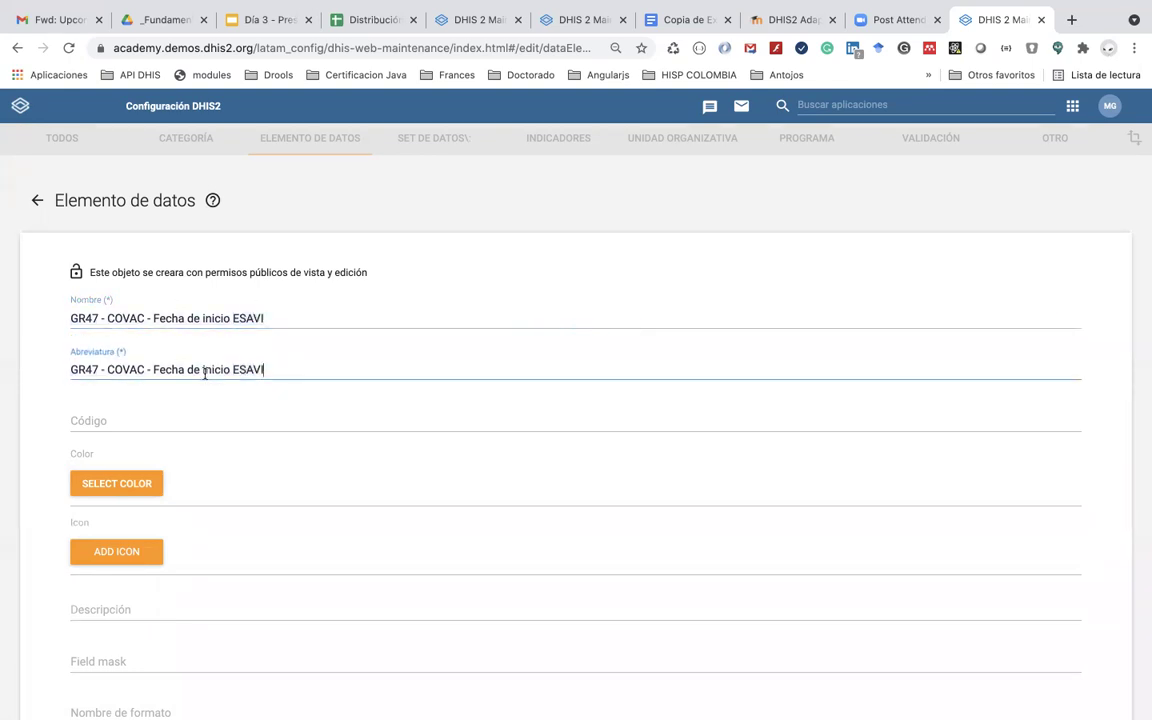
pyautogui.moveTo(136, 369); pyautogui.dragTo(108, 368)
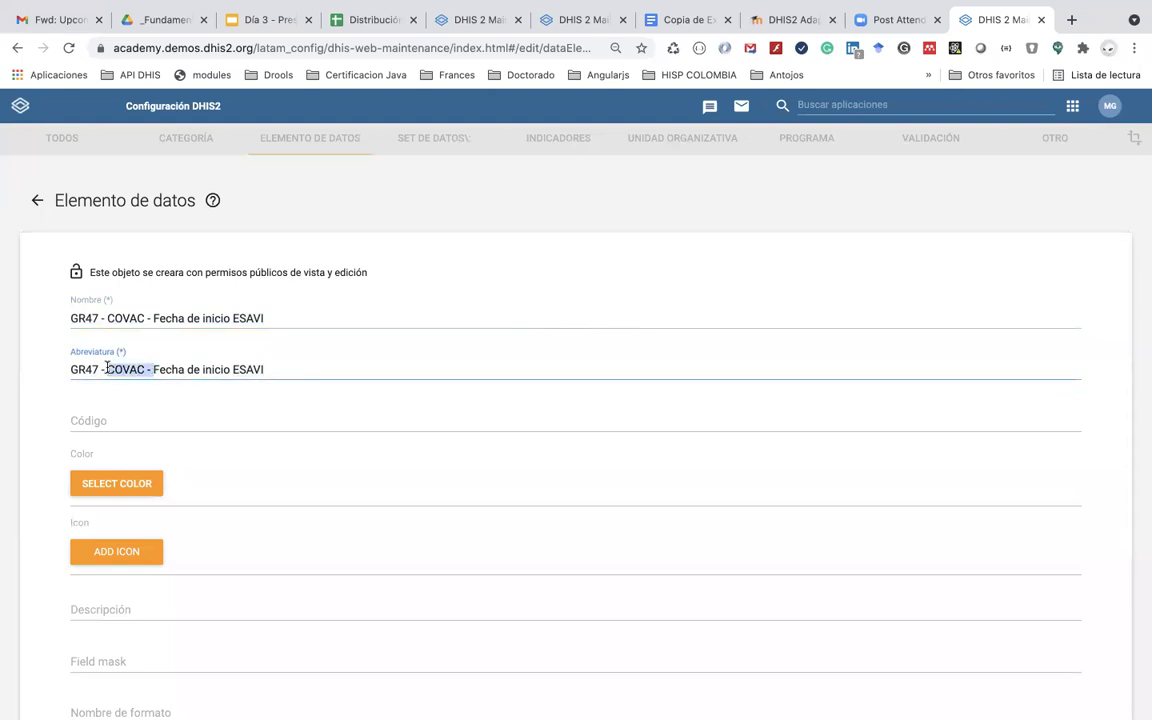
pyautogui.press('BackSpace')
pyautogui.scroll(-3, 149, 537)
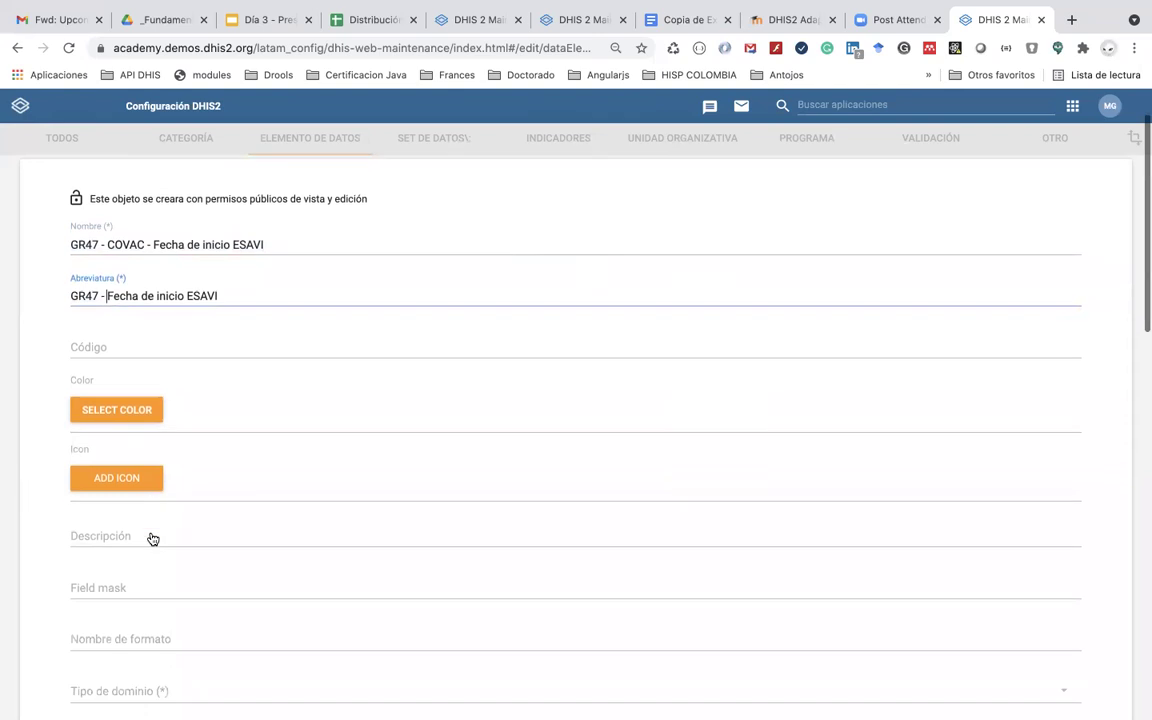
pyautogui.click(140, 562)
pyautogui.hotkey('ctrl', 'v')
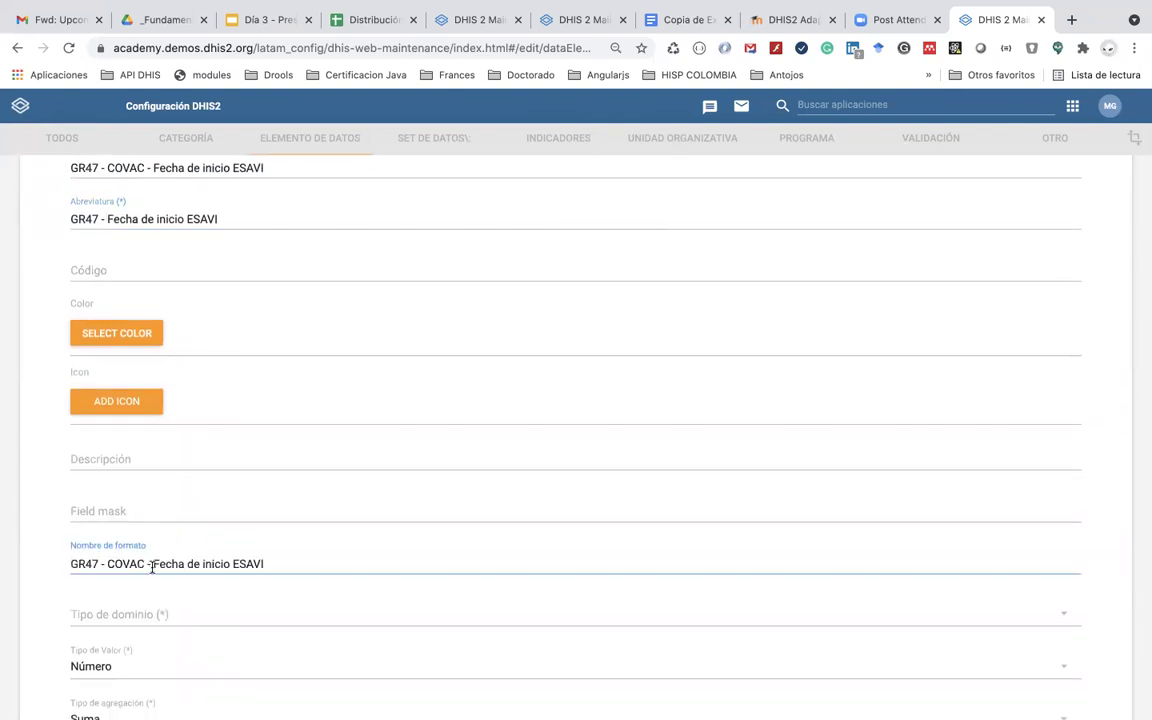
pyautogui.moveTo(151, 564); pyautogui.dragTo(70, 564)
pyautogui.press('BackSpace')
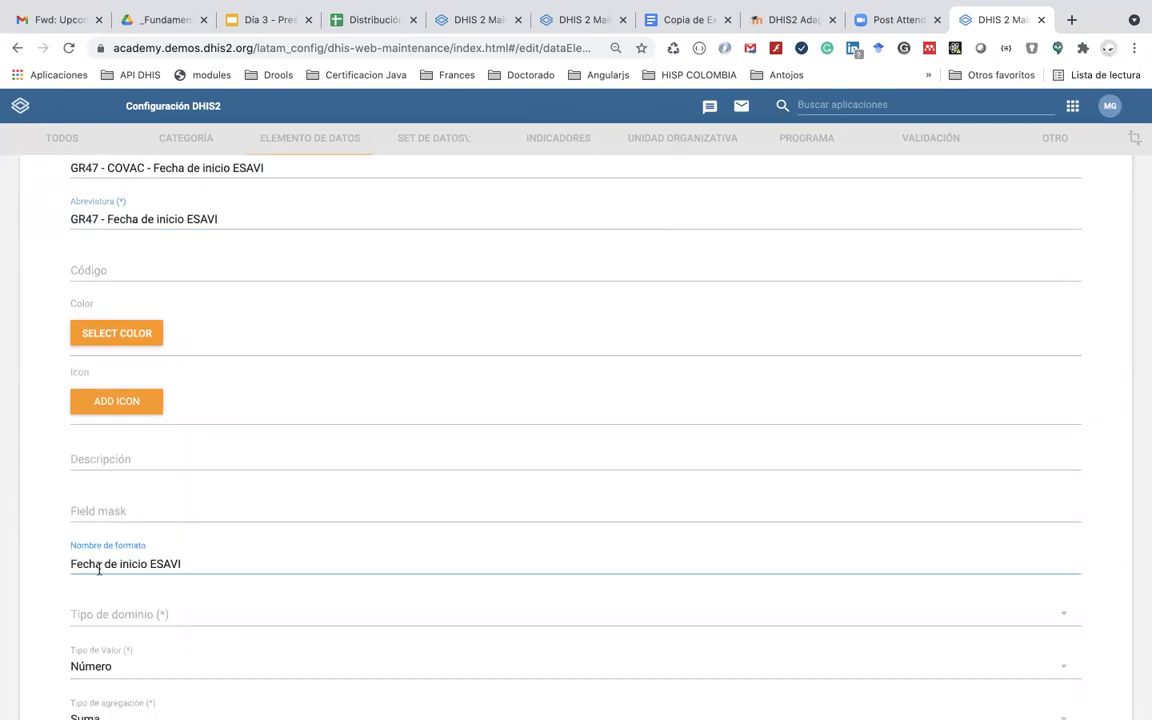
# Step: Set domain type Rastreador and value type Fecha, then save Fecha de inicio ESAVI
pyautogui.click(116, 614)
pyautogui.click(122, 636)
pyautogui.scroll(-3, 100, 600)
pyautogui.click(113, 542)
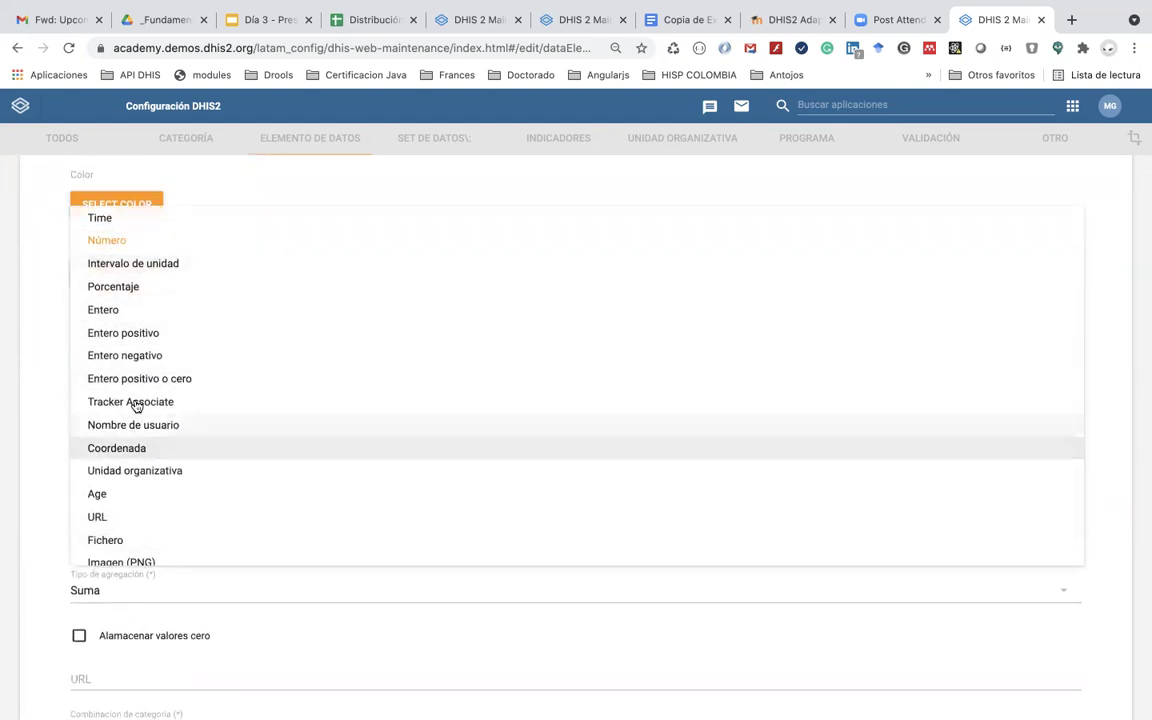
pyautogui.scroll(-1, 136, 388)
pyautogui.scroll(3, 136, 387)
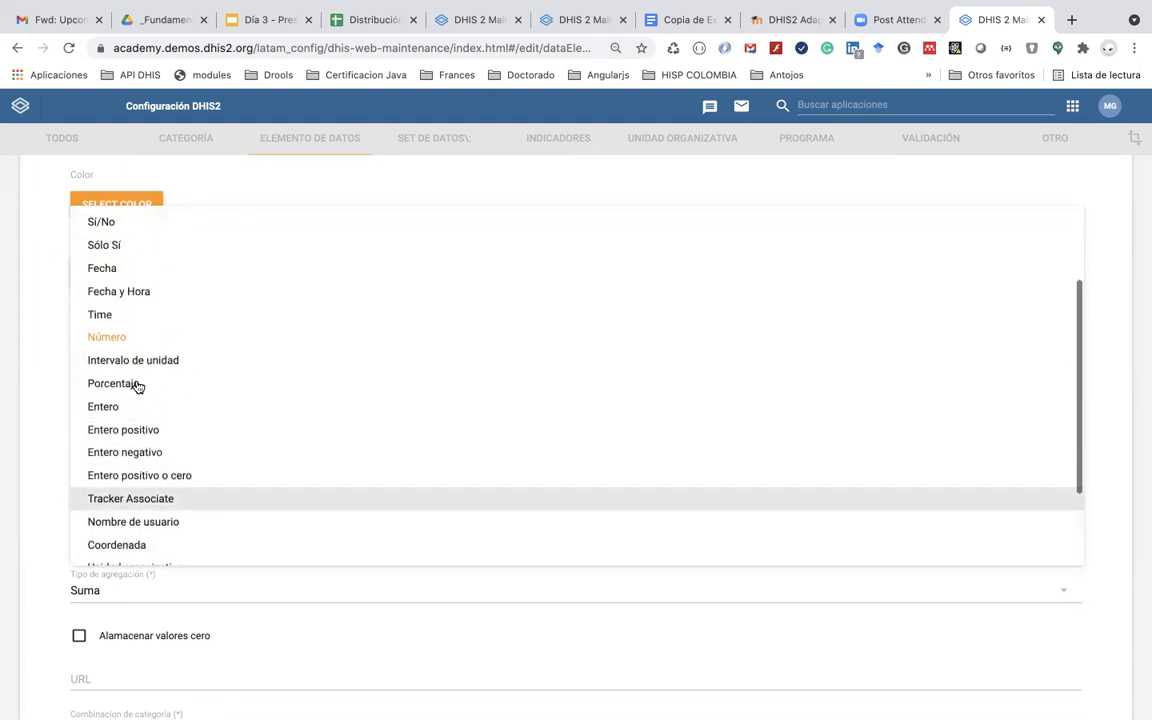
pyautogui.scroll(1, 134, 370)
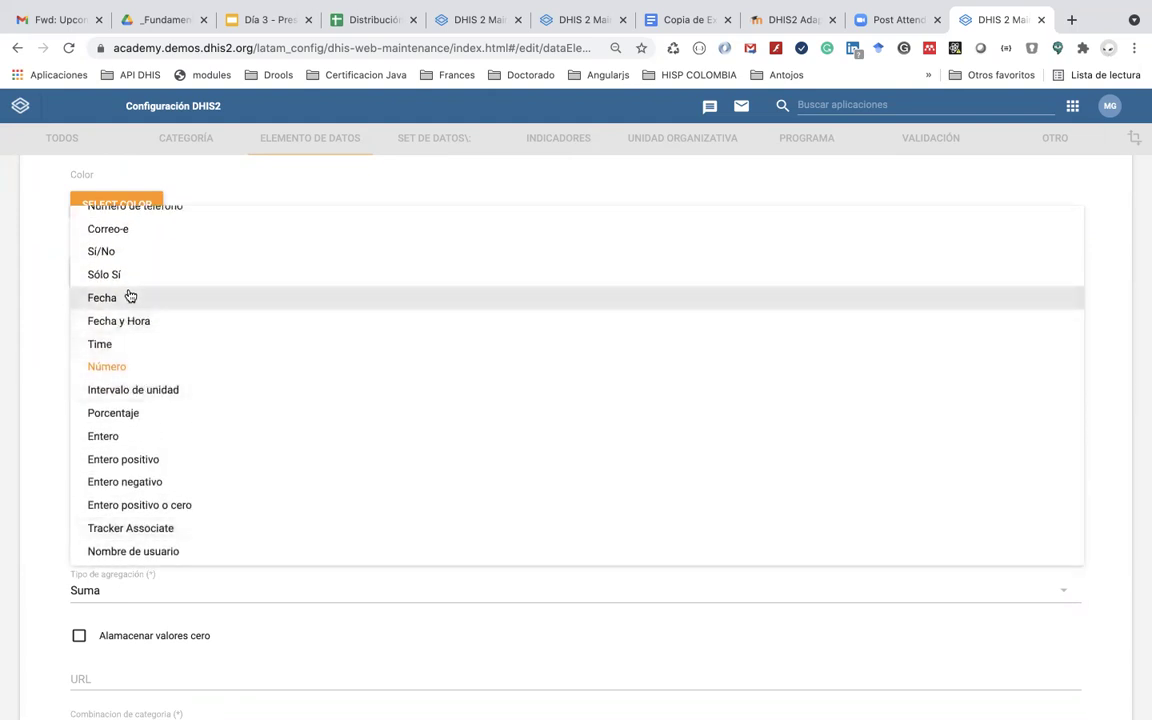
pyautogui.click(129, 297)
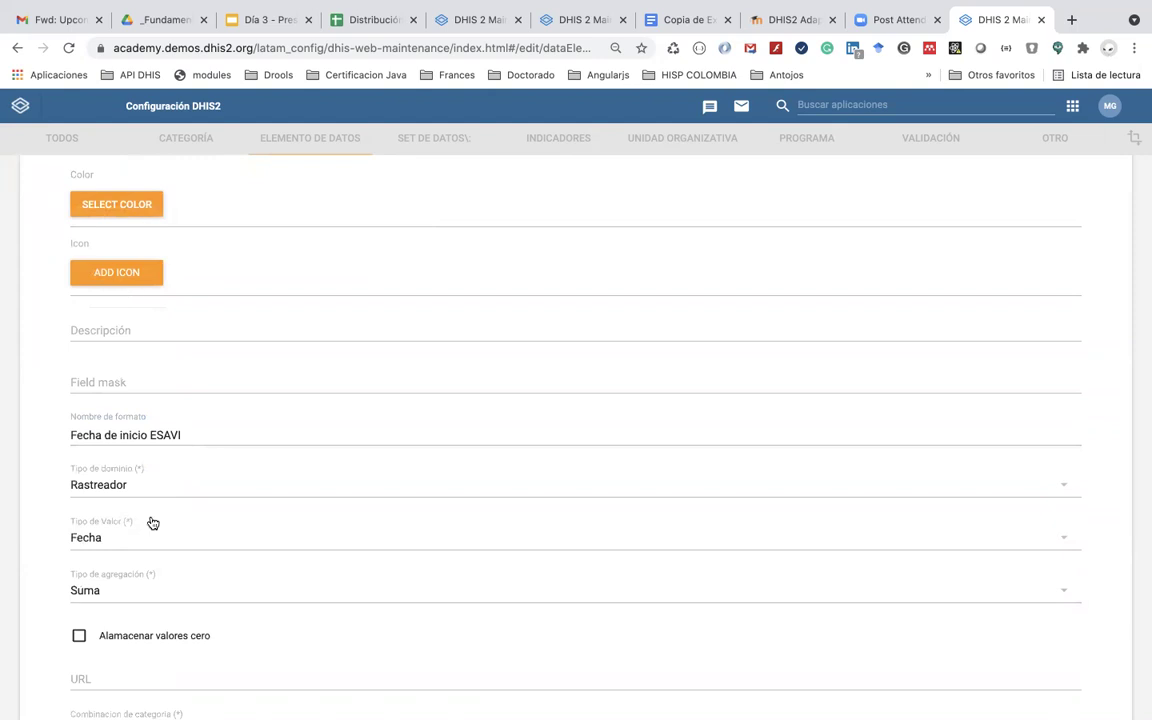
pyautogui.scroll(-2, 152, 523)
pyautogui.scroll(-3, 152, 566)
pyautogui.scroll(-5, 154, 568)
pyautogui.click(121, 607)
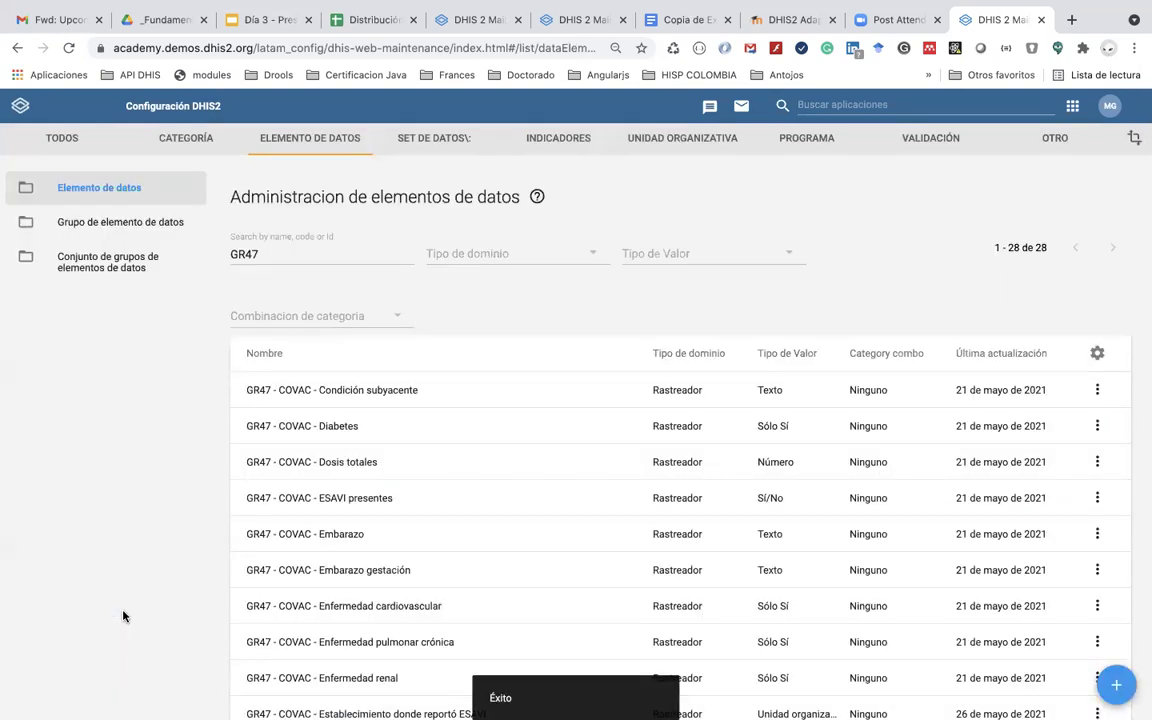
# Step: Check the ESAVI table in the COVID form document, then start another new data element
pyautogui.scroll(-4, 290, 420)
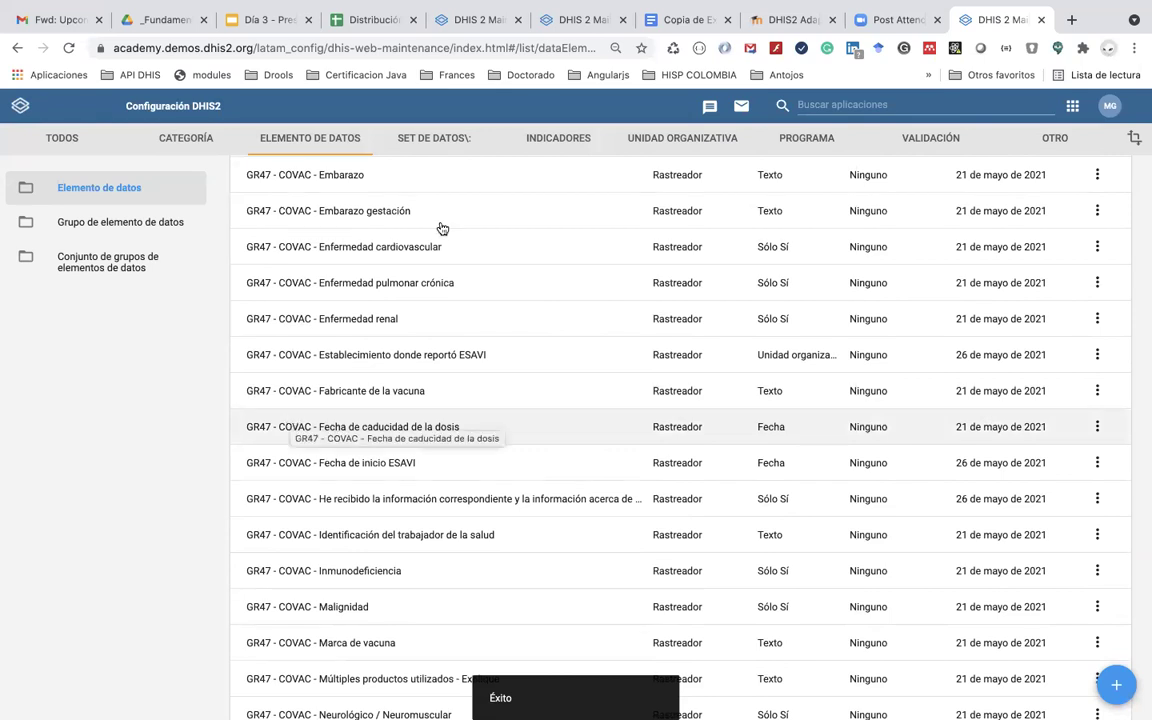
pyautogui.click(663, 20)
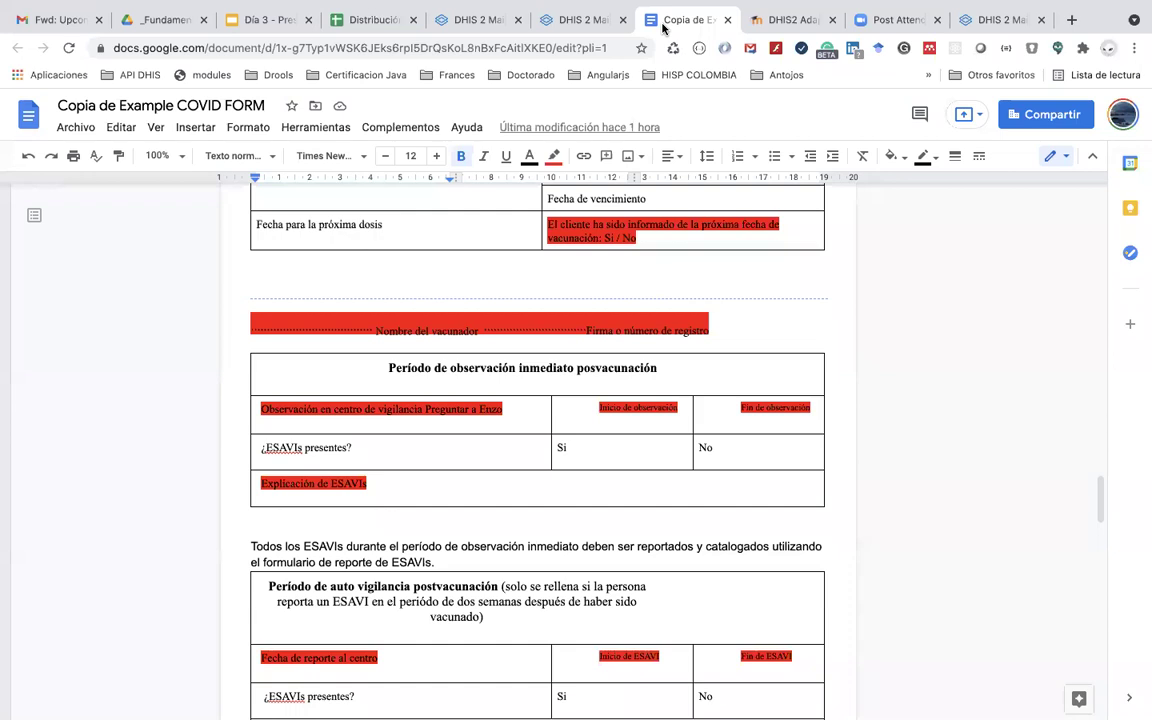
pyautogui.click(980, 20)
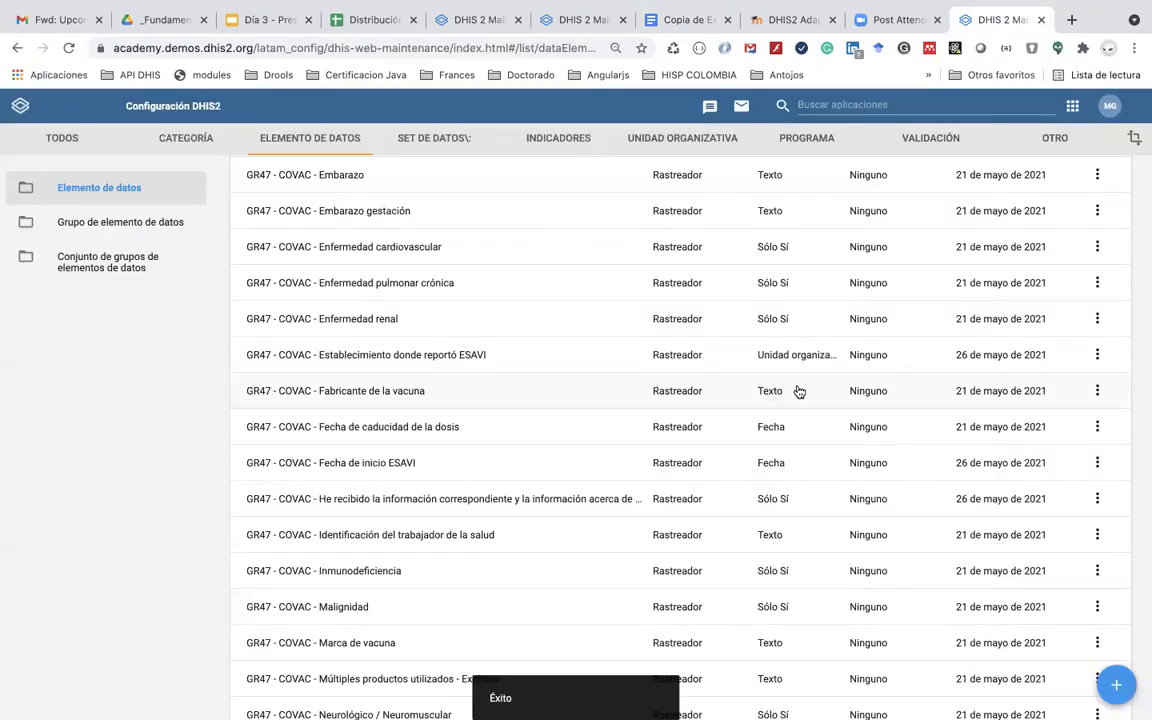
pyautogui.click(1116, 685)
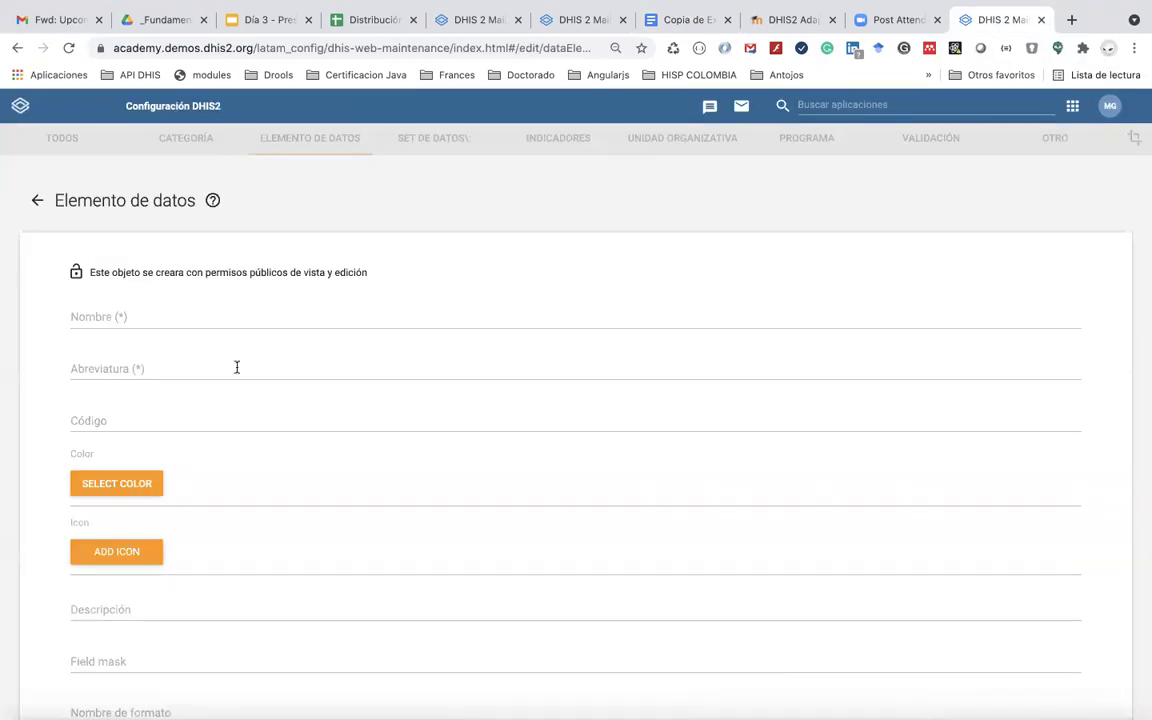
# Step: Edit the pasted name into 'GR47 - COVAC - Fecha final observación ESAVI'
pyautogui.click(190, 317)
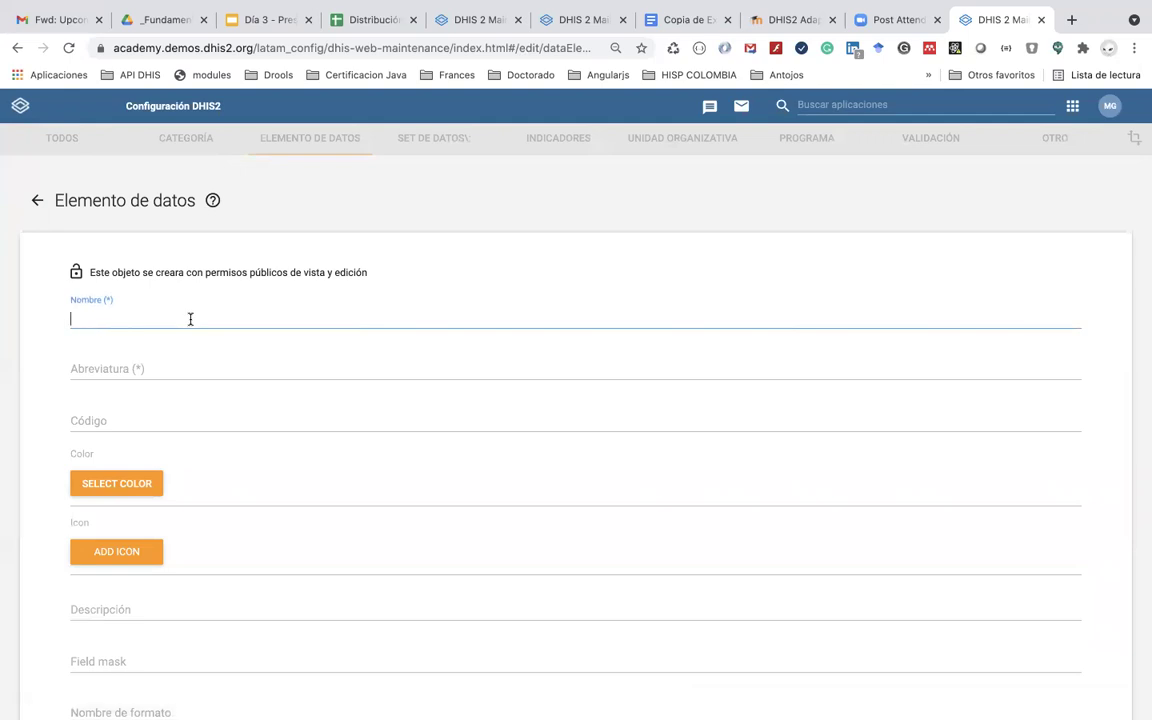
pyautogui.write('GR47 - COVAC - Fecha de inicio ESAVI')
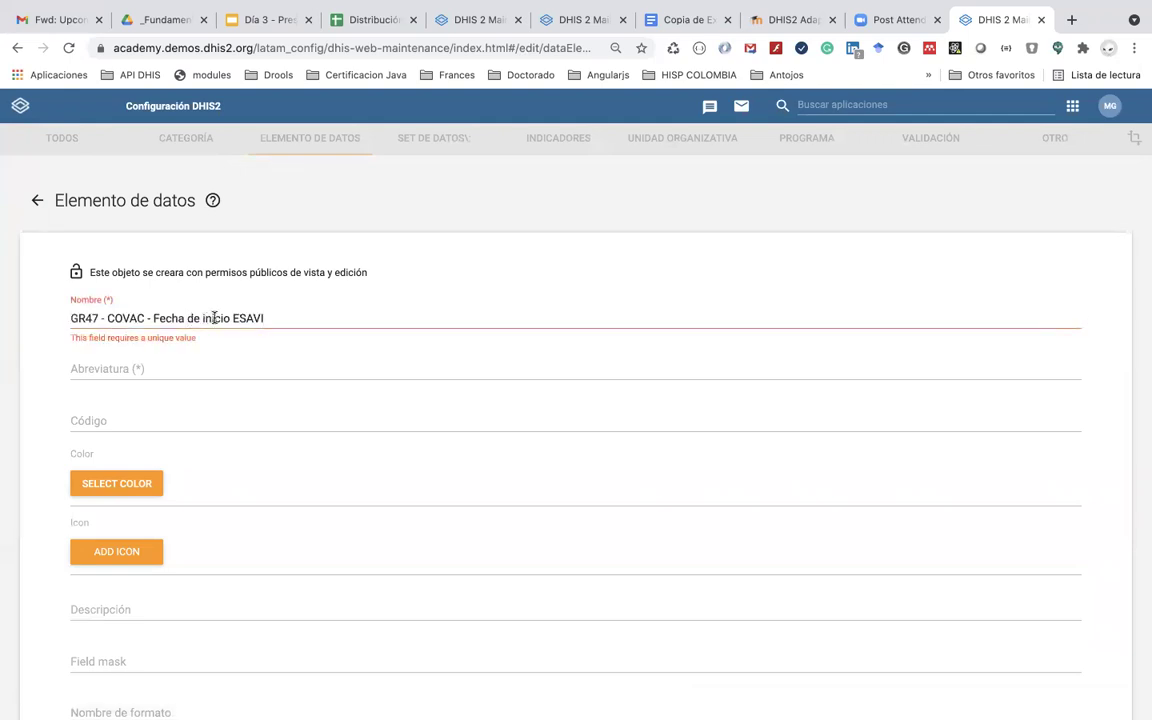
pyautogui.tripleClick(218, 317)
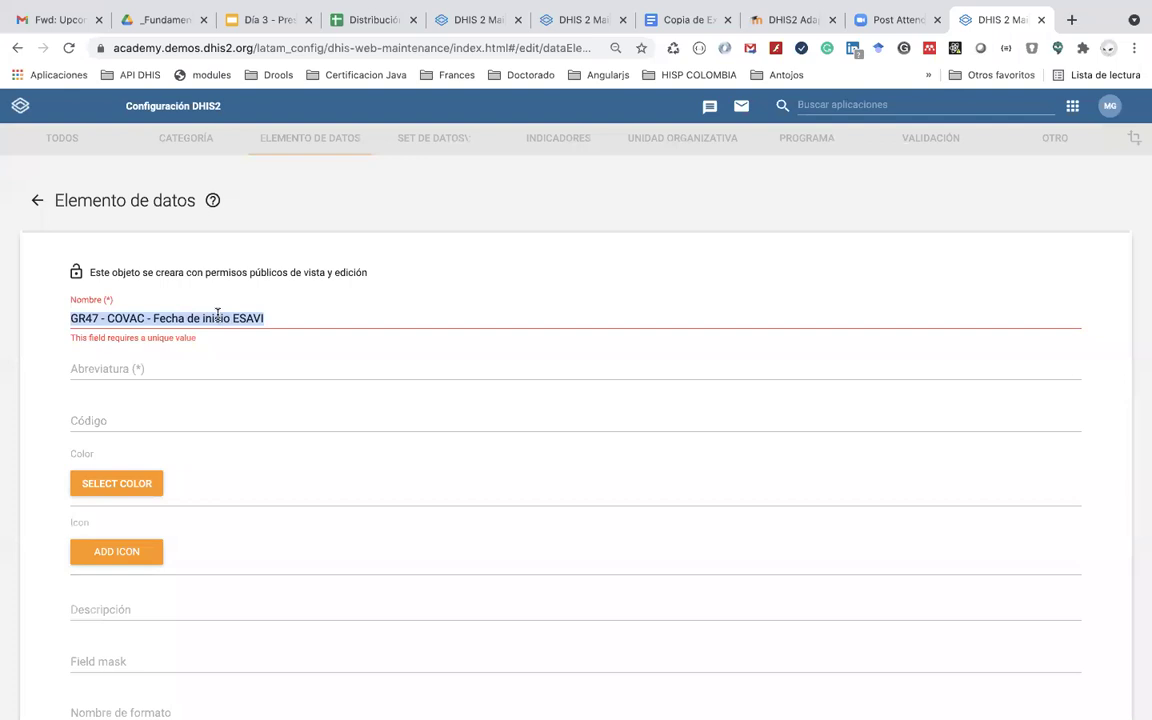
pyautogui.doubleClick(218, 317)
pyautogui.press('BackSpace')
pyautogui.press('BackSpace')
pyautogui.press('BackSpace')
pyautogui.press('BackSpace')
pyautogui.press('BackSpace')
pyautogui.write('final obser')
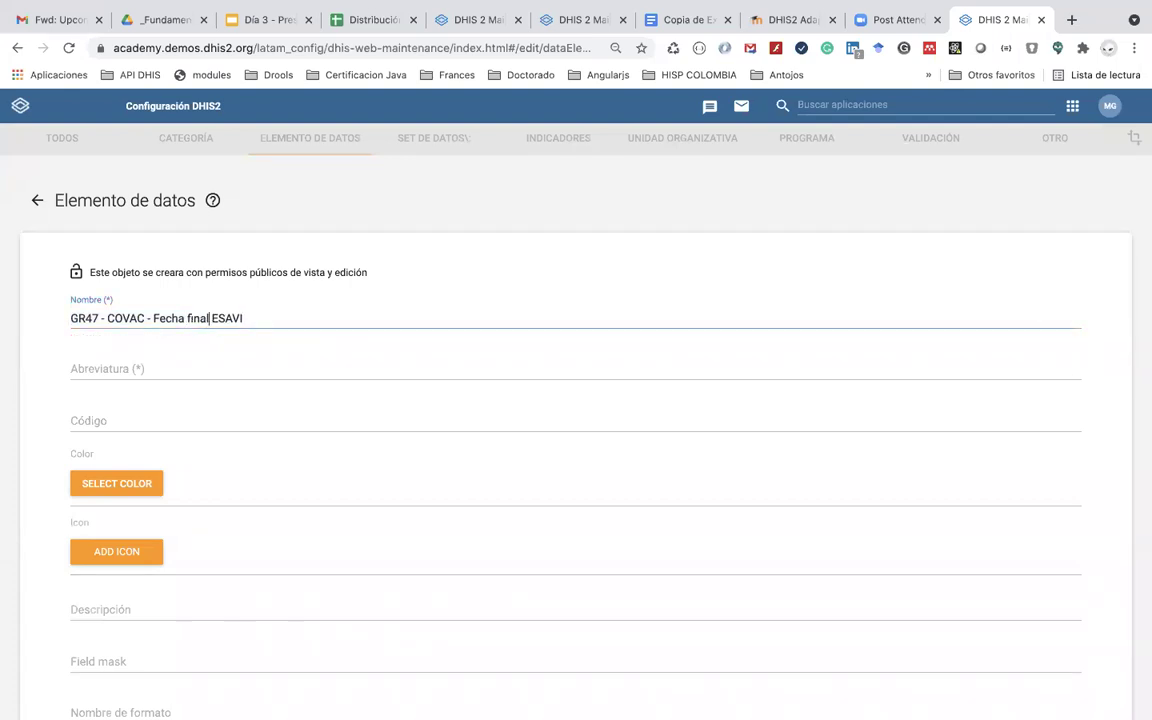
pyautogui.write('vación')
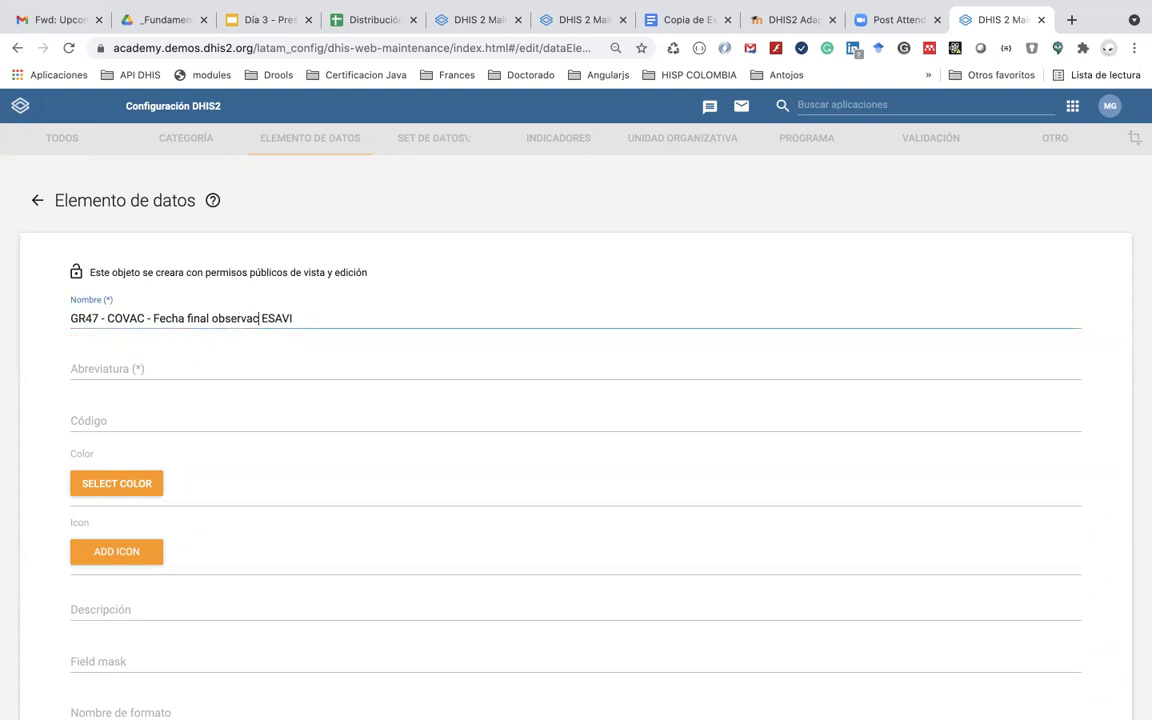
# Step: Copy the name into the abbreviation without 'COVAC -' and into the form name without the GR47 - COVAC prefix
pyautogui.tripleClick(334, 318)
pyautogui.hotkey('ctrl', 'c')
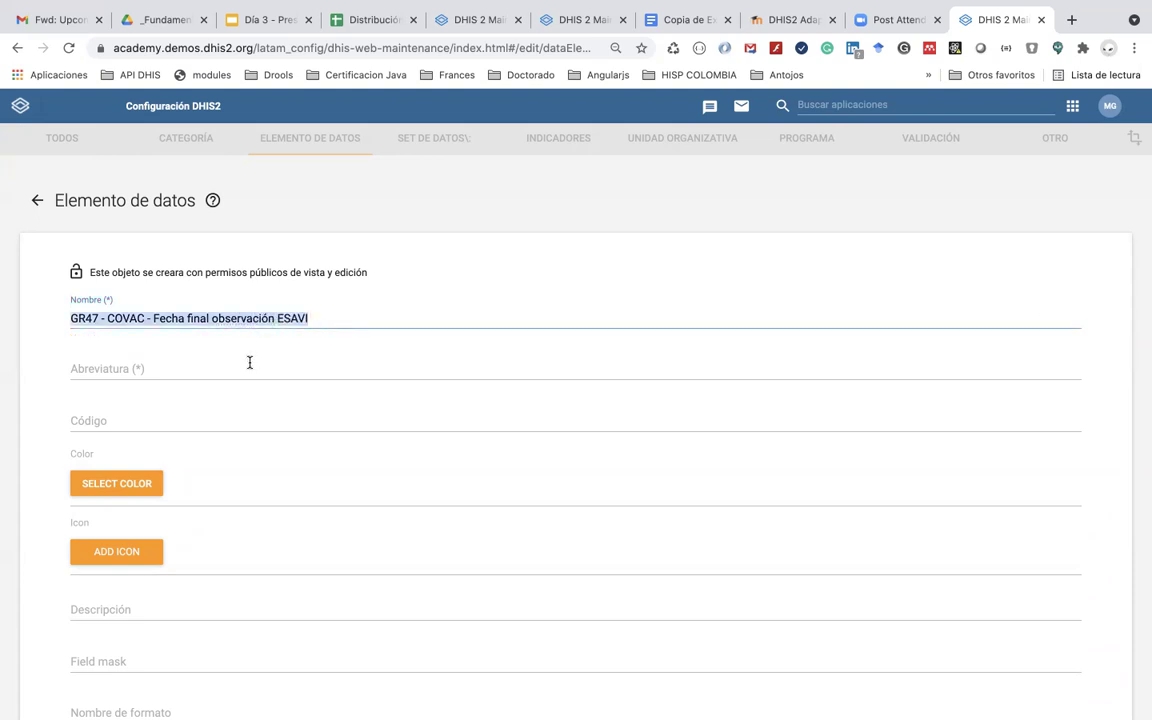
pyautogui.click(249, 365)
pyautogui.hotkey('ctrl', 'v')
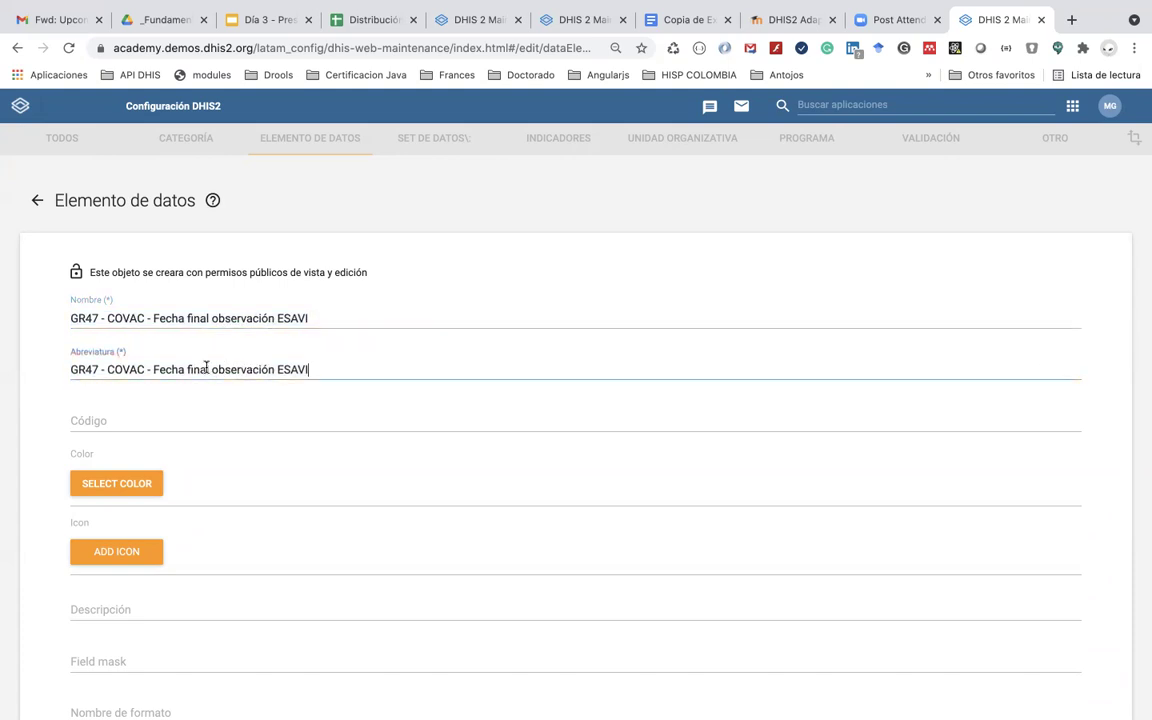
pyautogui.moveTo(151, 367); pyautogui.dragTo(106, 368)
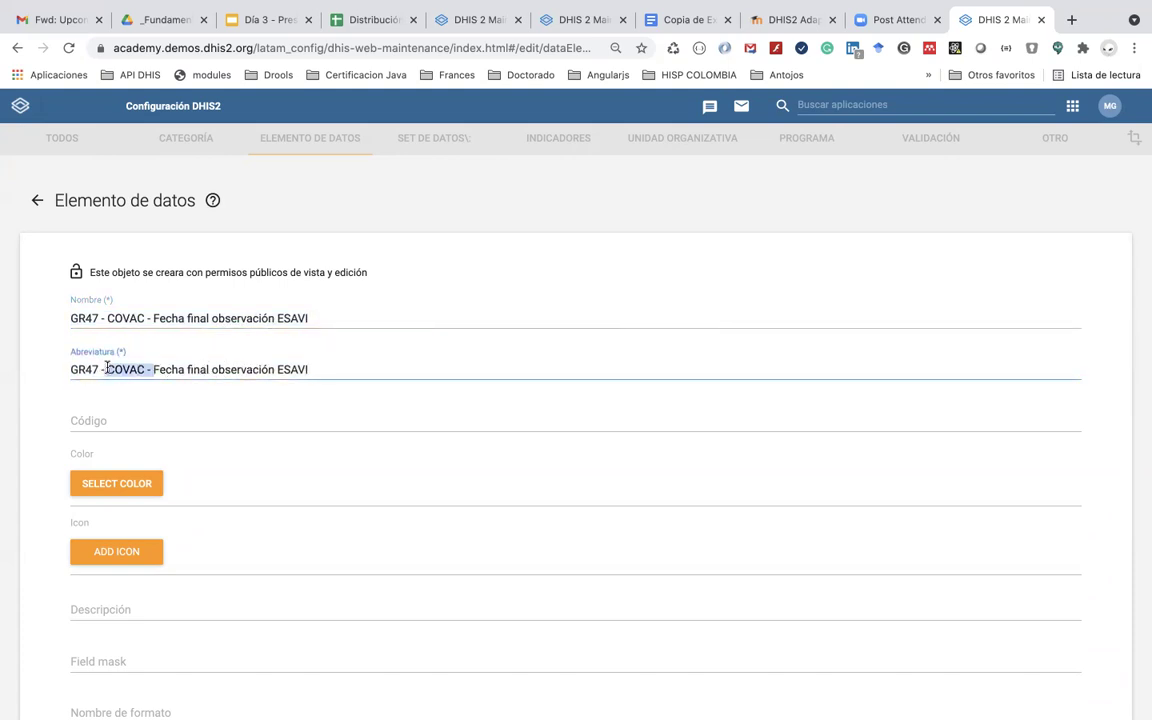
pyautogui.press('BackSpace')
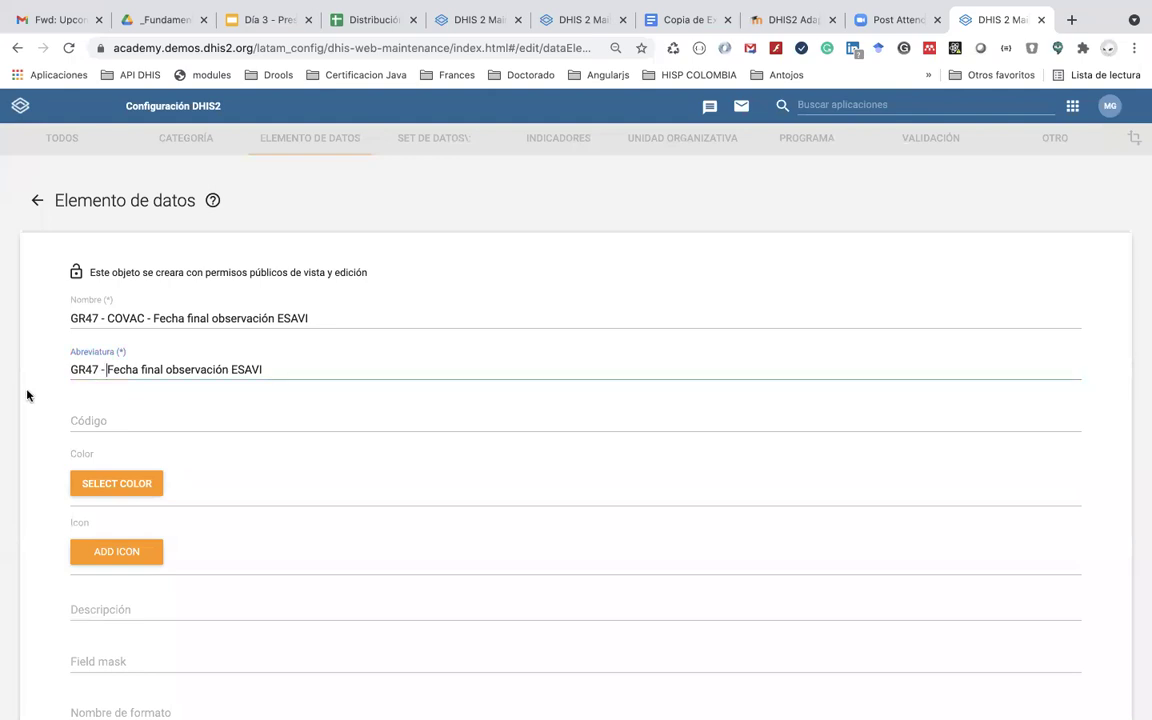
pyautogui.scroll(-3, 168, 605)
pyautogui.click(154, 543)
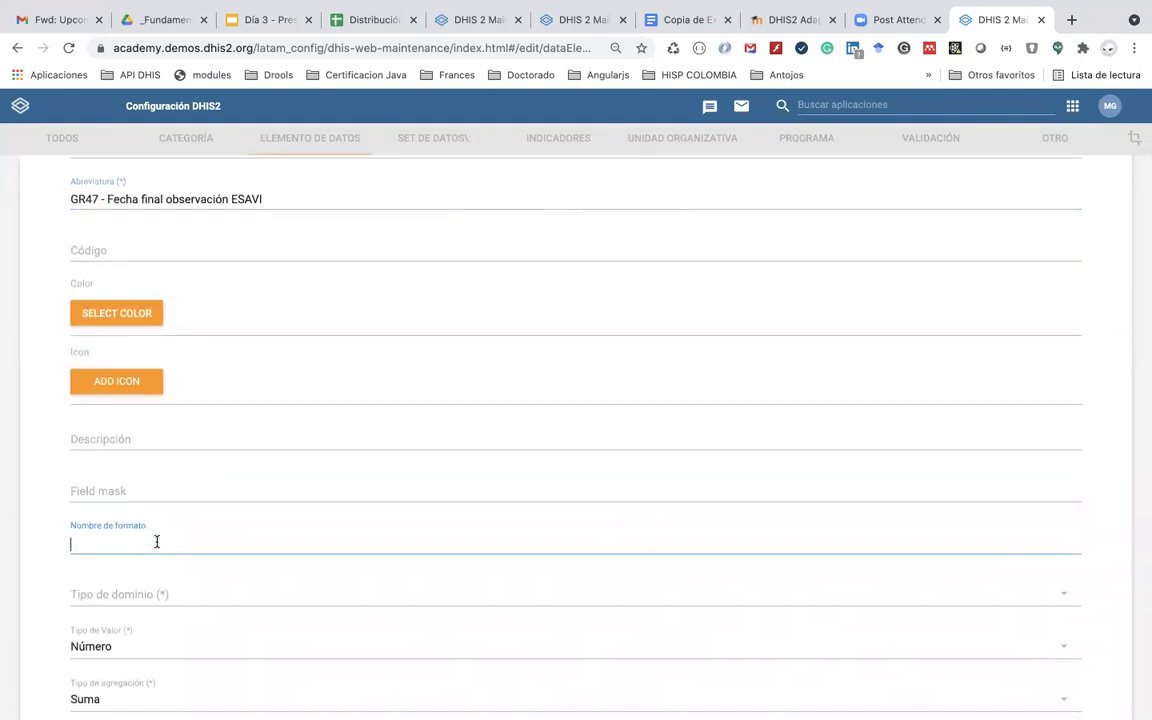
pyautogui.hotkey('ctrl', 'v')
pyautogui.moveTo(150, 541); pyautogui.dragTo(62, 537)
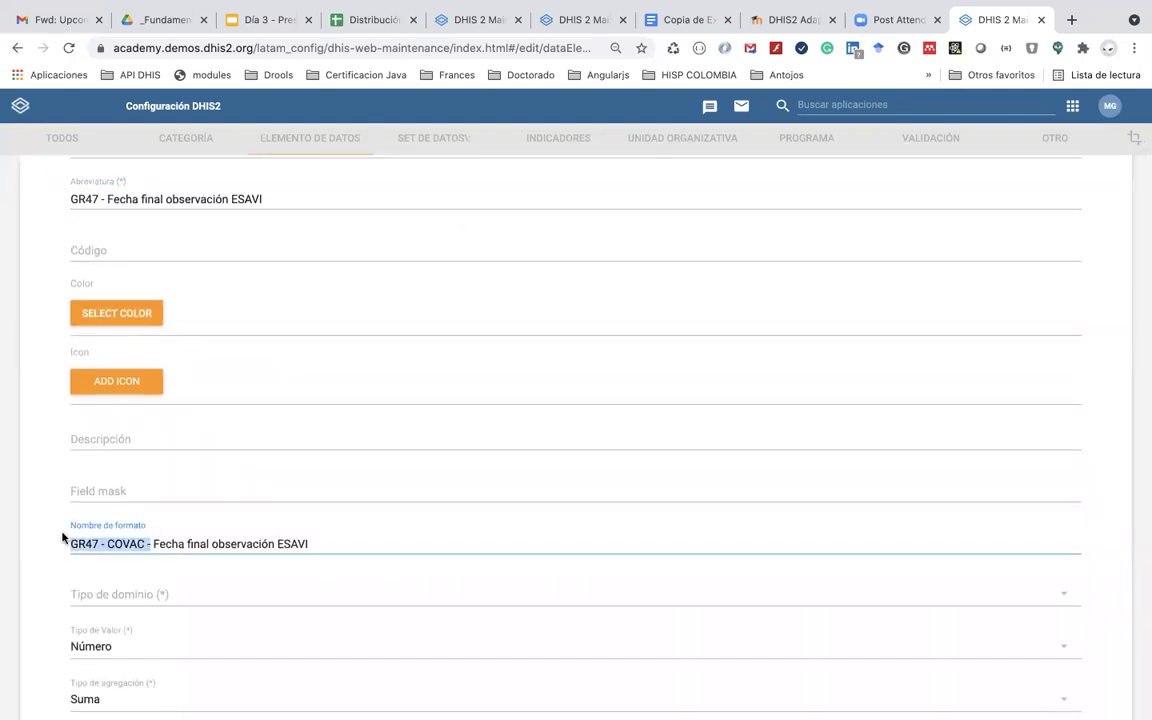
pyautogui.press('BackSpace')
pyautogui.press('Delete')
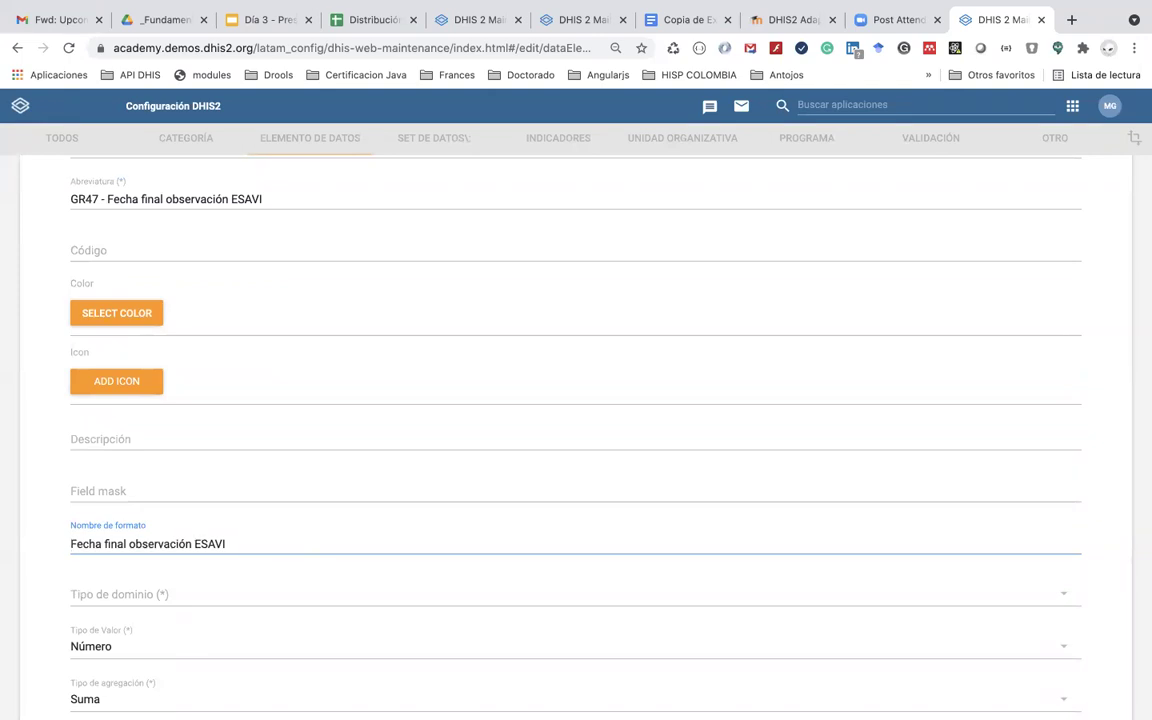
# Step: Set domain type Rastreador and value type Fecha, then save the Fecha final observación ESAVI element
pyautogui.click(118, 595)
pyautogui.click(121, 618)
pyautogui.scroll(-3, 124, 619)
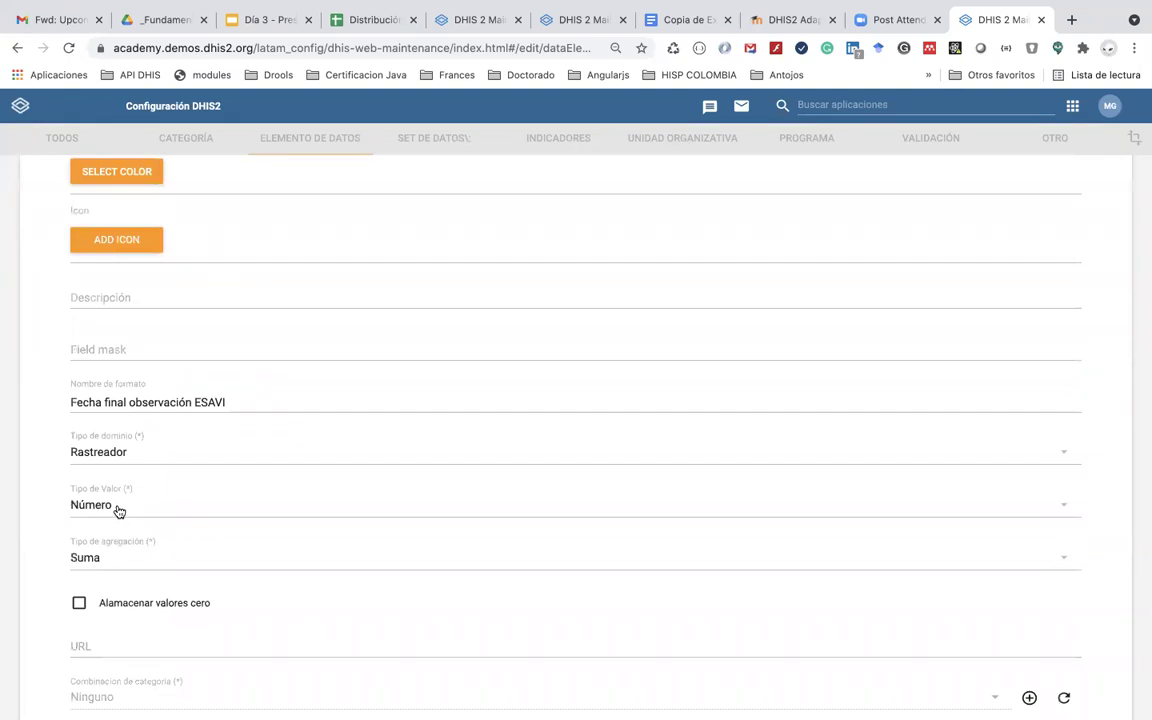
pyautogui.click(118, 511)
pyautogui.scroll(3, 135, 302)
pyautogui.click(135, 266)
pyautogui.scroll(-6, 154, 622)
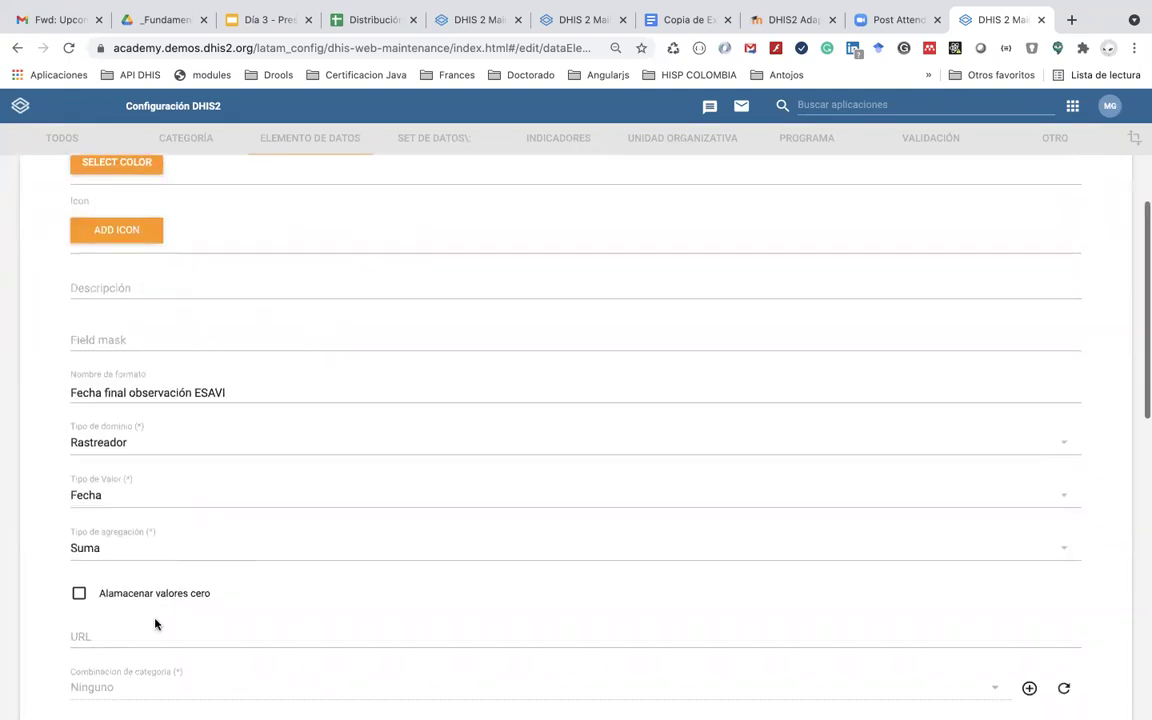
pyautogui.scroll(-10, 154, 622)
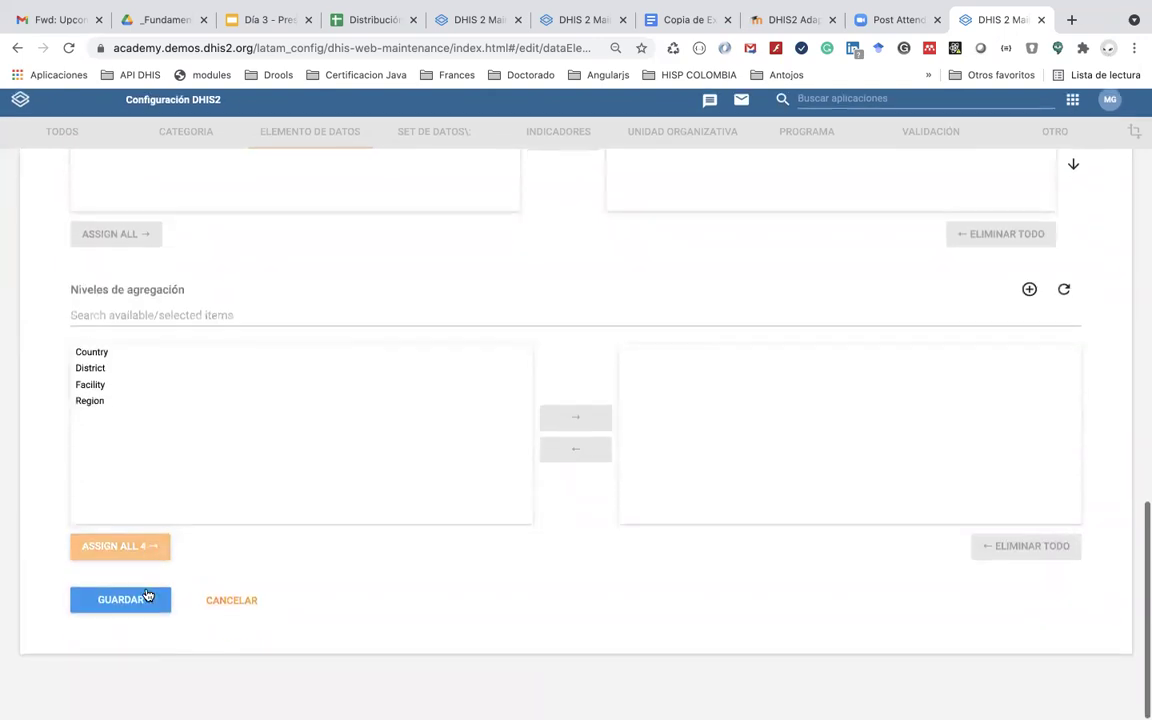
pyautogui.click(133, 617)
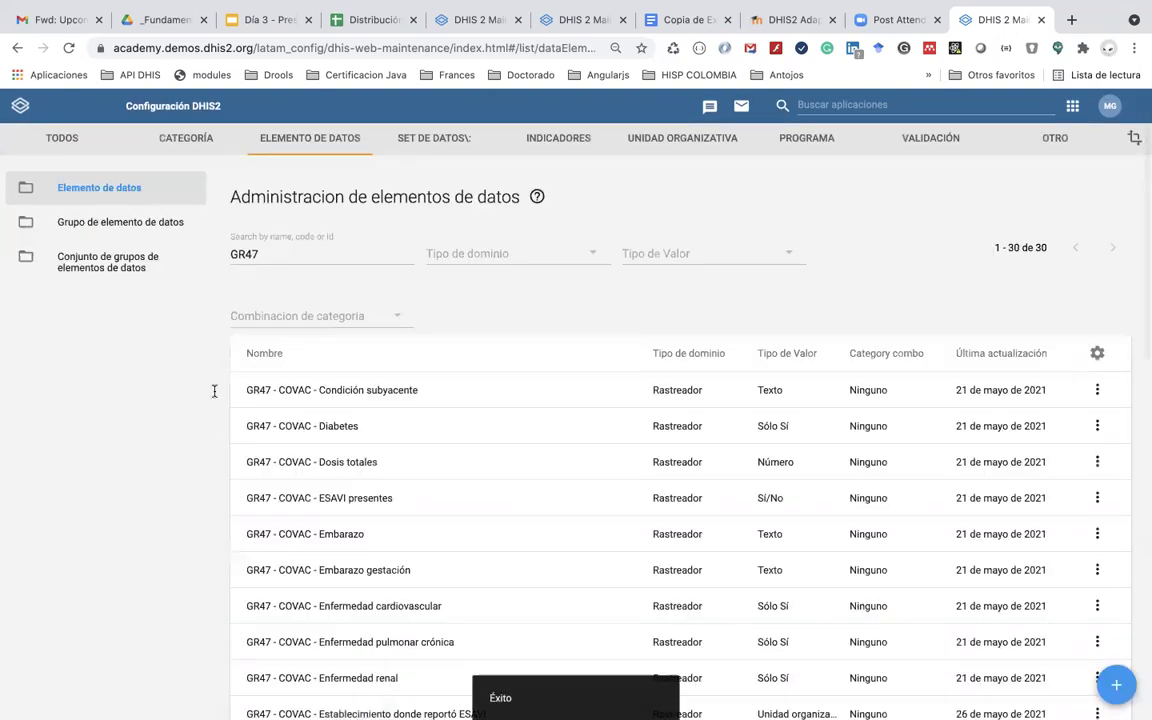
# Step: Edit the GR47 Fecha de inicio ESAVI element, inserting 'observación' into its name
pyautogui.scroll(-6, 335, 577)
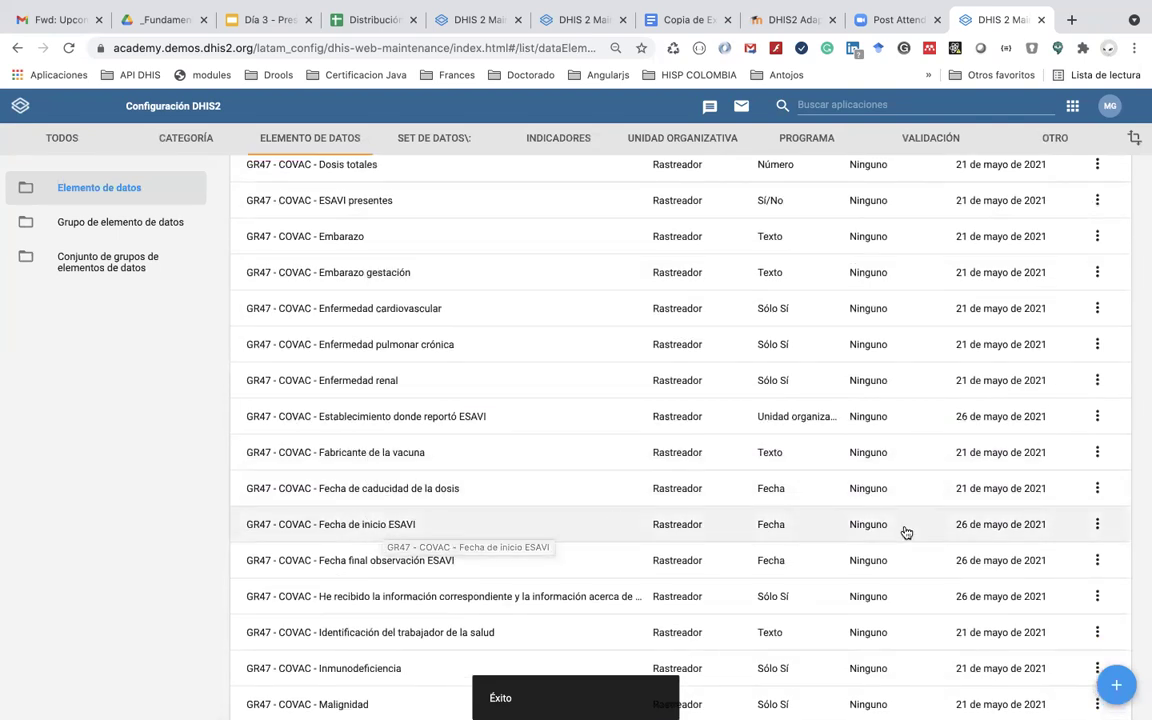
pyautogui.click(1097, 524)
pyautogui.click(1008, 547)
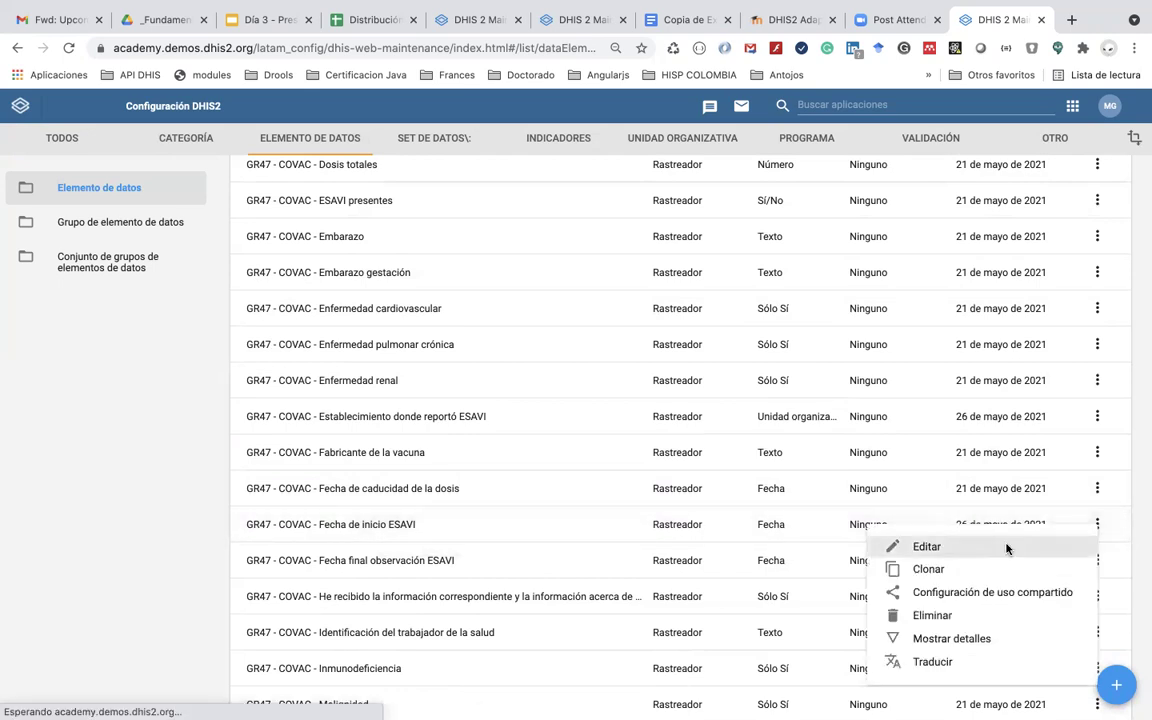
pyautogui.click(231, 286)
pyautogui.write('observacion')
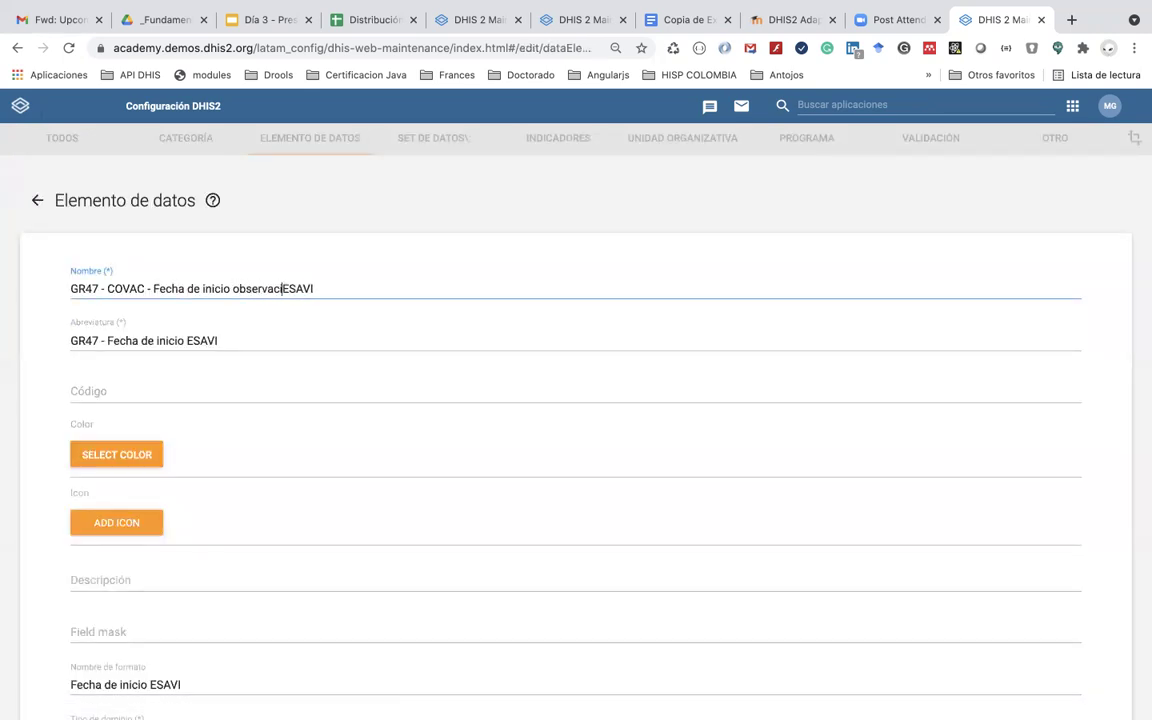
pyautogui.press('BackSpace')
pyautogui.press('BackSpace')
pyautogui.write('ón')
# Step: Remove the leading space from the element's abbreviation
pyautogui.click(150, 335)
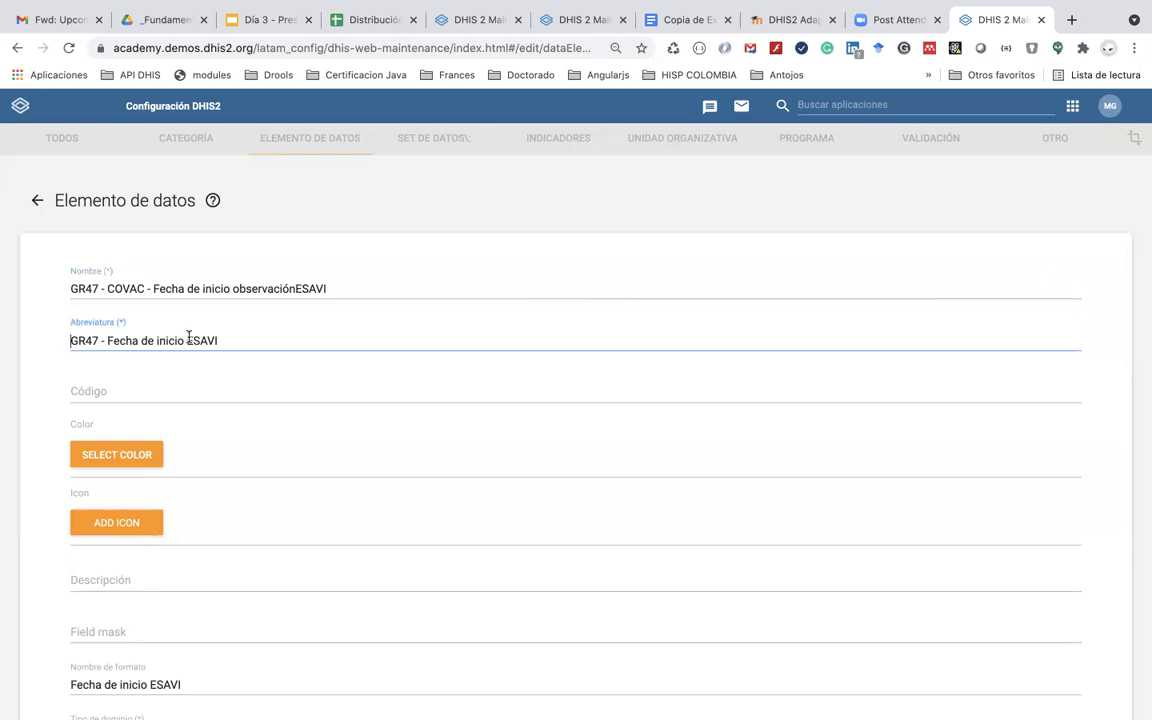
pyautogui.click(300, 288)
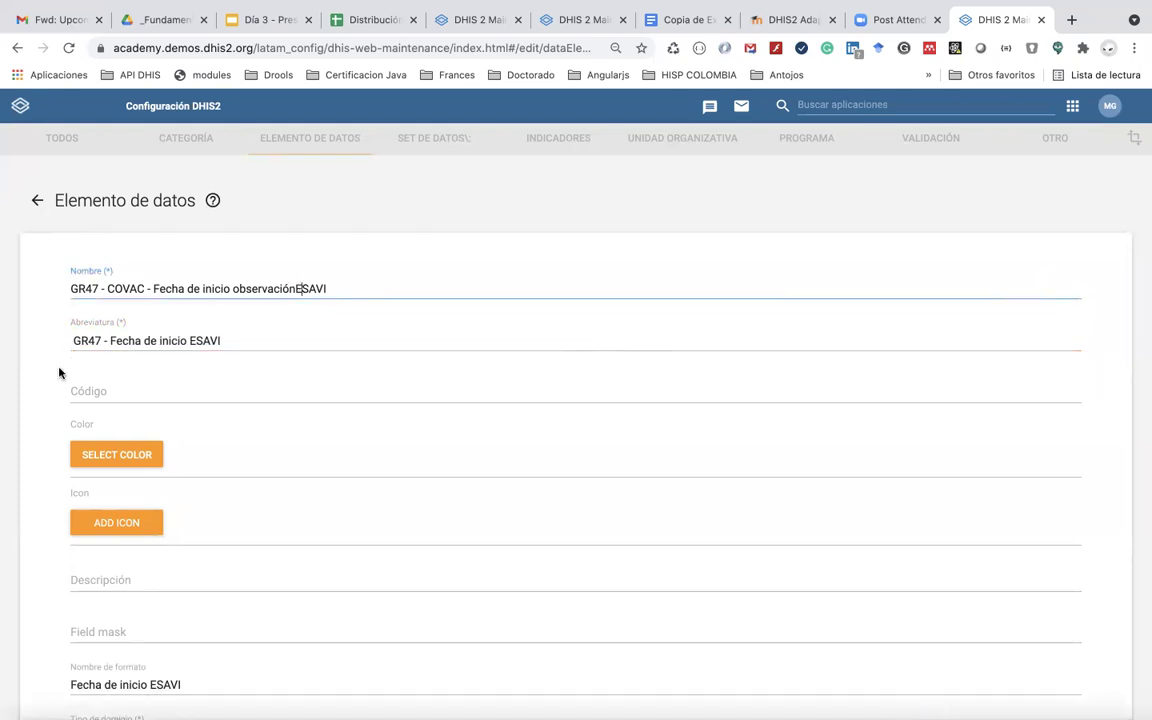
pyautogui.click(92, 330)
pyautogui.press('Delete')
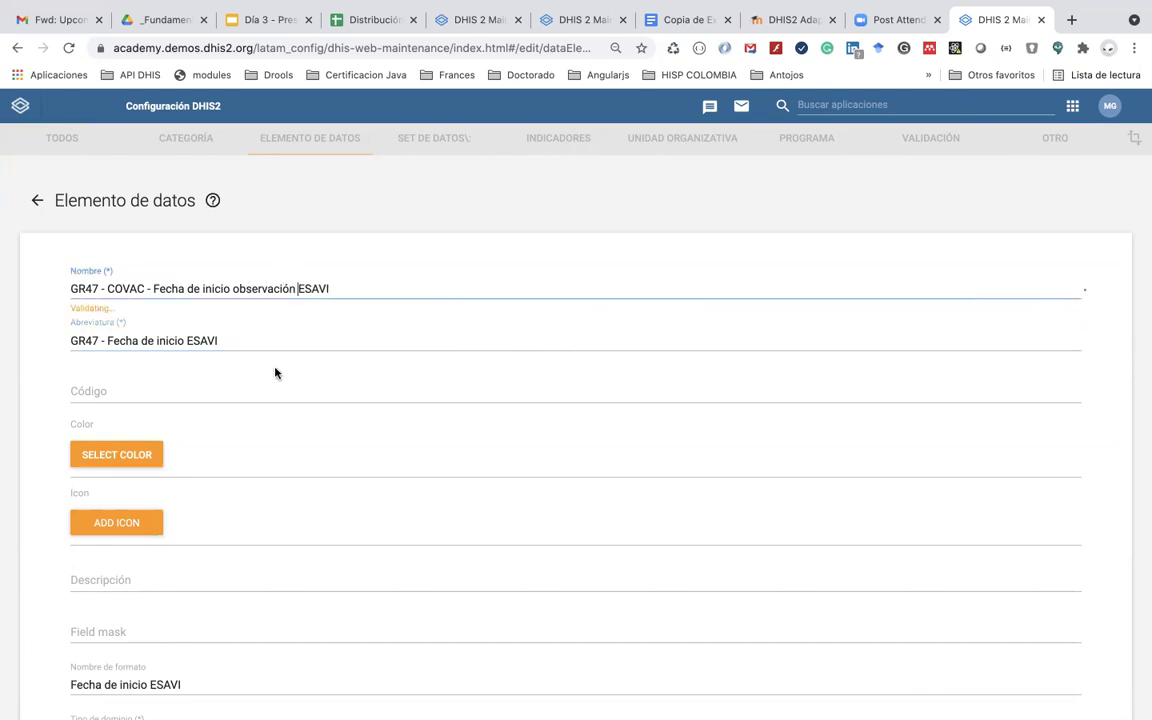
pyautogui.scroll(-3, 224, 563)
pyautogui.scroll(-1, 222, 565)
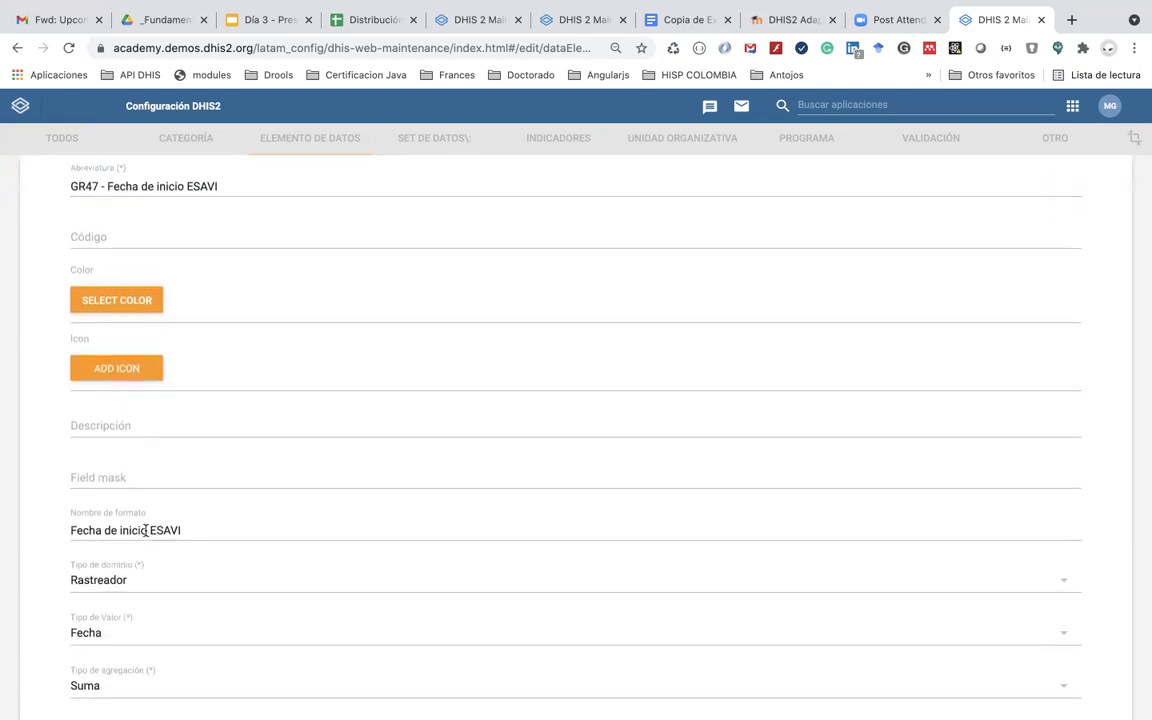
# Step: Insert 'observación' after 'inicio' in the form name and save the element
pyautogui.click(146, 530)
pyautogui.write('observac')
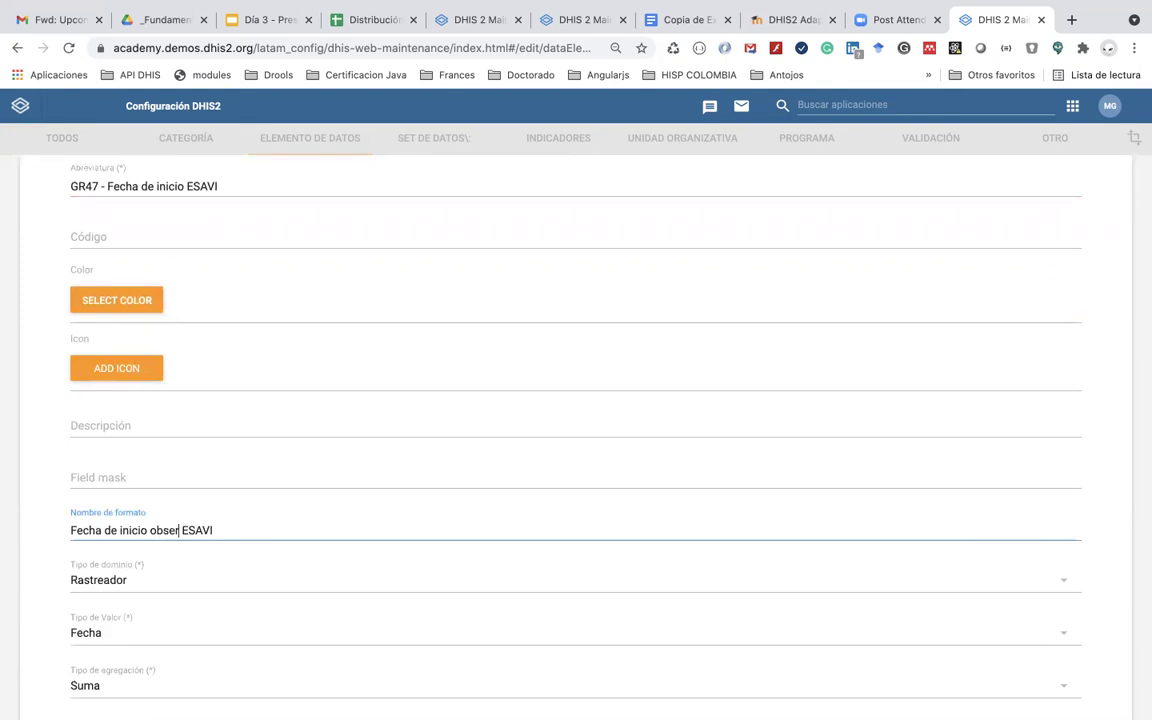
pyautogui.write('ión')
pyautogui.scroll(3, 247, 489)
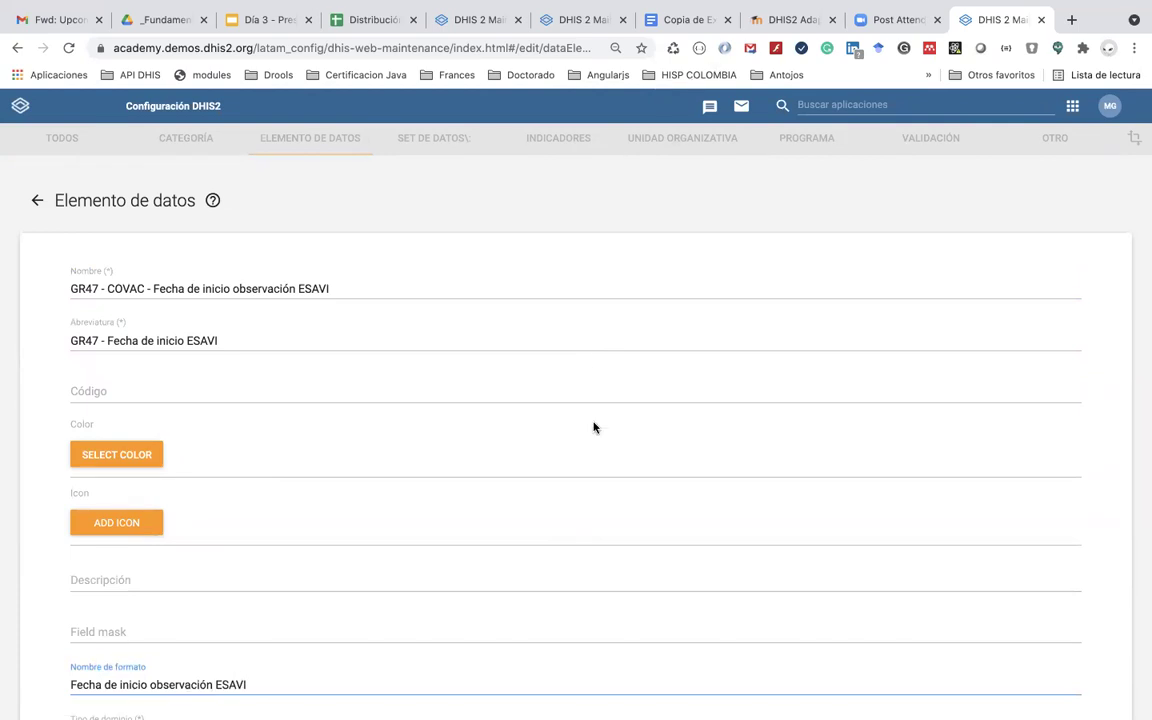
pyautogui.scroll(-5, 593, 427)
pyautogui.scroll(-8, 593, 427)
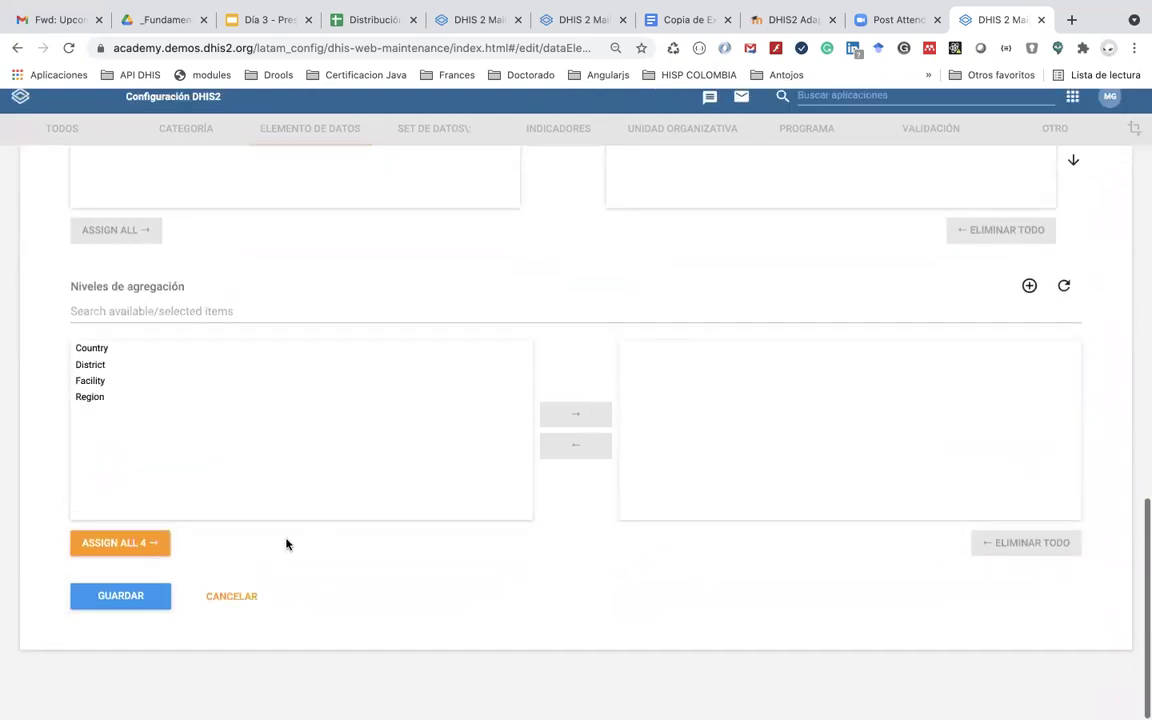
pyautogui.click(120, 605)
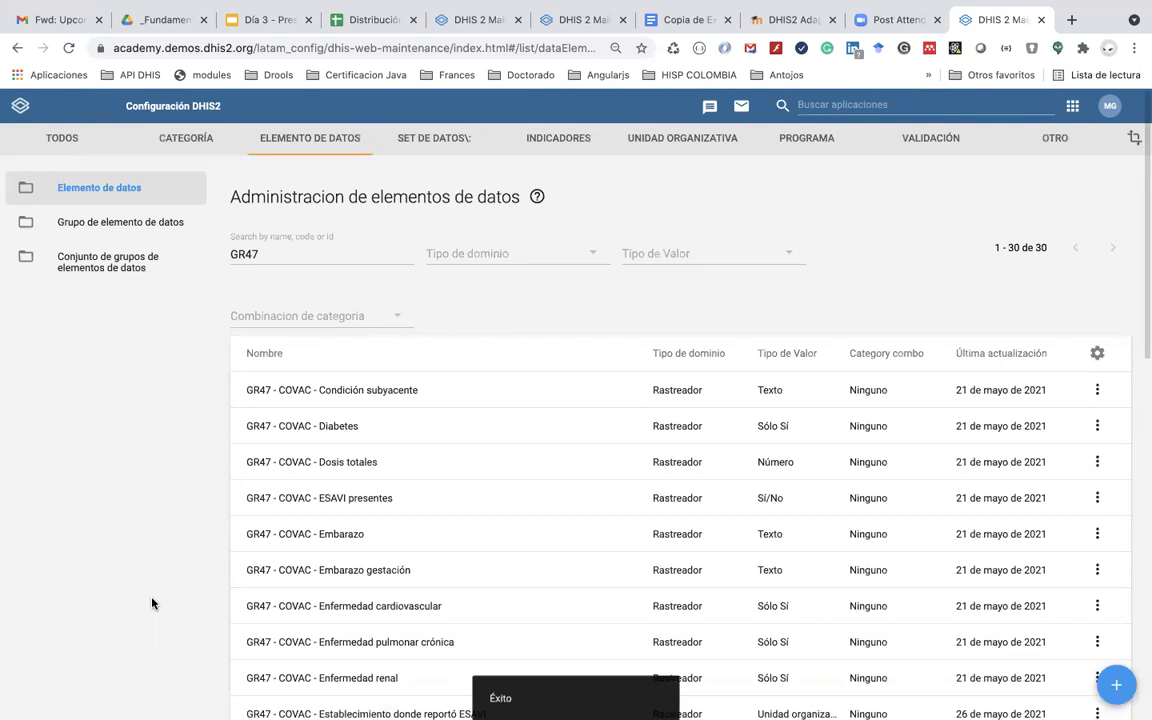
# Step: Check the Copia de Example COVID FORM document in the browser
pyautogui.press('super+Tab')
pyautogui.press('super+shift+Tab')
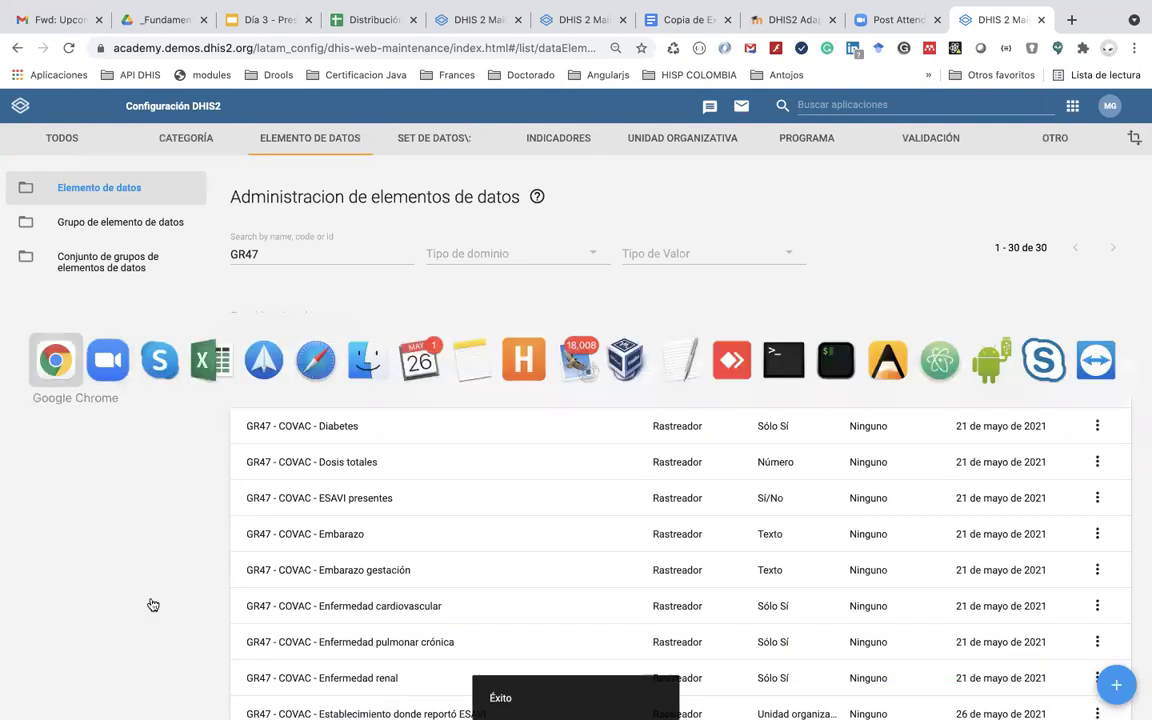
pyautogui.click(686, 20)
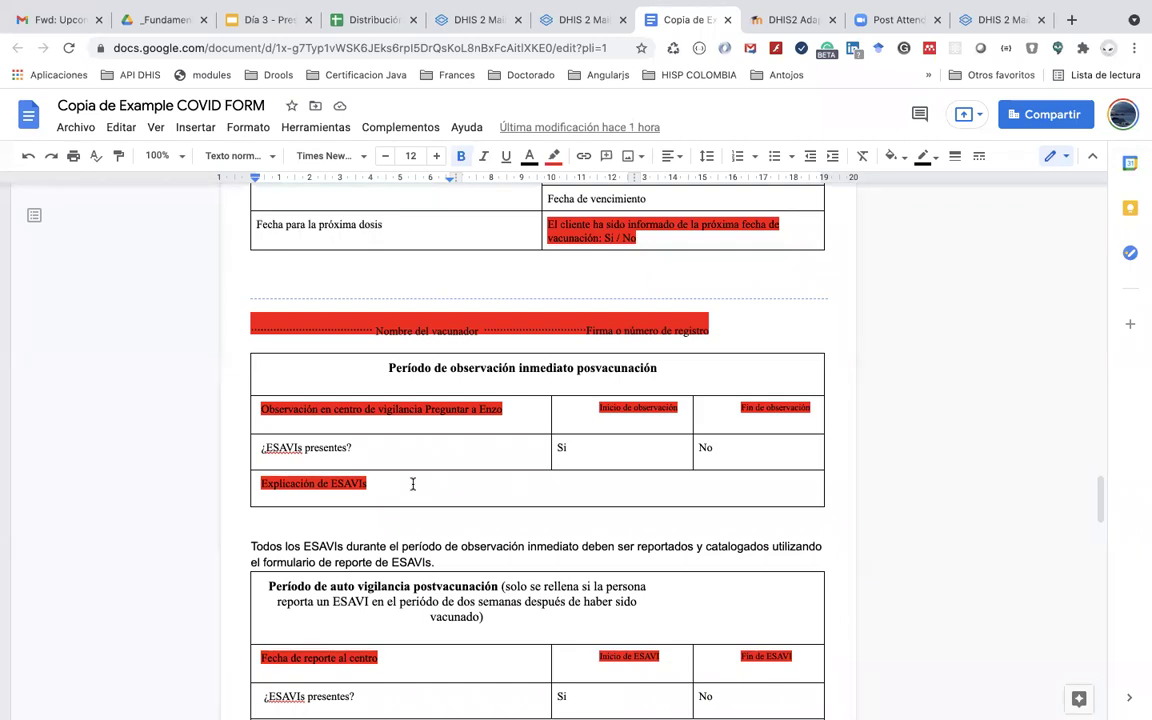
pyautogui.press('super+Tab')
pyautogui.press('super+Tab')
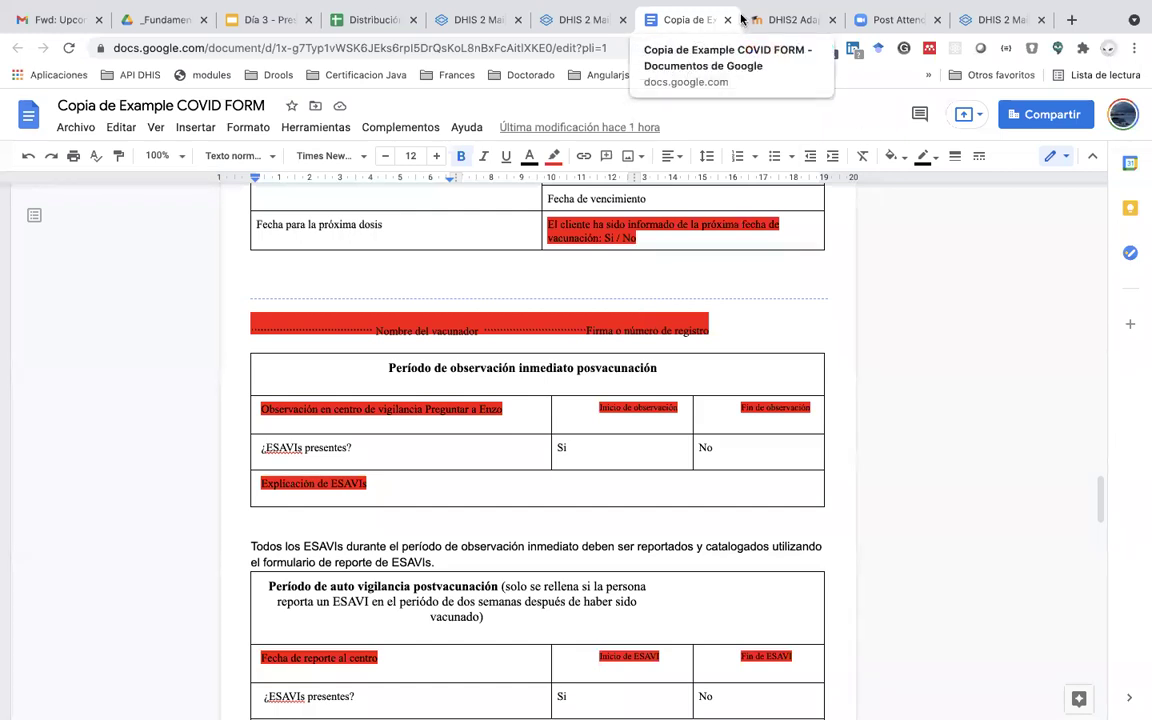
# Step: Back in DHIS2, delete 'GR47' from the search to list all 1316 data elements
pyautogui.click(985, 22)
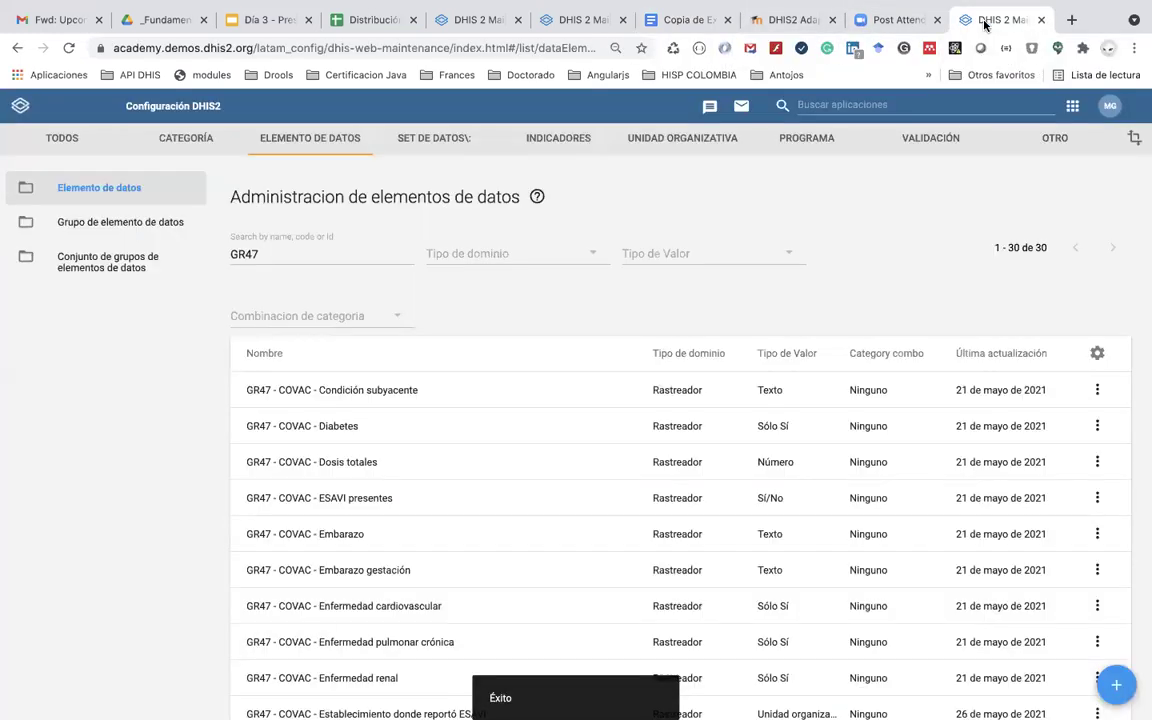
pyautogui.doubleClick(281, 254)
pyautogui.press('BackSpace')
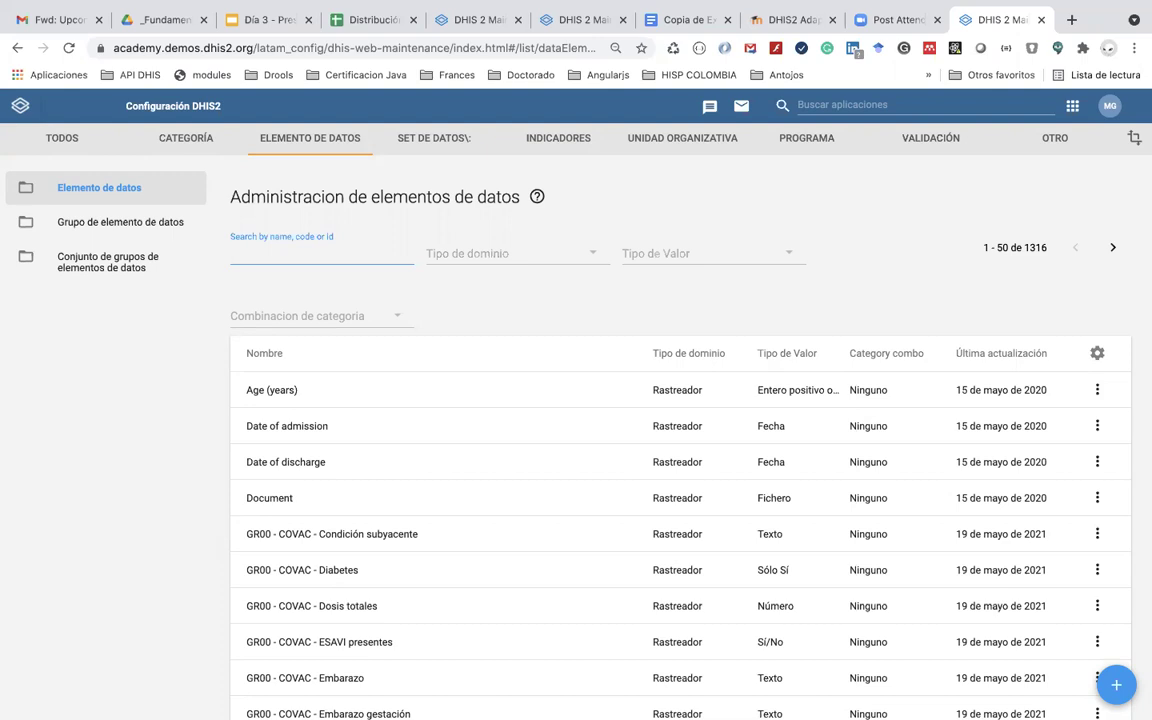
# Step: Go to Programa > Atributo to list the 569 tracked entity attributes
pyautogui.click(813, 140)
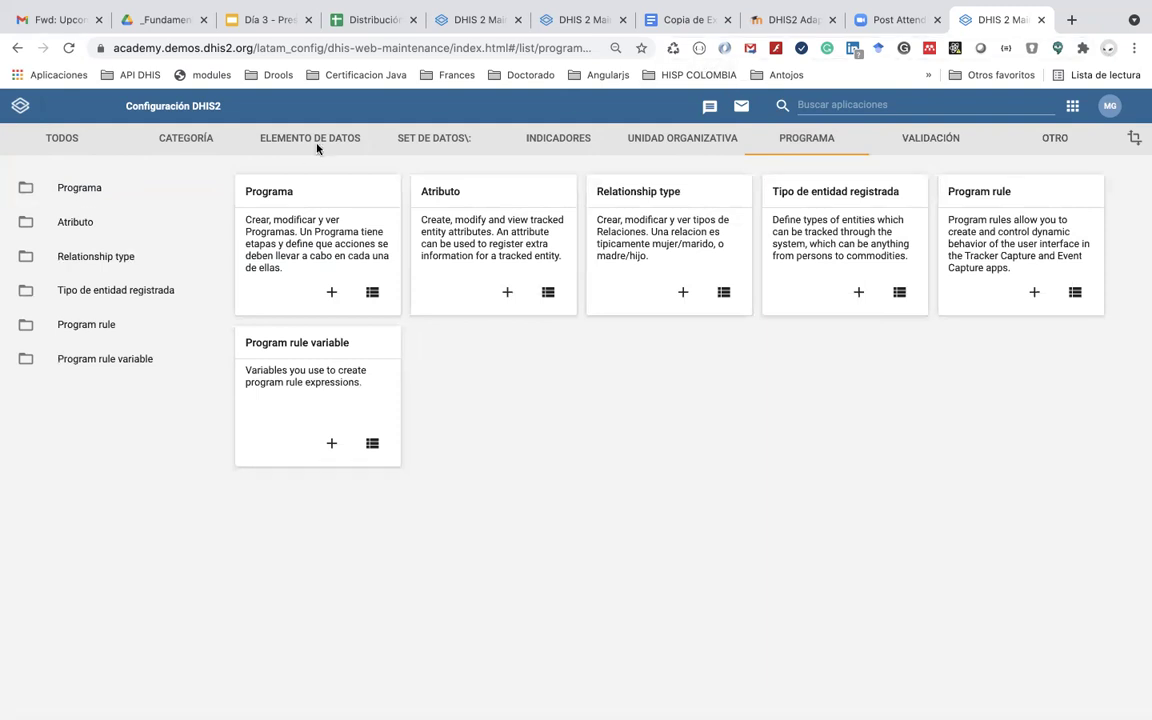
pyautogui.click(88, 187)
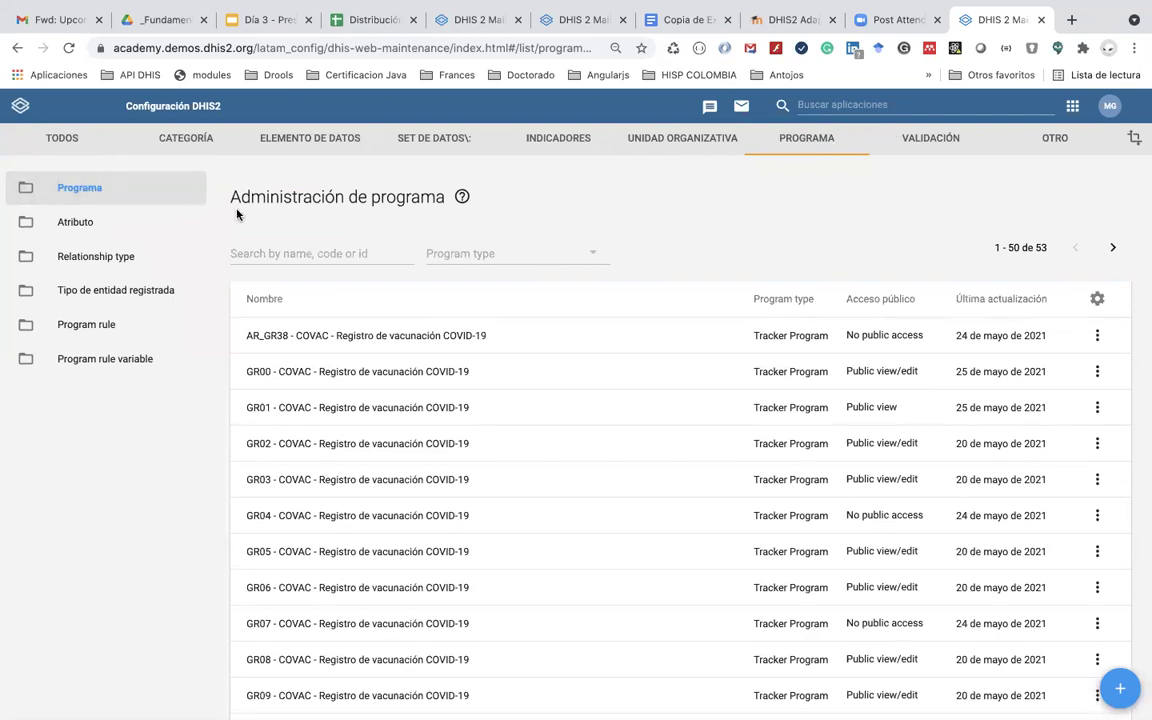
pyautogui.click(84, 223)
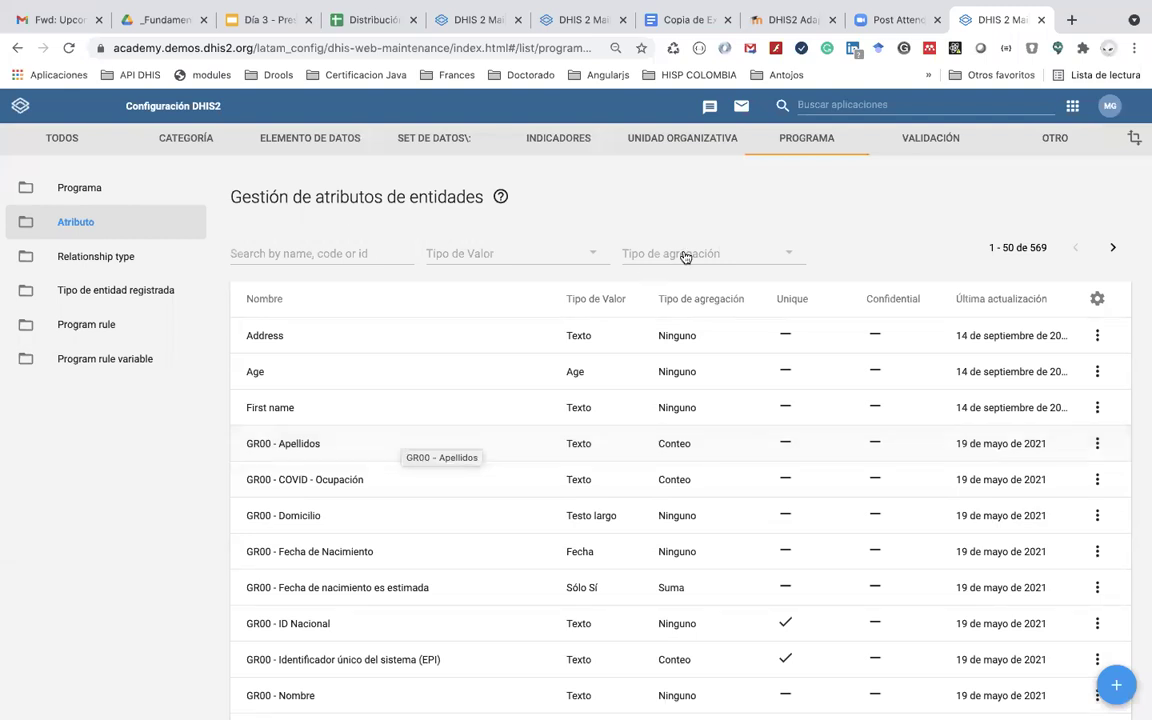
# Step: Launch the Users app, glance at the user groups, then list the 39 users
pyautogui.click(864, 106)
pyautogui.write('us')
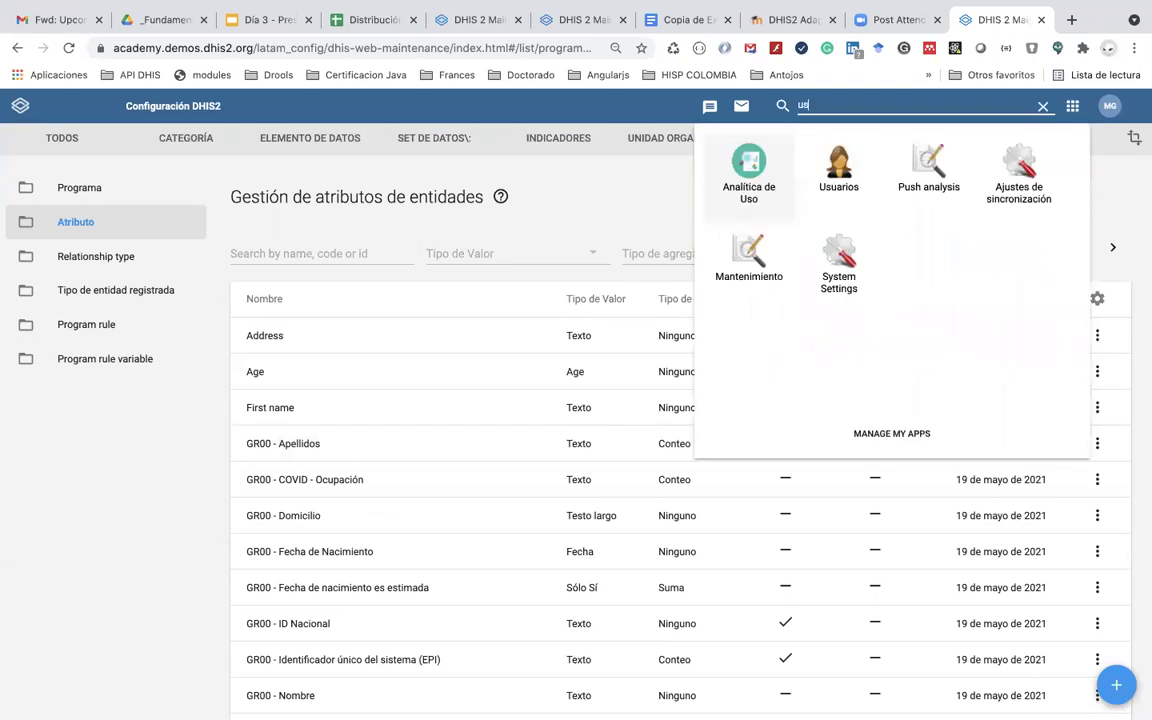
pyautogui.click(837, 171)
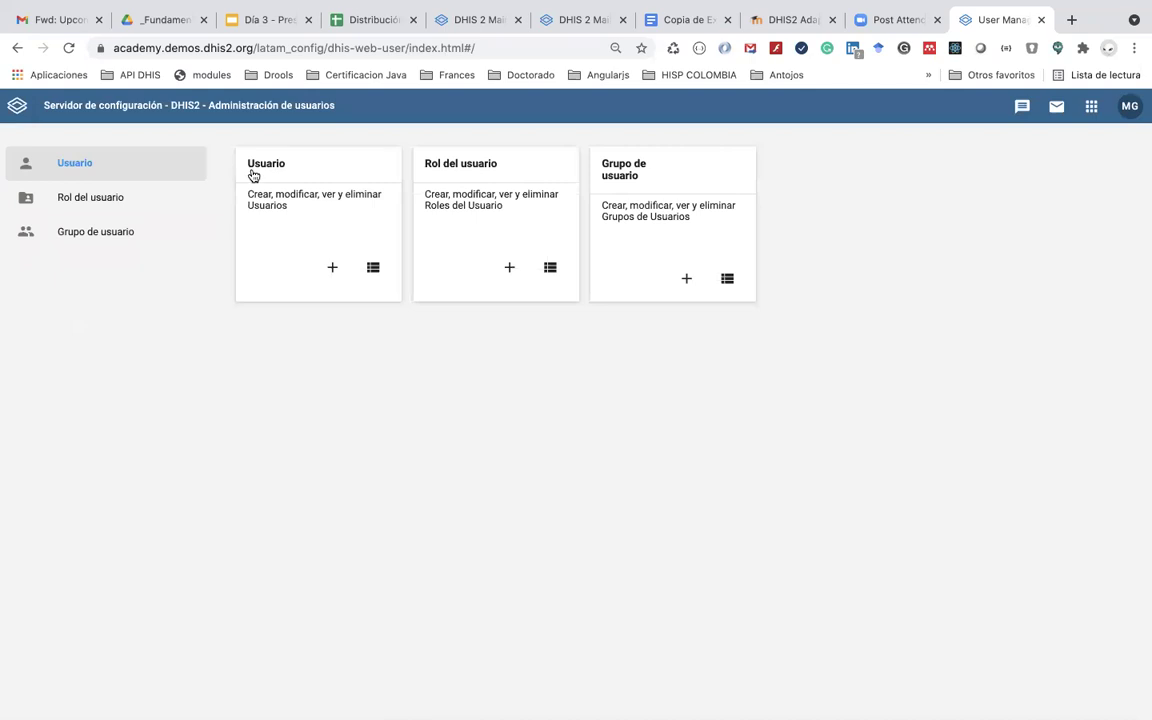
pyautogui.click(139, 231)
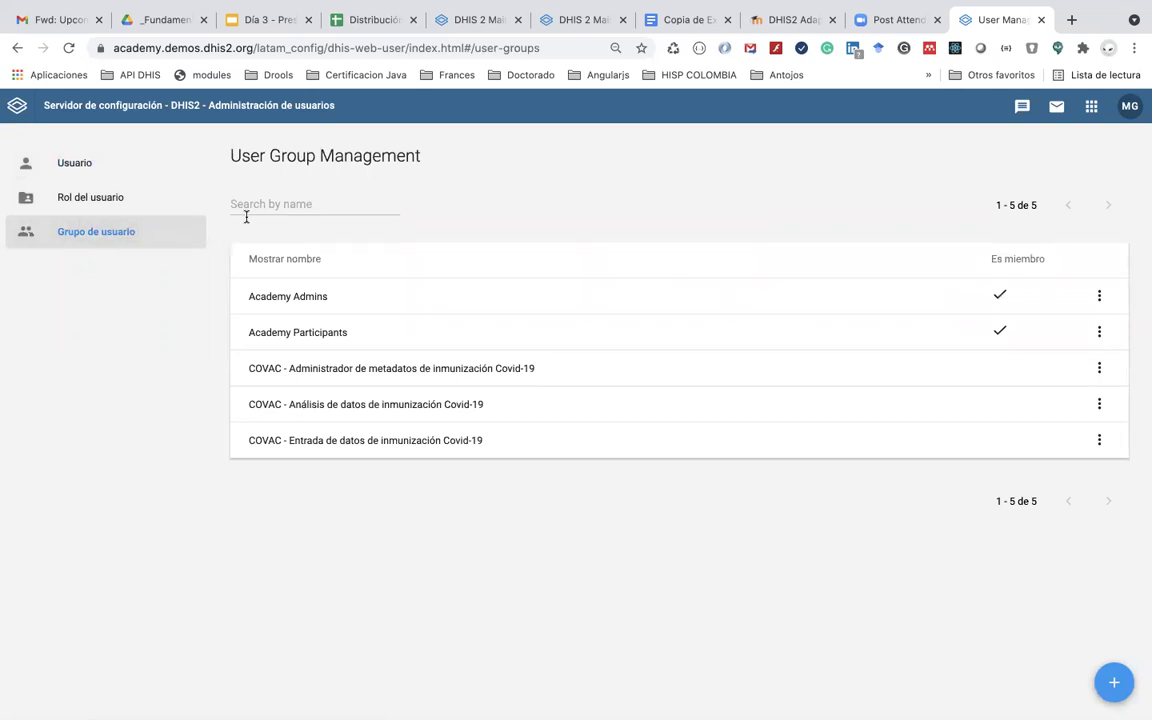
pyautogui.click(114, 172)
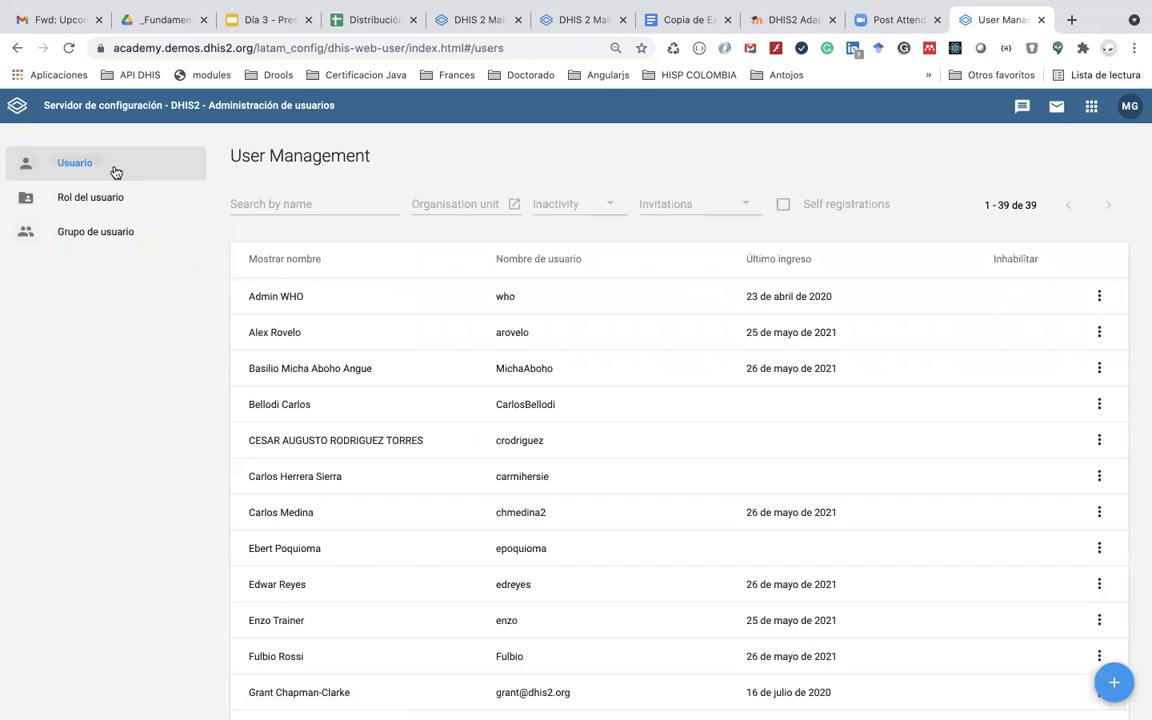
# Step: Search for the user by name and open their edit form
pyautogui.click(300, 206)
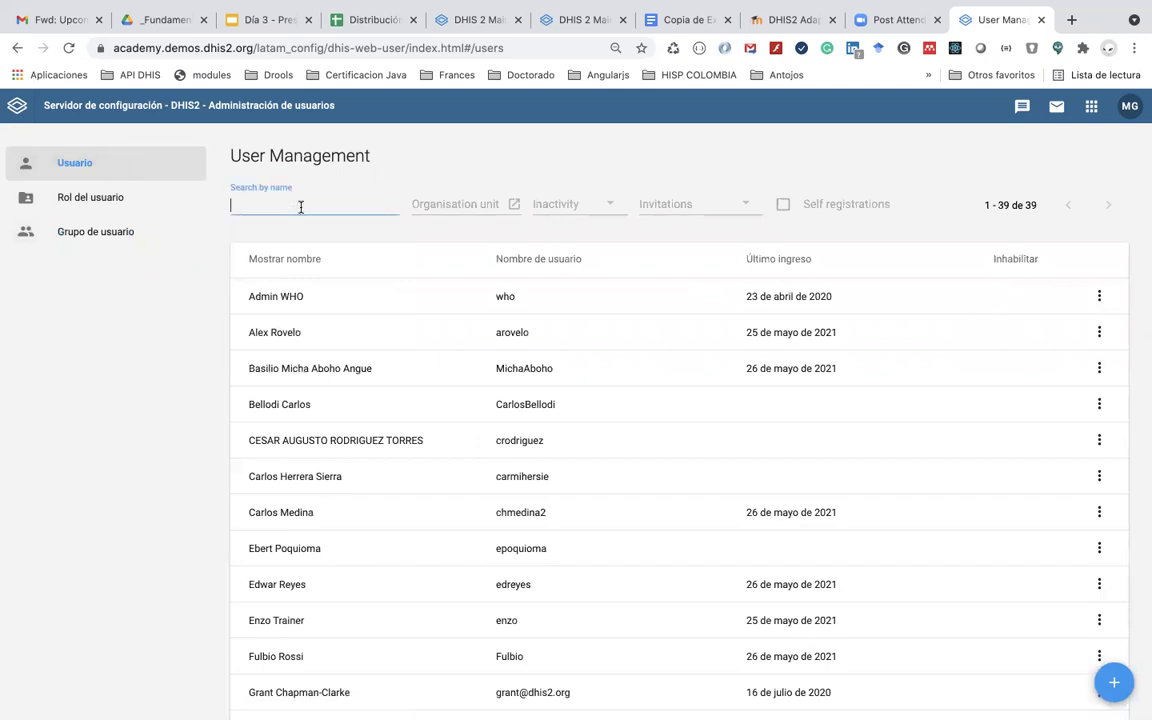
pyautogui.write('f')
pyautogui.write('ul')
pyautogui.write('vio')
pyautogui.press('BackSpace')
pyautogui.press('BackSpace')
pyautogui.write('b')
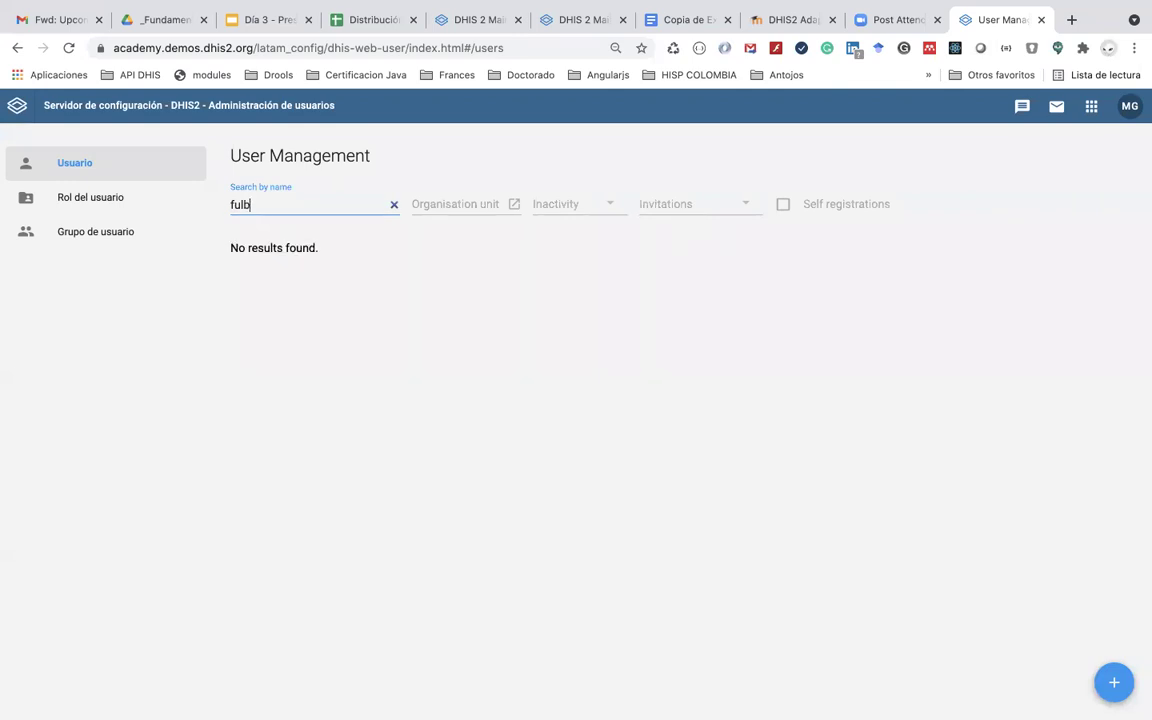
pyautogui.write('io')
pyautogui.click(291, 305)
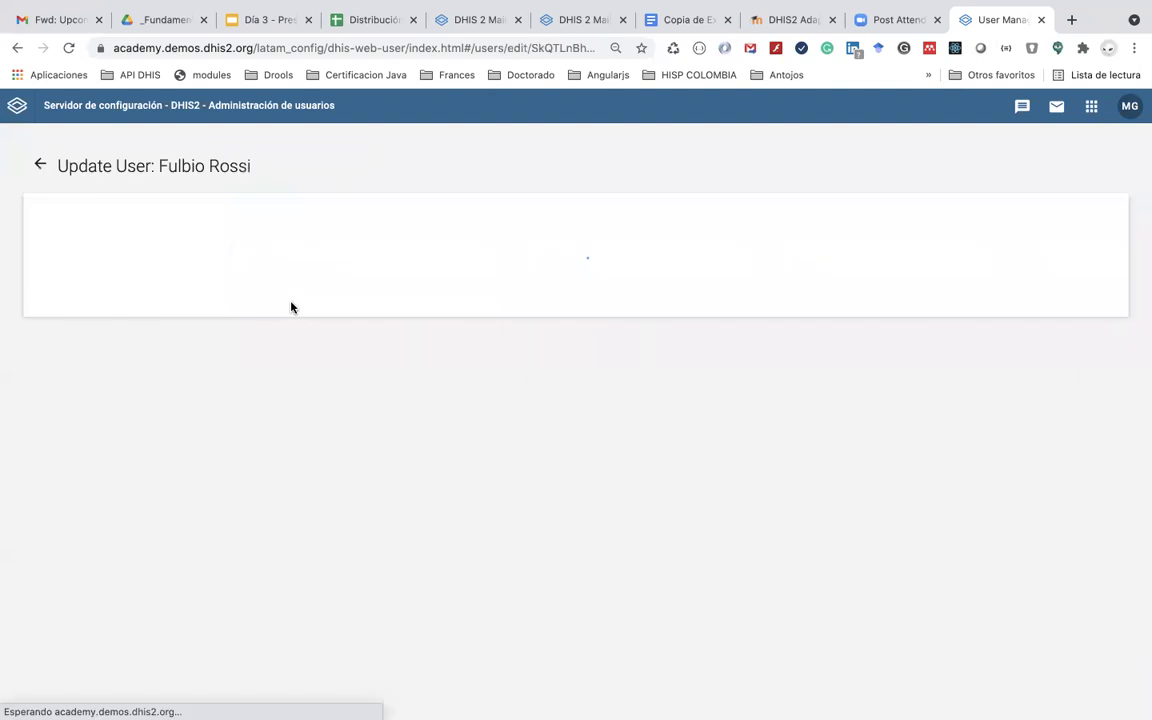
# Step: Assign the COVAC metadata administrator, data analysis and data entry groups, then save
pyautogui.scroll(-8, 242, 535)
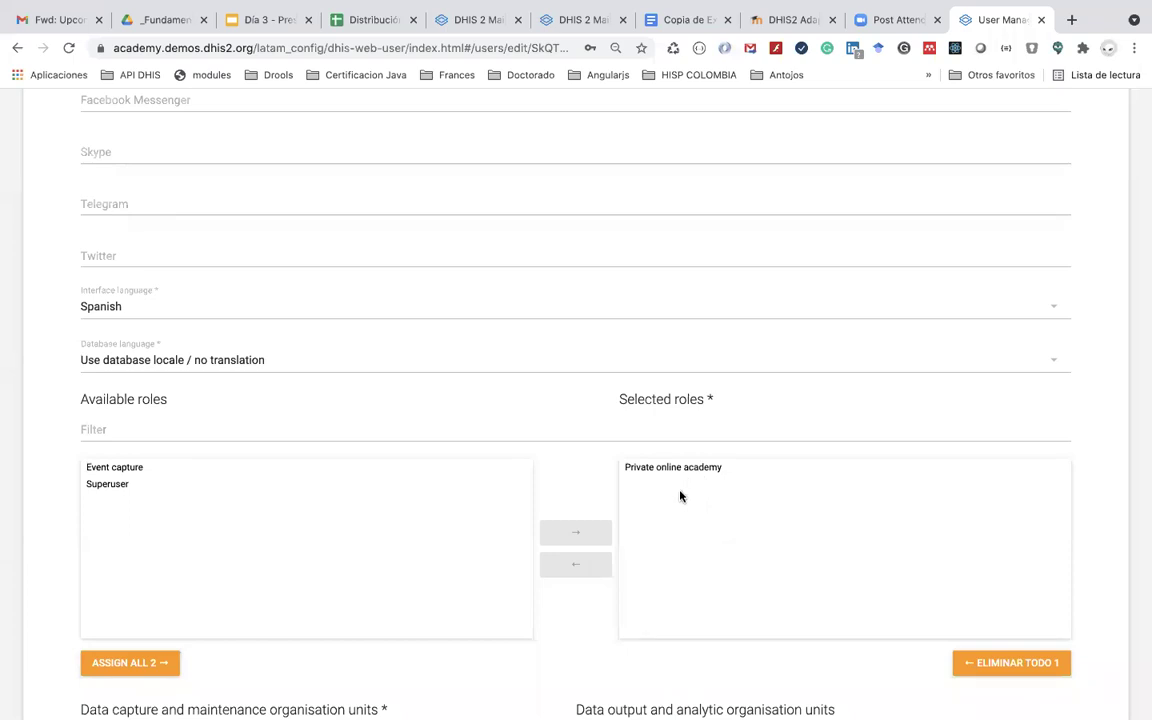
pyautogui.scroll(-3, 681, 495)
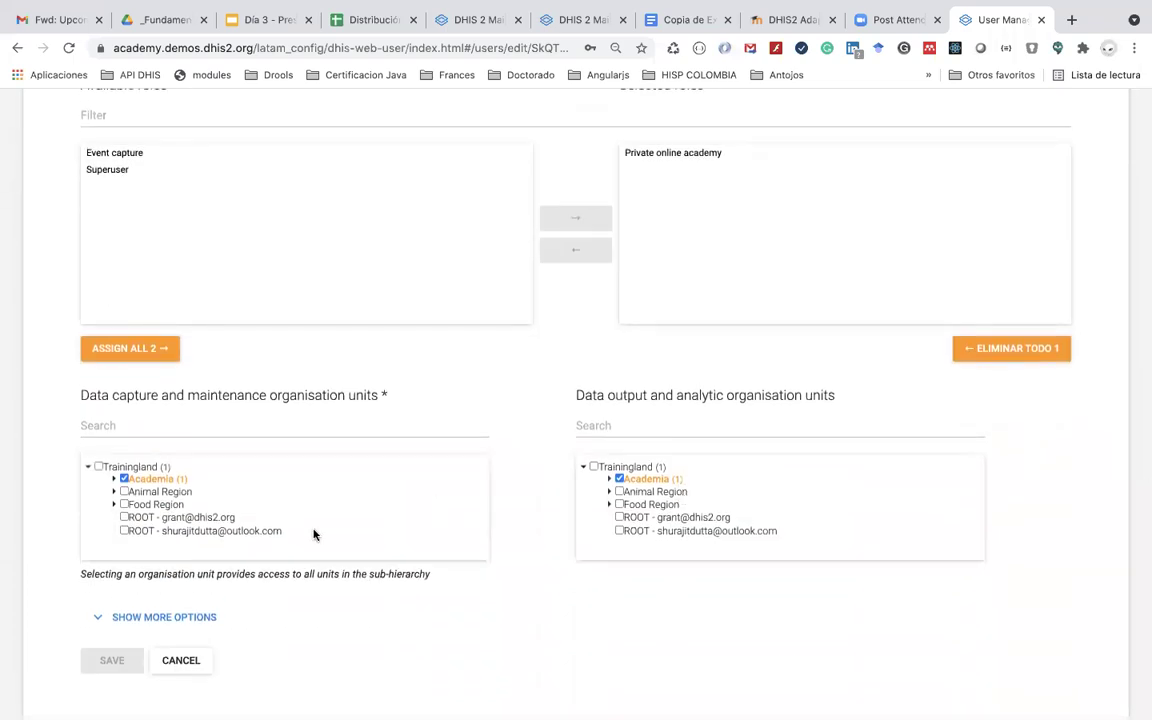
pyautogui.click(175, 619)
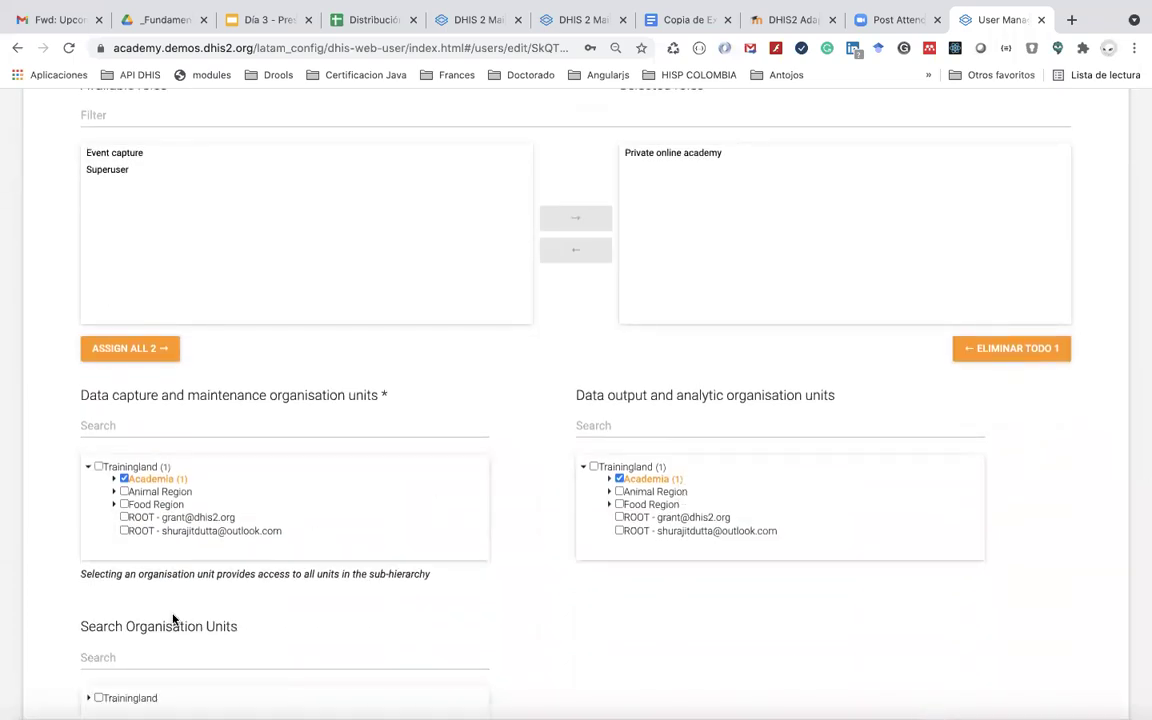
pyautogui.scroll(-3, 173, 617)
pyautogui.scroll(-2, 173, 617)
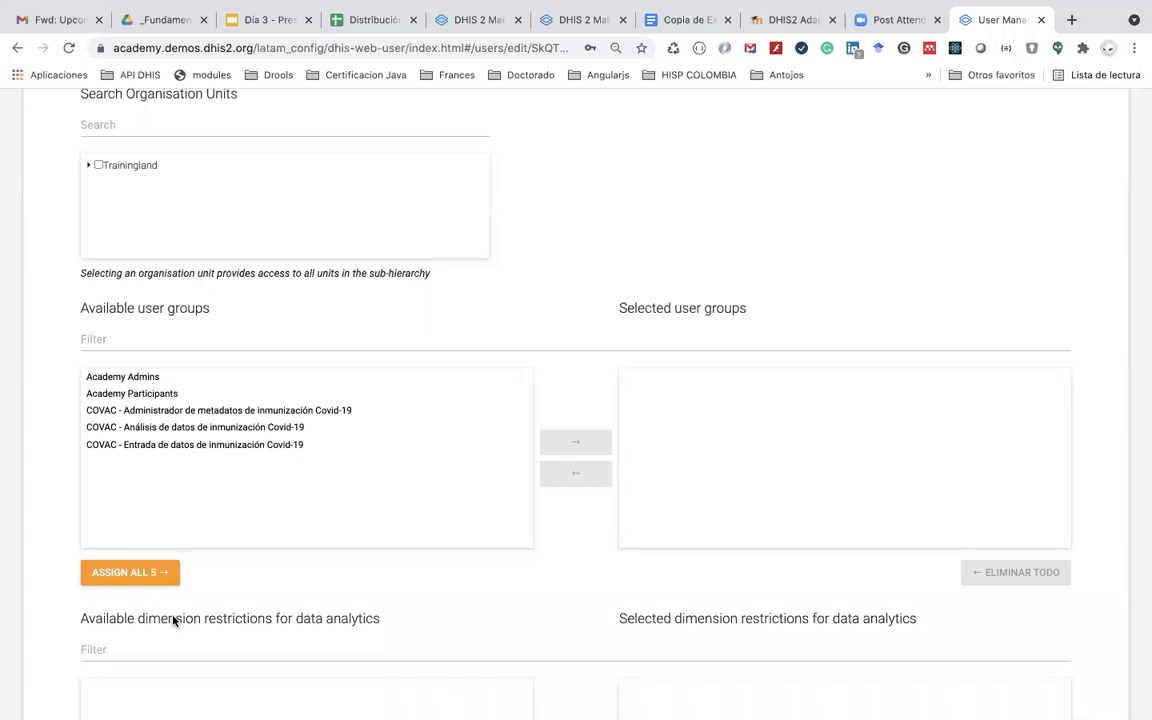
pyautogui.click(229, 412)
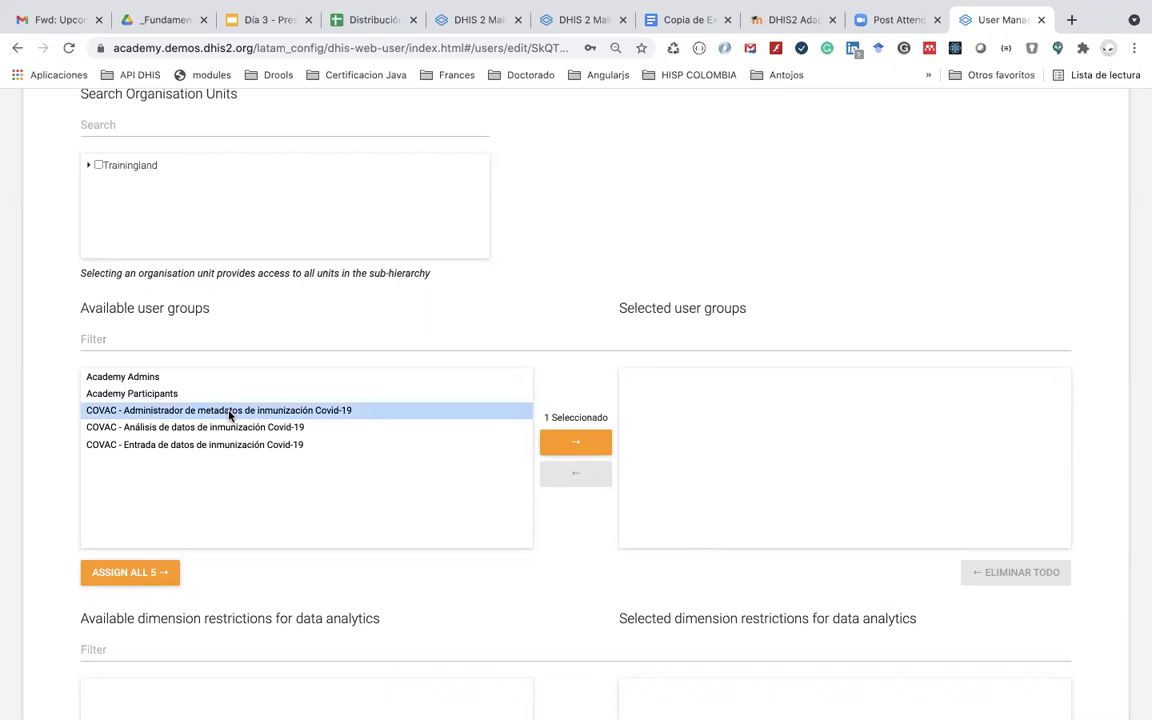
pyautogui.doubleClick(229, 411)
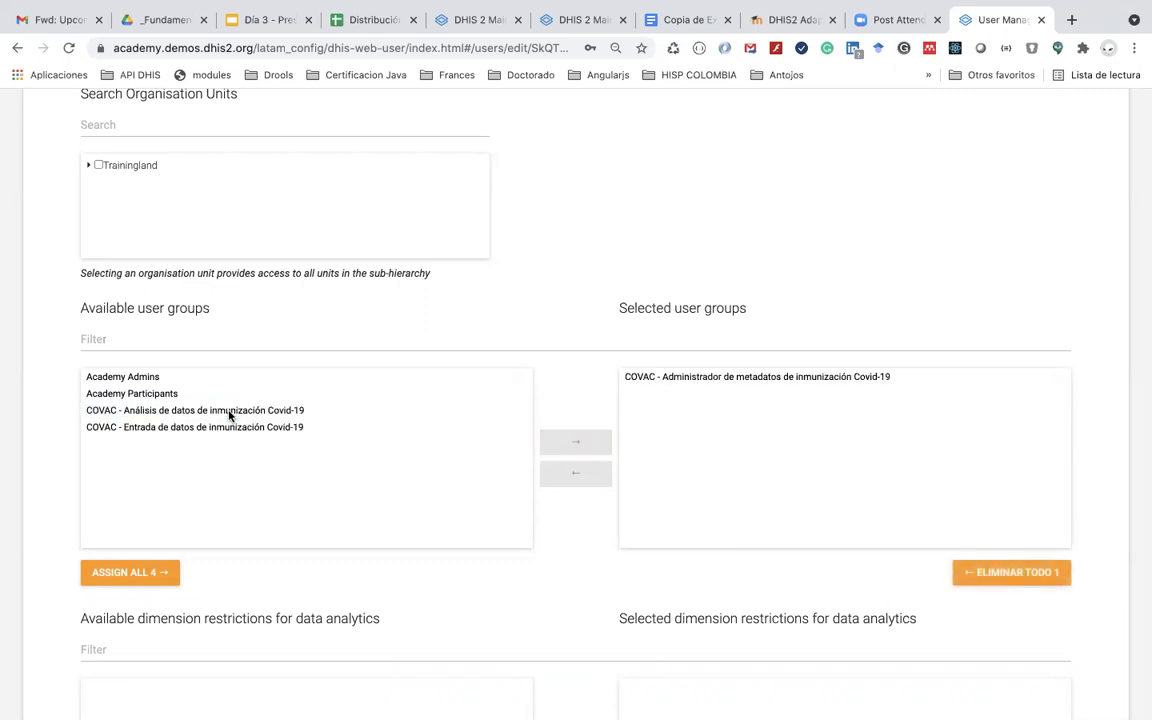
pyautogui.doubleClick(229, 411)
pyautogui.doubleClick(219, 411)
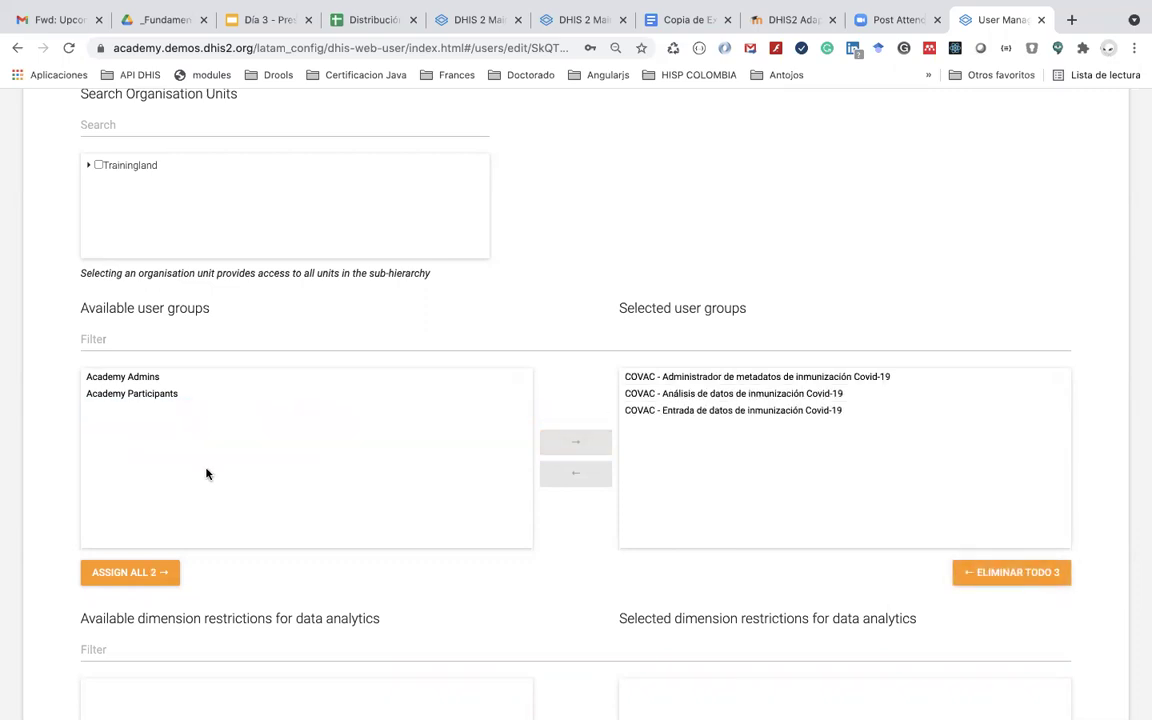
pyautogui.scroll(-3, 195, 550)
pyautogui.click(121, 661)
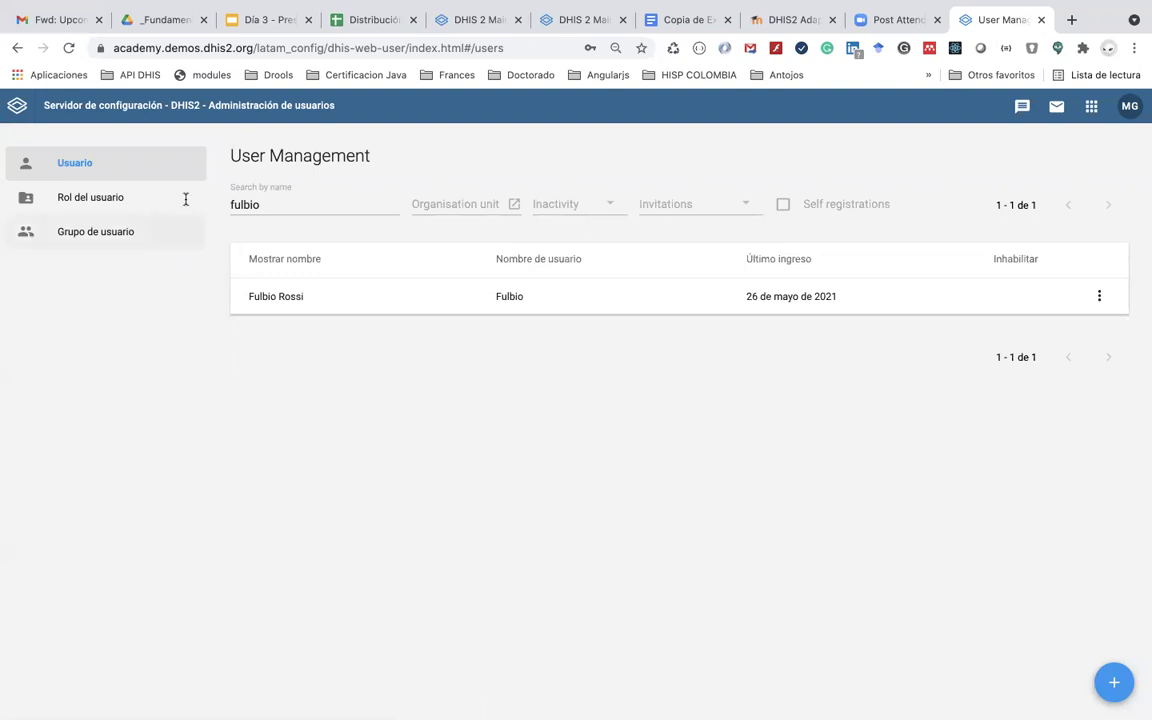
# Step: Search for another user by name and open their edit form
pyautogui.doubleClick(246, 203)
pyautogui.write('marko')
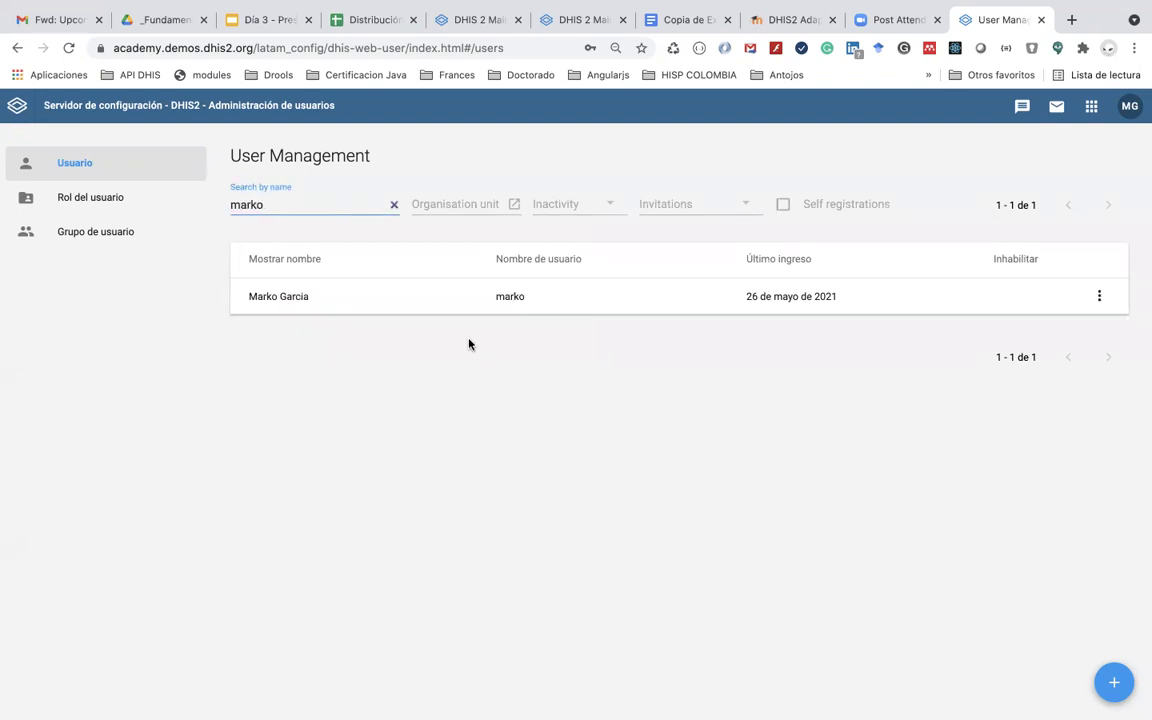
pyautogui.click(483, 303)
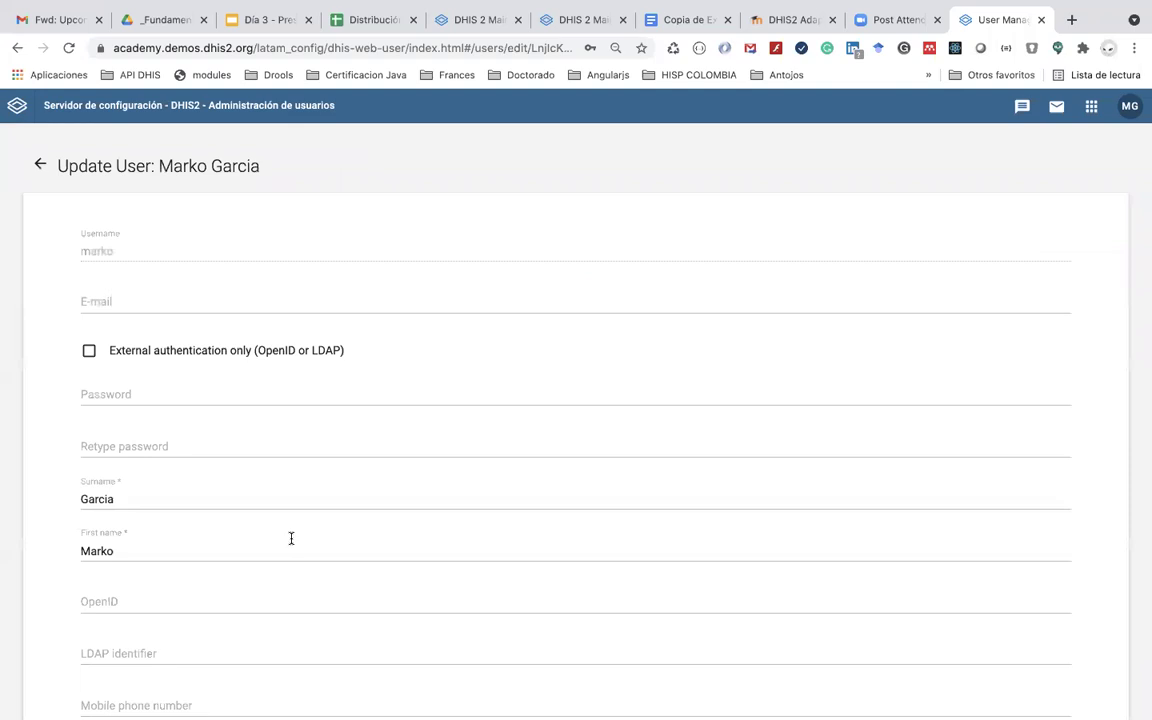
# Step: Review this user's group assignments, then return to the user list
pyautogui.scroll(-15, 290, 540)
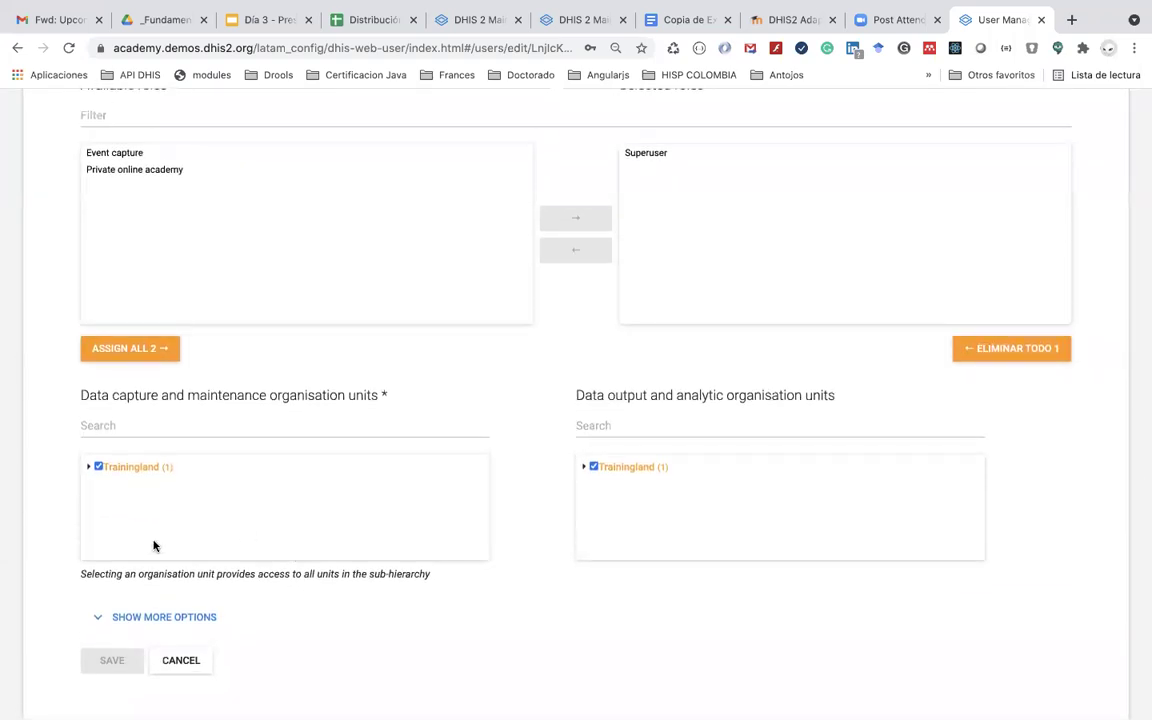
pyautogui.click(121, 620)
pyautogui.scroll(-1, 123, 620)
pyautogui.scroll(-5, 123, 620)
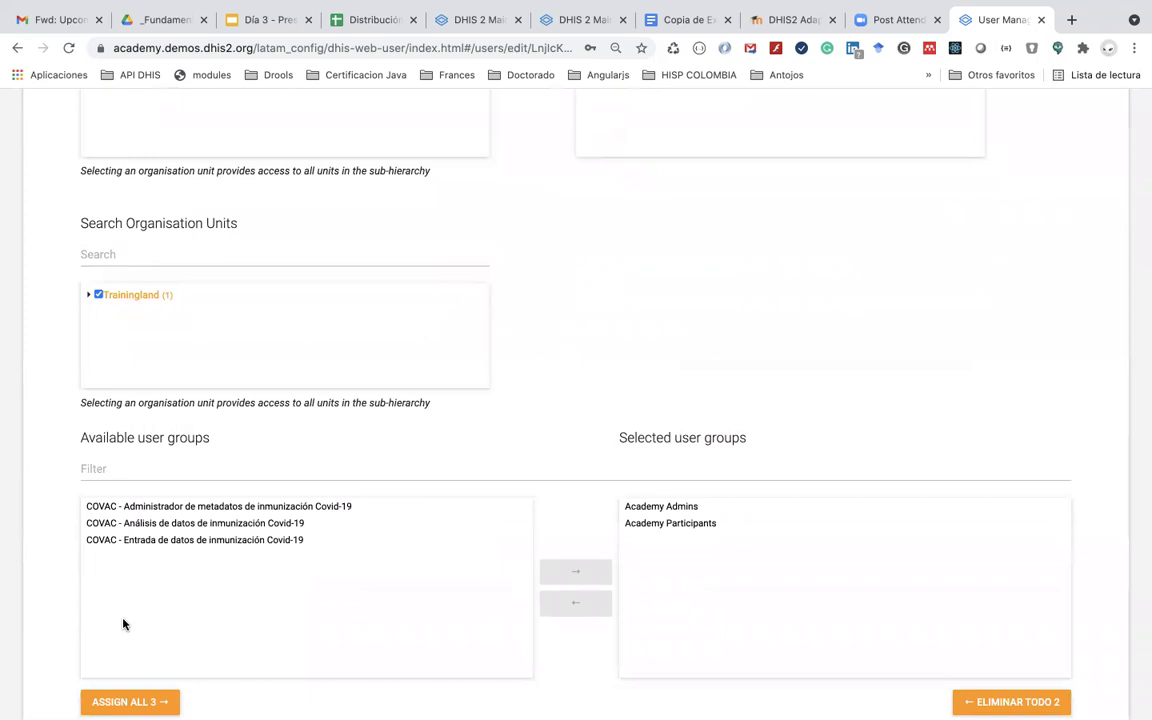
pyautogui.scroll(6, 278, 522)
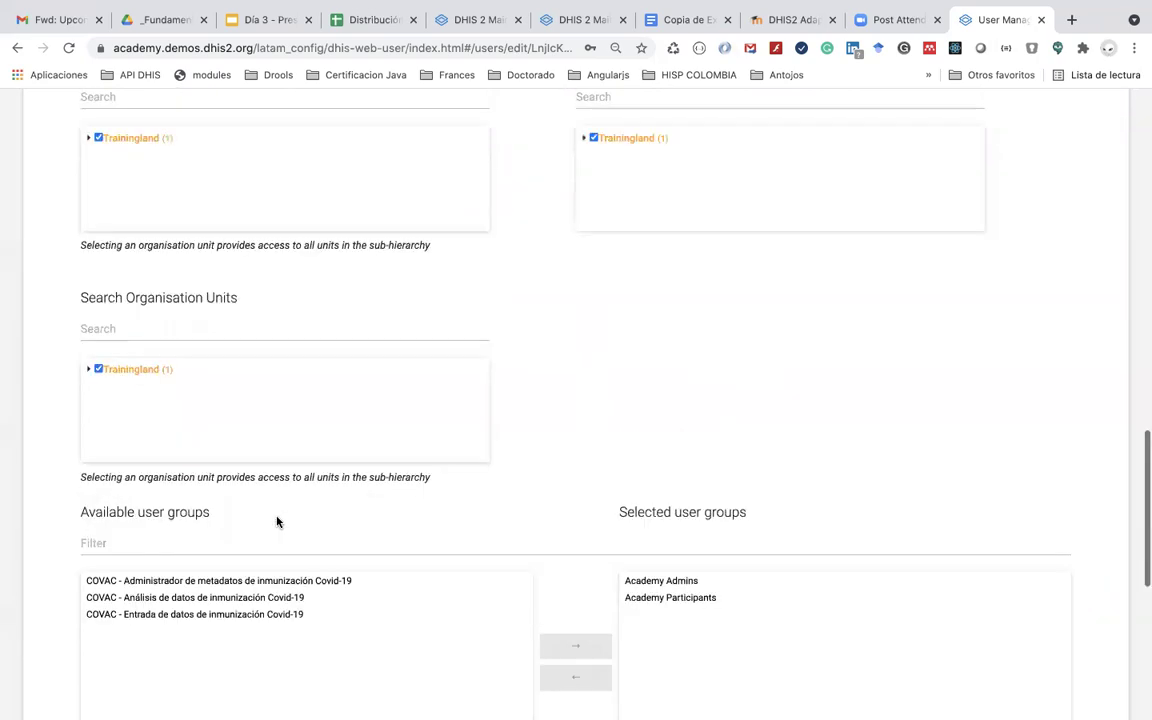
pyautogui.scroll(5, 277, 521)
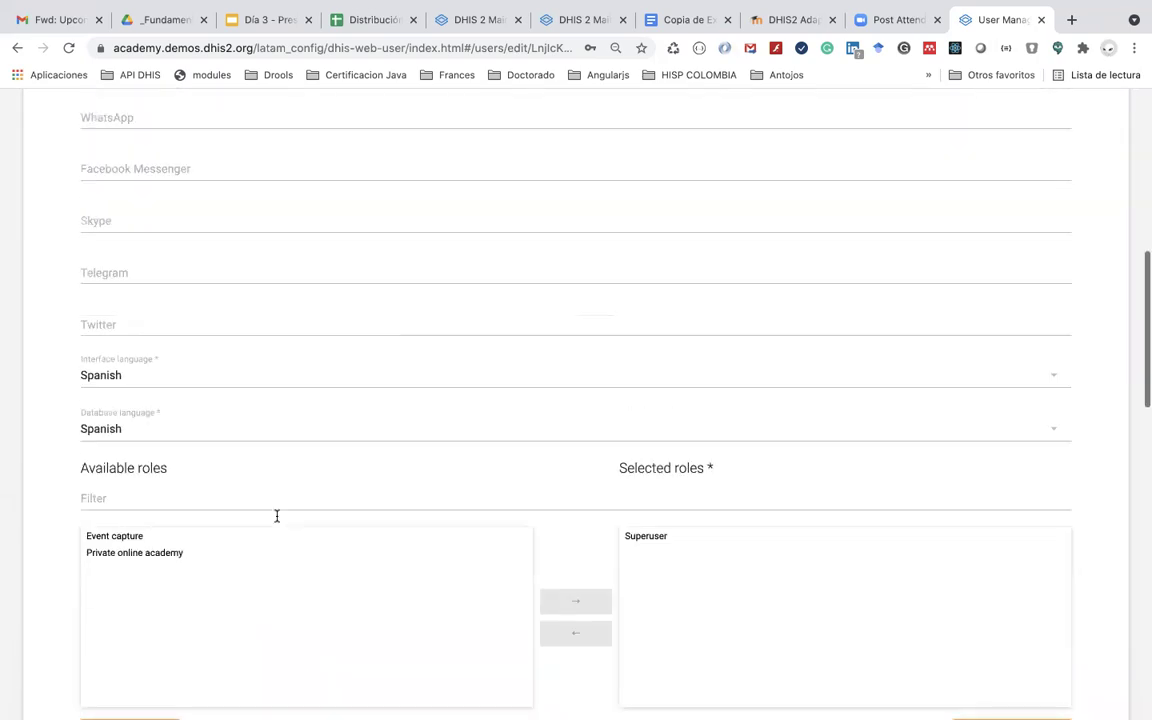
pyautogui.scroll(5, 57, 105)
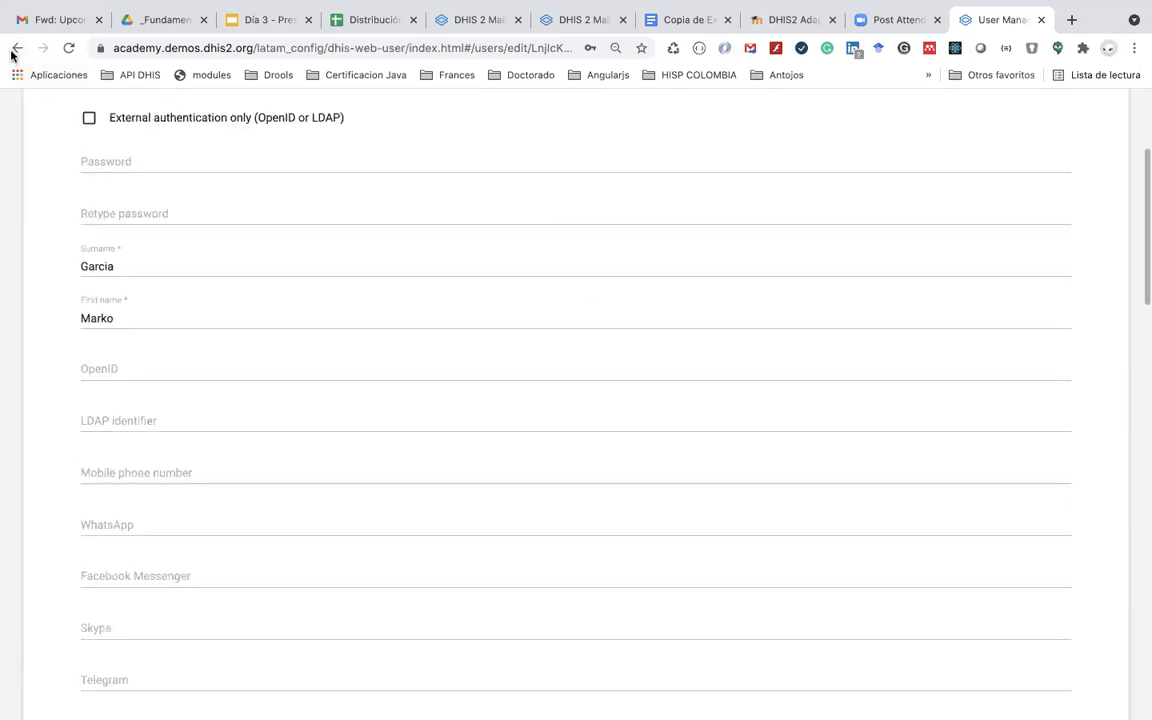
pyautogui.click(14, 50)
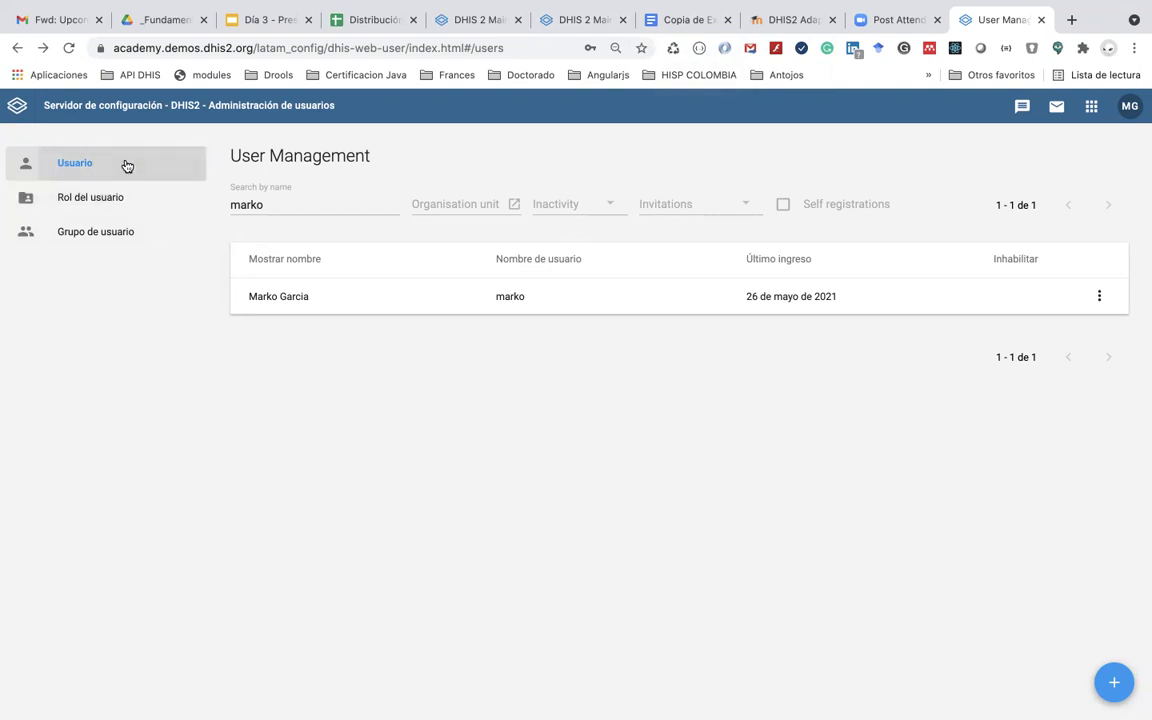
# Step: Clear the user name search and switch to the user group list
pyautogui.doubleClick(266, 204)
pyautogui.press('BackSpace')
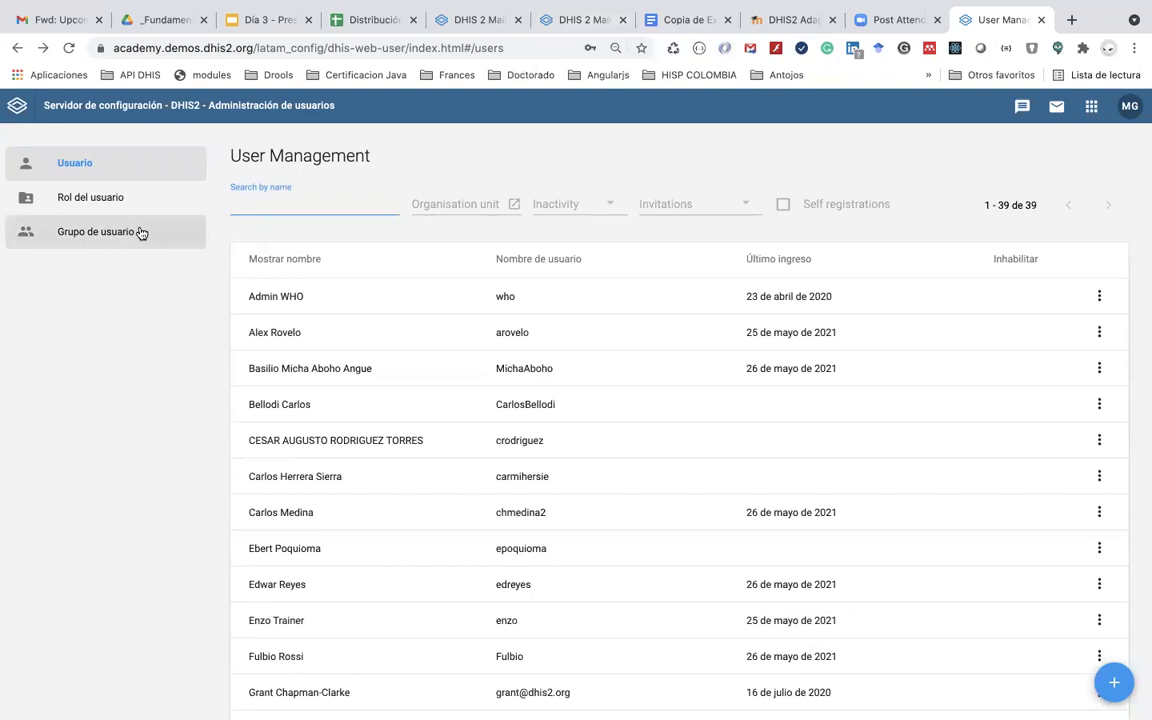
pyautogui.click(141, 233)
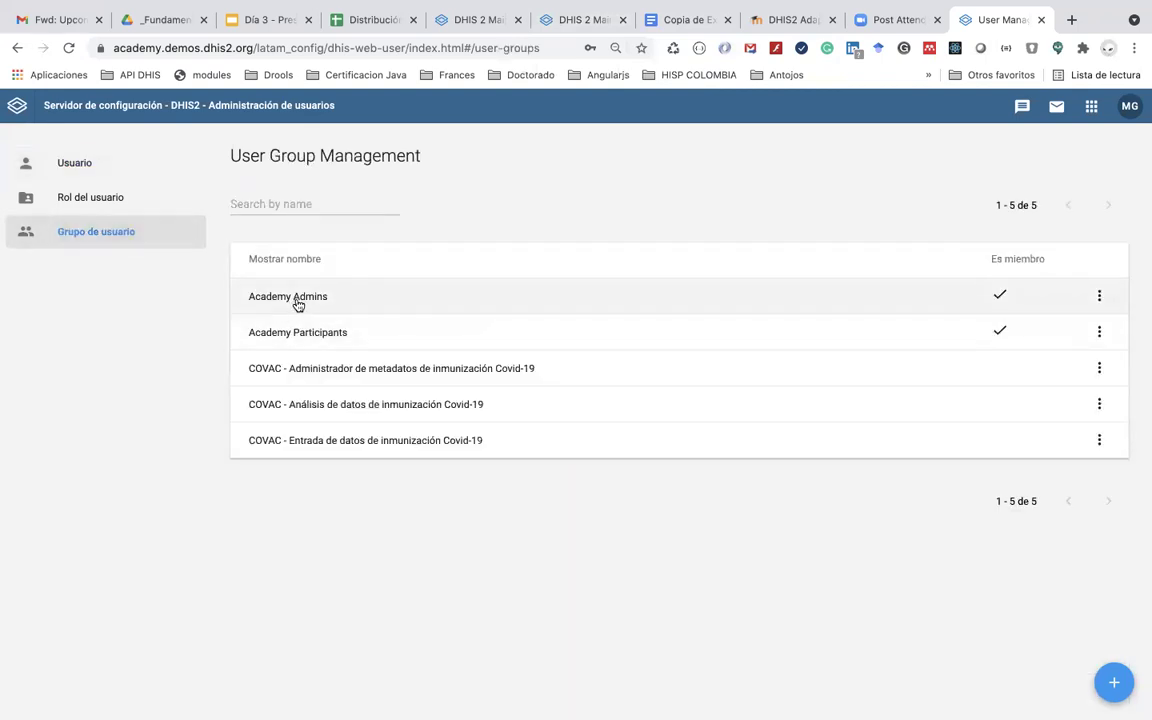
# Step: Review the Academy Participants and Academy Admins groups
pyautogui.click(319, 339)
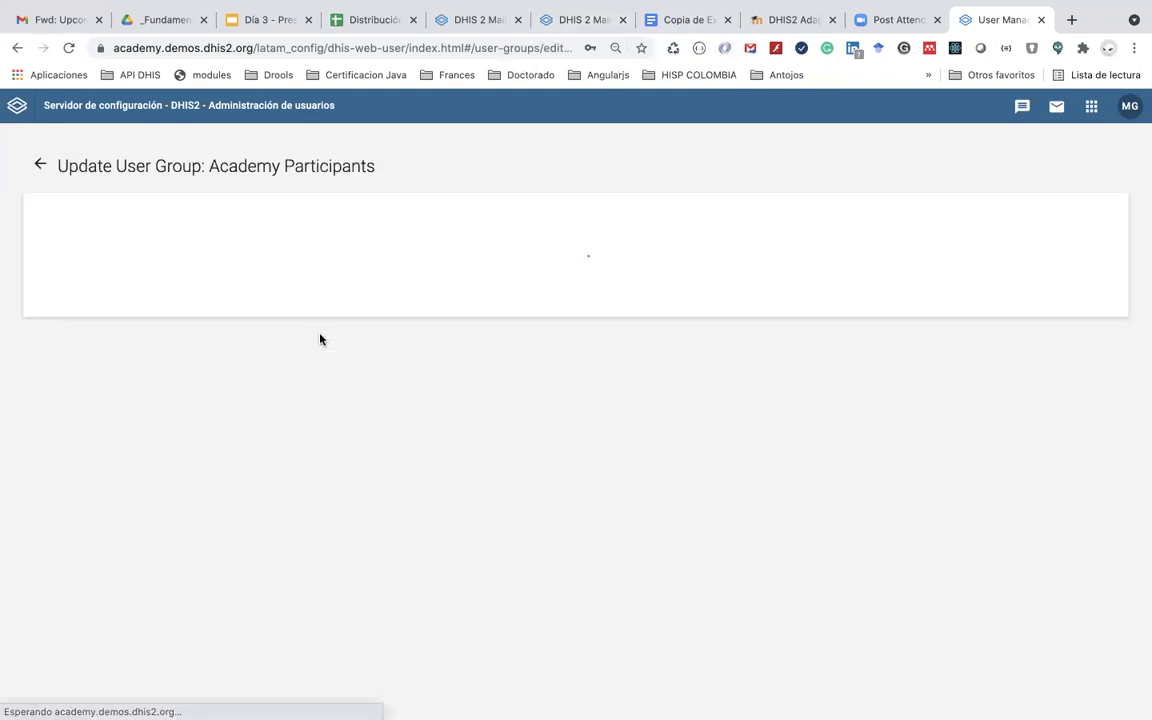
pyautogui.scroll(-1, 337, 432)
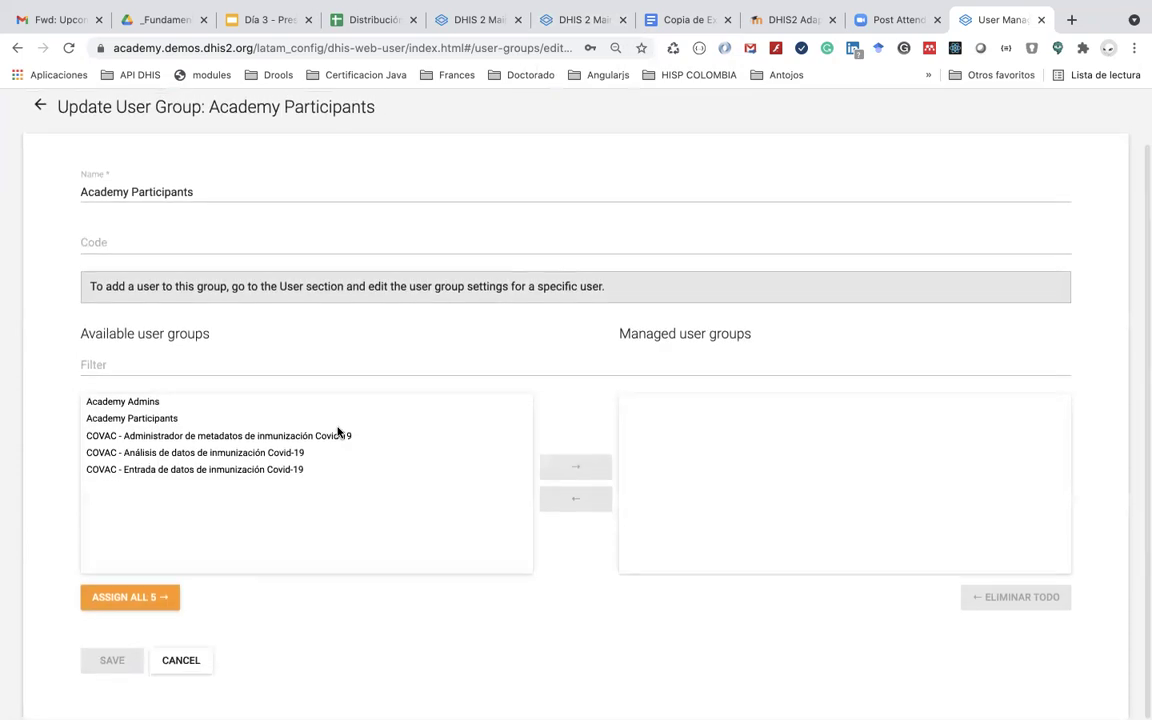
pyautogui.scroll(1, 337, 432)
pyautogui.click(39, 168)
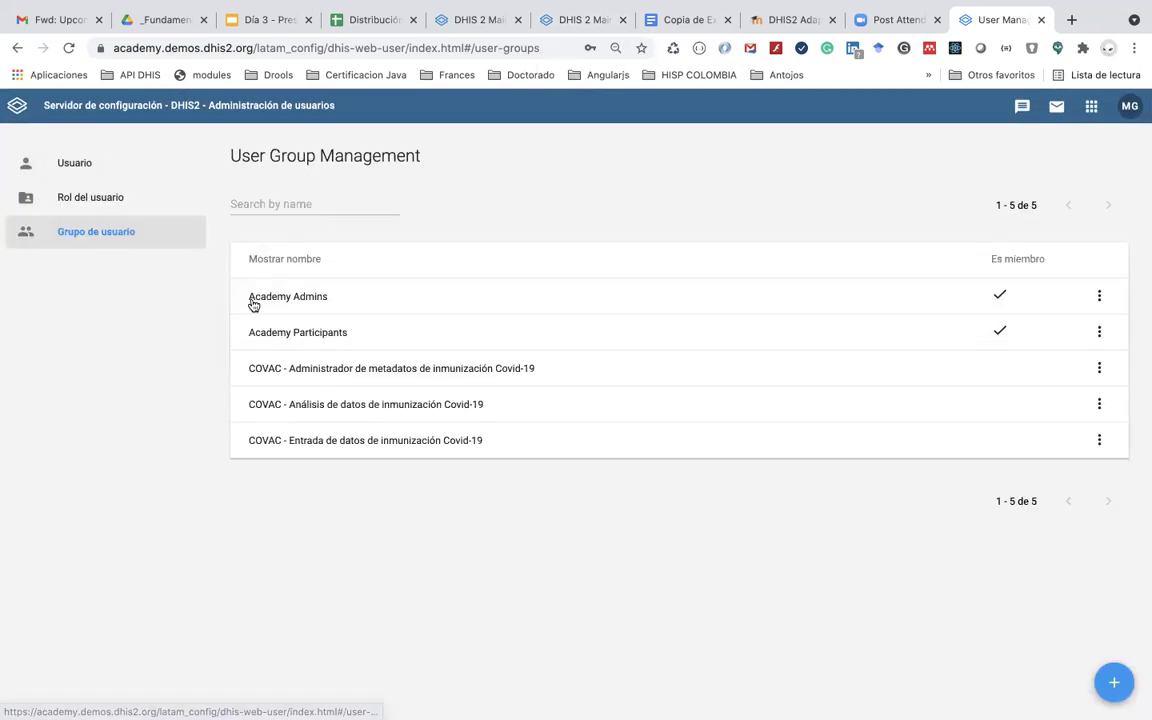
pyautogui.click(290, 297)
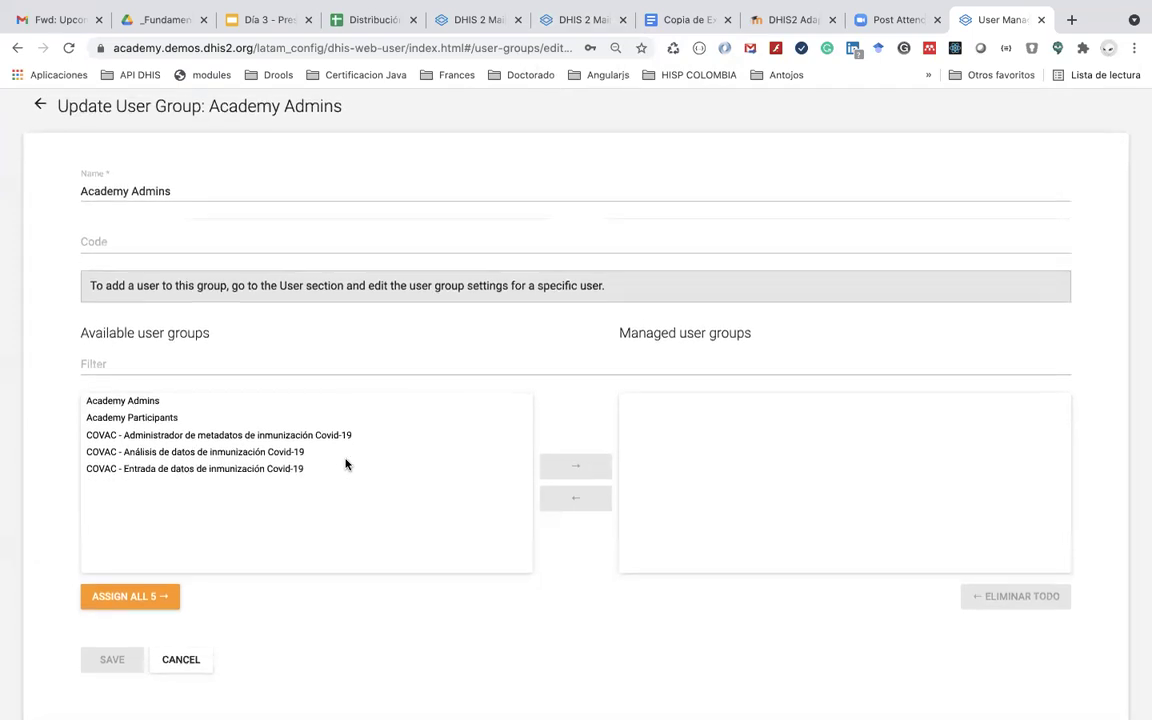
pyautogui.scroll(1, 346, 463)
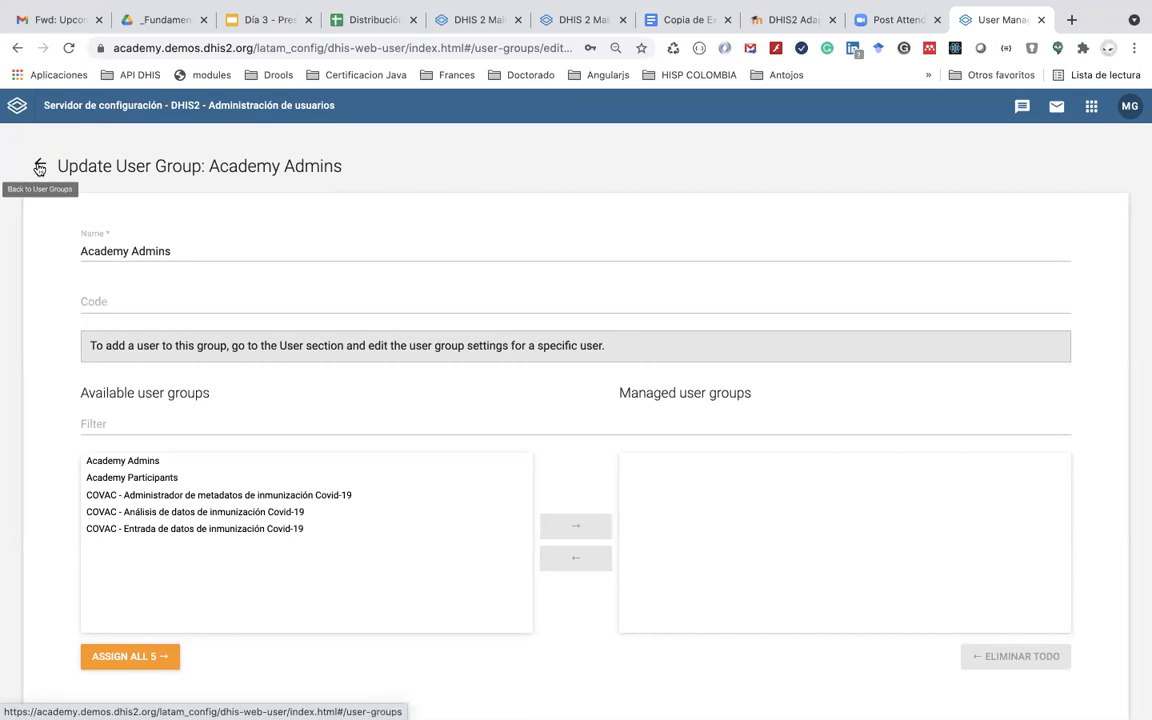
pyautogui.click(40, 168)
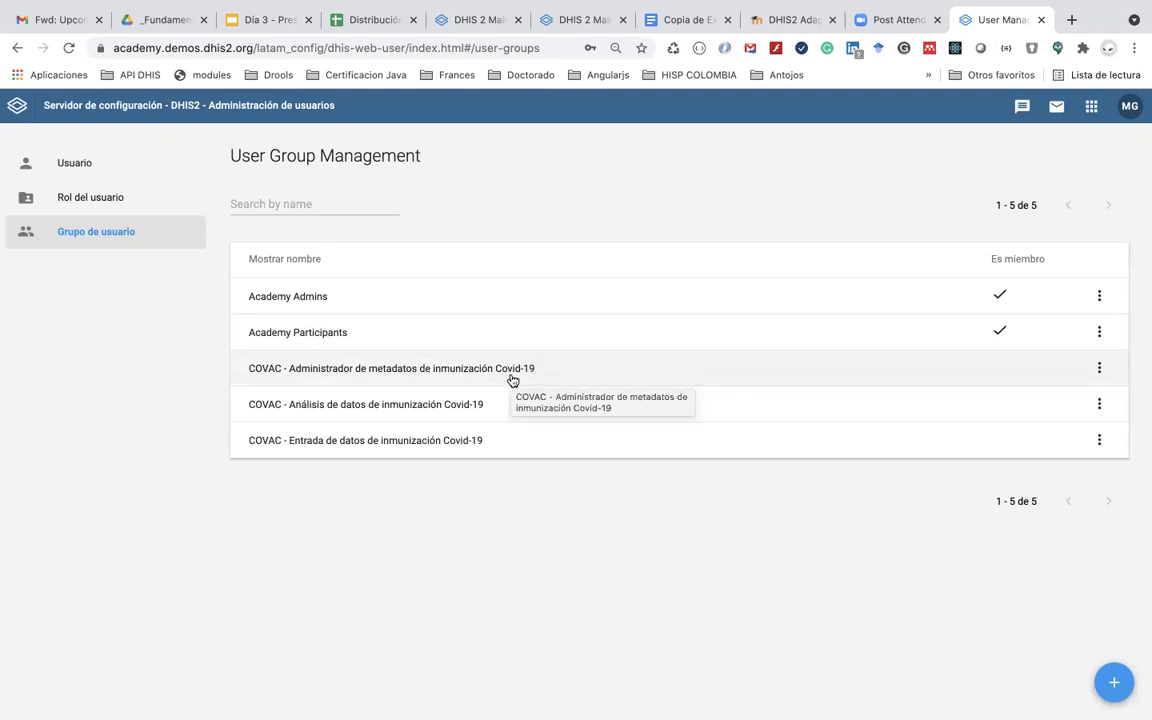
# Step: Inspect the COVAC metadata administrator group and cancel without changes
pyautogui.click(511, 376)
pyautogui.scroll(-1, 532, 500)
pyautogui.scroll(1, 532, 500)
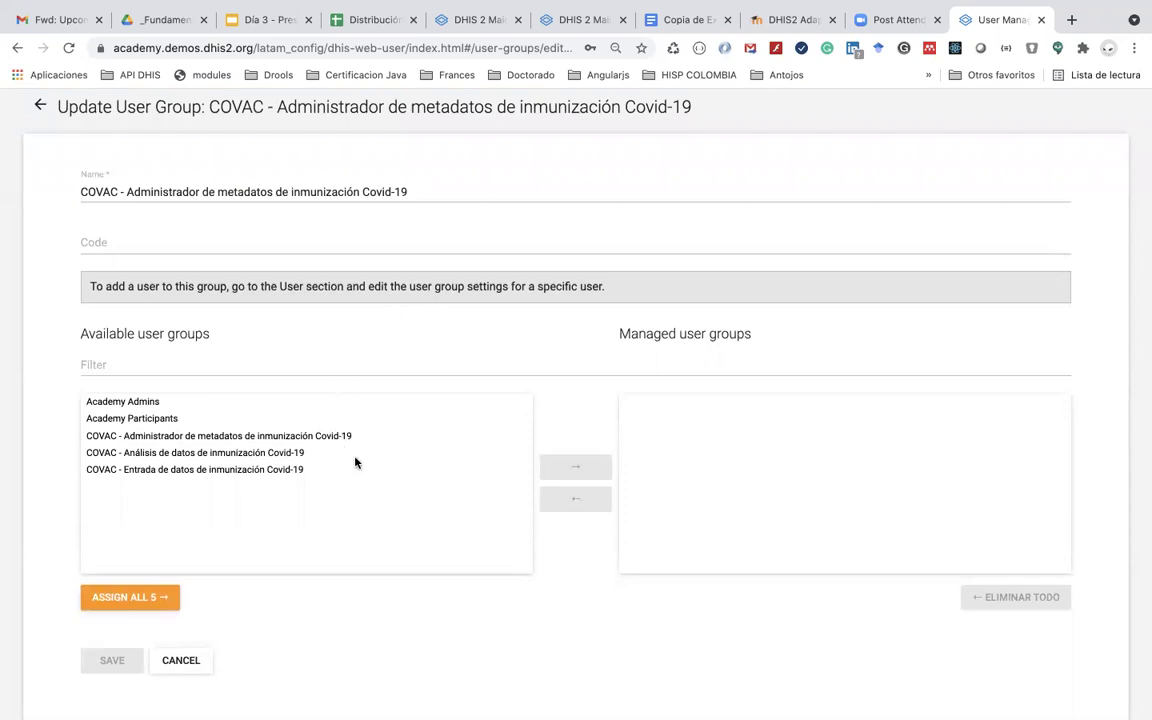
pyautogui.scroll(-1, 355, 462)
pyautogui.scroll(1, 355, 462)
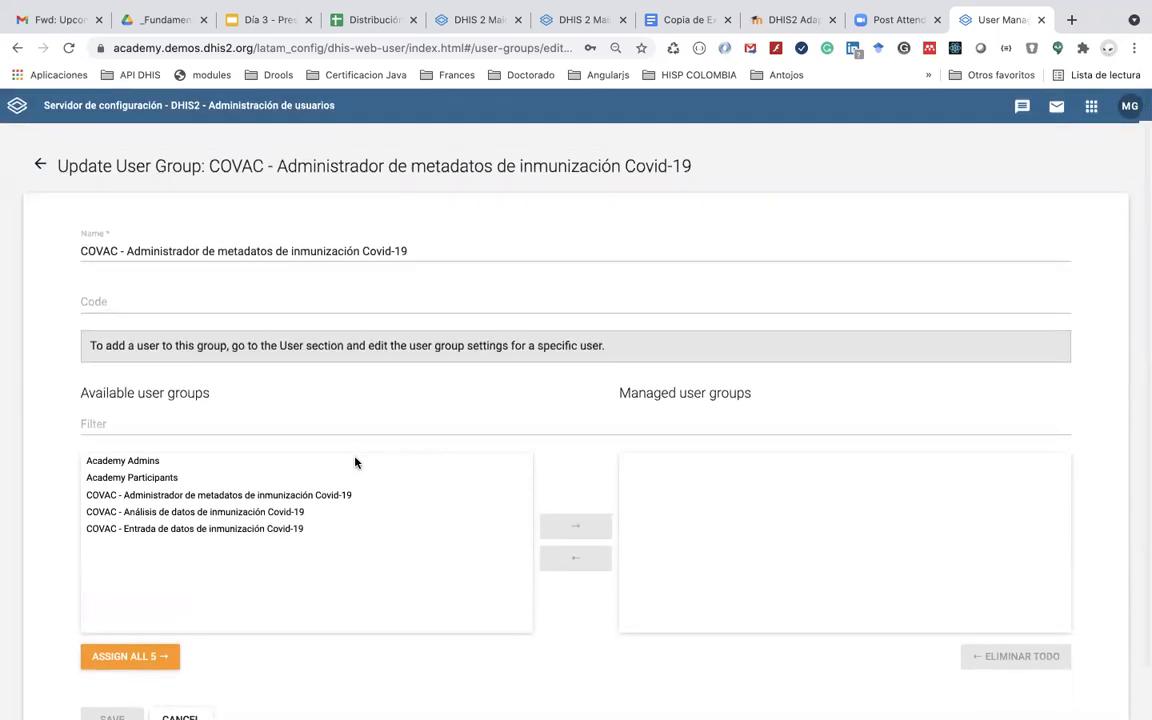
pyautogui.scroll(-1, 355, 462)
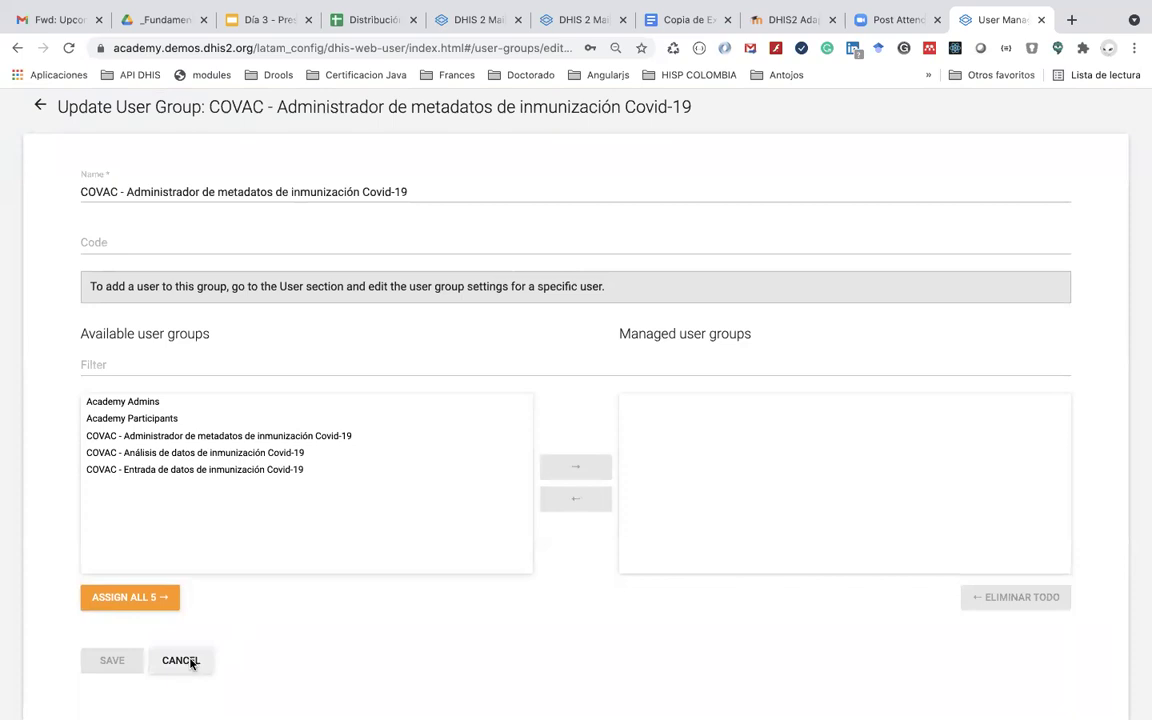
pyautogui.click(186, 661)
pyautogui.click(102, 172)
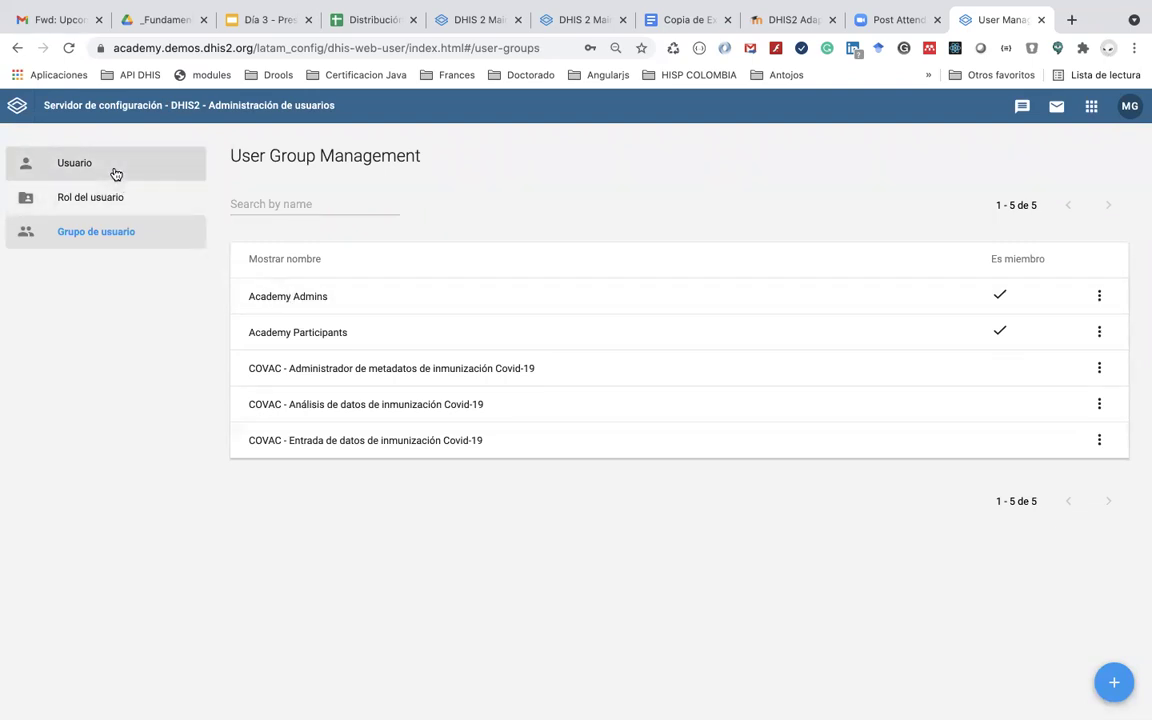
# Step: Look over the Academy Admins group and cancel without saving
pyautogui.click(310, 298)
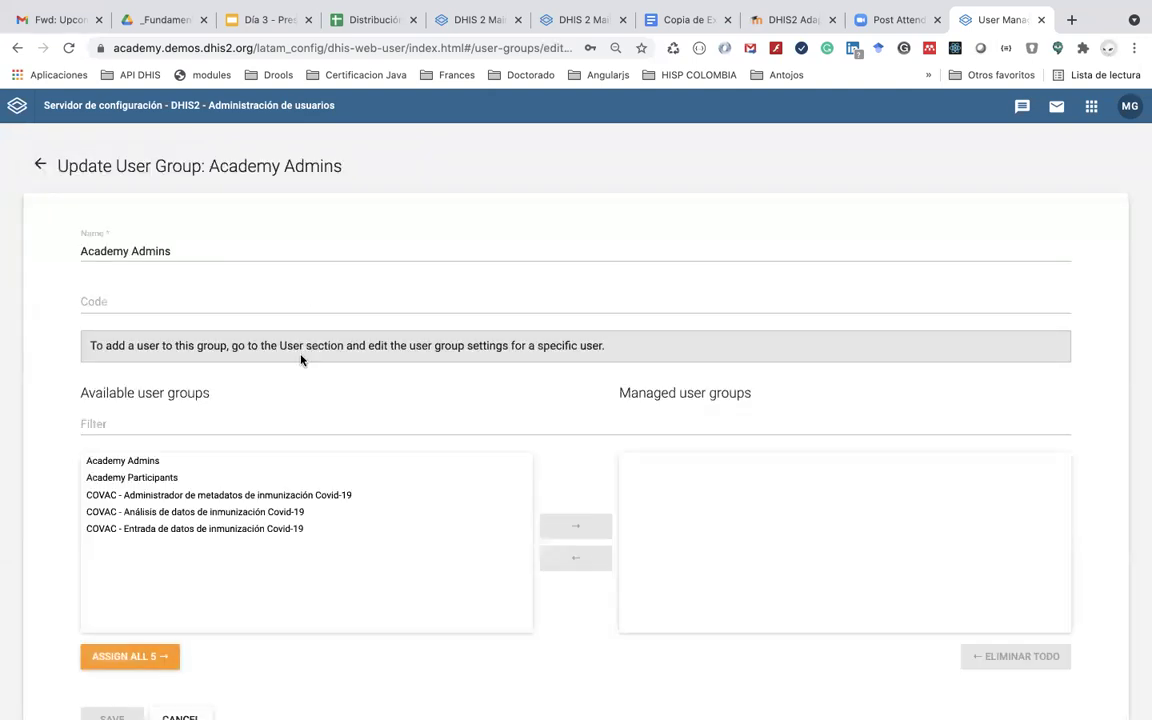
pyautogui.scroll(-1, 301, 360)
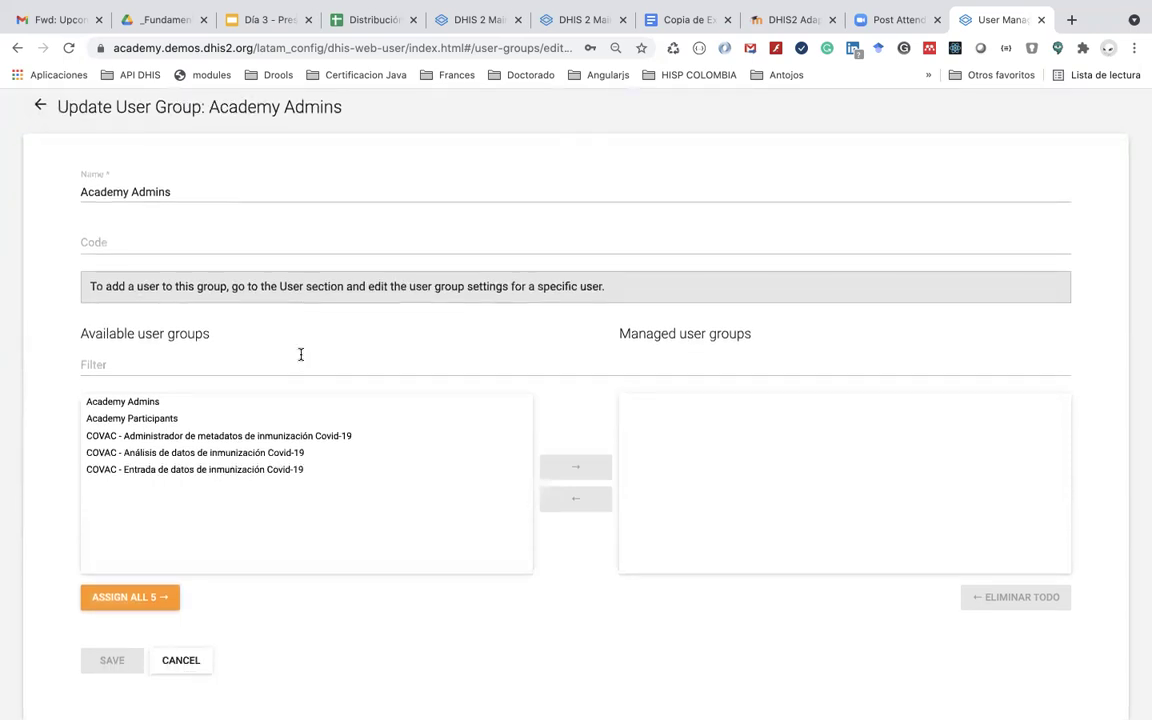
pyautogui.doubleClick(291, 287)
pyautogui.scroll(1, 290, 290)
pyautogui.scroll(-1, 290, 294)
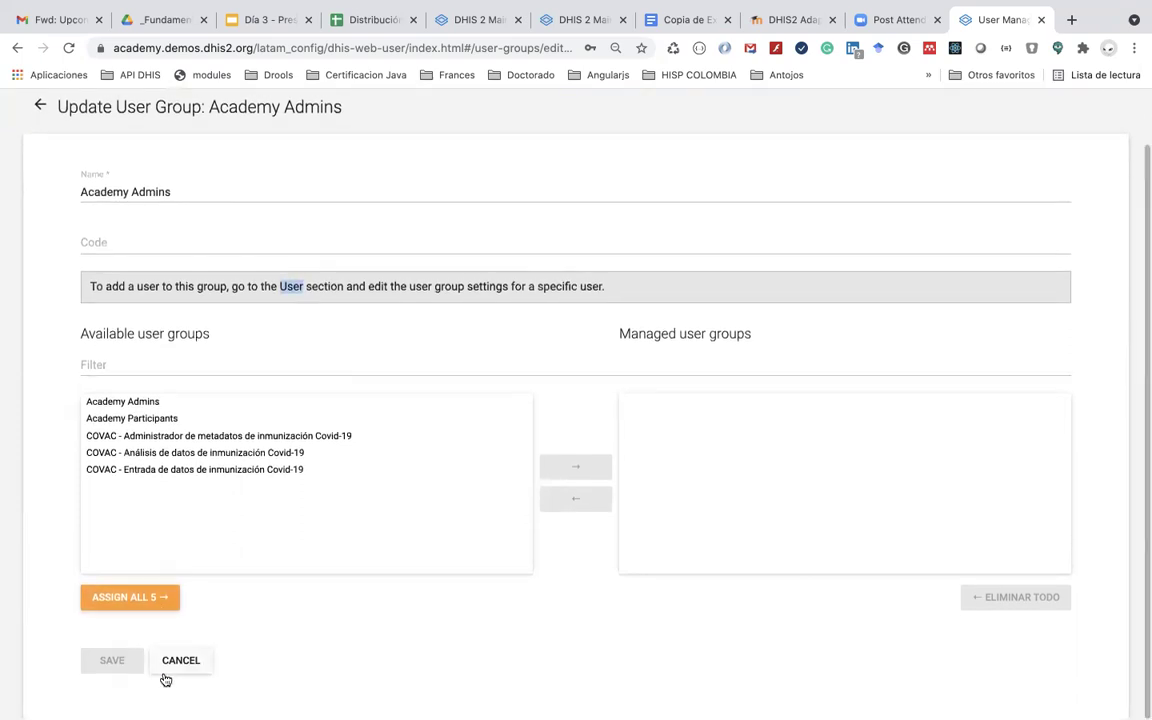
pyautogui.click(180, 662)
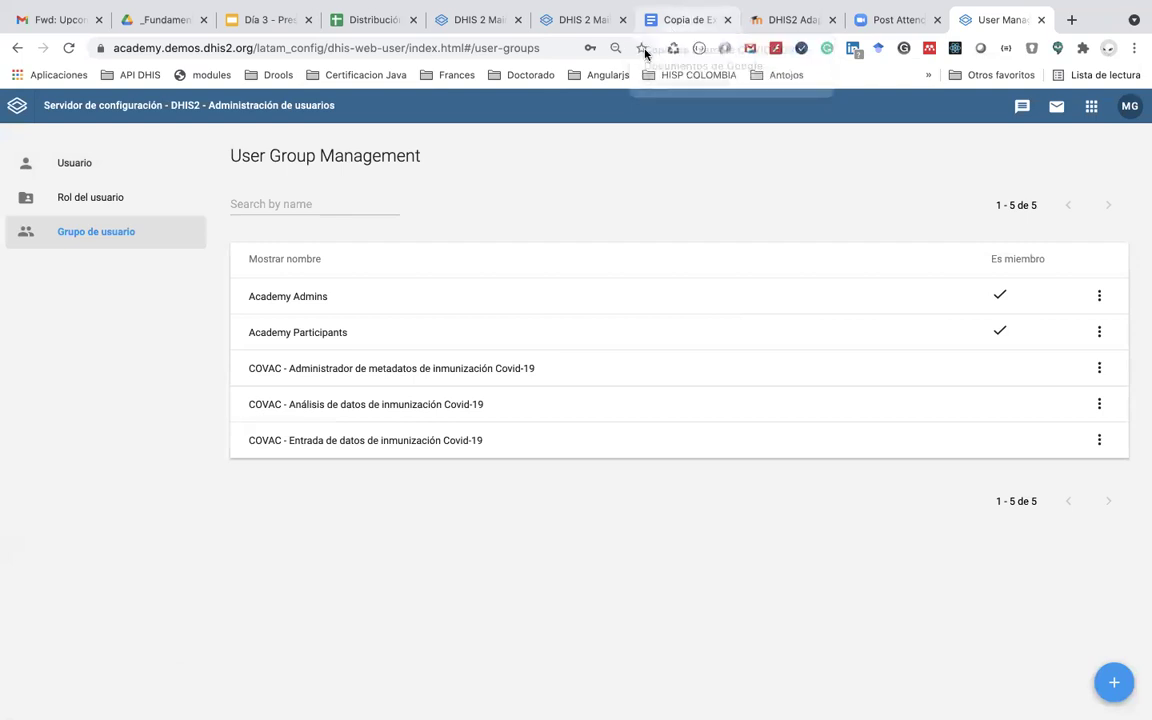
# Step: Show the User Role Management list of three roles
pyautogui.scroll(-1, 609, 545)
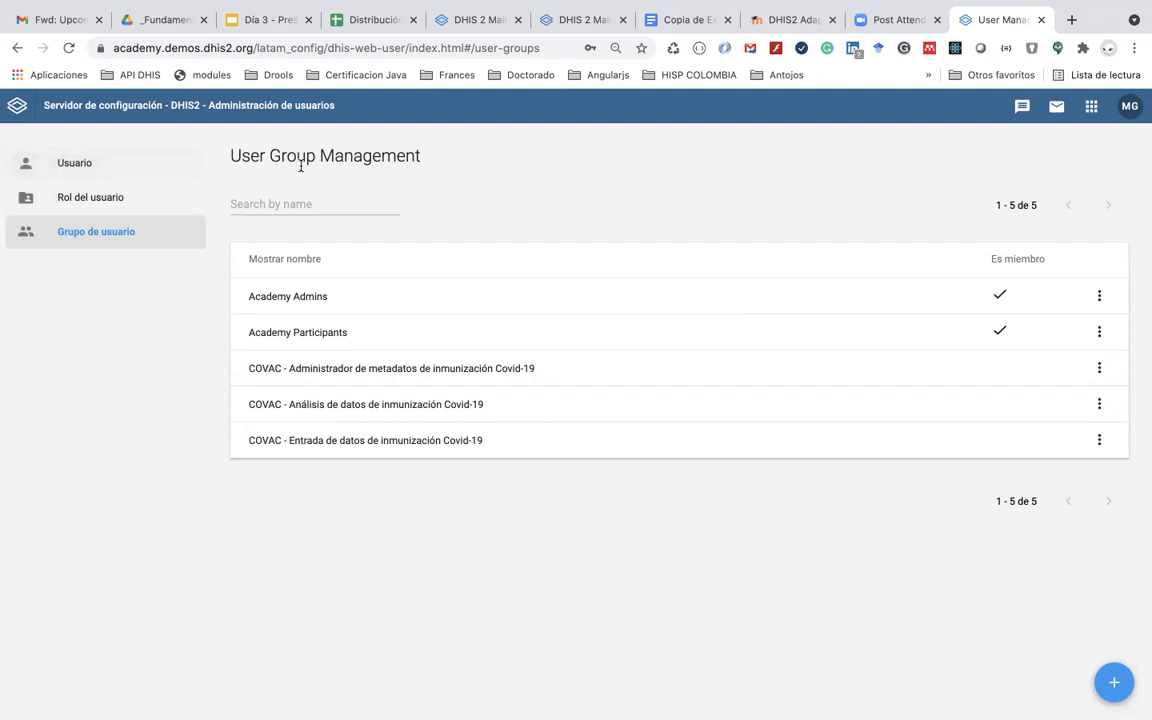
pyautogui.click(1129, 110)
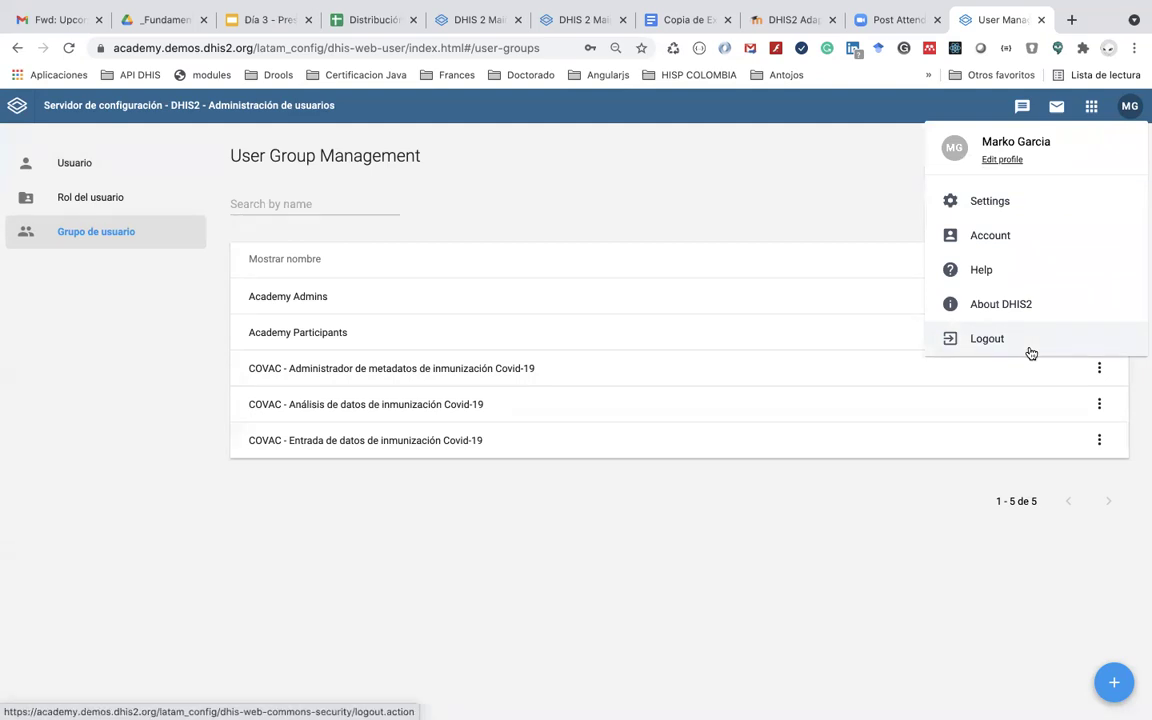
pyautogui.click(121, 195)
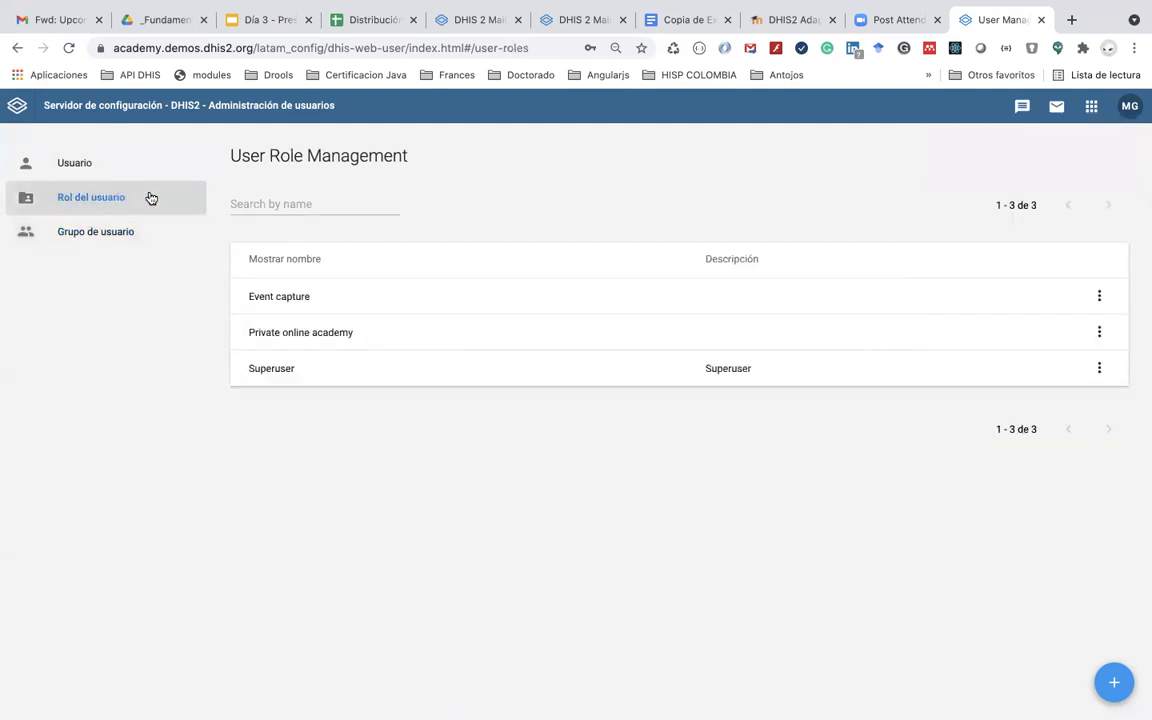
# Step: Tick Attribute under Add/Update Private metadata for Private online academy and save
pyautogui.click(298, 336)
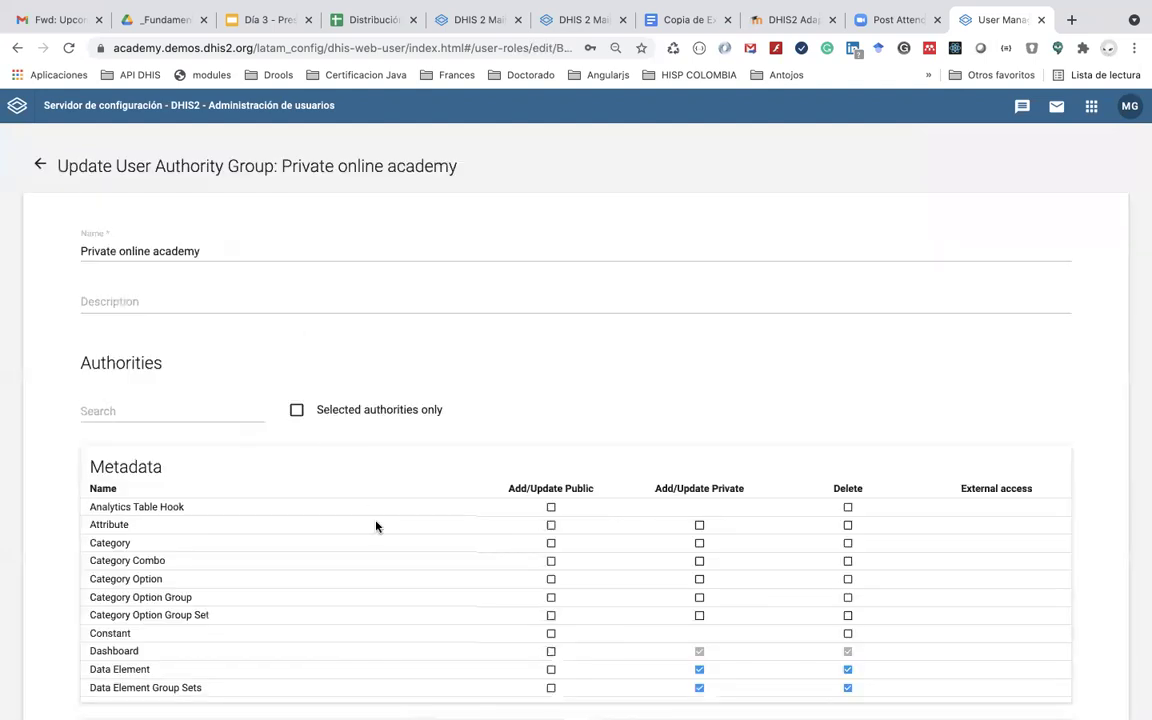
pyautogui.scroll(-1, 376, 530)
pyautogui.scroll(-5, 377, 532)
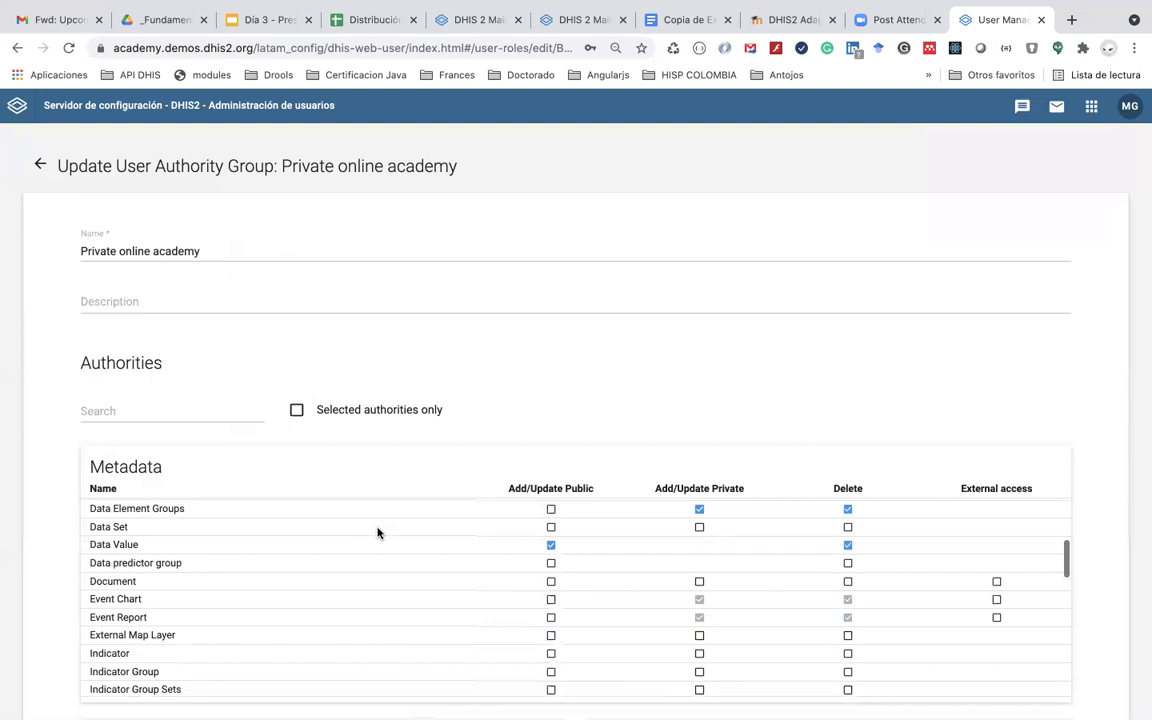
pyautogui.scroll(-4, 377, 532)
pyautogui.scroll(12, 377, 532)
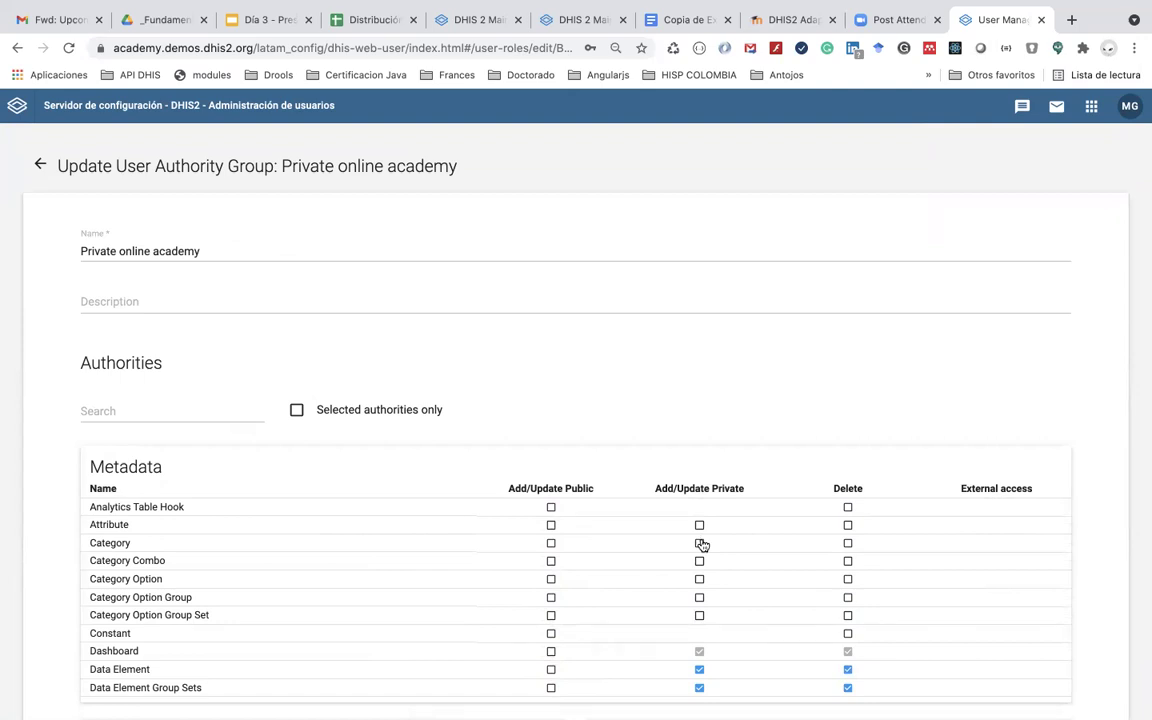
pyautogui.click(701, 529)
pyautogui.scroll(-1, 701, 531)
pyautogui.scroll(1, 701, 531)
pyautogui.scroll(-10, 702, 535)
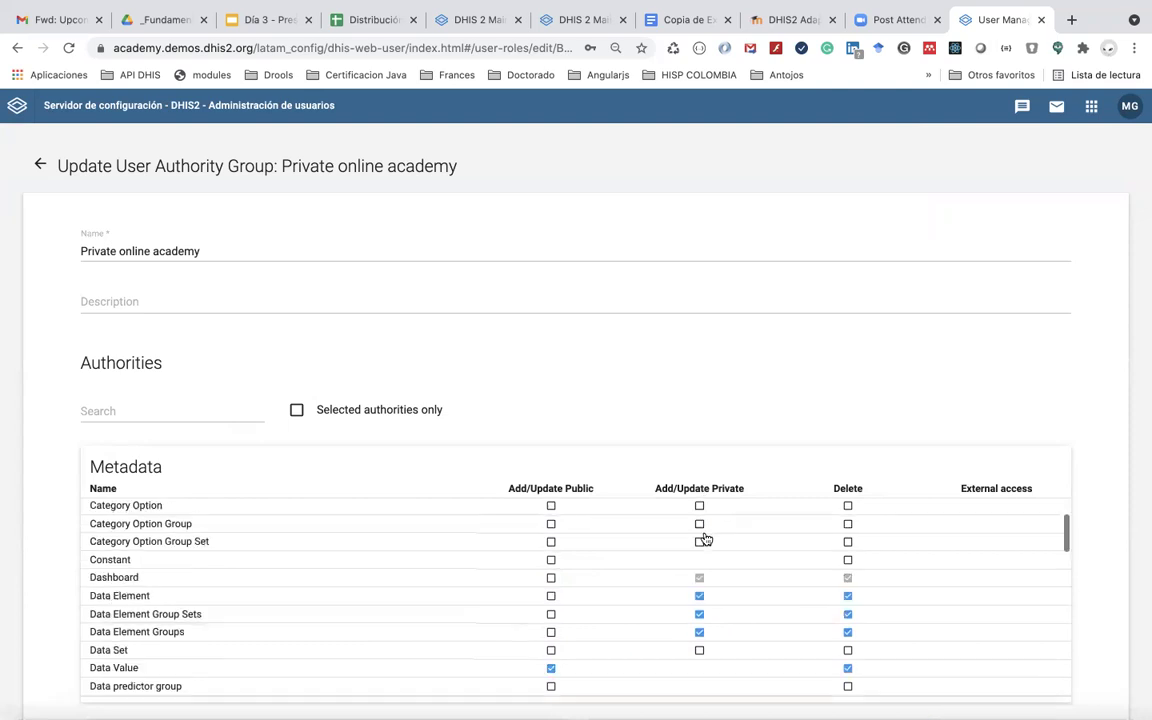
pyautogui.scroll(-10, 704, 537)
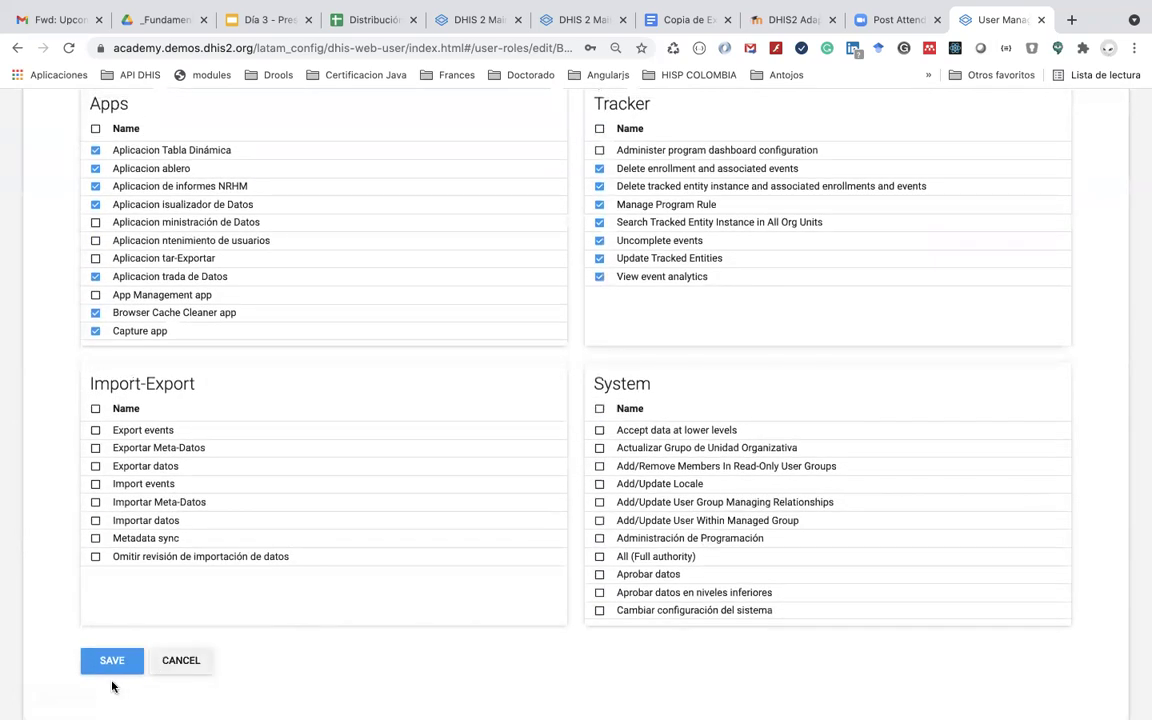
pyautogui.click(112, 662)
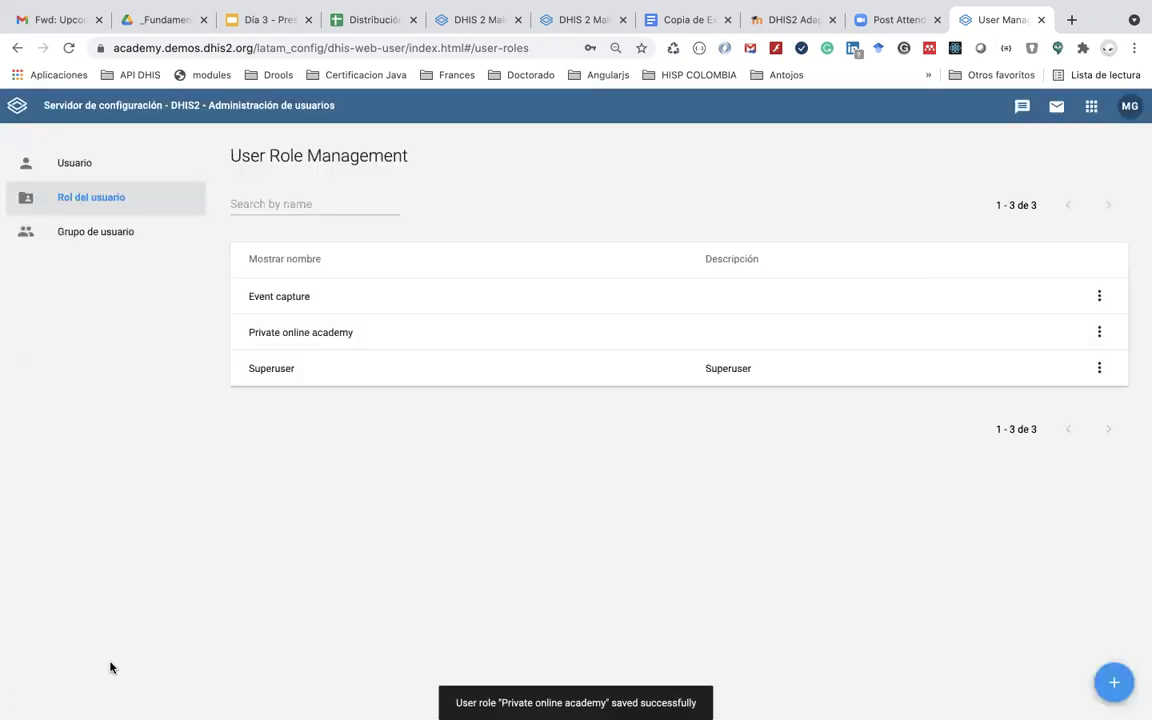
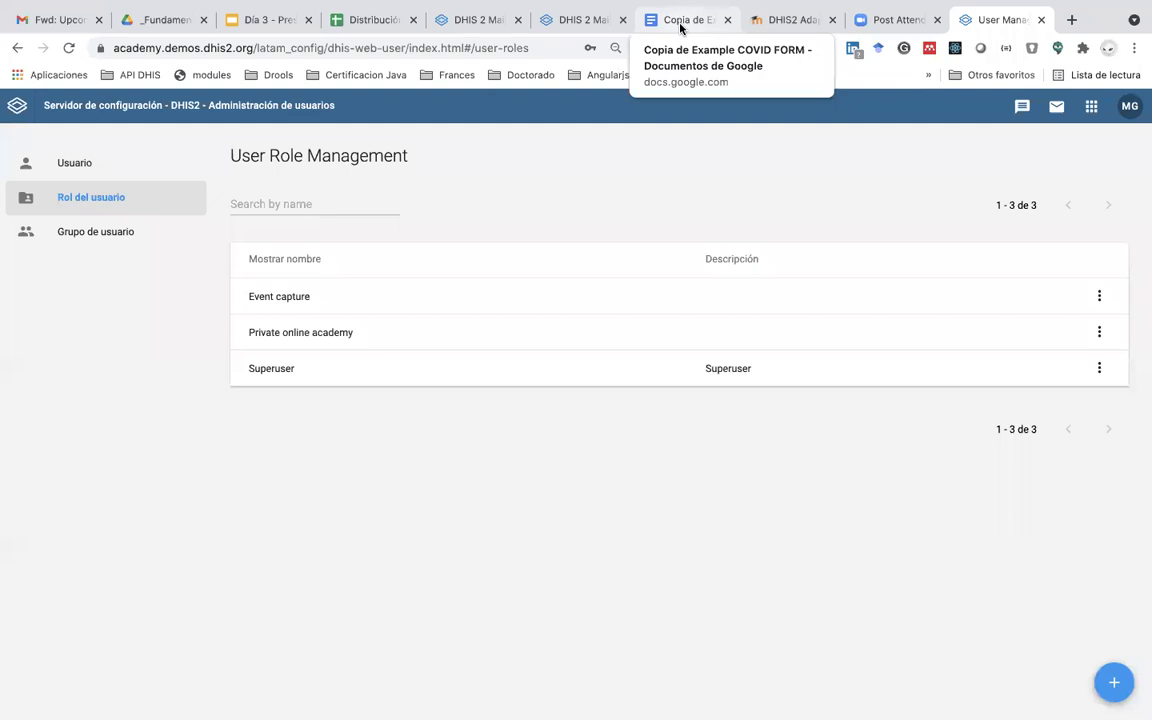
# Step: Open the Private online academy user role, review its authority lists, and save it
pyautogui.click(132, 207)
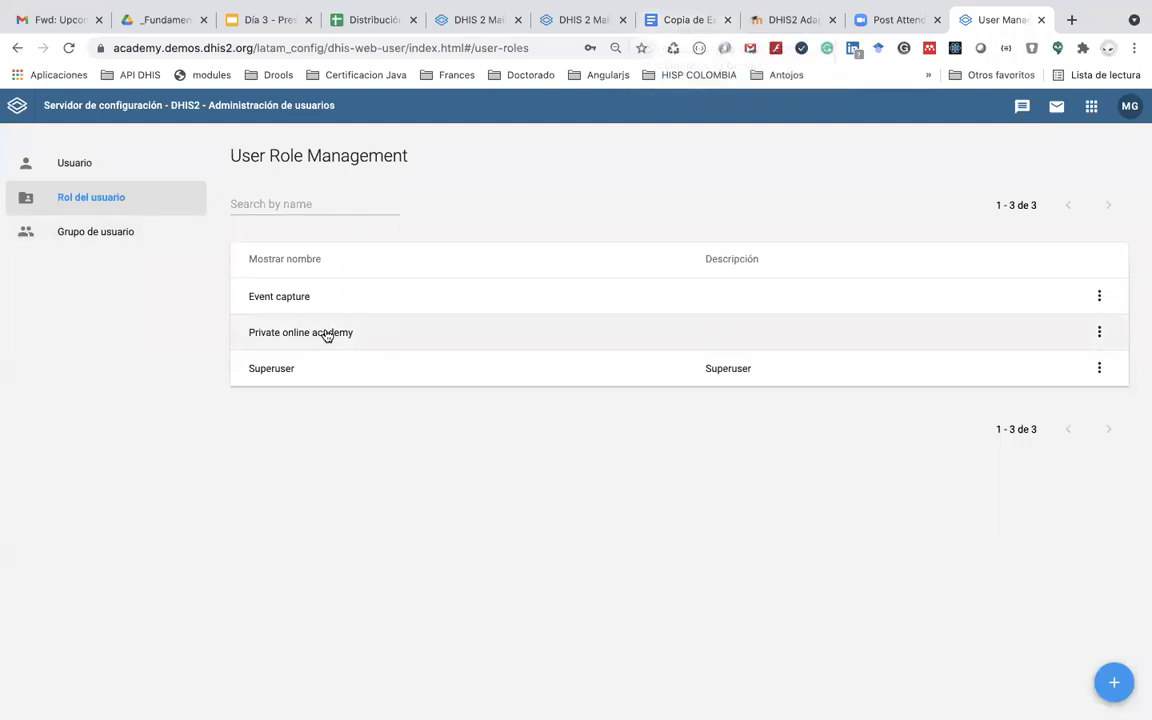
pyautogui.click(324, 332)
pyautogui.scroll(-1, 466, 524)
pyautogui.scroll(1, 466, 524)
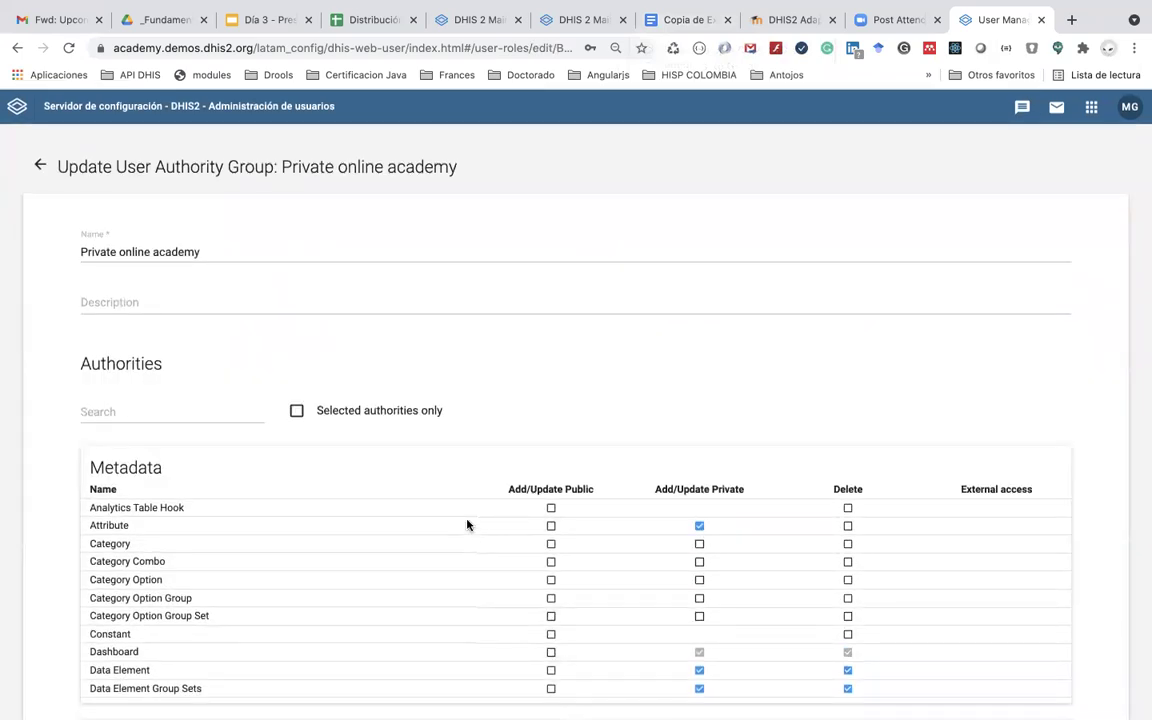
pyautogui.scroll(-5, 548, 507)
pyautogui.scroll(1, 548, 537)
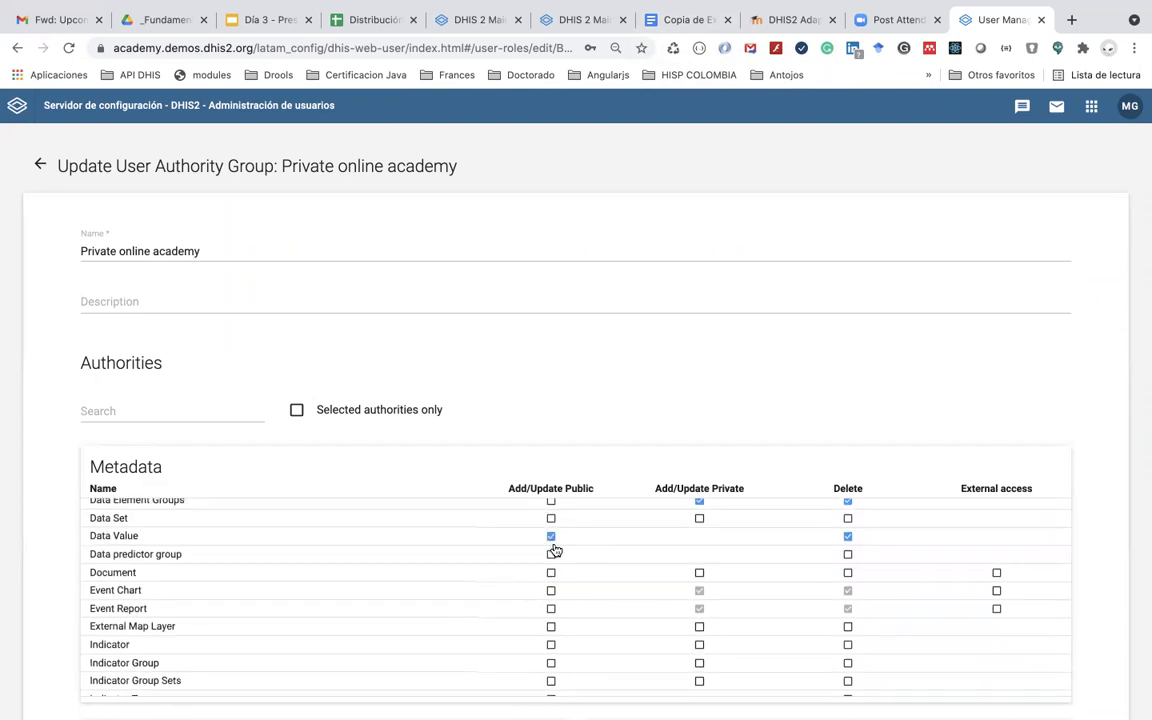
pyautogui.scroll(-8, 554, 551)
pyautogui.scroll(1, 555, 550)
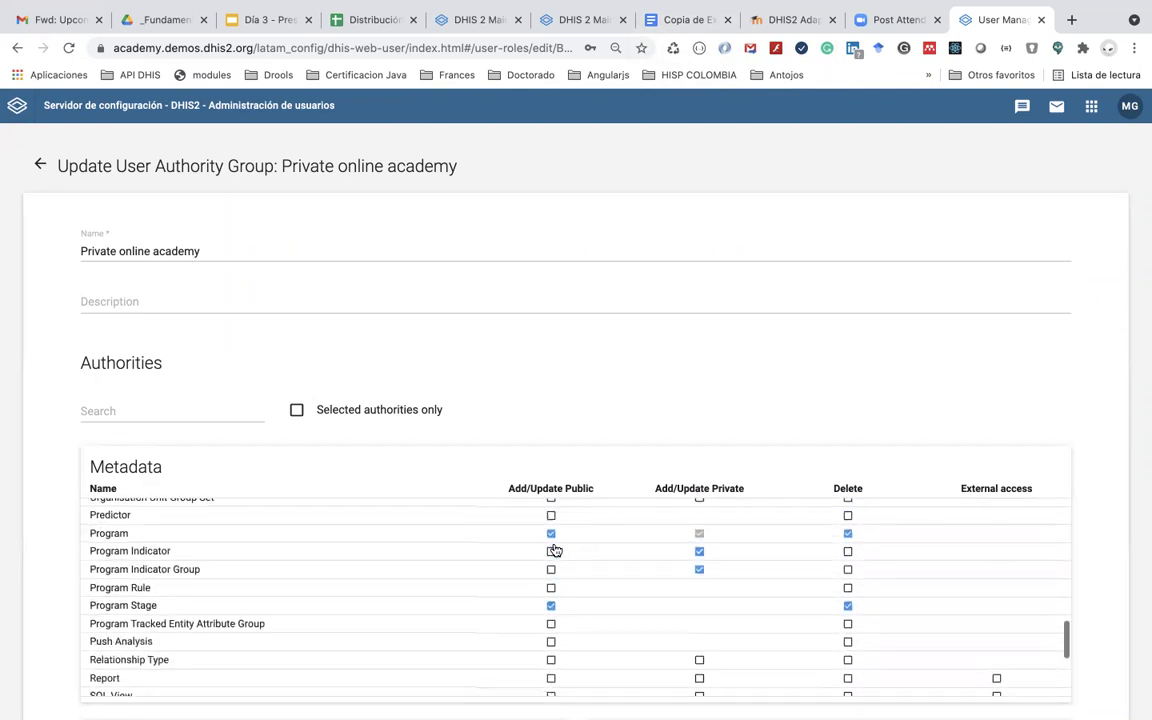
pyautogui.scroll(10, 555, 550)
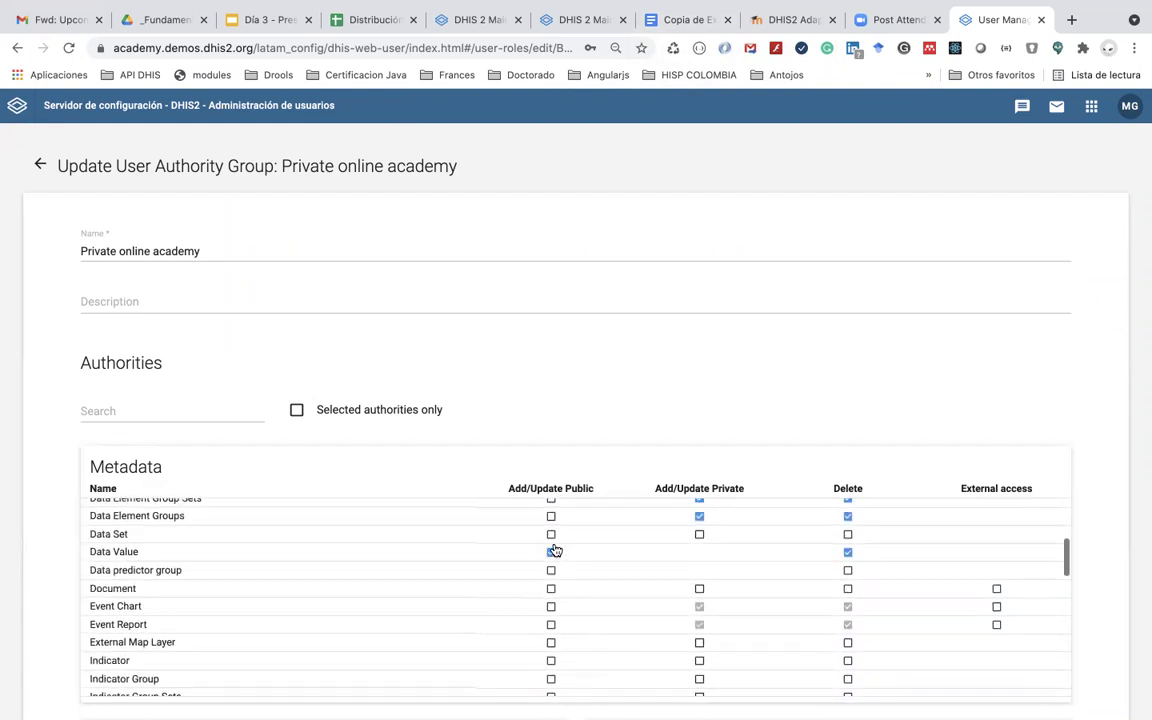
pyautogui.scroll(2, 555, 550)
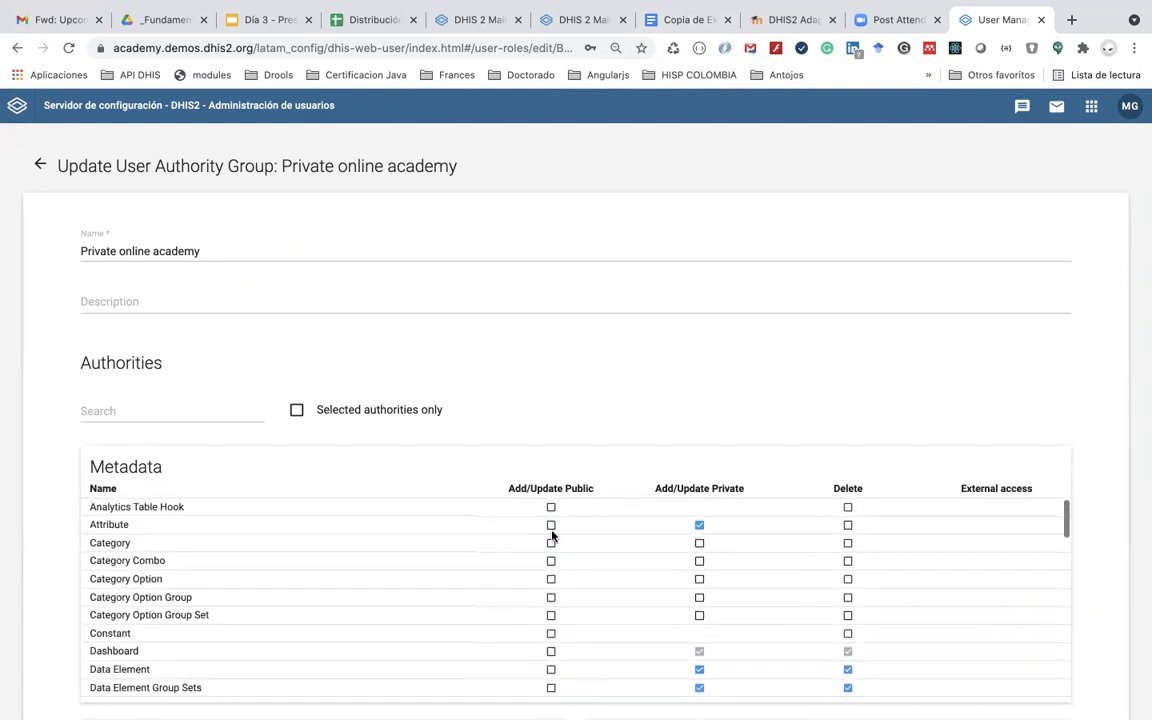
pyautogui.scroll(-15, 552, 528)
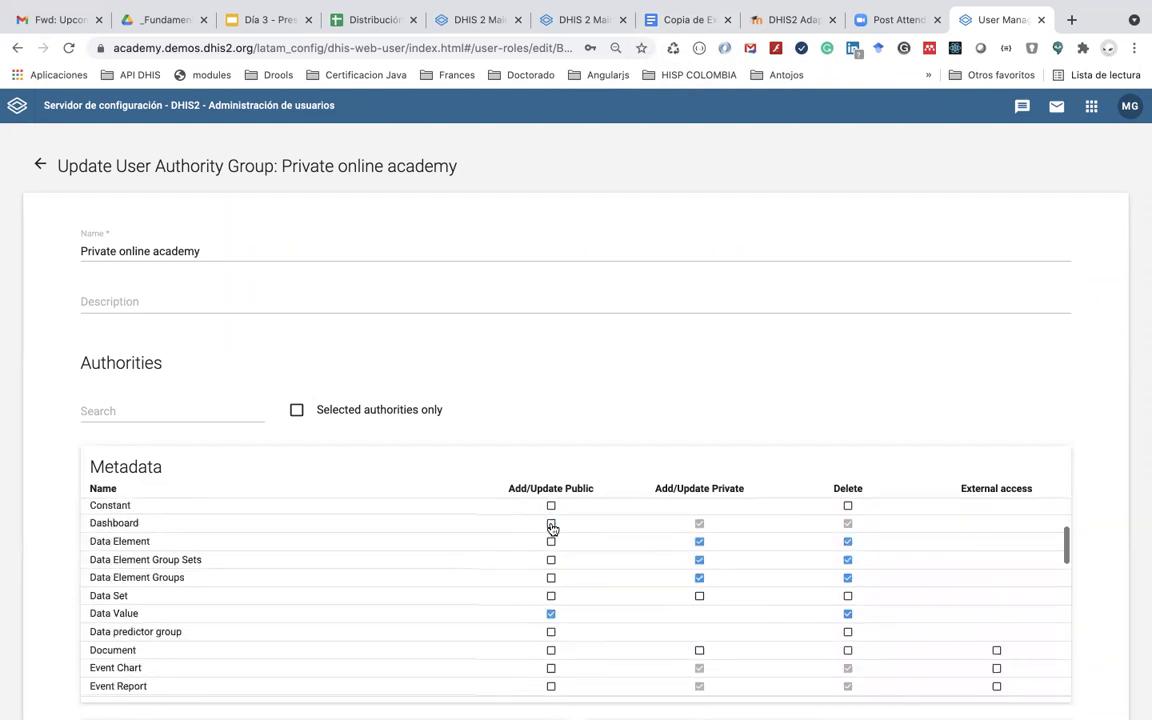
pyautogui.scroll(-12, 552, 528)
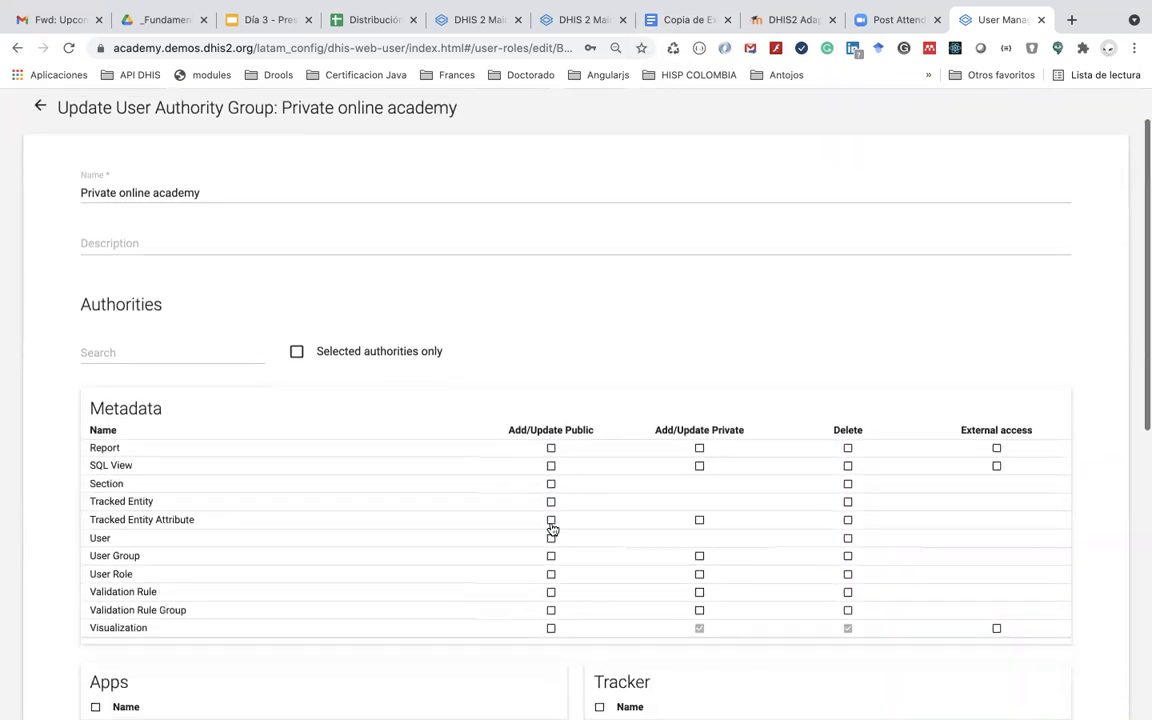
pyautogui.scroll(-1, 549, 528)
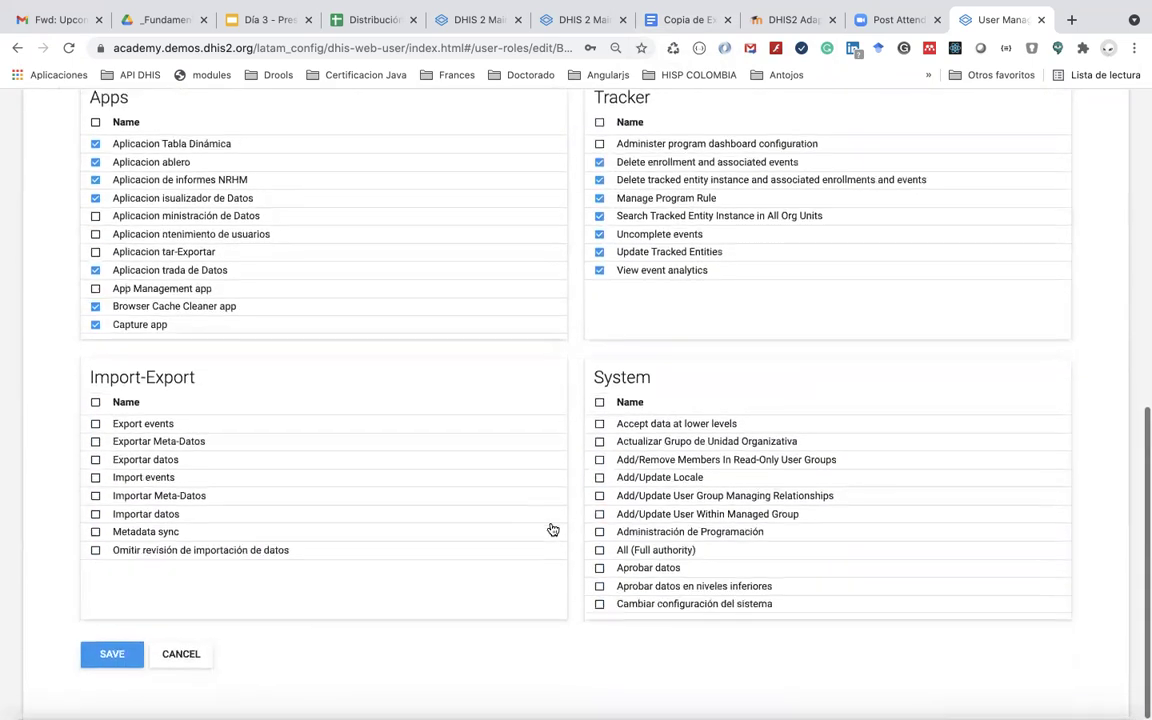
pyautogui.click(103, 658)
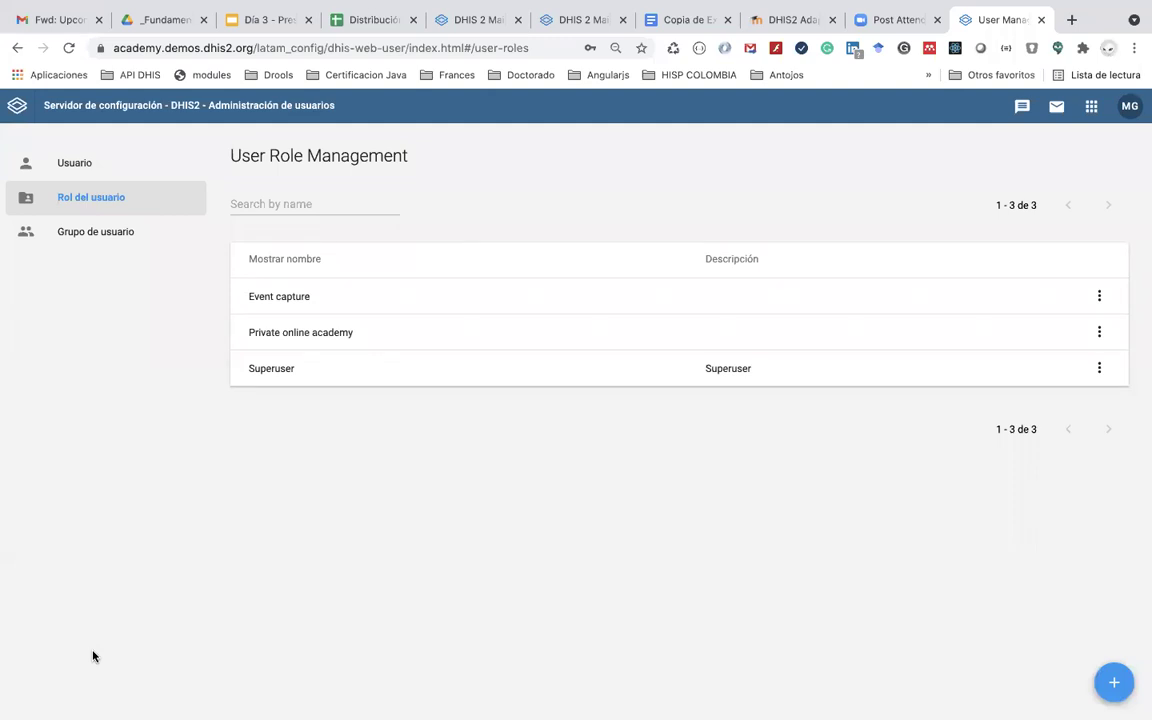
# Step: Log out of DHIS2 from the profile menu and sign back in with 'Iniciar sesión'
pyautogui.click(1129, 110)
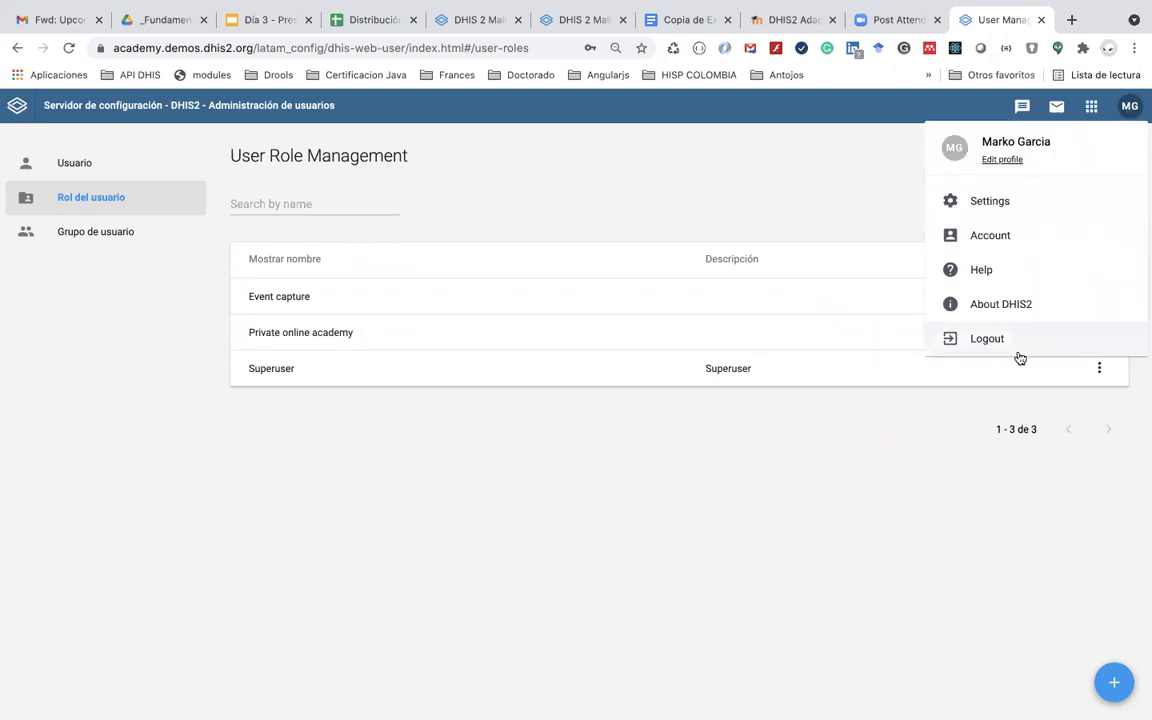
pyautogui.click(987, 339)
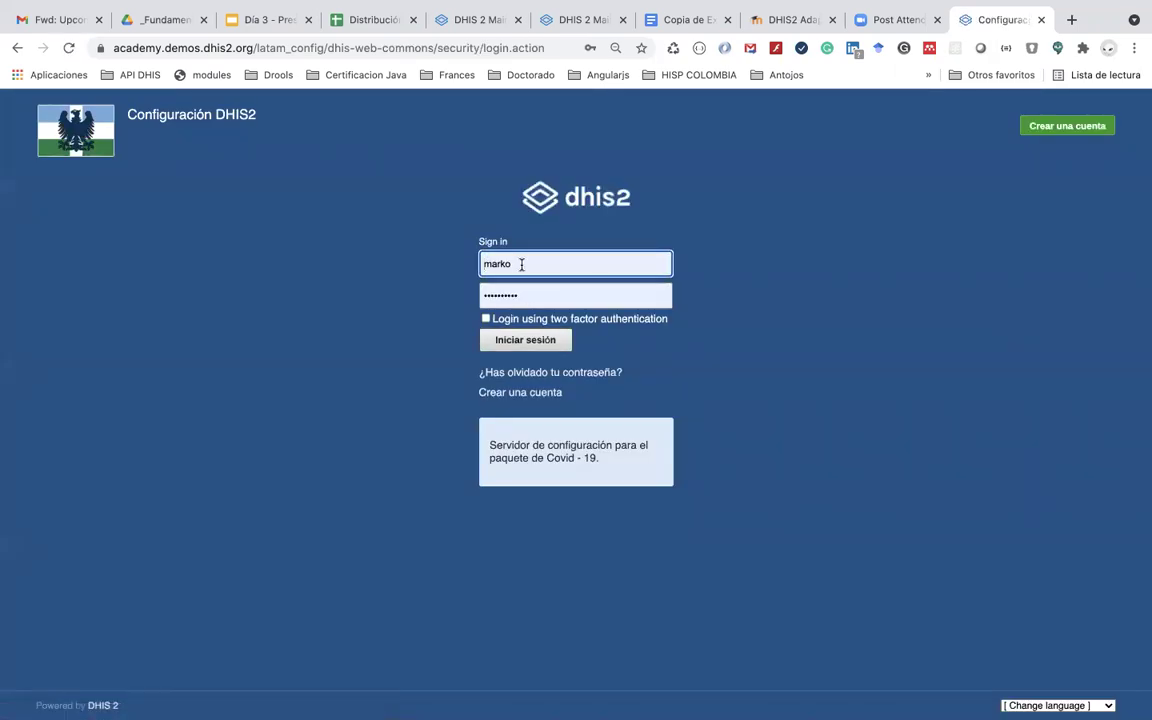
pyautogui.click(520, 266)
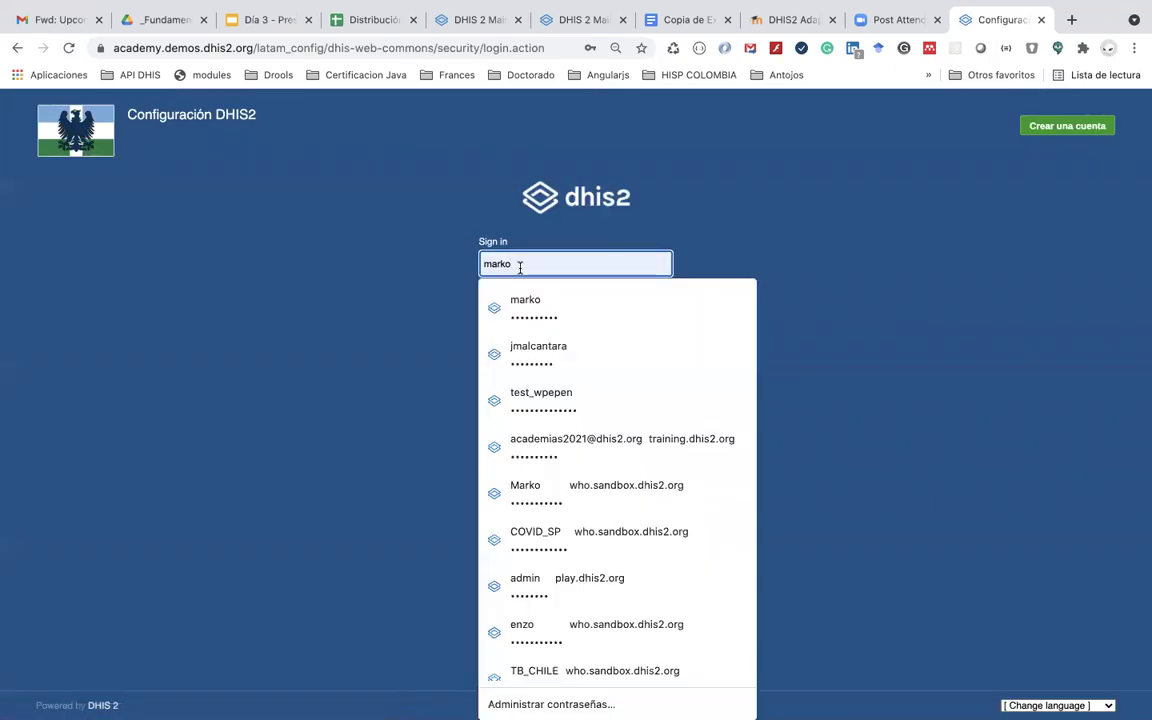
pyautogui.click(411, 303)
pyautogui.click(519, 341)
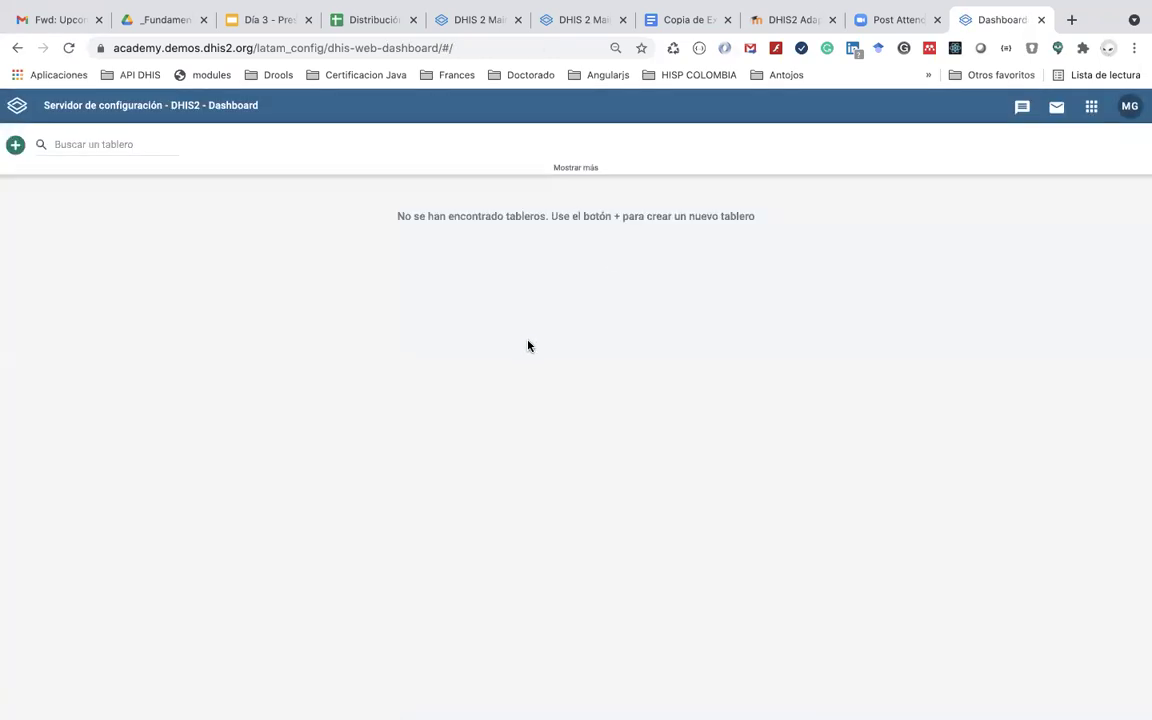
pyautogui.click(701, 22)
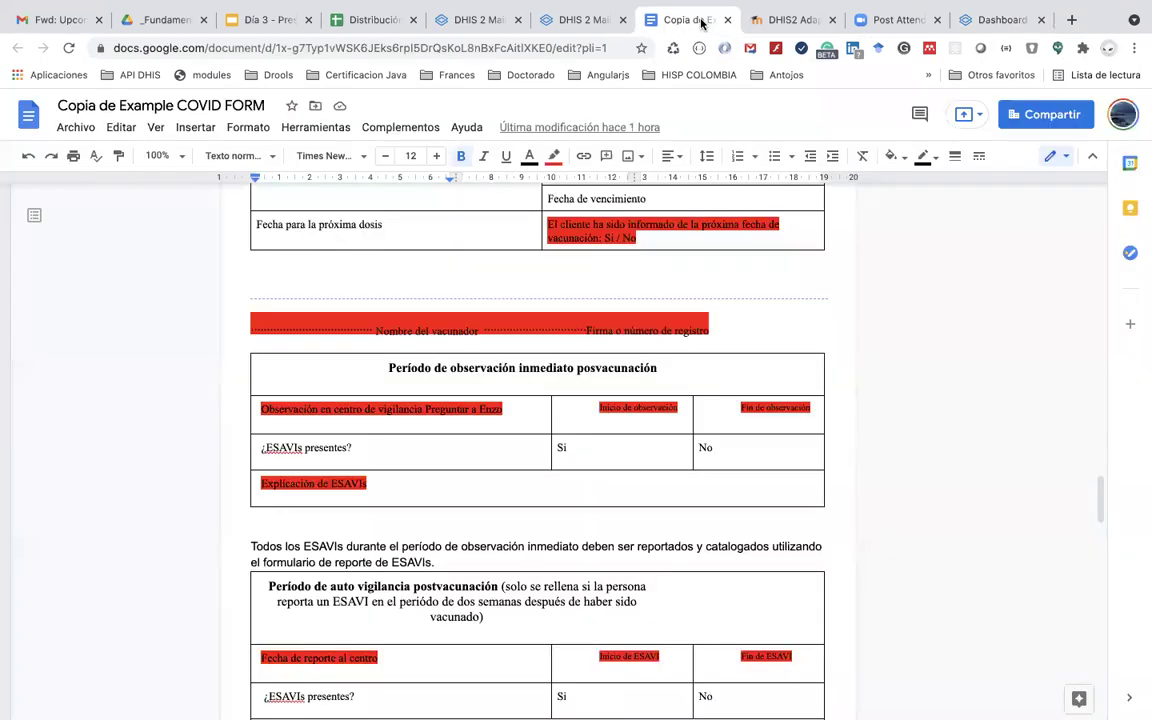
pyautogui.click(987, 24)
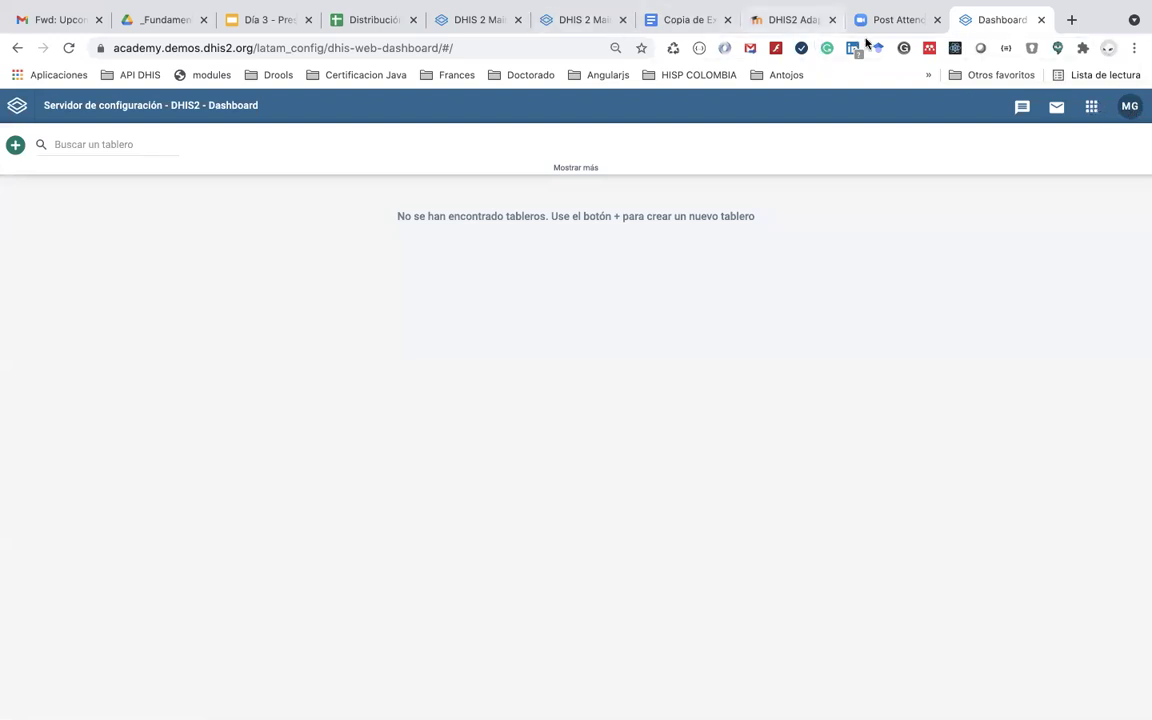
pyautogui.click(565, 20)
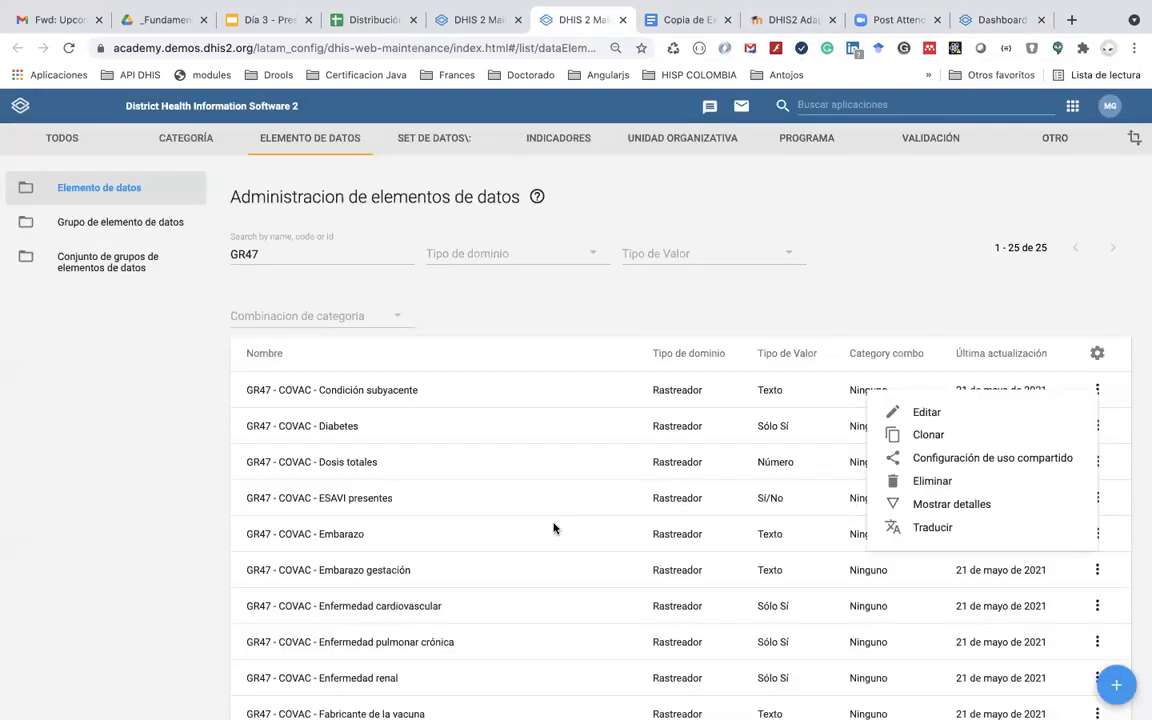
pyautogui.scroll(-4, 553, 528)
pyautogui.scroll(4, 553, 528)
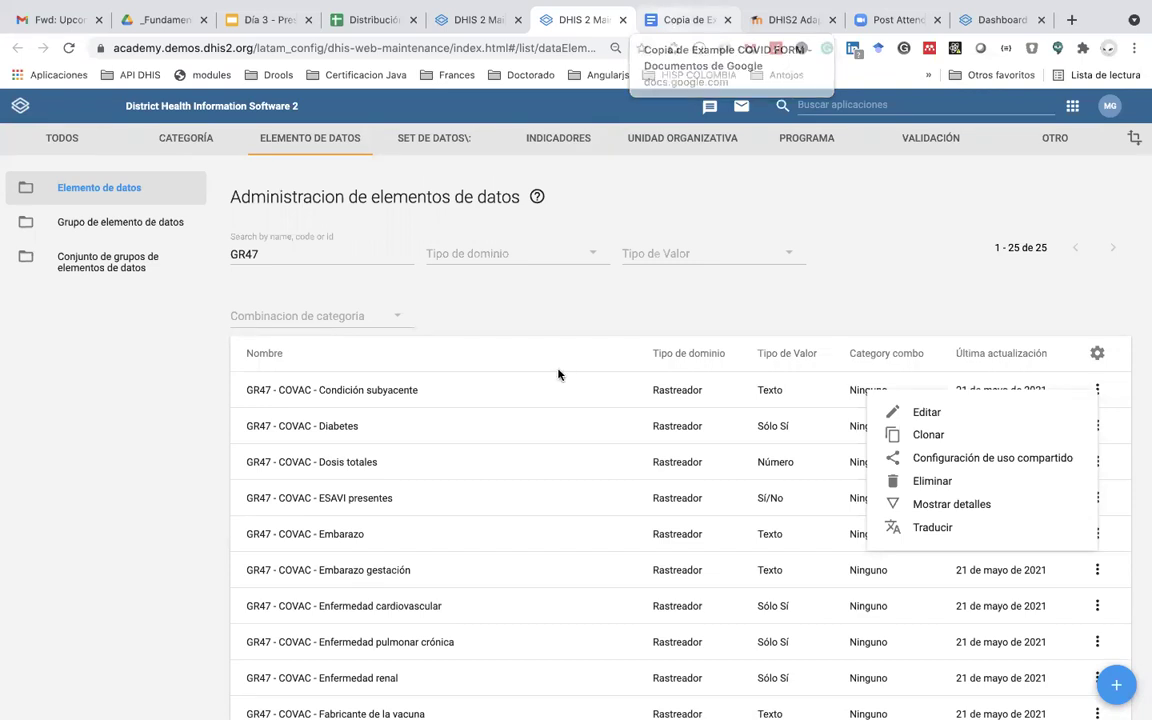
pyautogui.scroll(-5, 532, 485)
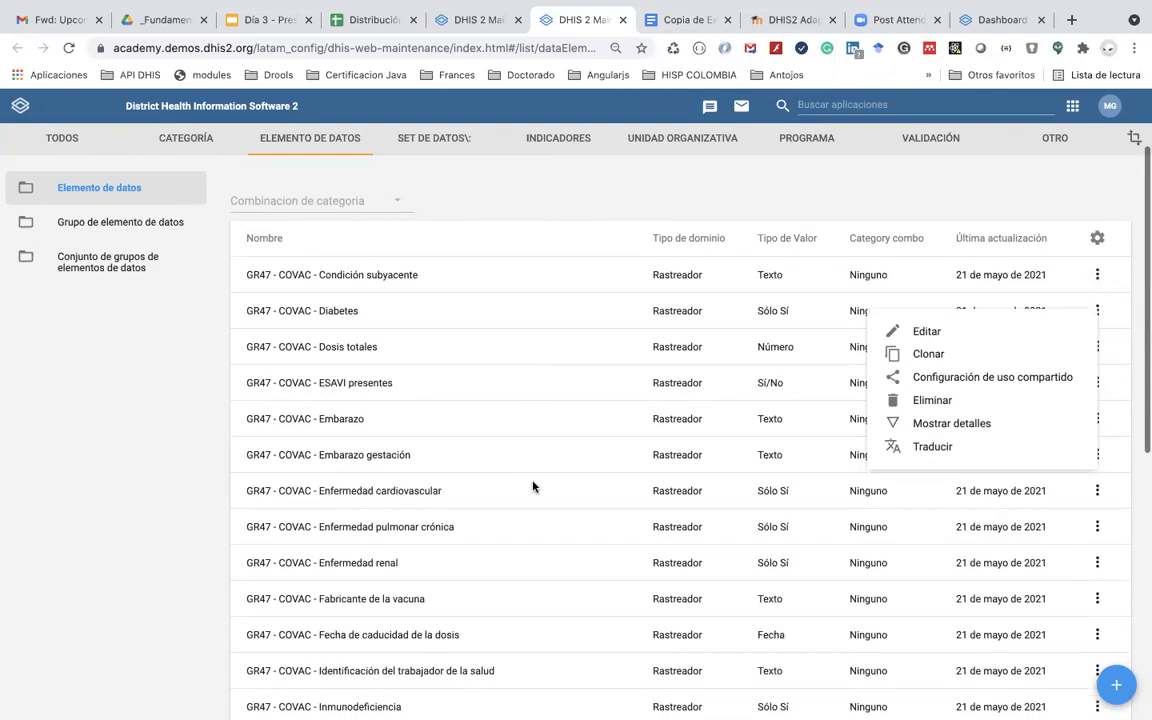
pyautogui.scroll(4, 532, 485)
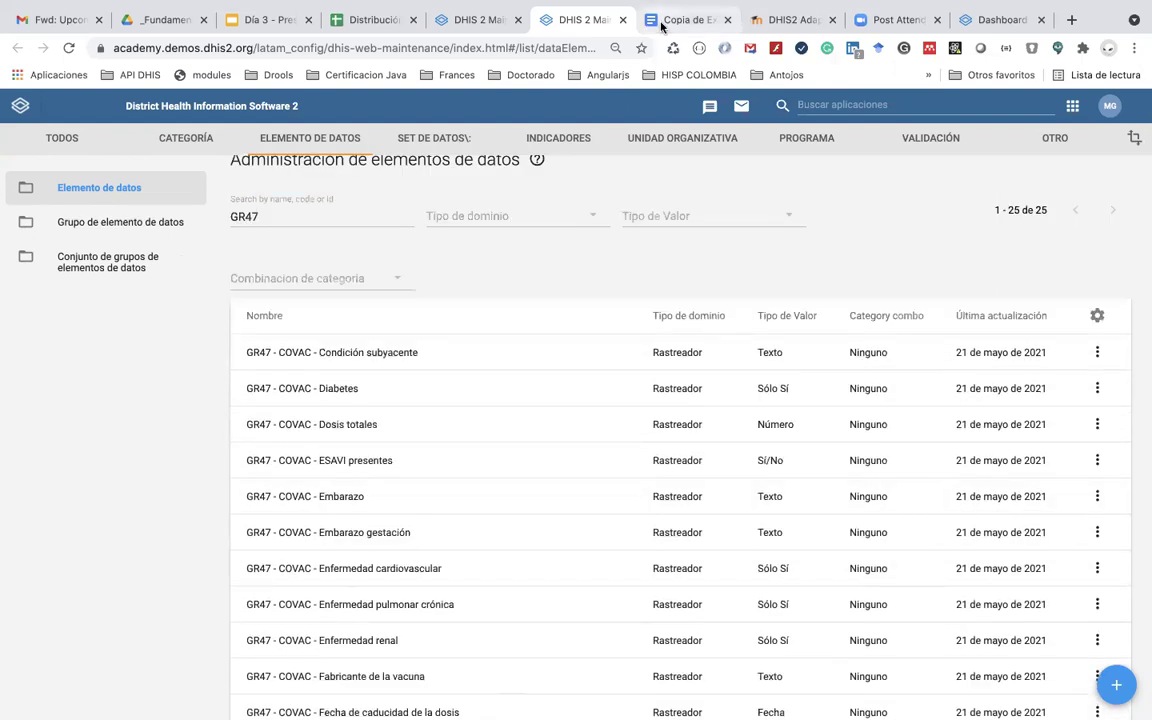
pyautogui.click(655, 20)
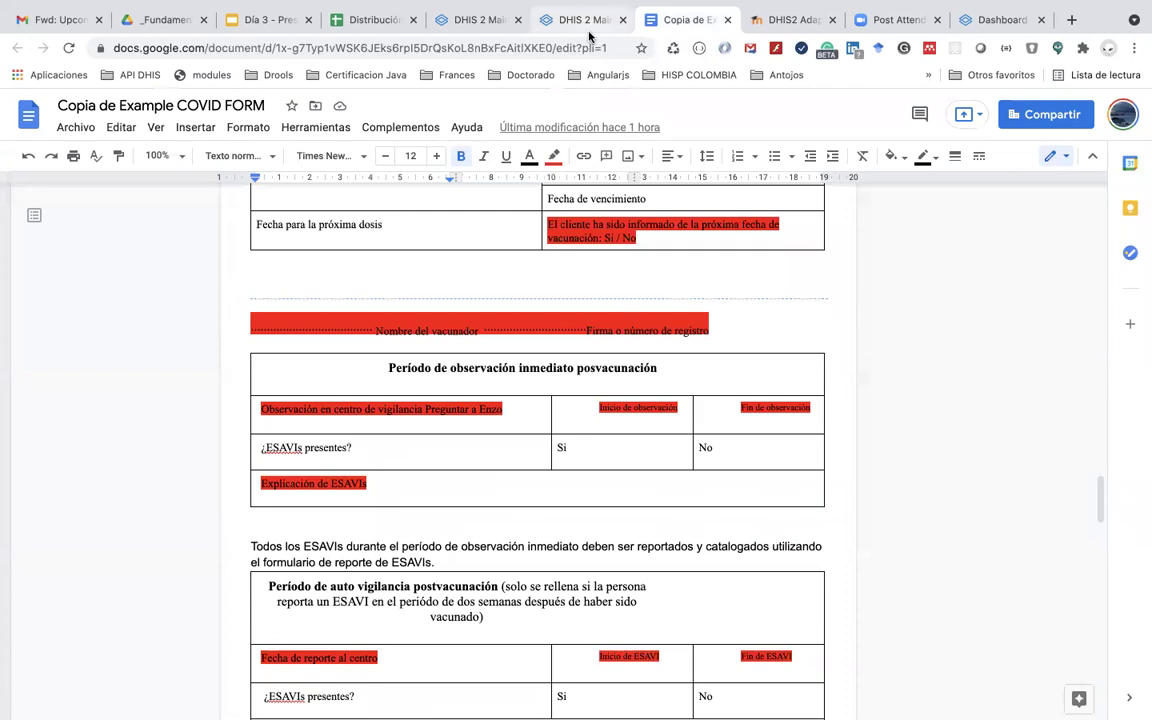
pyautogui.click(984, 22)
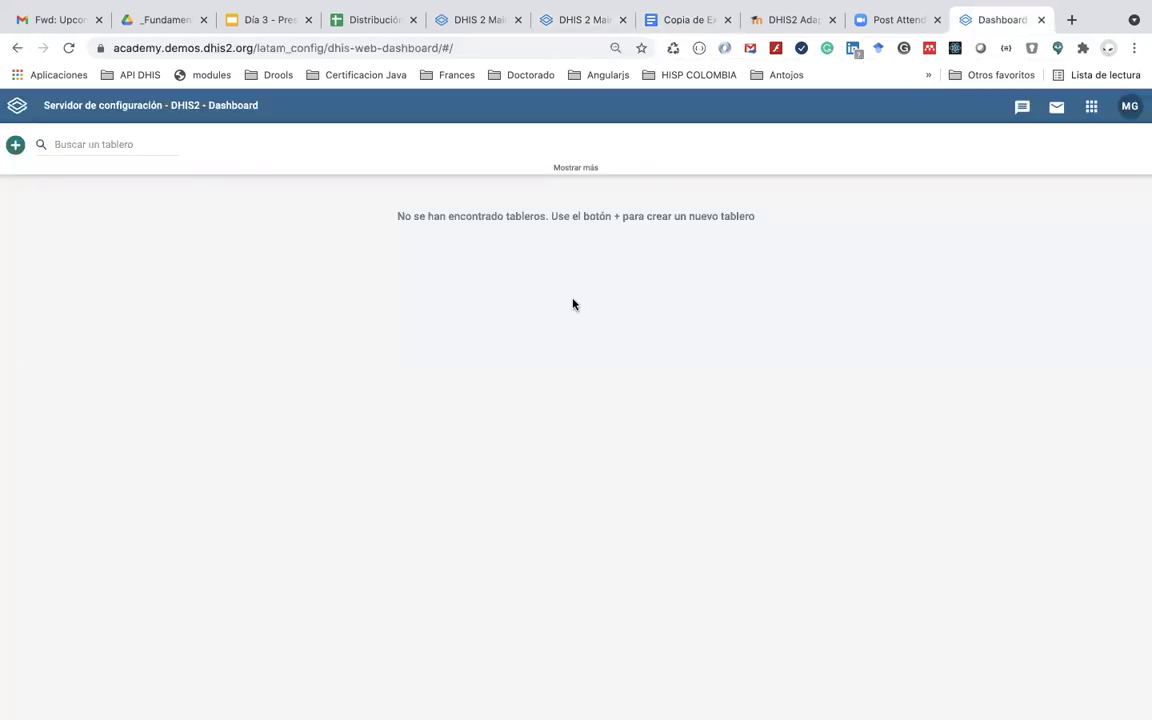
# Step: Launch Mantenimiento from the apps search 'ma' and start a new Elemento de datos
pyautogui.click(1091, 106)
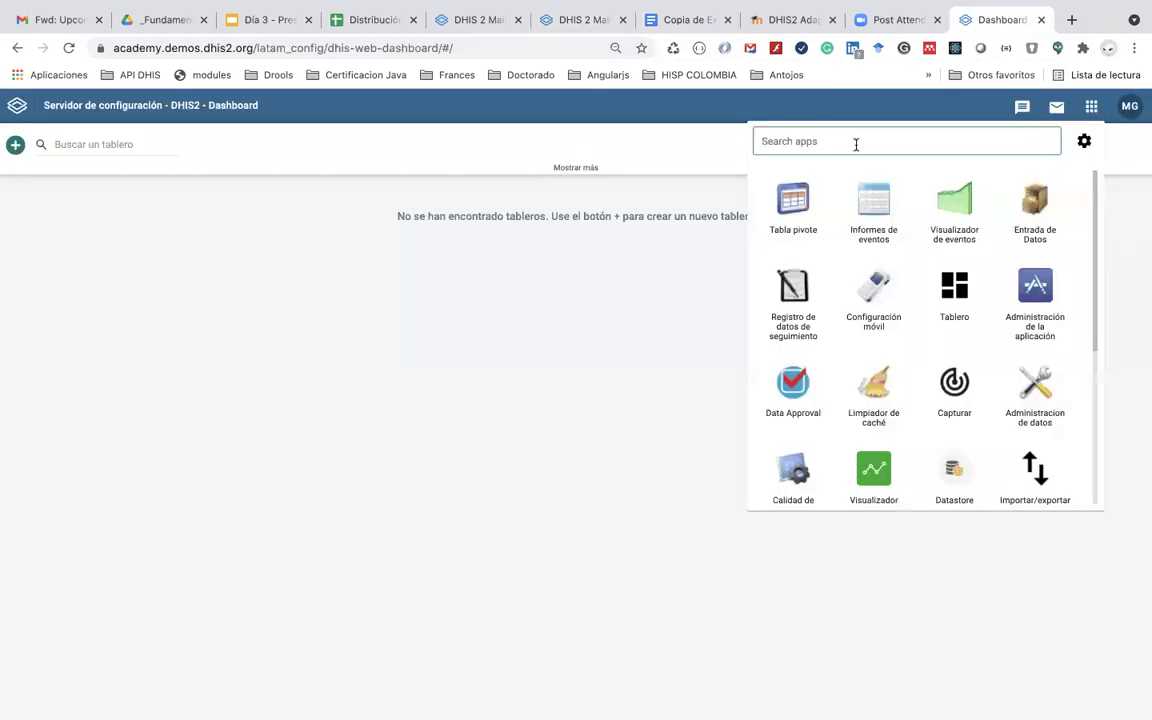
pyautogui.write('ele')
pyautogui.press('BackSpace')
pyautogui.press('BackSpace')
pyautogui.press('BackSpace')
pyautogui.write('man')
pyautogui.press('BackSpace')
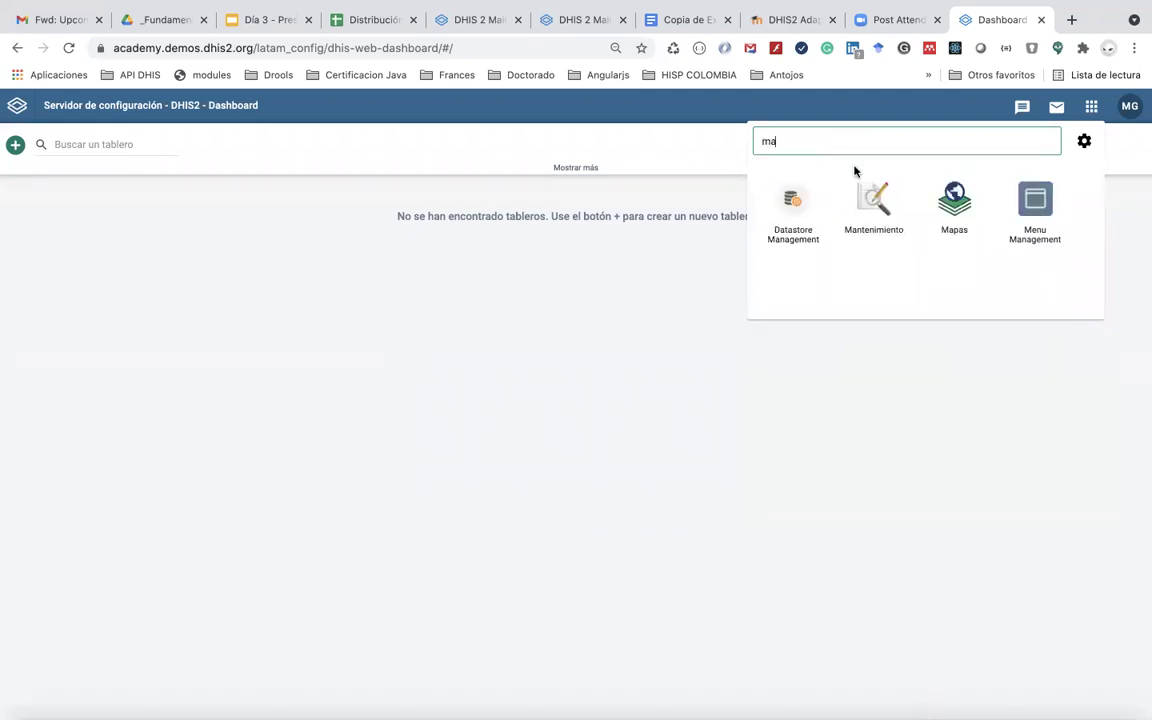
pyautogui.click(866, 221)
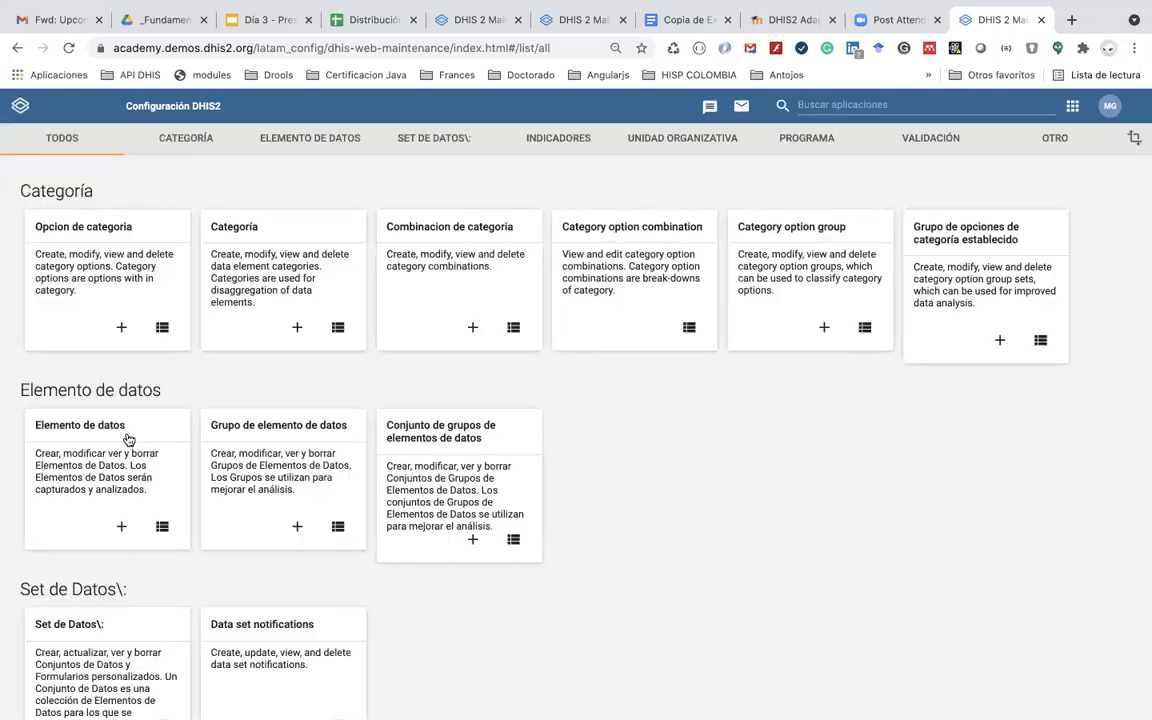
pyautogui.click(108, 428)
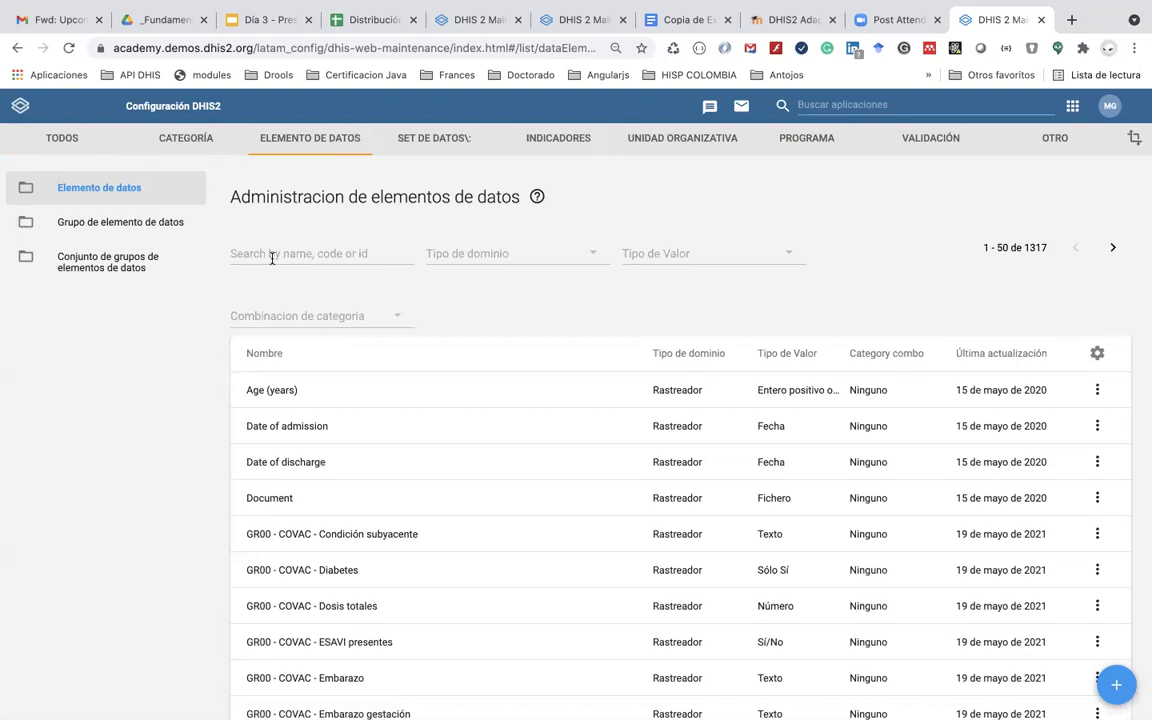
pyautogui.click(1116, 685)
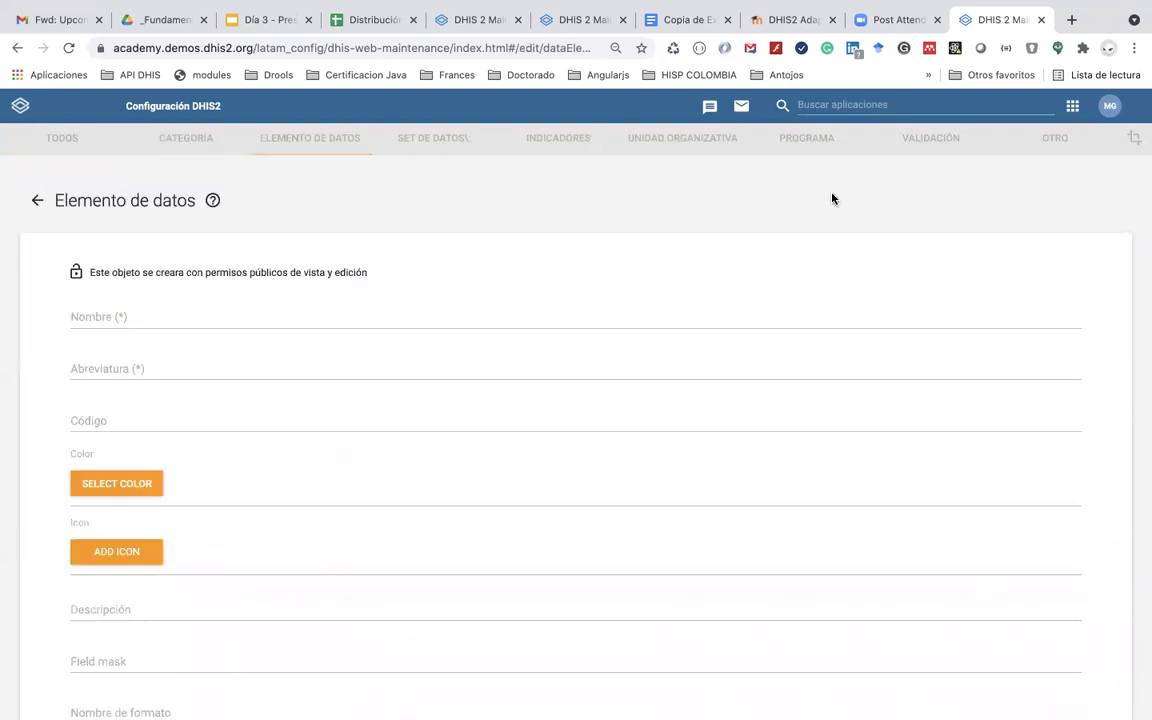
# Step: Name the new data element 'GR47 - COVAC - Explicación de ESAVI'
pyautogui.click(687, 19)
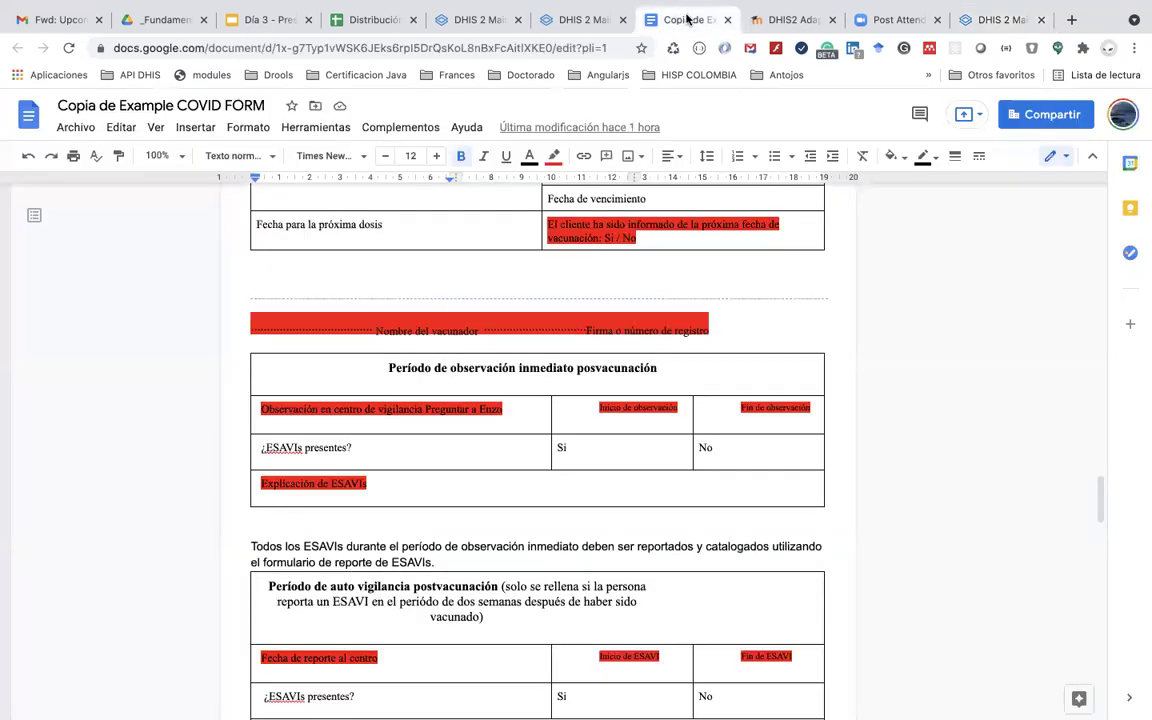
pyautogui.click(962, 22)
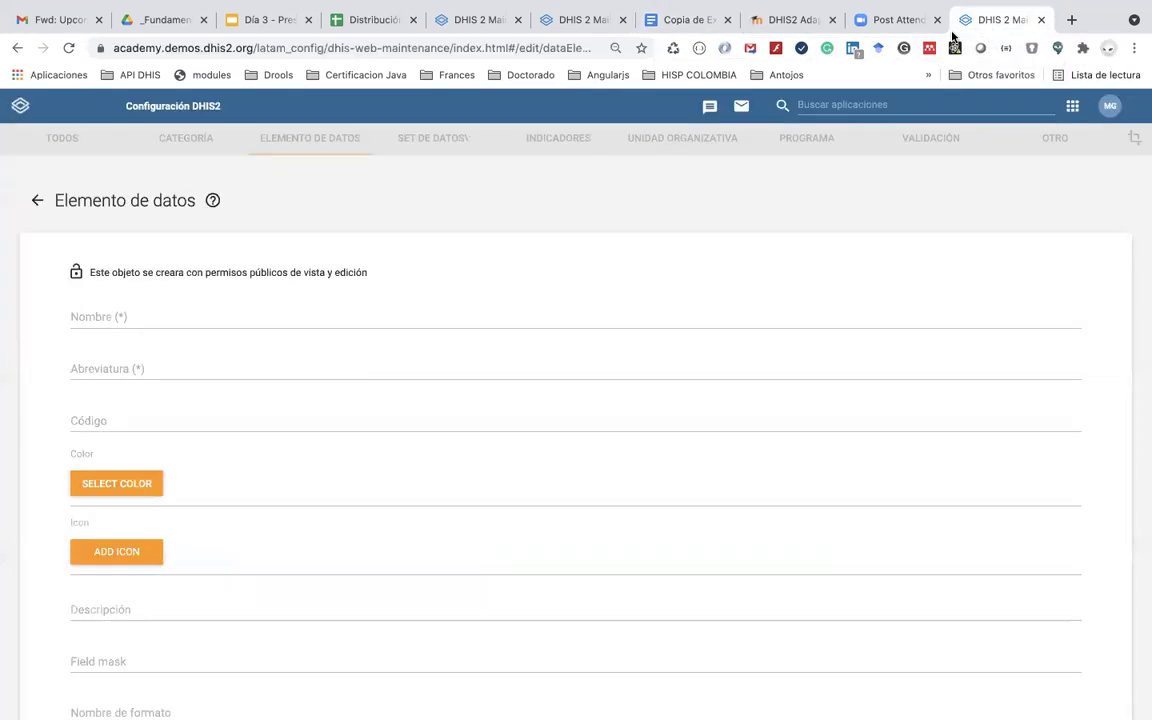
pyautogui.click(212, 311)
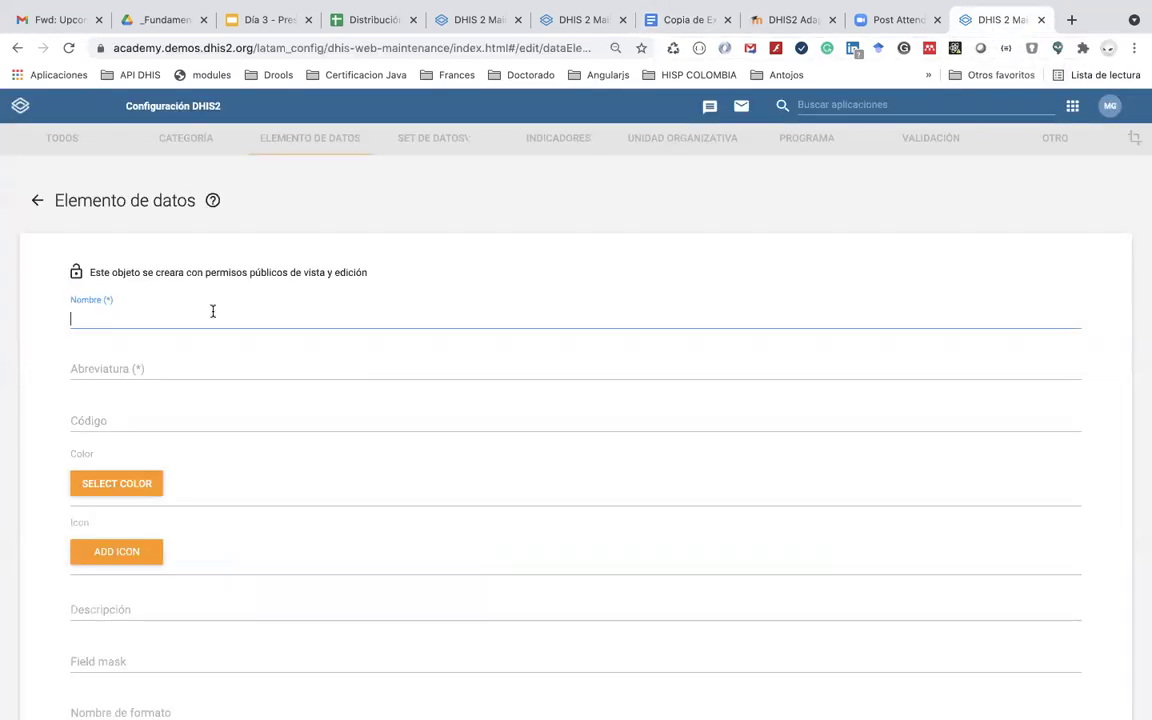
pyautogui.write('GR47 - COVAC - ES')
pyautogui.press('BackSpace')
pyautogui.write('xplicación de la')
pyautogui.press('BackSpace')
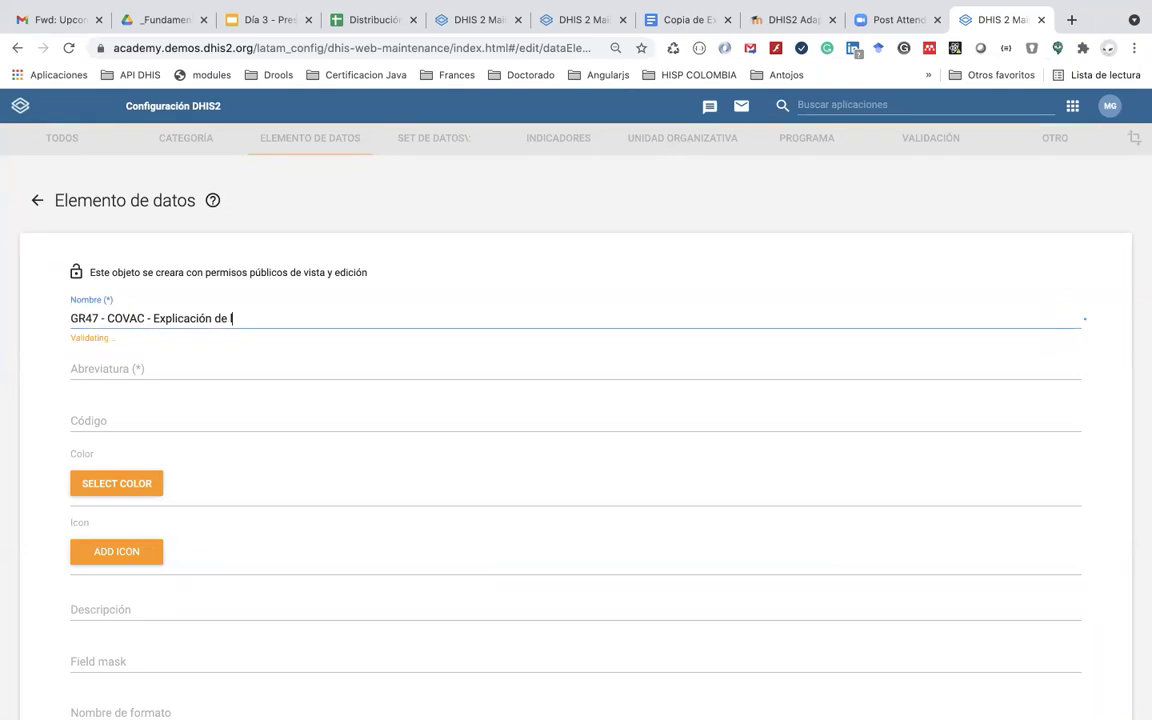
pyautogui.press('BackSpace')
pyautogui.write('ESAVI')
# Step: Copy the name into Abreviatura and trim it to 'GR47 - Explicación de ESAVI'
pyautogui.tripleClick(278, 316)
pyautogui.hotkey('ctrl', 'c')
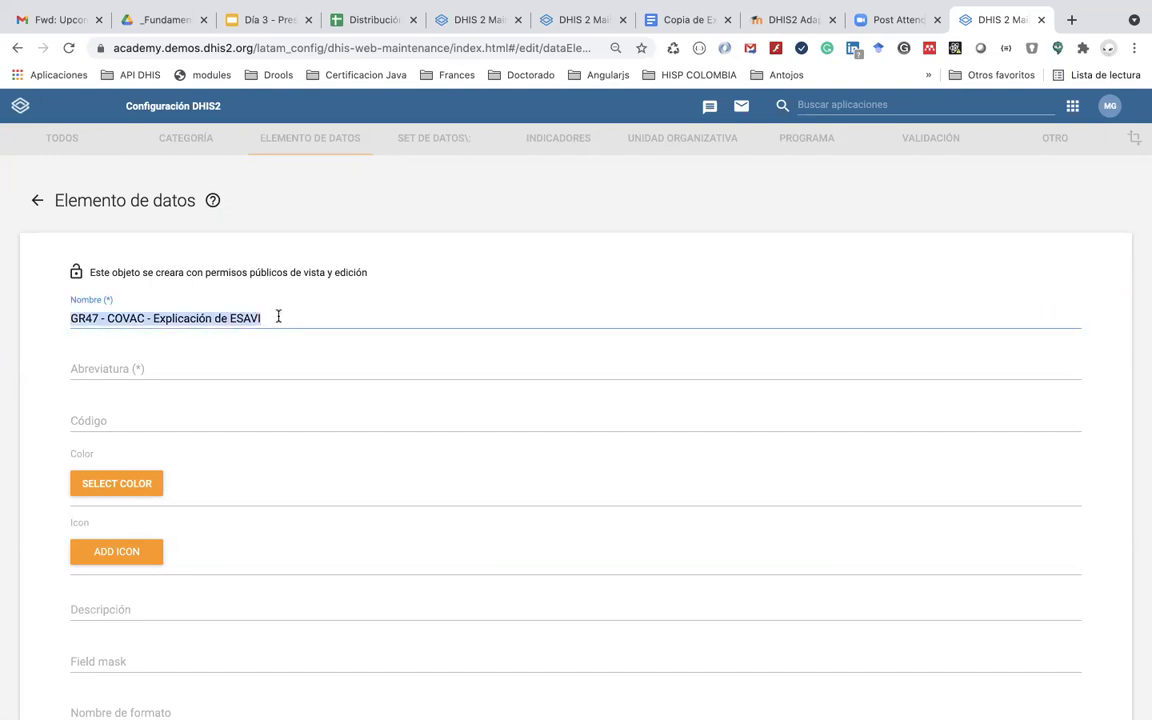
pyautogui.click(213, 373)
pyautogui.hotkey('ctrl', 'v')
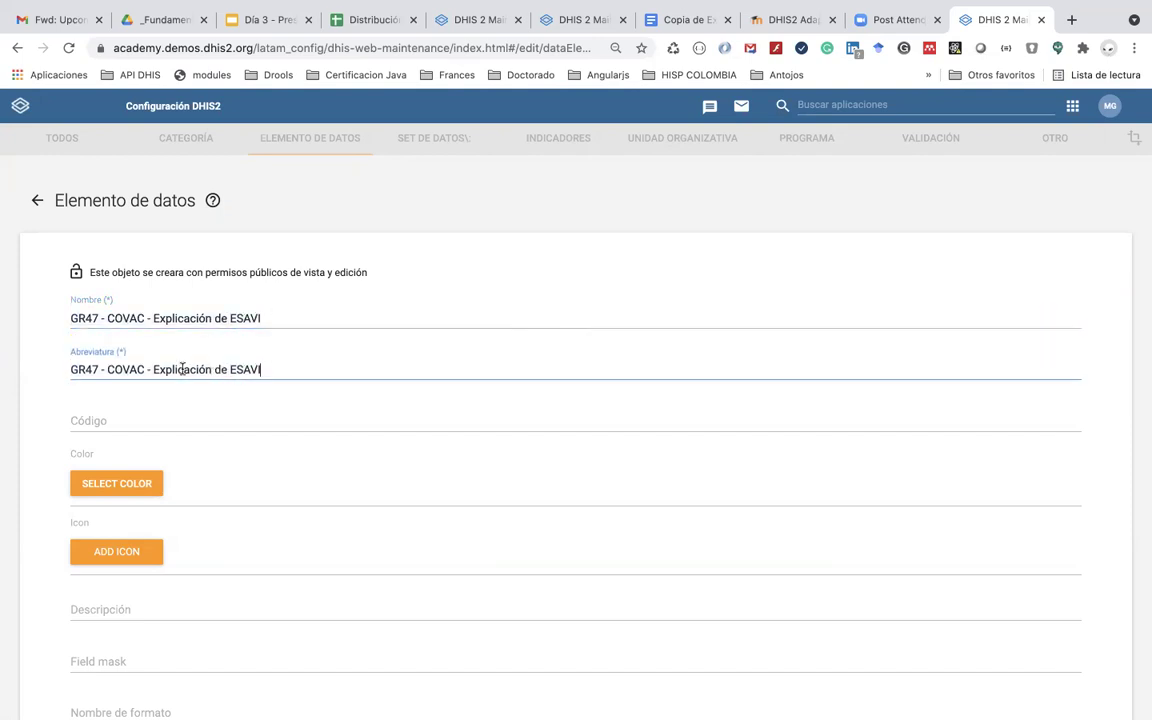
pyautogui.moveTo(153, 367); pyautogui.dragTo(113, 367)
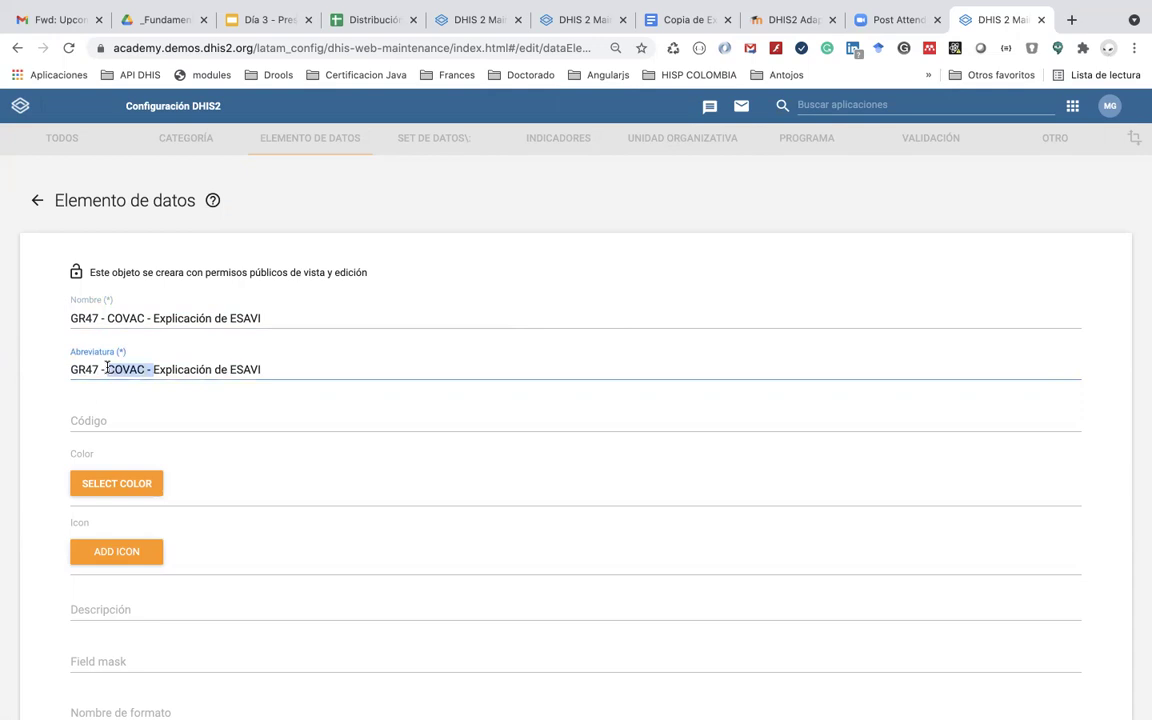
pyautogui.press('BackSpace')
pyautogui.scroll(-4, 134, 480)
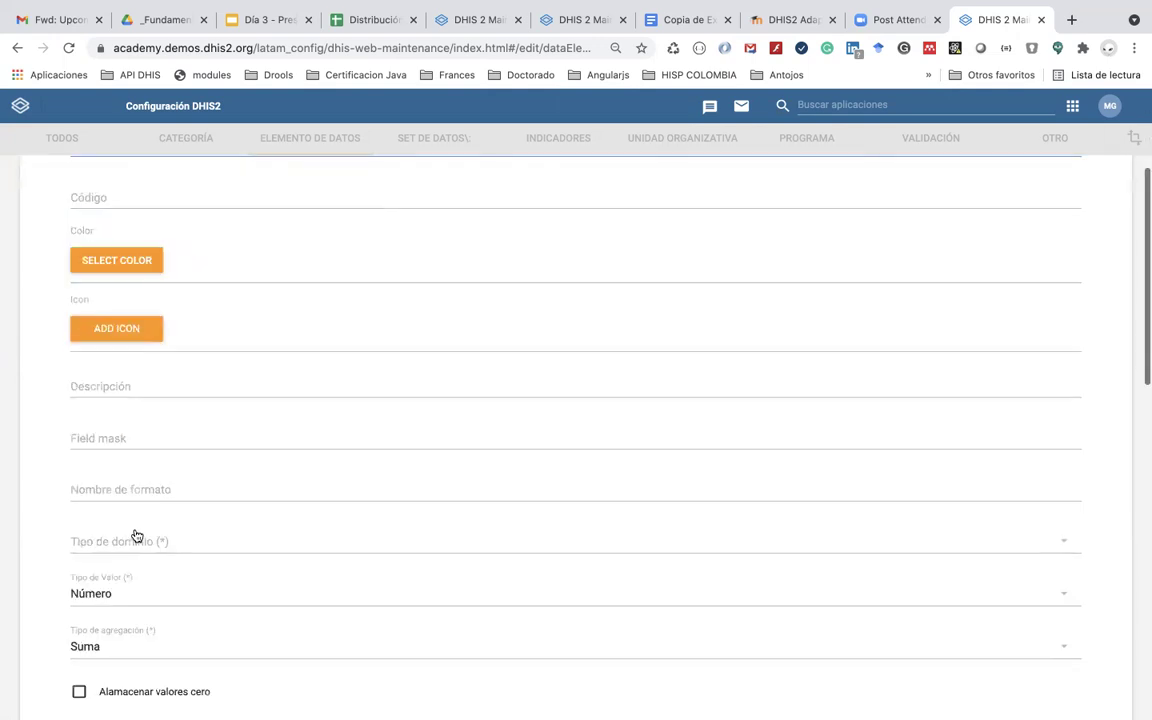
# Step: Paste the name into Nombre de formato and trim it to 'Explicación de ESAVI'
pyautogui.click(143, 489)
pyautogui.hotkey('ctrl', 'v')
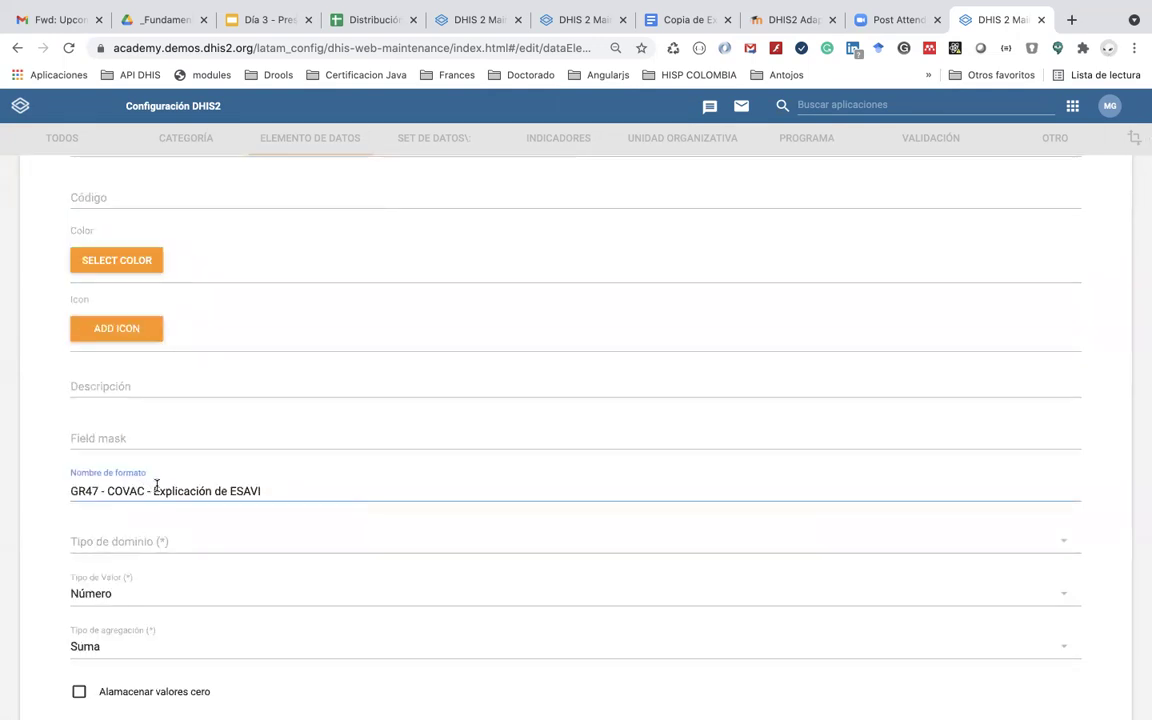
pyautogui.click(153, 490)
pyautogui.hotkey('shift', 'End')
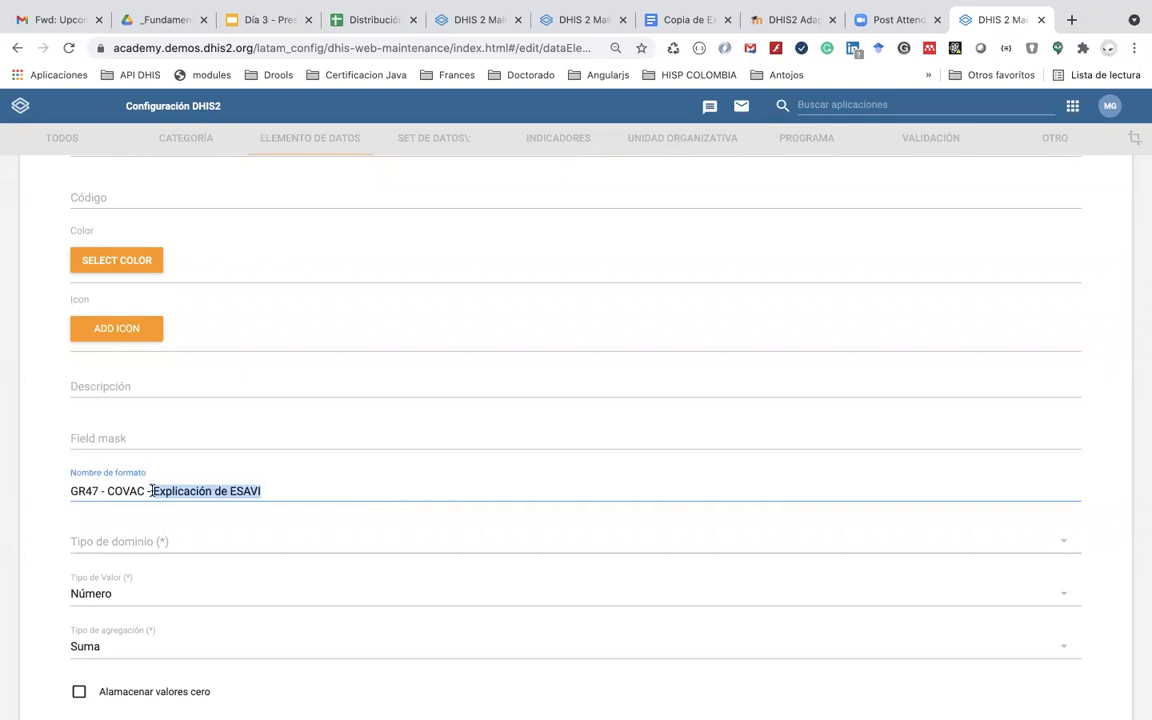
pyautogui.click(154, 490)
pyautogui.moveTo(150, 490); pyautogui.dragTo(20, 485)
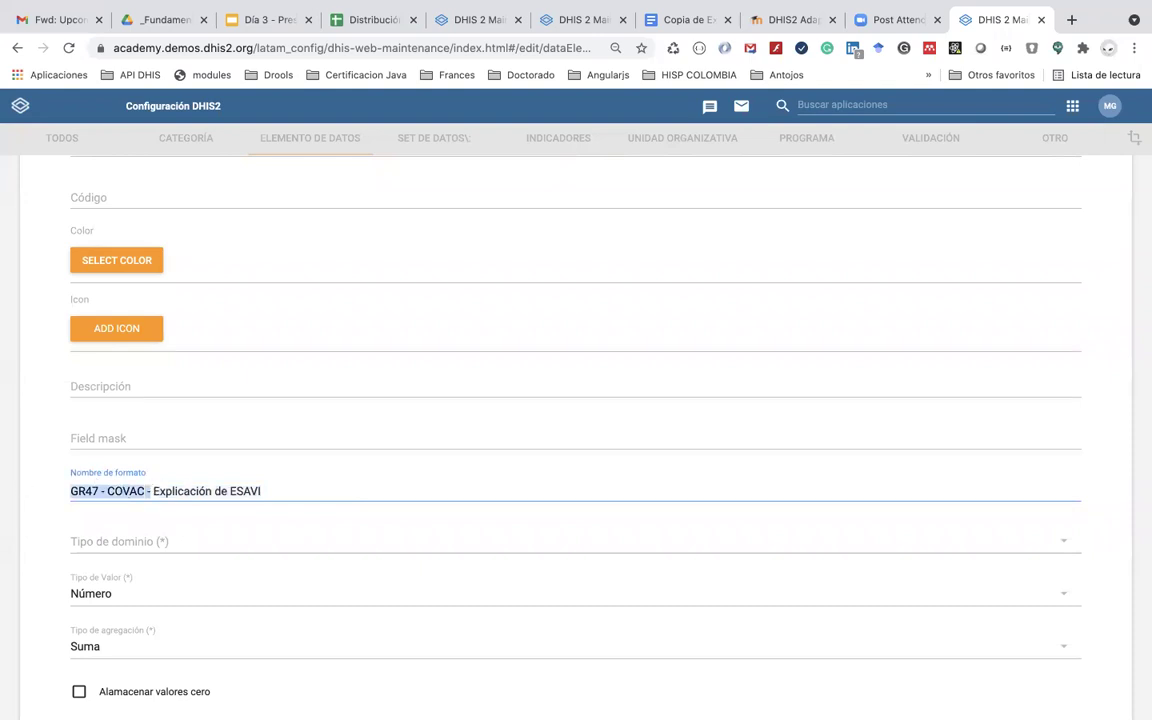
pyautogui.press('BackSpace')
pyautogui.press('Delete')
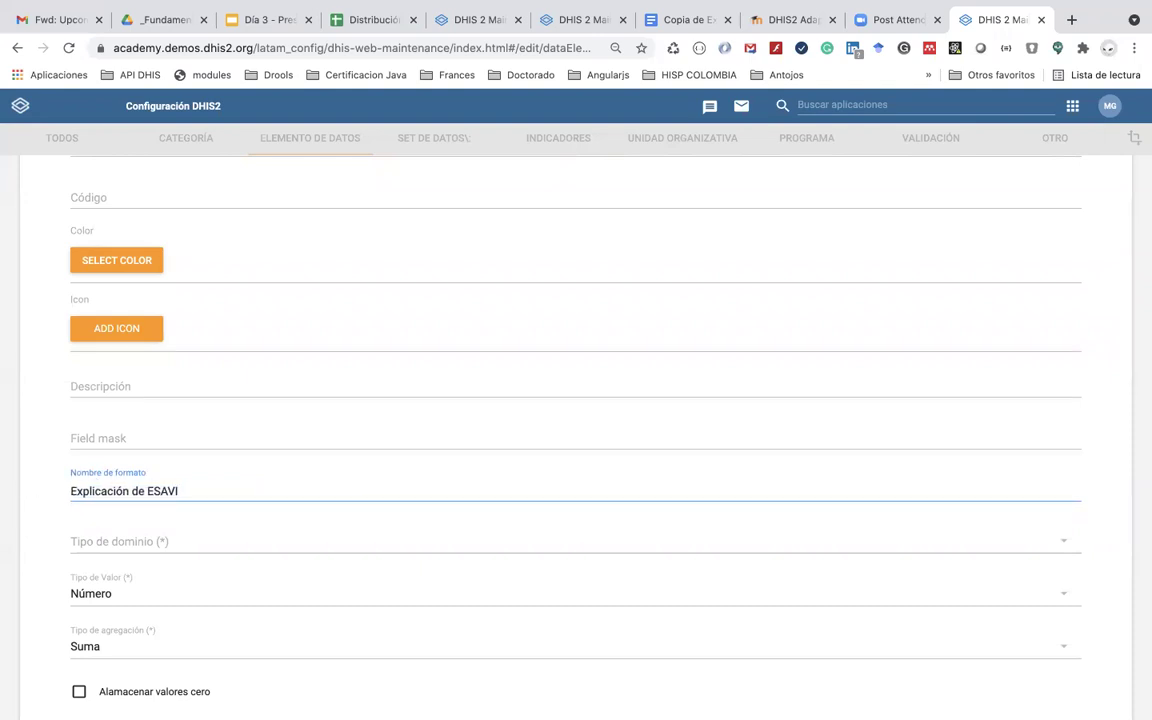
pyautogui.click(109, 543)
# Step: Set Tipo de dominio to Rastreador and Tipo de Valor to Testo largo
pyautogui.click(126, 562)
pyautogui.scroll(-2, 114, 495)
pyautogui.click(112, 479)
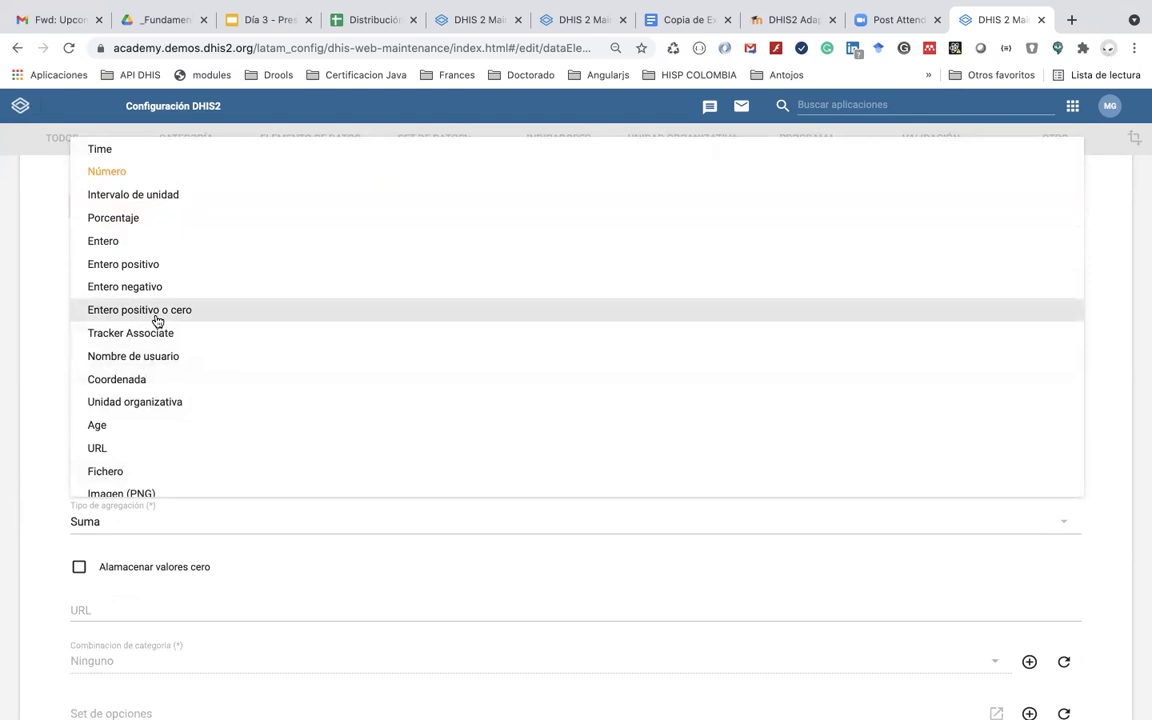
pyautogui.scroll(3, 157, 321)
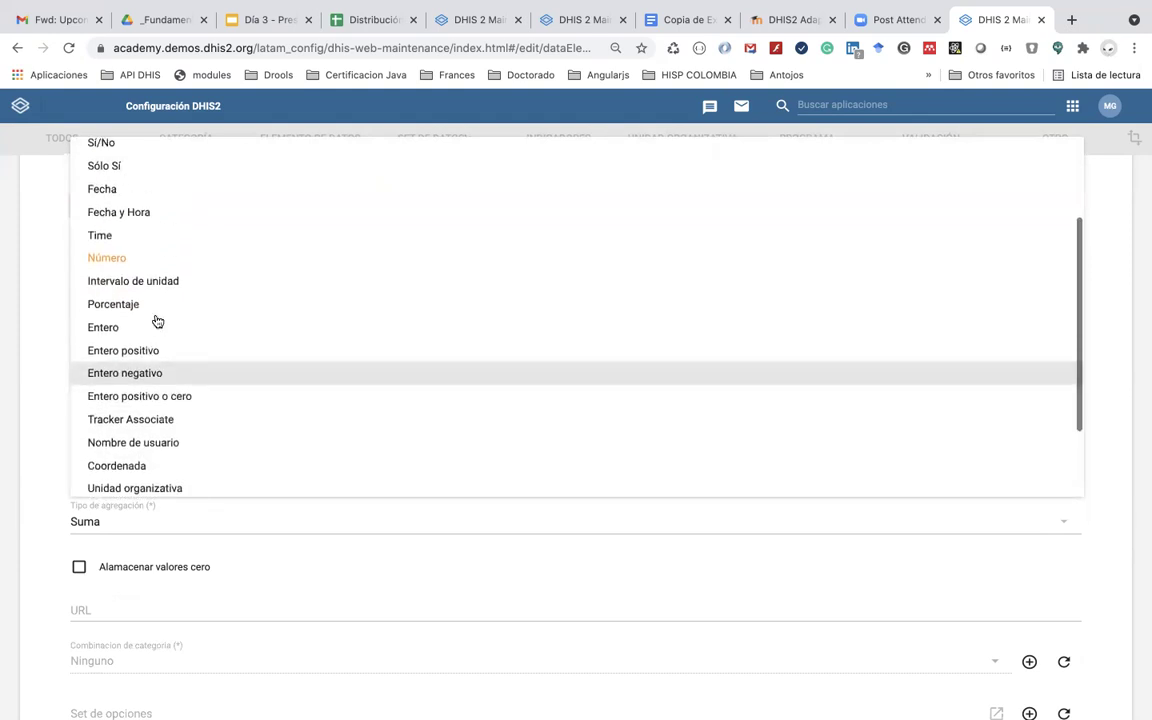
pyautogui.scroll(5, 157, 321)
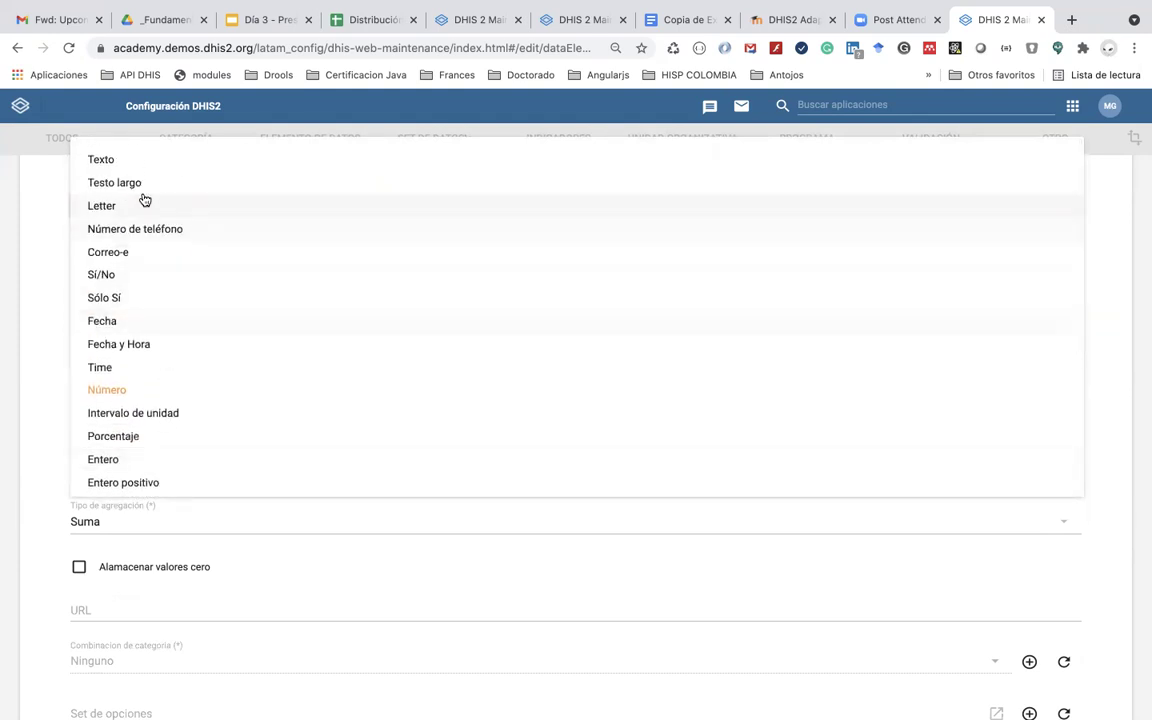
pyautogui.click(144, 192)
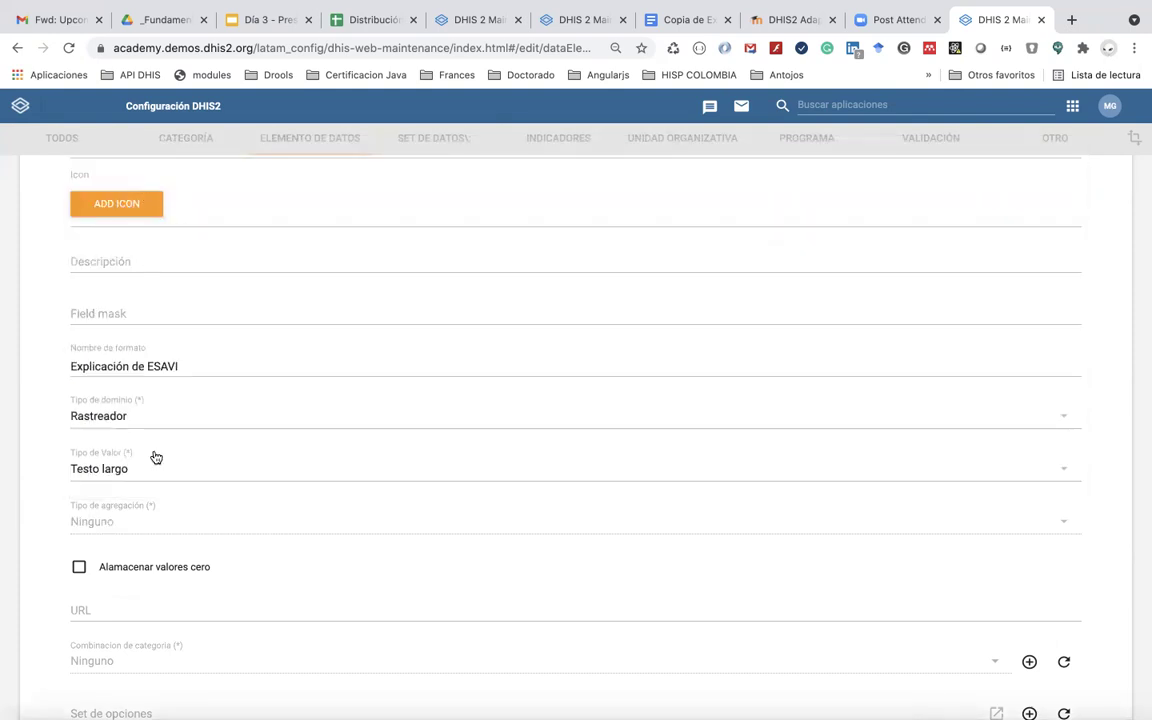
# Step: Save the data element and go to the Programa section
pyautogui.scroll(-5, 172, 522)
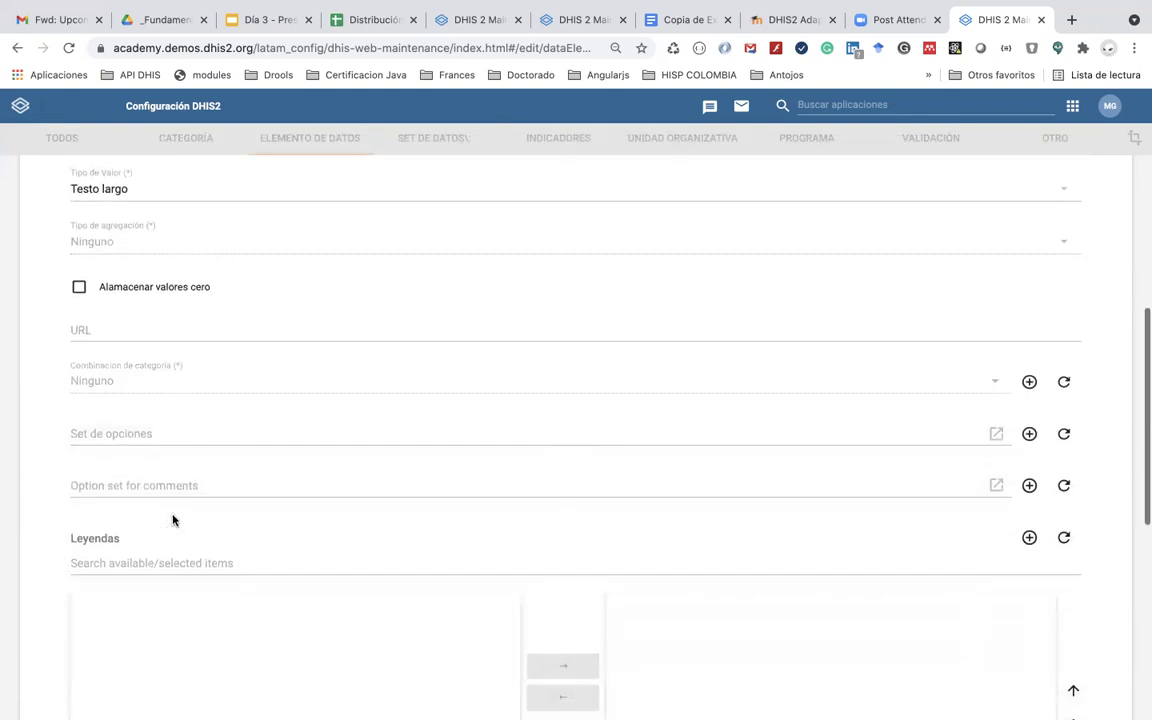
pyautogui.scroll(-10, 172, 520)
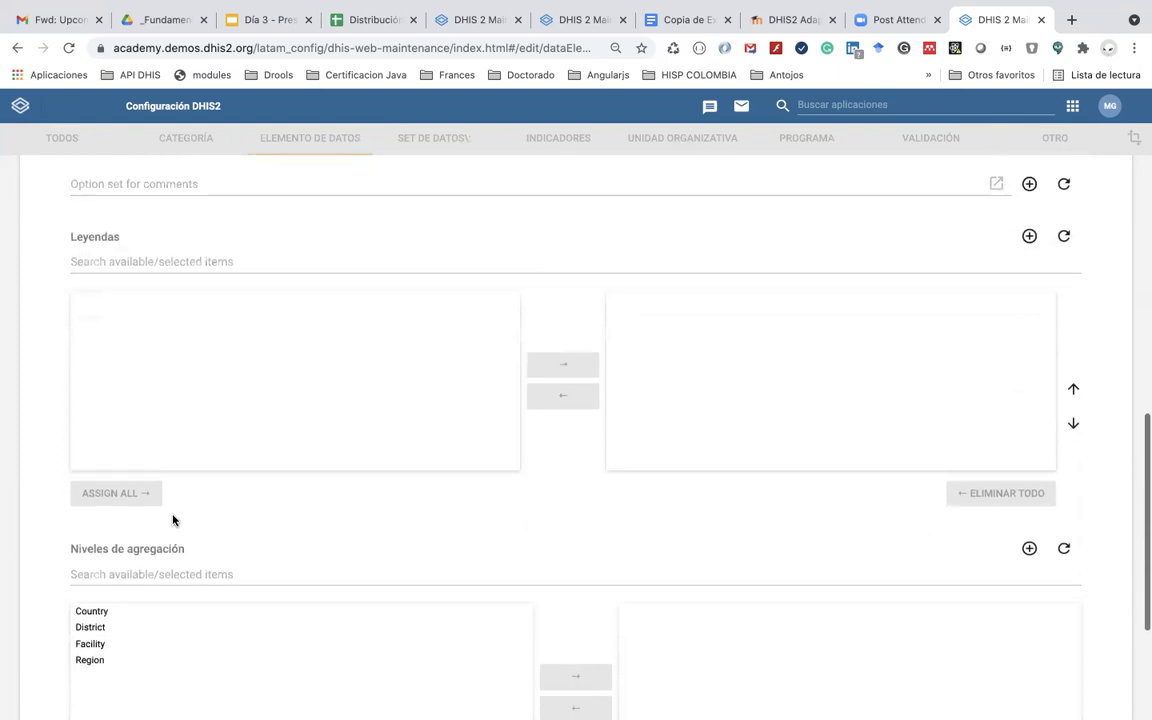
pyautogui.click(143, 612)
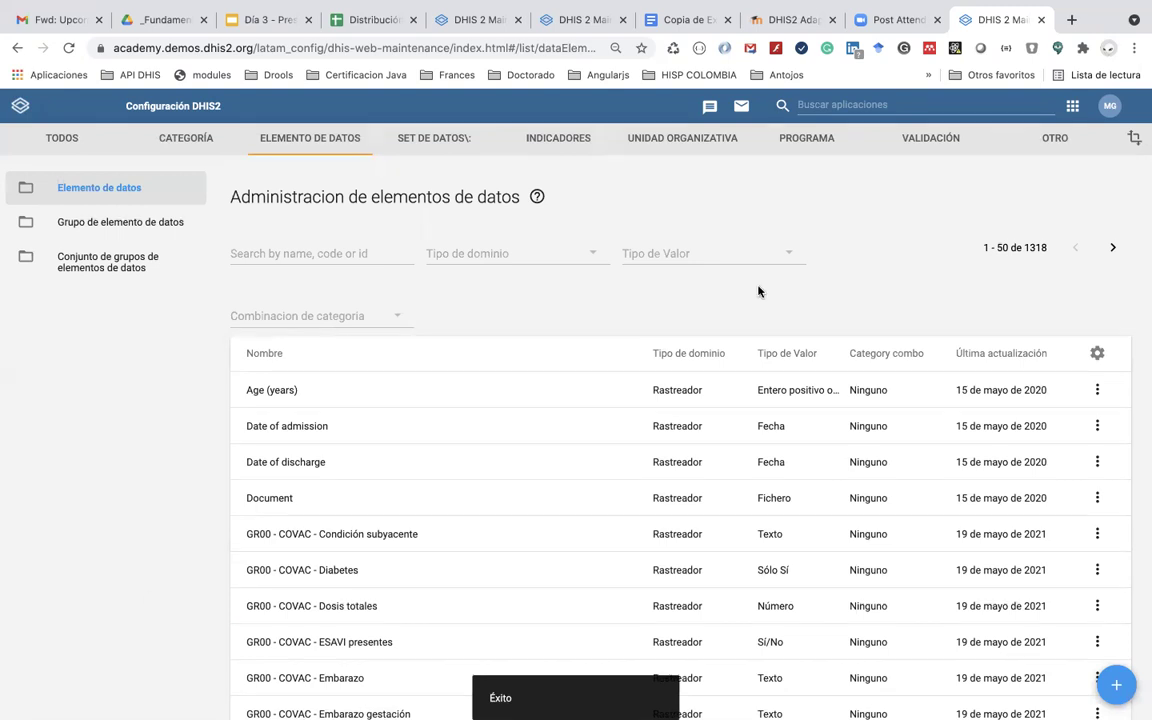
pyautogui.click(792, 147)
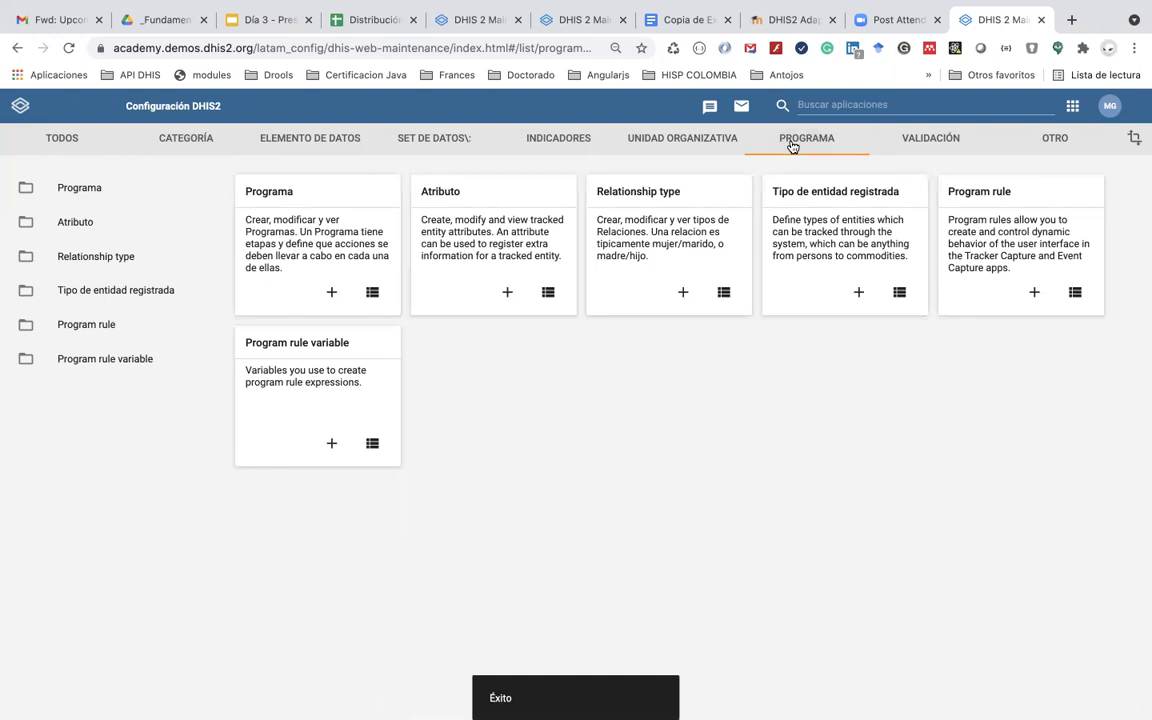
# Step: Search the program list and open the GR47 COVAC vaccination program
pyautogui.click(249, 189)
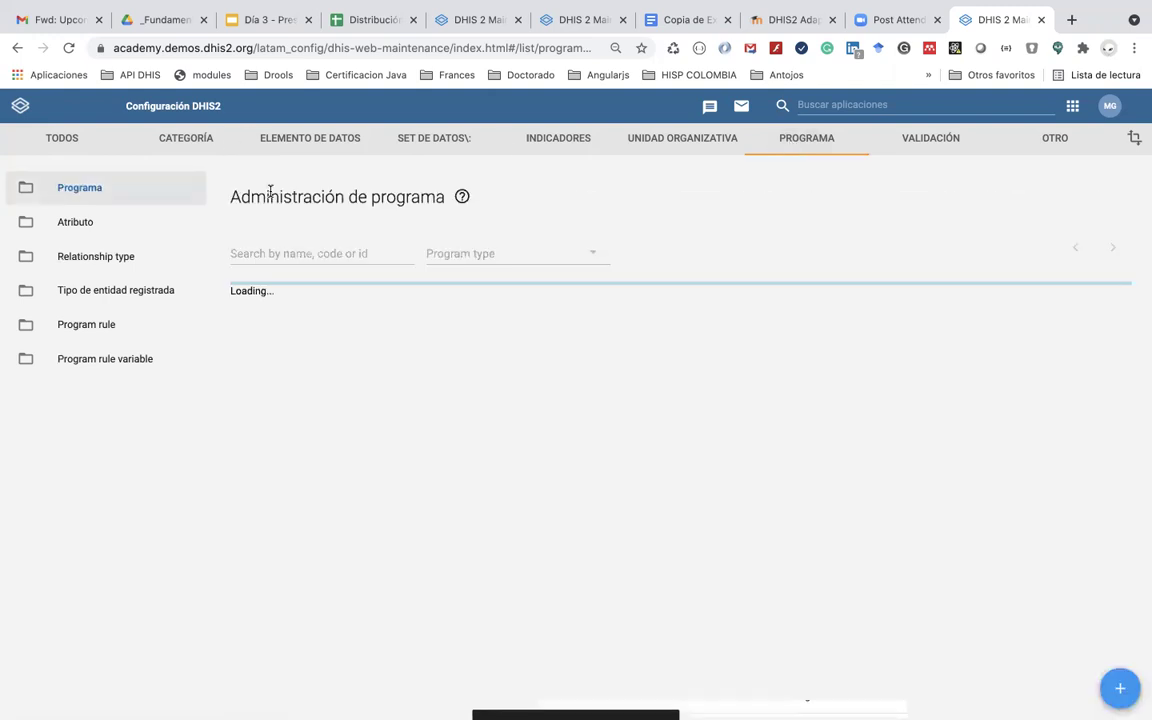
pyautogui.click(287, 256)
pyautogui.write('GRS')
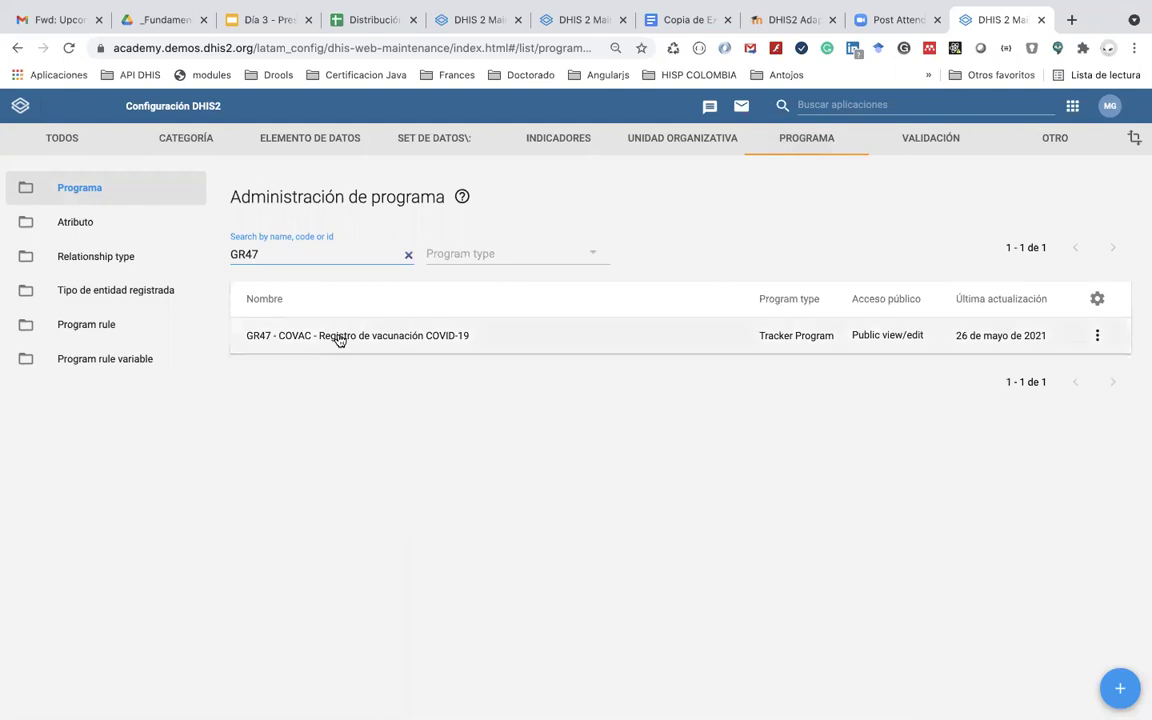
pyautogui.click(339, 336)
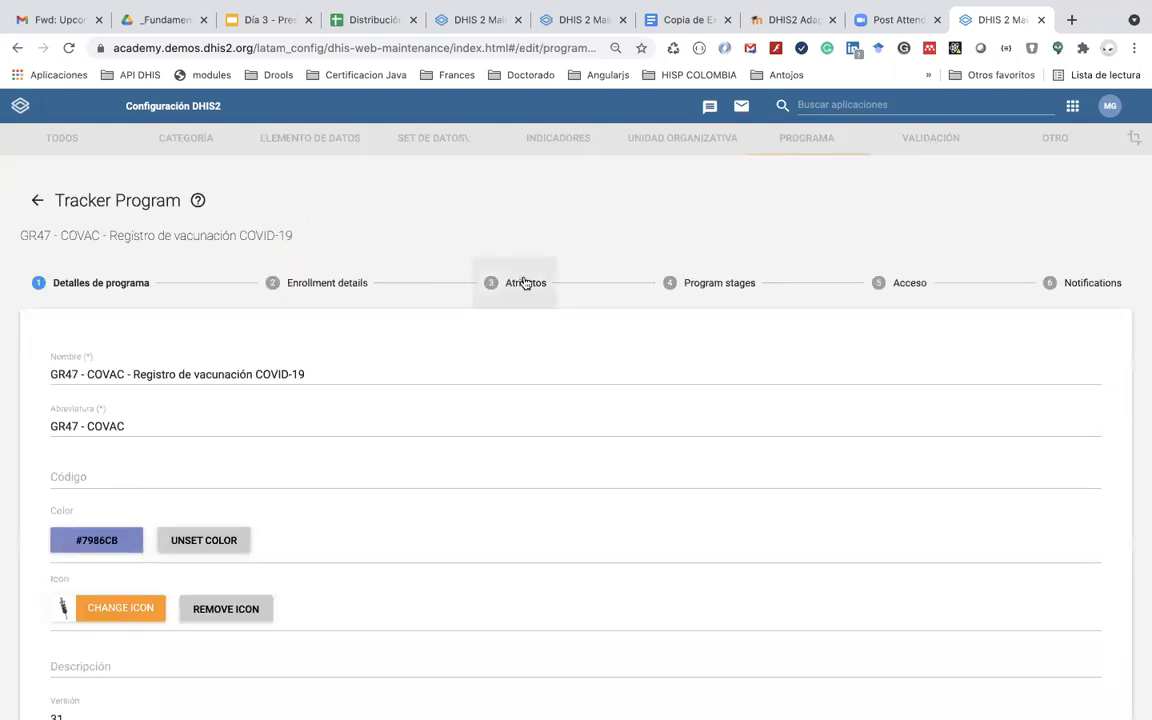
# Step: Open the GR47 - Vacunación stage and filter its available data elements by 'GR47'
pyautogui.click(524, 283)
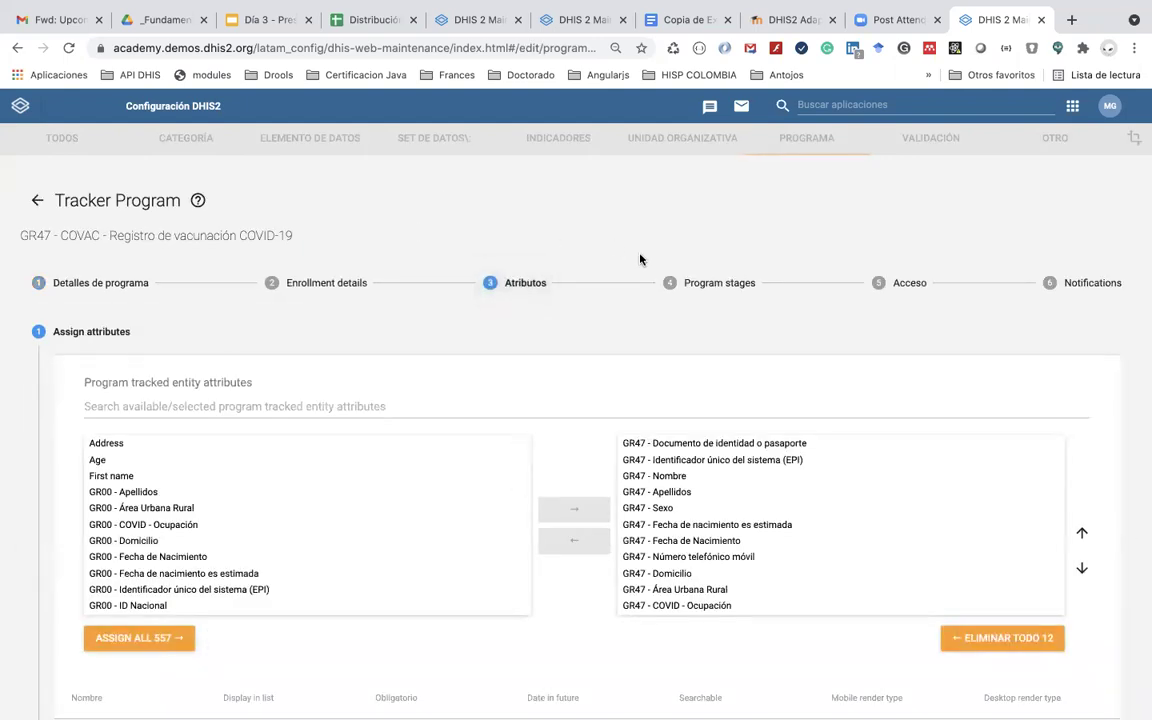
pyautogui.click(690, 282)
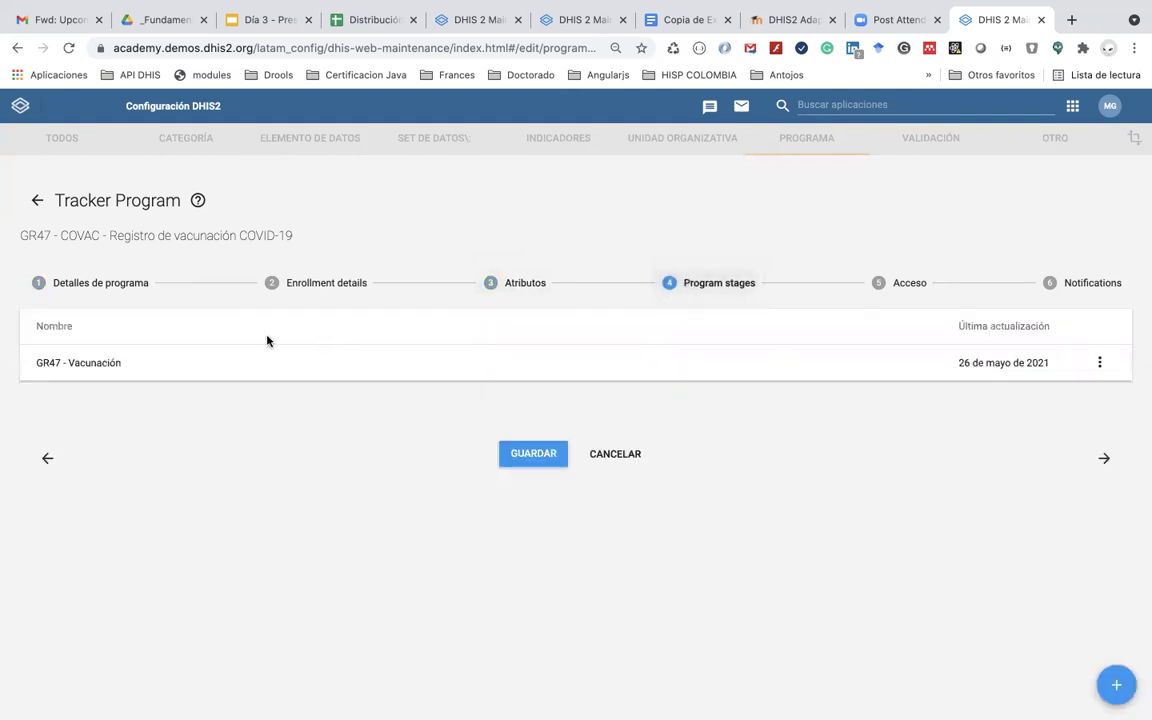
pyautogui.click(152, 368)
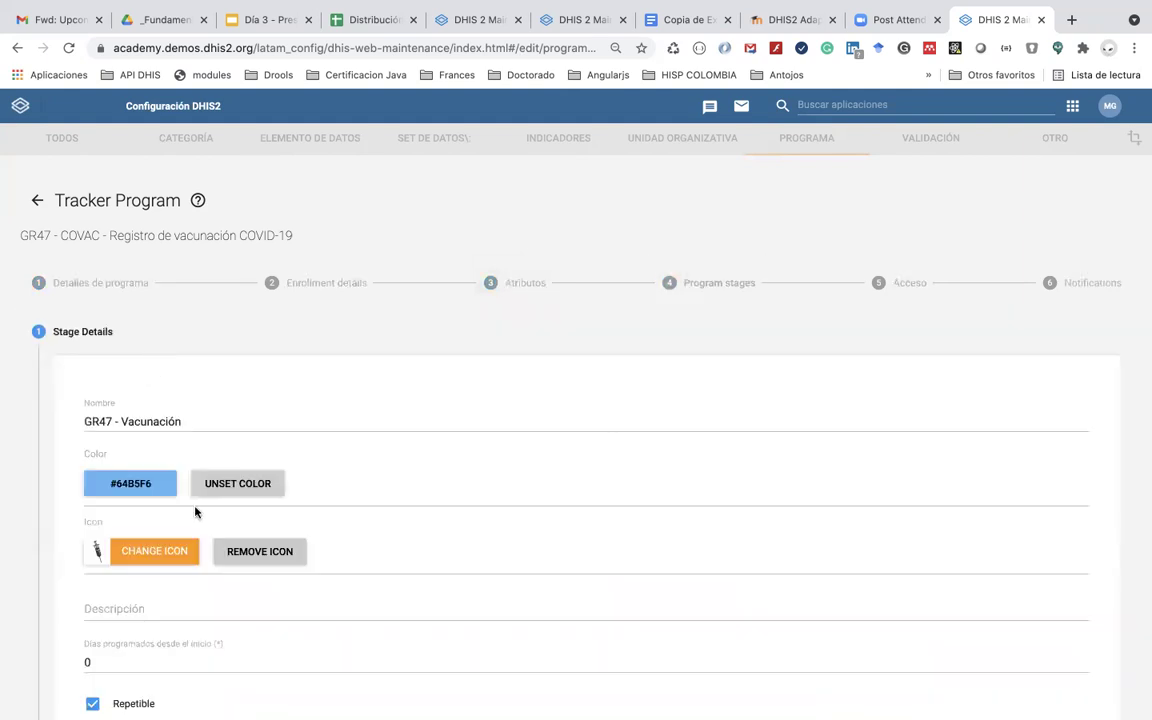
pyautogui.scroll(-10, 193, 512)
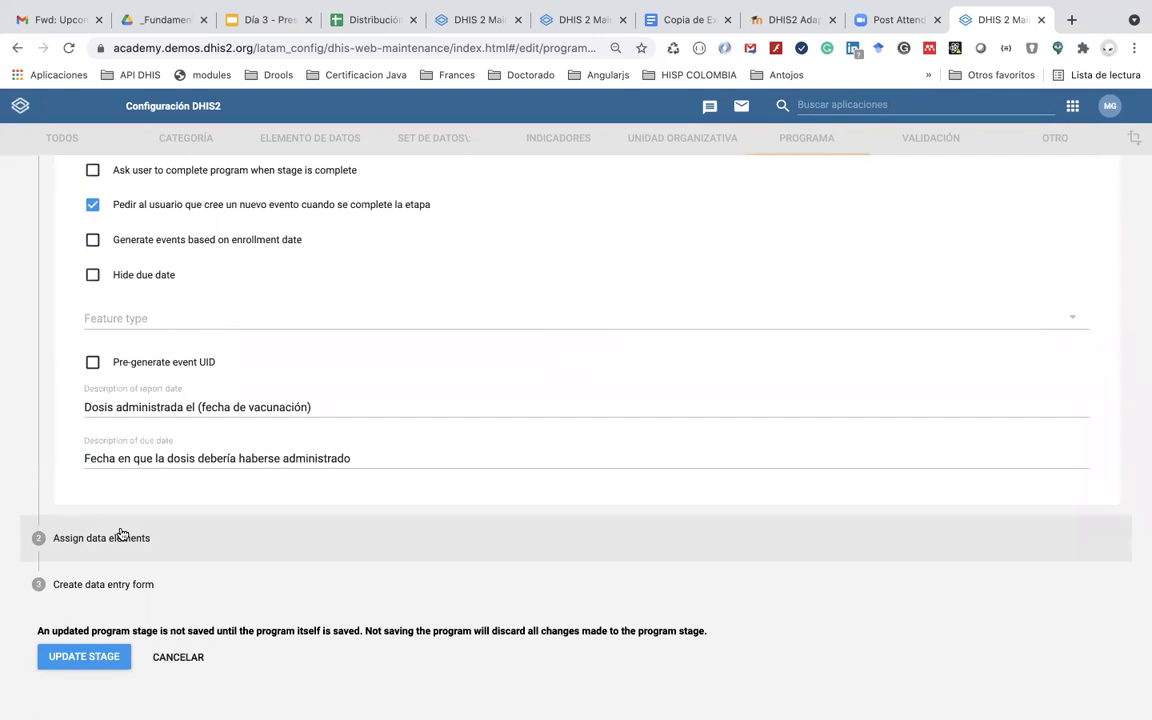
pyautogui.click(120, 537)
pyautogui.click(126, 438)
pyautogui.write('GR47')
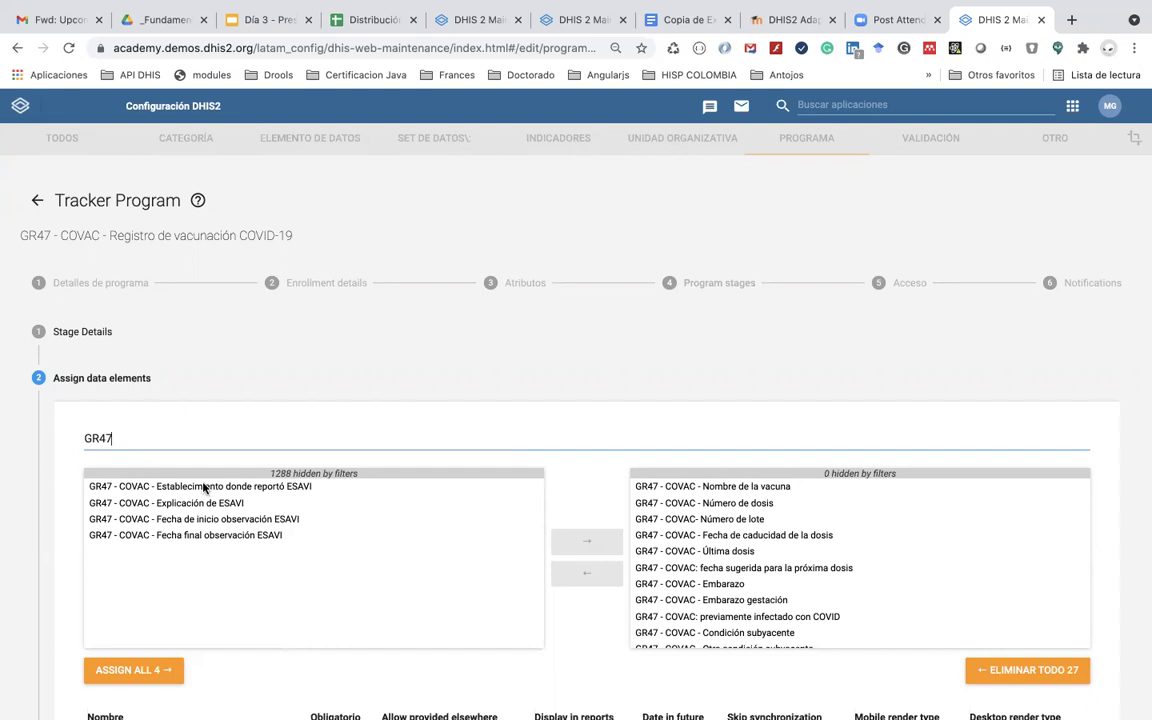
# Step: Assign the four GR47 ESAVI data elements, including Explicación de ESAVI, to the stage
pyautogui.click(204, 487)
pyautogui.hotkey('shift', 'Down')
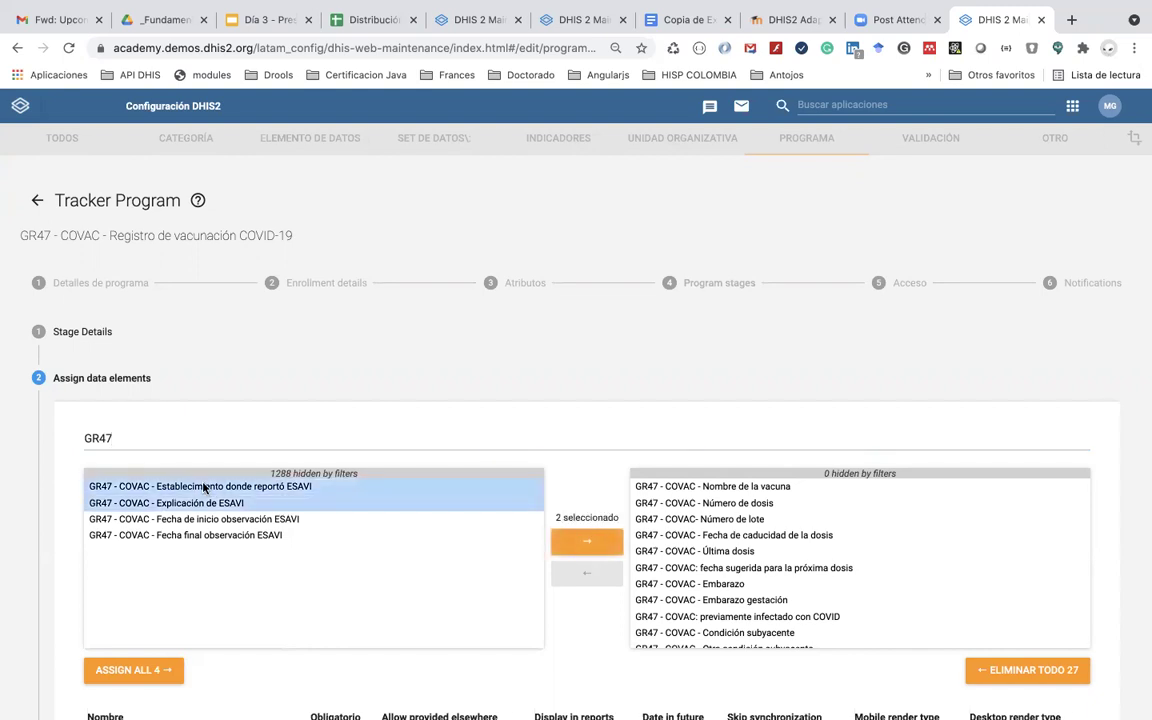
pyautogui.hotkey('shift', 'Down')
pyautogui.hotkey('shift', 'Down')
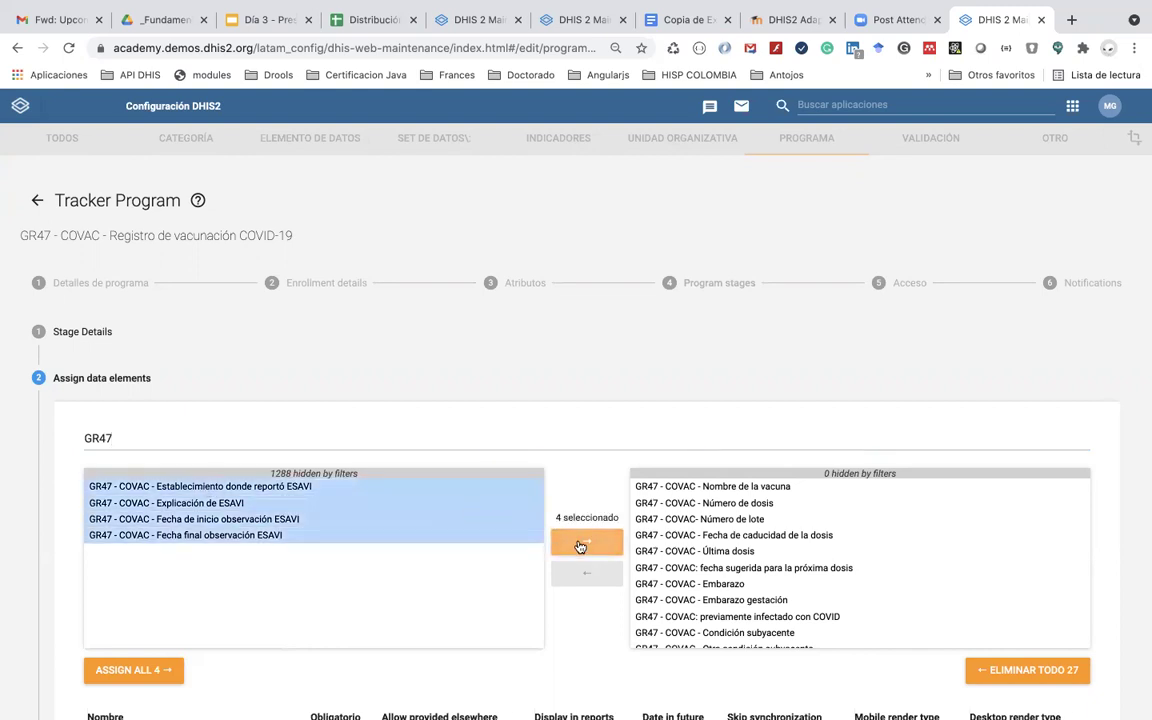
pyautogui.click(581, 543)
pyautogui.scroll(-5, 539, 531)
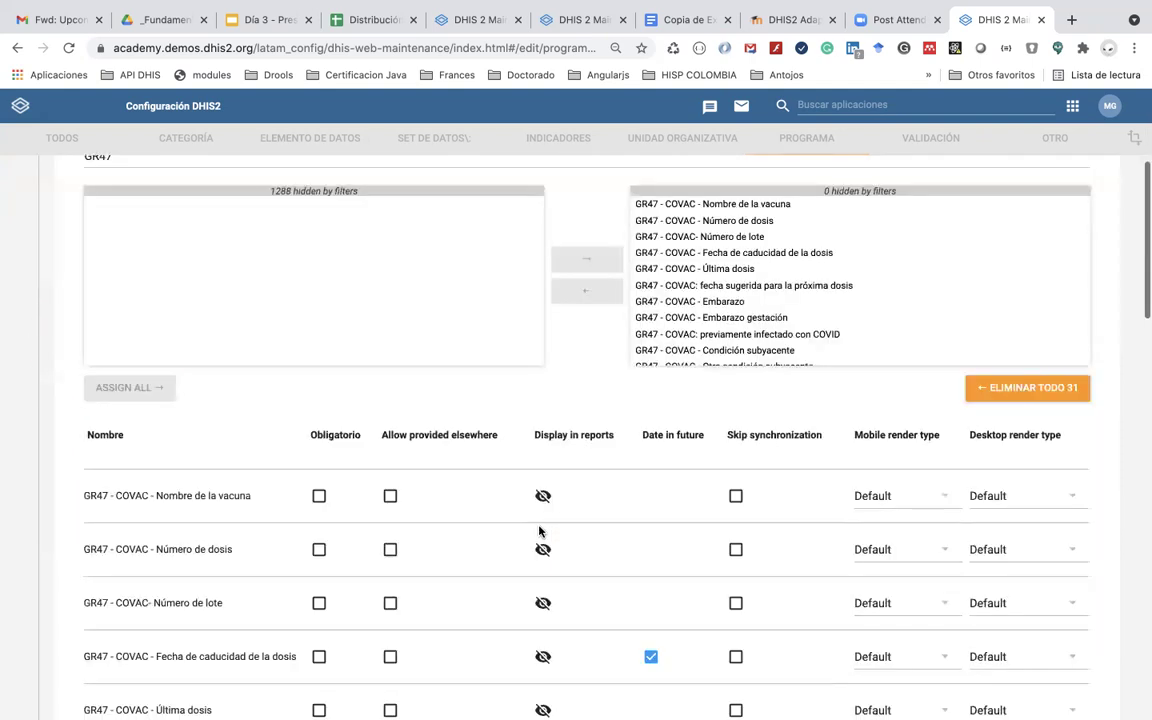
pyautogui.scroll(-15, 539, 531)
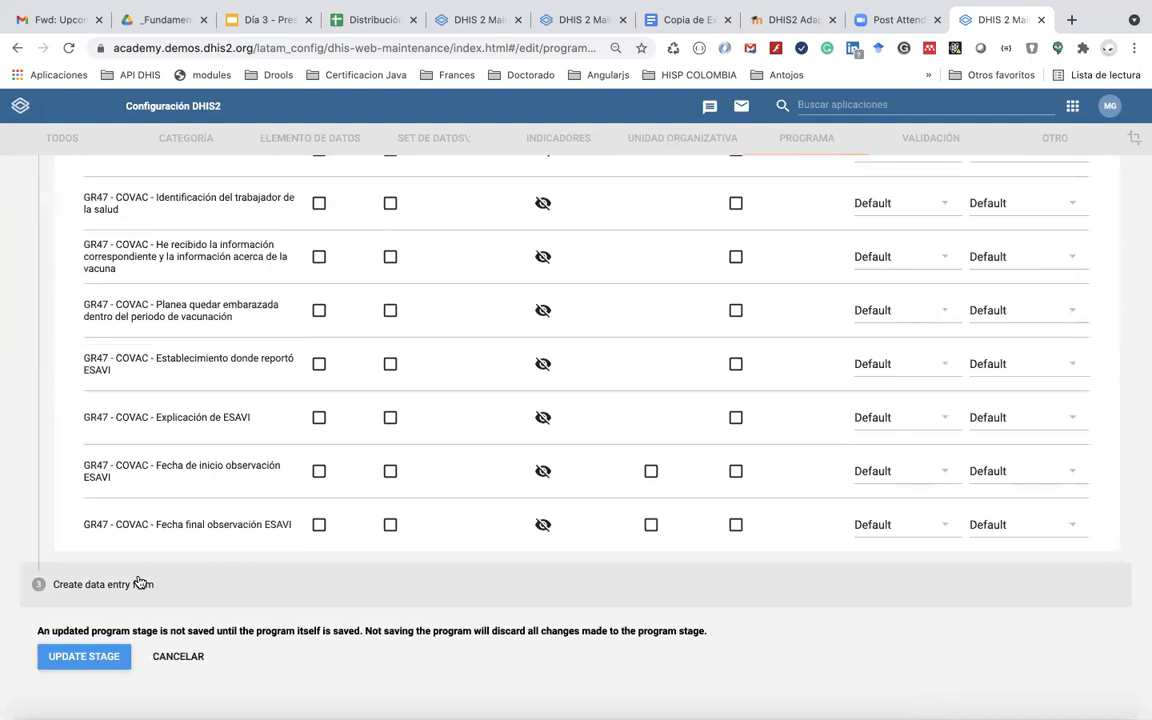
# Step: In the stage's section form, compare with the COVID form document and start a new section
pyautogui.click(140, 584)
pyautogui.scroll(-1, 234, 581)
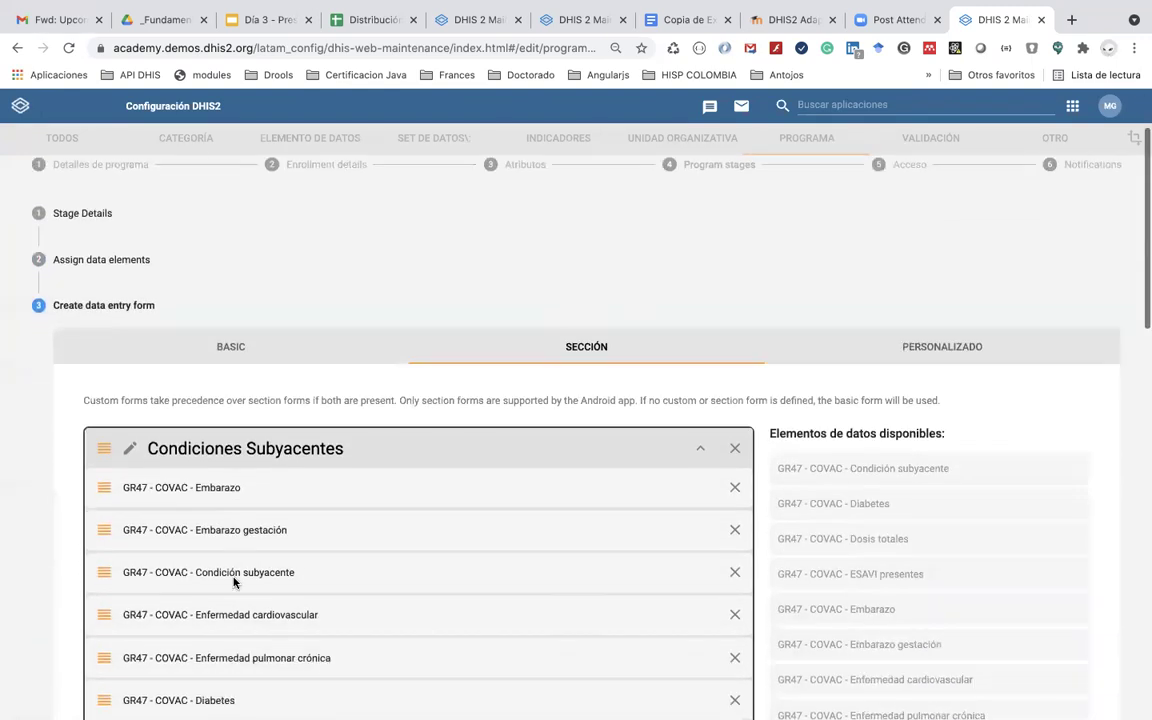
pyautogui.scroll(-3, 234, 581)
pyautogui.scroll(-1, 237, 581)
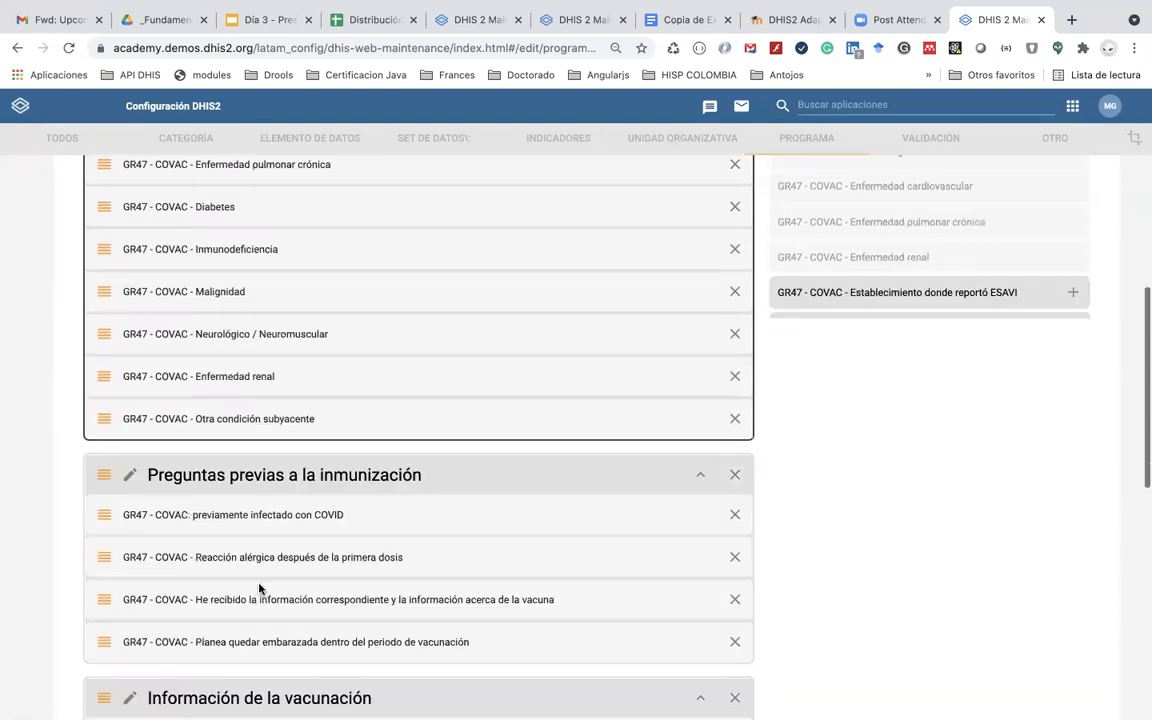
pyautogui.scroll(-3, 259, 589)
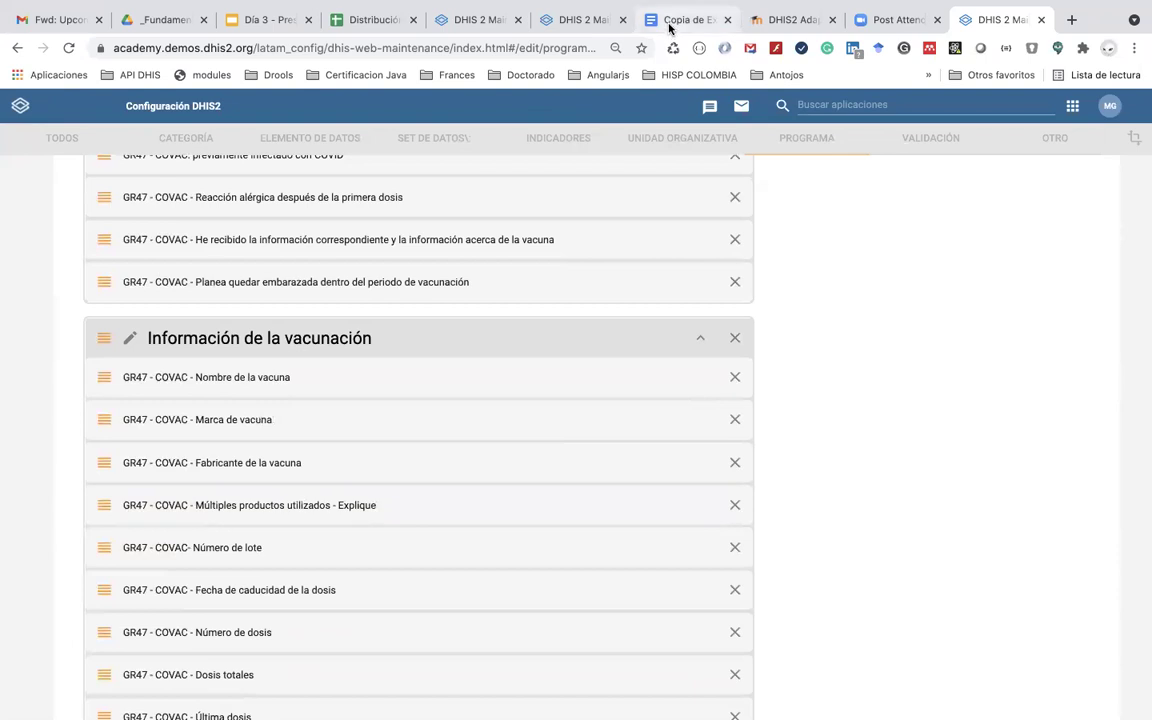
pyautogui.click(669, 22)
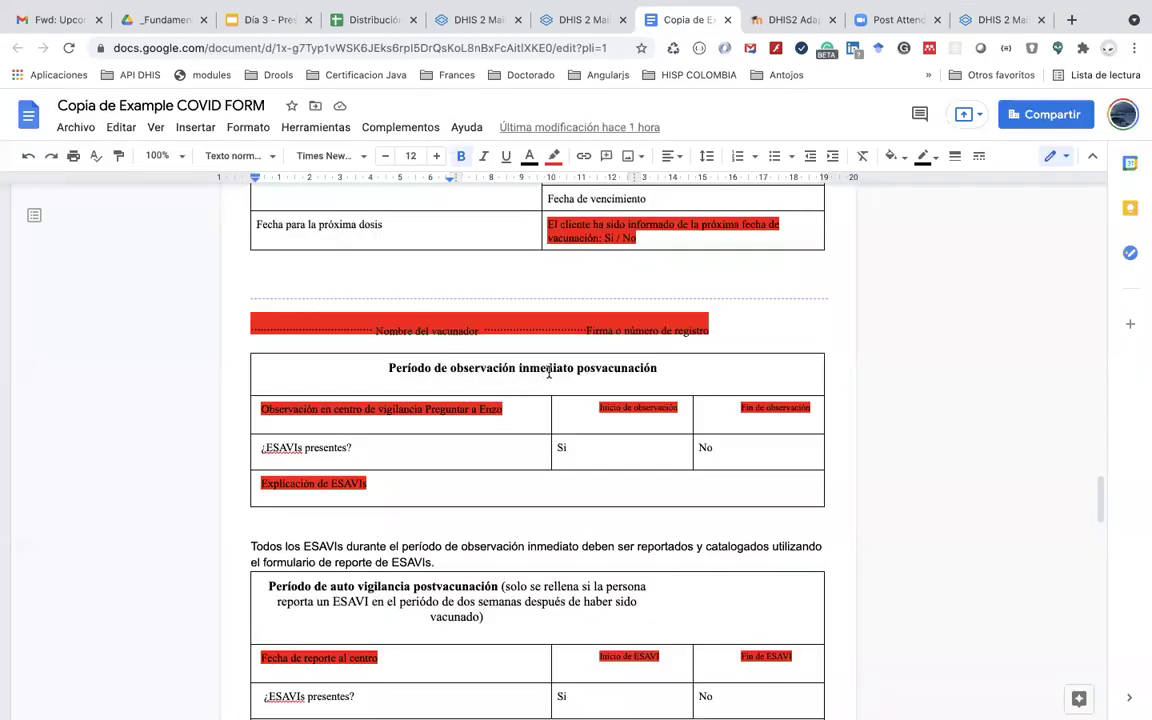
pyautogui.click(988, 22)
pyautogui.scroll(8, 843, 268)
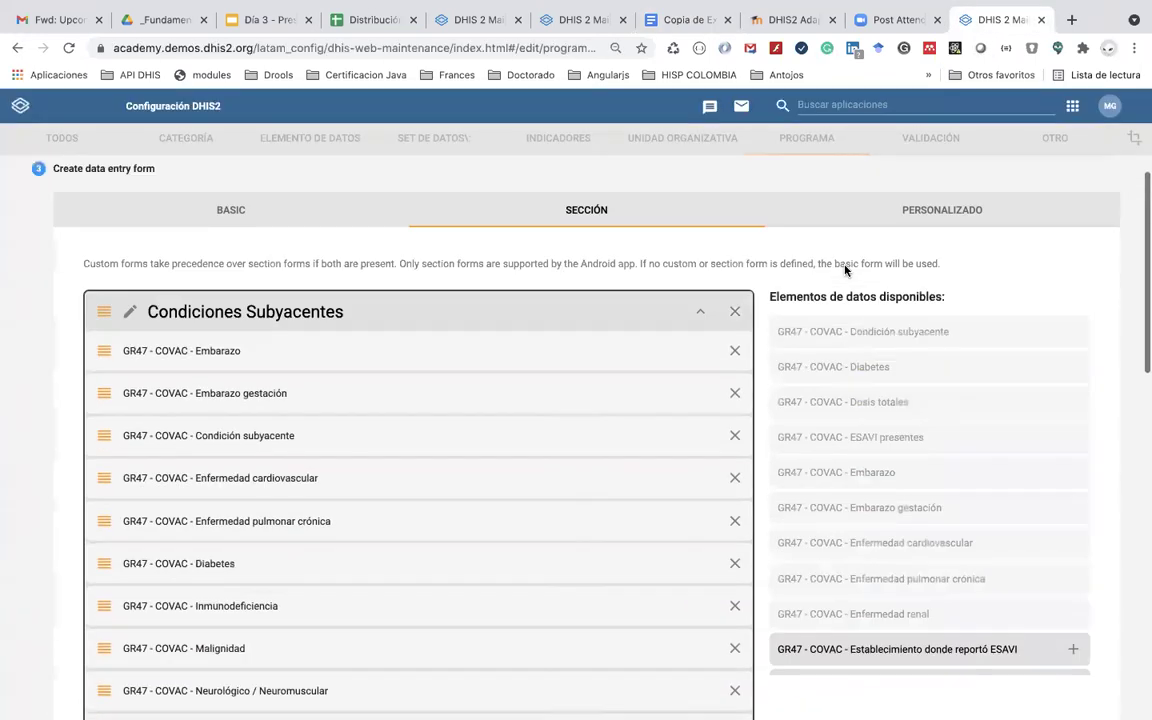
pyautogui.scroll(2, 845, 270)
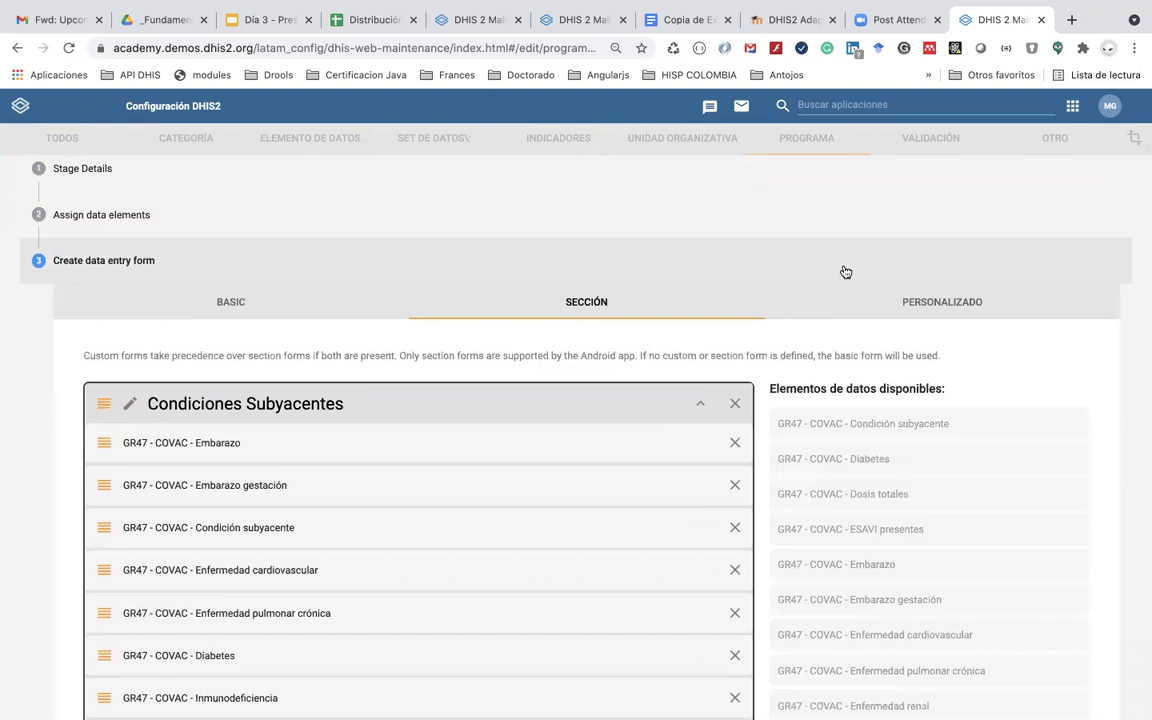
pyautogui.scroll(-10, 845, 271)
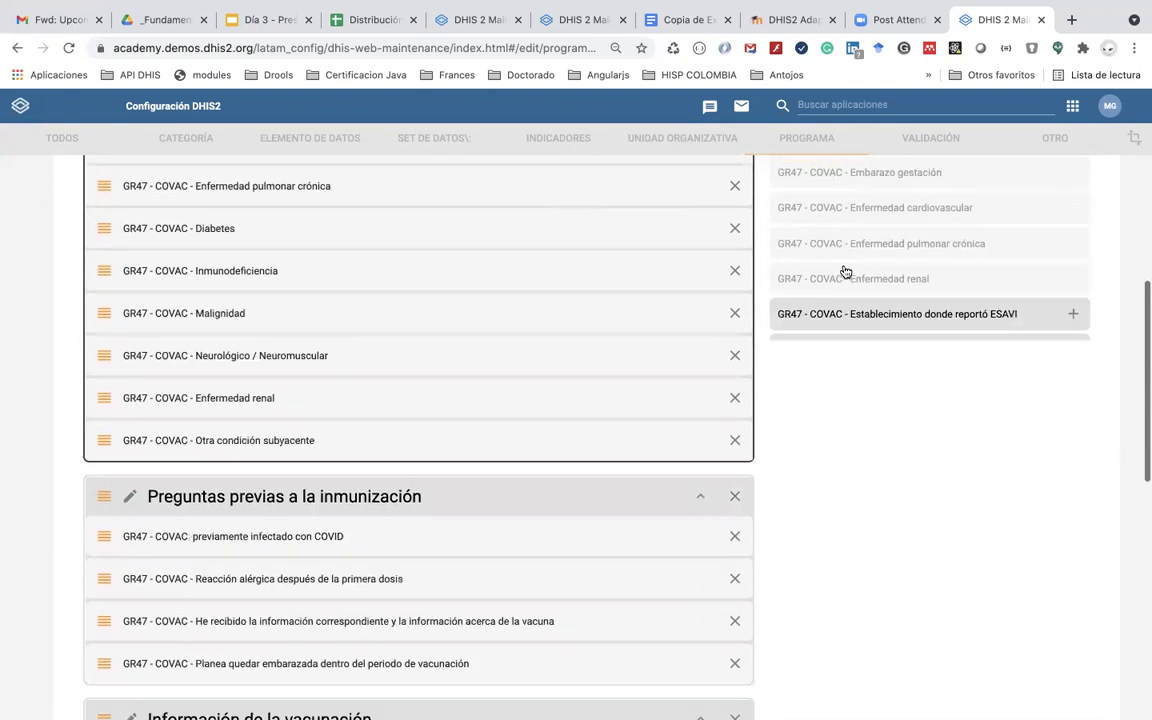
pyautogui.scroll(-15, 856, 440)
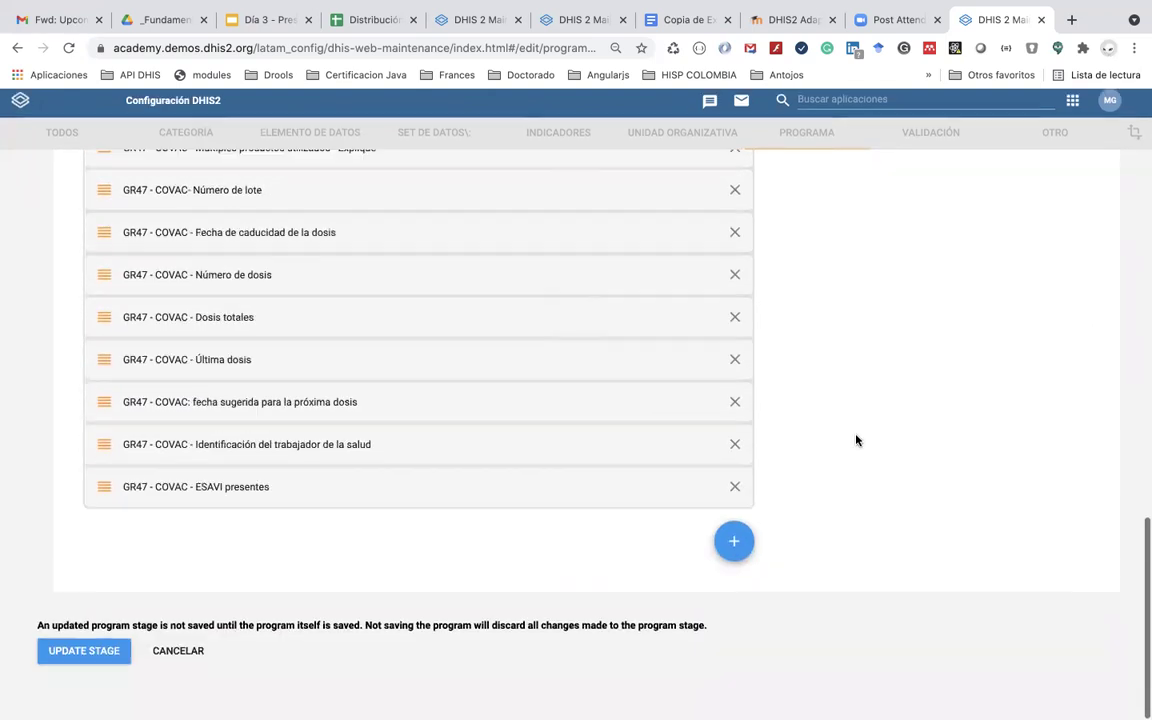
pyautogui.click(738, 547)
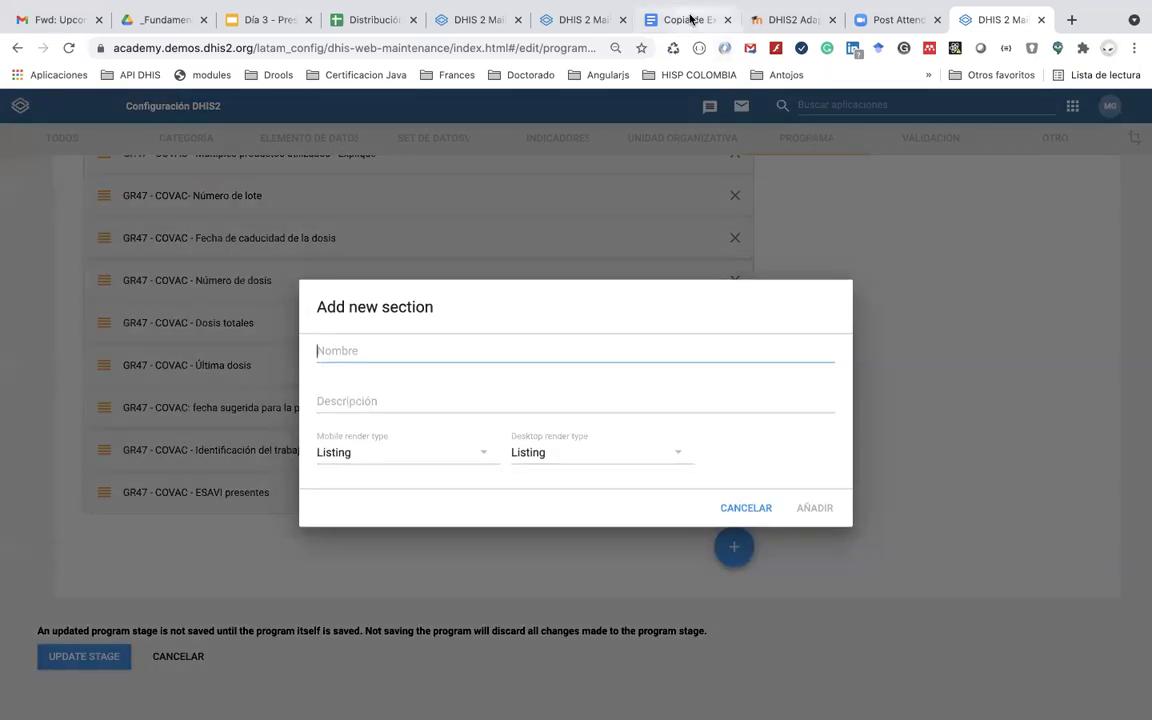
# Step: Add a section named 'Período de observación inmediato posvacunación', copied from the document's table title
pyautogui.click(690, 19)
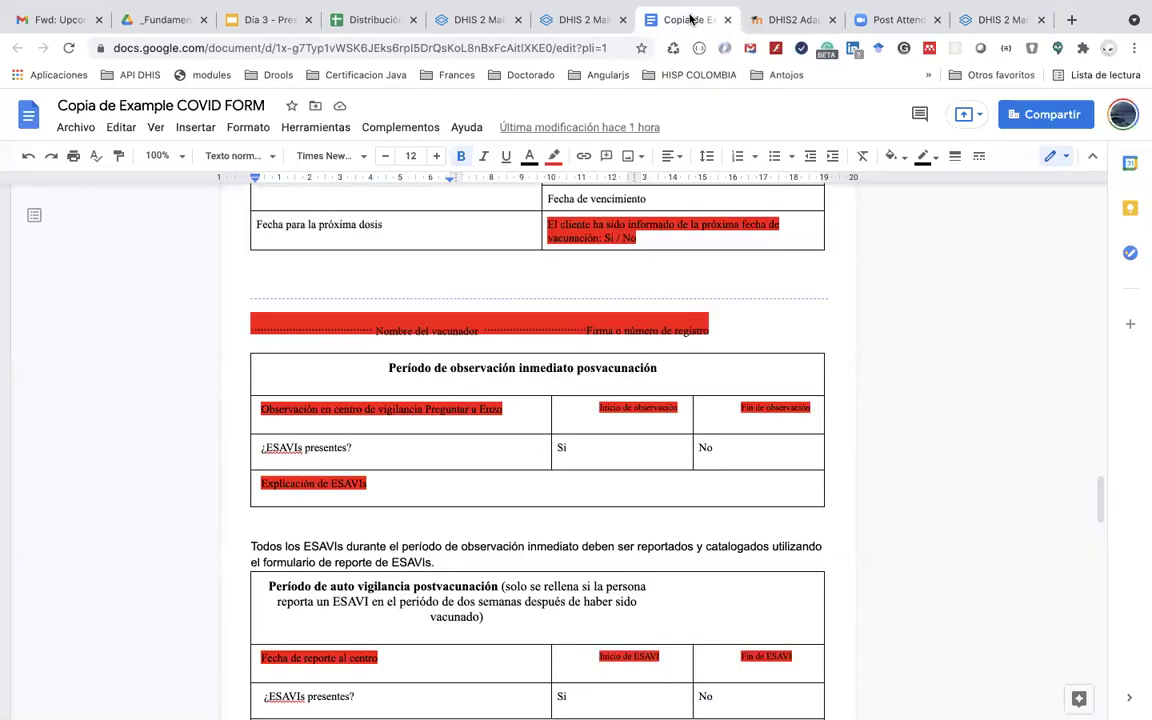
pyautogui.moveTo(662, 368); pyautogui.dragTo(387, 367)
pyautogui.press('super+c')
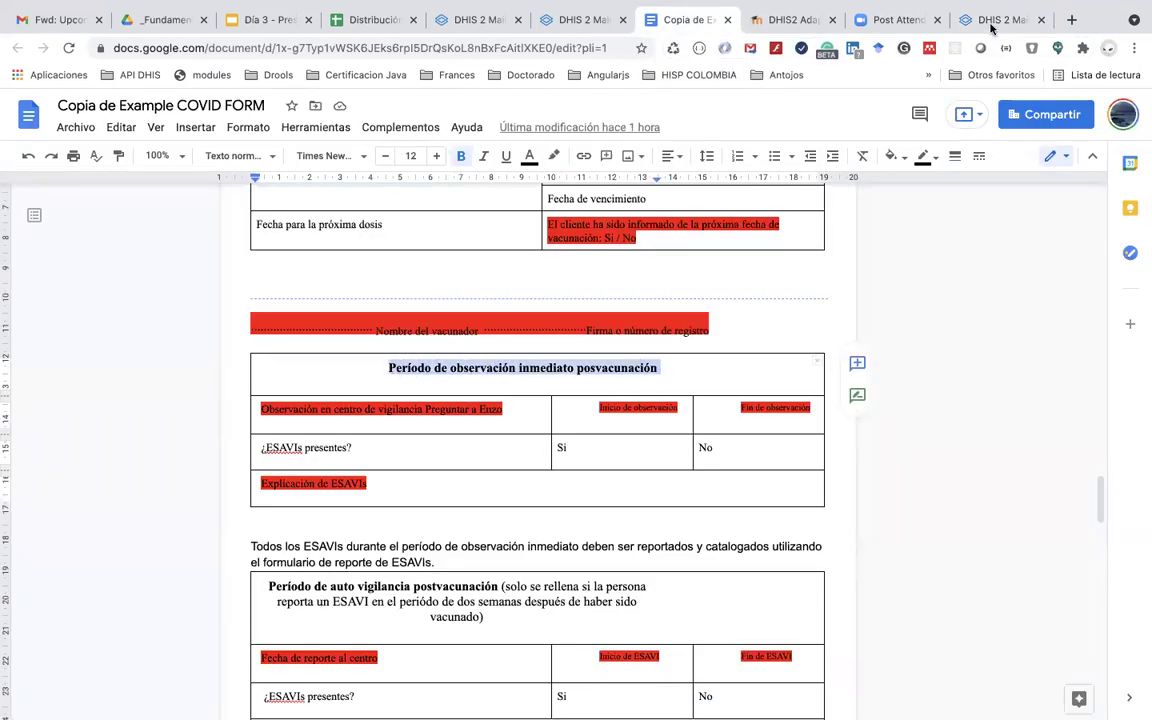
pyautogui.click(985, 19)
pyautogui.press('super+v')
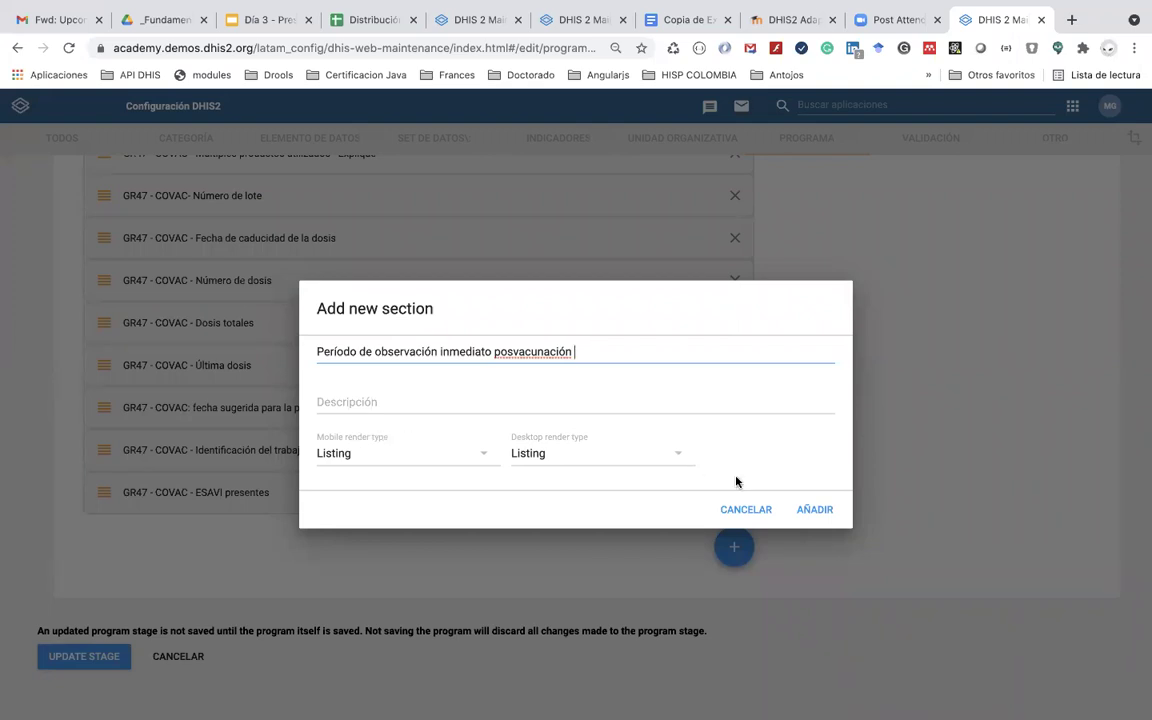
pyautogui.click(815, 511)
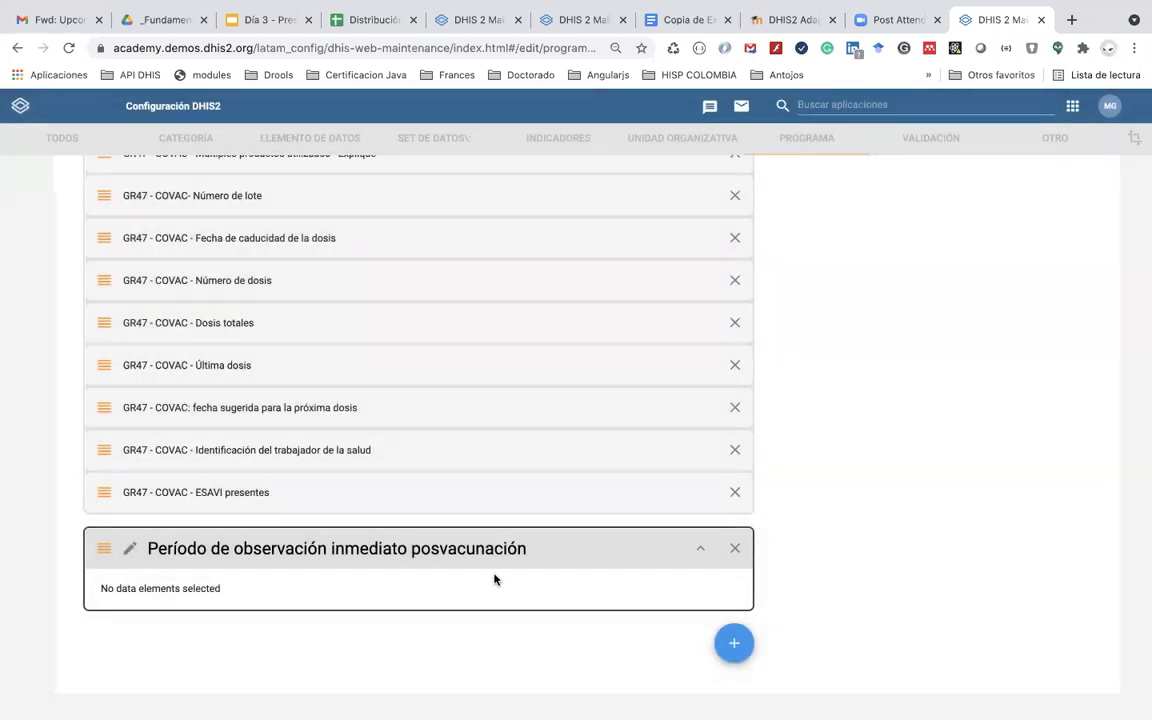
# Step: Add Establecimiento donde reportó ESAVI, Explicación de ESAVI, and both observation-date elements to the section
pyautogui.scroll(10, 896, 433)
pyautogui.scroll(4, 896, 433)
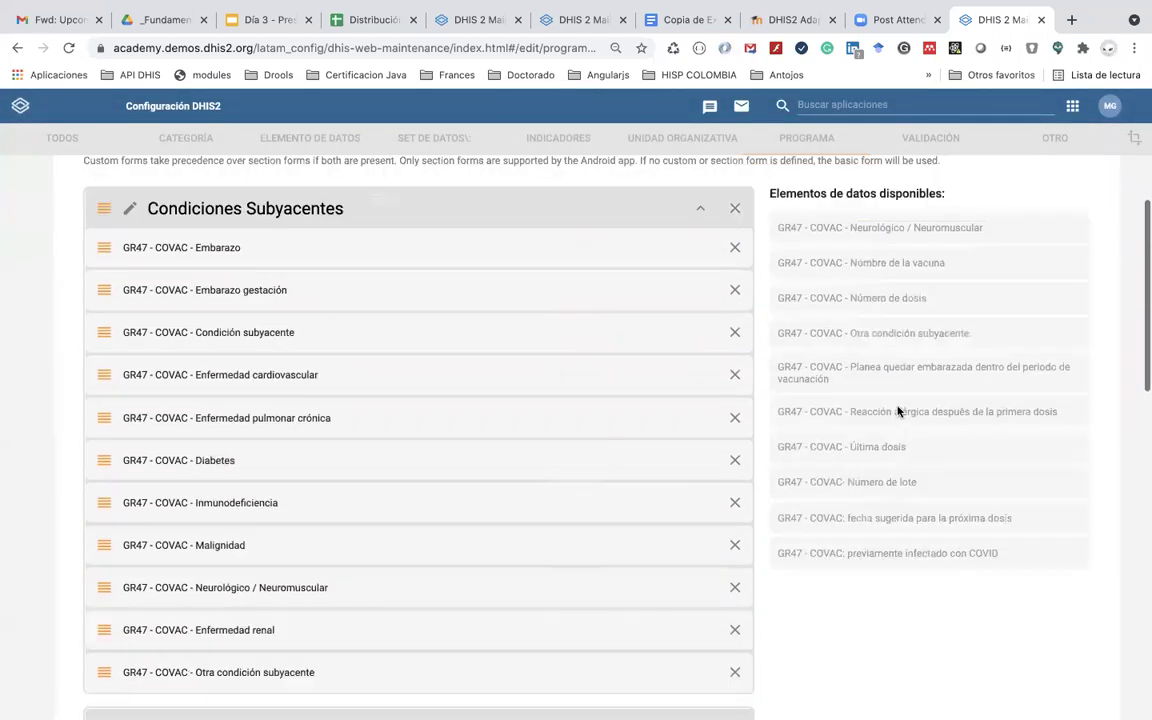
pyautogui.scroll(-3, 897, 411)
pyautogui.scroll(-1, 918, 309)
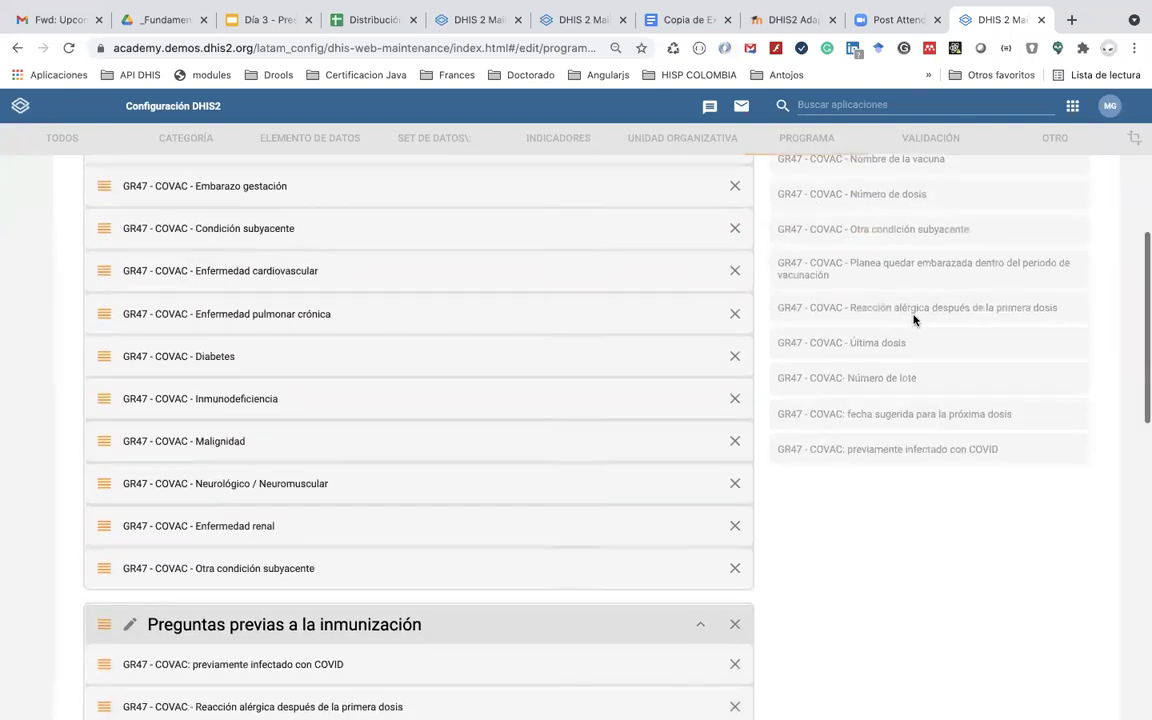
pyautogui.scroll(5, 915, 319)
pyautogui.scroll(1, 993, 285)
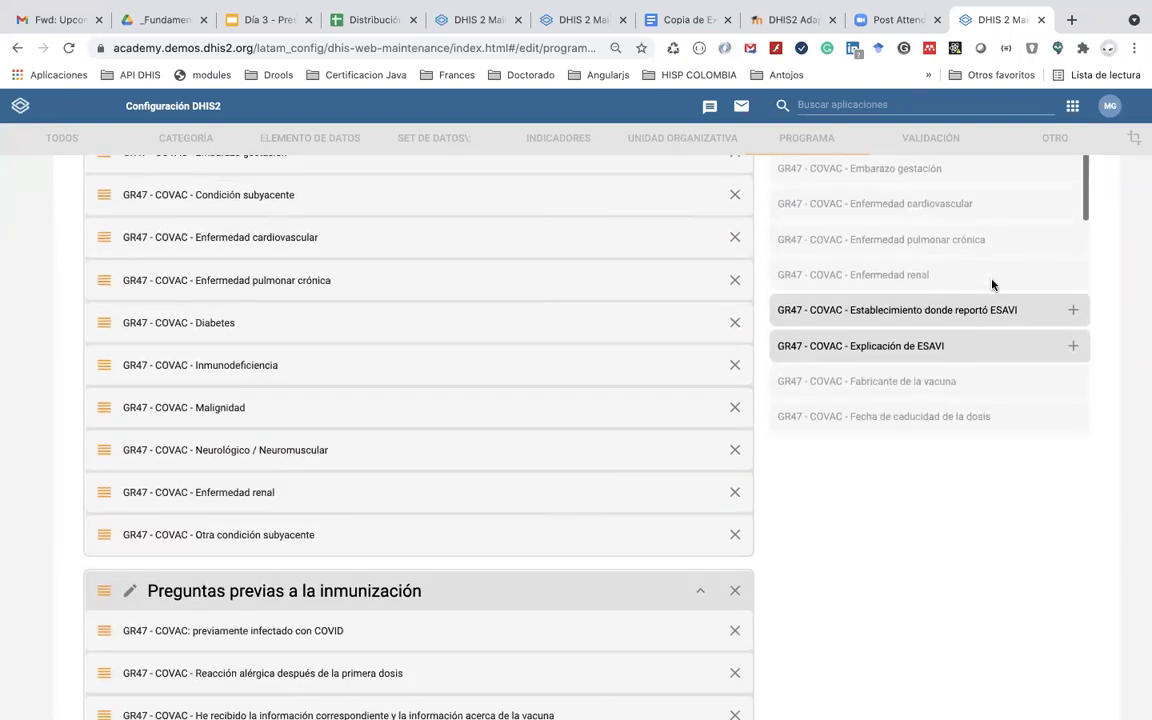
pyautogui.scroll(-1, 993, 285)
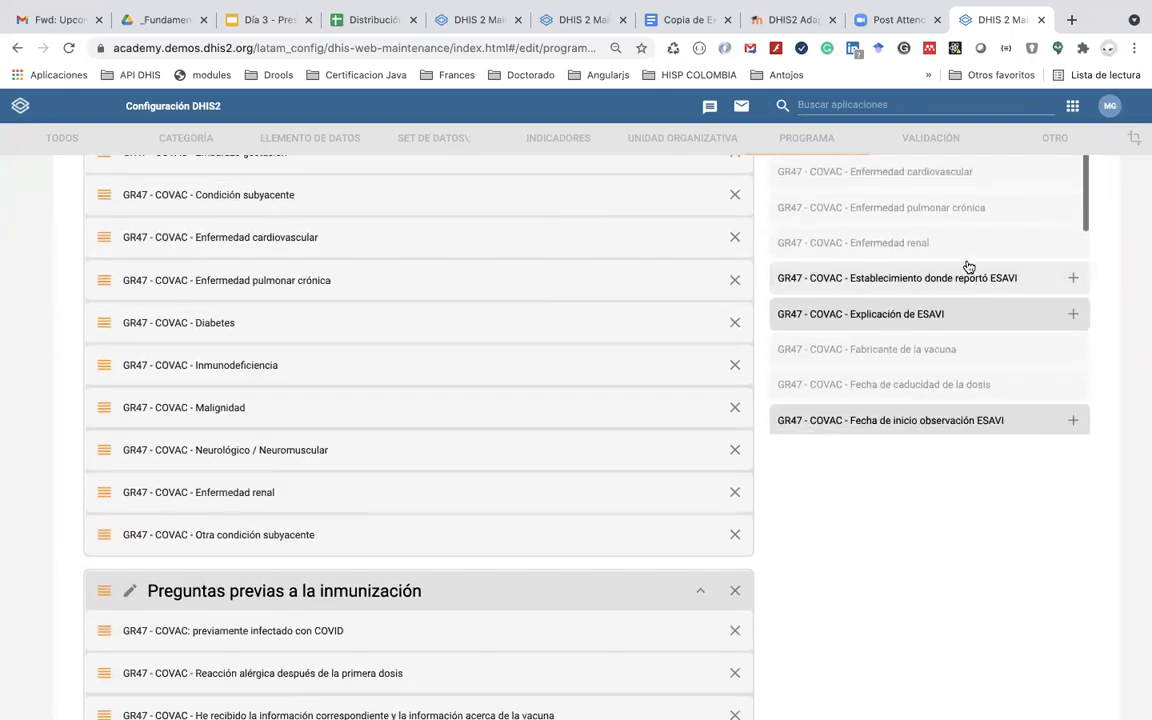
pyautogui.click(978, 277)
pyautogui.click(957, 314)
pyautogui.scroll(-3, 953, 338)
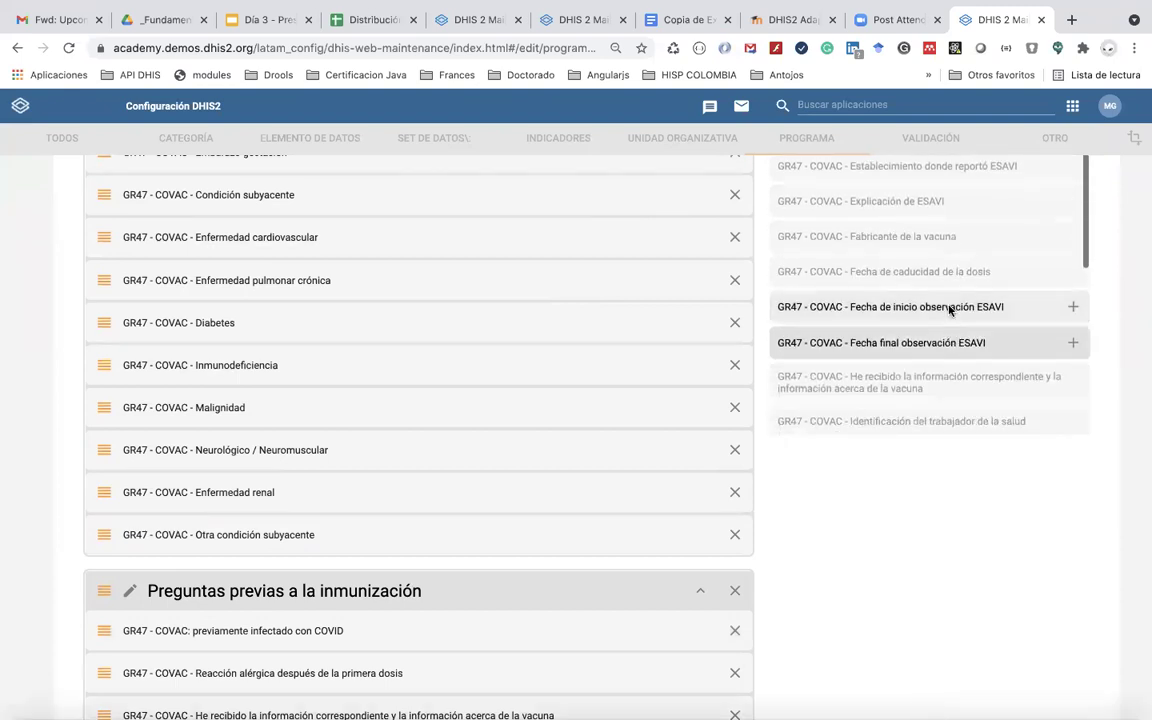
pyautogui.click(946, 316)
pyautogui.click(939, 340)
# Step: Reorder Fecha de inicio and Fecha final observación ESAVI above Explicación de ESAVI
pyautogui.scroll(-5, 939, 337)
pyautogui.scroll(6, 939, 337)
pyautogui.scroll(2, 939, 336)
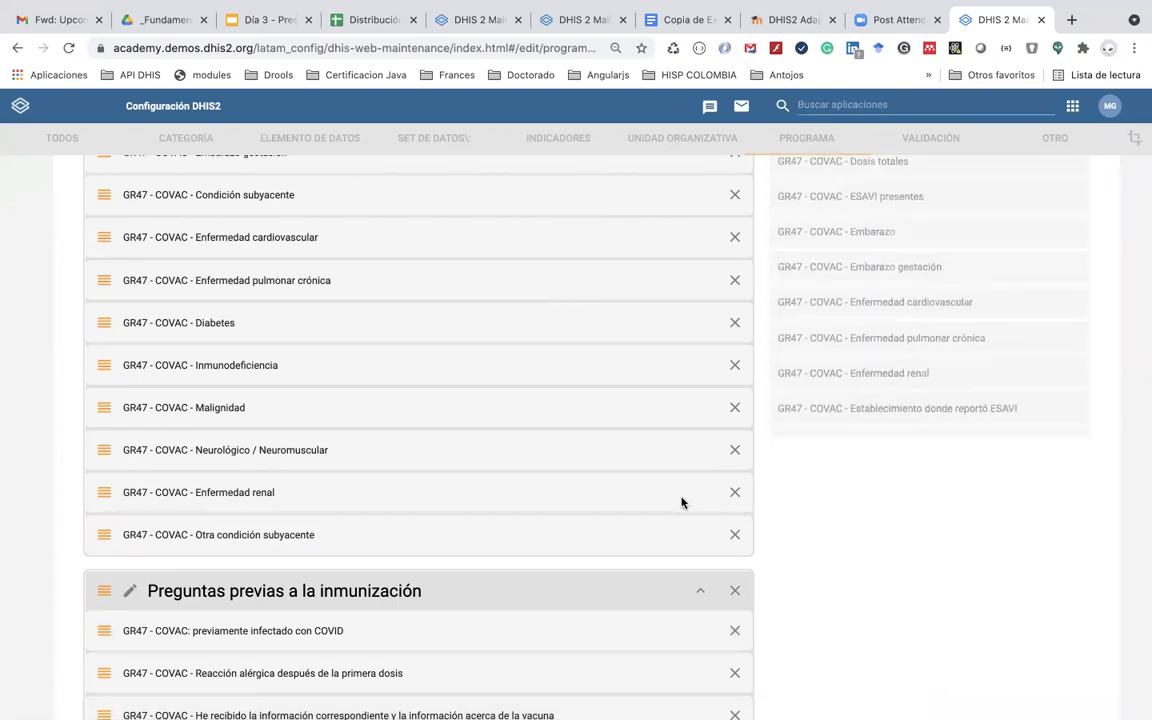
pyautogui.scroll(-10, 681, 502)
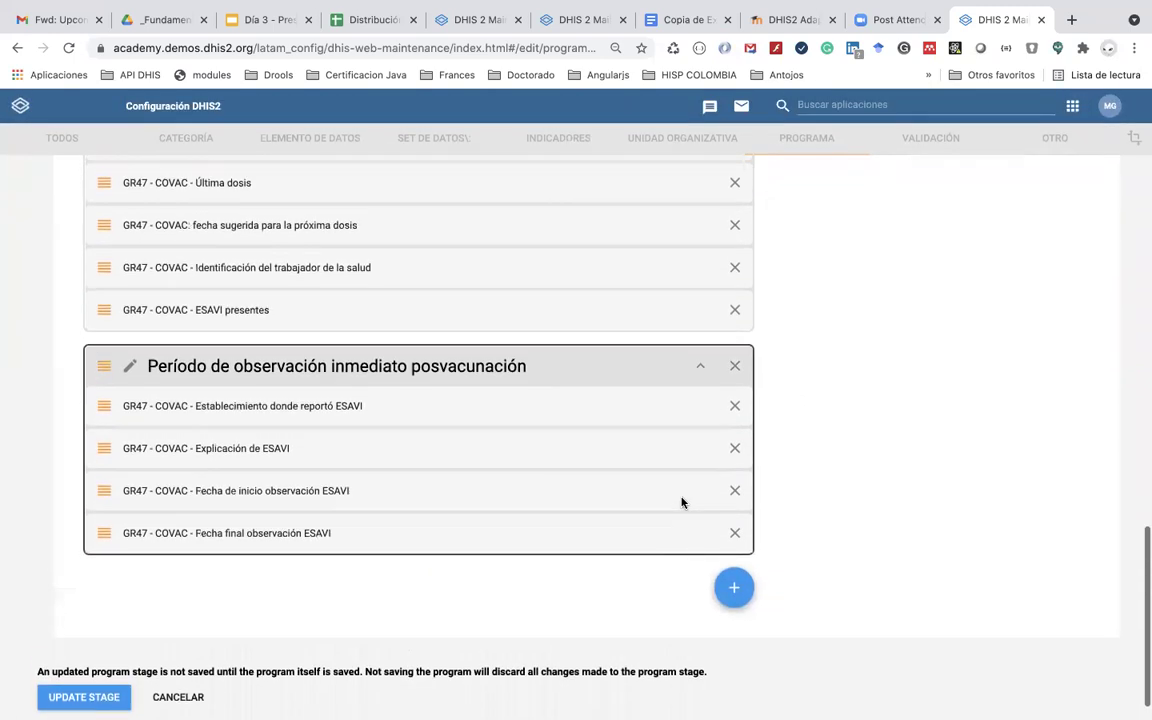
pyautogui.click(674, 22)
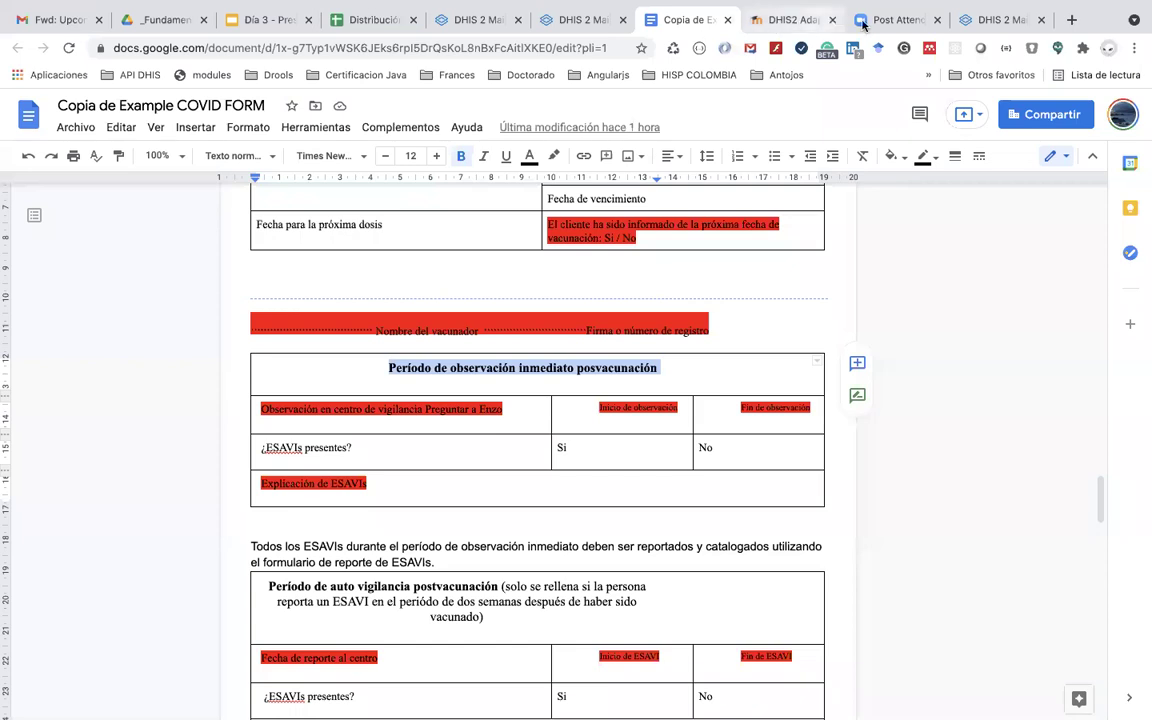
pyautogui.click(985, 22)
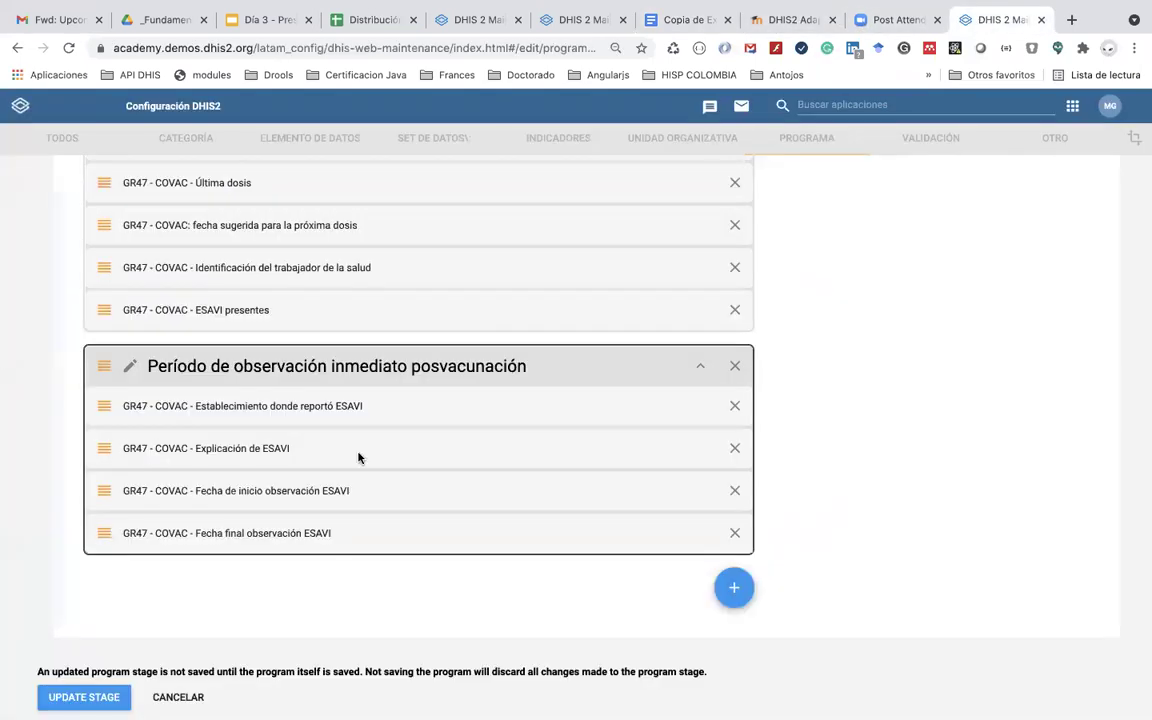
pyautogui.moveTo(297, 493); pyautogui.dragTo(300, 445)
pyautogui.moveTo(283, 537); pyautogui.dragTo(283, 489)
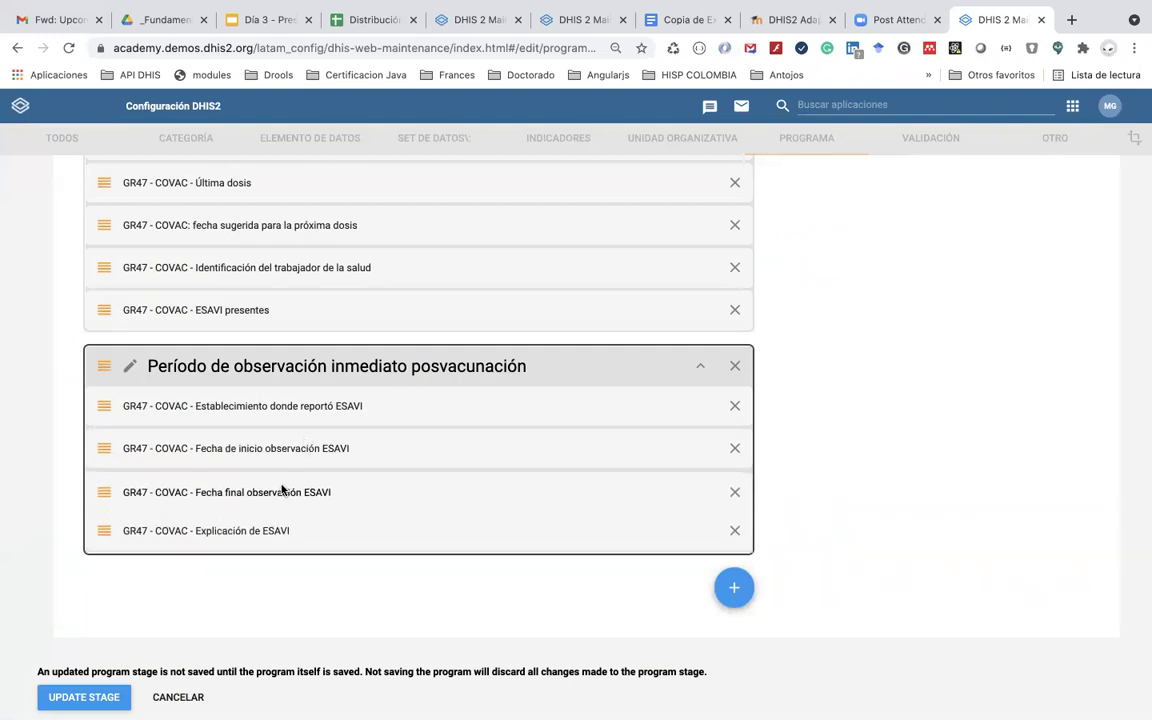
pyautogui.scroll(2, 300, 400)
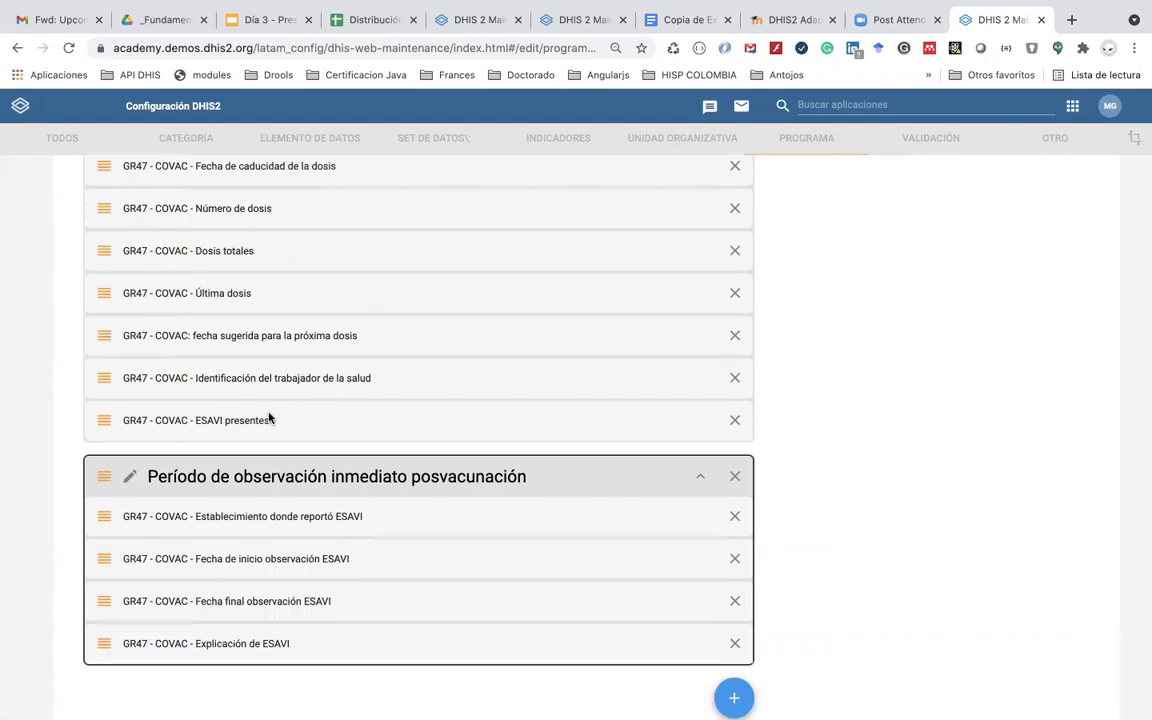
pyautogui.scroll(5, 274, 421)
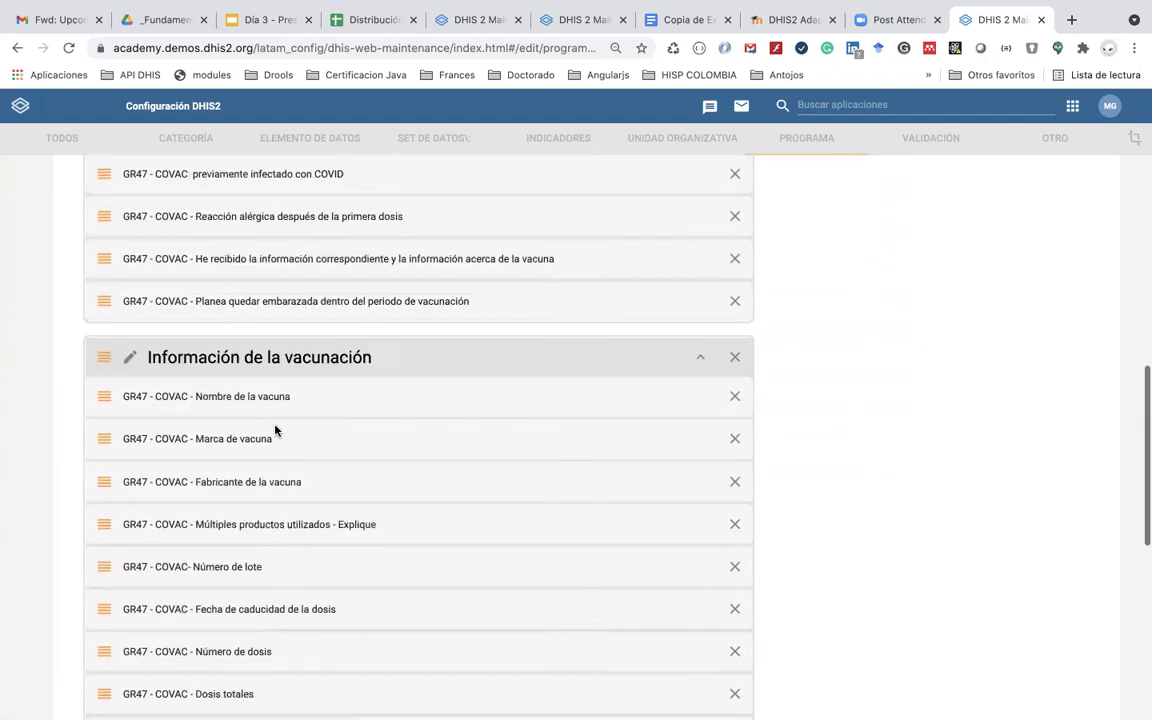
pyautogui.scroll(-5, 276, 430)
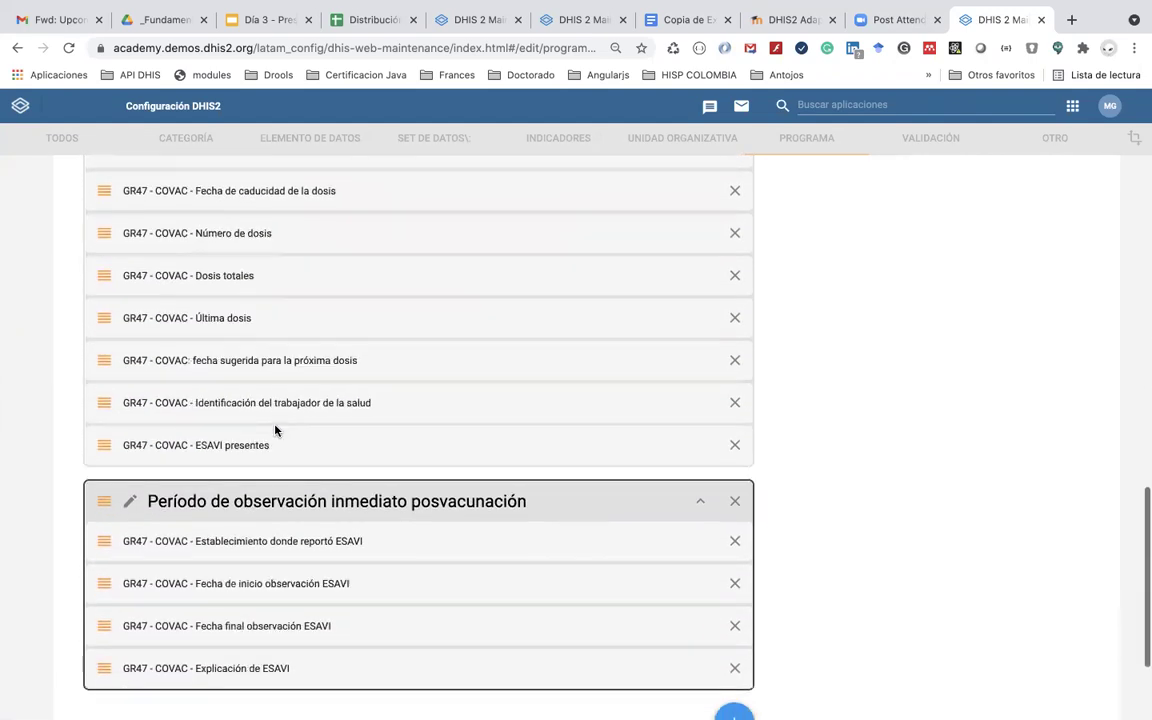
# Step: Remove ESAVI presentes from the vaccination information section and add it to the observation-period section
pyautogui.click(735, 406)
pyautogui.scroll(10, 874, 314)
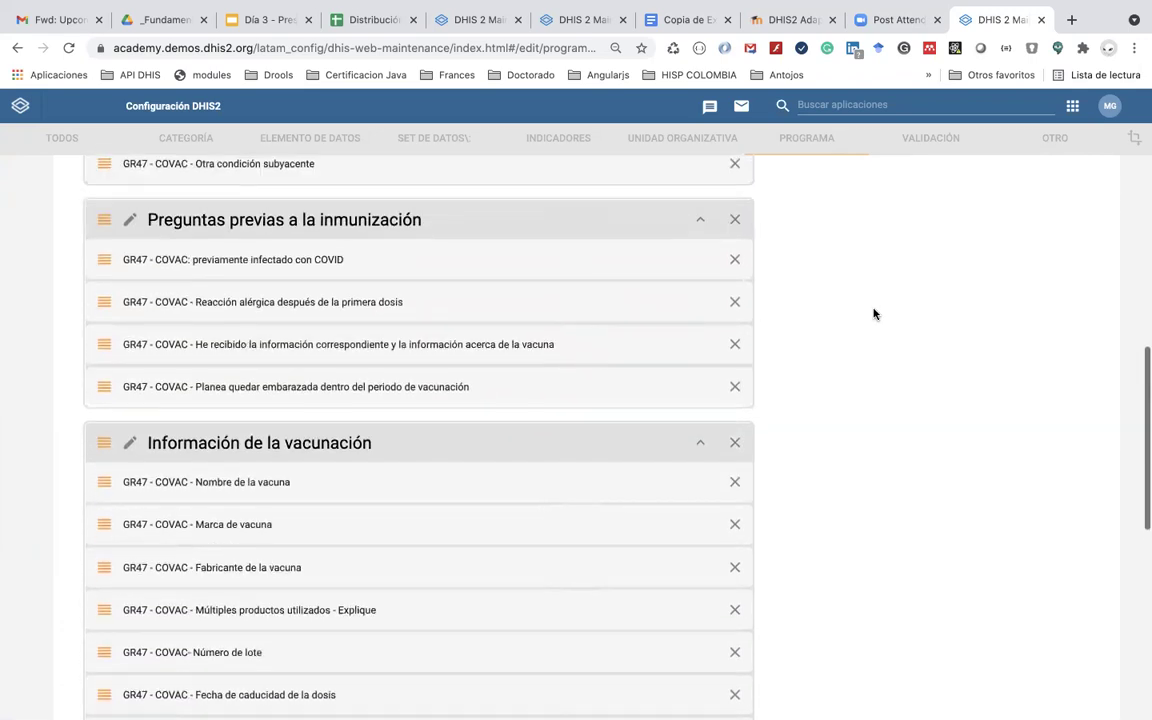
pyautogui.scroll(5, 874, 314)
pyautogui.scroll(-3, 856, 404)
pyautogui.scroll(-5, 855, 407)
pyautogui.scroll(3, 846, 597)
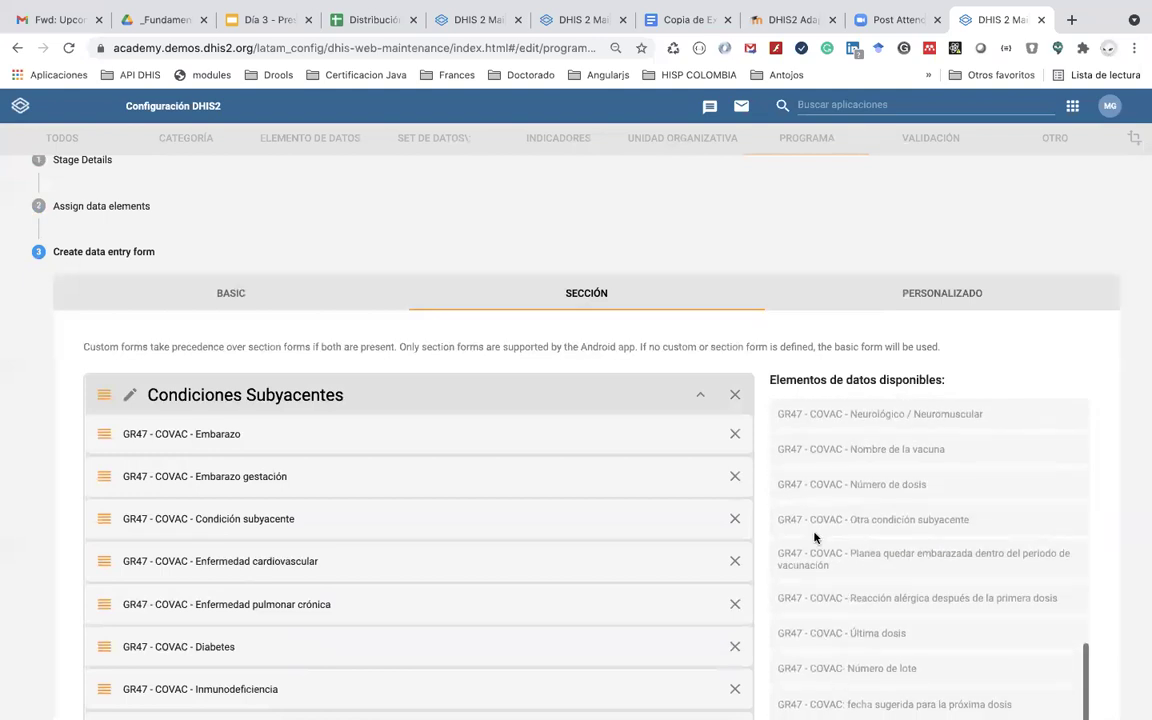
pyautogui.scroll(8, 814, 537)
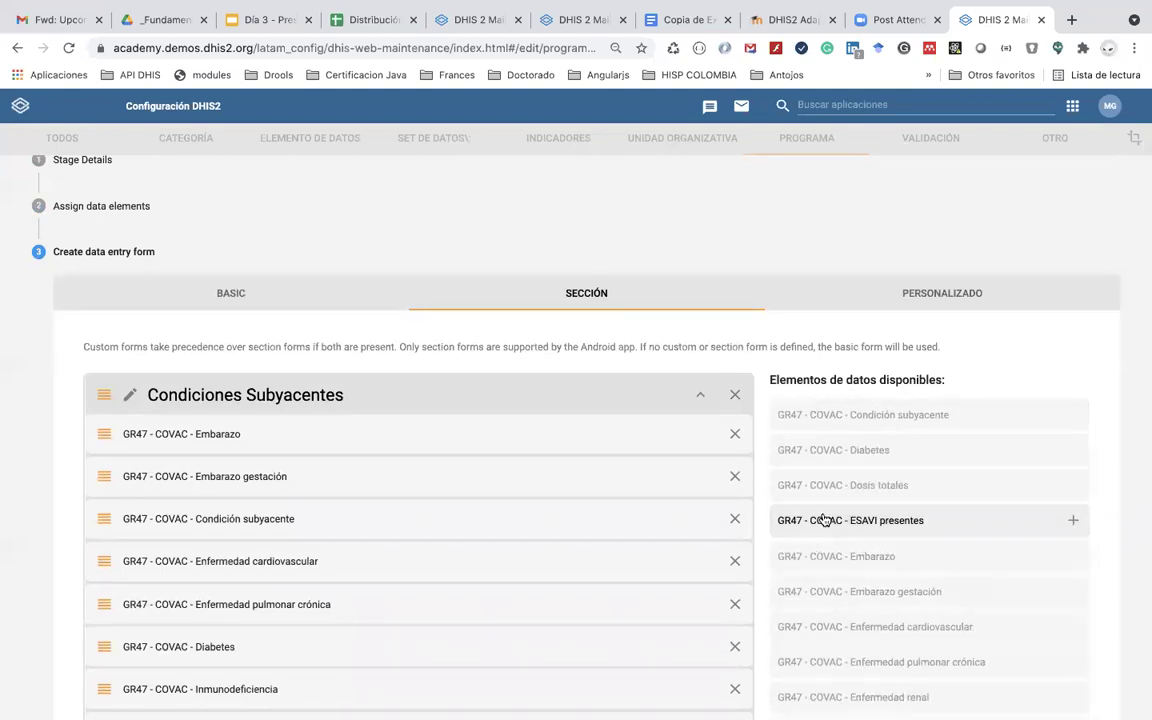
pyautogui.click(823, 519)
# Step: Drag ESAVI presentes to sit just above Explicación de ESAVI
pyautogui.scroll(-10, 983, 360)
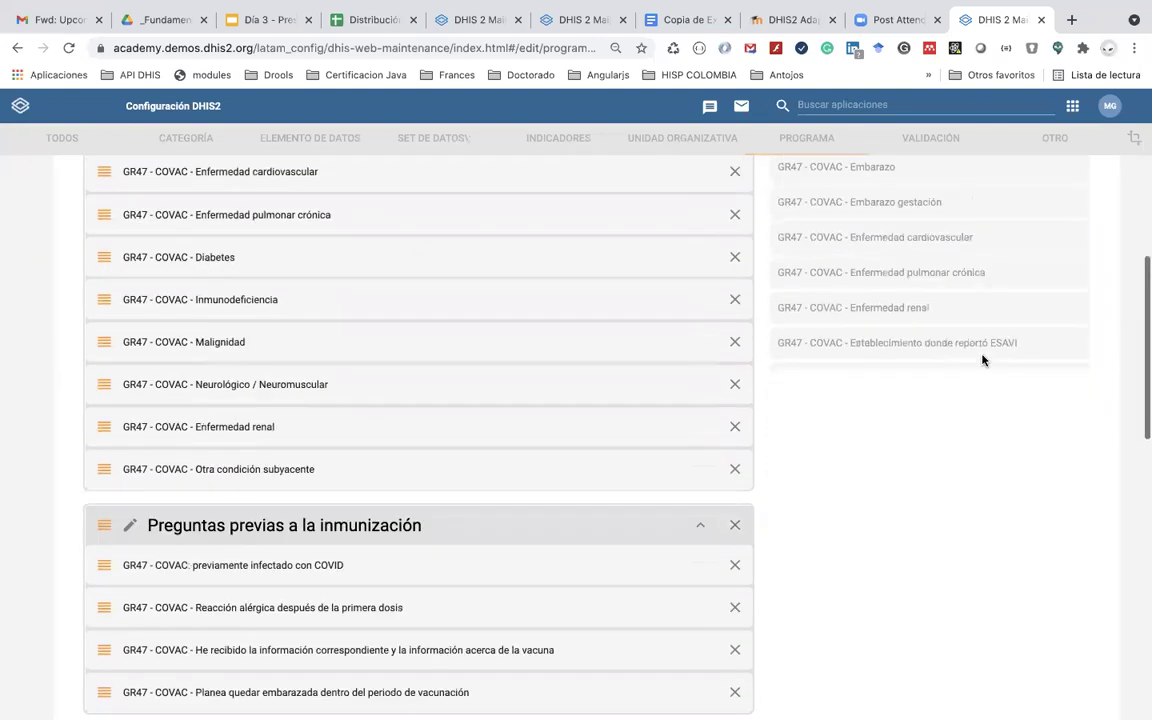
pyautogui.scroll(-5, 832, 461)
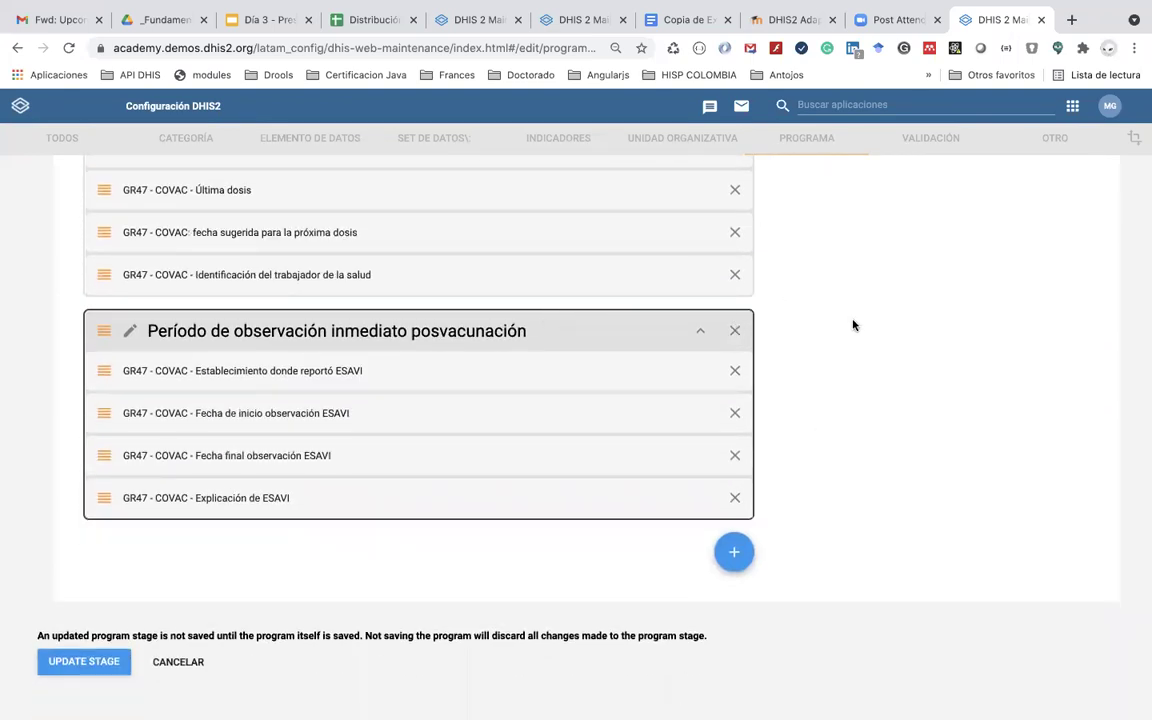
pyautogui.scroll(1, 853, 324)
pyautogui.scroll(7, 853, 324)
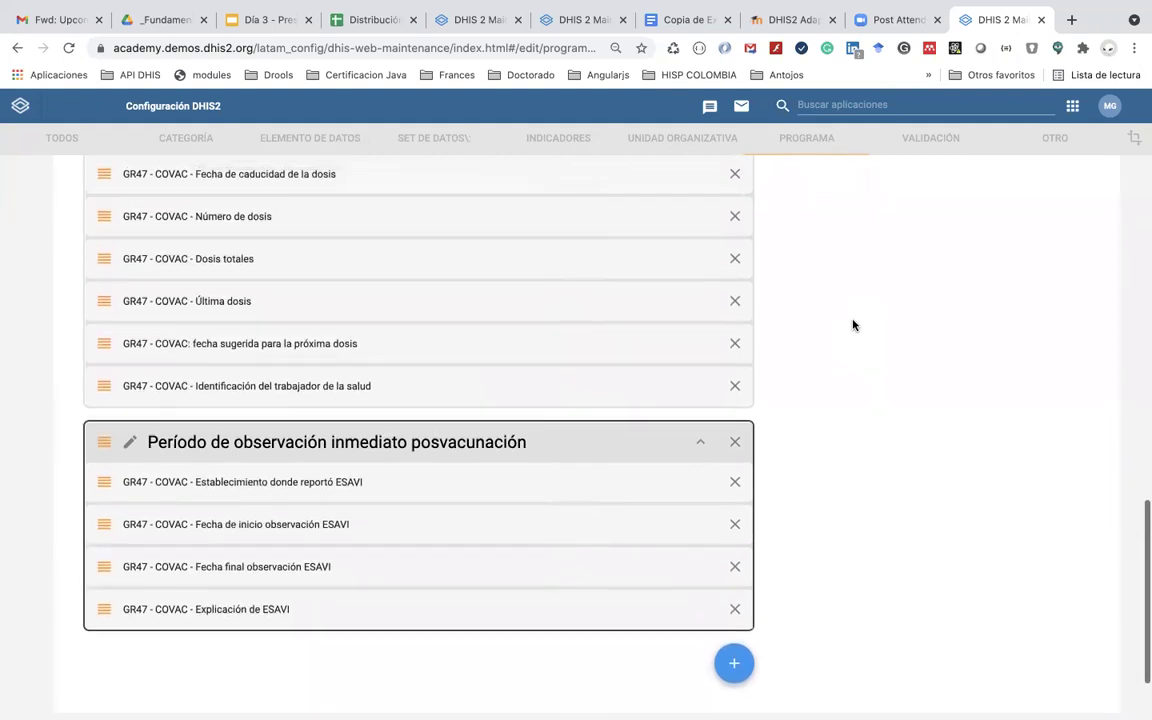
pyautogui.scroll(4, 853, 324)
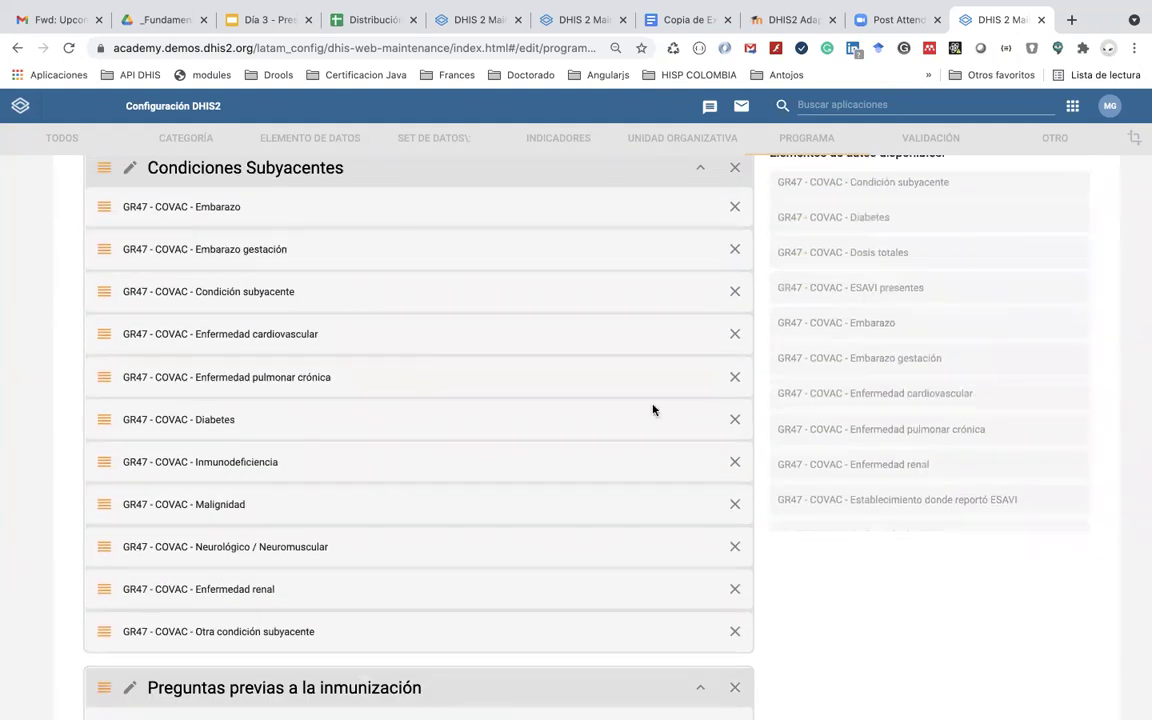
pyautogui.scroll(-10, 601, 457)
pyautogui.scroll(-1, 601, 457)
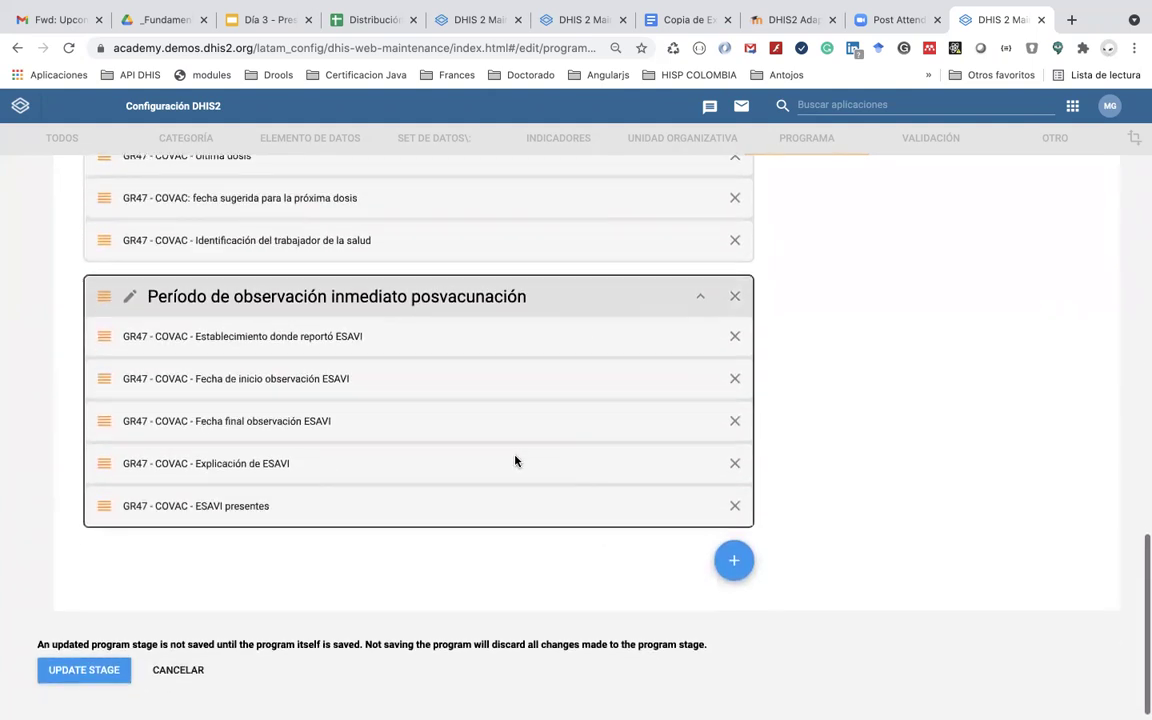
pyautogui.moveTo(267, 506); pyautogui.dragTo(268, 474)
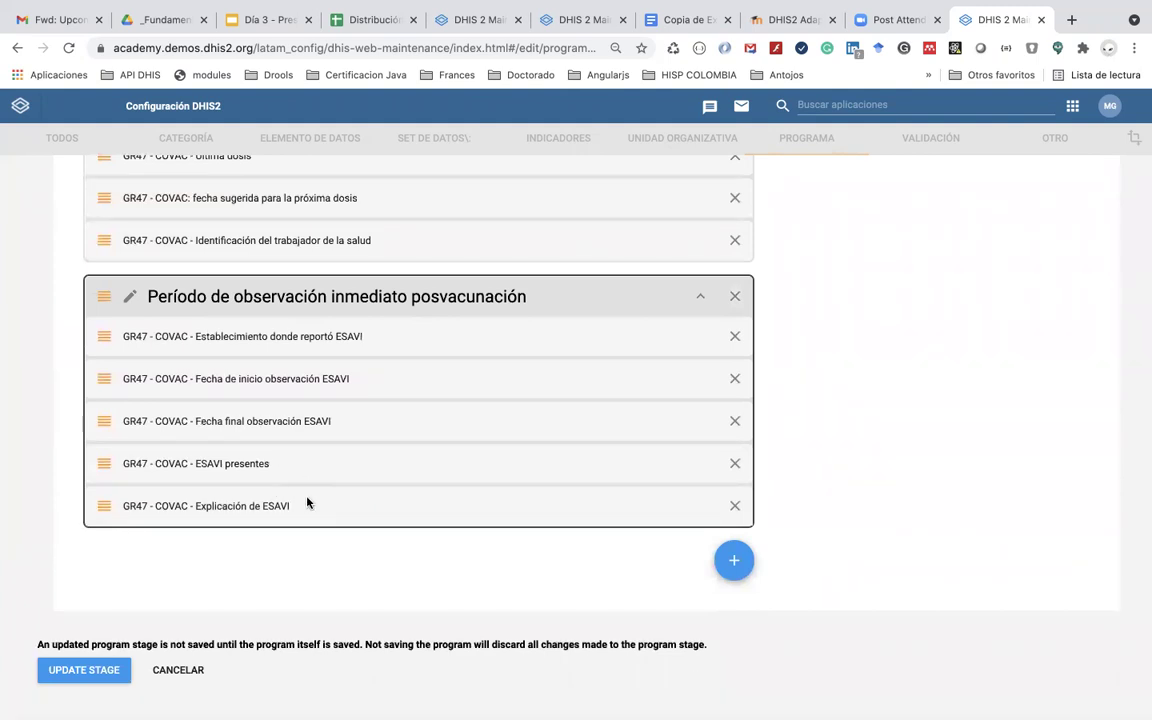
pyautogui.press('super+Tab')
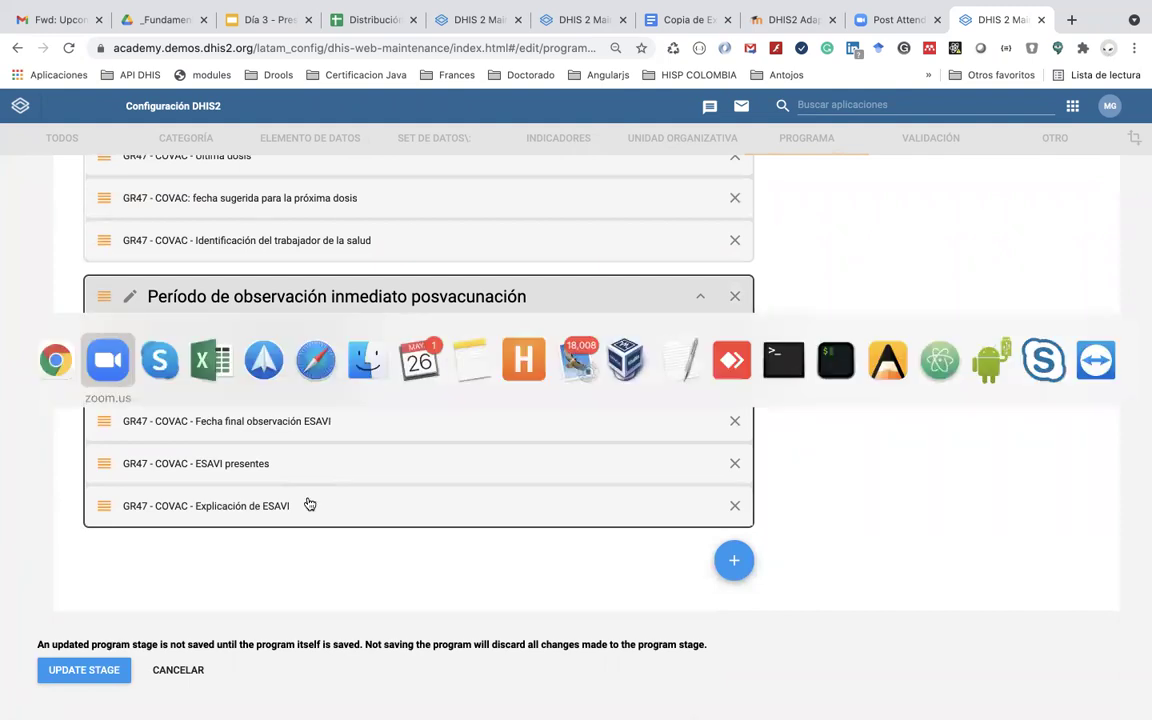
pyautogui.press('super+Tab')
pyautogui.press('super+shift+Tab')
pyautogui.press('super+shift+Tab')
pyautogui.click(674, 22)
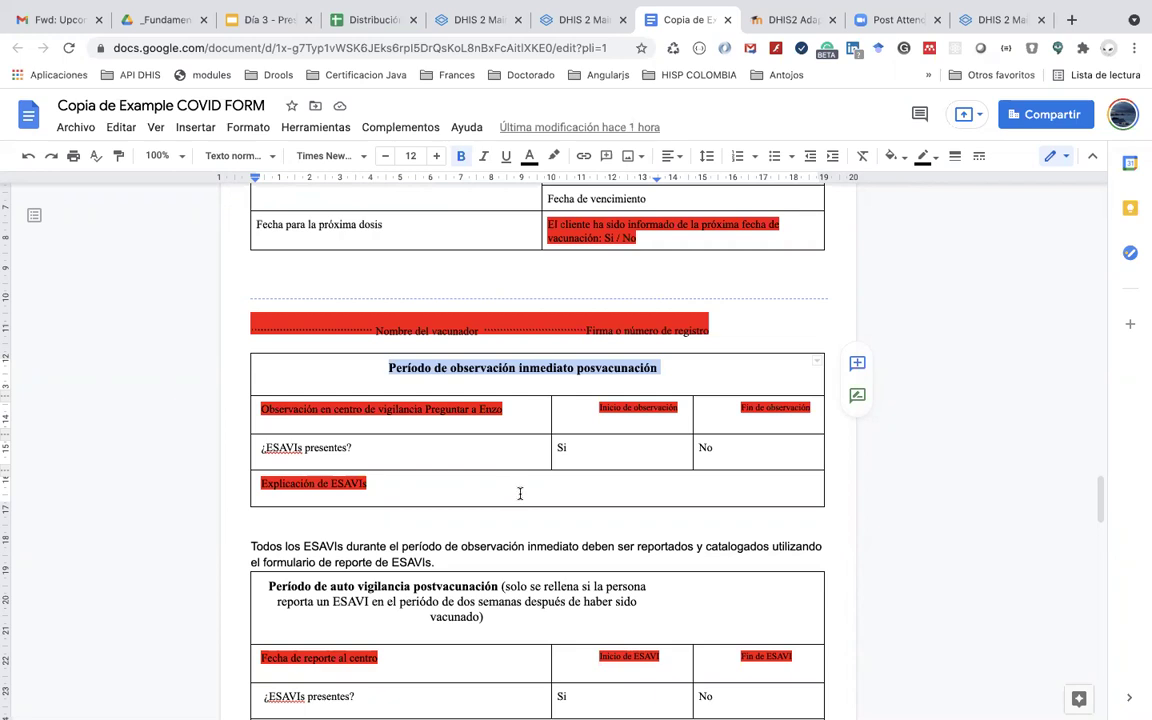
pyautogui.press('super+Tab')
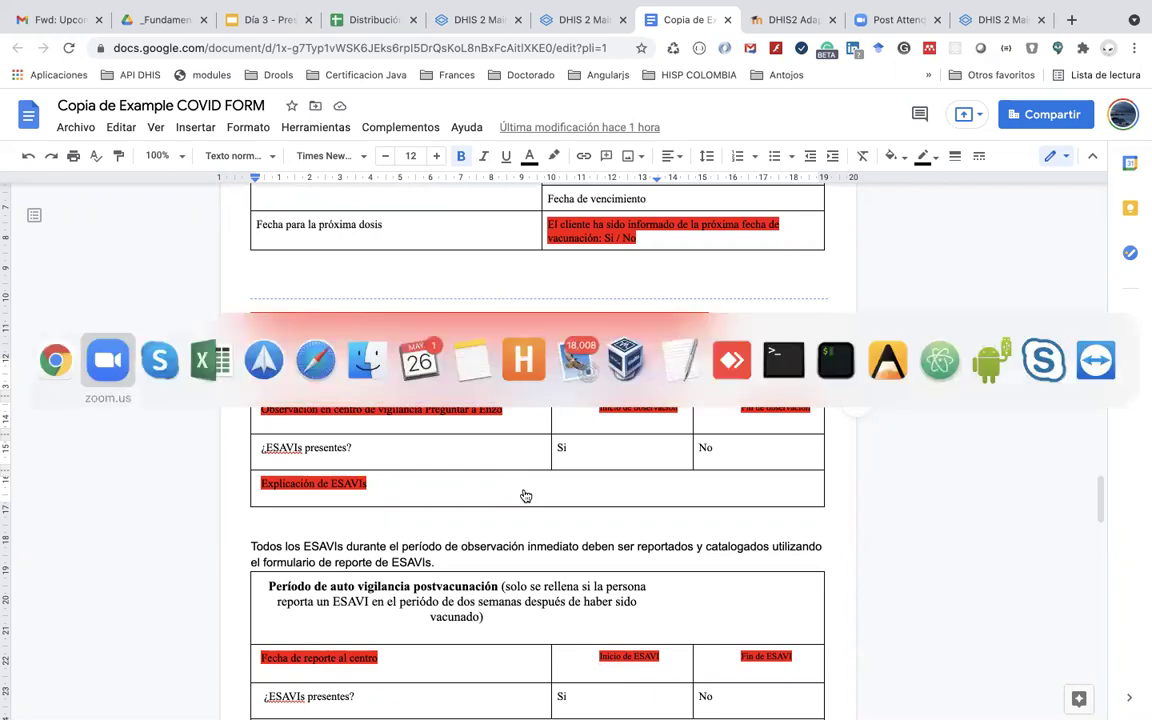
pyautogui.press('super+shift+Tab')
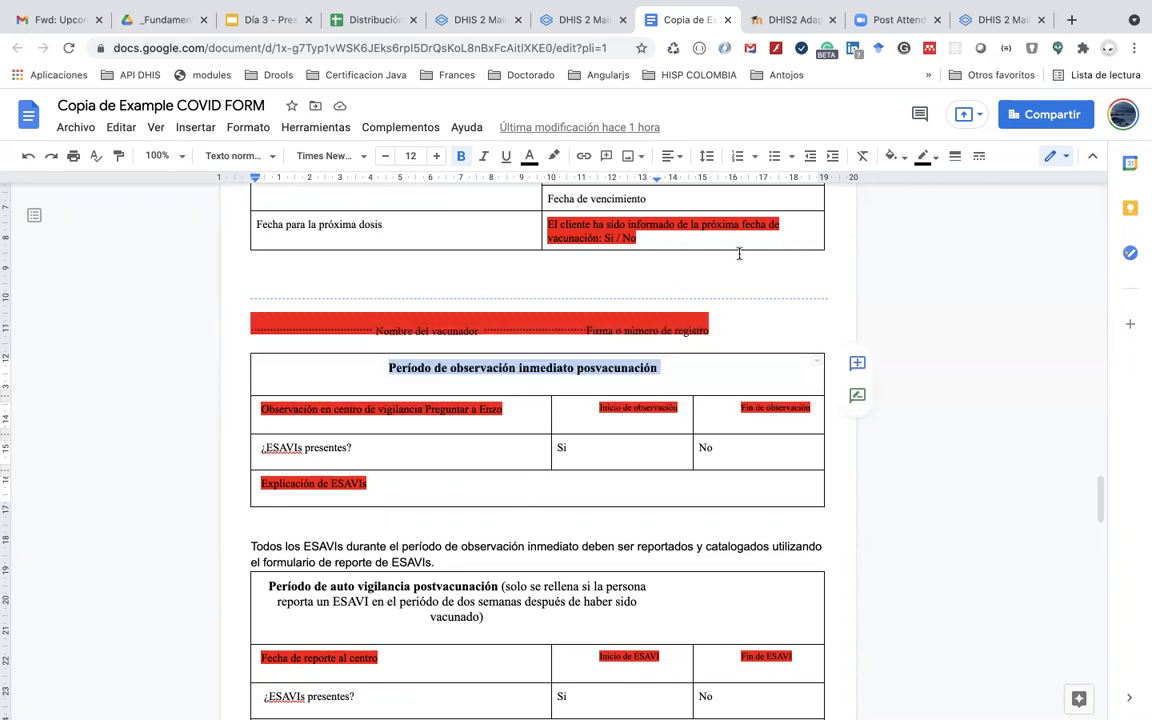
pyautogui.click(983, 19)
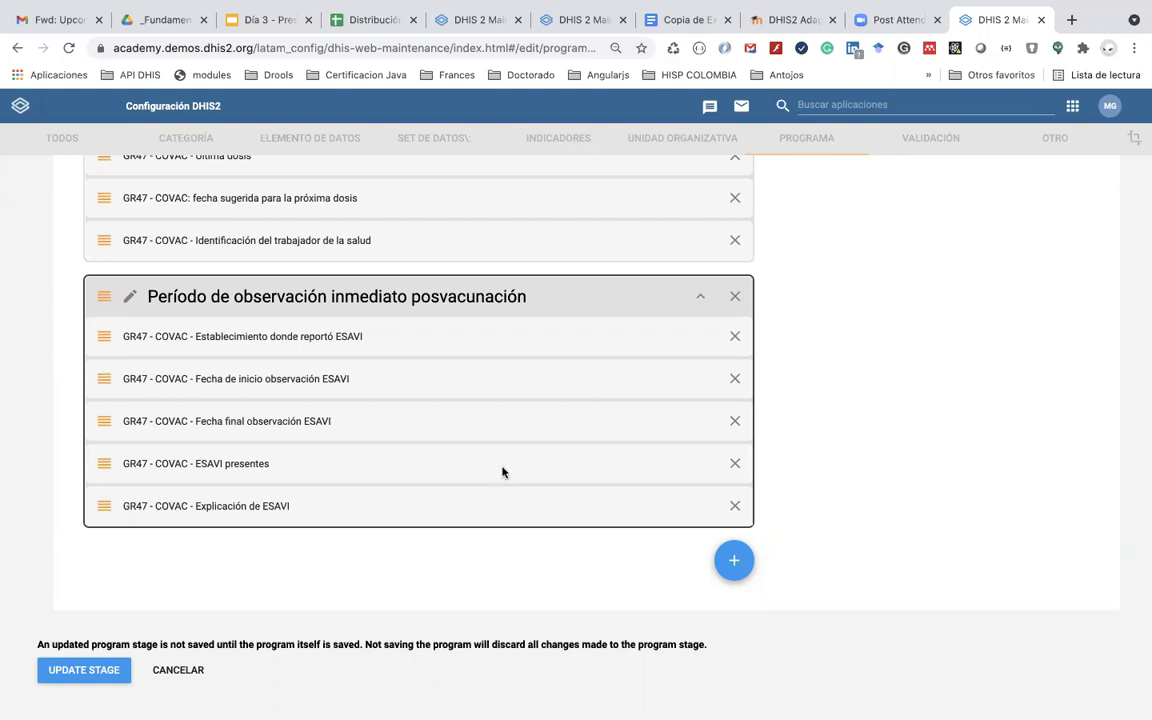
# Step: Apply the program stage changes and save the GR47 COVID-19 vaccination program
pyautogui.scroll(-1, 504, 463)
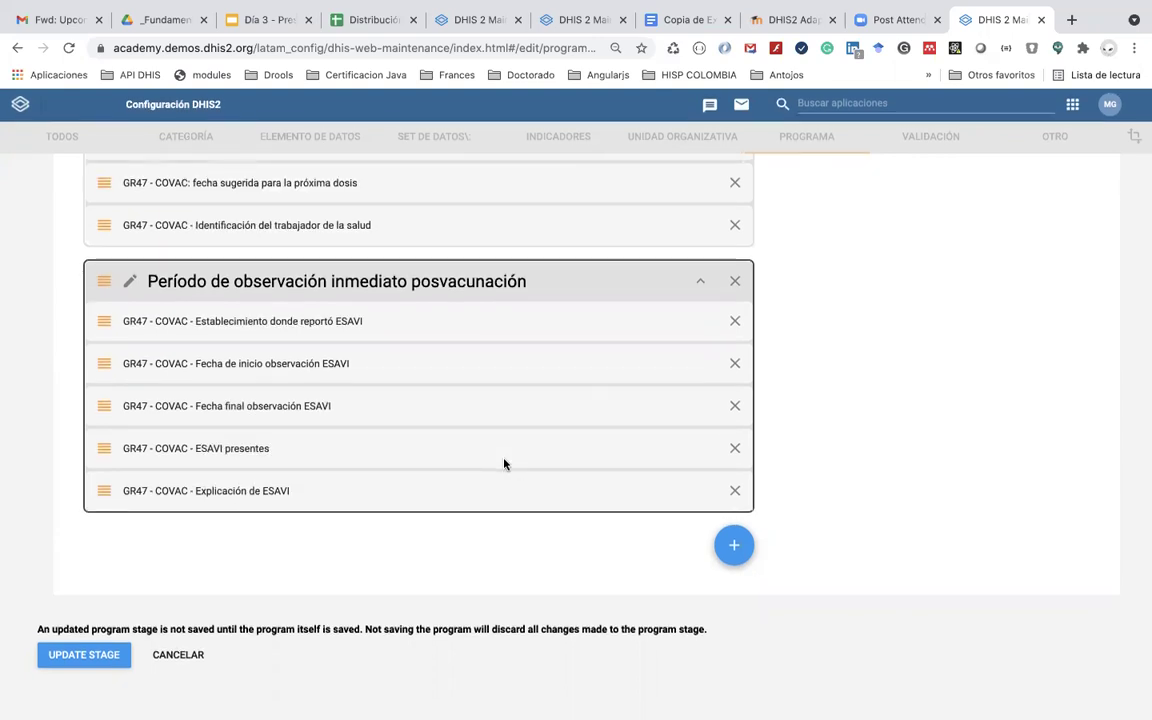
pyautogui.scroll(10, 504, 463)
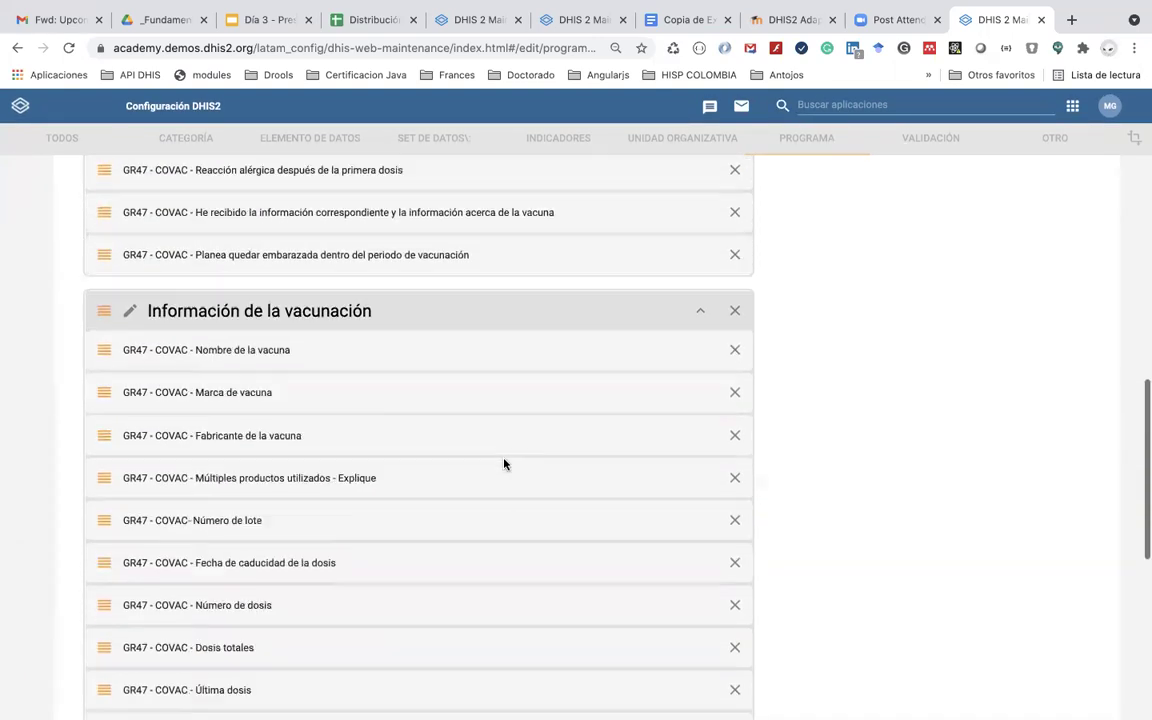
pyautogui.scroll(5, 504, 463)
pyautogui.scroll(-12, 504, 463)
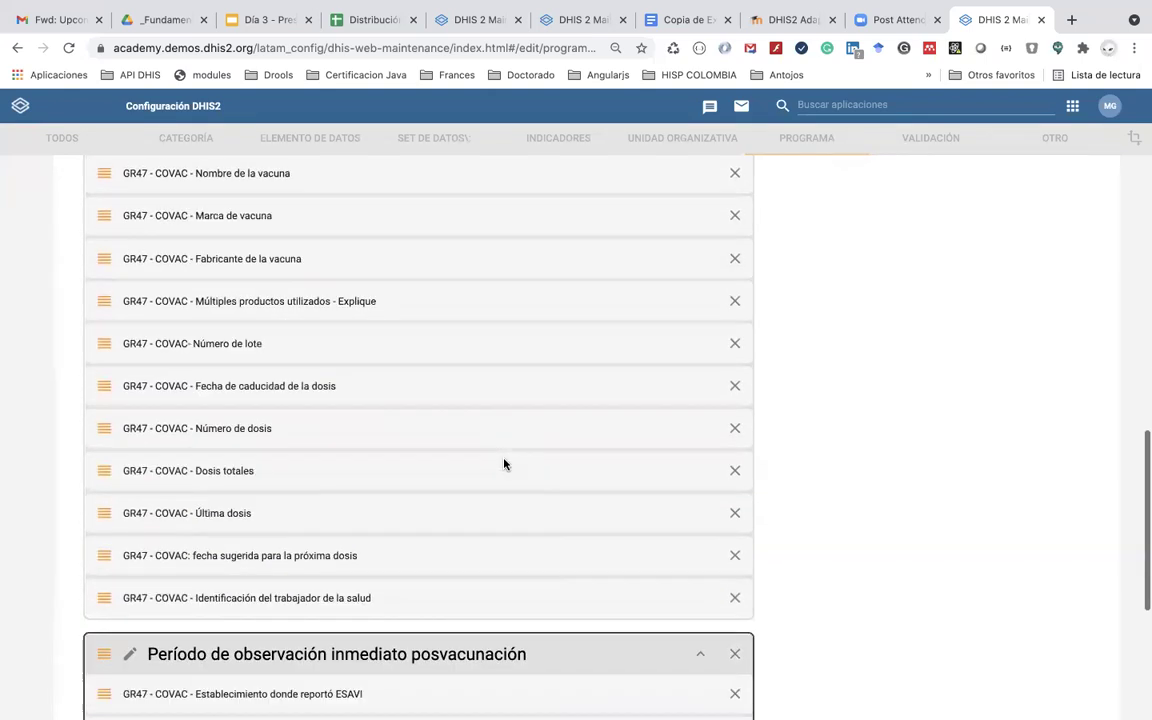
pyautogui.click(95, 658)
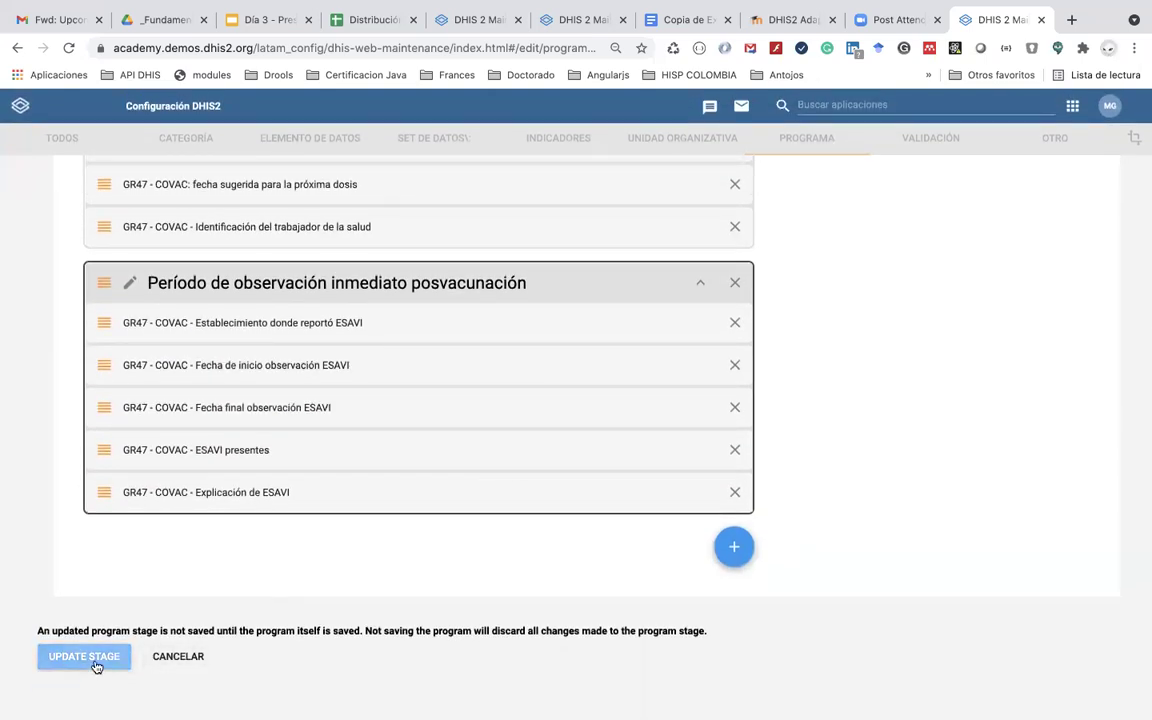
pyautogui.click(507, 452)
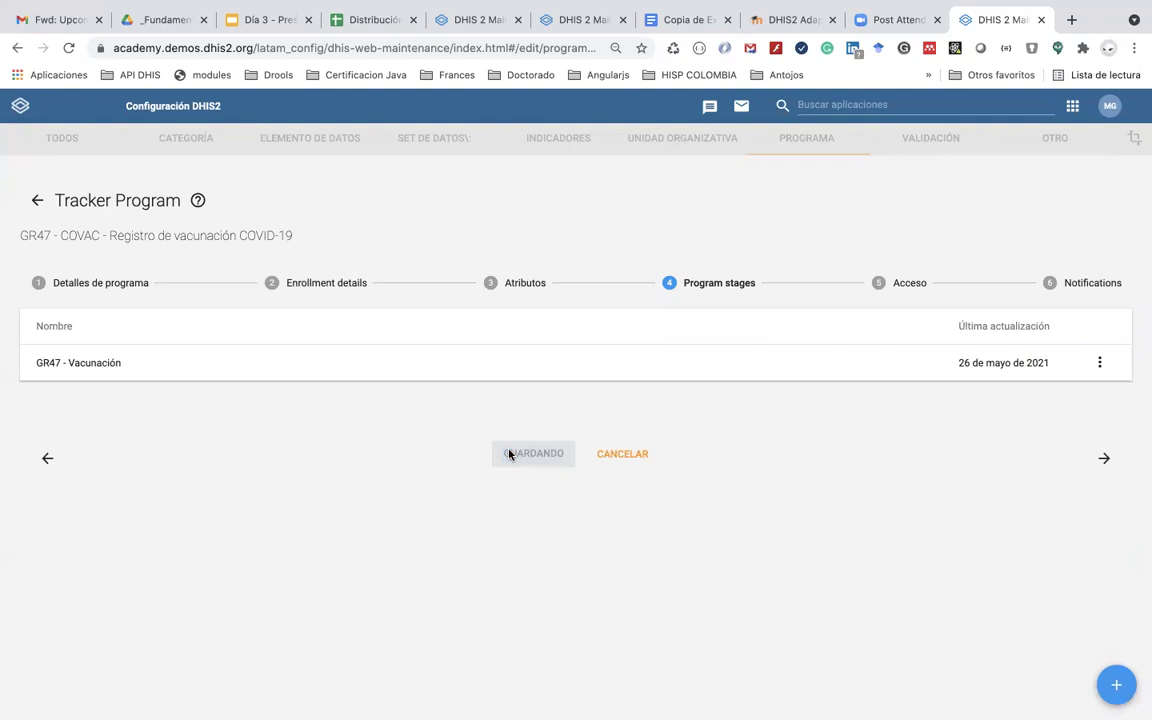
pyautogui.click(1071, 110)
# Step: Open Tracker Capture and select organisation unit AC_47
pyautogui.click(744, 272)
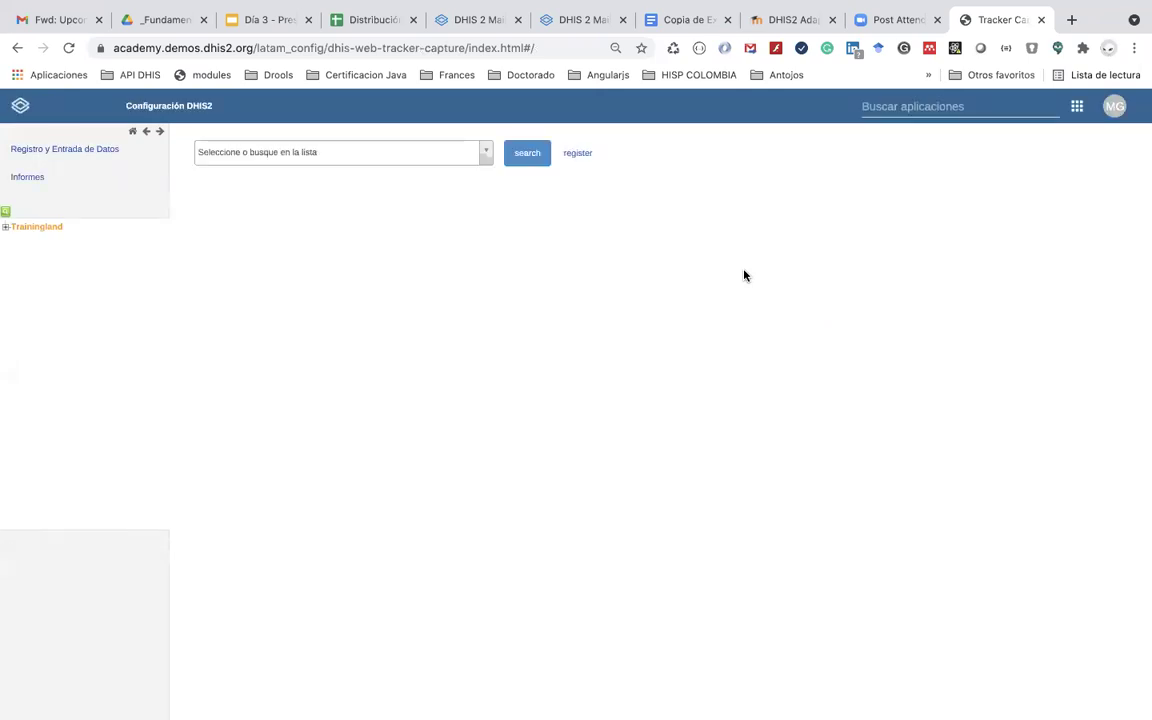
pyautogui.click(7, 228)
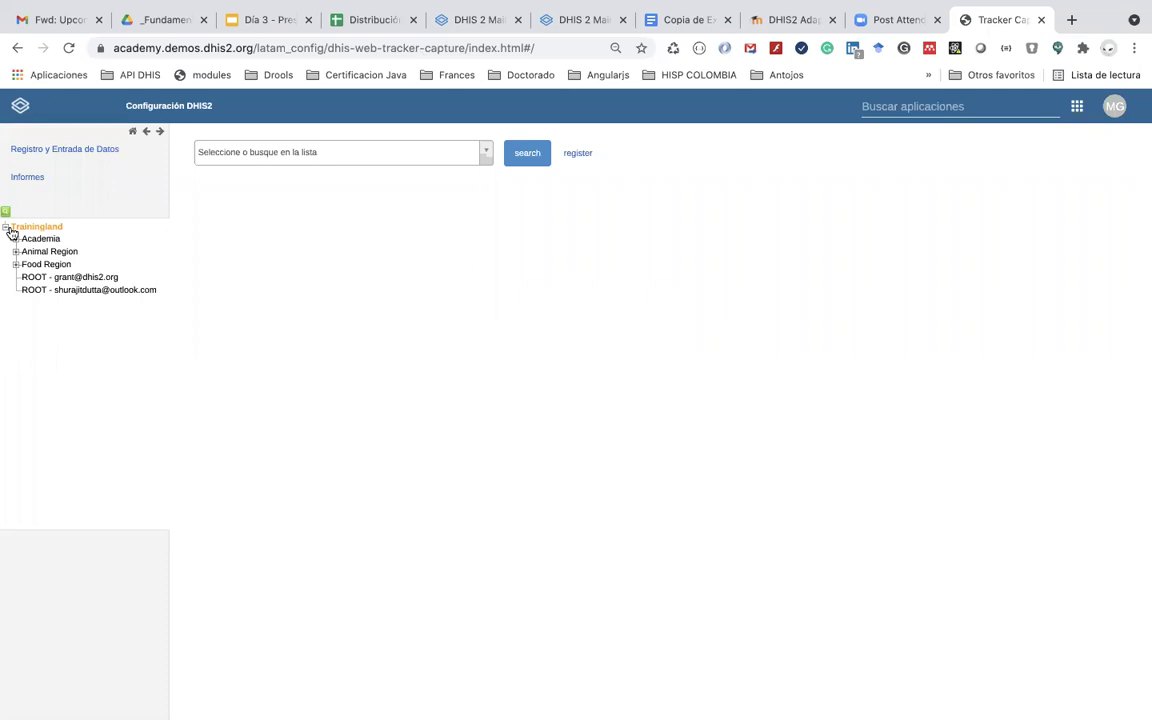
pyautogui.click(15, 239)
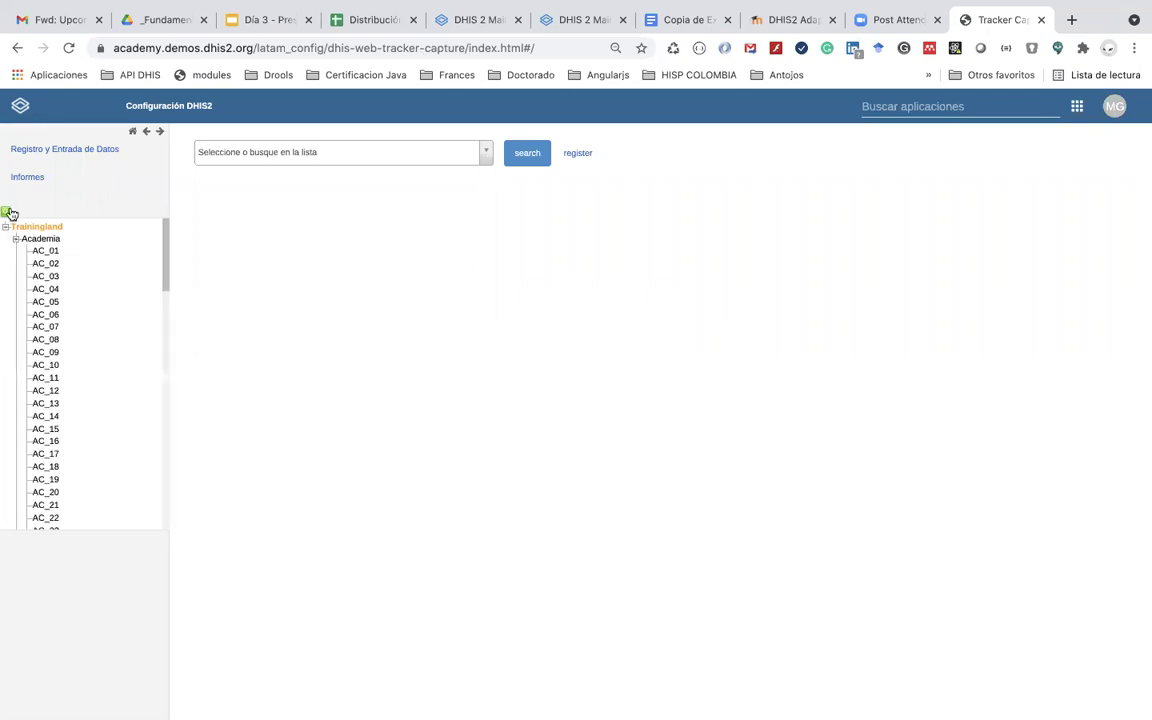
pyautogui.click(6, 212)
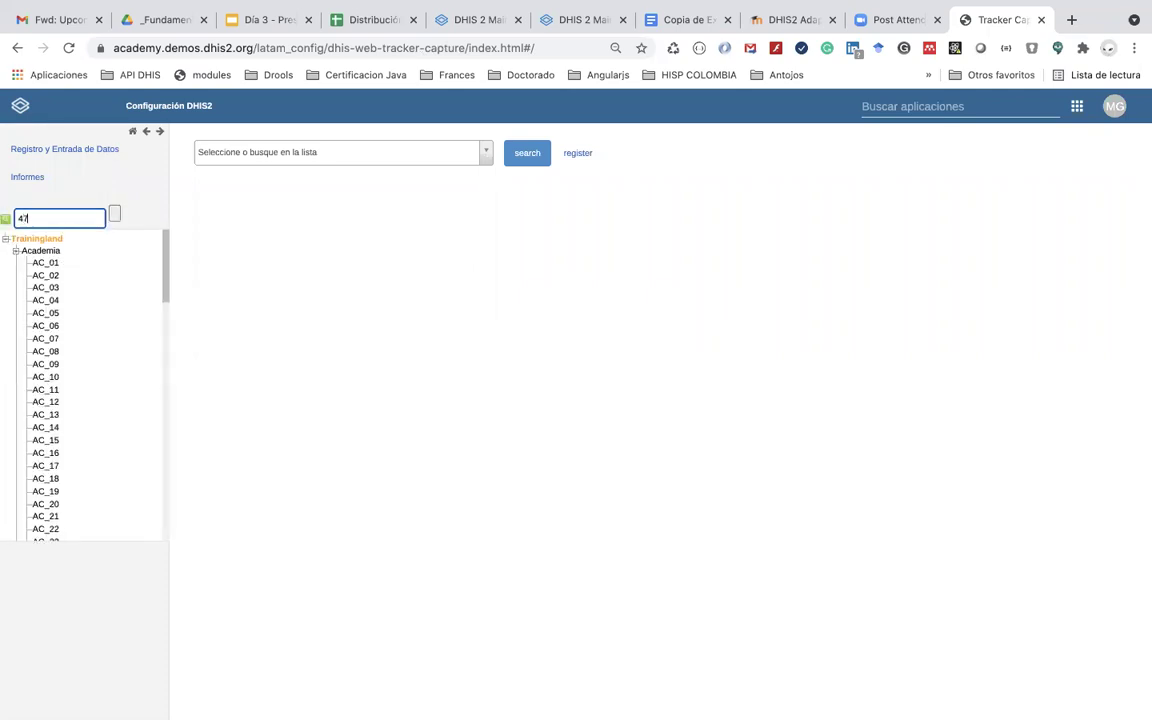
pyautogui.click(48, 247)
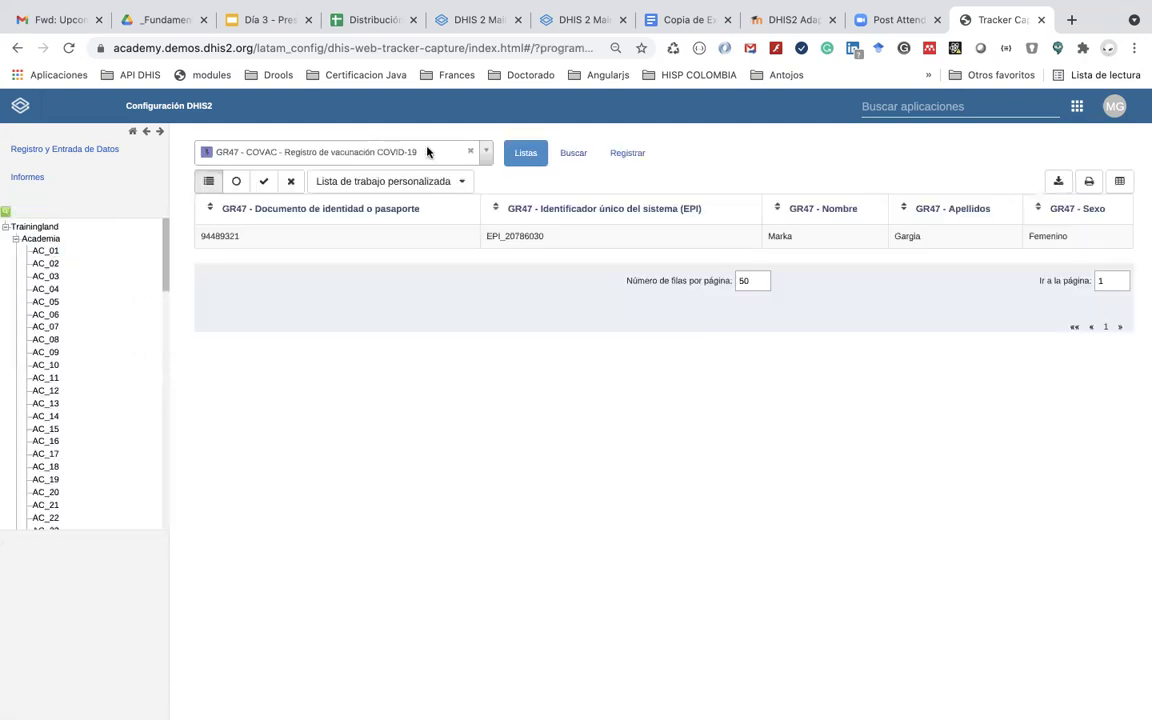
# Step: Open the enrolled registrant's dashboard and look through the GR47 - Vacunación form
pyautogui.click(586, 236)
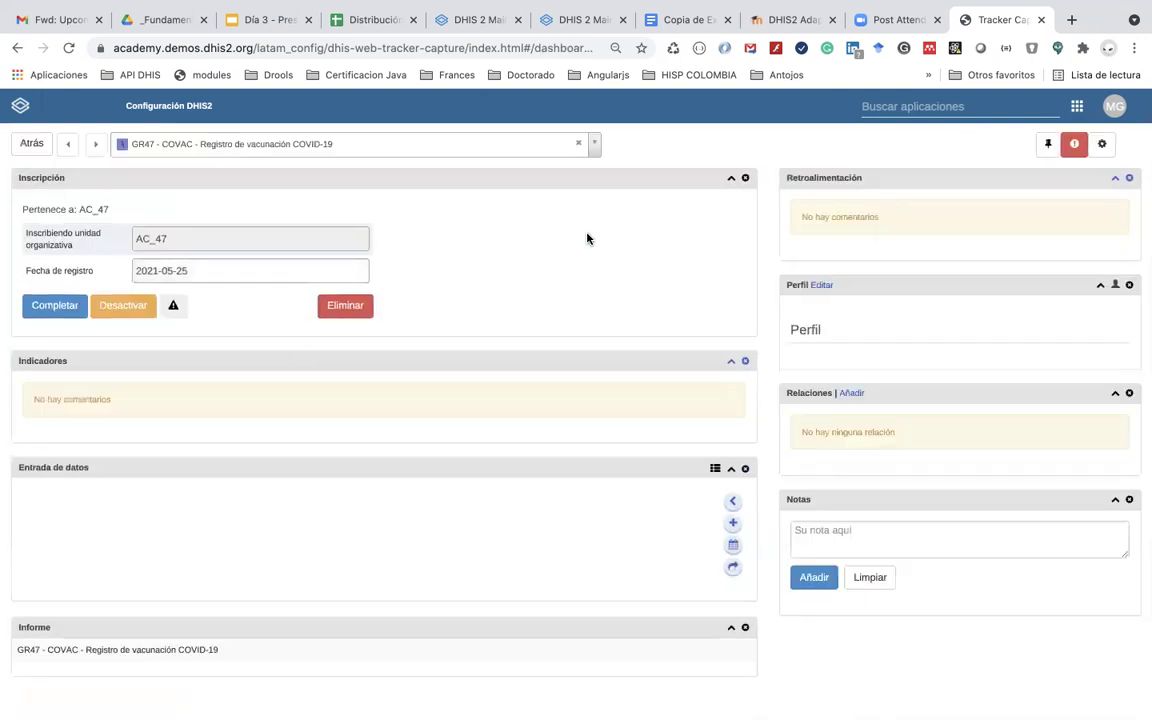
pyautogui.scroll(-5, 239, 535)
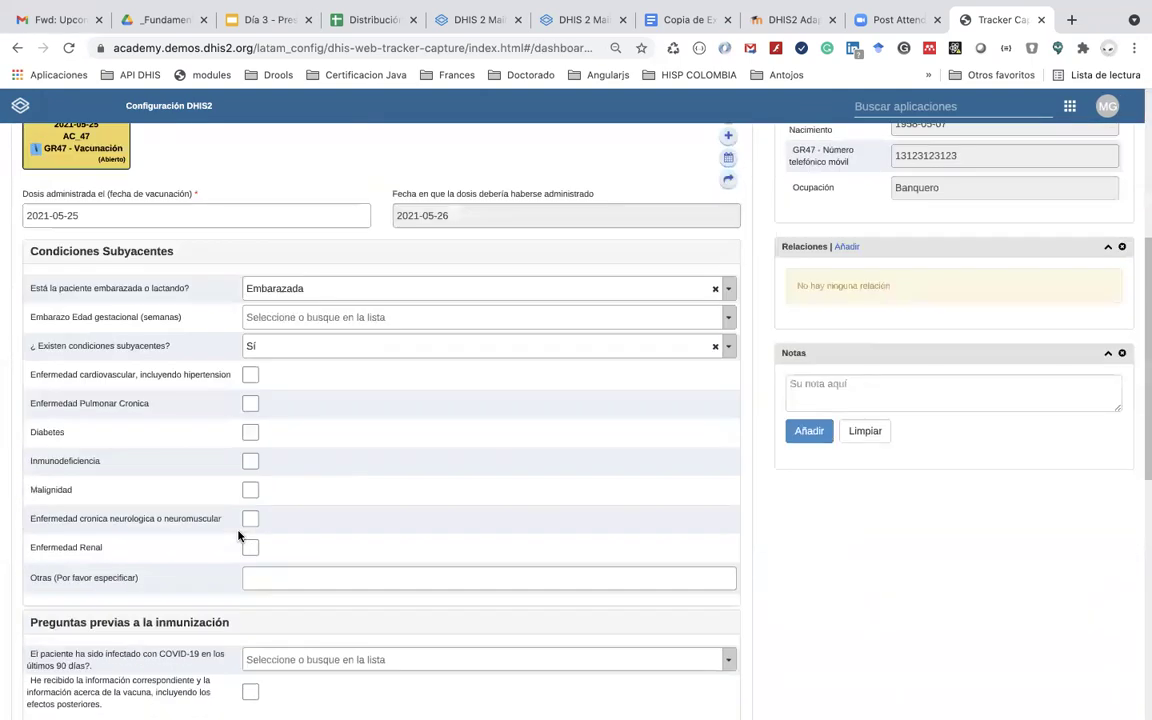
pyautogui.scroll(-5, 238, 536)
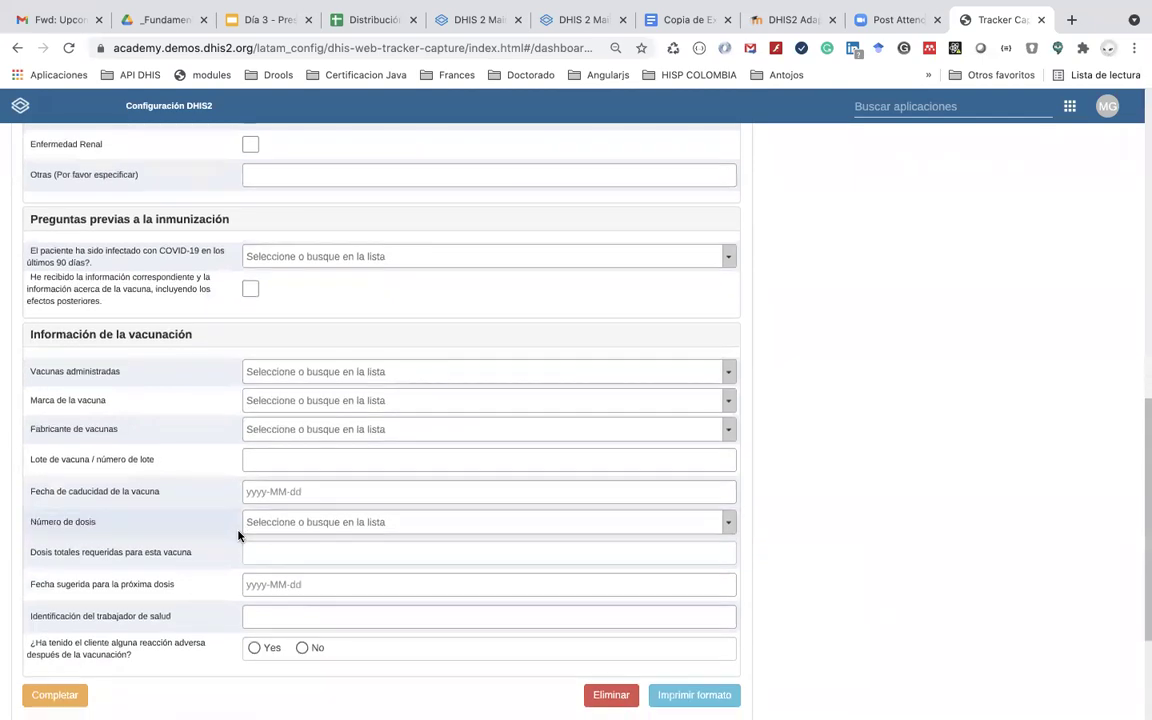
pyautogui.scroll(8, 238, 535)
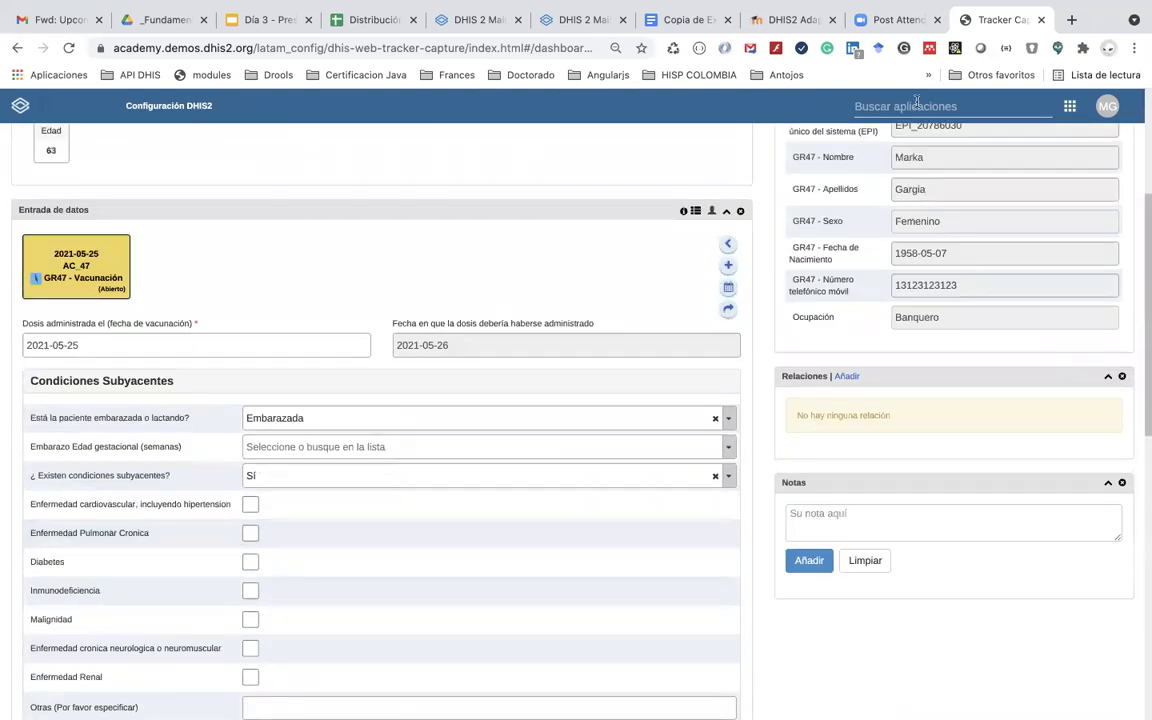
# Step: Clear all cached items with the Cache Cleaner app
pyautogui.click(955, 100)
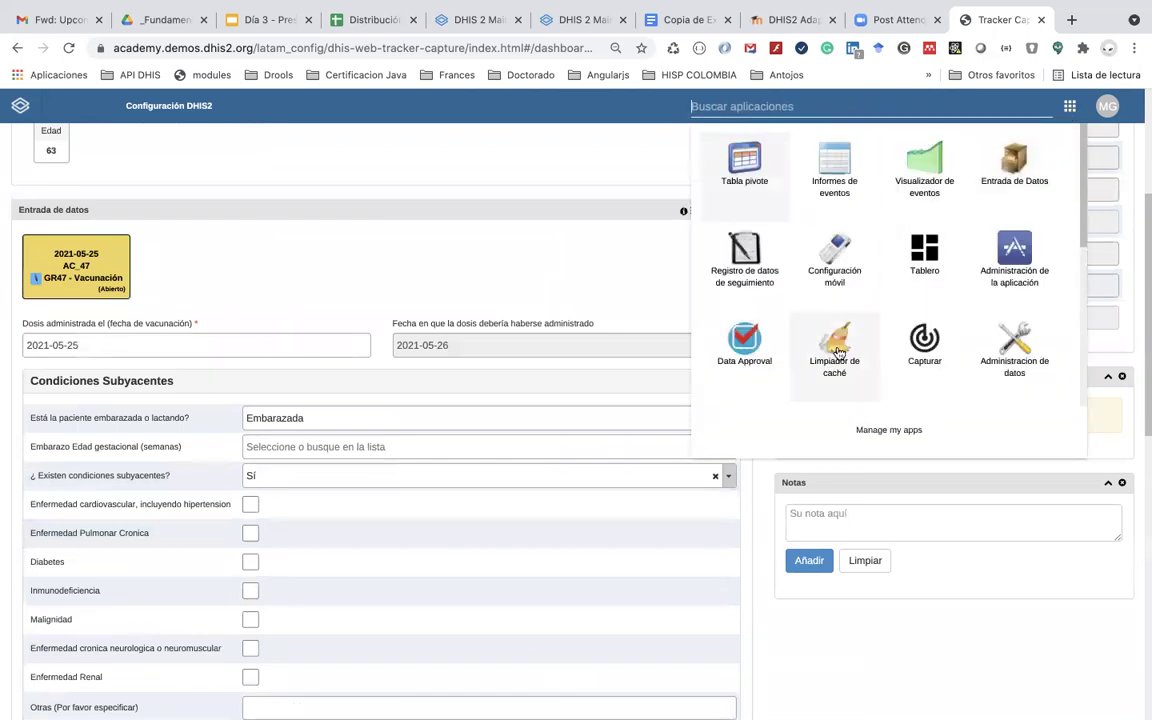
pyautogui.click(832, 345)
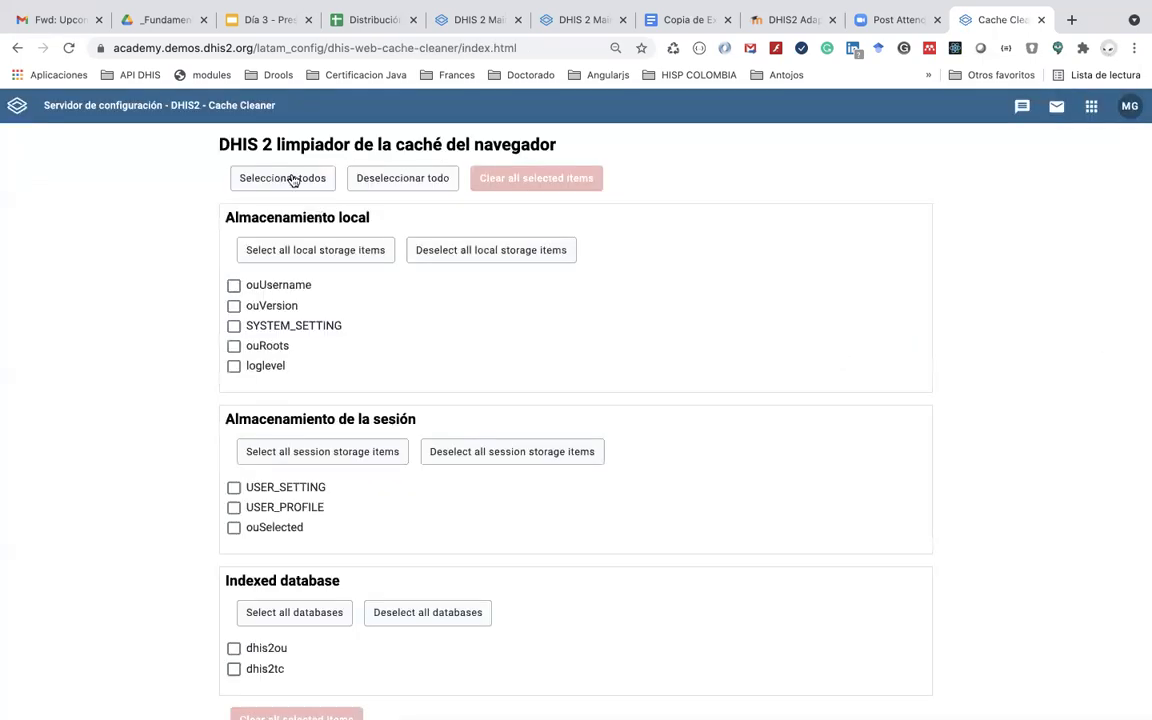
pyautogui.click(288, 178)
pyautogui.click(540, 180)
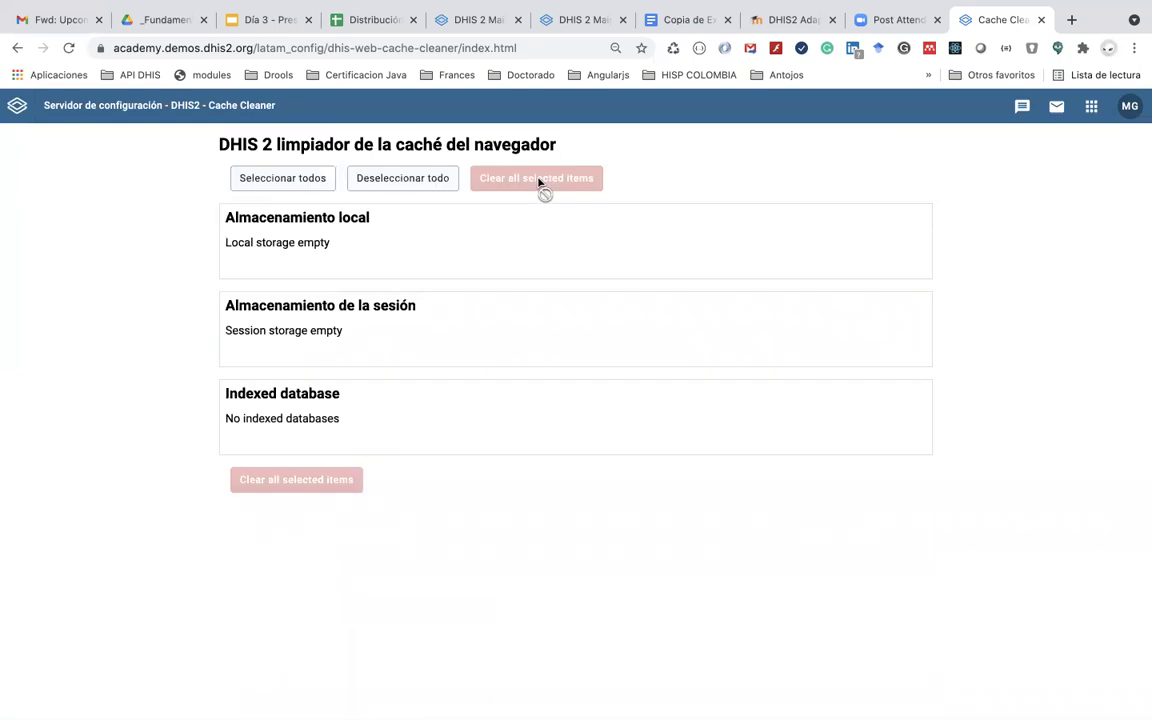
# Step: Reopen Tracker Capture and select organisation unit AC_47 by searching '47'
pyautogui.click(1091, 106)
pyautogui.click(800, 298)
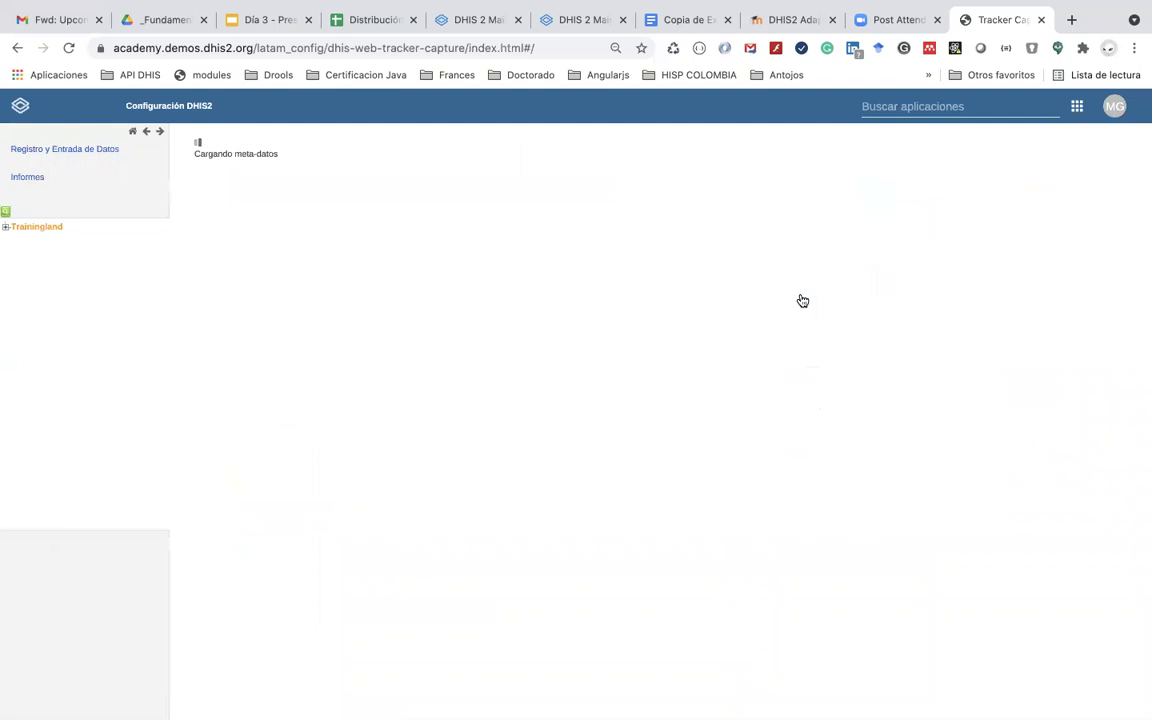
pyautogui.click(8, 212)
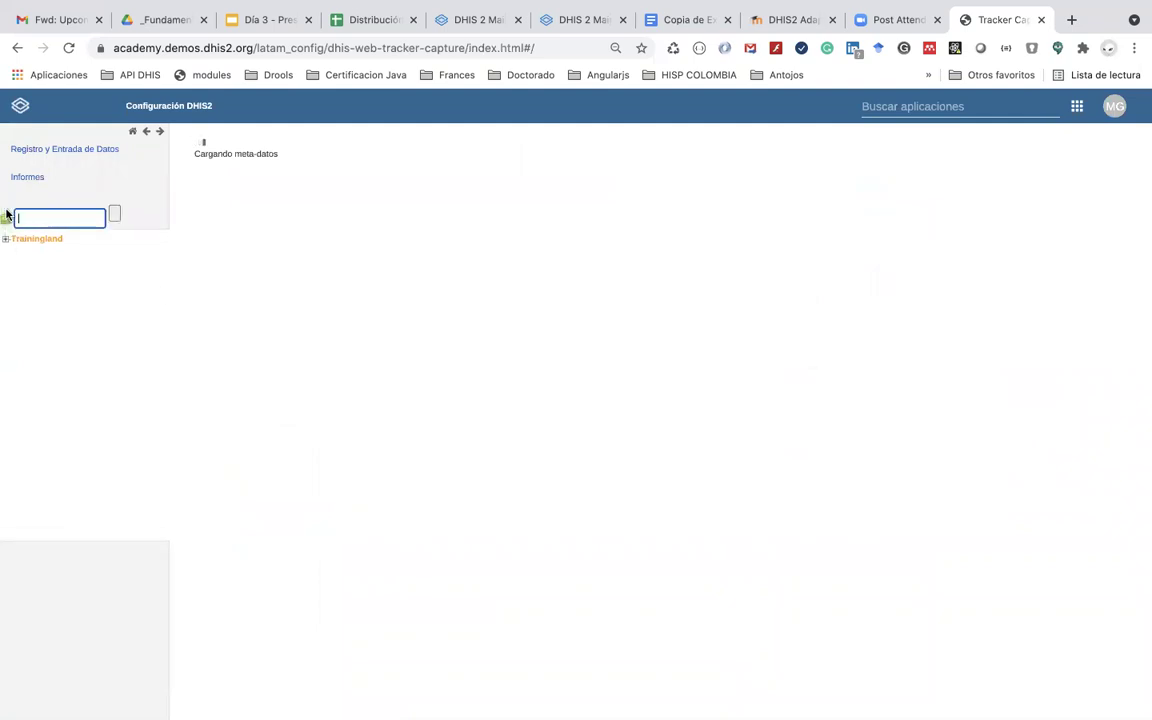
pyautogui.write('47')
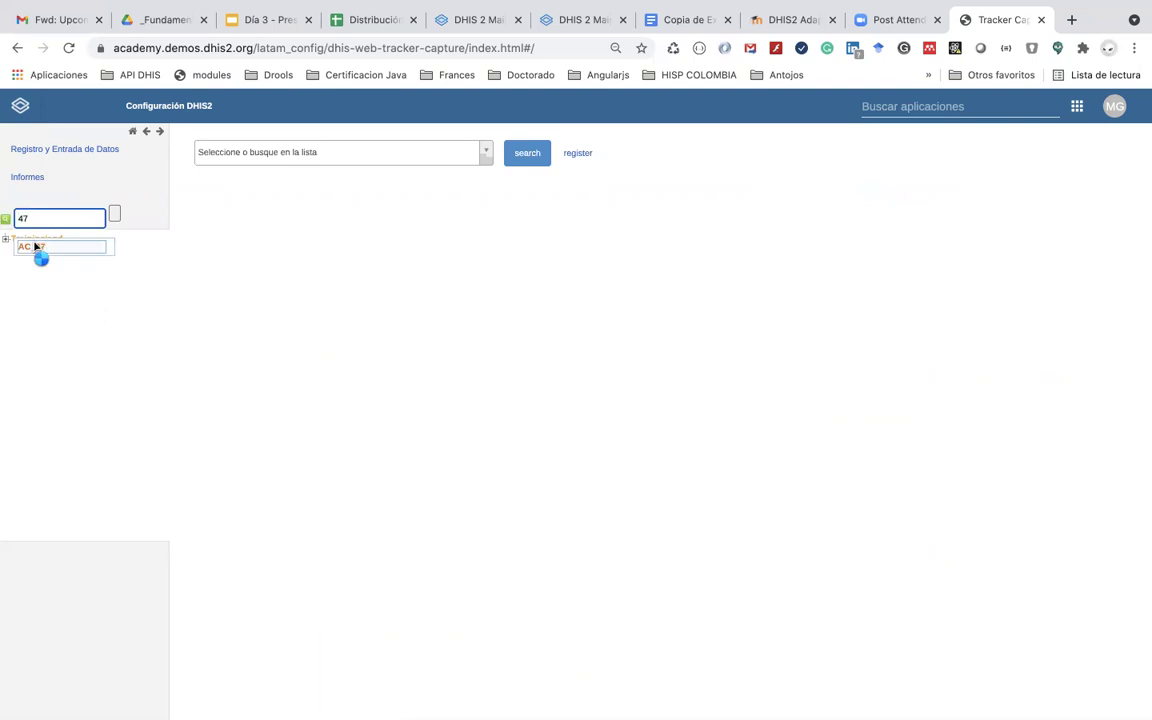
pyautogui.click(37, 248)
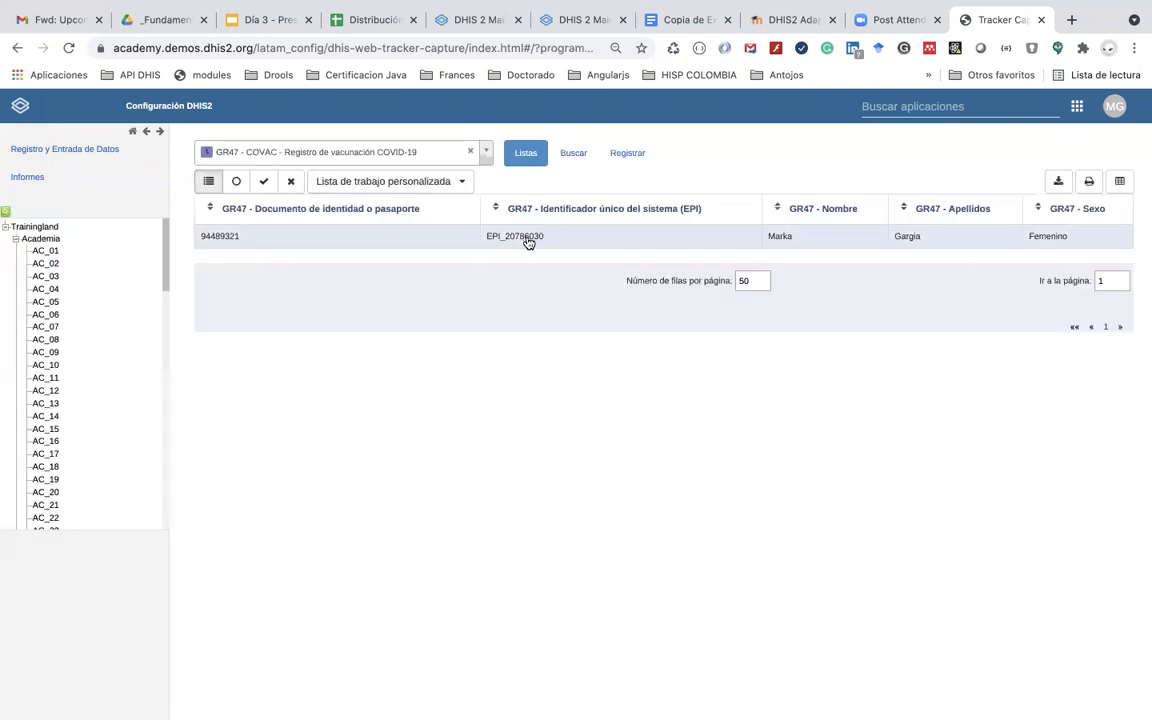
# Step: Open the first registrant's tracker dashboard and scroll to the ESAVI section
pyautogui.click(527, 240)
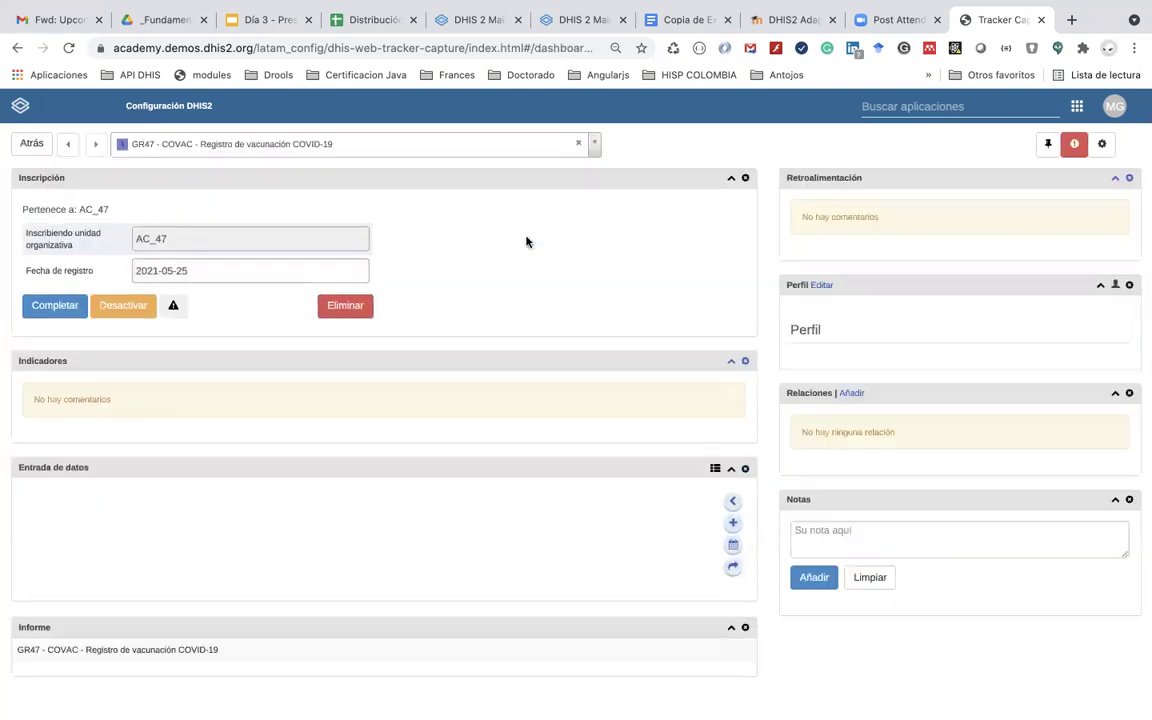
pyautogui.scroll(-8, 487, 416)
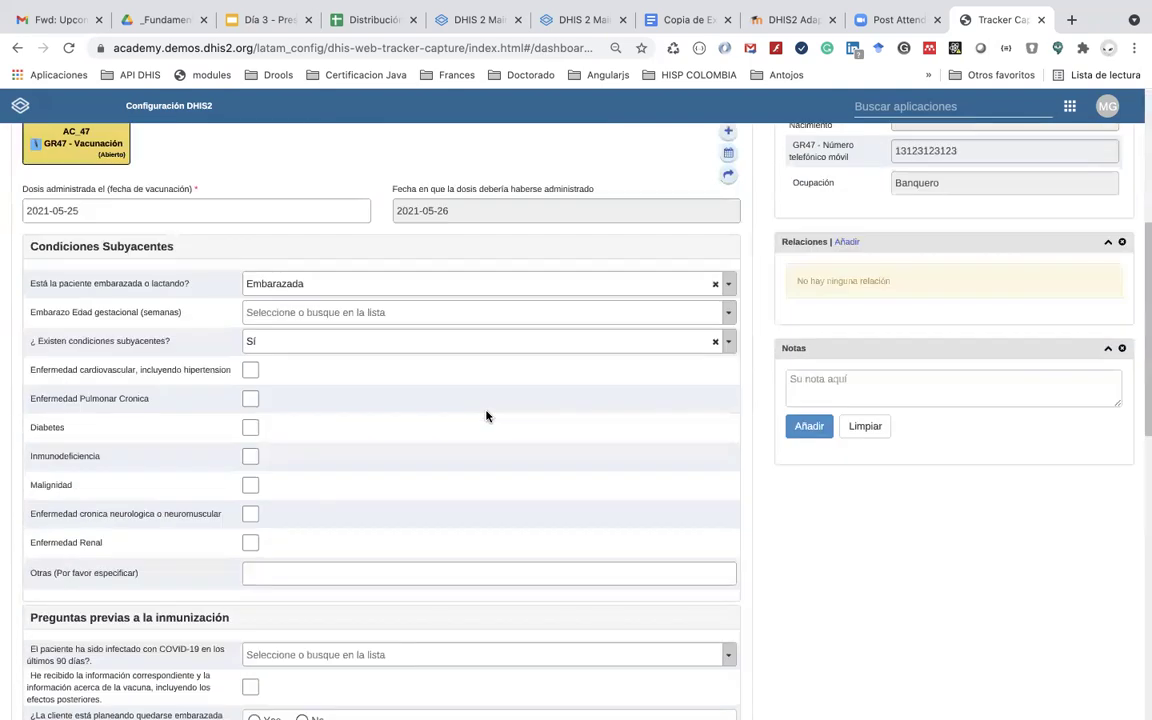
pyautogui.scroll(-5, 487, 416)
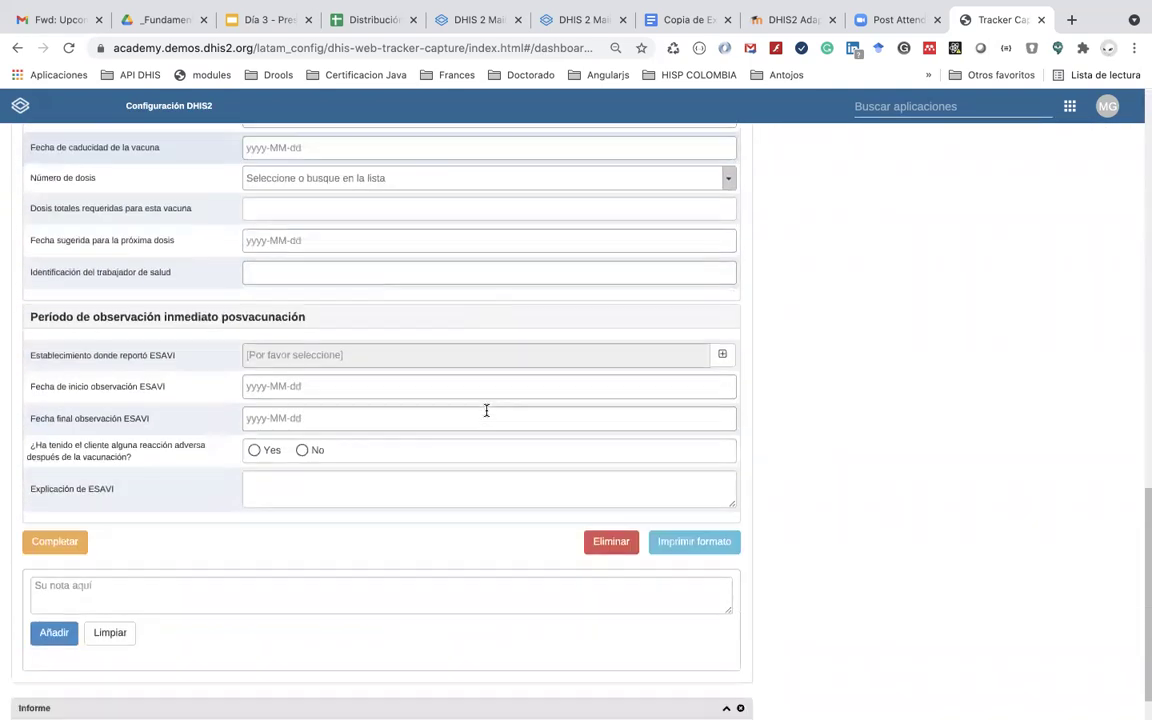
pyautogui.scroll(2, 487, 416)
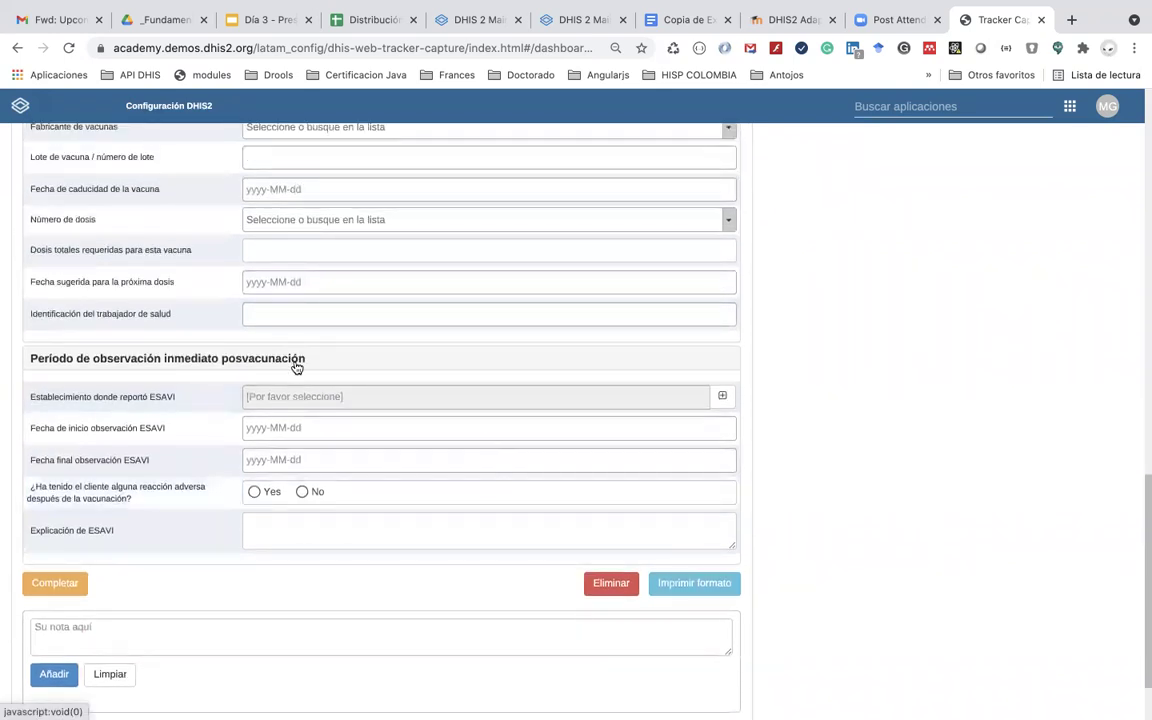
pyautogui.scroll(-2, 296, 393)
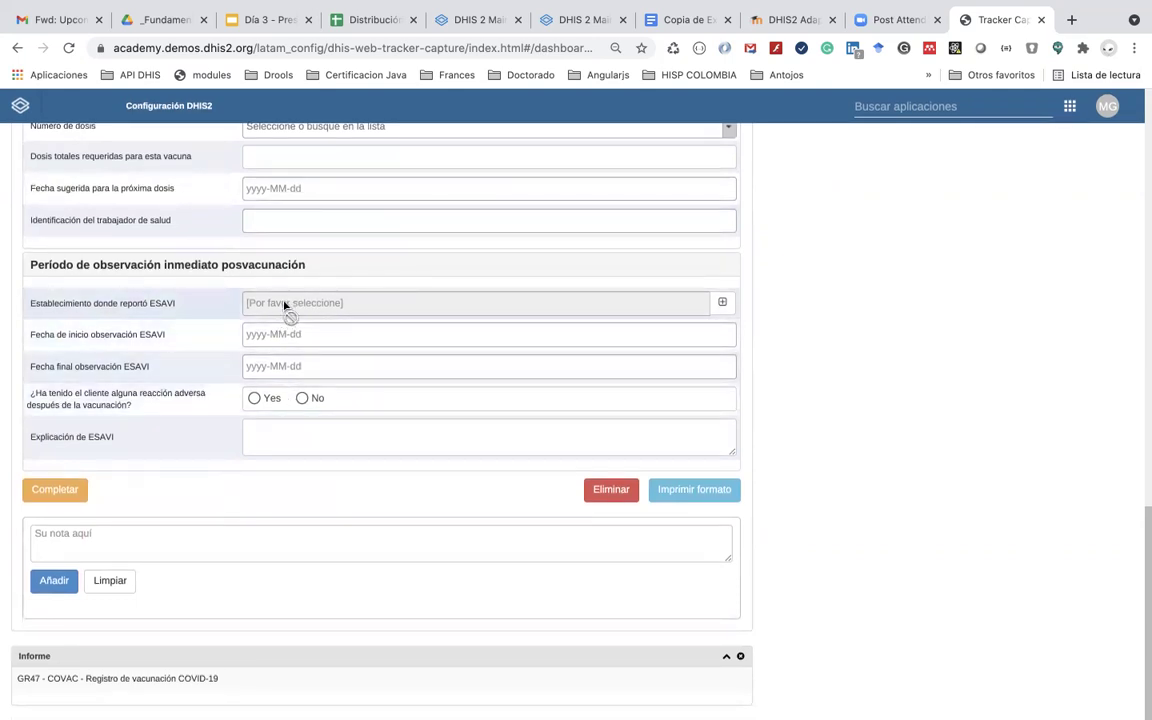
# Step: Set the reporting facility to Cardinal Hospital Gateway PHC under Animal Region > Bird District
pyautogui.click(723, 304)
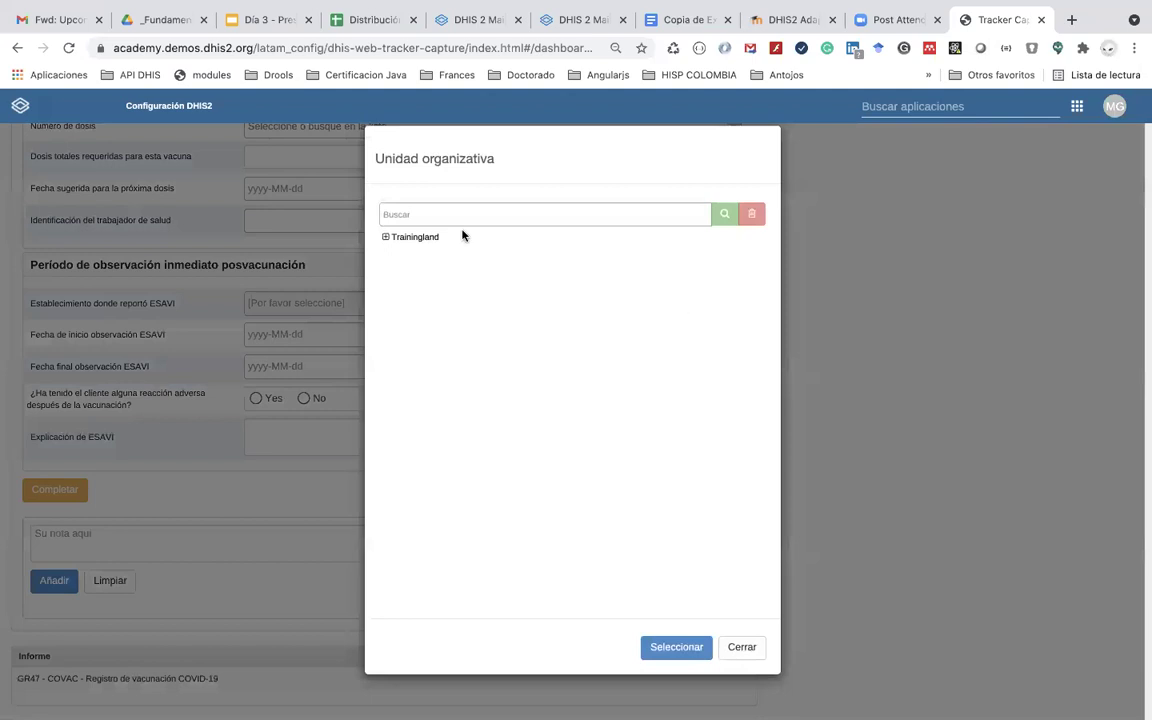
pyautogui.click(385, 237)
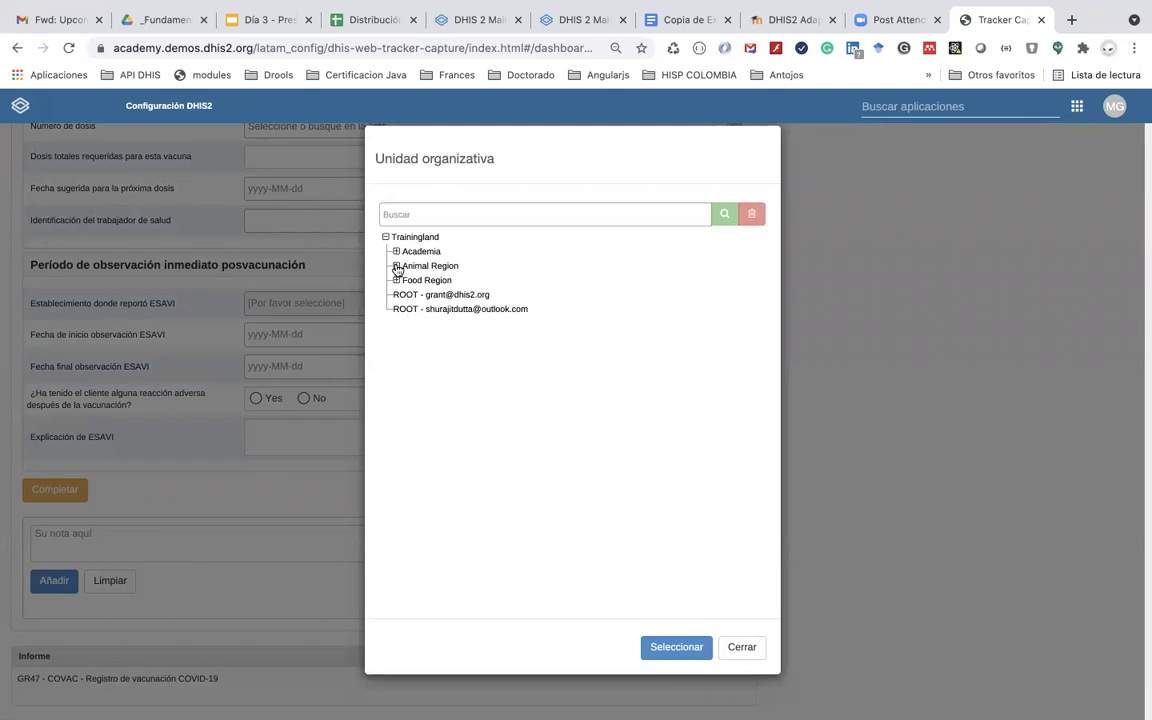
pyautogui.click(396, 266)
pyautogui.click(407, 281)
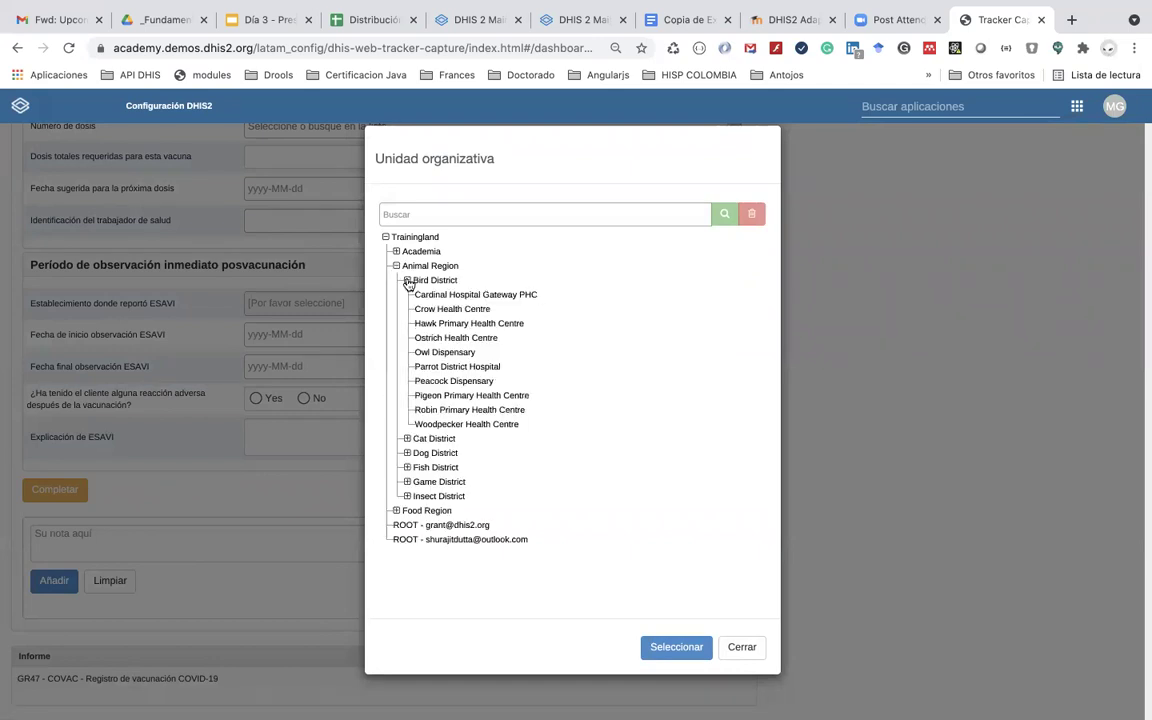
pyautogui.click(446, 298)
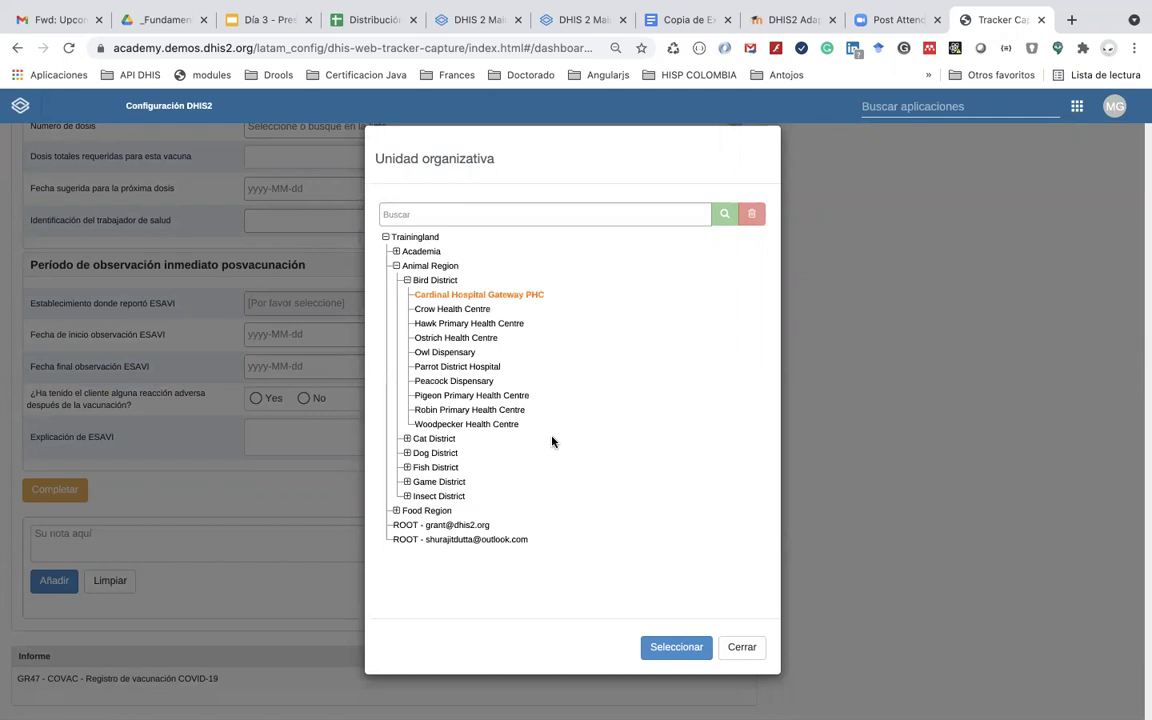
pyautogui.click(677, 647)
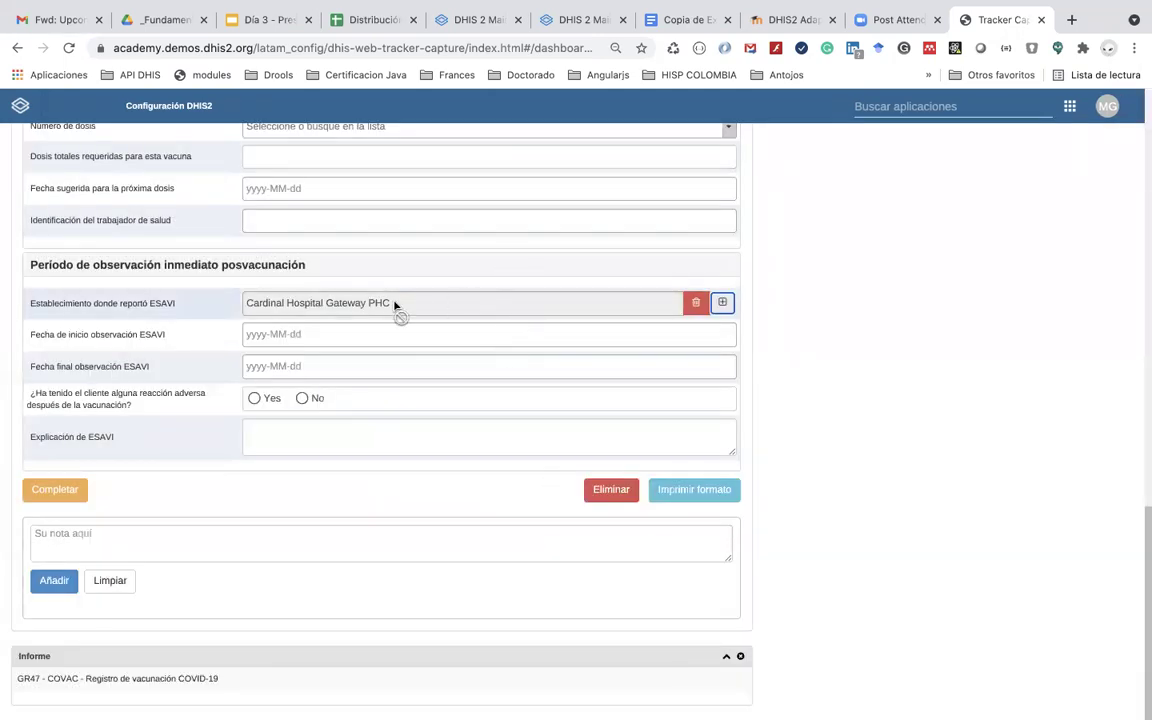
# Step: Set both observation dates to 2021-05-26 and answer Yes to adverse reaction
pyautogui.click(432, 341)
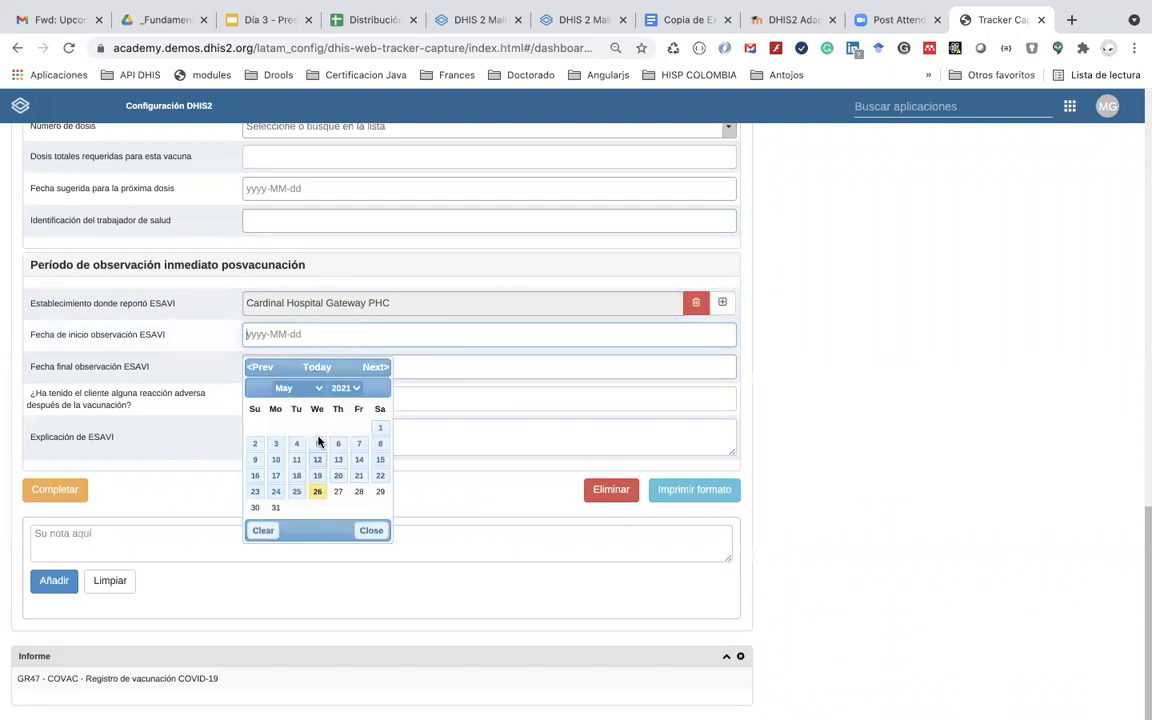
pyautogui.click(318, 492)
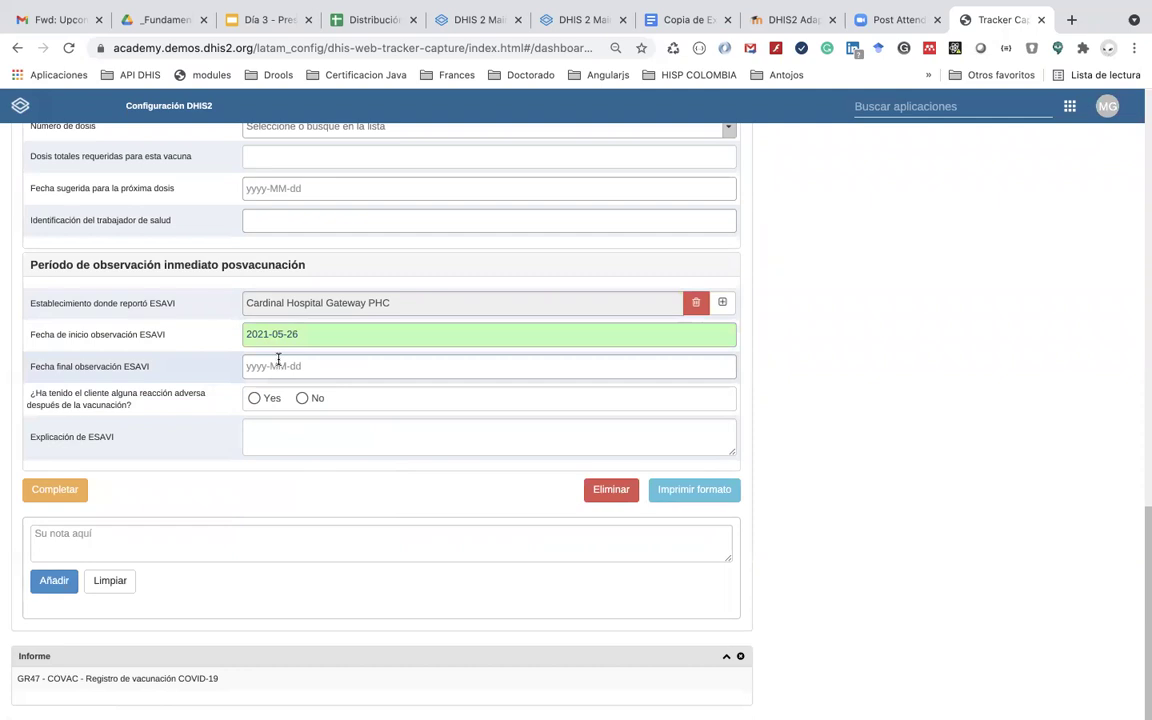
pyautogui.click(278, 366)
pyautogui.click(317, 523)
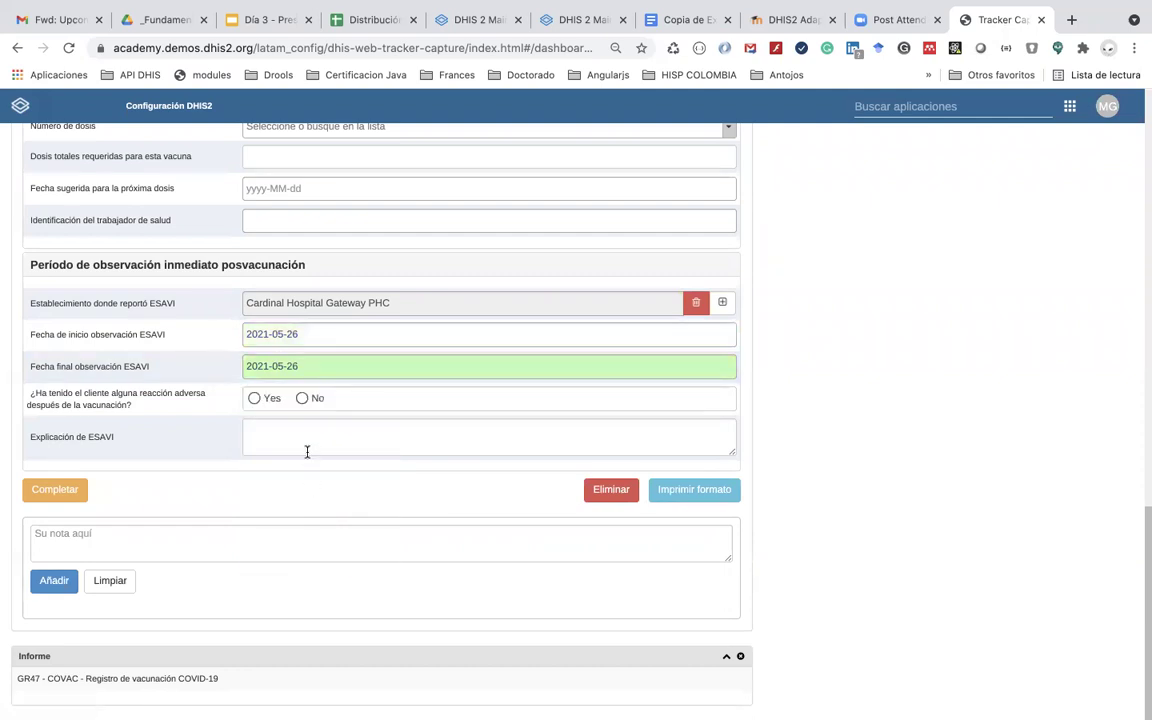
pyautogui.click(255, 399)
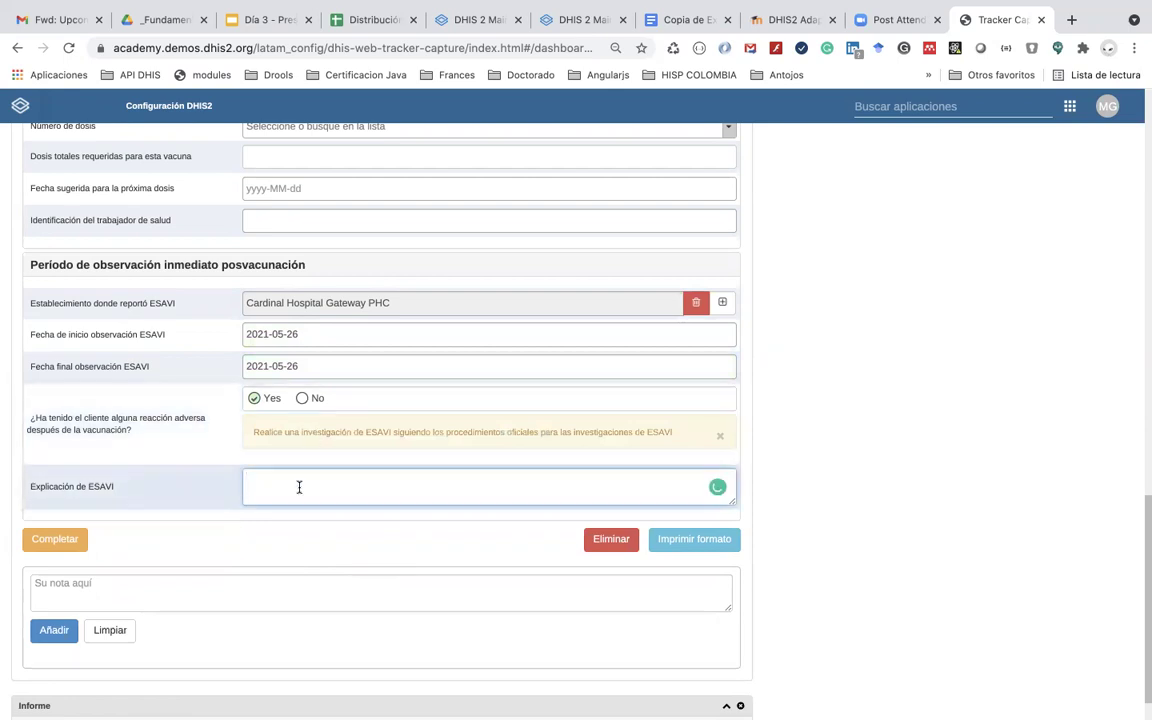
pyautogui.scroll(-1, 296, 478)
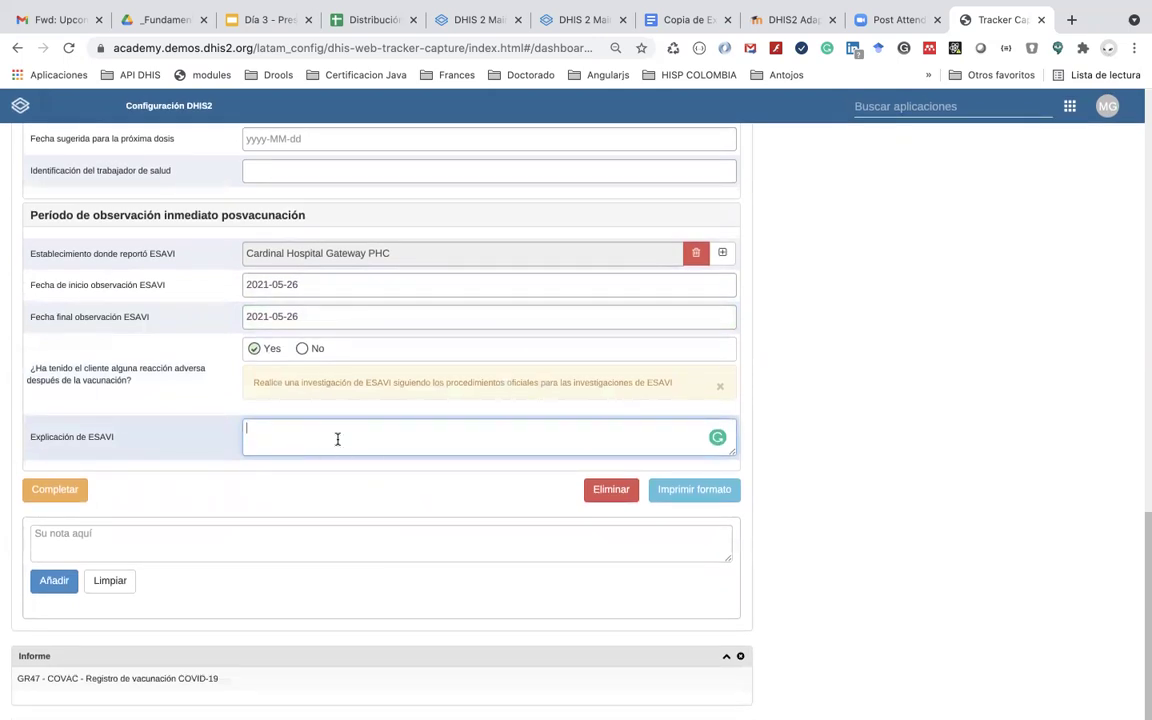
pyautogui.scroll(5, 337, 440)
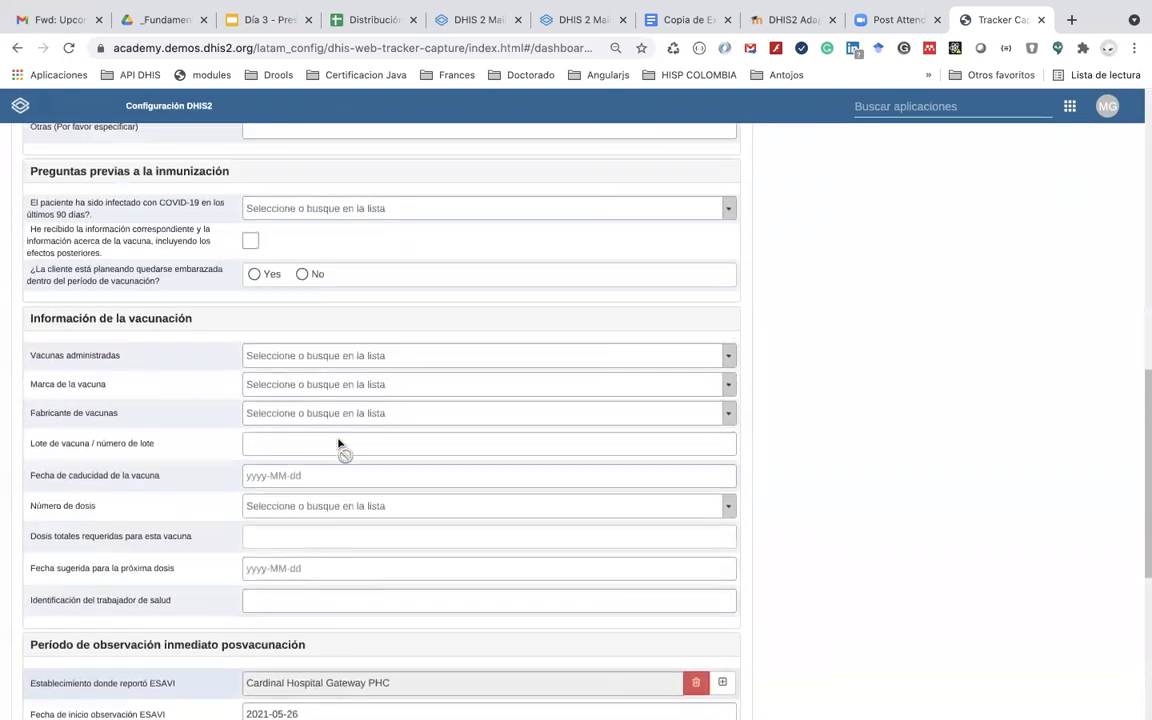
pyautogui.scroll(-5, 337, 440)
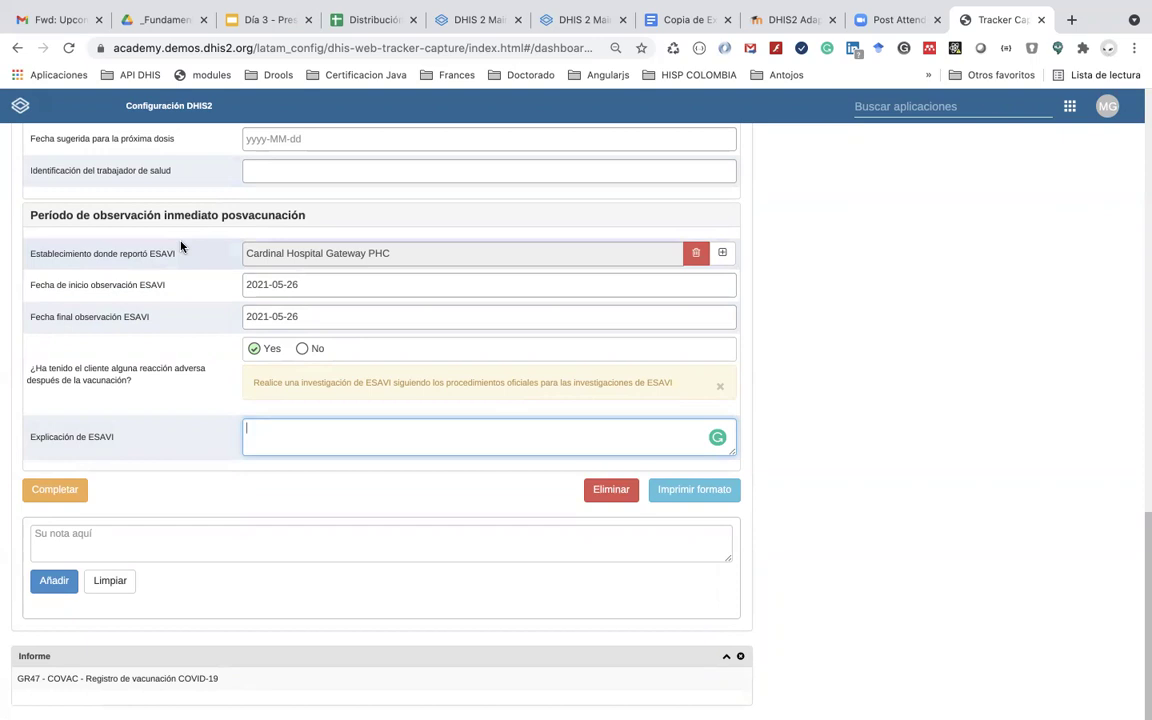
pyautogui.press('super+Tab')
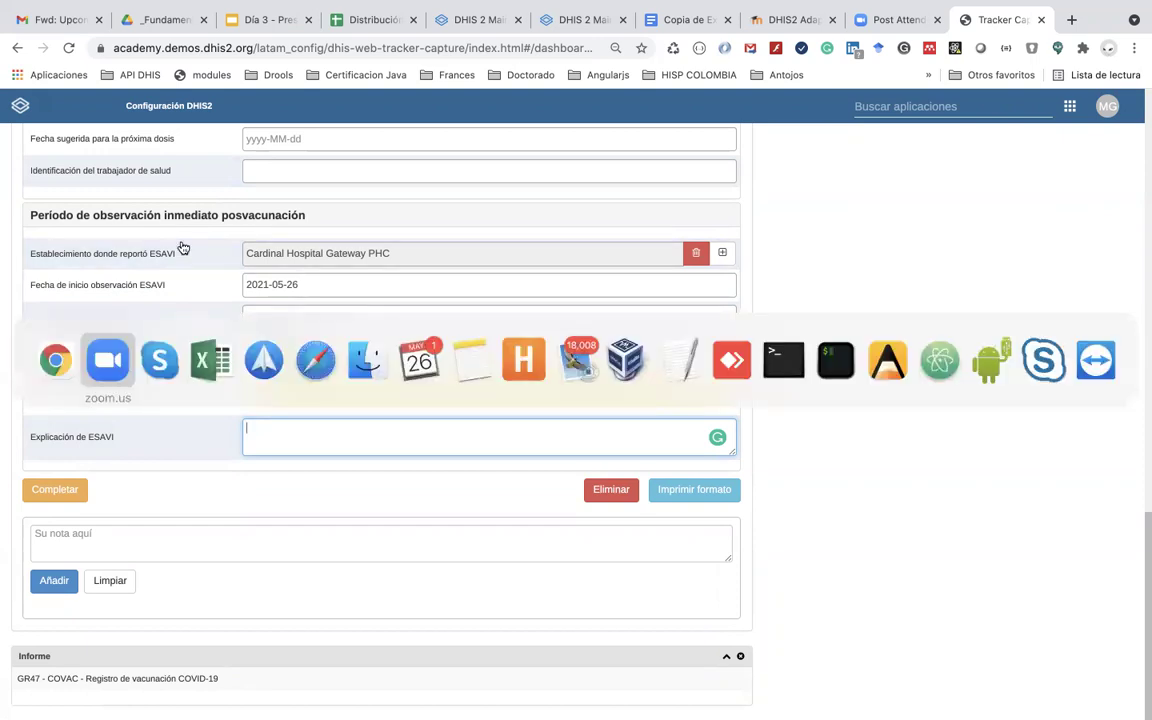
pyautogui.press('super+shift+Tab')
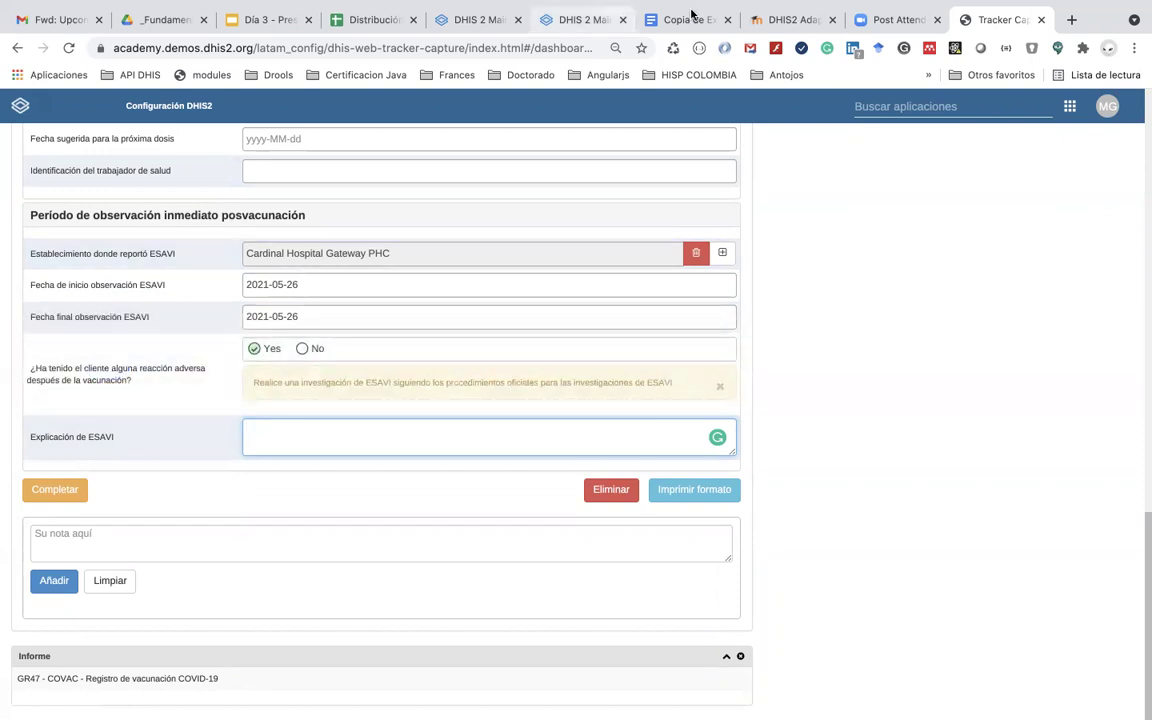
# Step: Switch to the Copia de Example COVID FORM document and scroll through its observation tables
pyautogui.click(675, 27)
pyautogui.scroll(-3, 630, 420)
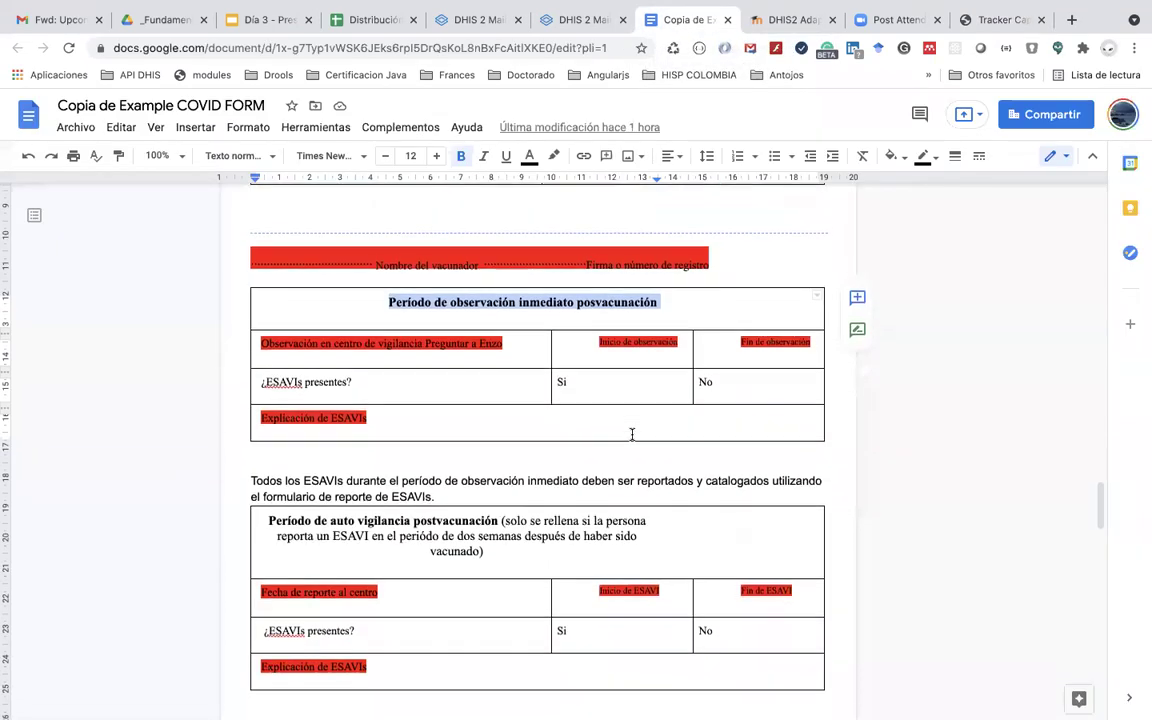
pyautogui.scroll(-15, 631, 434)
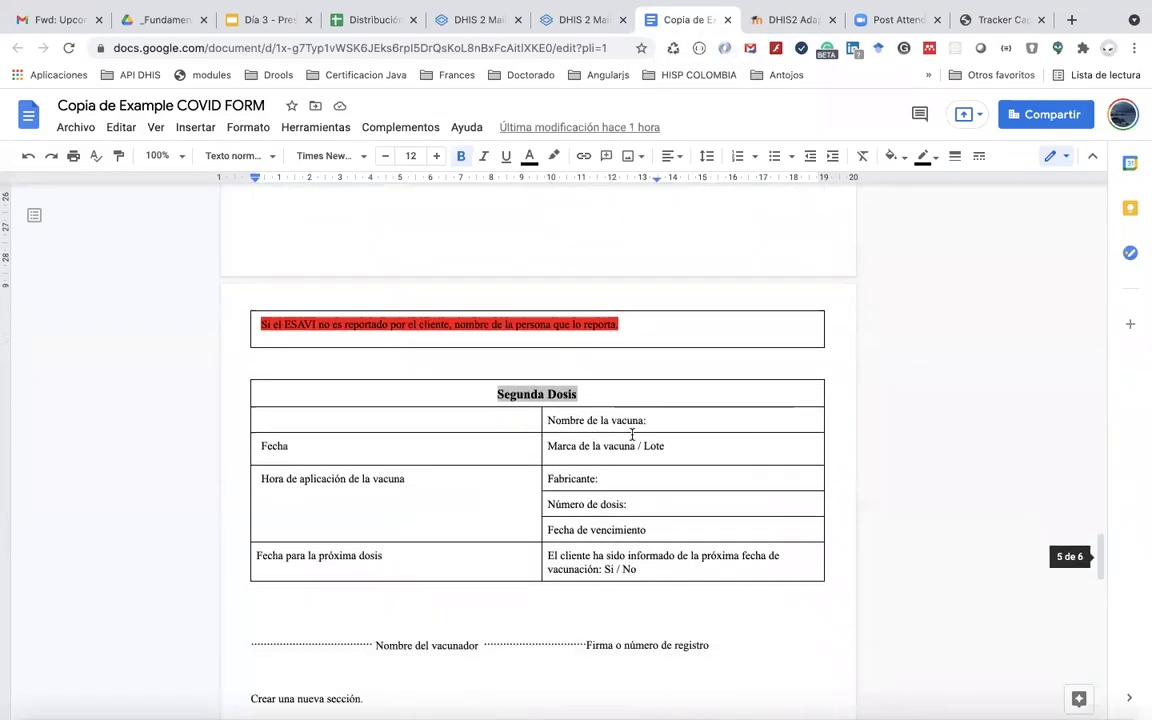
pyautogui.scroll(-12, 631, 434)
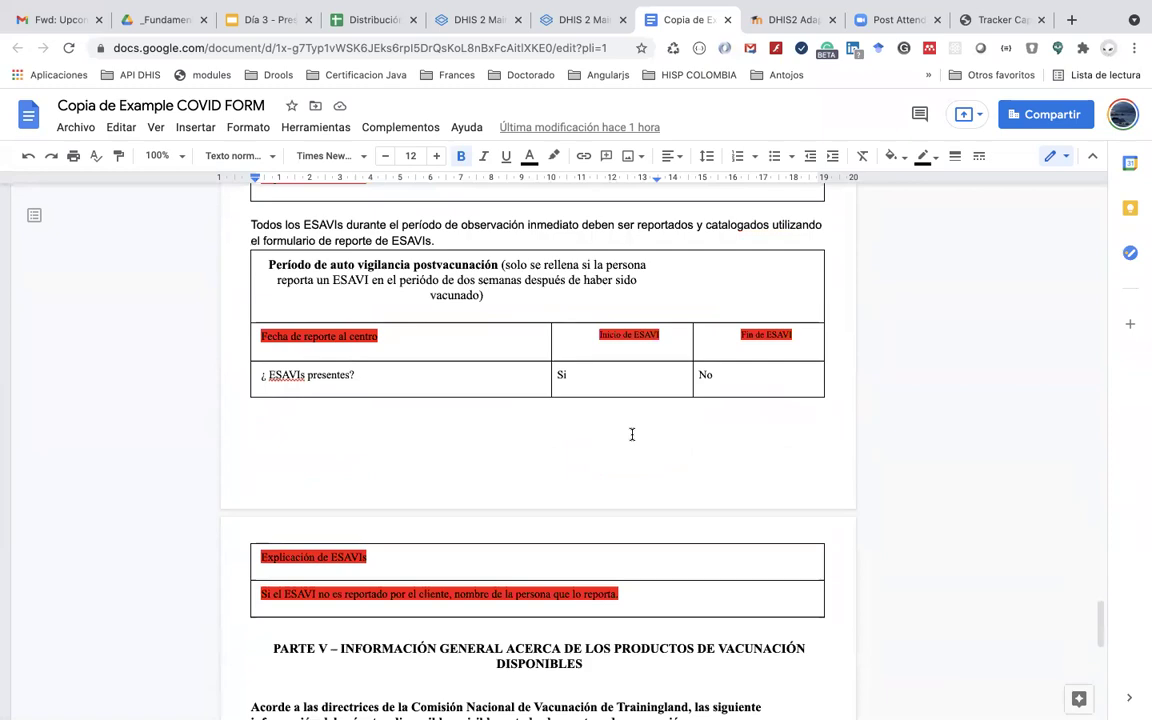
pyautogui.scroll(-8, 631, 434)
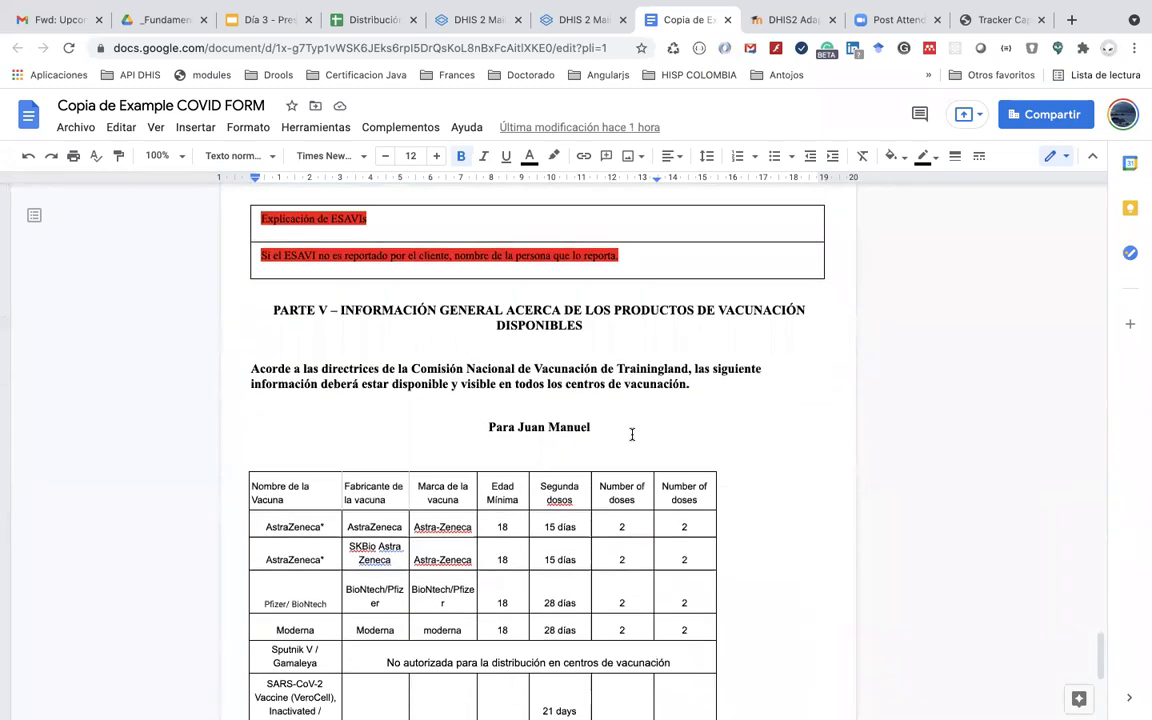
pyautogui.scroll(-3, 631, 434)
pyautogui.scroll(15, 631, 434)
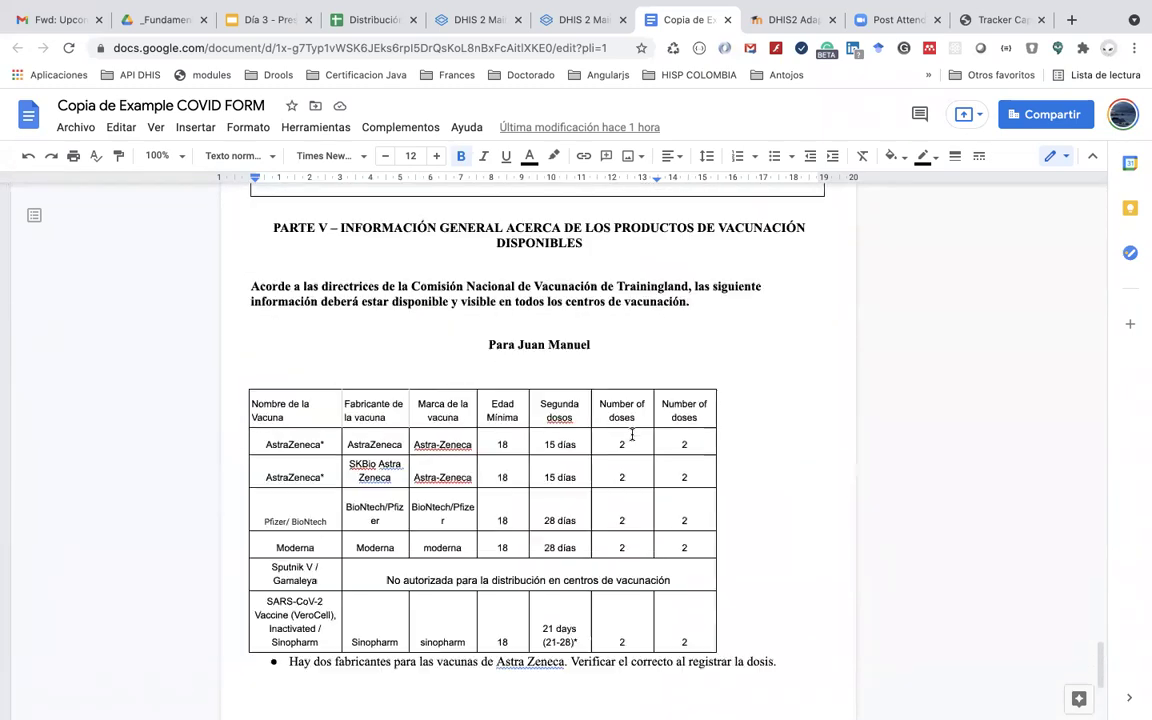
pyautogui.scroll(-10, 631, 434)
pyautogui.scroll(1, 686, 278)
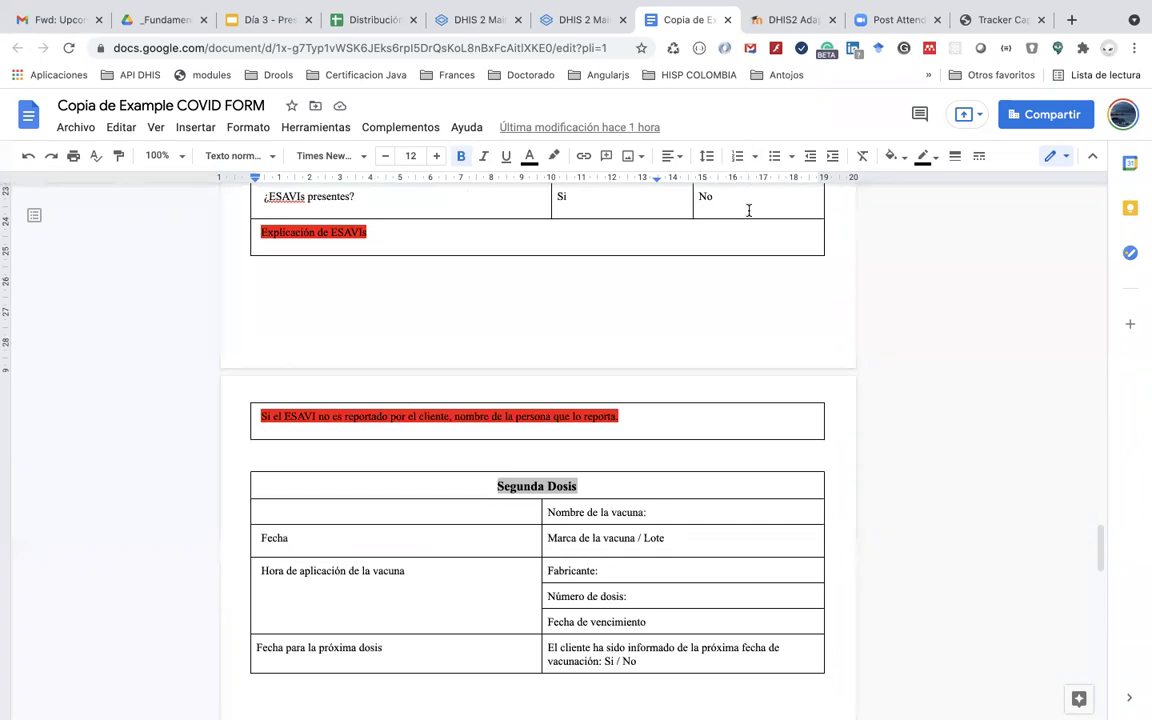
pyautogui.scroll(3, 748, 209)
pyautogui.scroll(5, 748, 209)
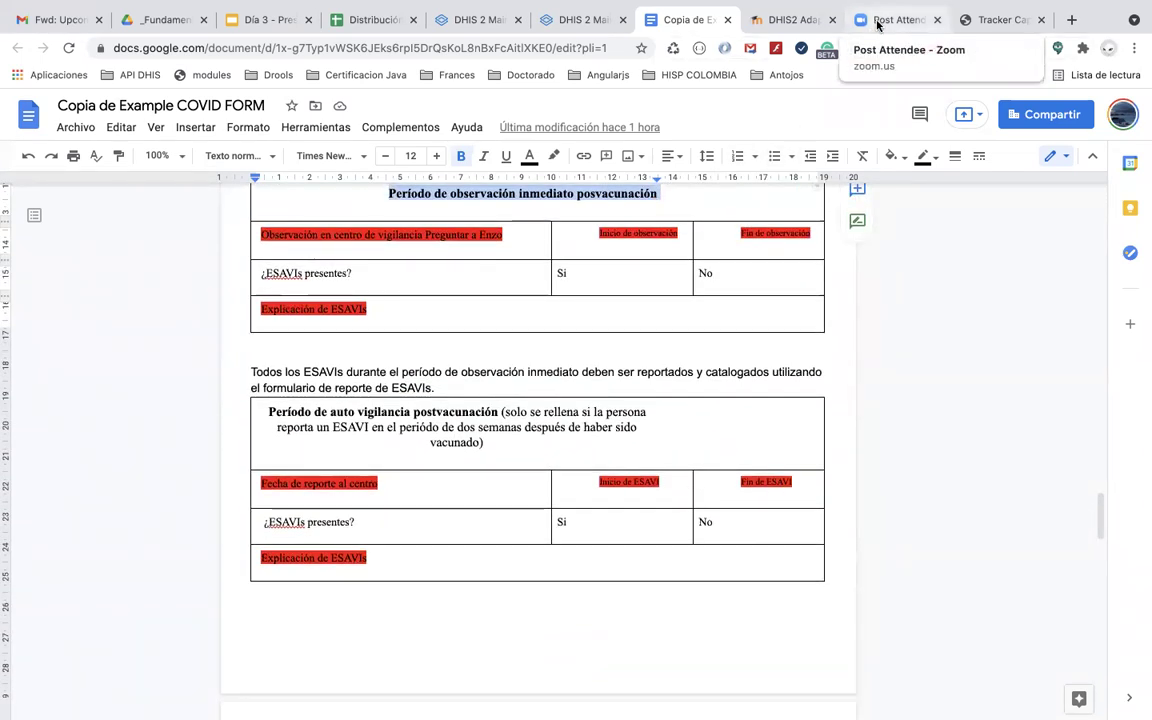
# Step: Return to the Tracker Capture form in the browser
pyautogui.press('super+Tab')
pyautogui.press('super+shift+Tab')
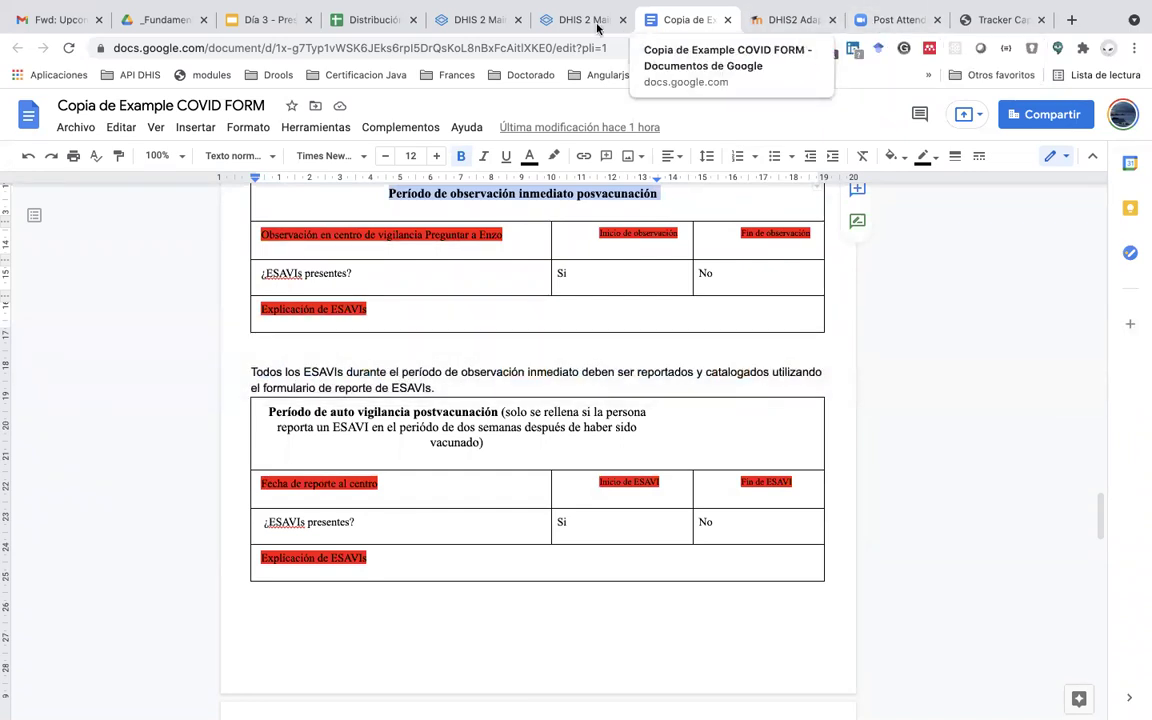
pyautogui.click(995, 20)
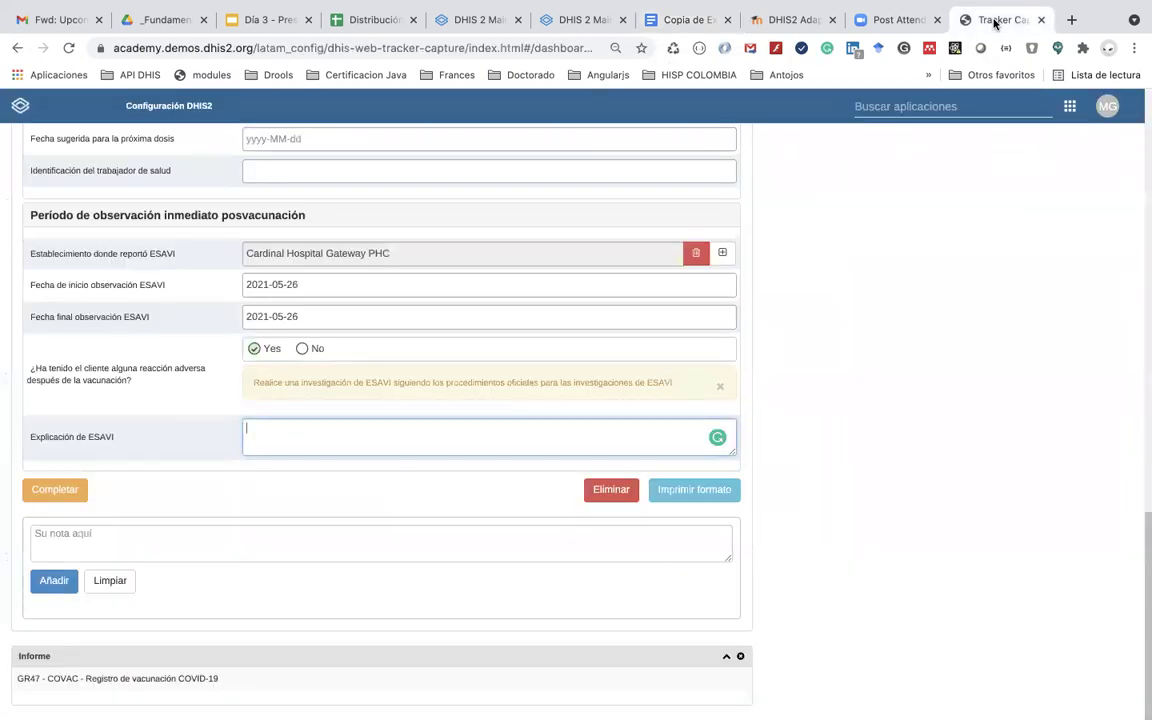
# Step: Scroll to the top of Tracker Capture and sign out with Salir from the profile menu
pyautogui.scroll(10, 967, 255)
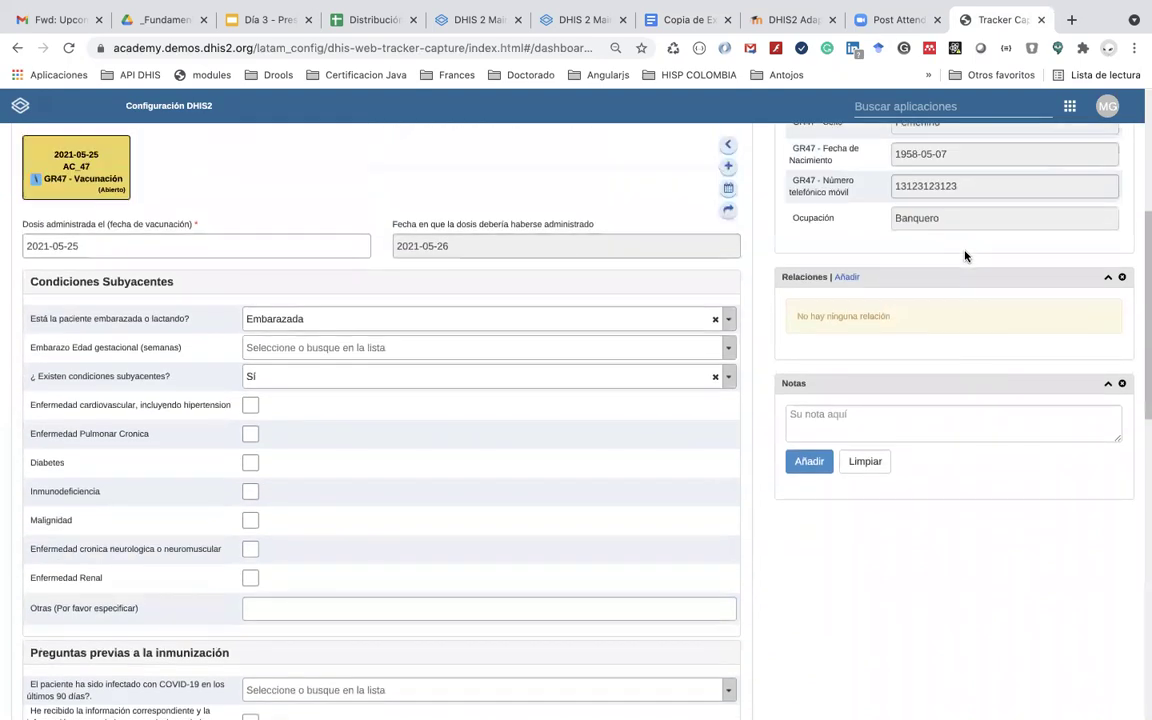
pyautogui.scroll(5, 965, 256)
pyautogui.moveTo(1100, 112)
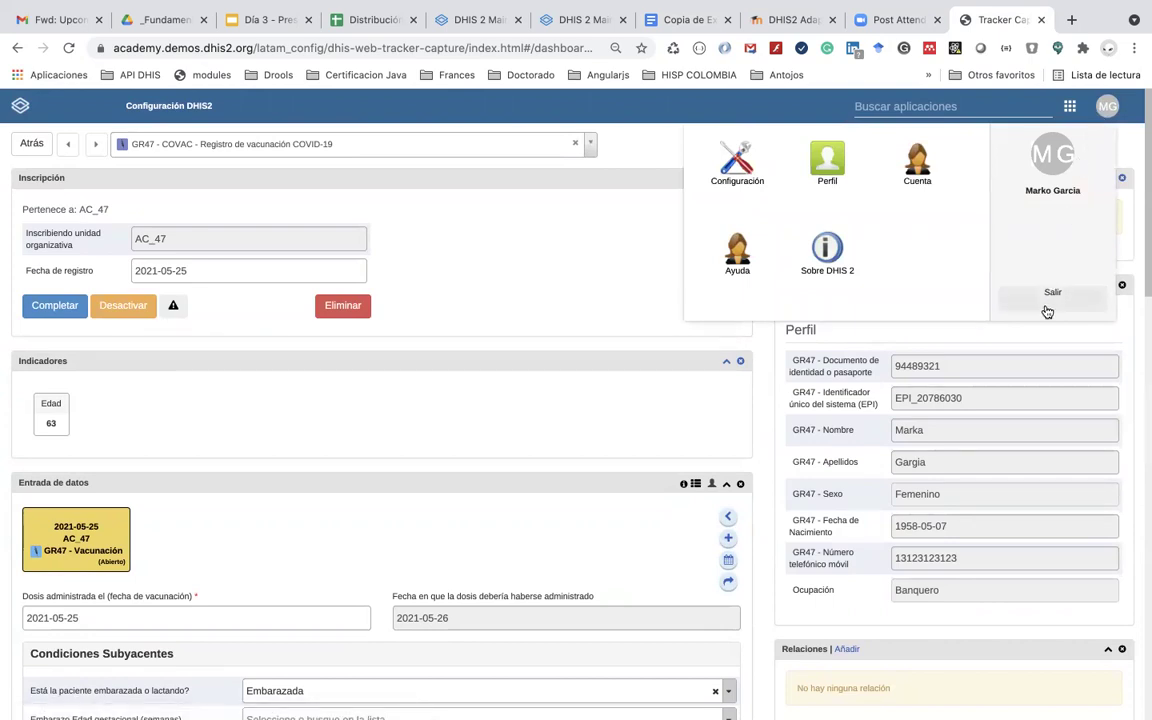
pyautogui.click(1049, 305)
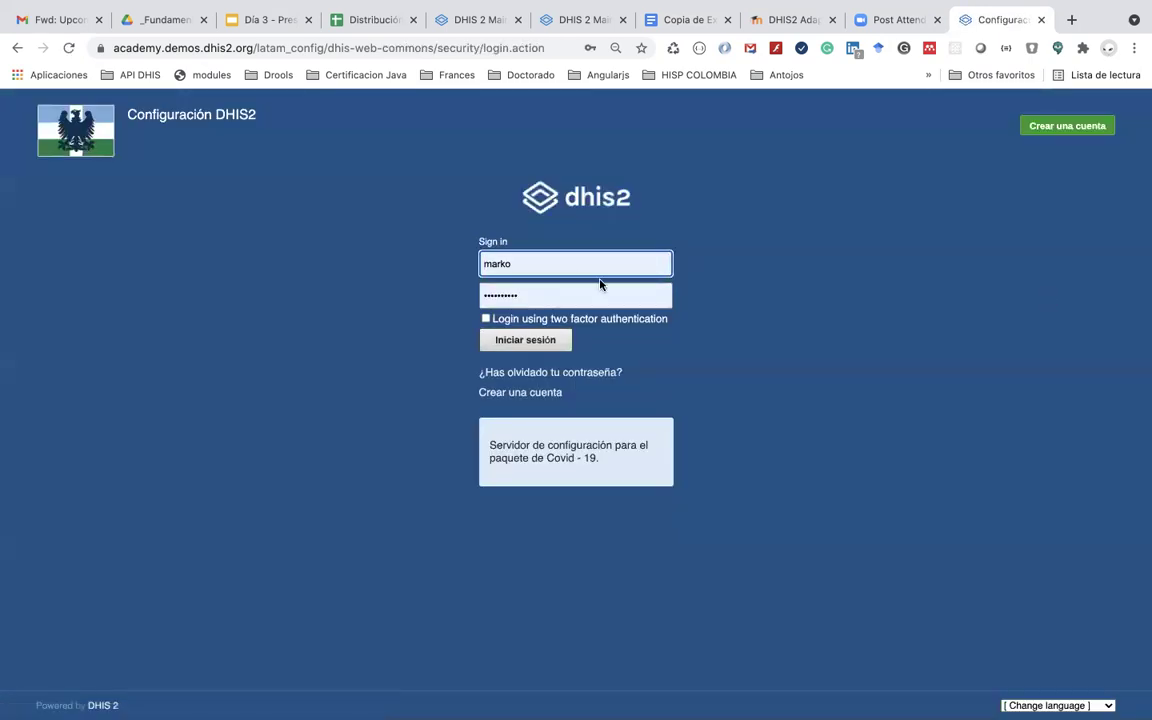
# Step: Open the new account form and enter the user's first name, last name and username
pyautogui.click(517, 394)
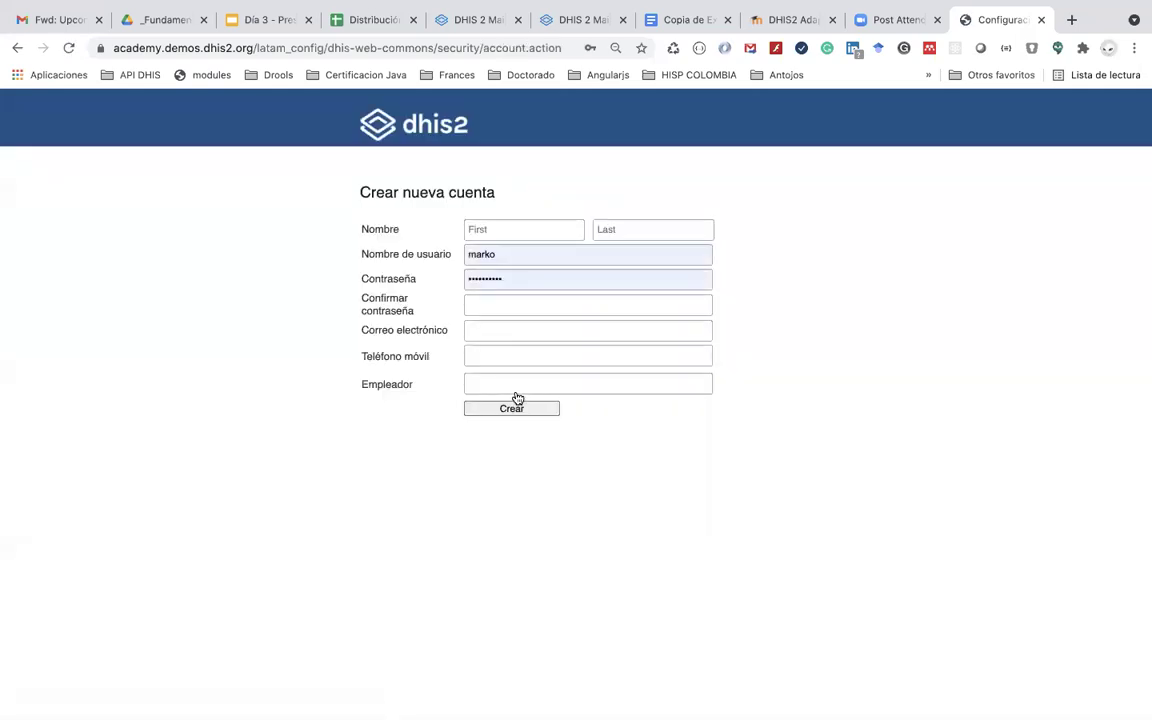
pyautogui.click(495, 231)
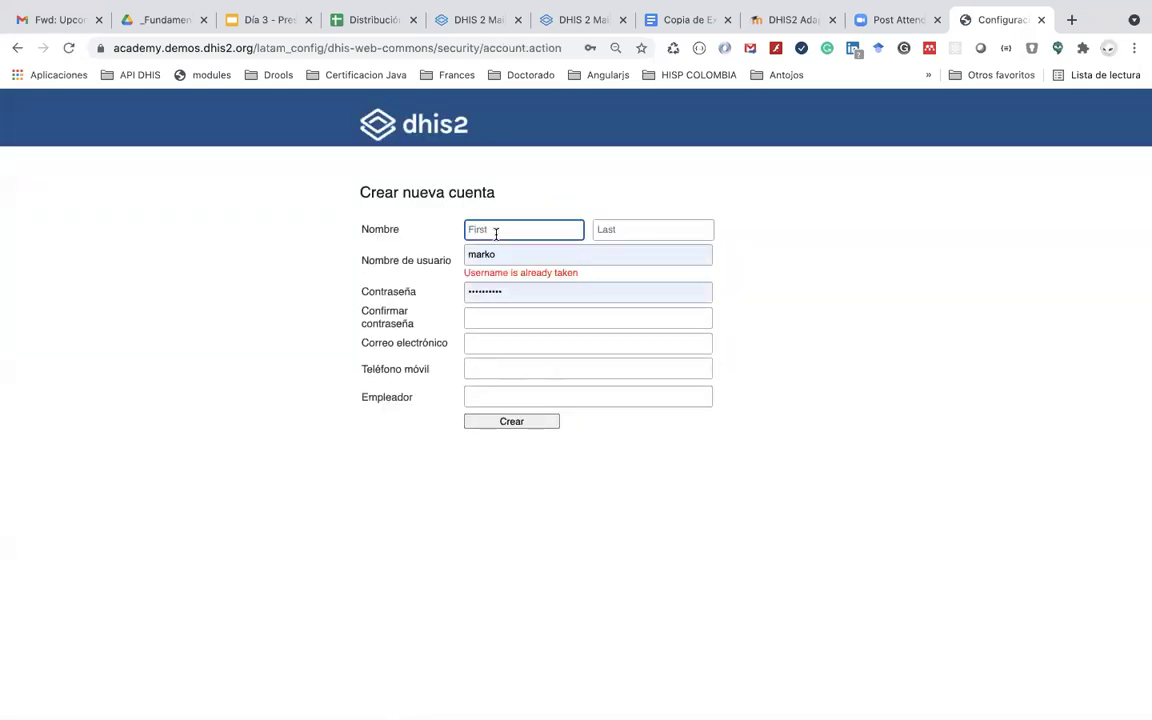
pyautogui.write('MA')
pyautogui.click(595, 233)
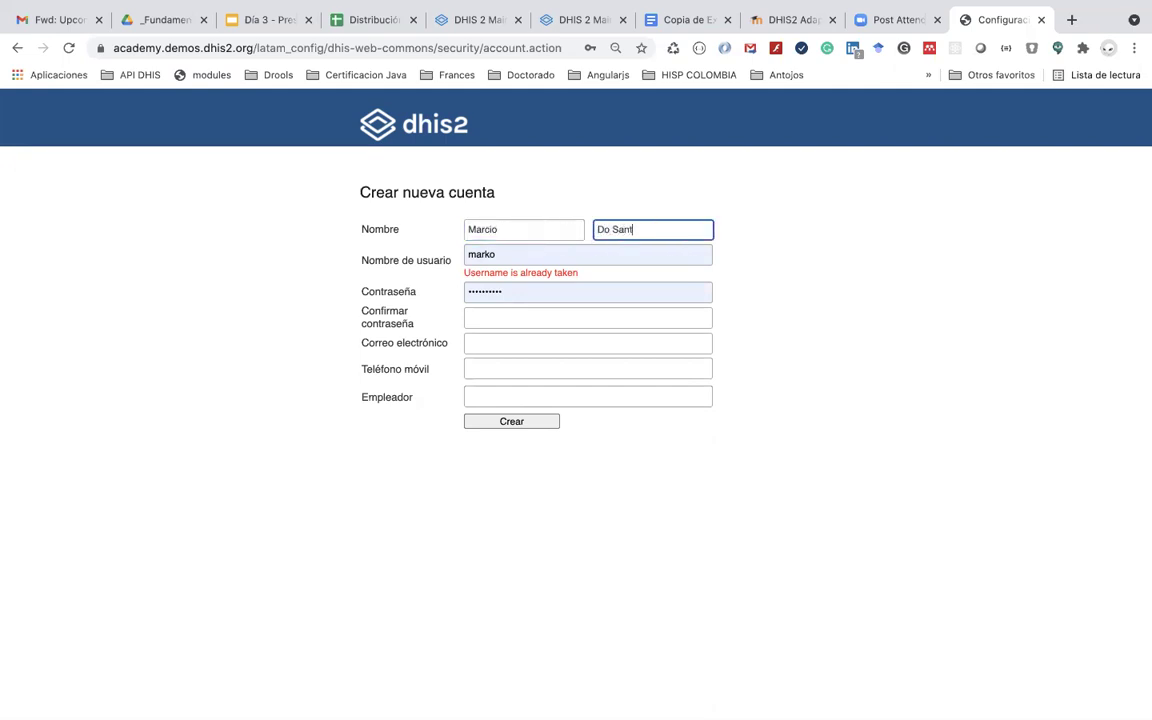
pyautogui.doubleClick(553, 253)
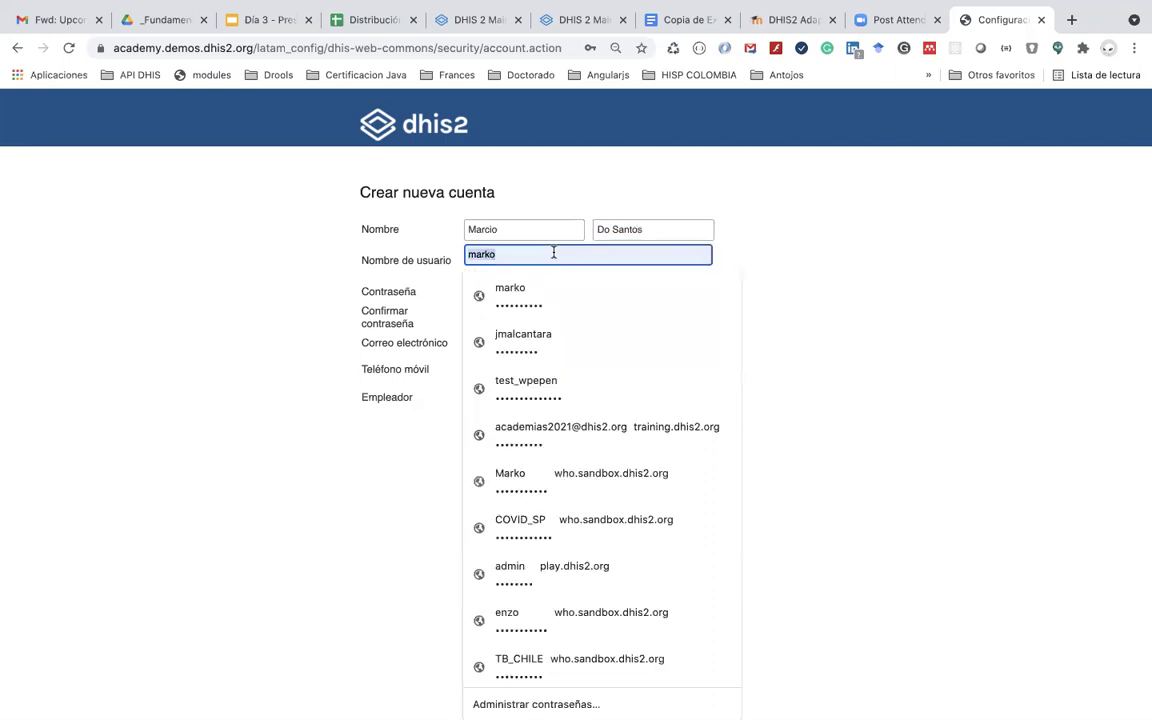
pyautogui.write('ma')
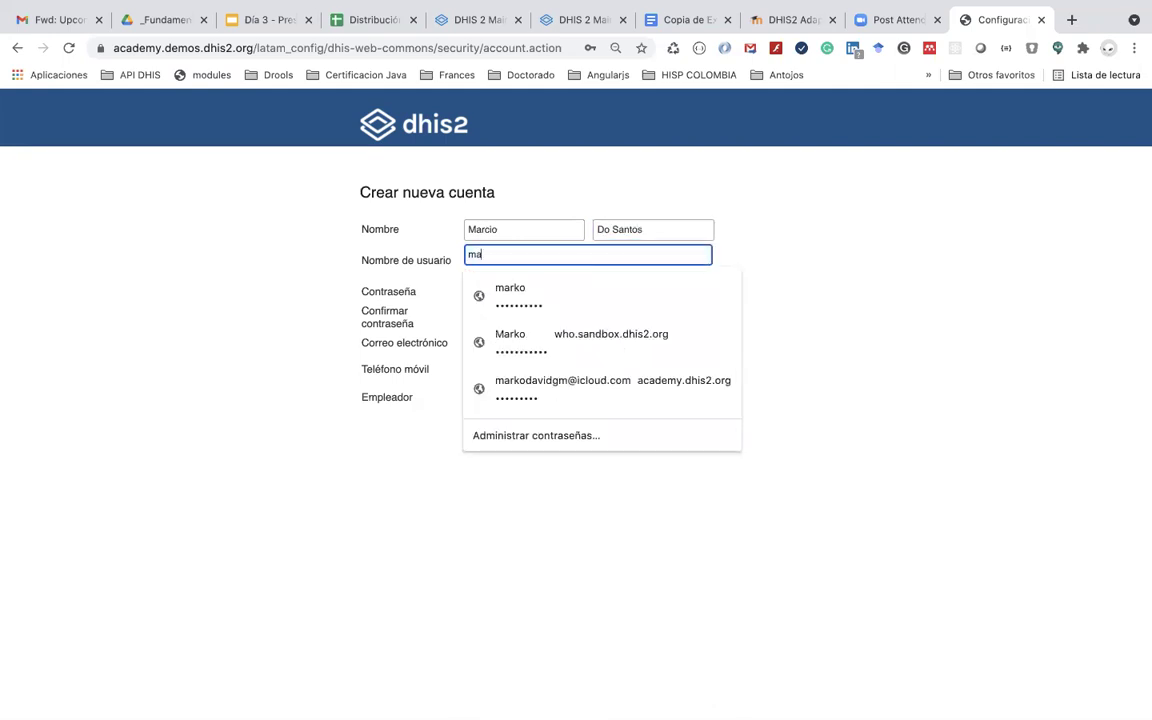
pyautogui.write('rcio')
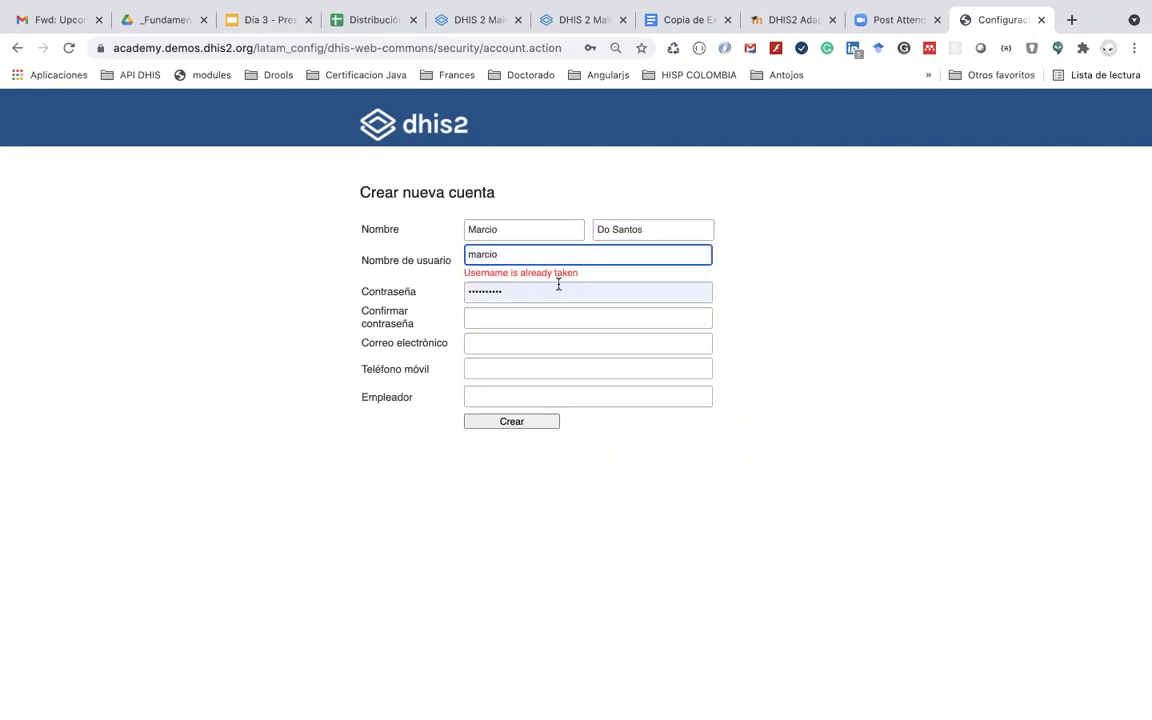
# Step: Enter the new account's password and confirm it
pyautogui.click(540, 296)
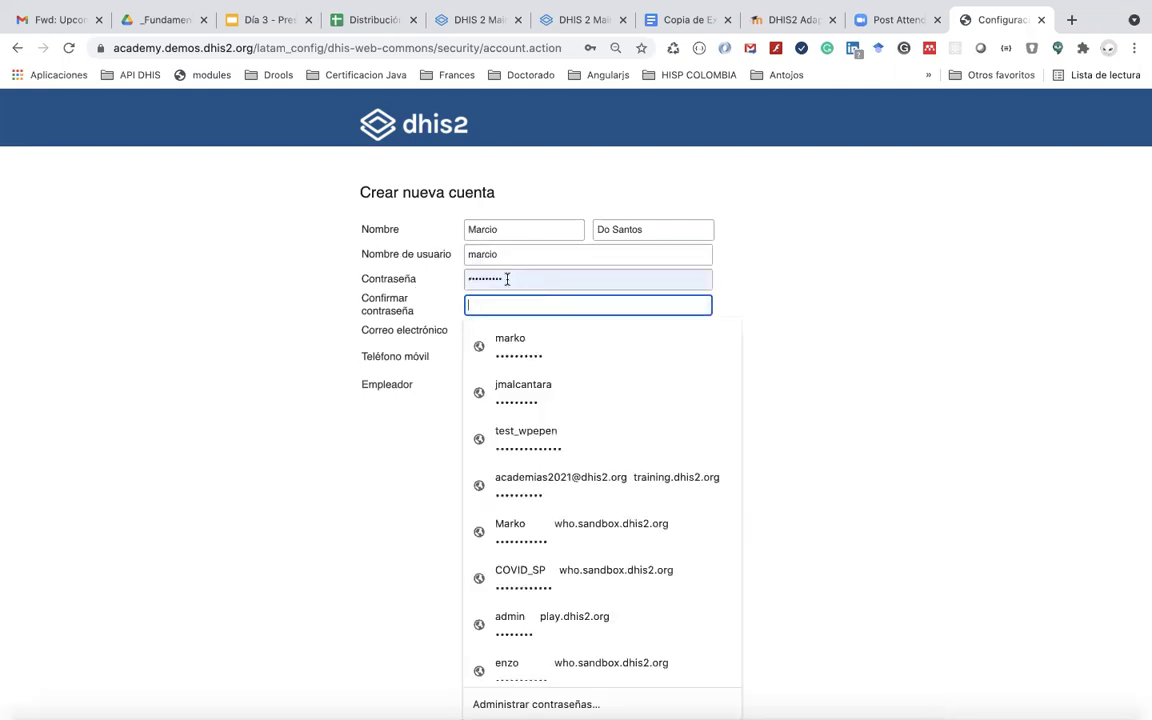
pyautogui.doubleClick(507, 278)
pyautogui.write('dist')
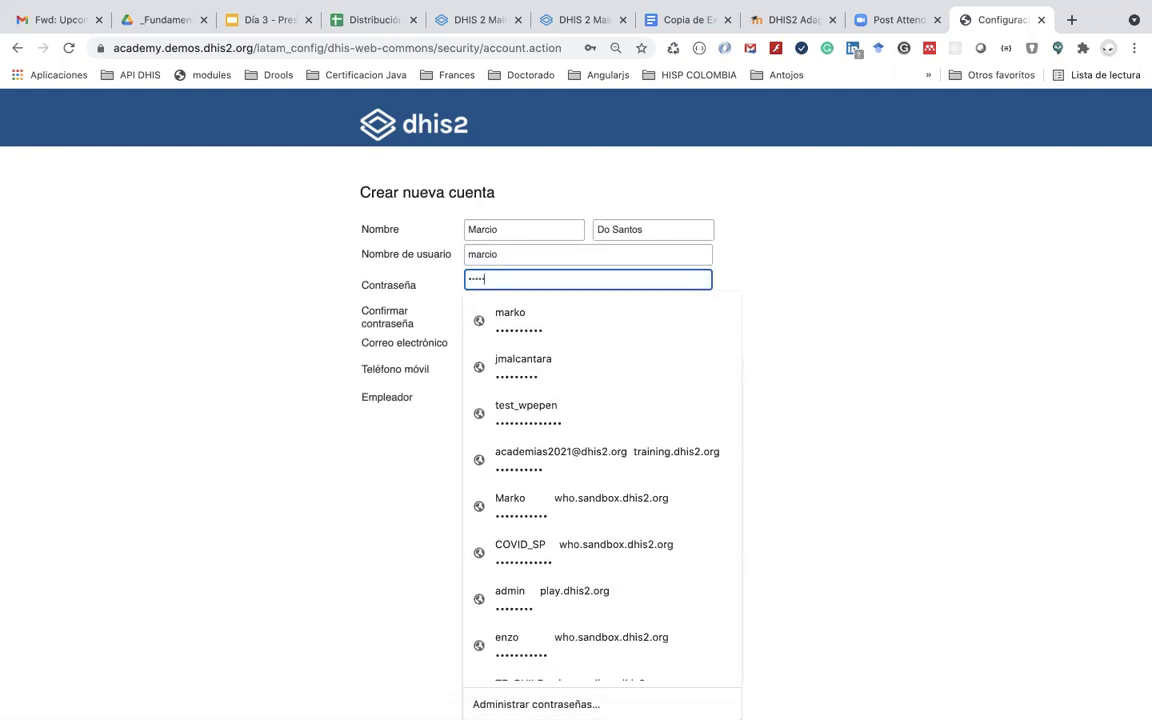
pyautogui.write('t1')
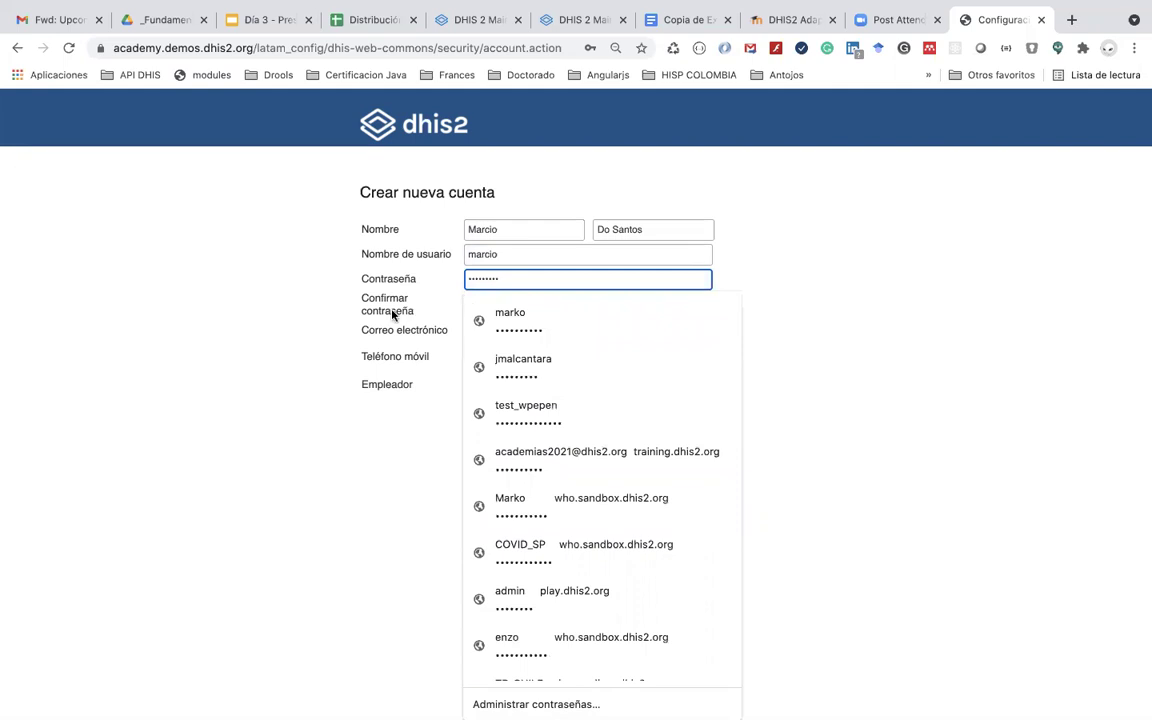
pyautogui.click(475, 306)
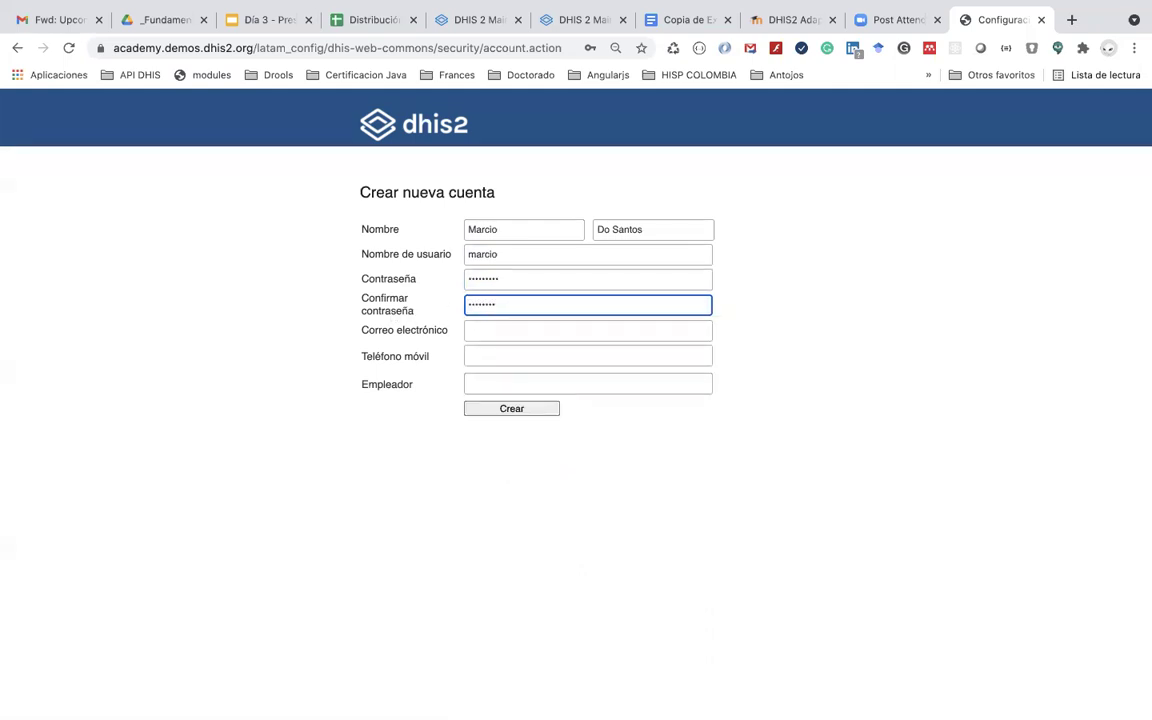
pyautogui.write('1')
# Step: Fill in the e-mail, mobile phone and employer, then create the account
pyautogui.click(488, 329)
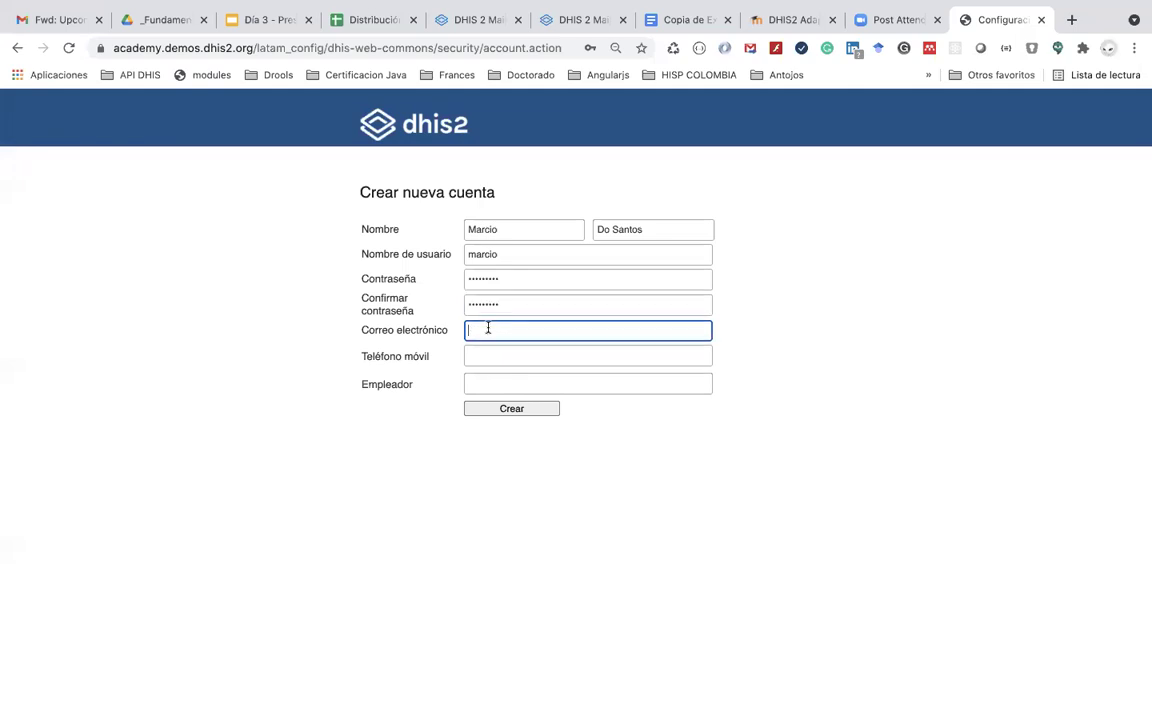
pyautogui.click(493, 353)
pyautogui.click(493, 355)
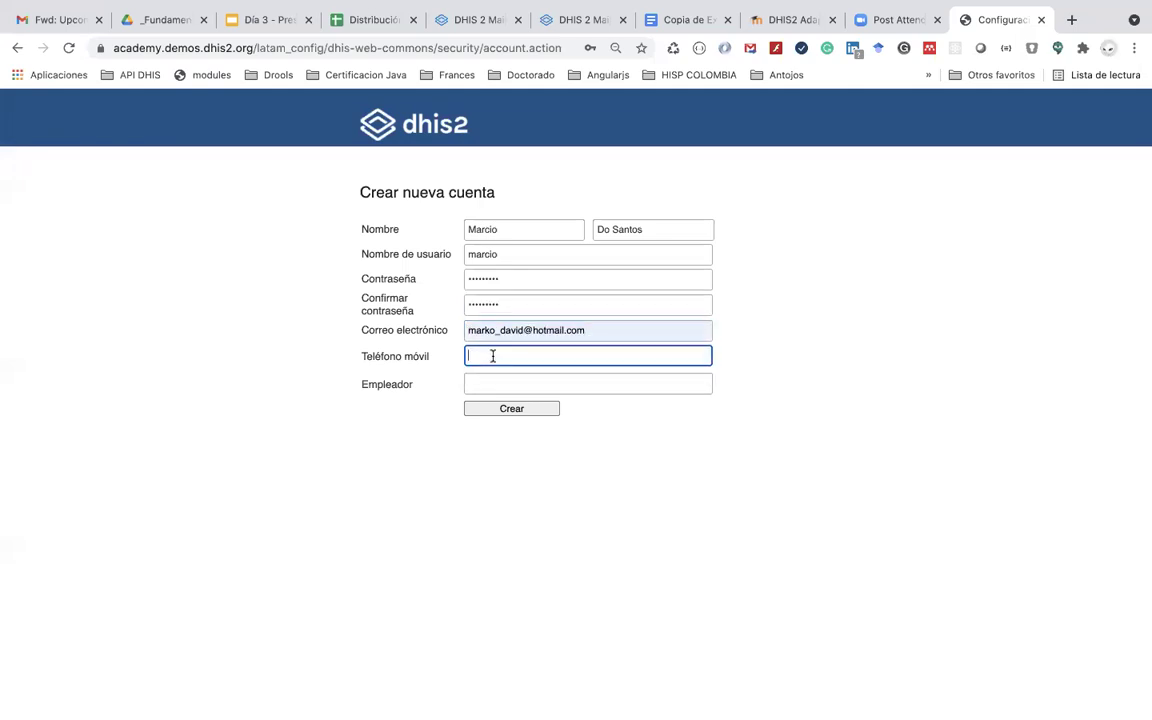
pyautogui.click(494, 381)
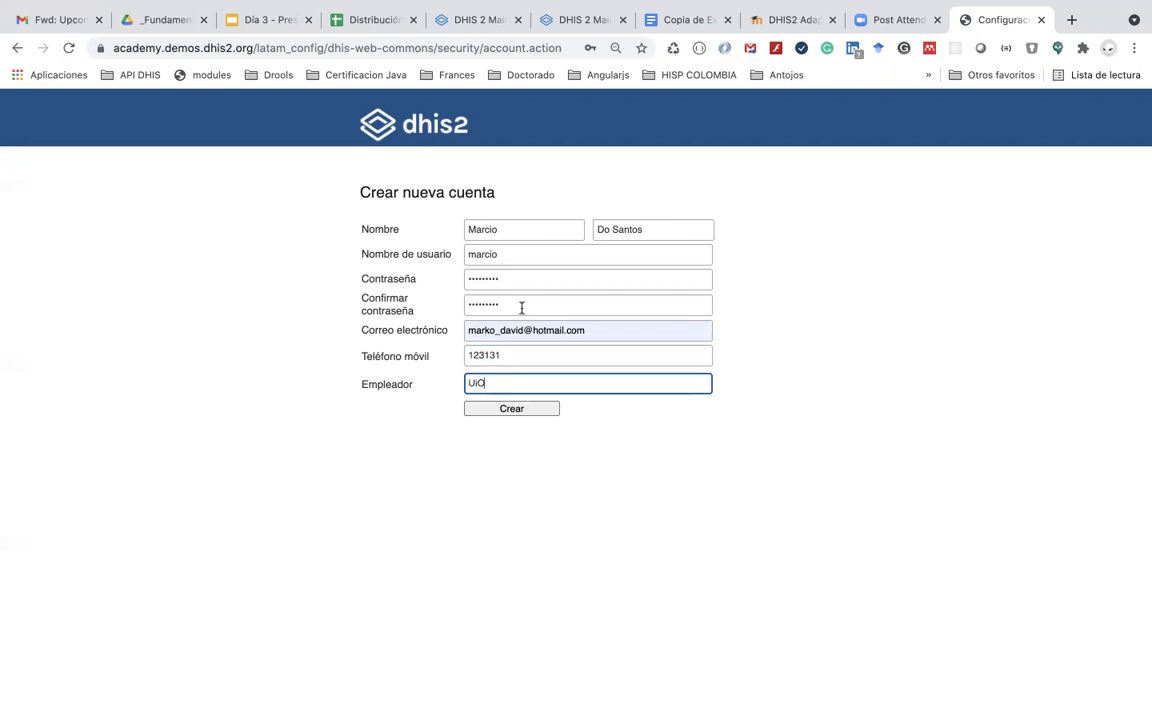
pyautogui.click(507, 408)
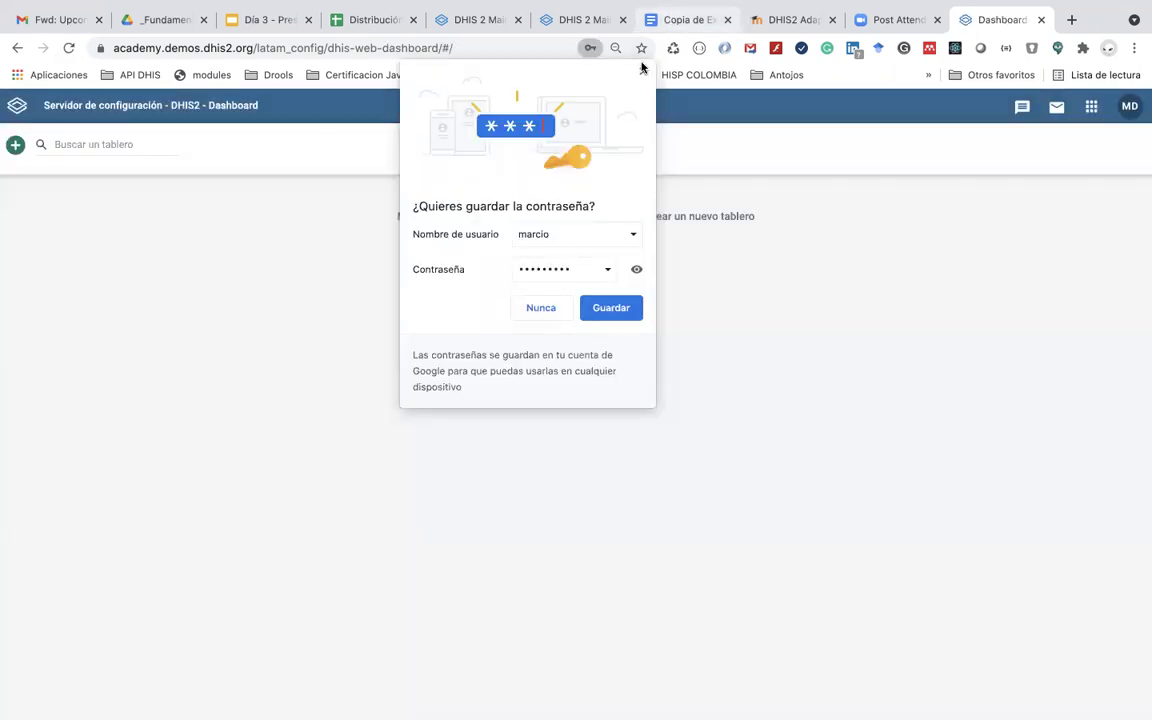
# Step: Dismiss the save-password offer, open the Usuarios app, then return to the dashboard
pyautogui.click(643, 75)
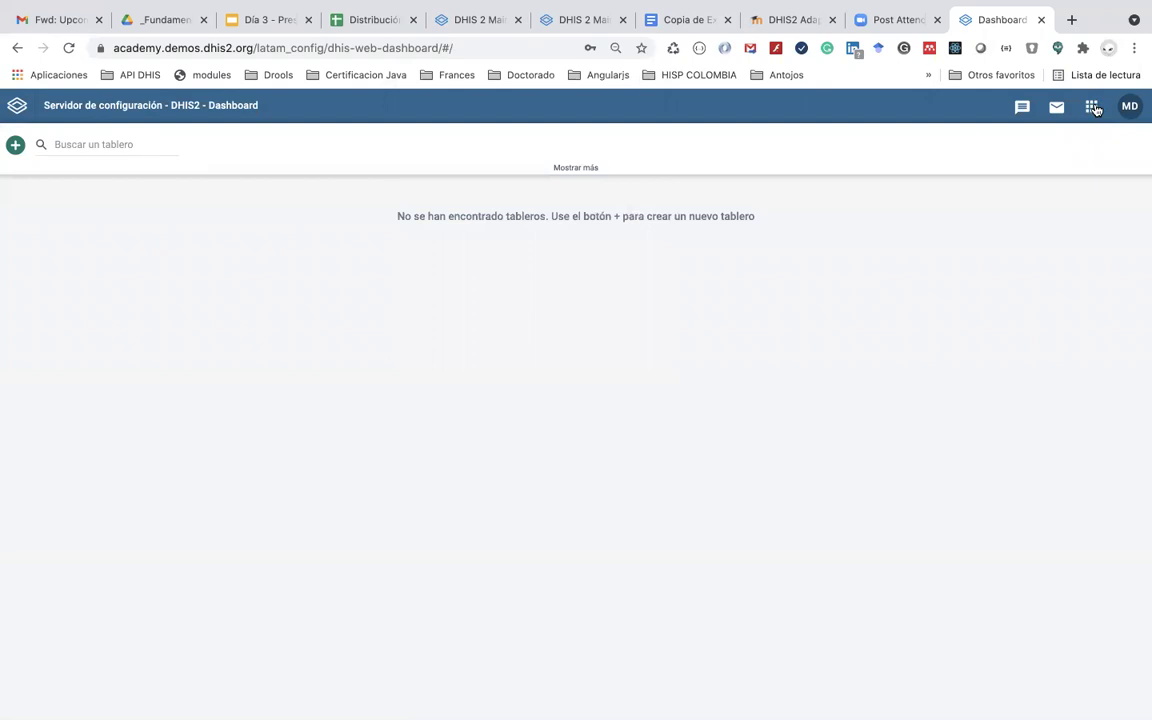
pyautogui.click(1092, 107)
pyautogui.write('us')
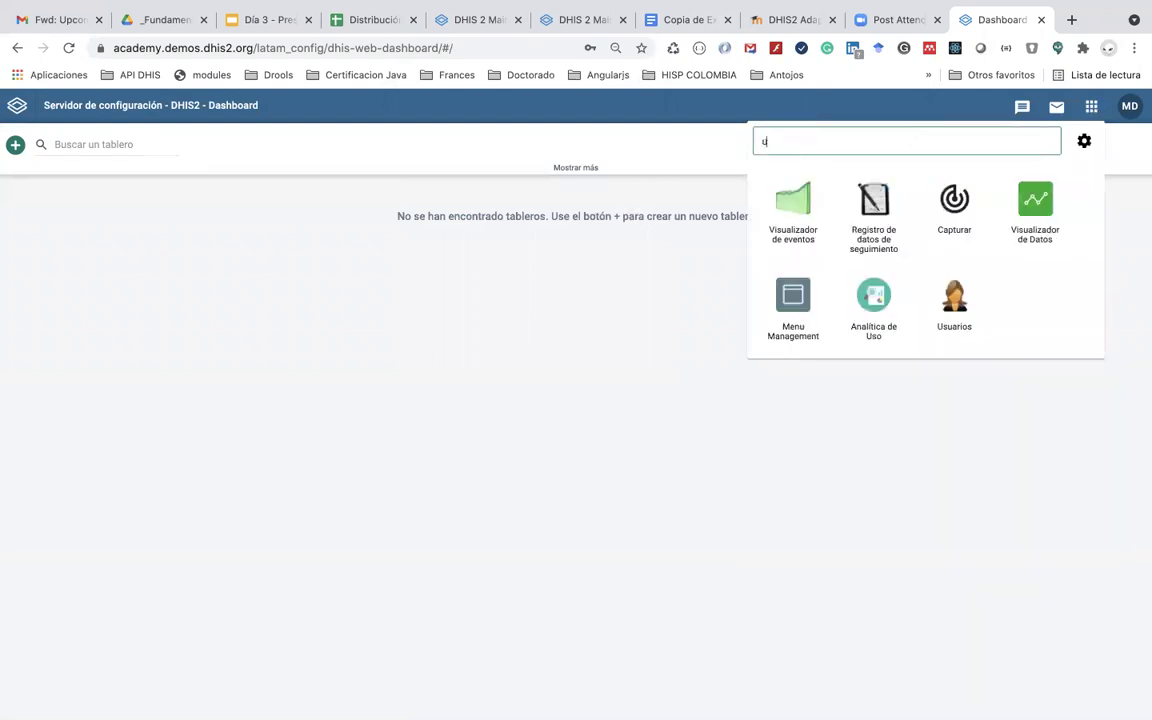
pyautogui.click(874, 203)
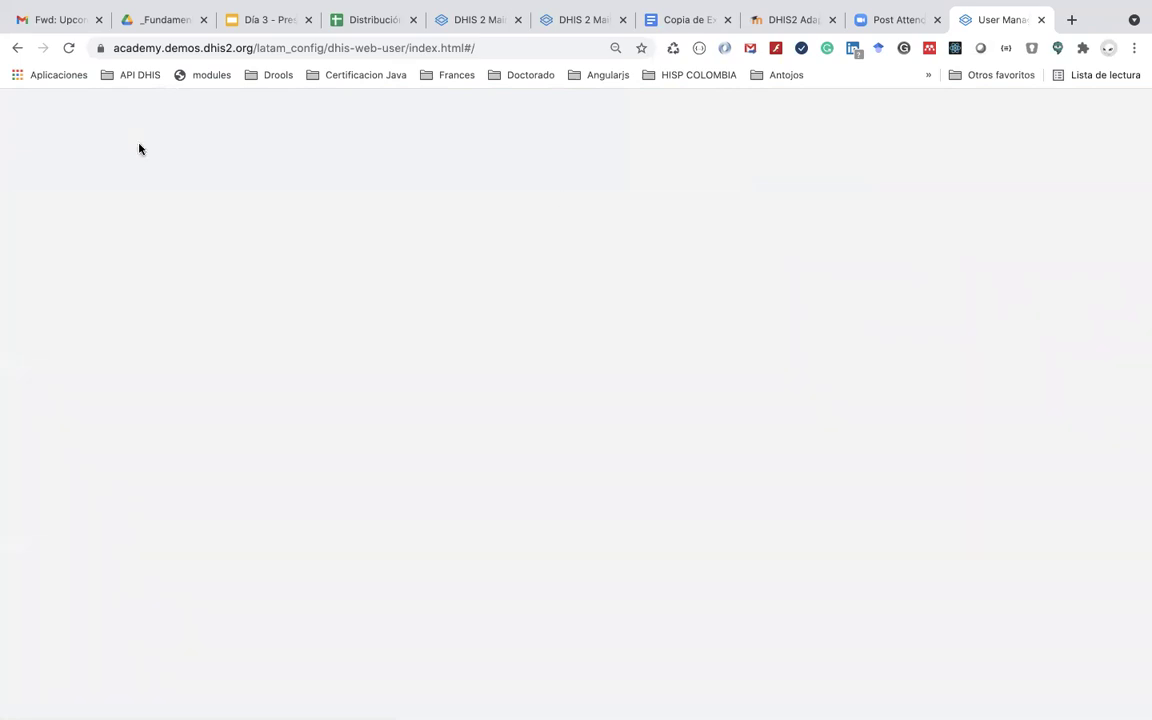
pyautogui.click(14, 52)
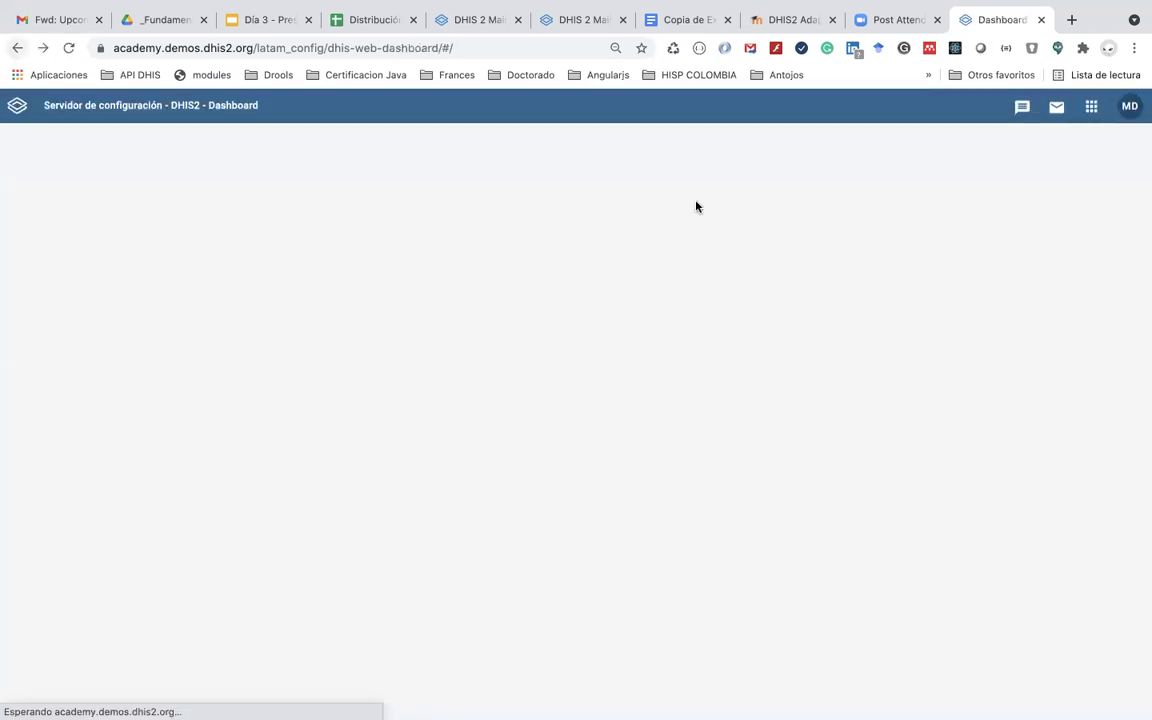
# Step: Open Mantenimiento's tracked entity attribute list and filter it for GR50
pyautogui.click(1091, 108)
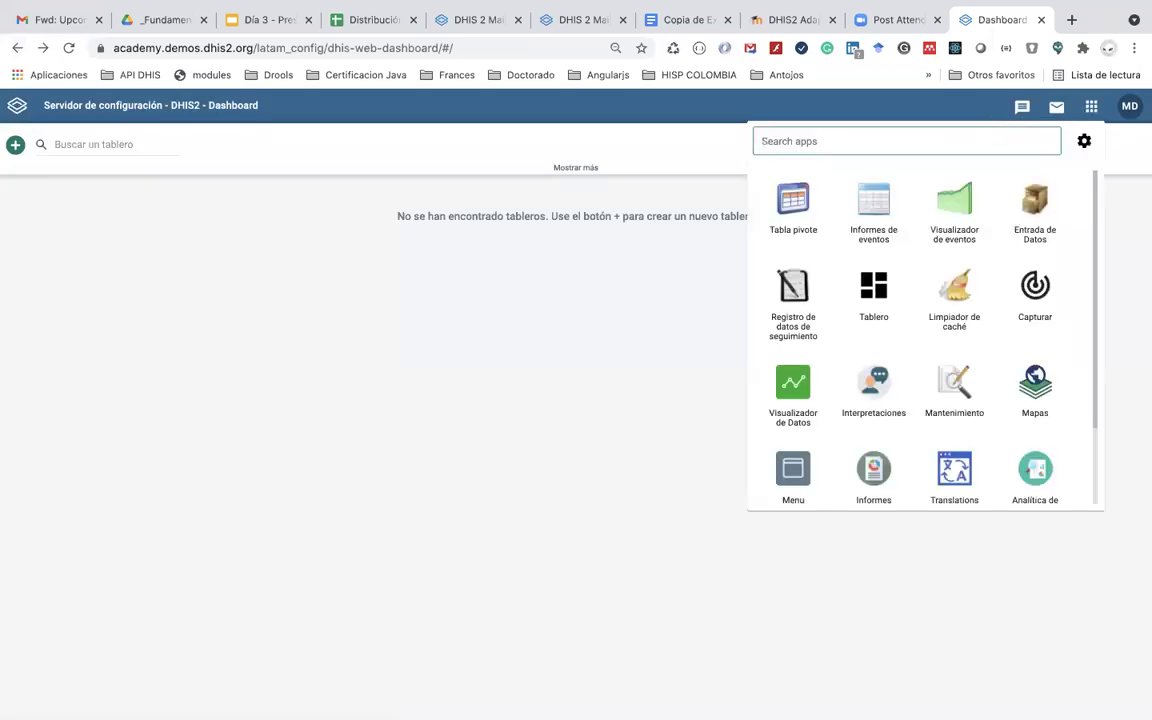
pyautogui.write('ma')
pyautogui.click(797, 226)
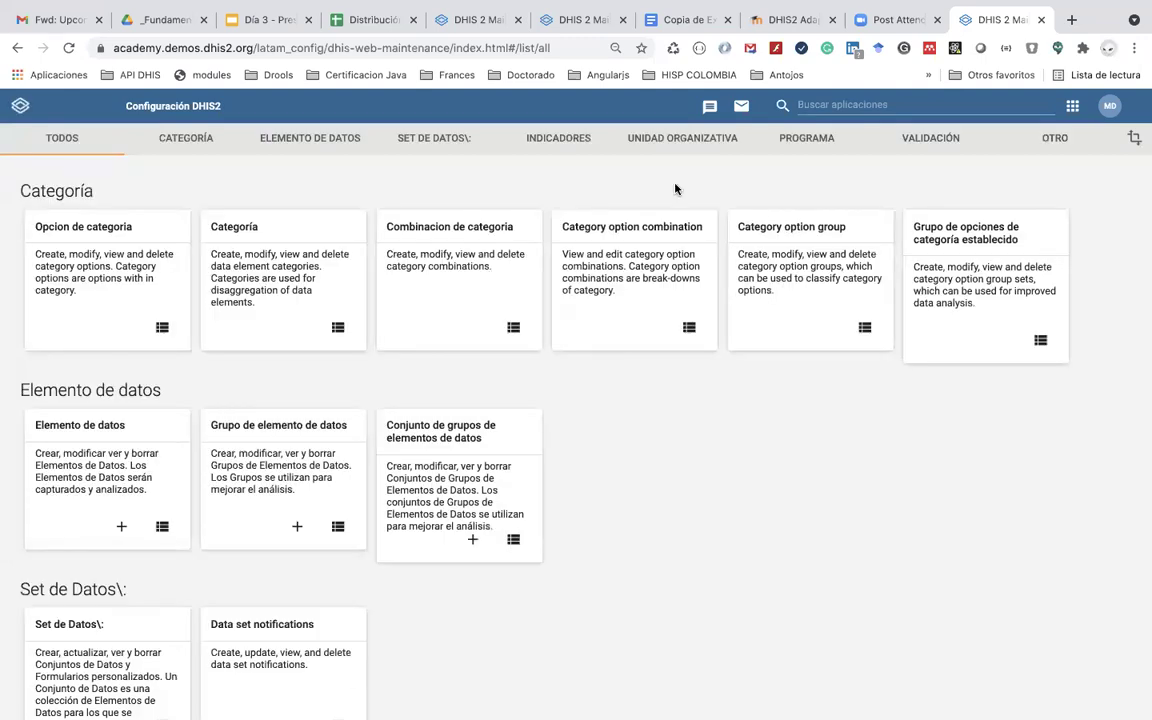
pyautogui.click(806, 151)
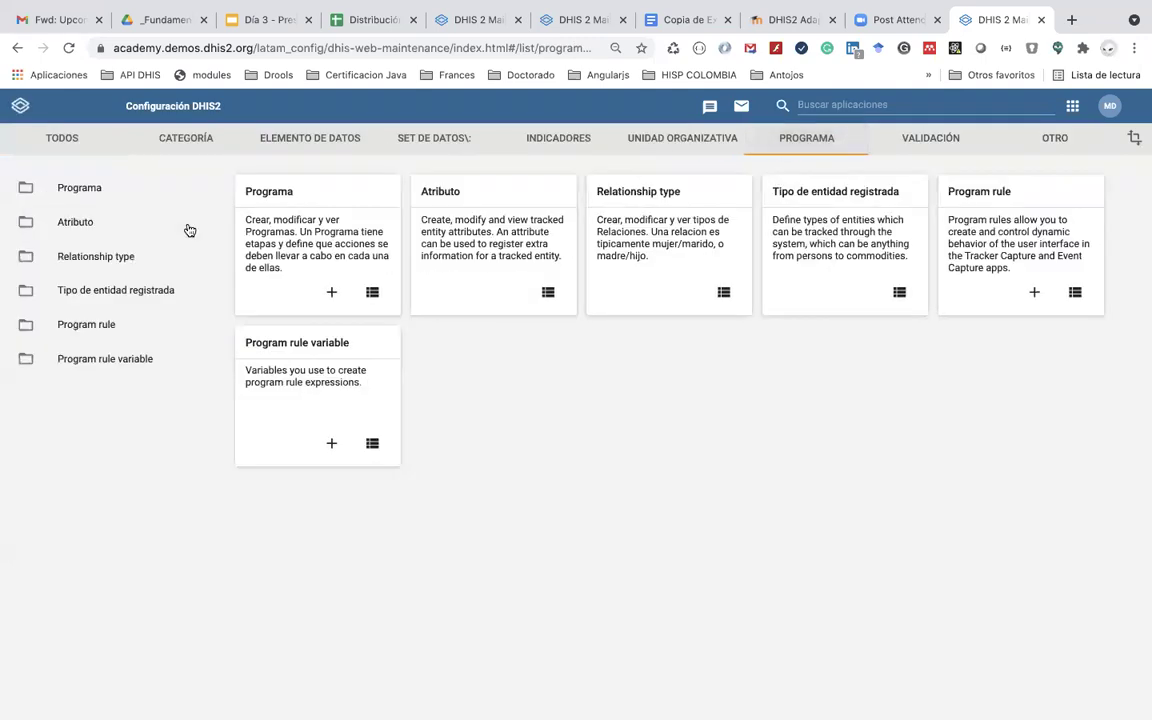
pyautogui.click(95, 230)
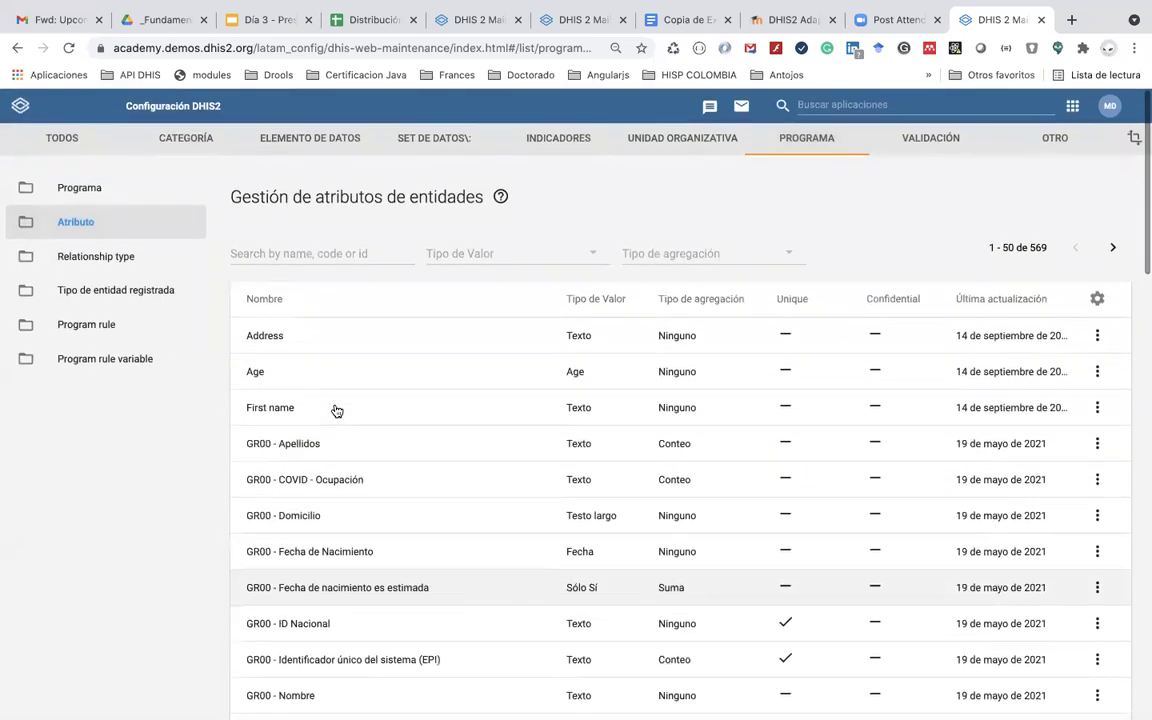
pyautogui.click(285, 251)
pyautogui.write('GR9')
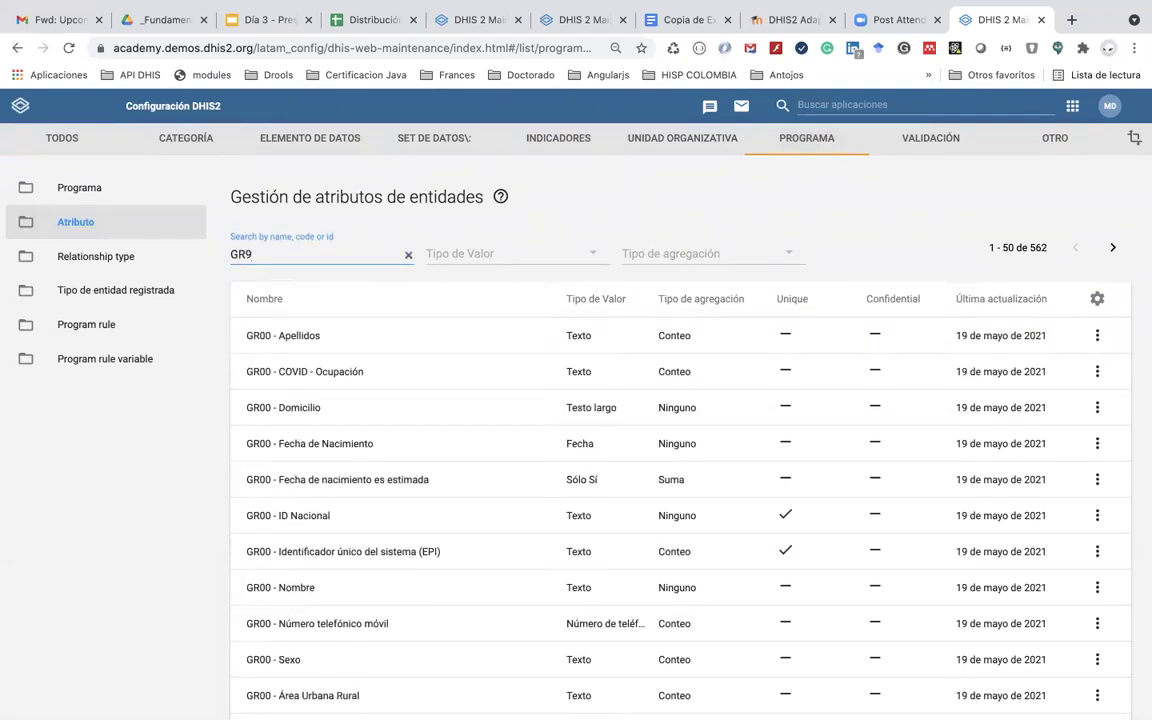
pyautogui.write('50')
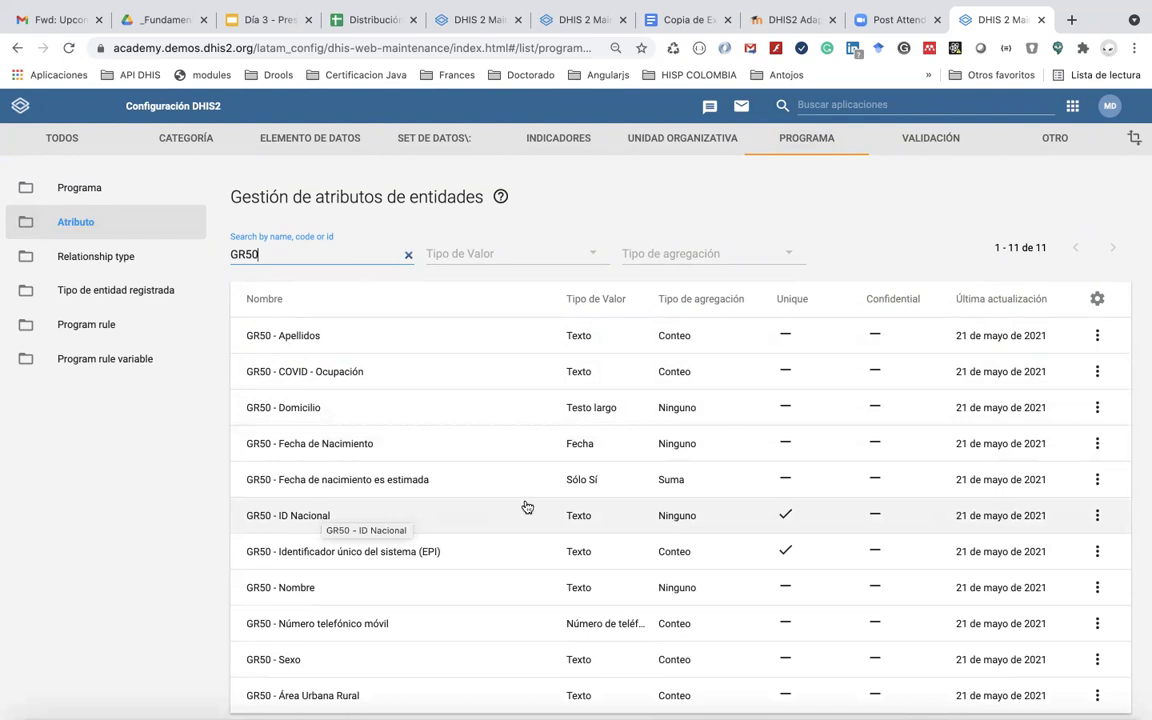
# Step: Try to edit GR50 - ID Nacional, which is refused for lacking permissions
pyautogui.click(1097, 515)
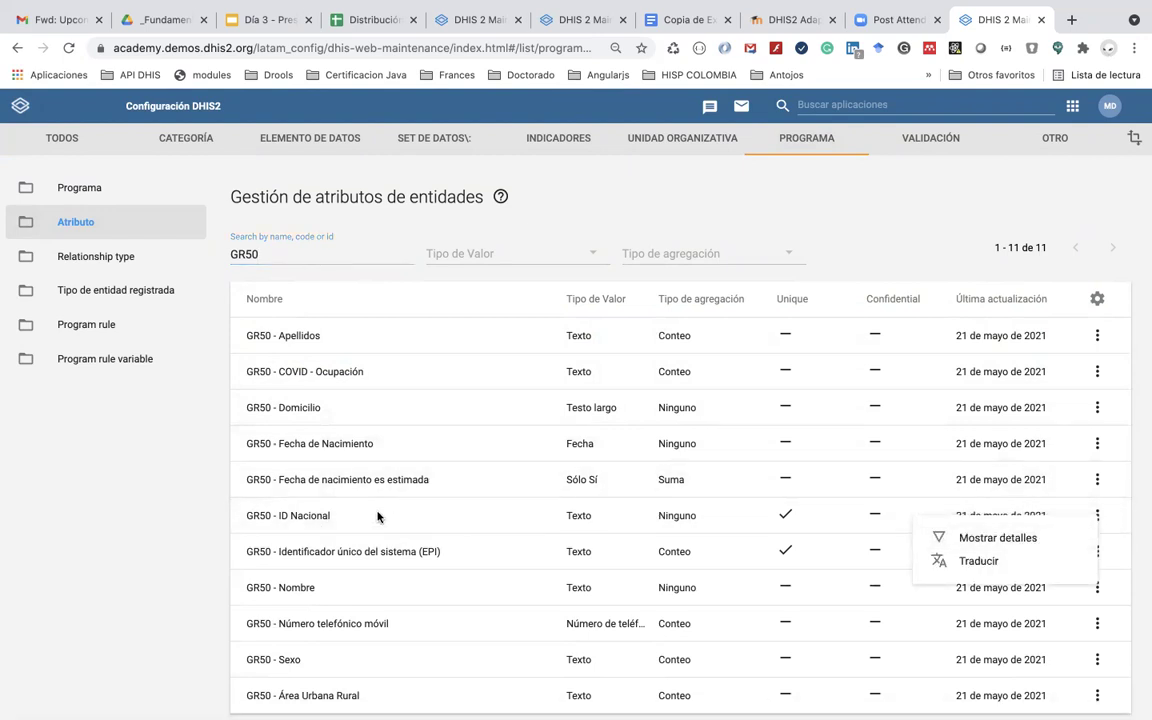
pyautogui.click(322, 522)
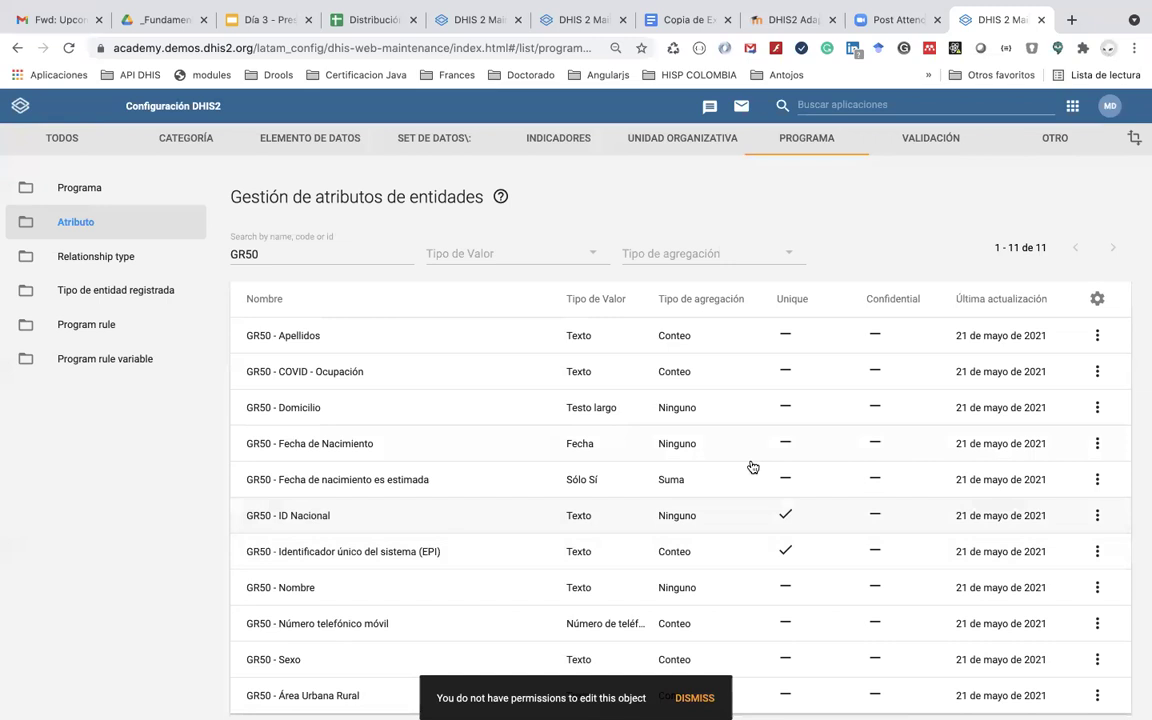
pyautogui.scroll(-2, 1042, 552)
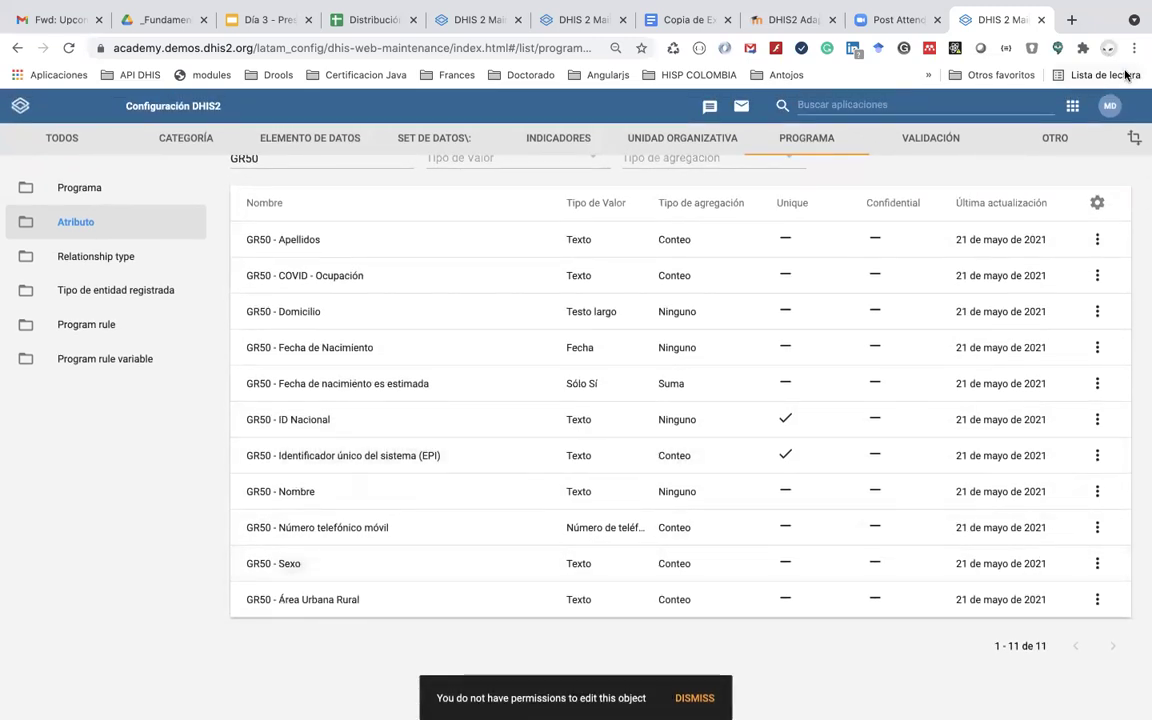
# Step: Log out of the new account and sign back in with the other account
pyautogui.click(1073, 106)
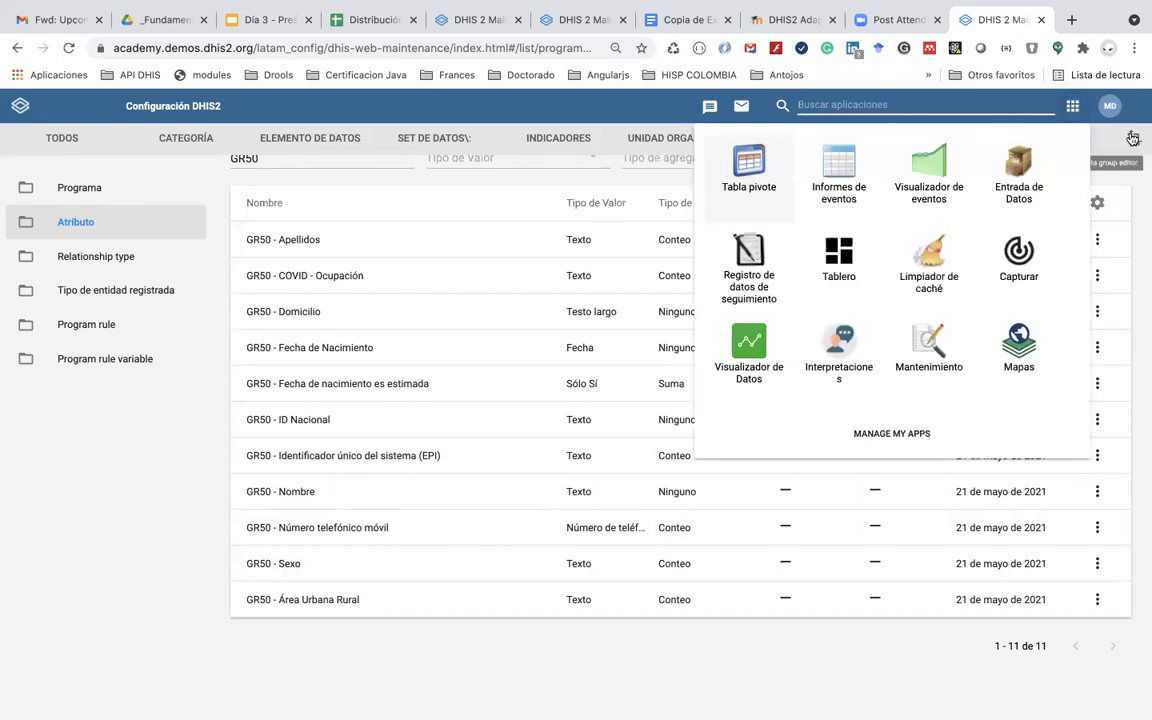
pyautogui.click(1109, 105)
pyautogui.click(1062, 300)
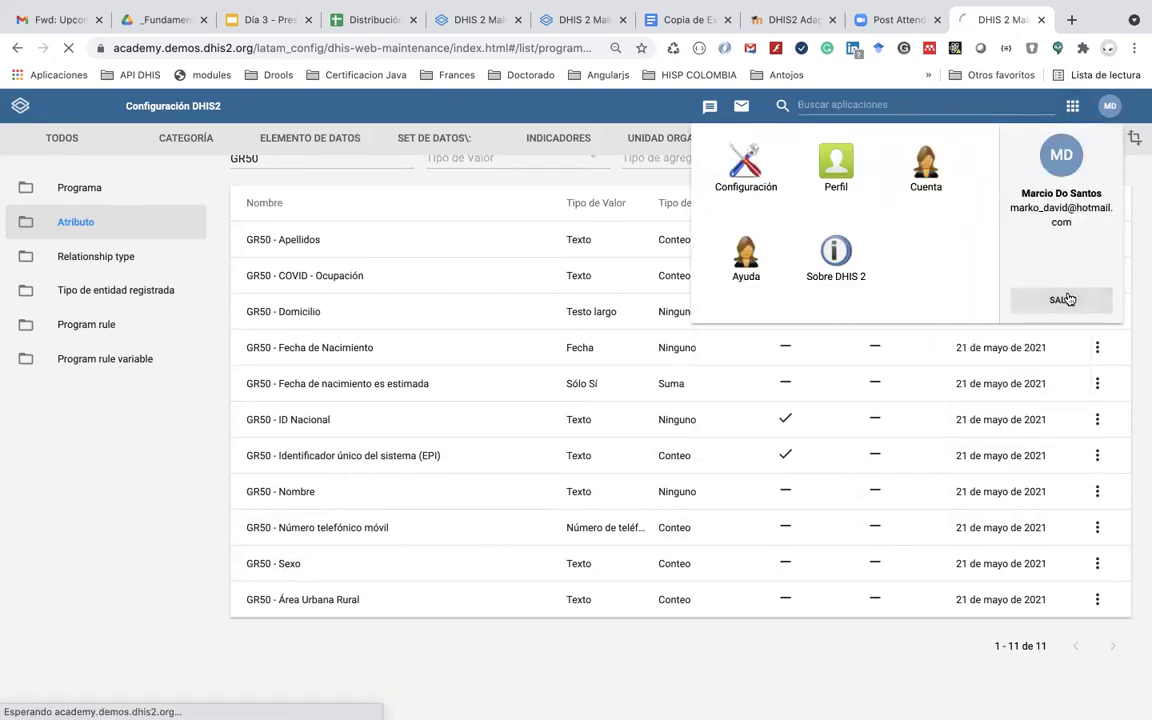
pyautogui.click(543, 340)
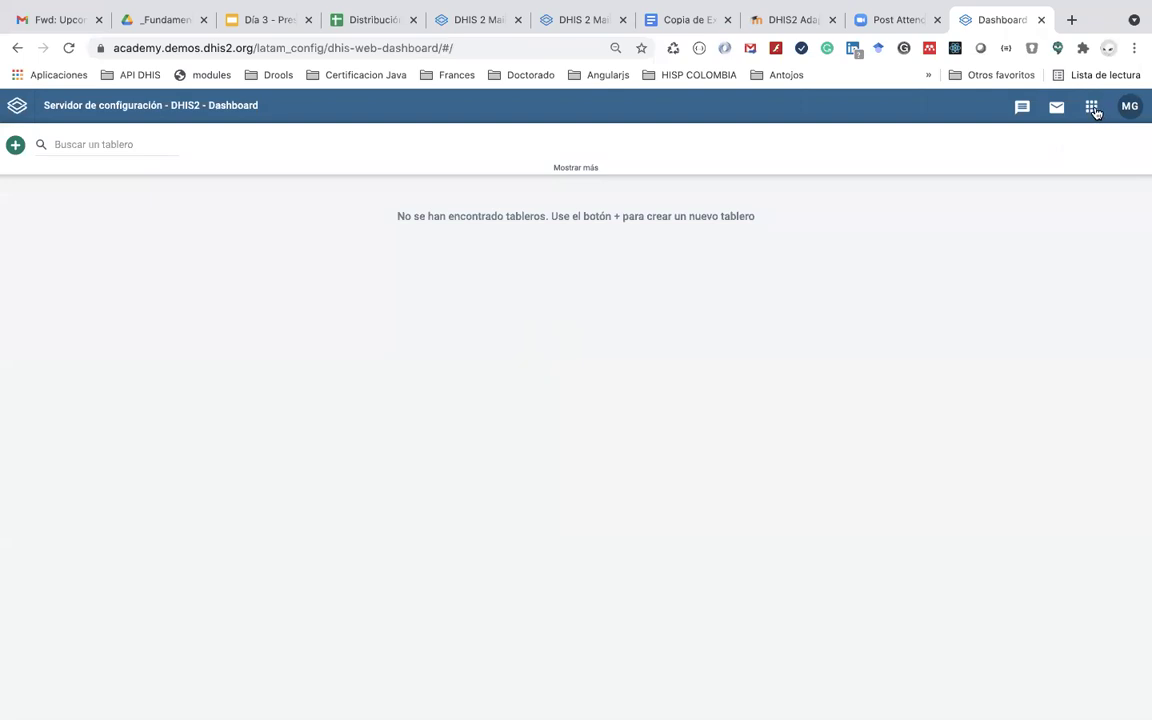
pyautogui.click(1093, 110)
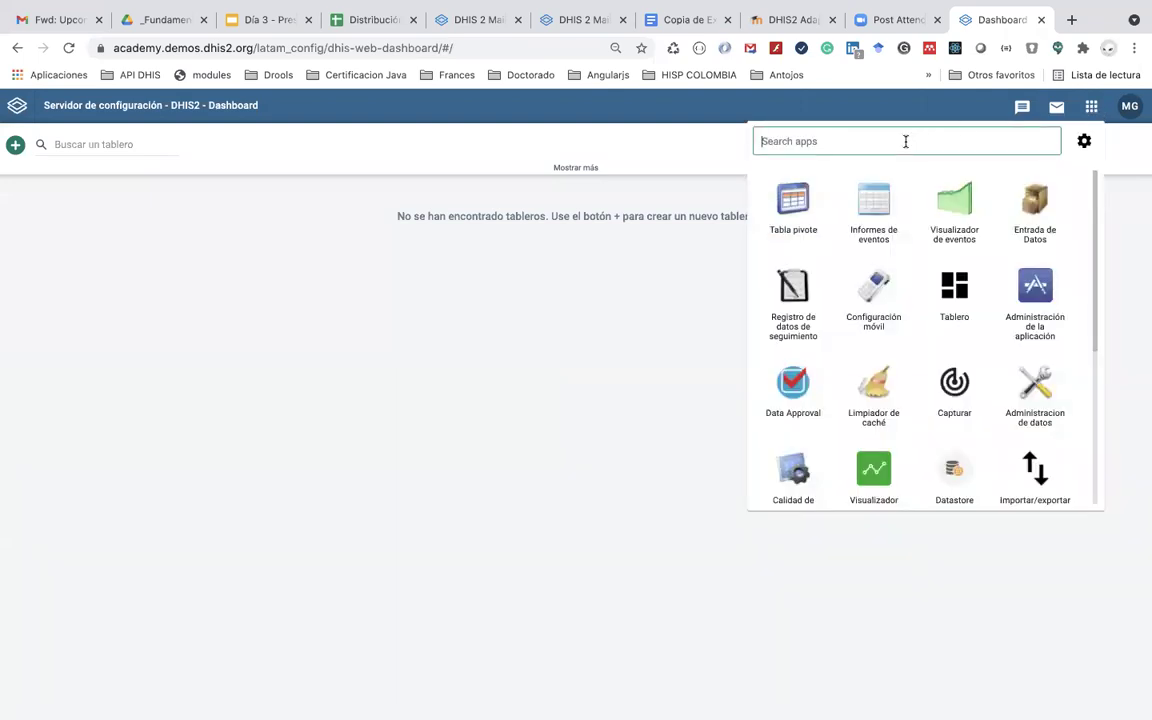
# Step: Open the Usuarios app and browse the user roles and users lists
pyautogui.write('us')
pyautogui.click(874, 208)
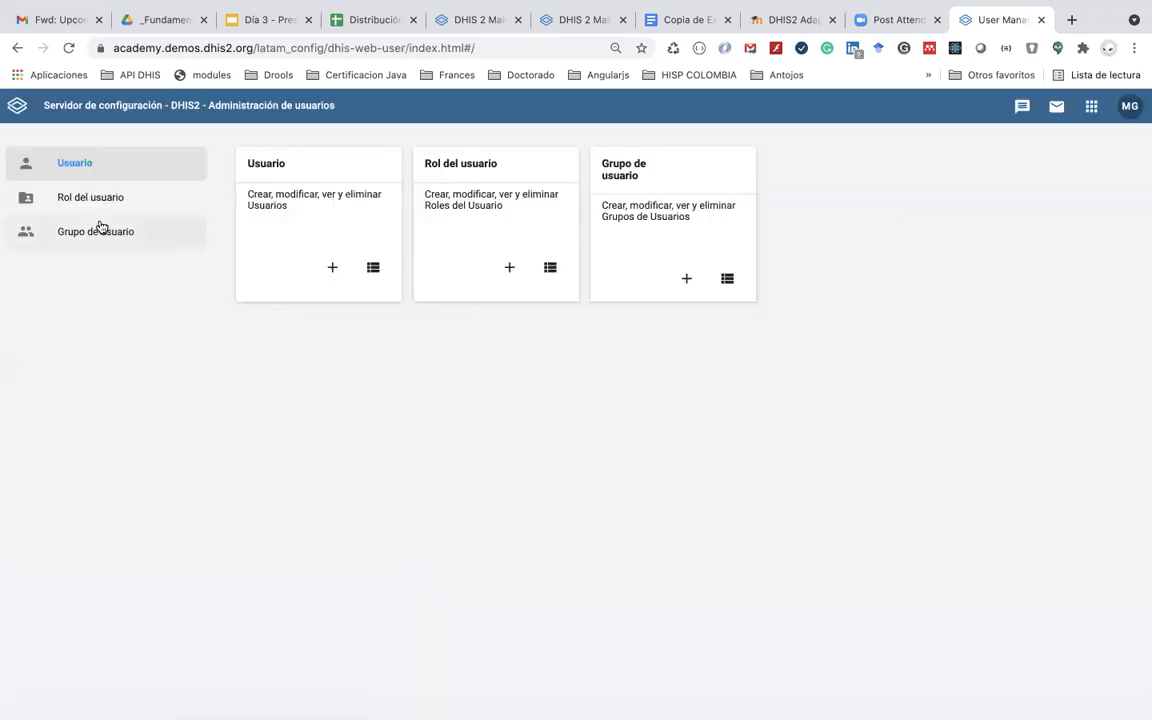
pyautogui.click(103, 203)
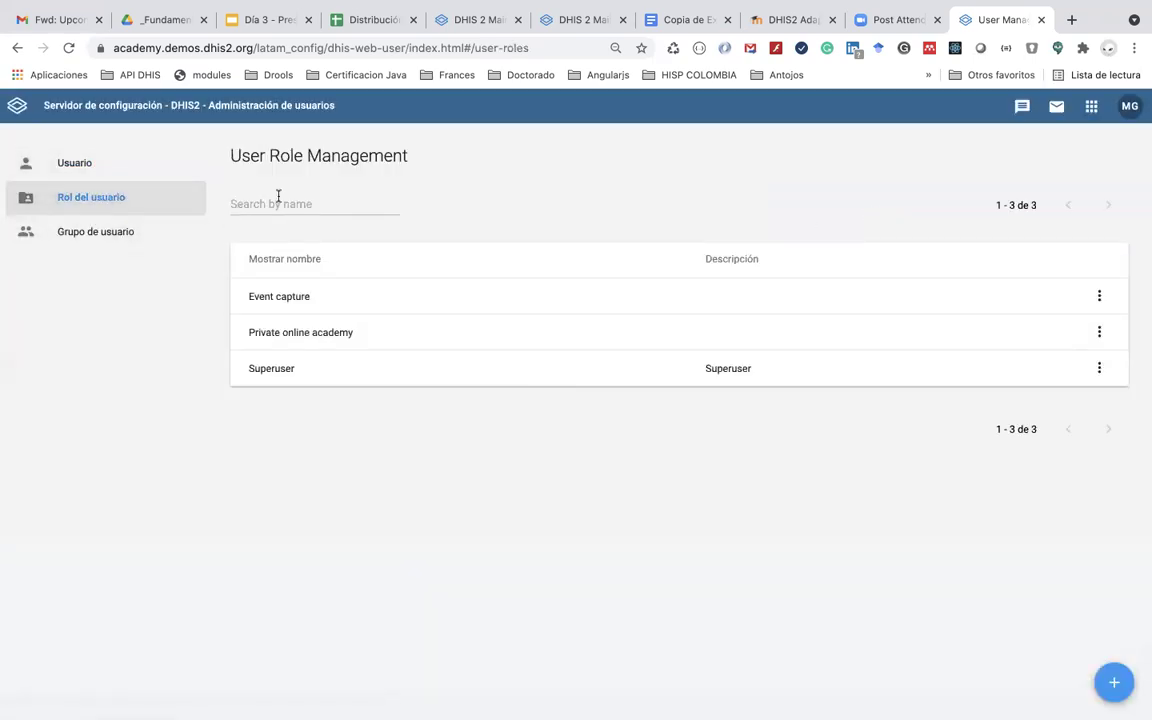
pyautogui.click(105, 168)
# Step: Search users by name and review the new account's details and extra options
pyautogui.click(248, 199)
pyautogui.write('marcio')
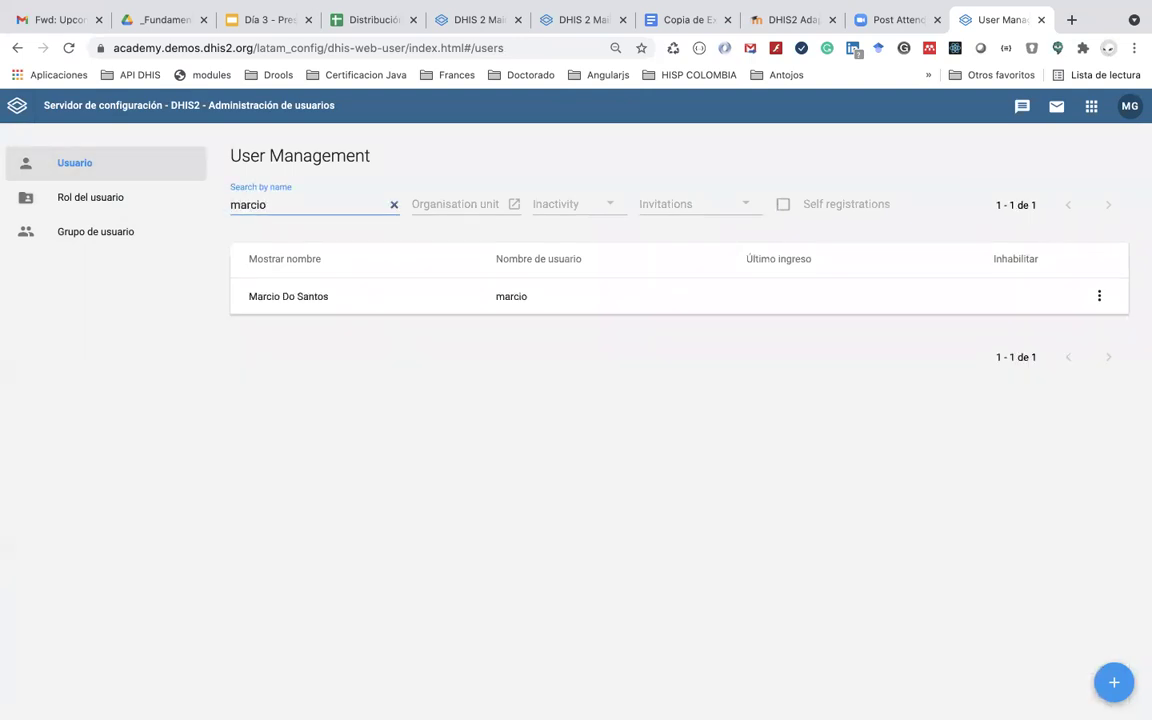
pyautogui.click(537, 297)
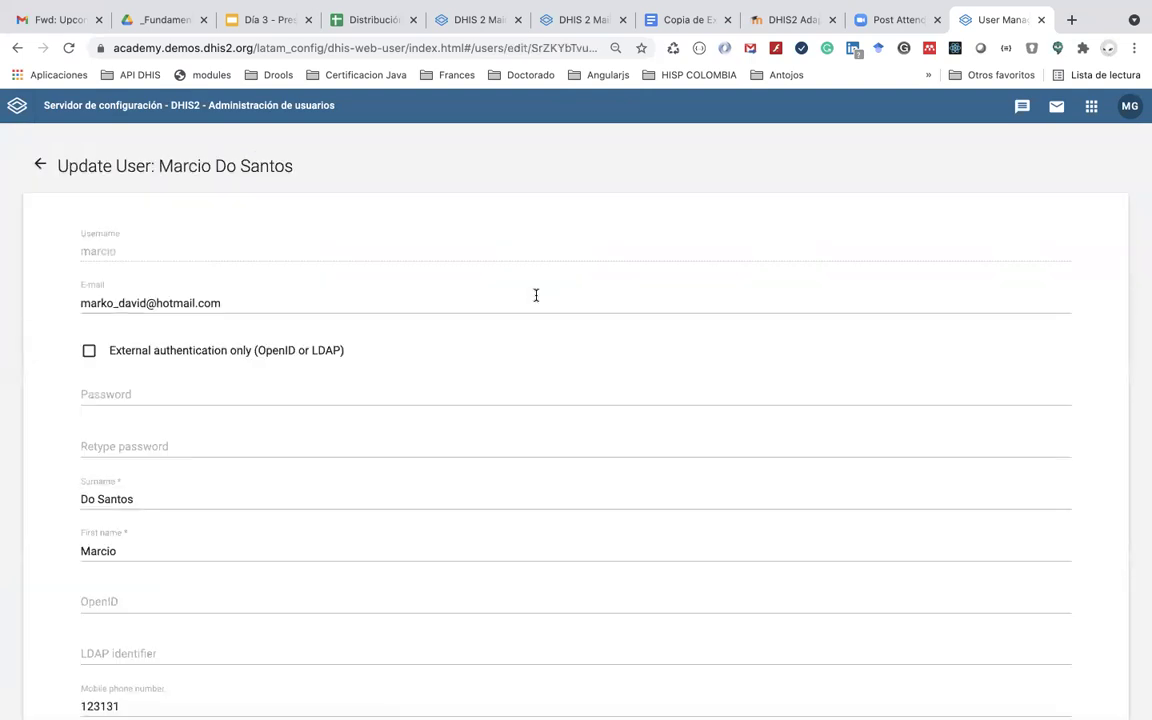
pyautogui.scroll(-10, 445, 473)
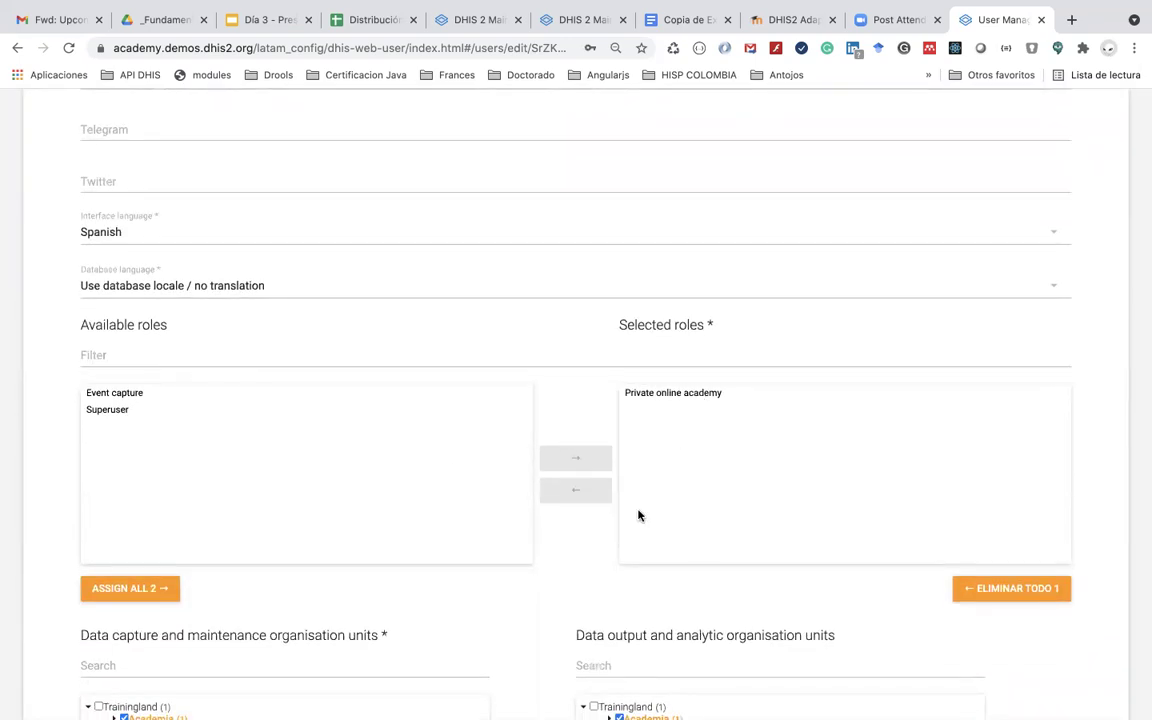
pyautogui.scroll(-3, 639, 516)
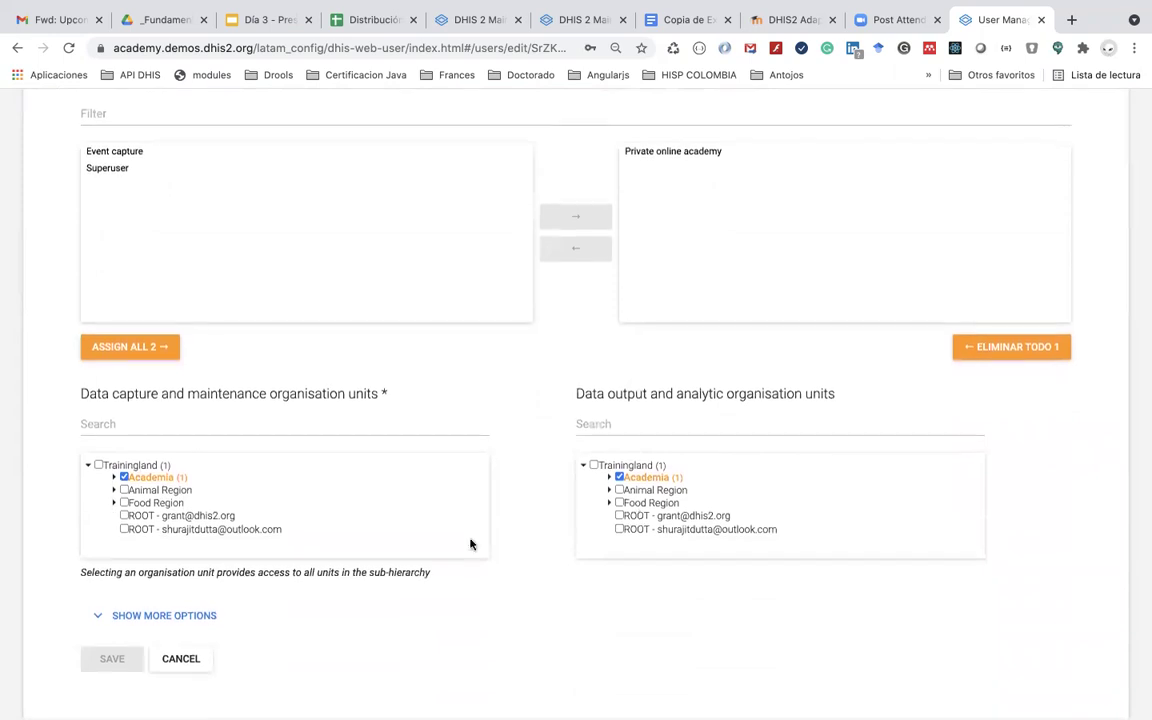
pyautogui.click(143, 616)
pyautogui.scroll(-6, 324, 638)
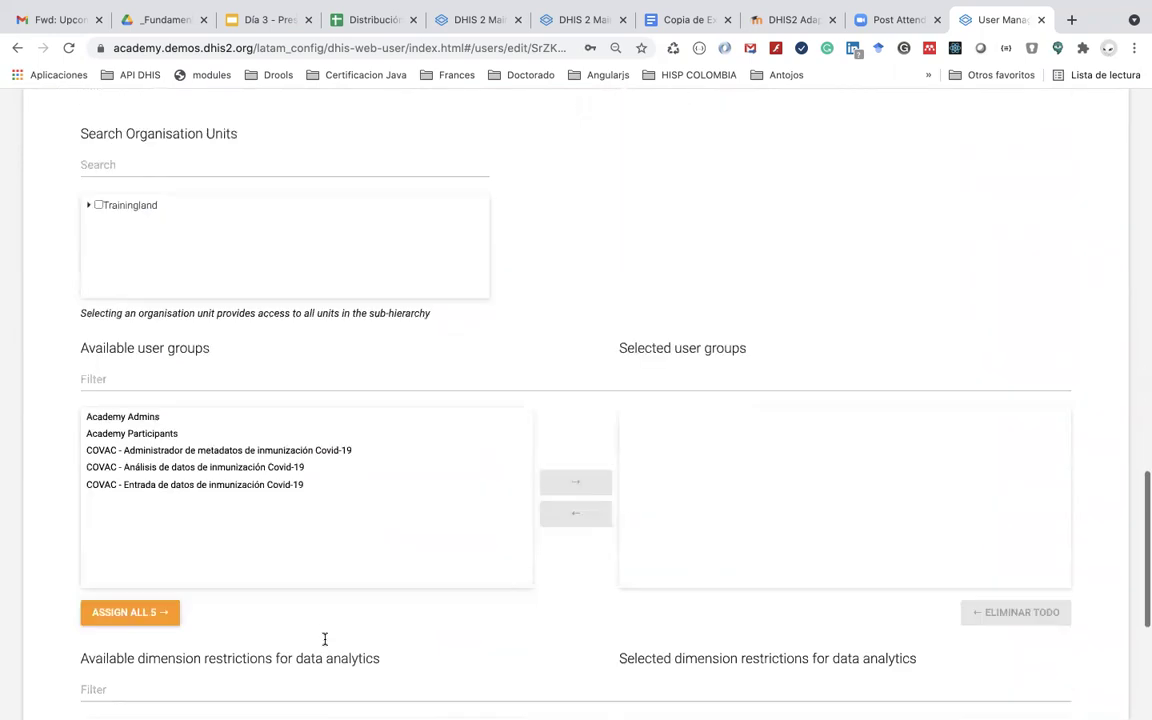
pyautogui.scroll(15, 324, 638)
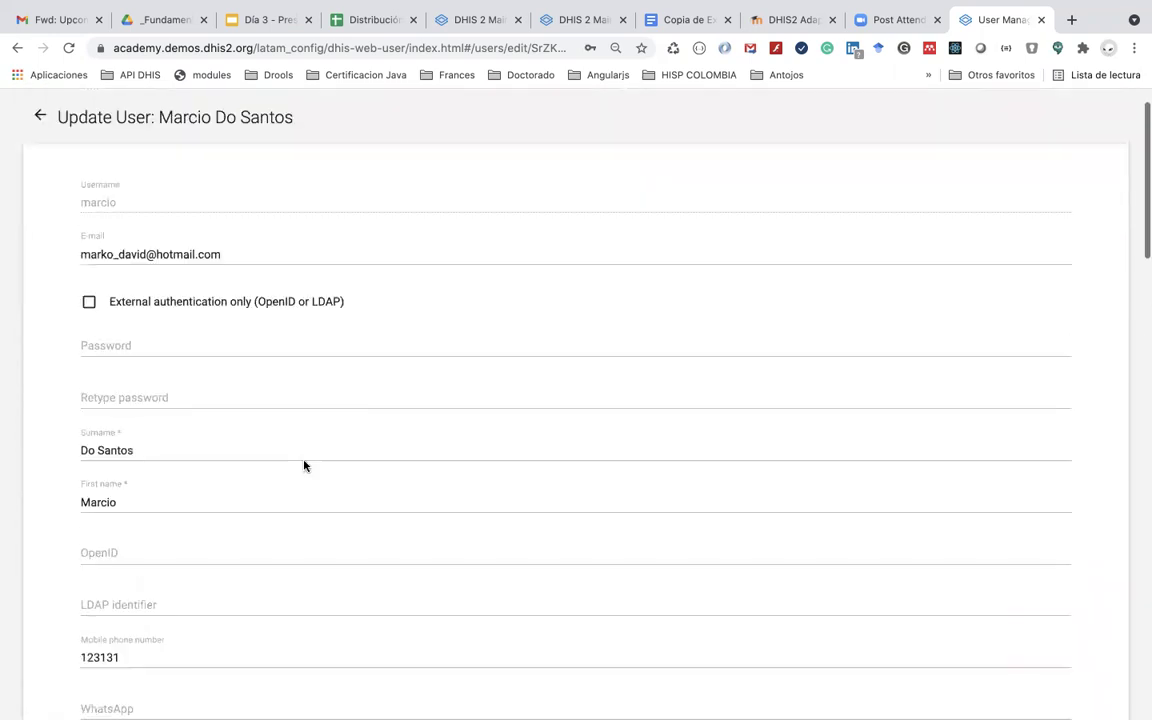
# Step: Open the Private online academy role from the user roles list for editing
pyautogui.click(39, 167)
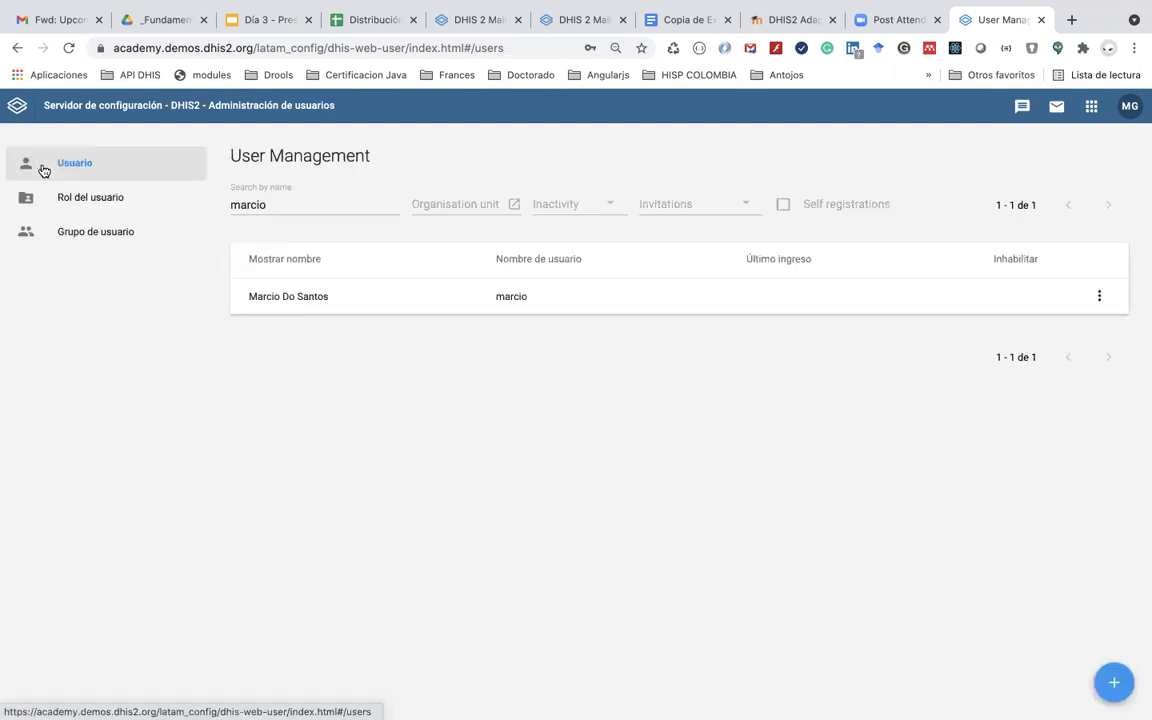
pyautogui.click(121, 199)
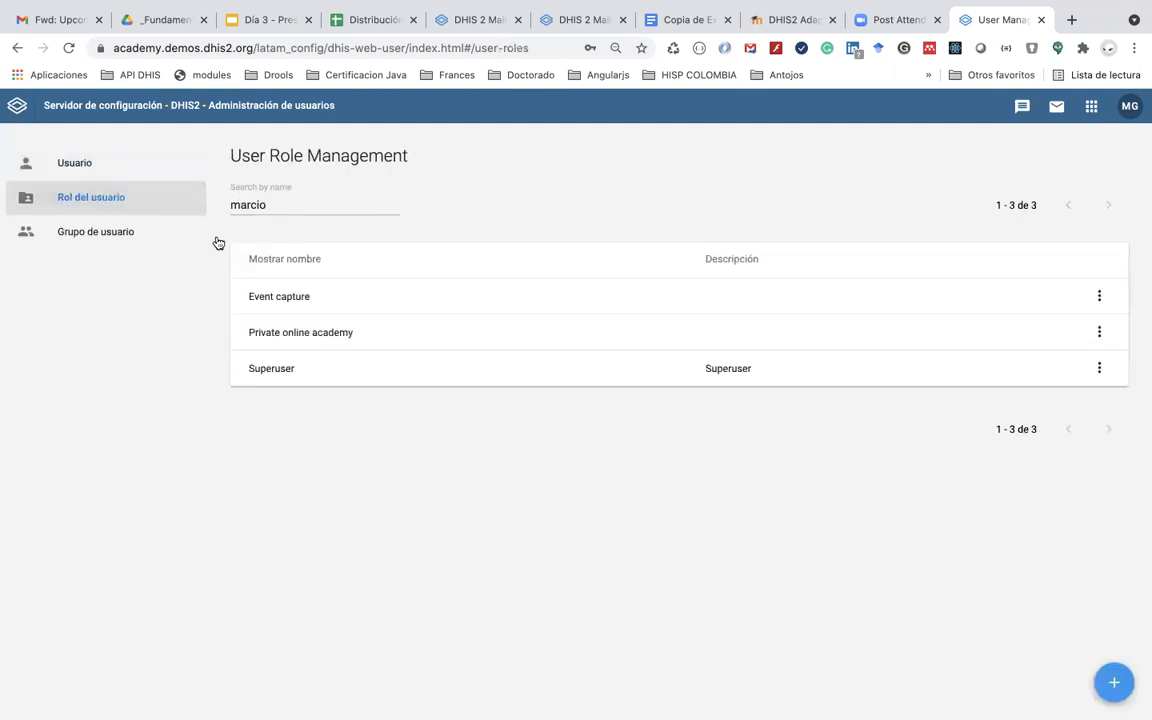
pyautogui.click(341, 332)
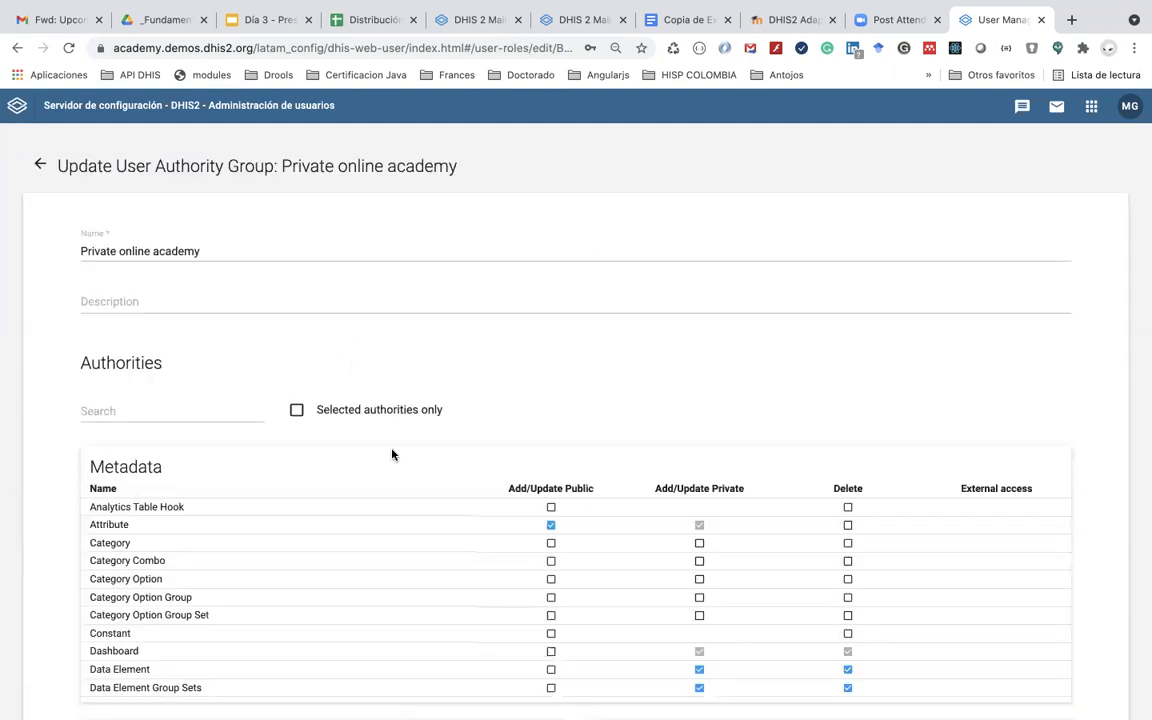
pyautogui.scroll(-1, 391, 455)
pyautogui.scroll(-3, 391, 455)
pyautogui.scroll(1, 391, 455)
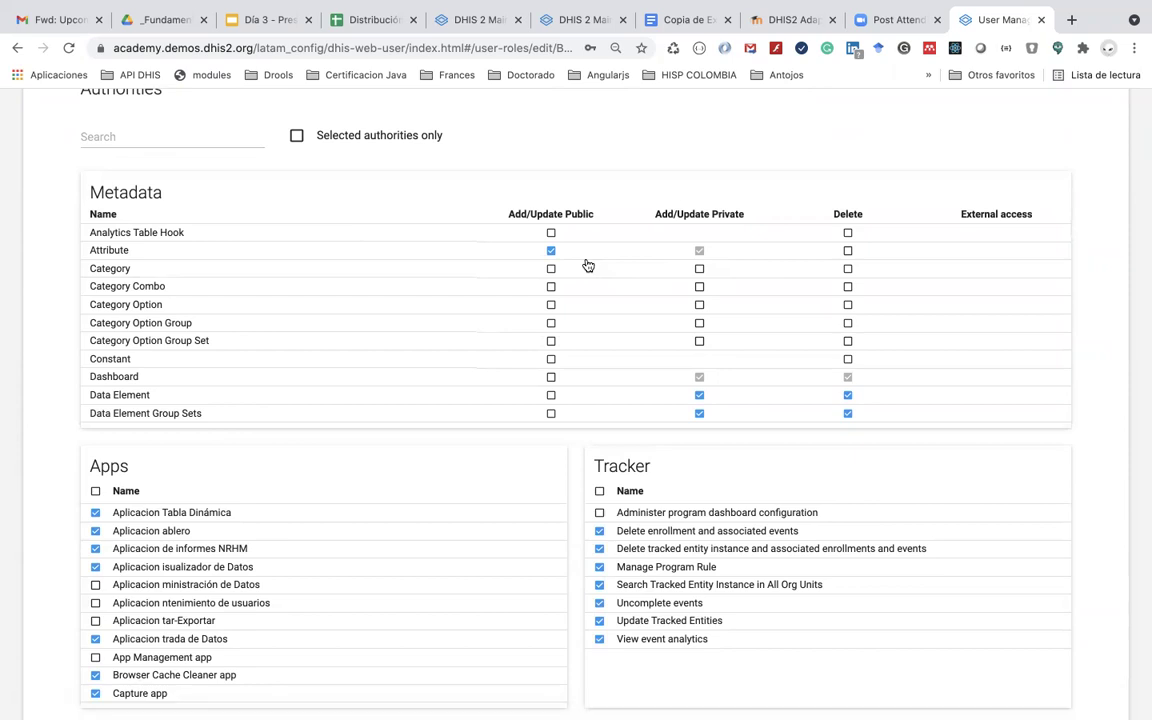
pyautogui.scroll(-1, 586, 265)
pyautogui.scroll(-2, 586, 266)
pyautogui.scroll(-3, 555, 330)
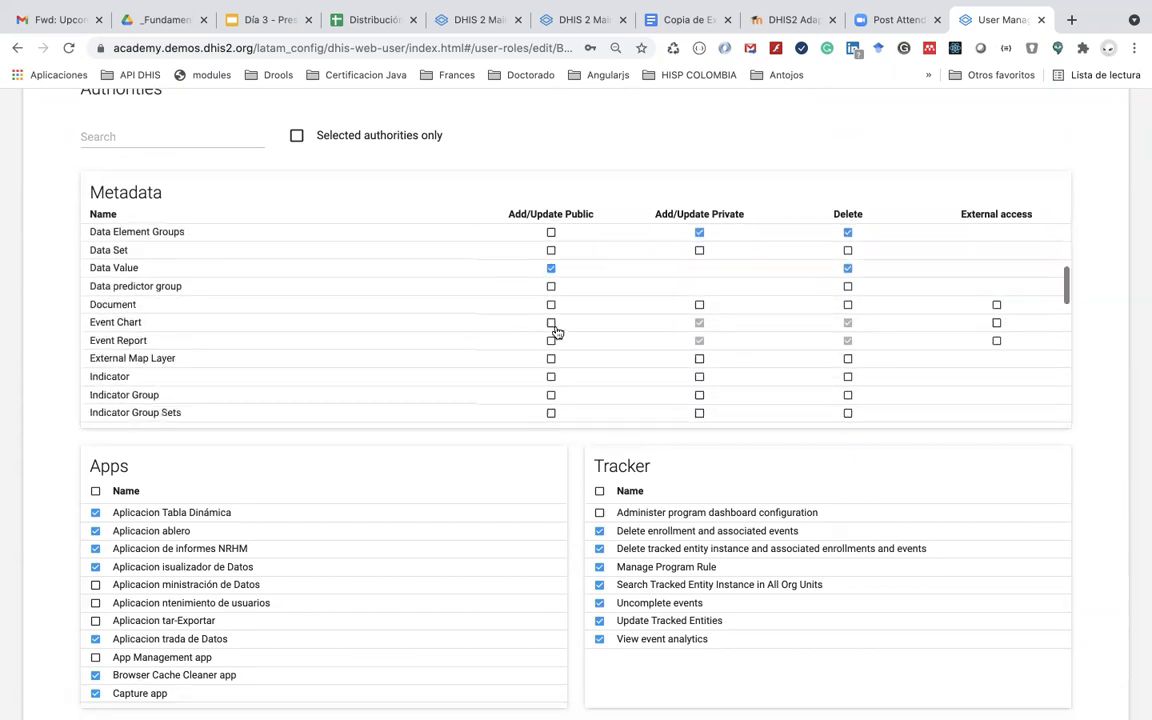
pyautogui.scroll(-3, 557, 331)
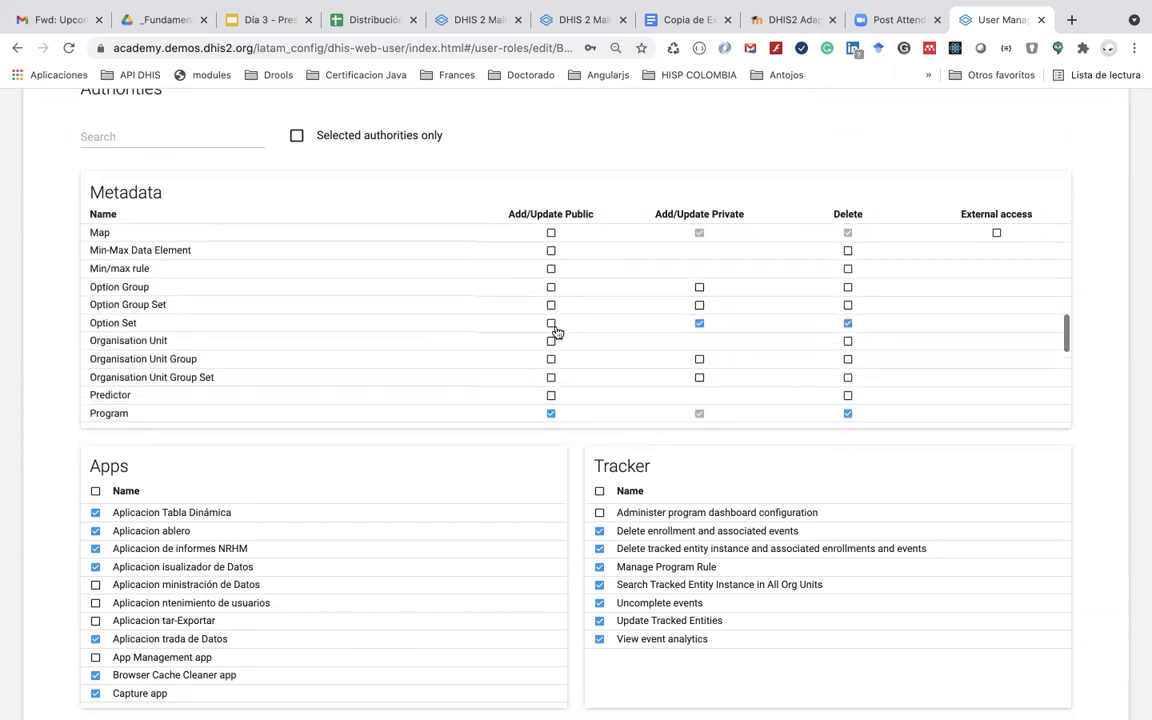
pyautogui.scroll(-1, 557, 332)
pyautogui.scroll(8, 557, 332)
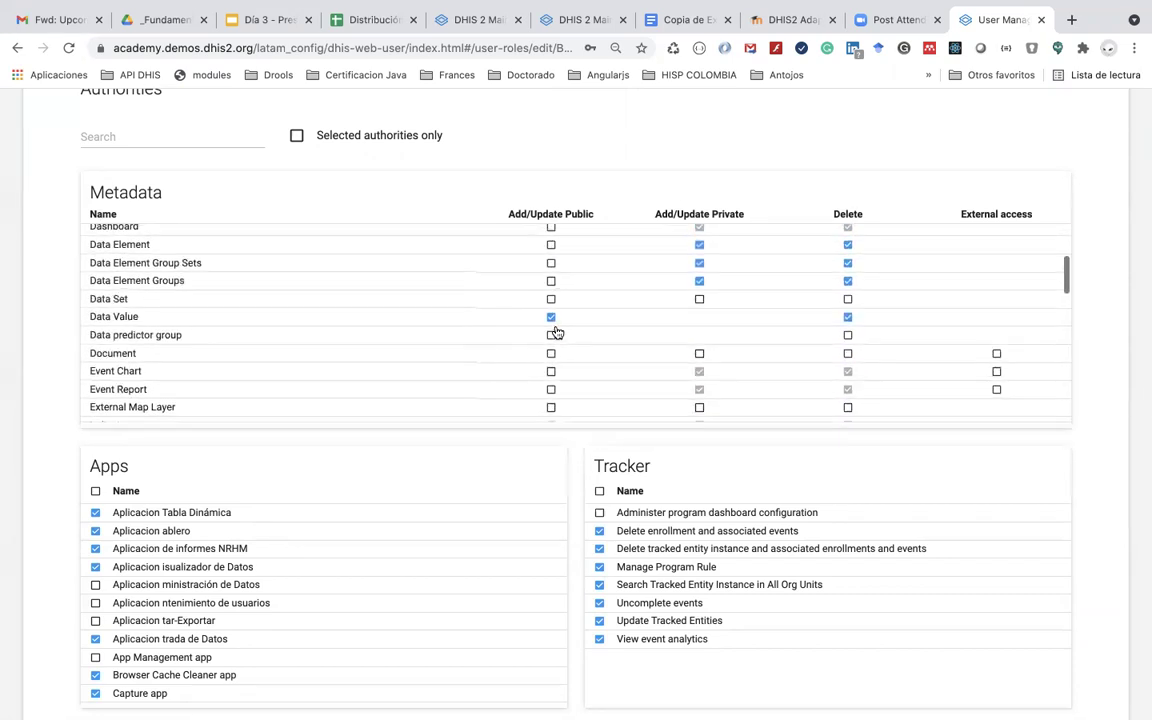
pyautogui.scroll(5, 579, 285)
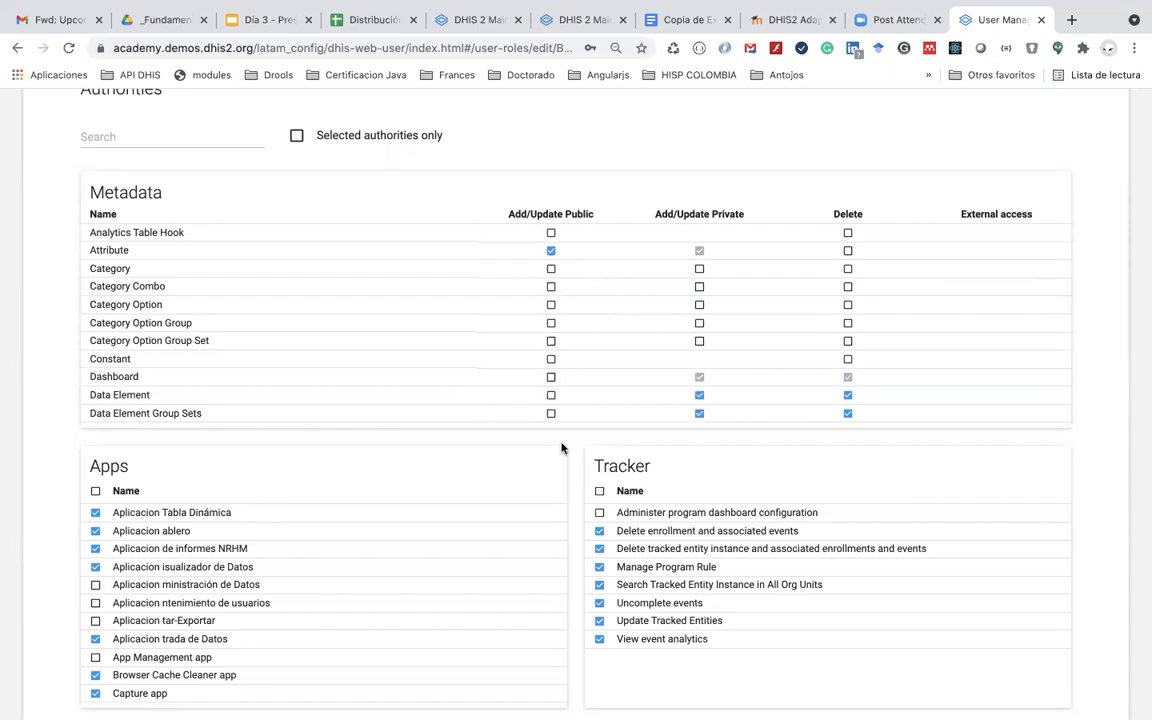
pyautogui.scroll(-3, 561, 447)
pyautogui.scroll(-5, 483, 483)
pyautogui.scroll(-3, 483, 483)
pyautogui.scroll(4, 483, 483)
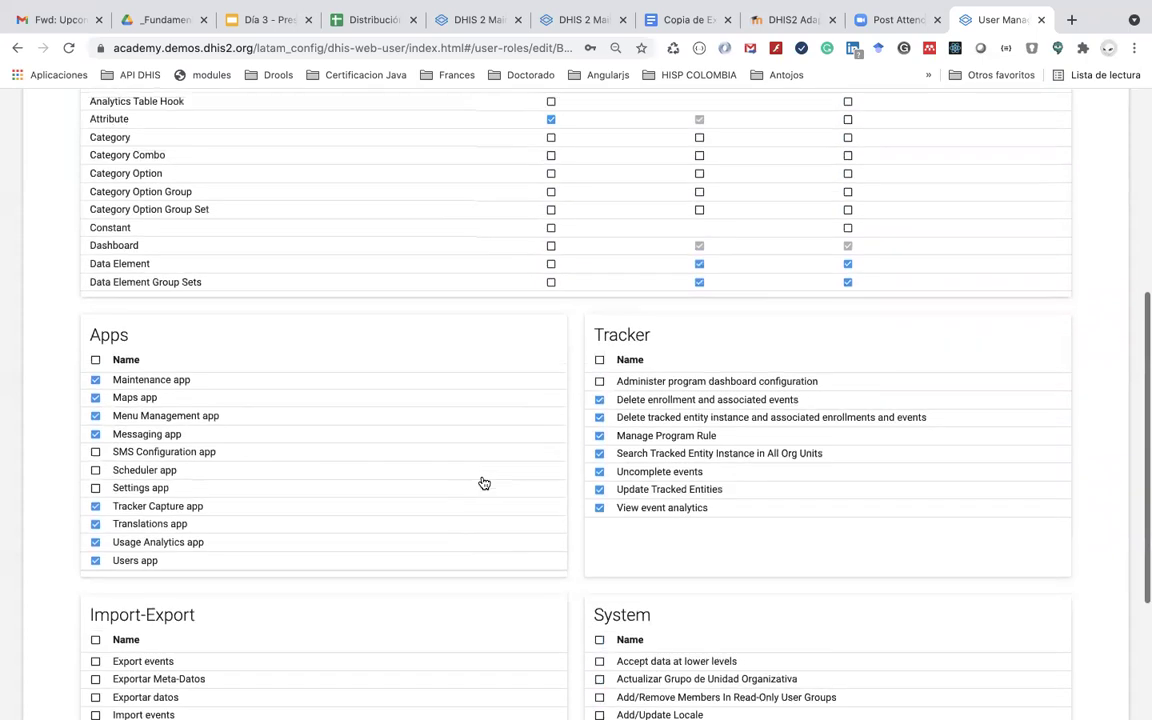
pyautogui.scroll(5, 483, 484)
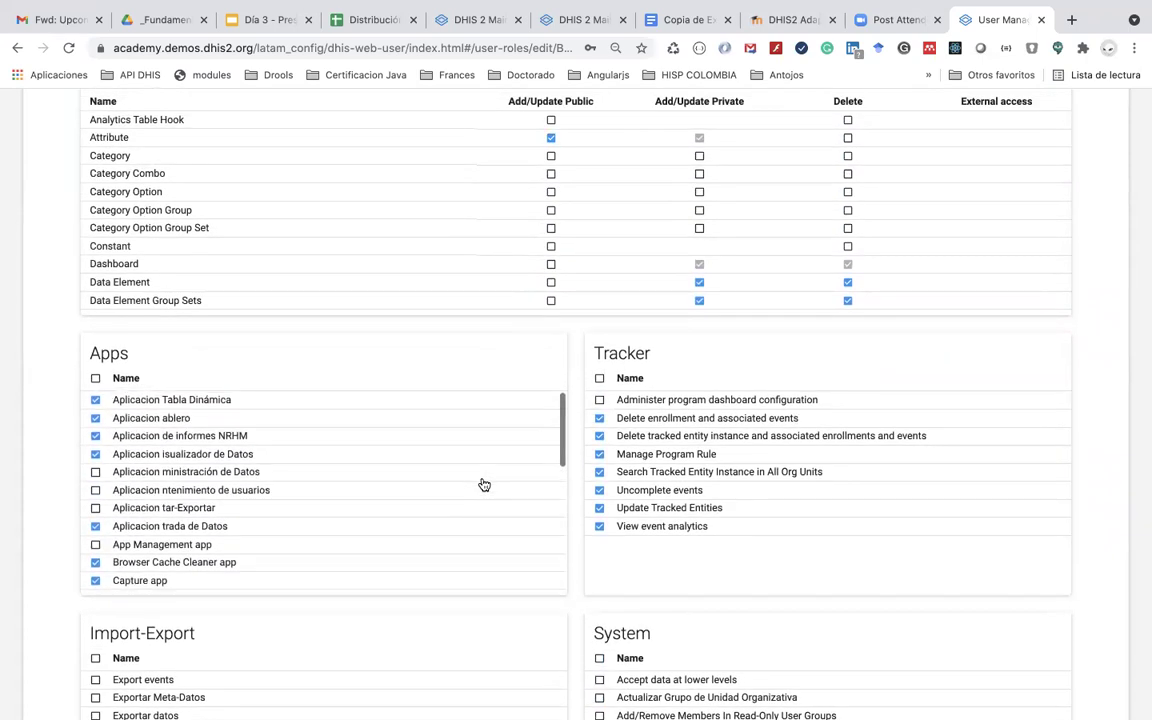
pyautogui.scroll(-3, 483, 485)
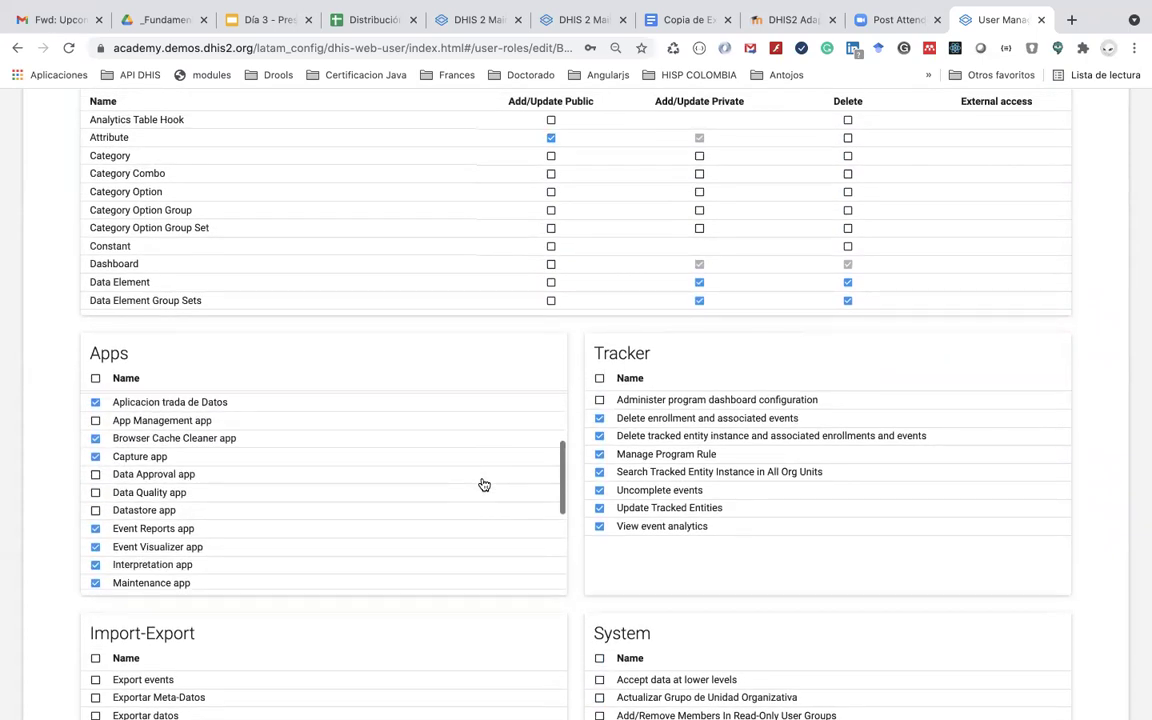
pyautogui.scroll(-3, 483, 485)
pyautogui.scroll(-3, 483, 484)
pyautogui.scroll(2, 483, 484)
pyautogui.scroll(5, 483, 485)
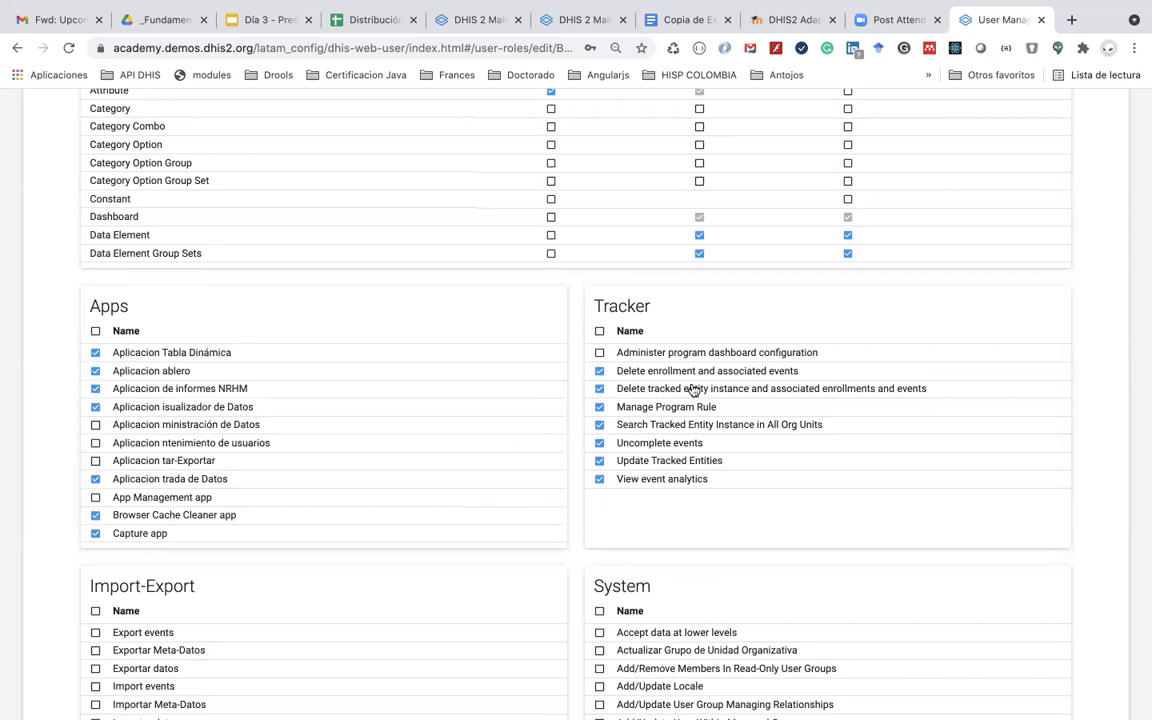
pyautogui.scroll(1, 695, 398)
pyautogui.scroll(-2, 695, 398)
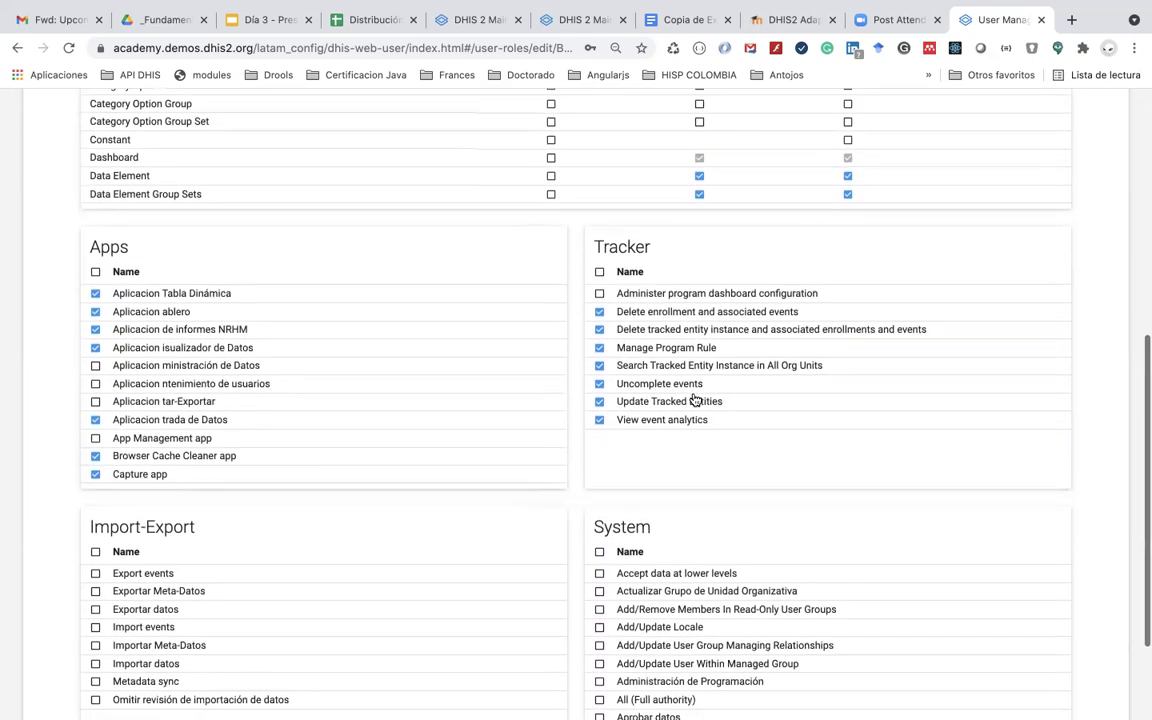
pyautogui.scroll(-1, 695, 398)
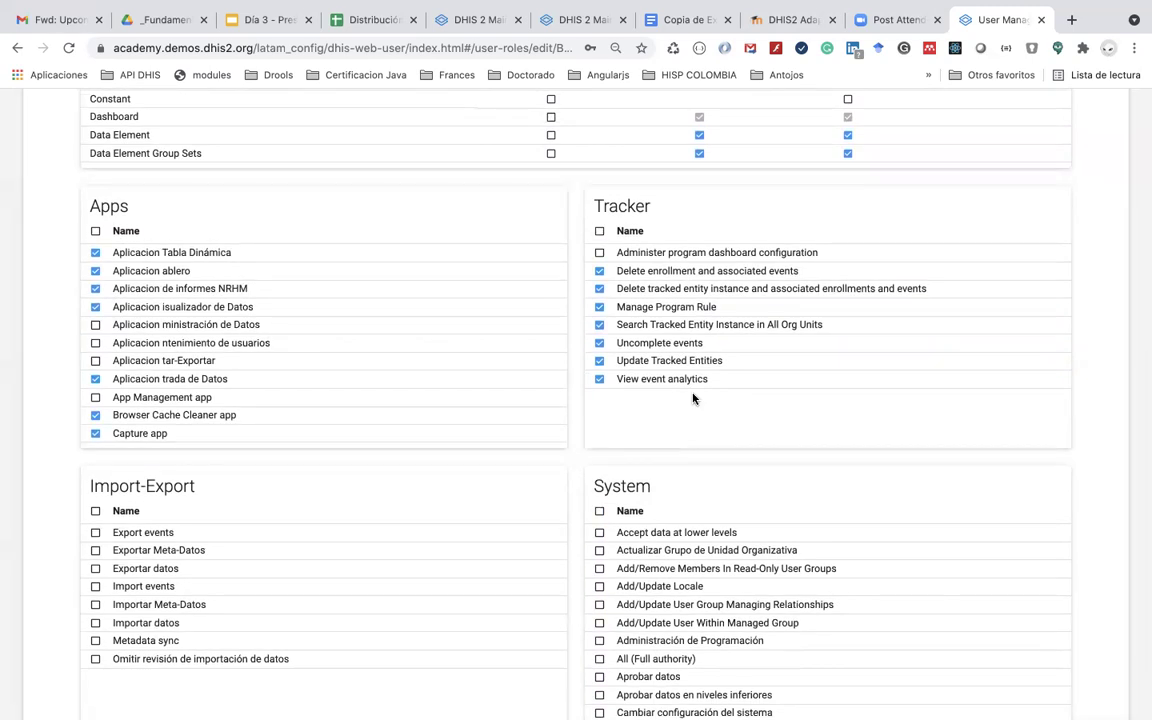
pyautogui.scroll(-3, 693, 398)
pyautogui.scroll(-6, 689, 472)
pyautogui.scroll(-2, 689, 472)
pyautogui.scroll(3, 689, 472)
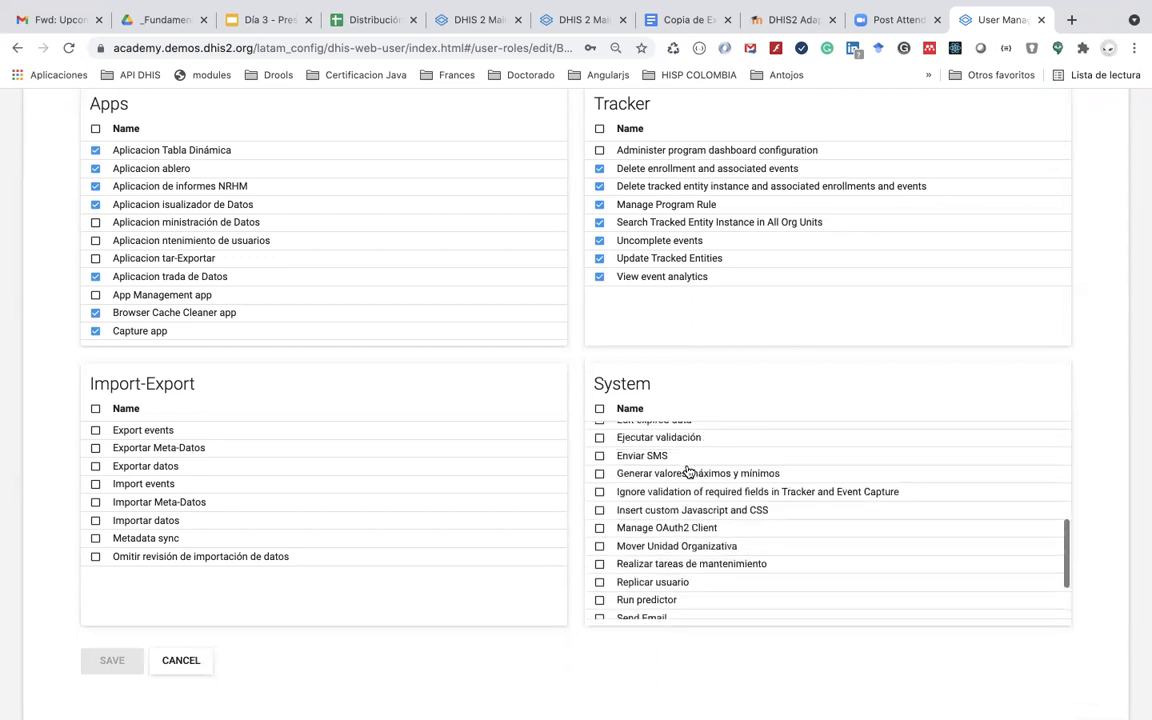
pyautogui.scroll(6, 689, 472)
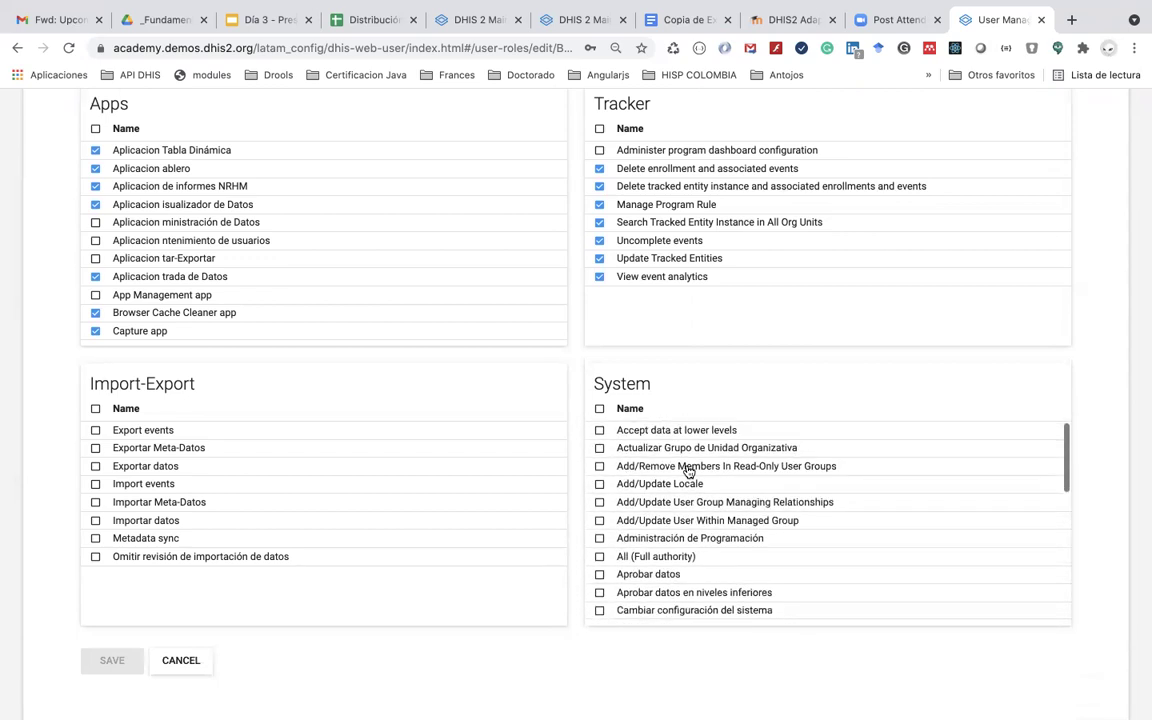
pyautogui.scroll(-2, 689, 472)
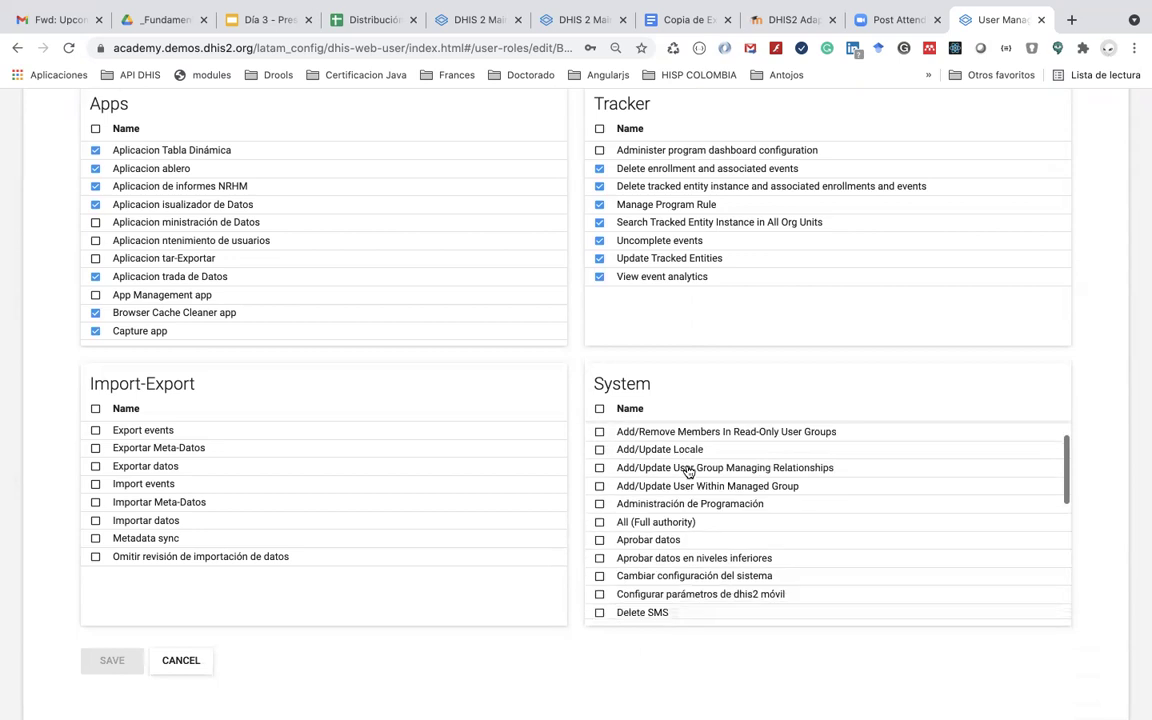
pyautogui.scroll(2, 689, 472)
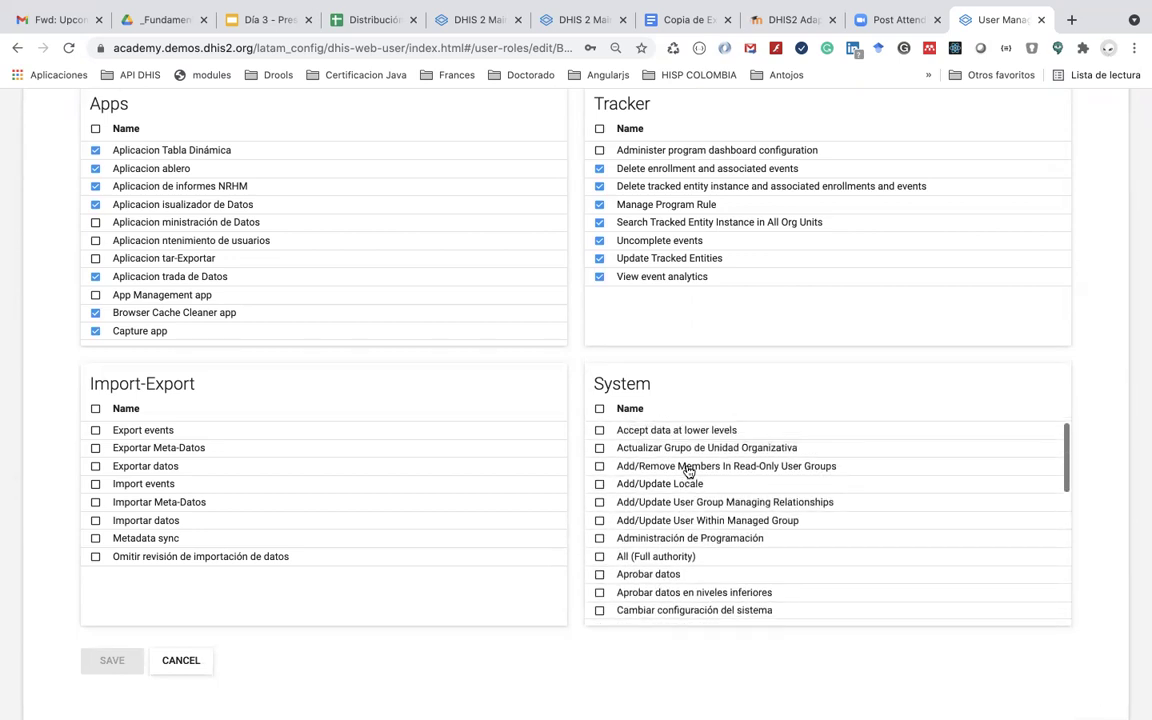
pyautogui.scroll(-1, 689, 472)
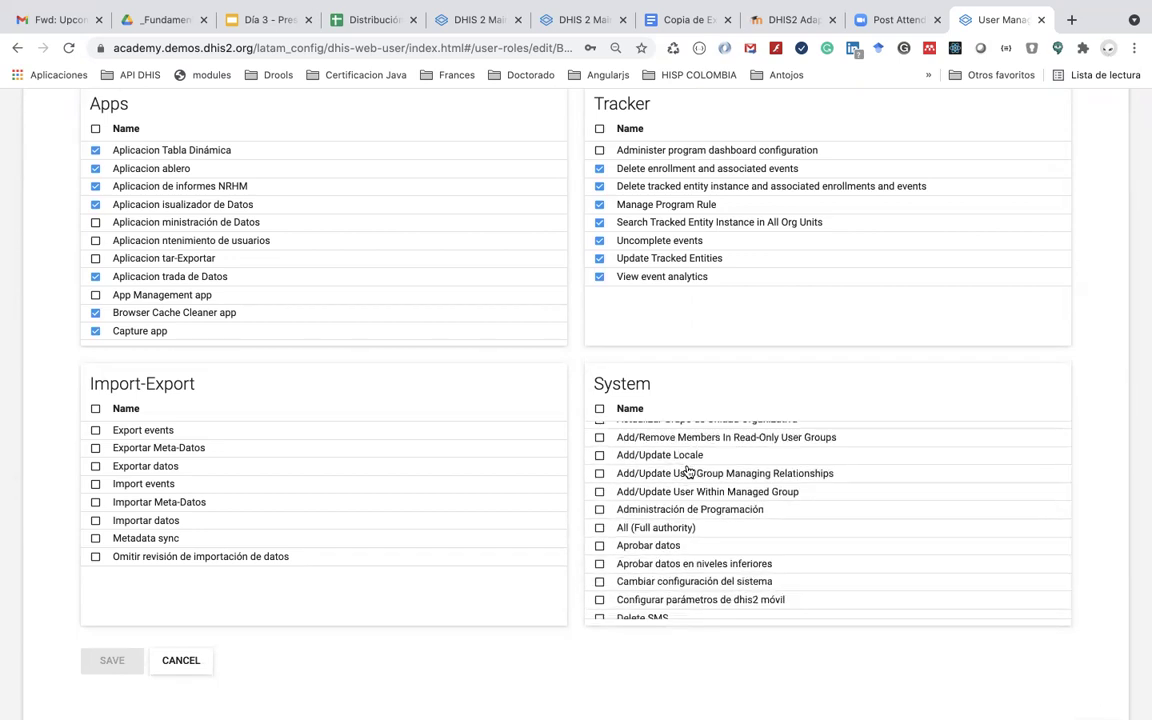
pyautogui.scroll(-1, 689, 472)
pyautogui.scroll(-1, 689, 472)
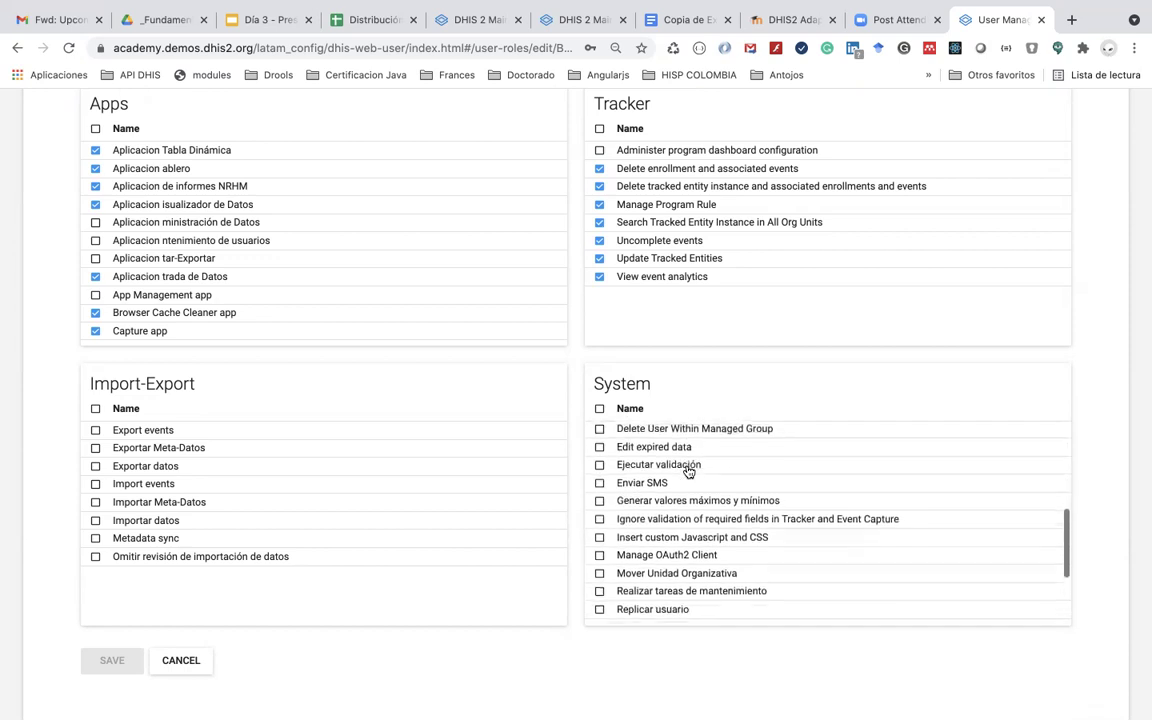
pyautogui.scroll(-3, 689, 472)
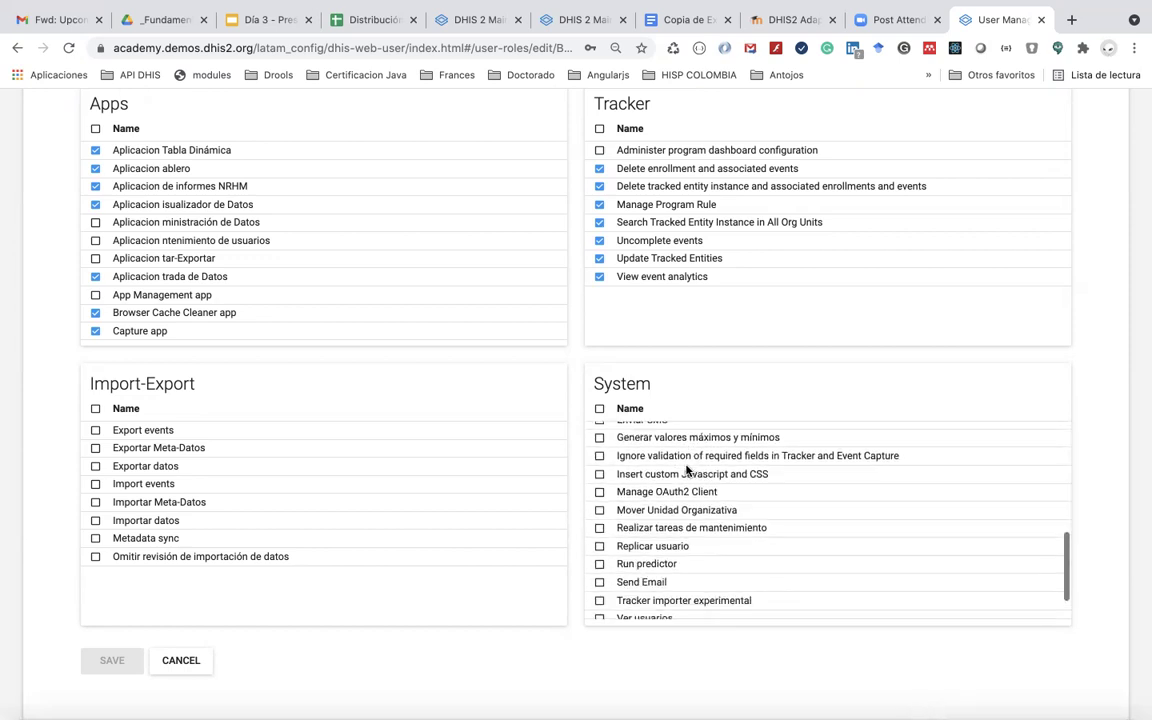
pyautogui.scroll(-1, 686, 468)
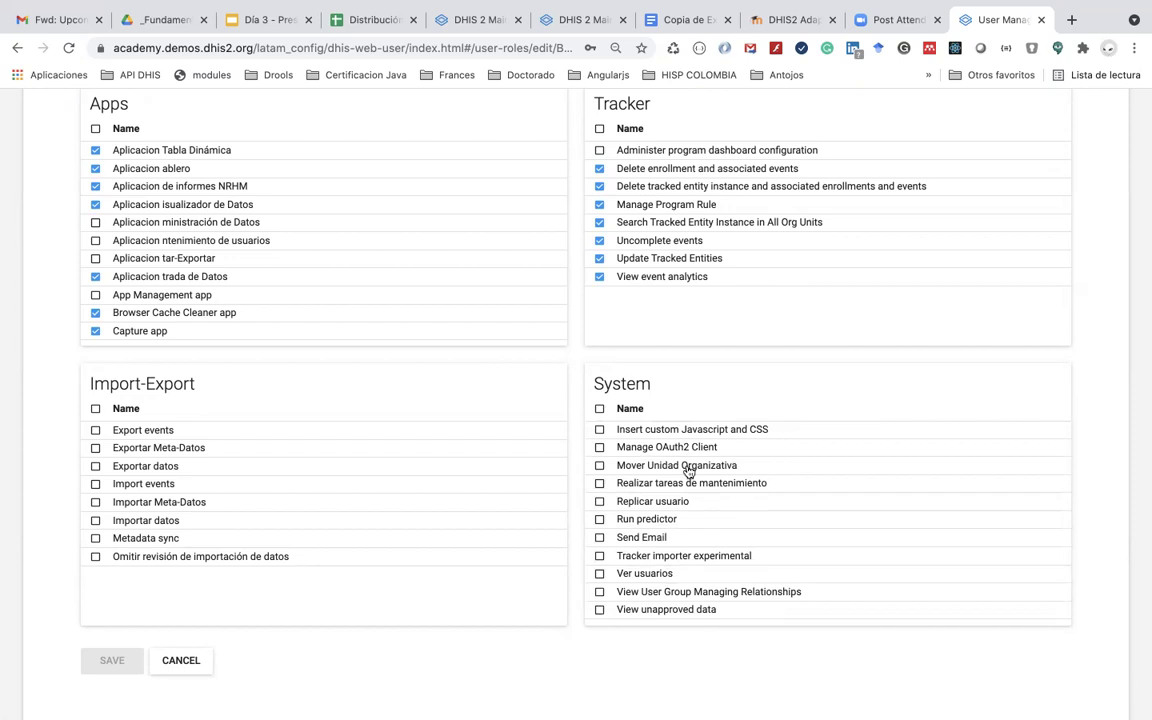
pyautogui.scroll(5, 689, 472)
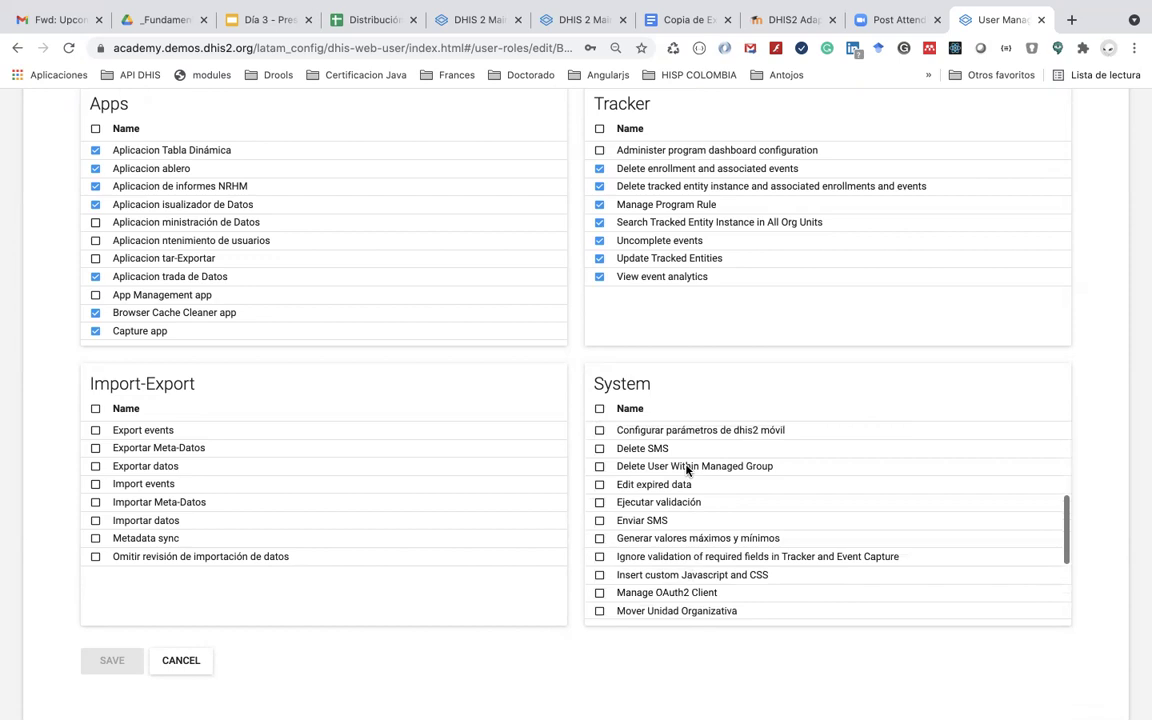
pyautogui.scroll(5, 686, 470)
pyautogui.scroll(3, 688, 472)
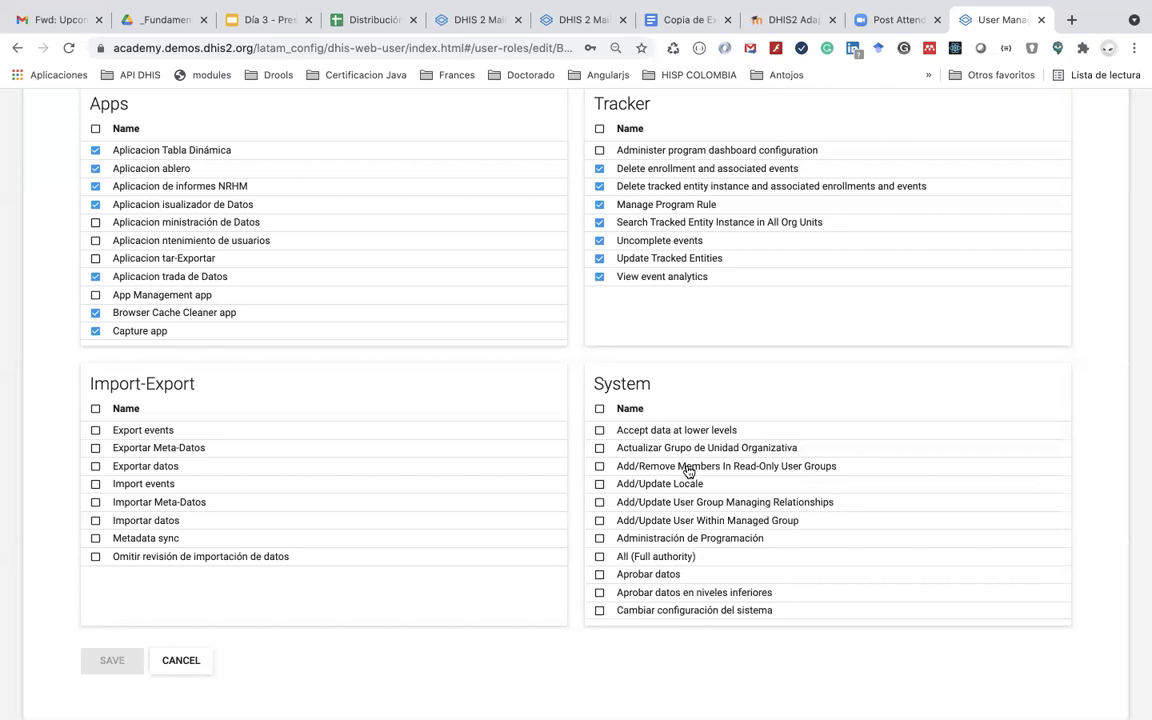
pyautogui.scroll(4, 484, 512)
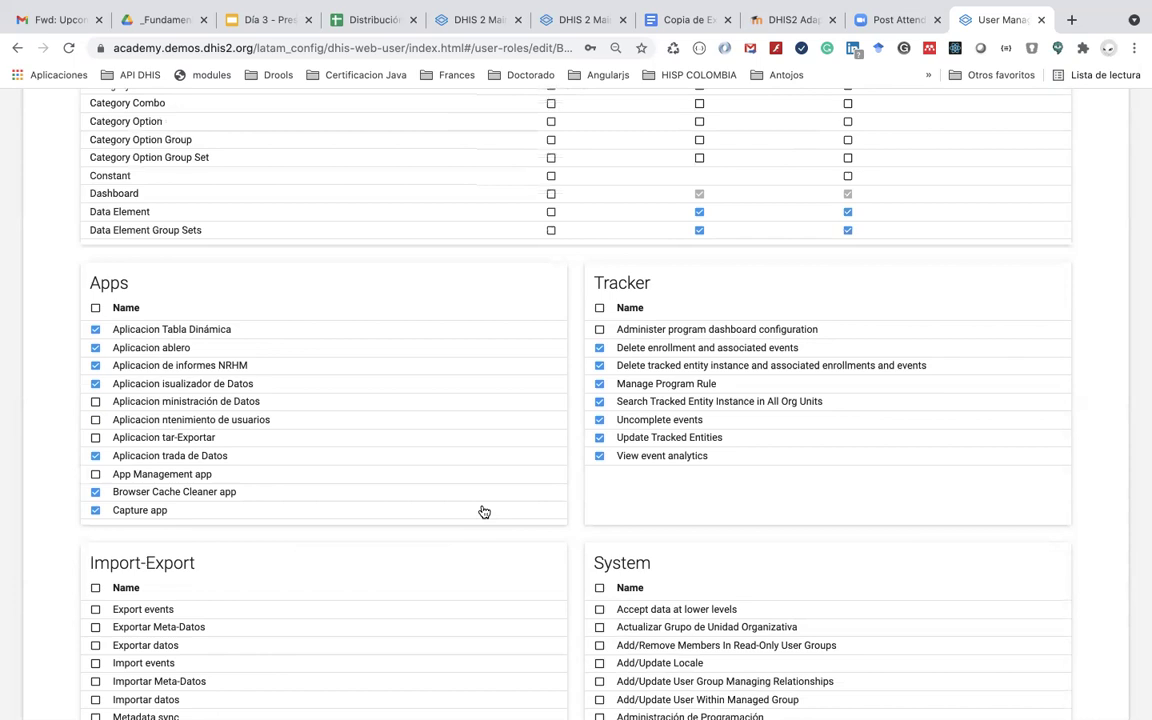
pyautogui.scroll(6, 484, 512)
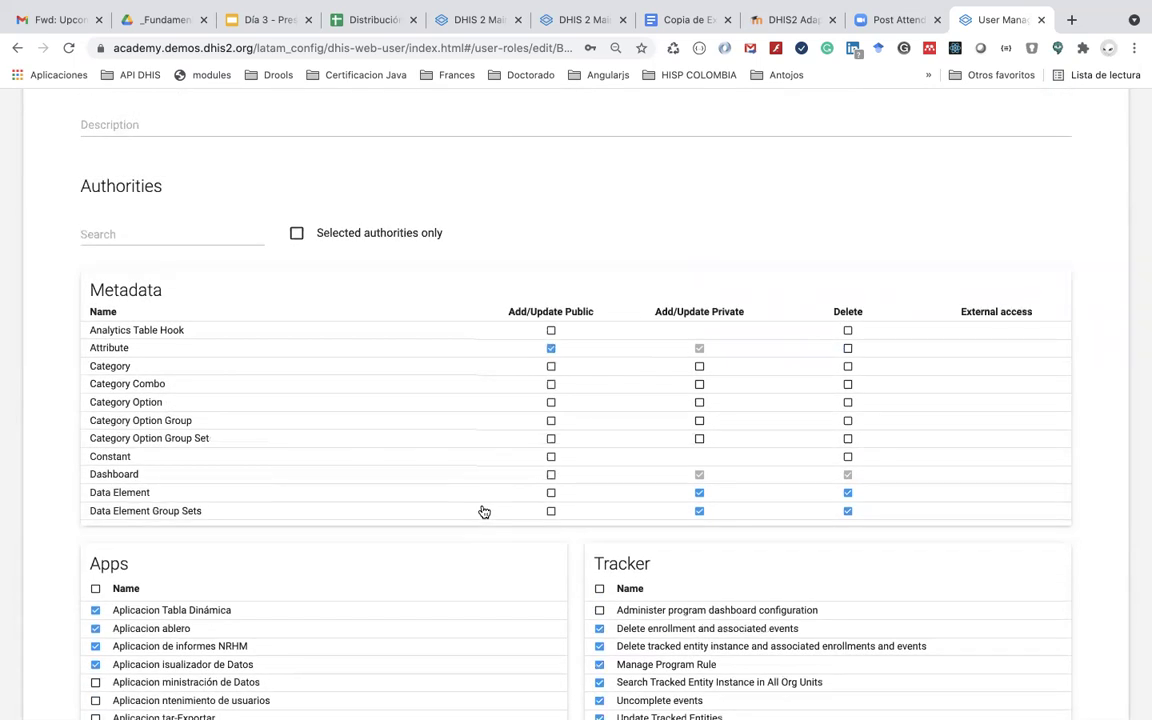
pyautogui.scroll(4, 484, 512)
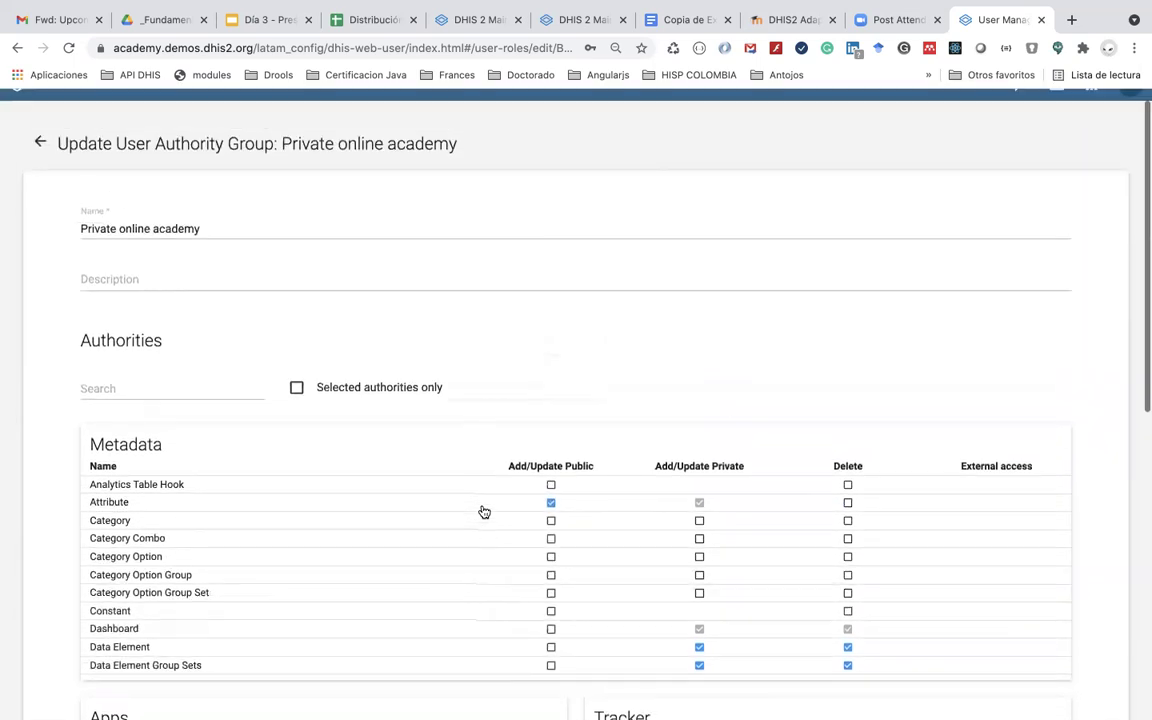
pyautogui.scroll(-2, 506, 420)
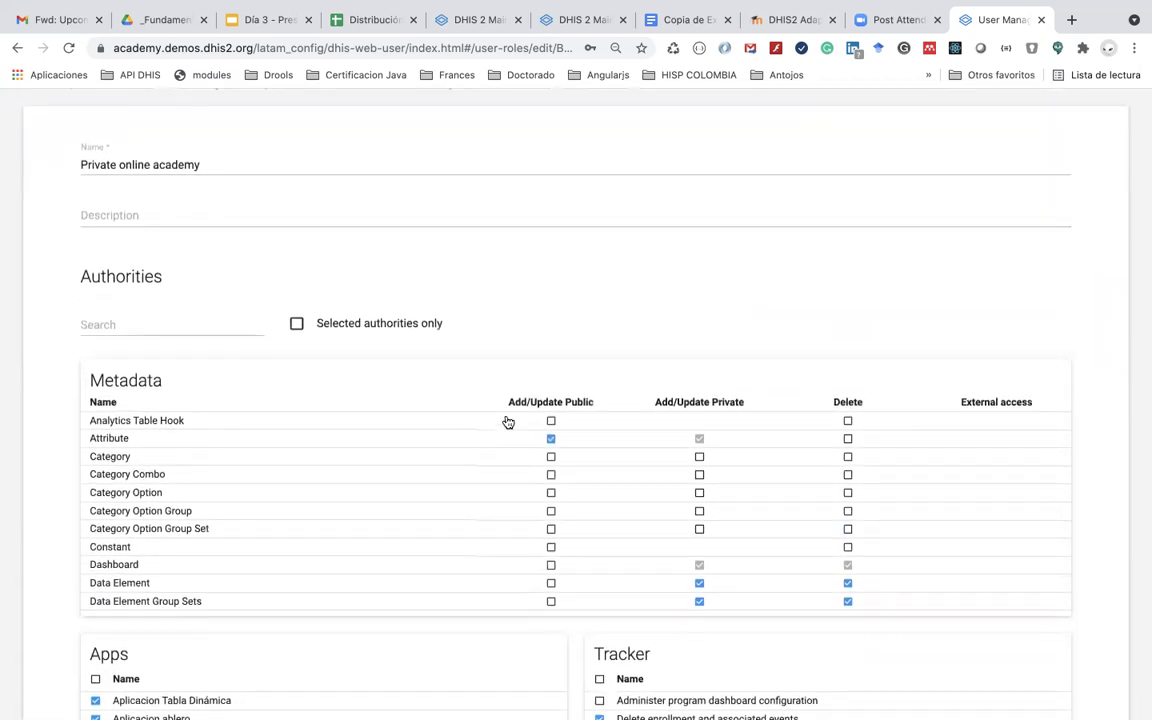
pyautogui.scroll(1, 508, 422)
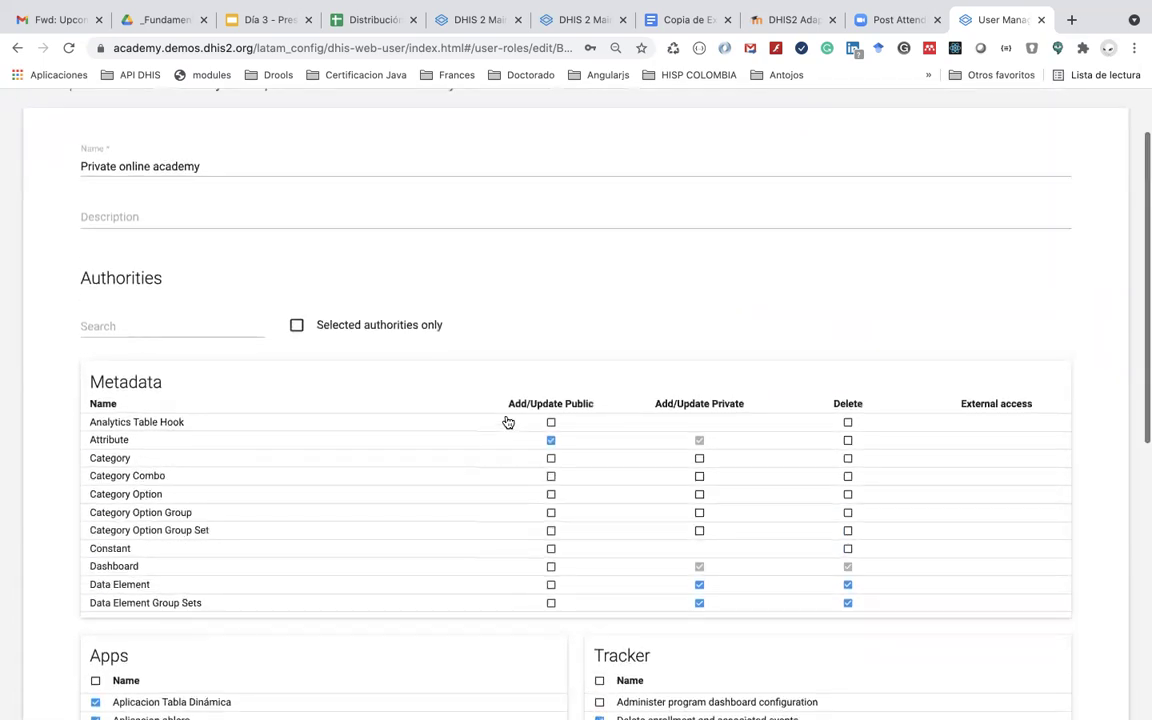
pyautogui.scroll(-1, 565, 498)
pyautogui.scroll(1, 565, 498)
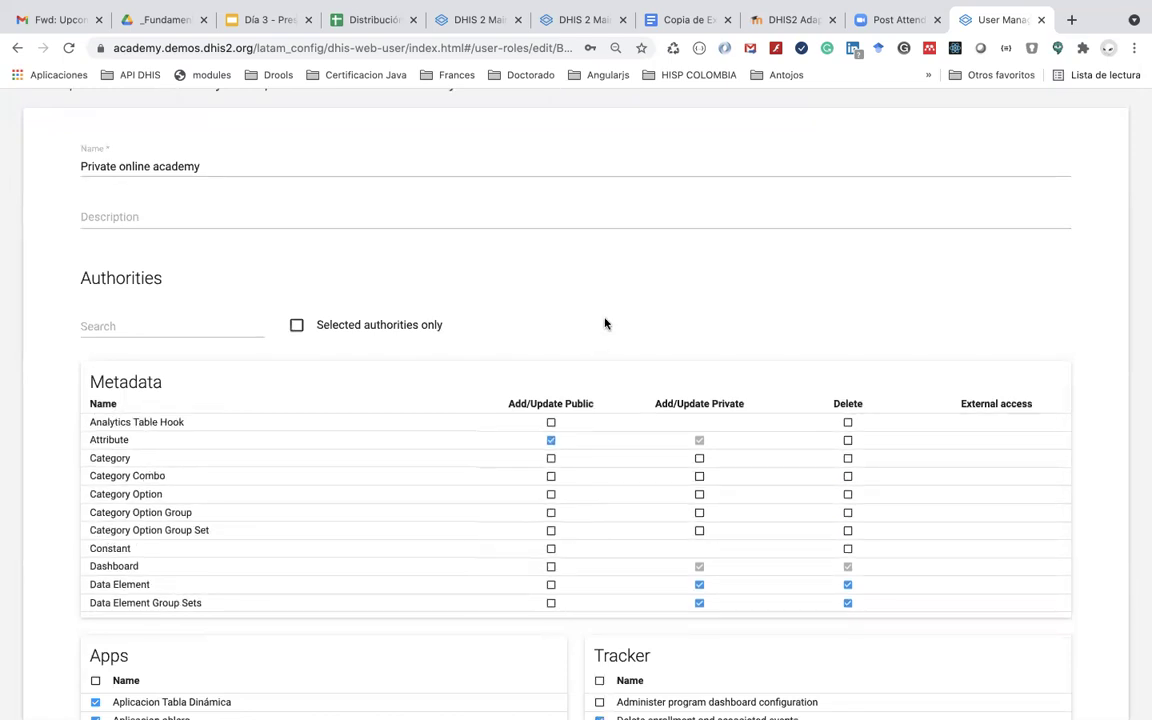
pyautogui.scroll(-5, 604, 323)
pyautogui.scroll(-2, 492, 350)
pyautogui.scroll(-10, 492, 350)
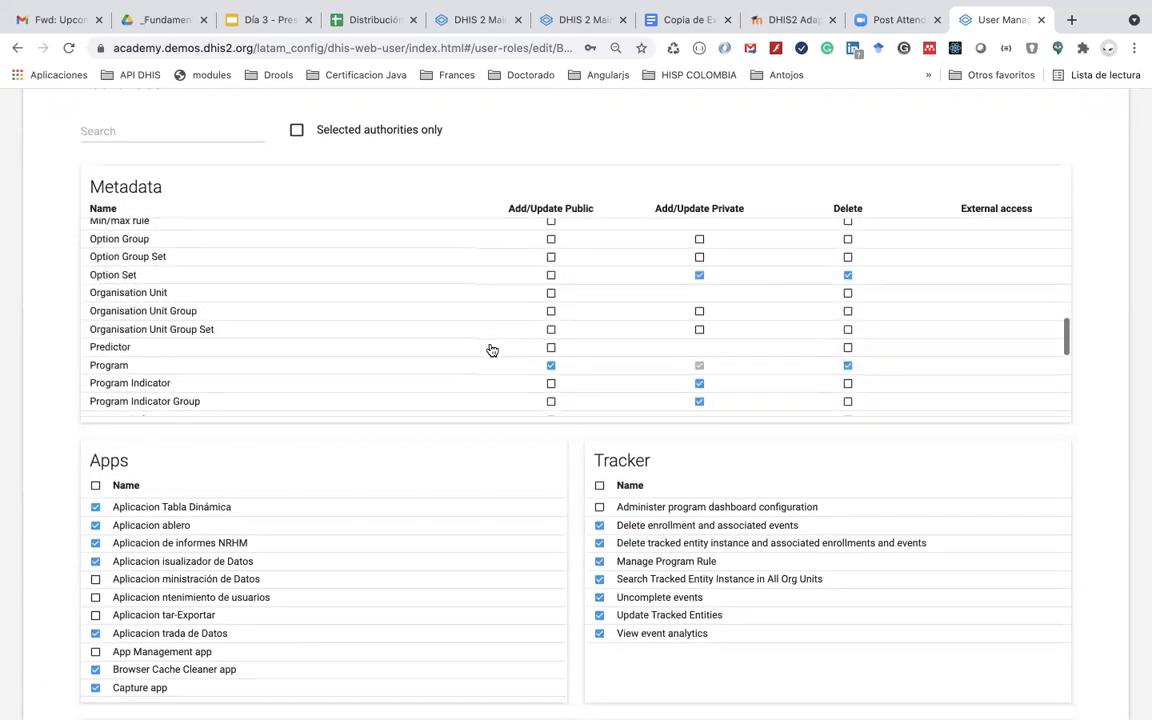
pyautogui.scroll(-10, 492, 350)
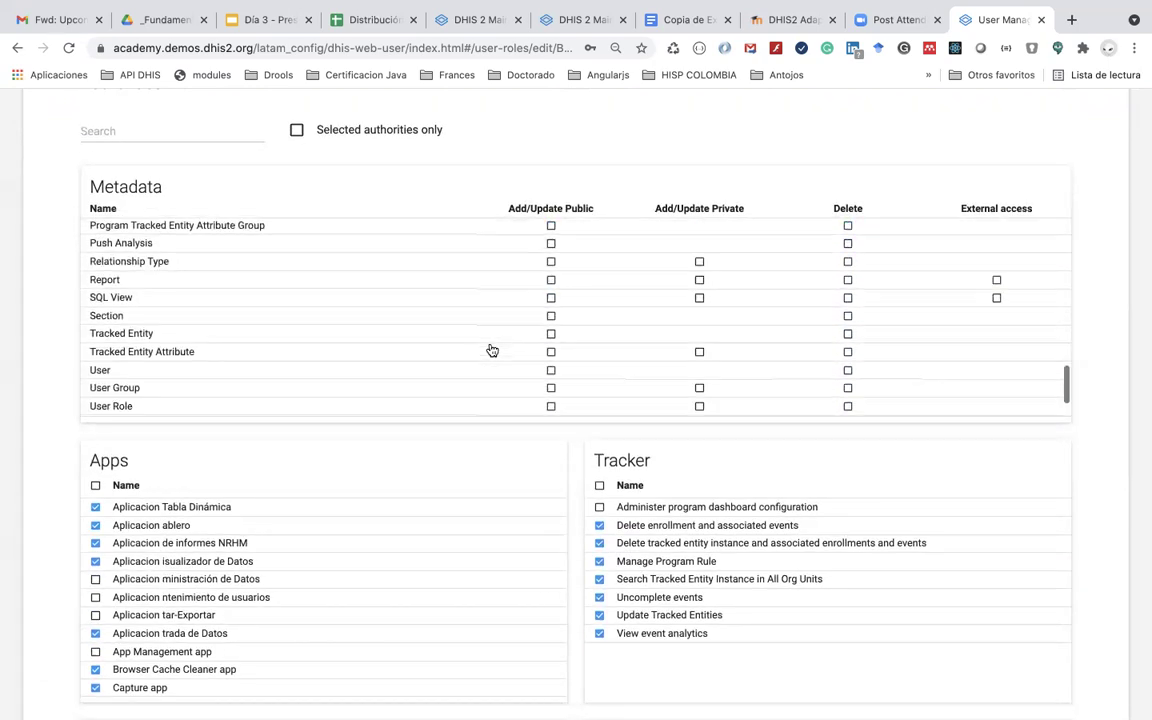
pyautogui.scroll(-1, 492, 350)
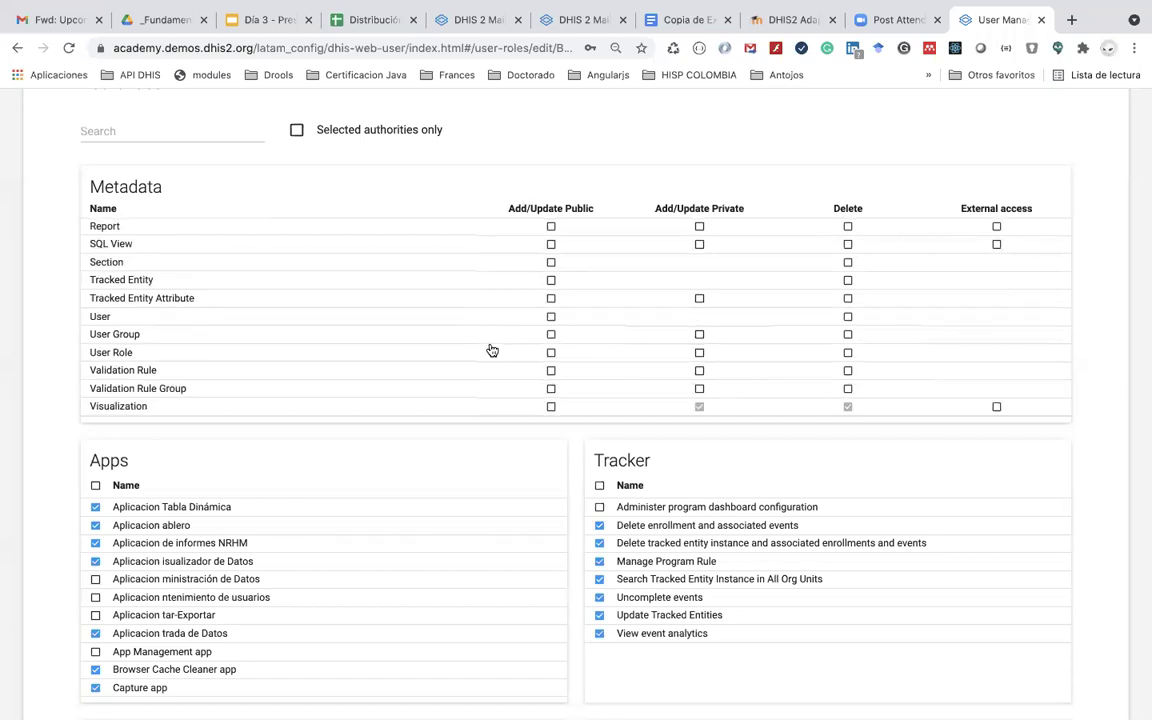
pyautogui.scroll(-3, 492, 350)
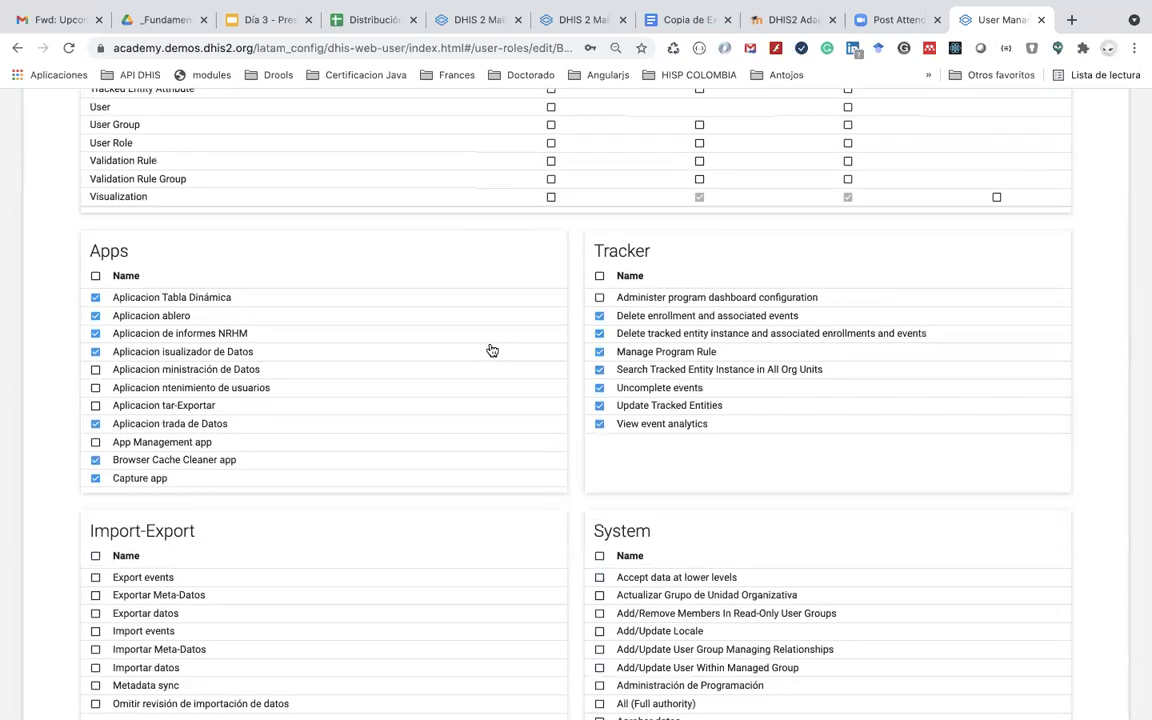
pyautogui.scroll(-5, 490, 350)
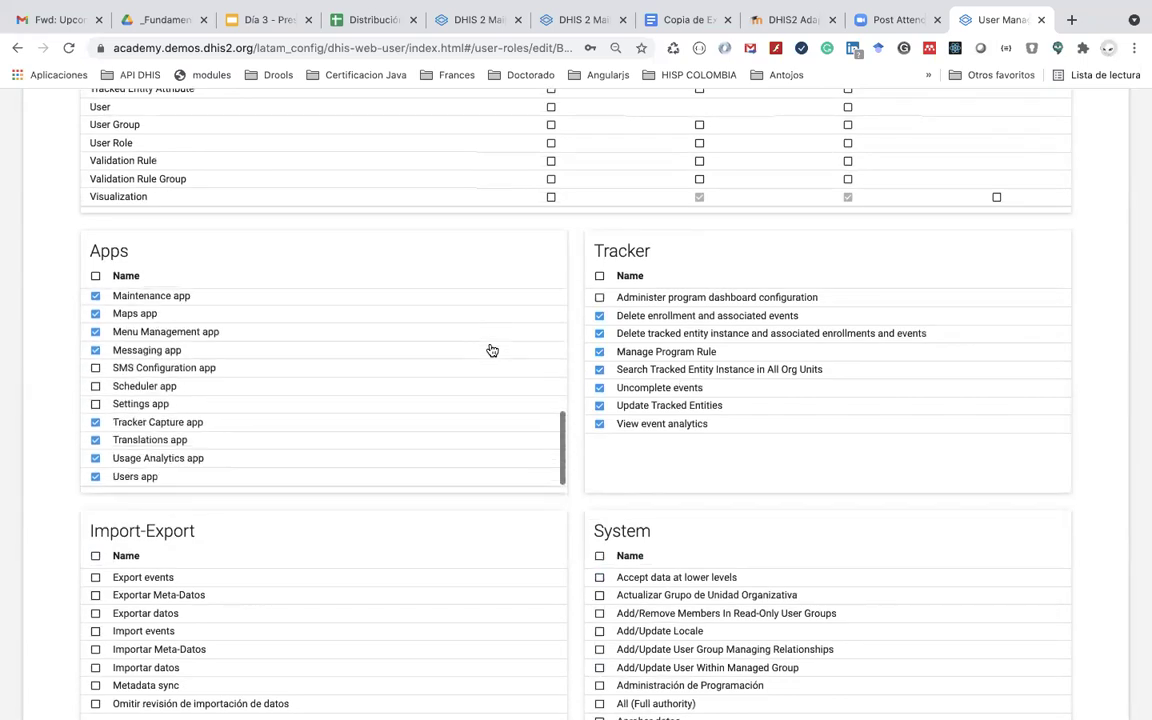
pyautogui.scroll(-2, 489, 550)
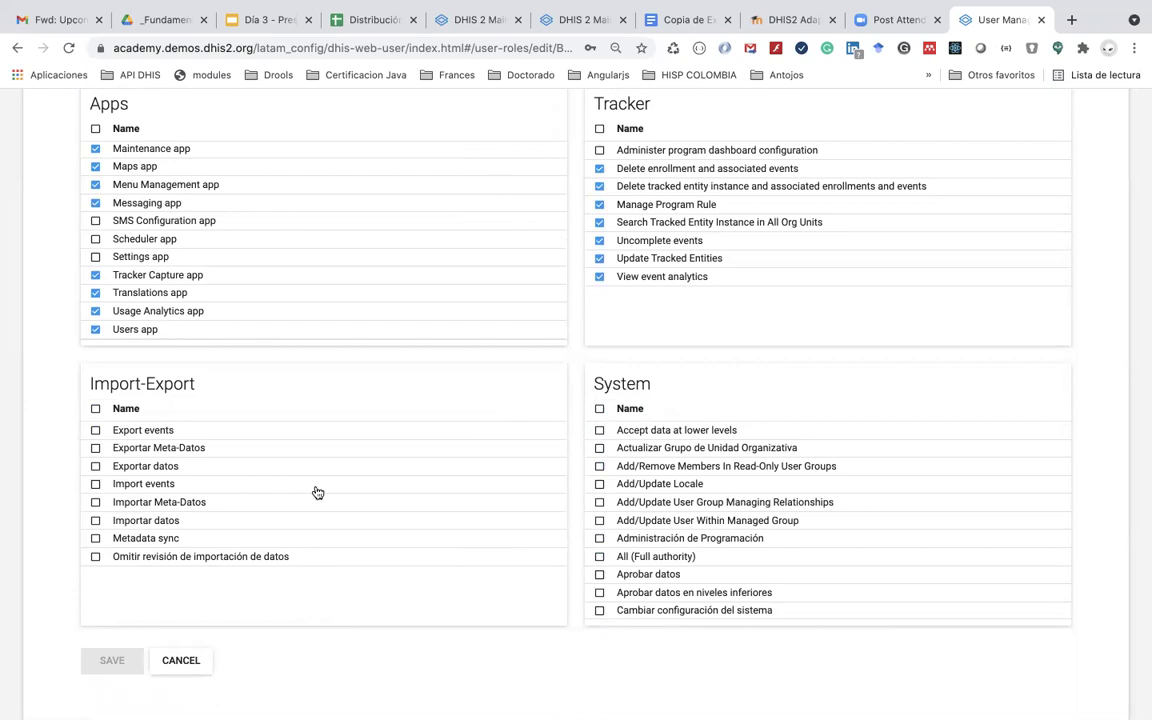
pyautogui.scroll(2, 317, 492)
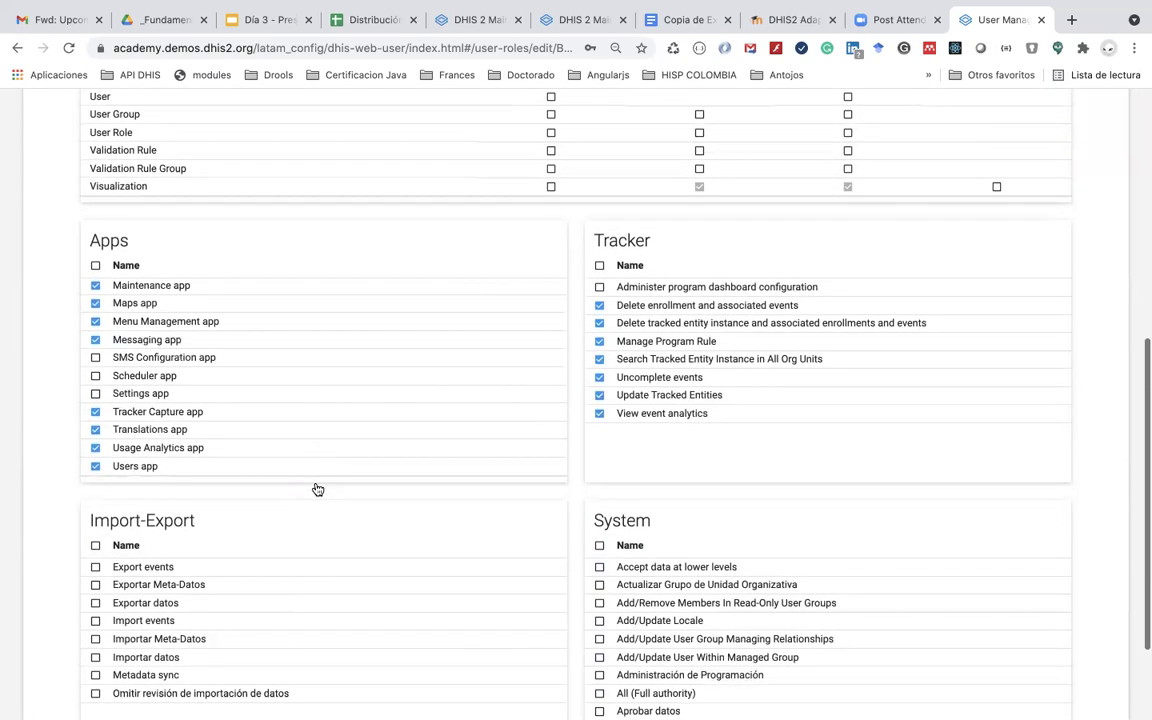
pyautogui.scroll(8, 317, 481)
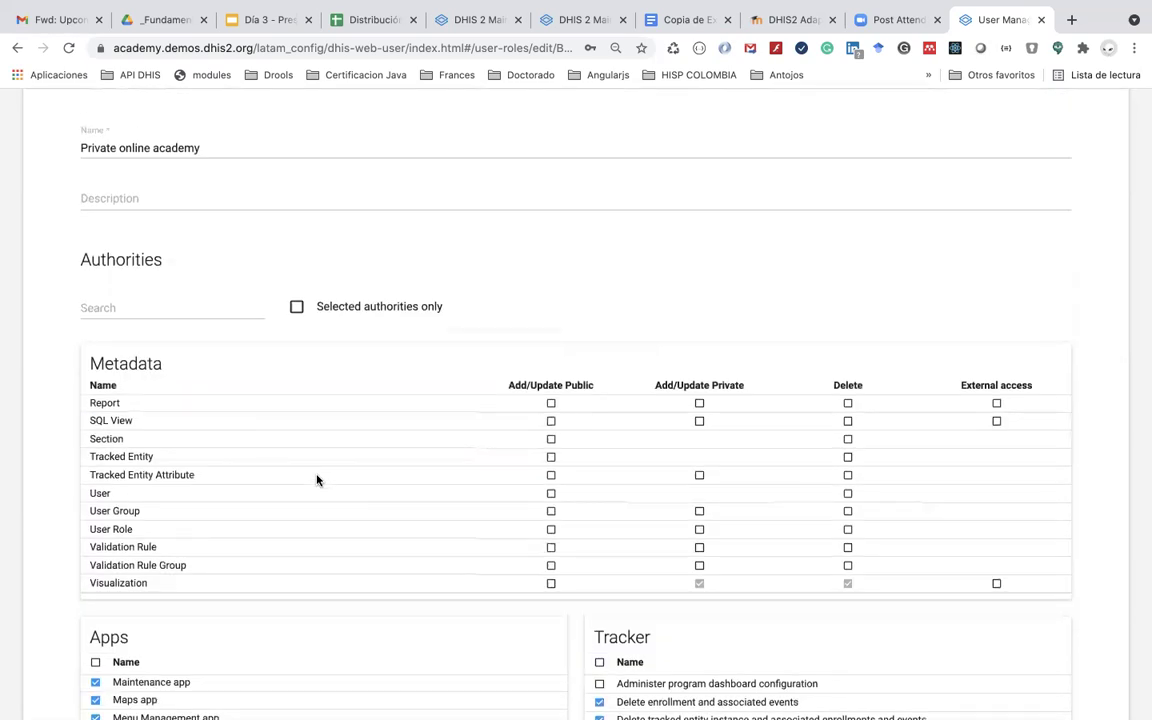
pyautogui.scroll(1, 317, 481)
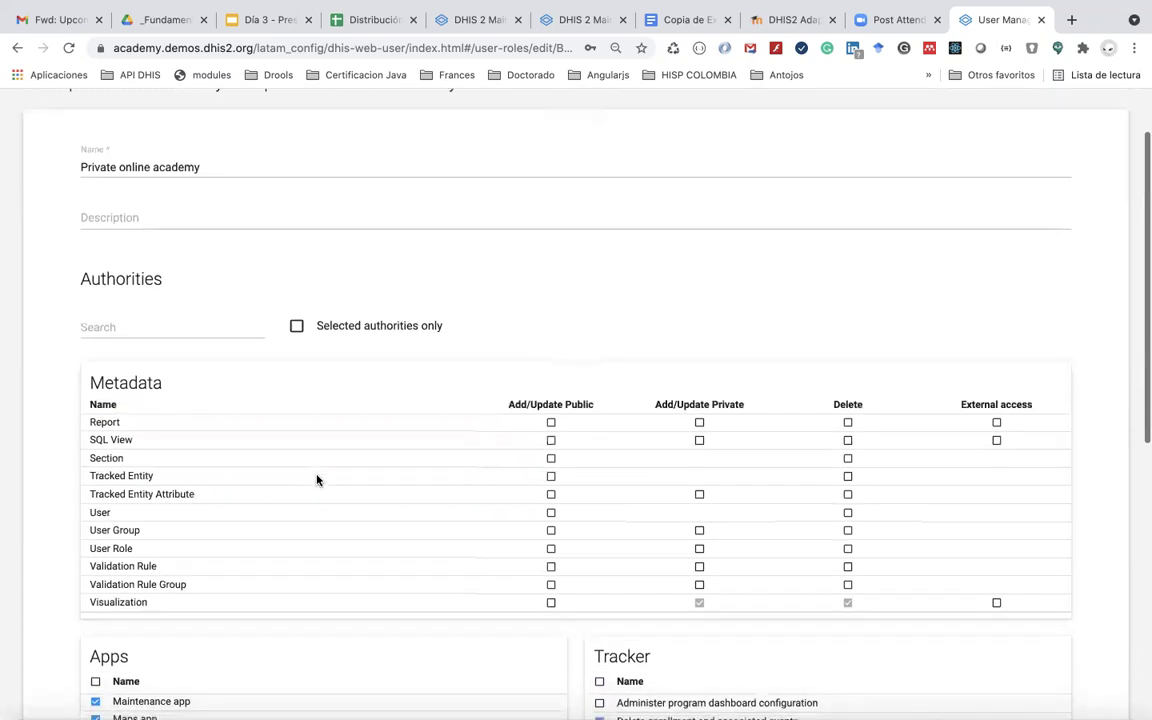
# Step: Give the Private online academy role public add/update rights on Tracked Entity Attribute and save it
pyautogui.rightClick(280, 447)
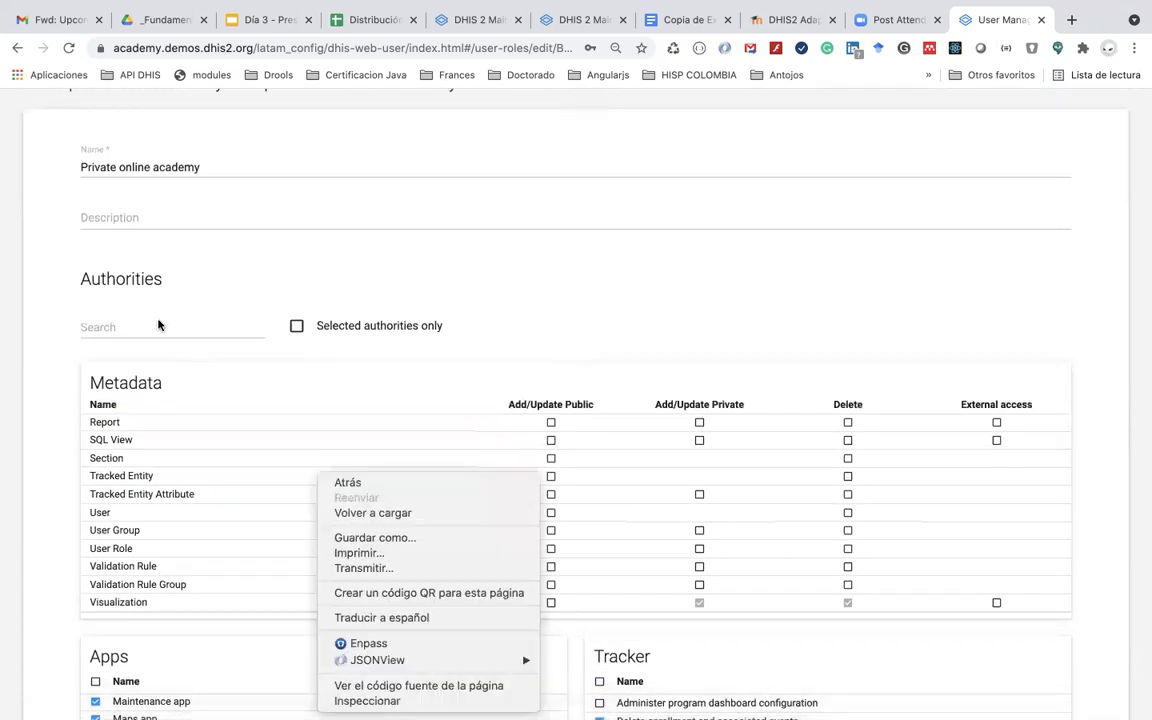
pyautogui.click(152, 322)
pyautogui.click(152, 322)
pyautogui.write('at')
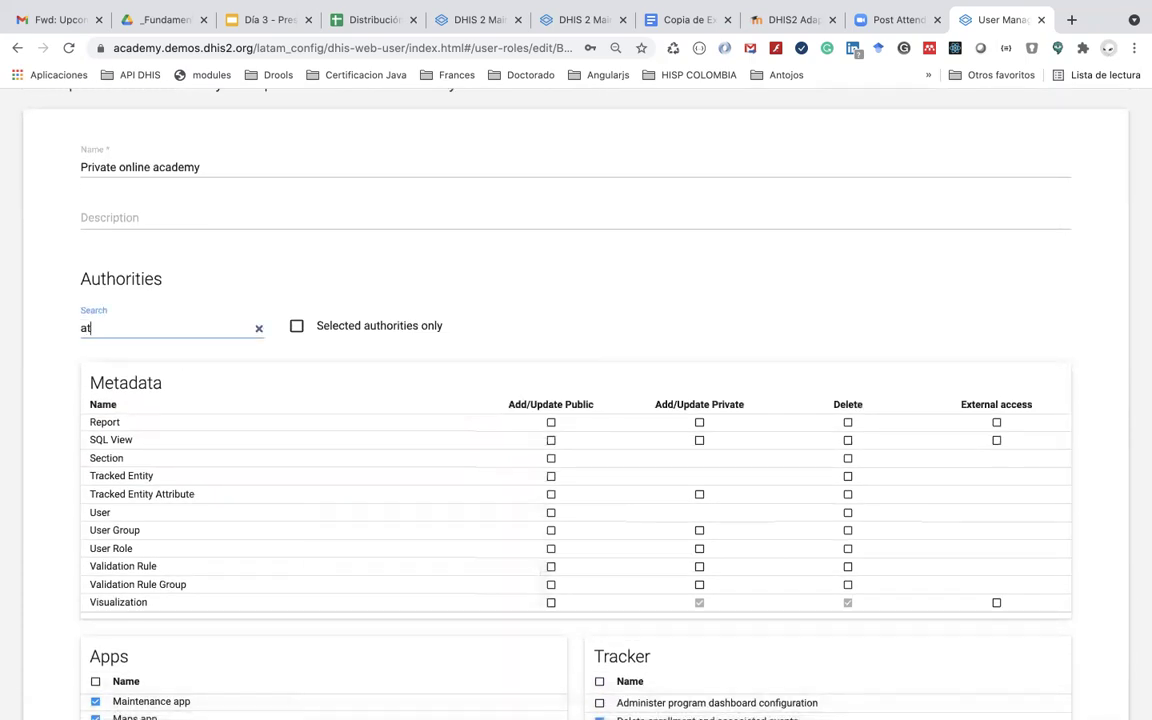
pyautogui.write('tr')
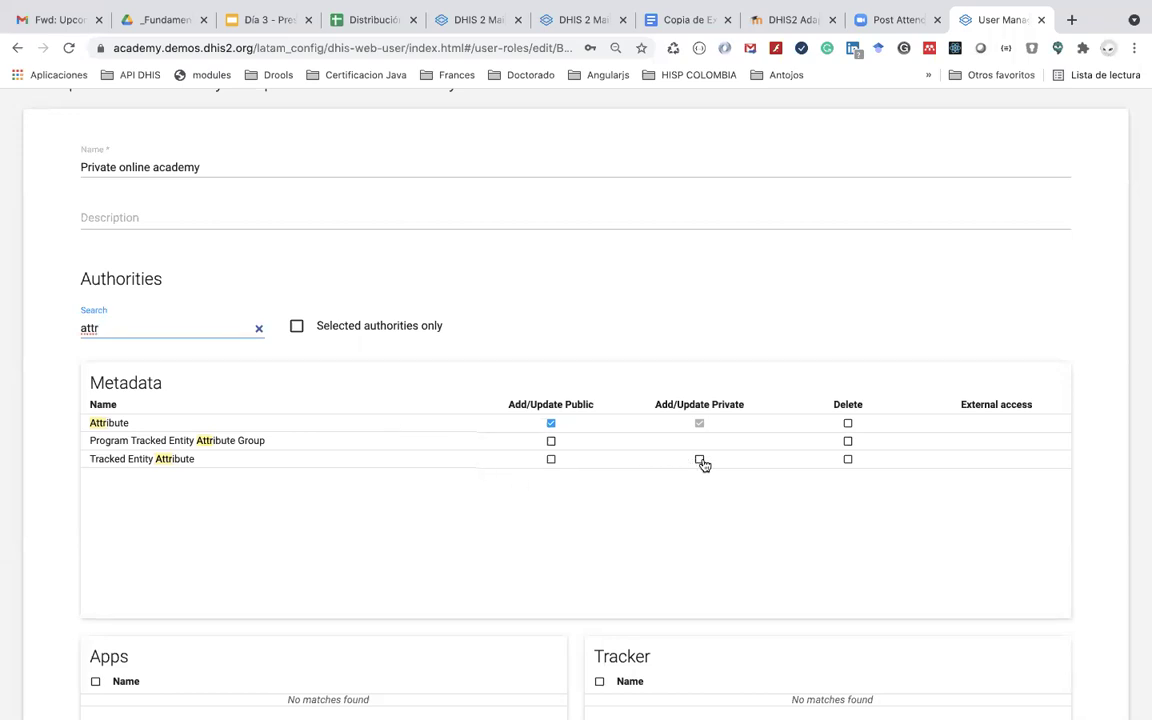
pyautogui.click(700, 461)
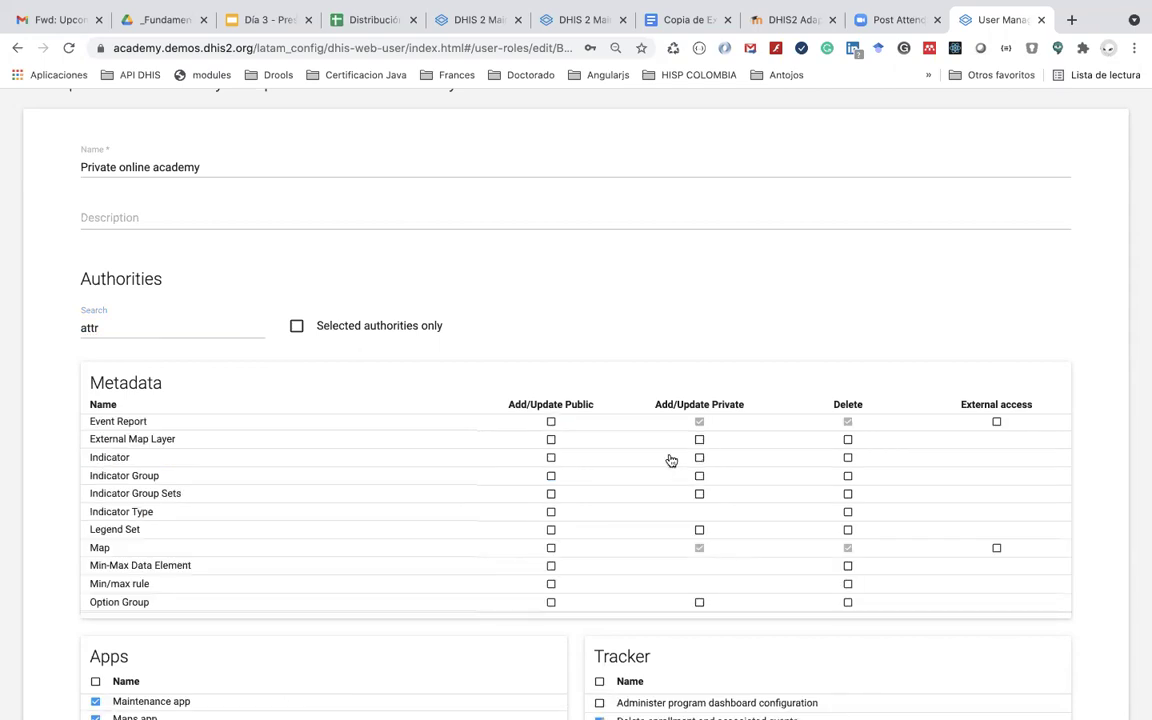
pyautogui.scroll(-5, 393, 393)
pyautogui.scroll(3, 419, 350)
pyautogui.scroll(-3, 419, 350)
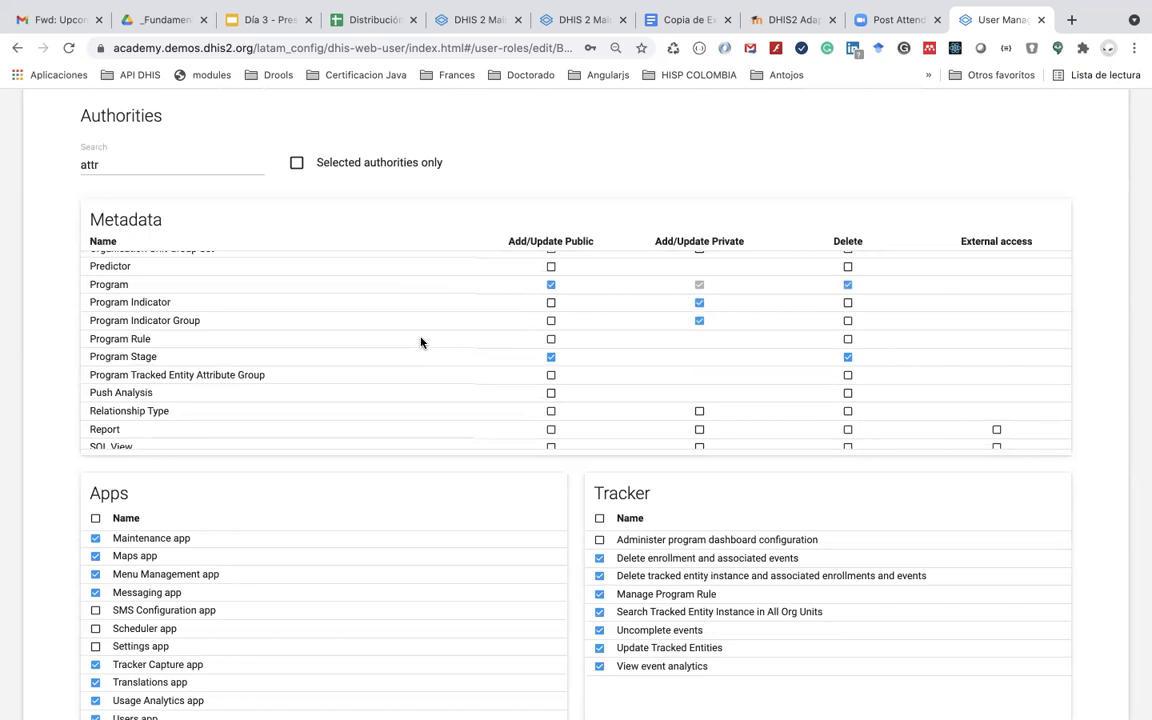
pyautogui.scroll(-3, 420, 342)
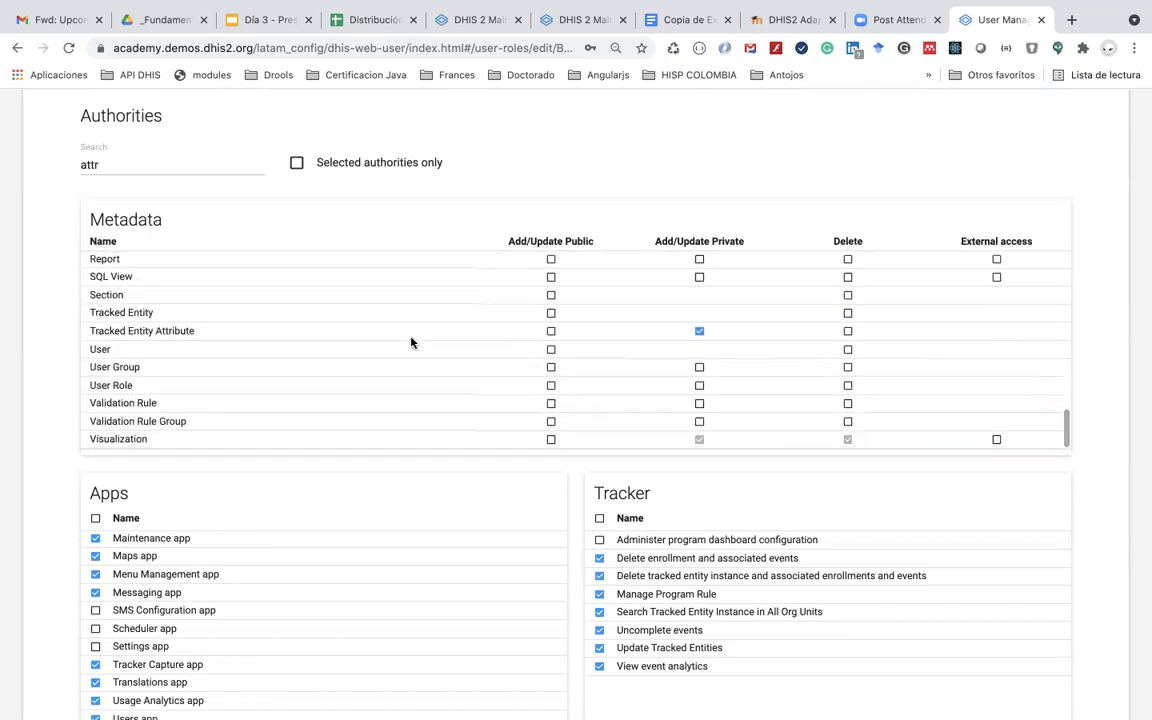
pyautogui.click(551, 333)
pyautogui.scroll(-5, 550, 333)
pyautogui.click(121, 660)
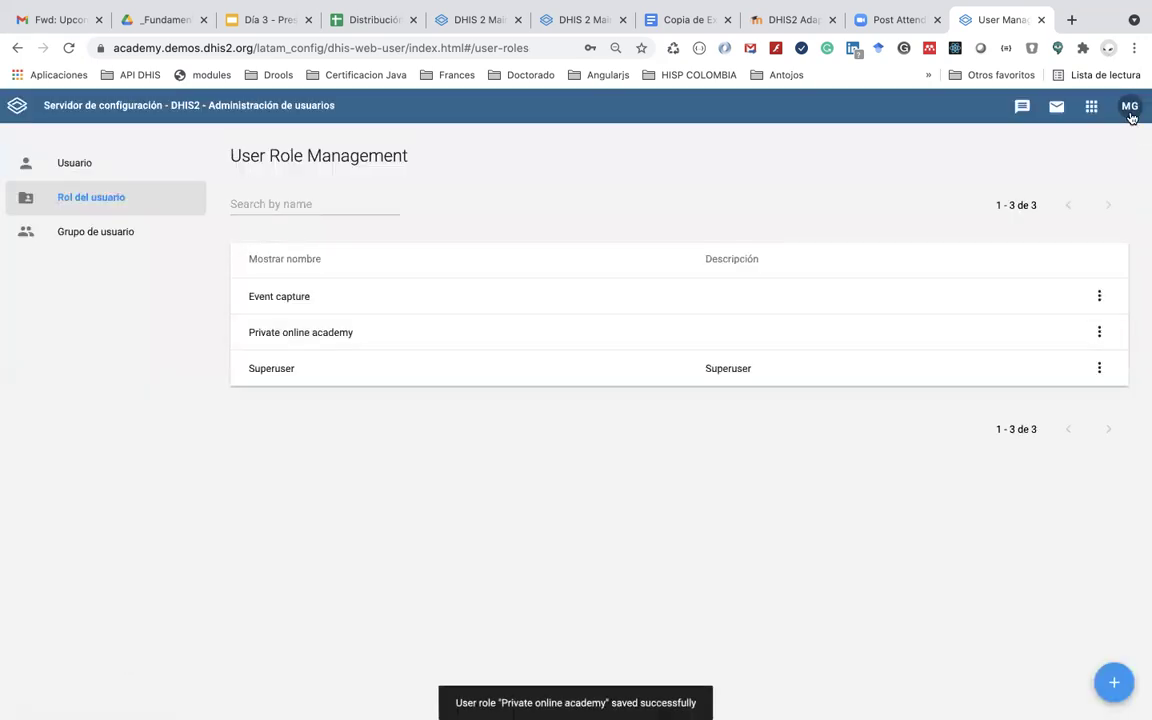
# Step: Log out of DHIS2 and enter the other user's username and password
pyautogui.click(1131, 117)
pyautogui.click(1039, 337)
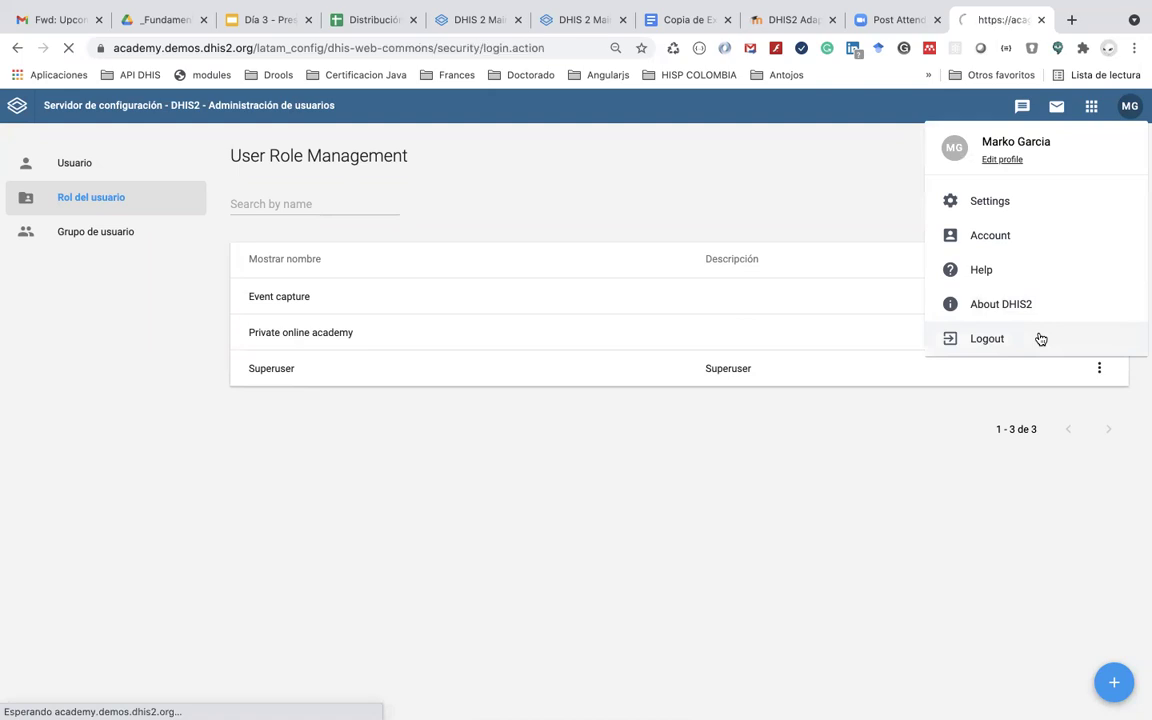
pyautogui.click(508, 262)
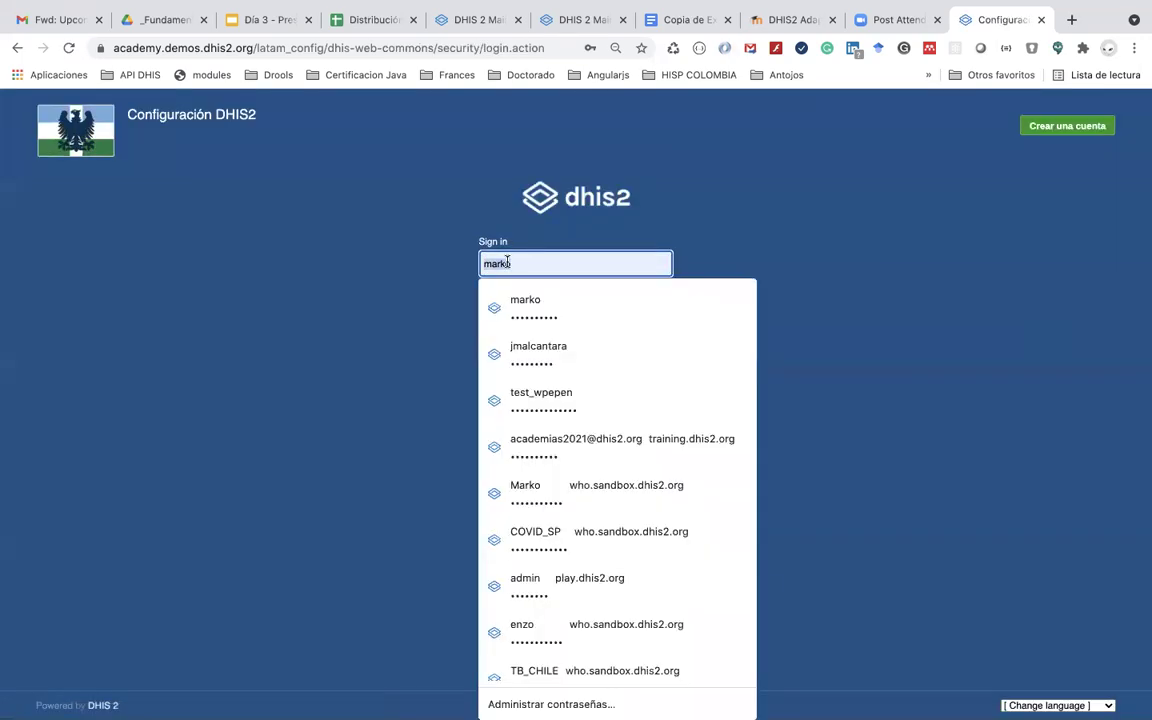
pyautogui.press('BackSpace')
pyautogui.press('BackSpace')
pyautogui.write('cio')
pyautogui.press('Tab')
pyautogui.write('d')
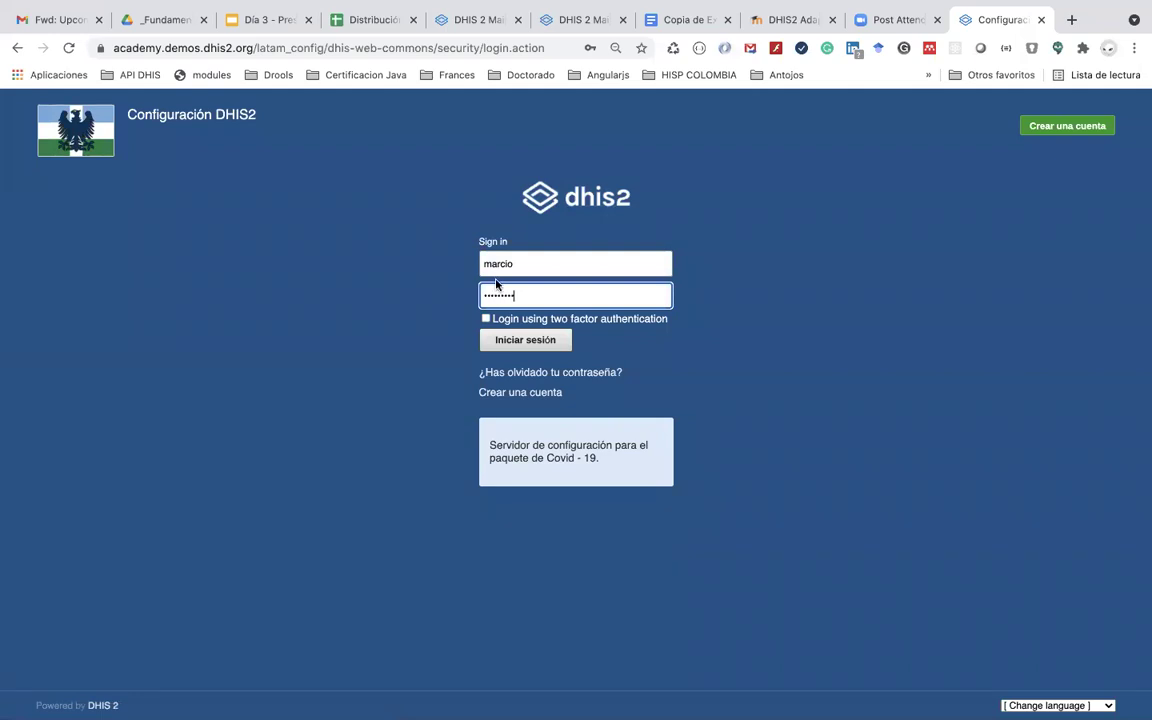
# Step: Sign in as the other user and launch the Mantenimiento app from the apps search 'ma'
pyautogui.click(517, 342)
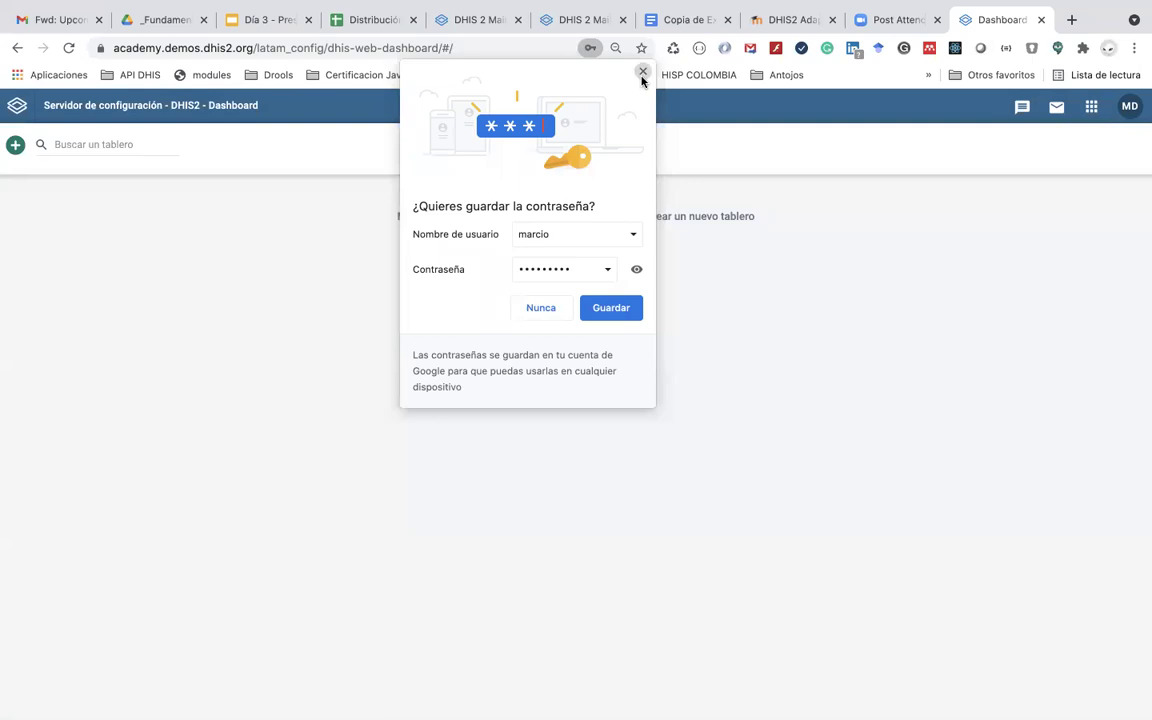
pyautogui.click(643, 72)
pyautogui.click(1090, 106)
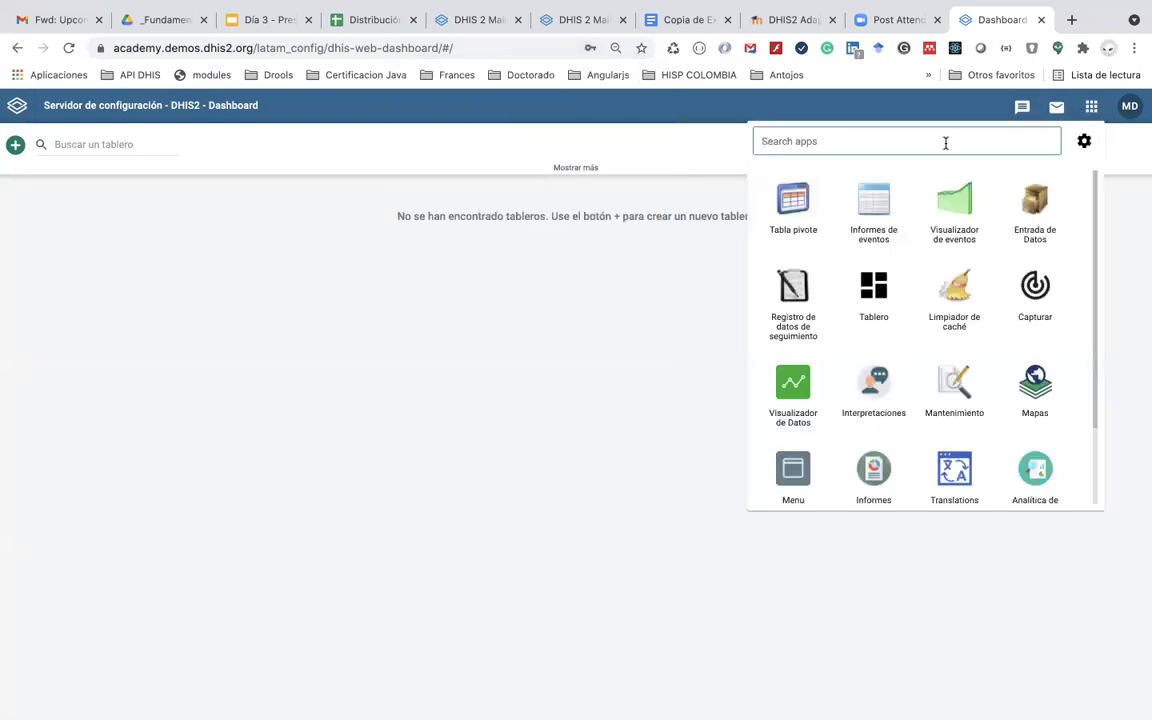
pyautogui.write('ma')
pyautogui.click(800, 234)
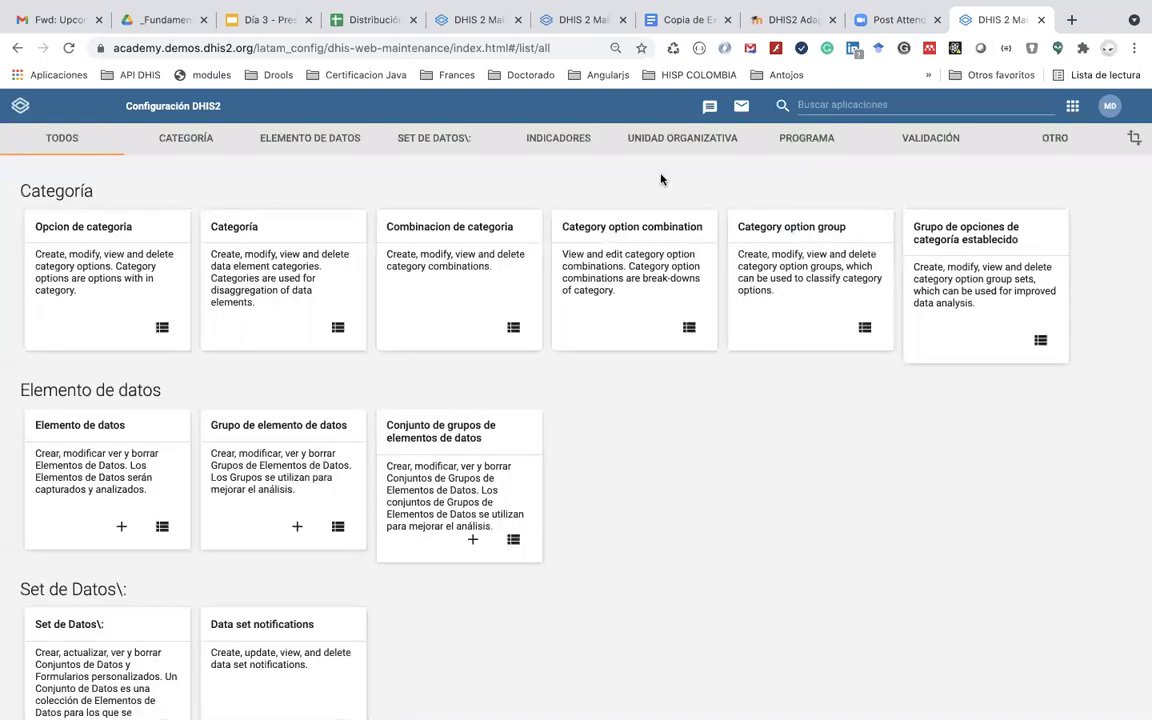
# Step: Open the Atributo list in the PROGRAMA section of Maintenance
pyautogui.click(831, 104)
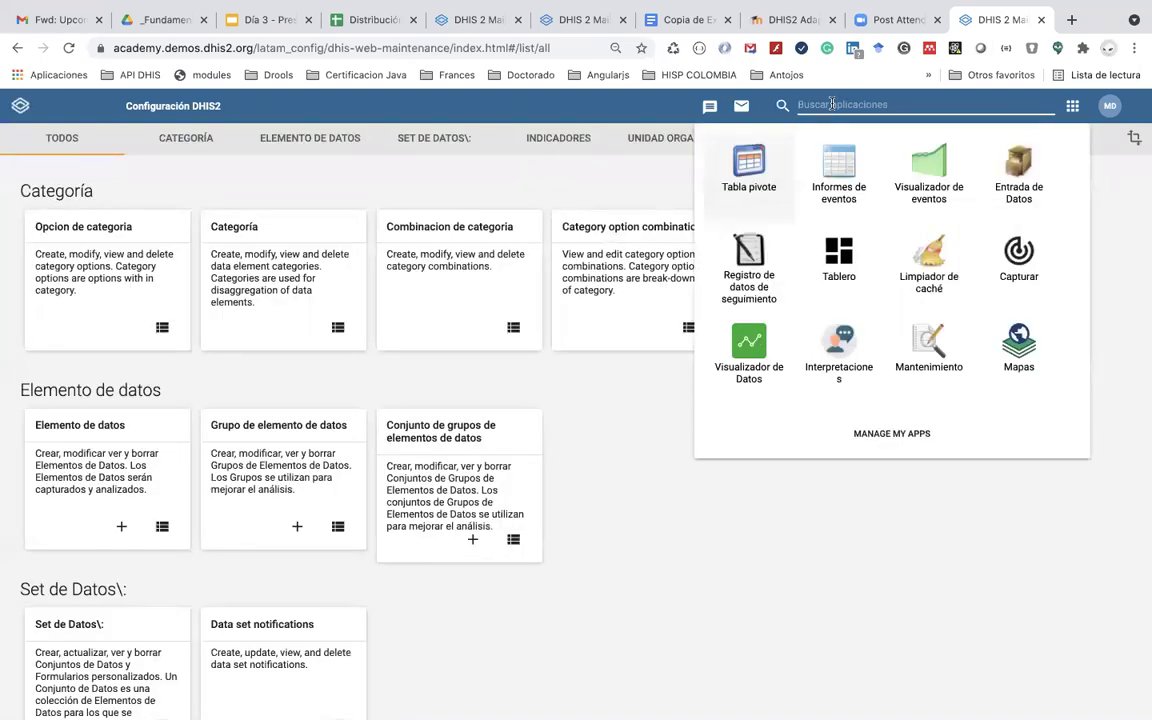
pyautogui.click(646, 177)
pyautogui.click(802, 140)
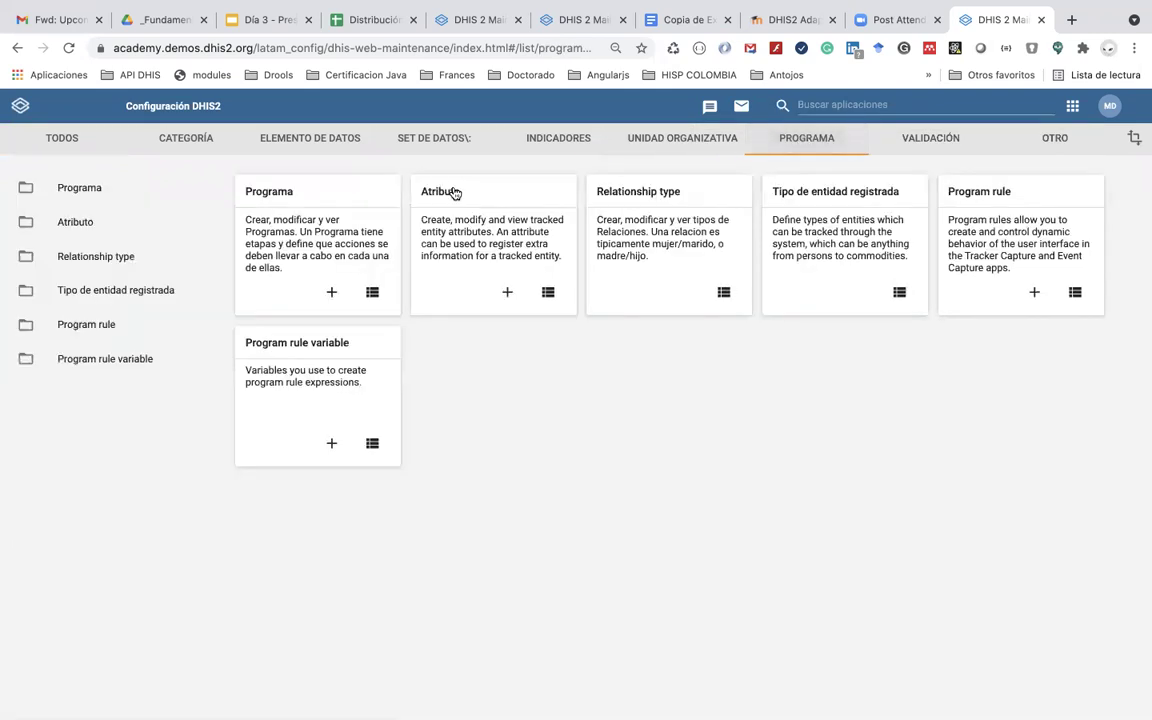
pyautogui.click(455, 193)
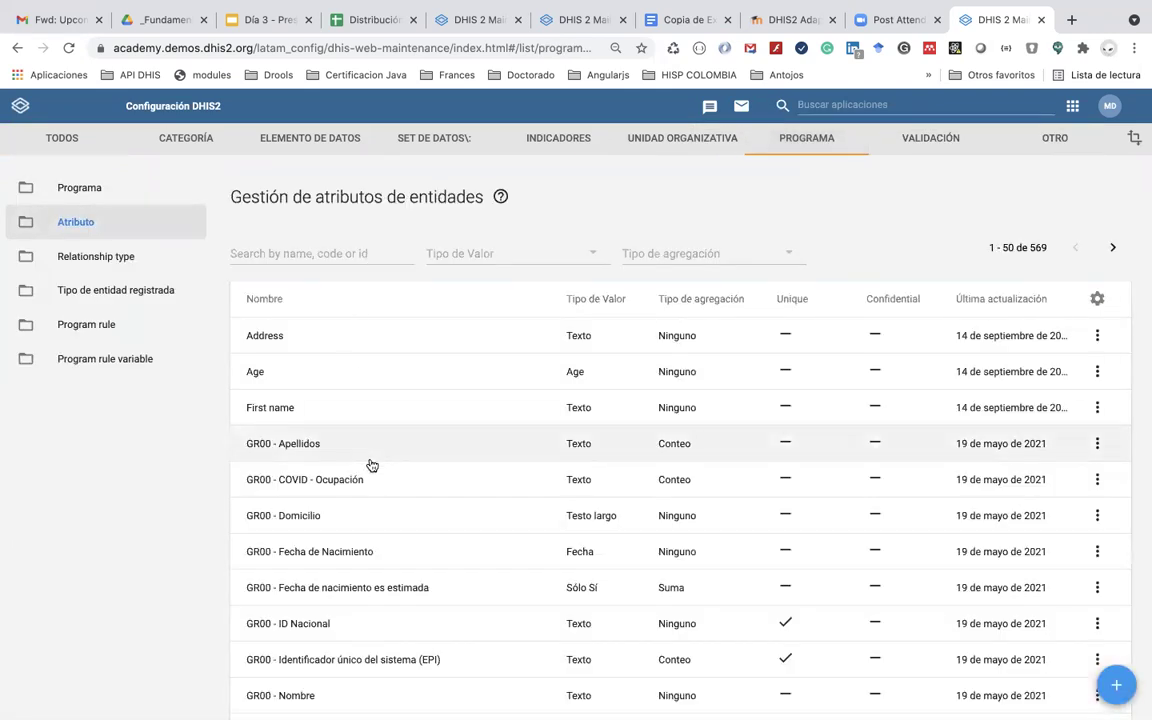
pyautogui.scroll(-2, 373, 465)
pyautogui.scroll(2, 329, 260)
# Step: Filter attributes by 'GR' and rename GR50 - ID Nacional to 'GR50 - Documento de indentidad'
pyautogui.click(323, 228)
pyautogui.write('GR50')
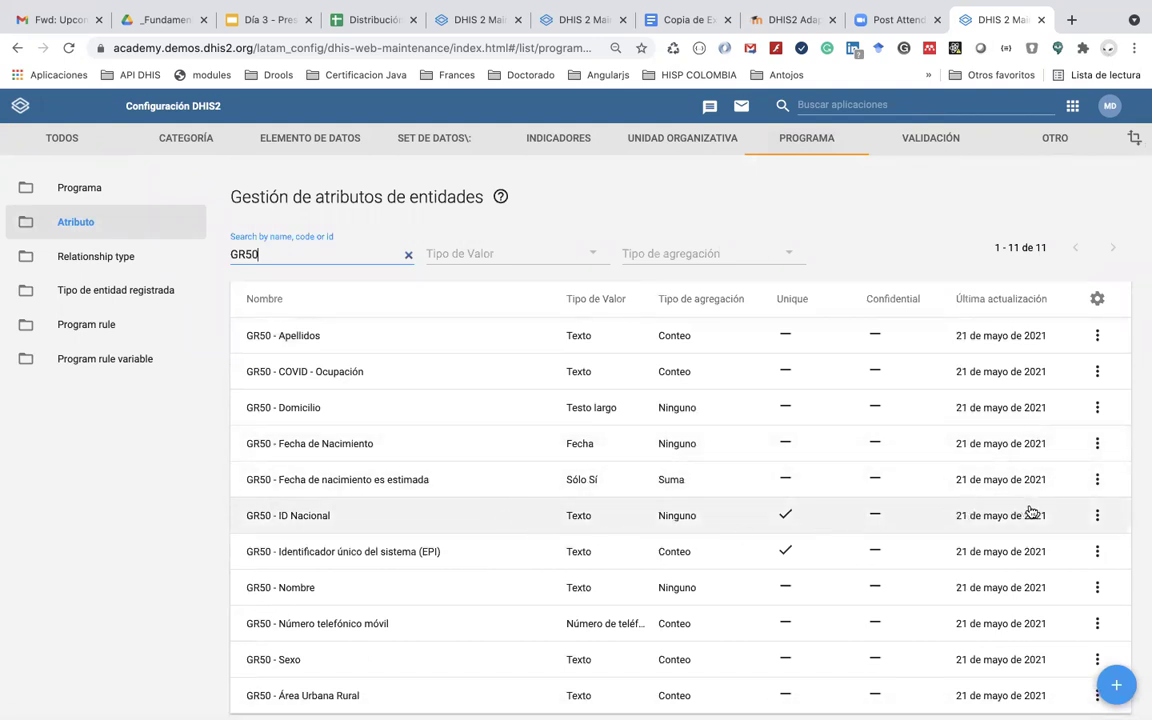
pyautogui.click(1097, 516)
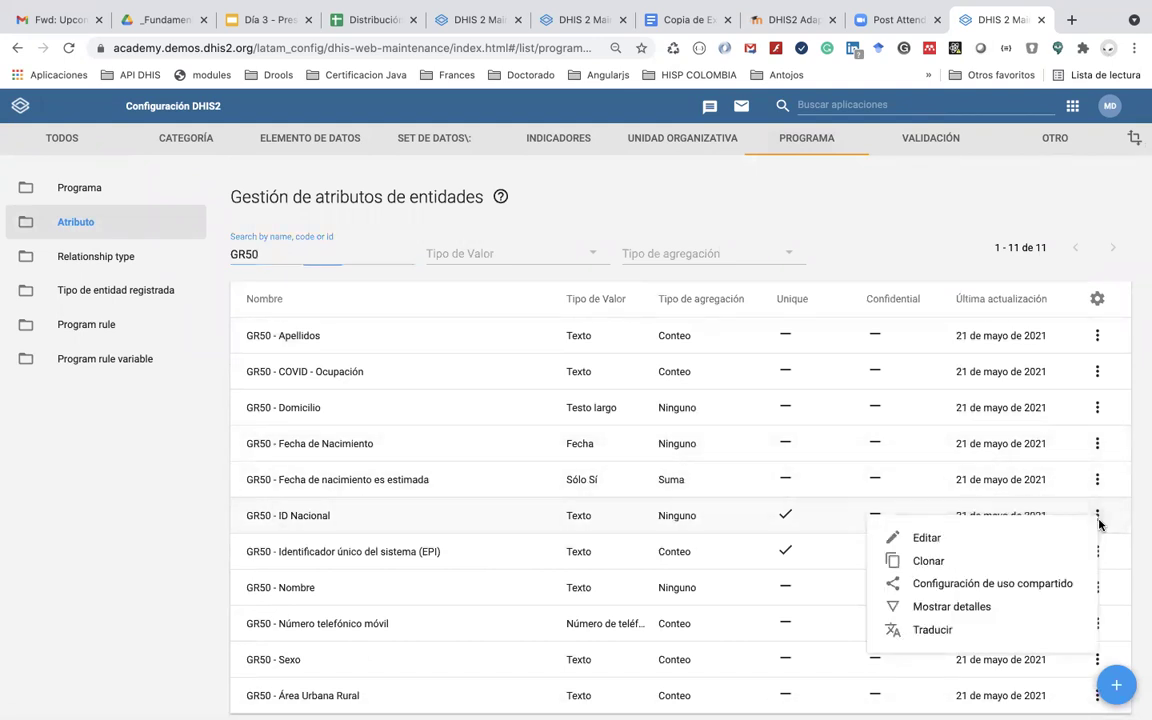
pyautogui.click(1032, 539)
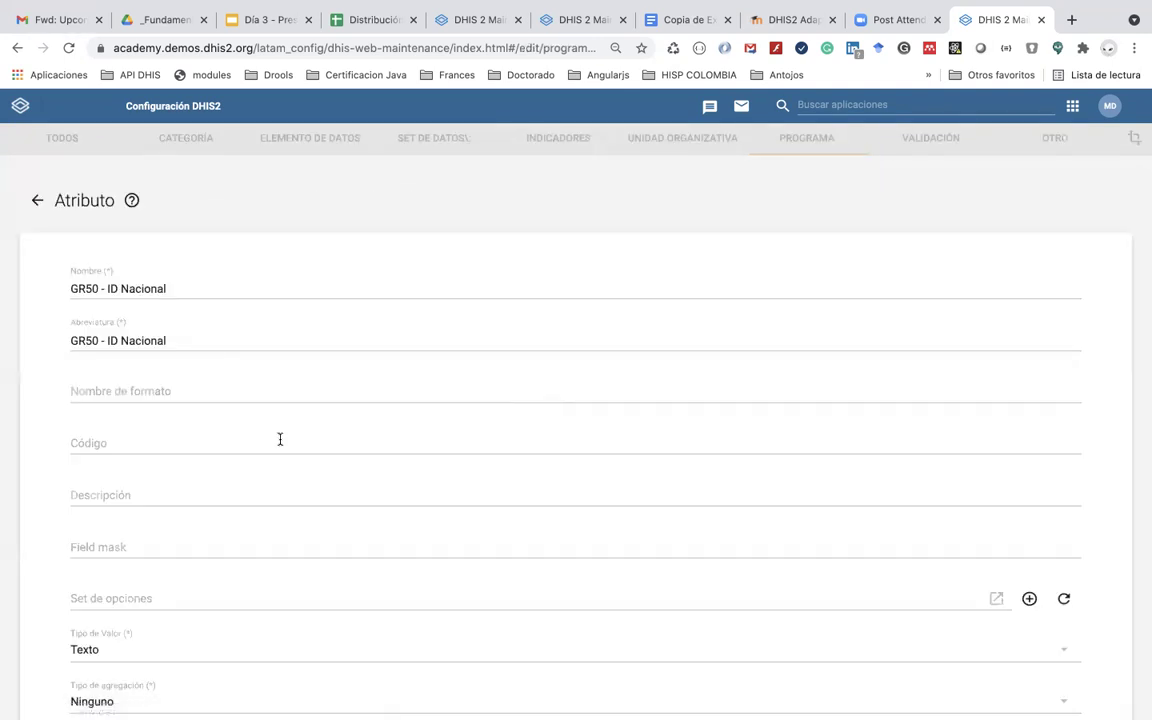
pyautogui.tripleClick(190, 288)
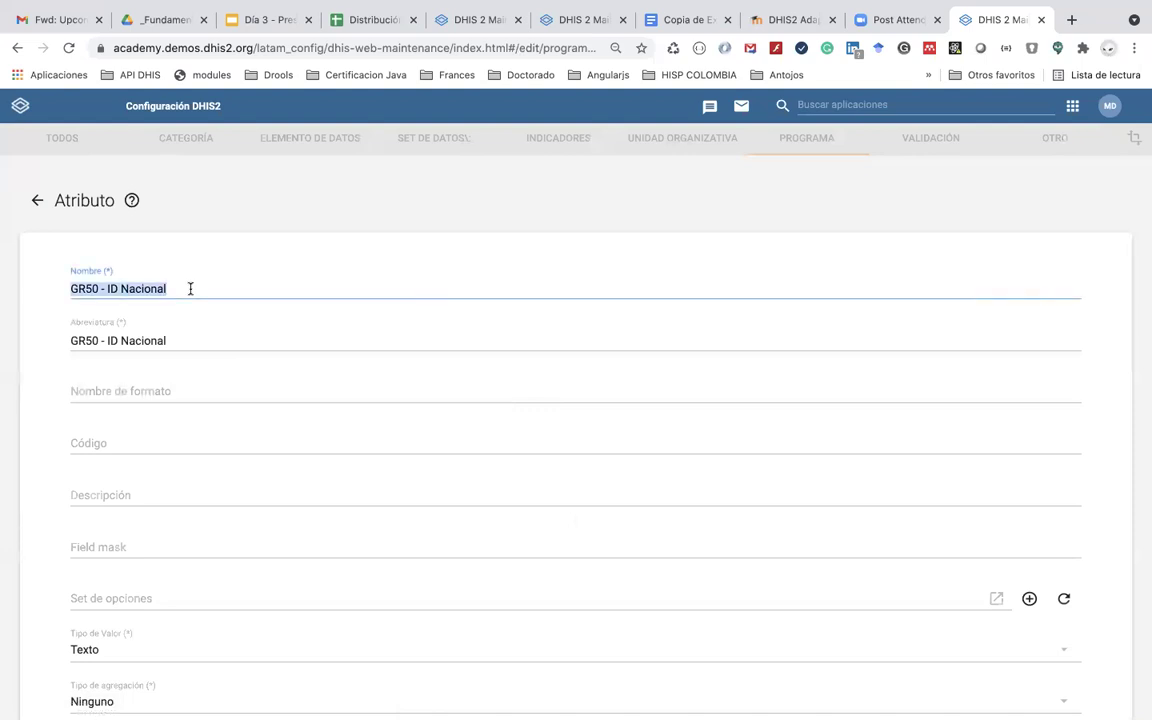
pyautogui.doubleClick(190, 288)
pyautogui.press('BackSpace')
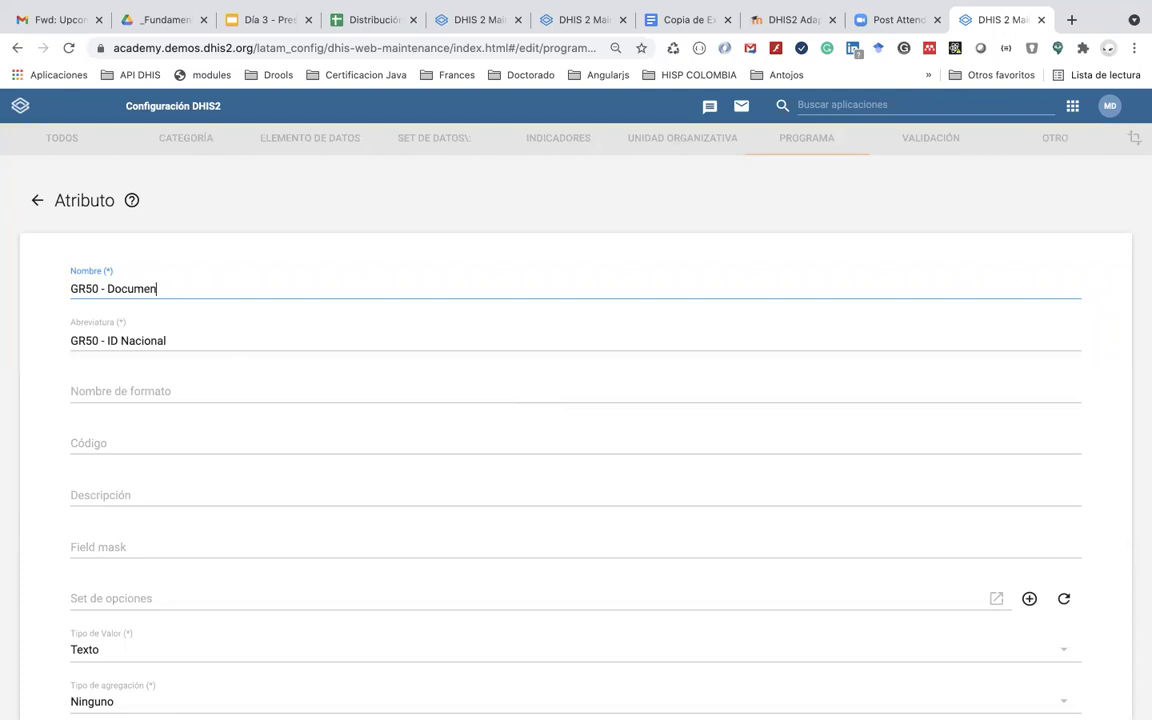
pyautogui.write('Documento de indentidad')
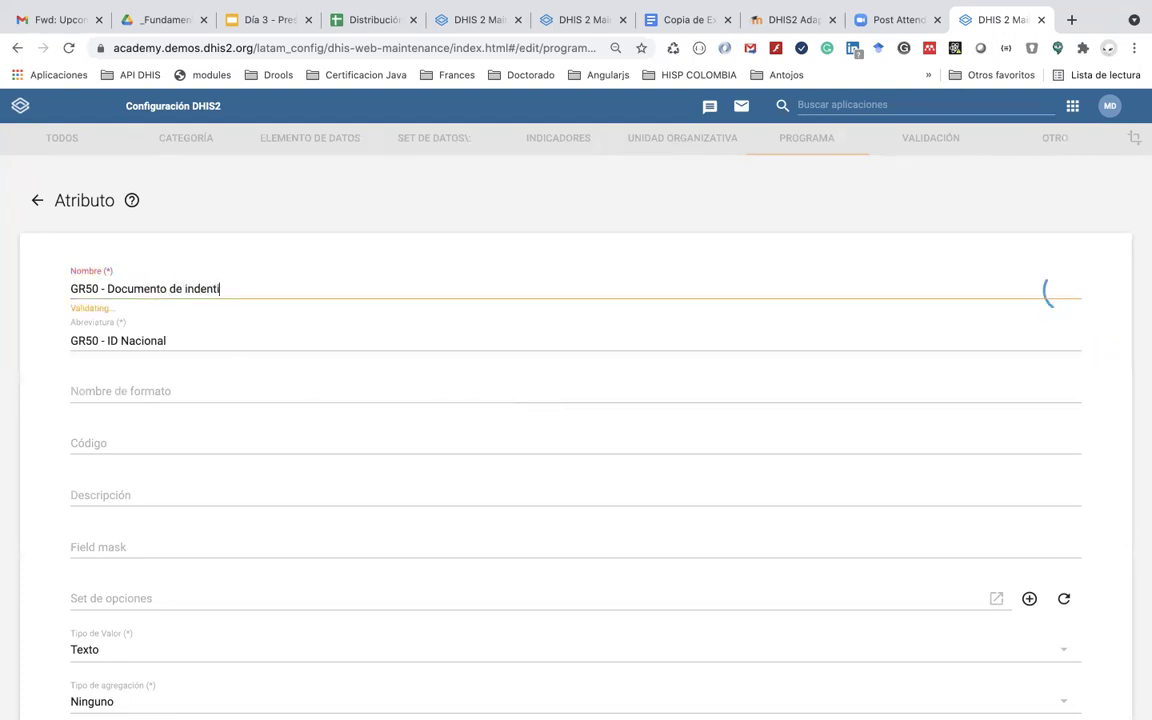
# Step: Change the short name's ending to 'Documento de identidad' and save the attribute
pyautogui.click(196, 335)
pyautogui.doubleClick(196, 335)
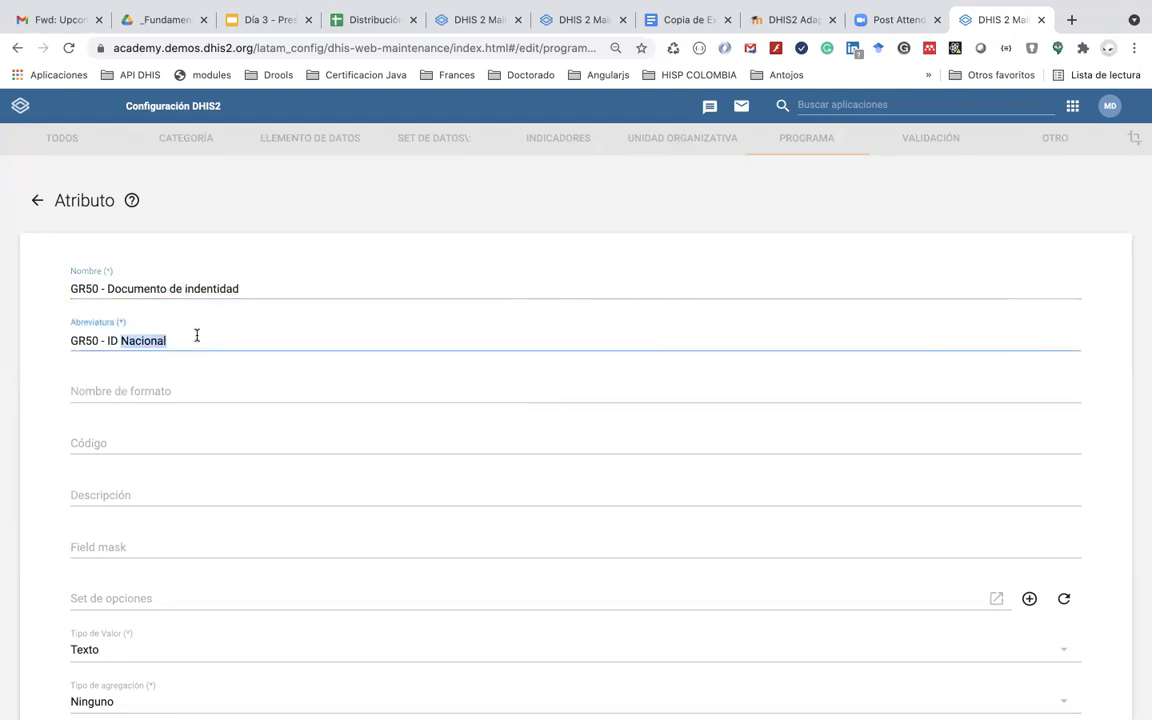
pyautogui.press('BackSpace')
pyautogui.press('BackSpace')
pyautogui.press('BackSpace')
pyautogui.press('BackSpace')
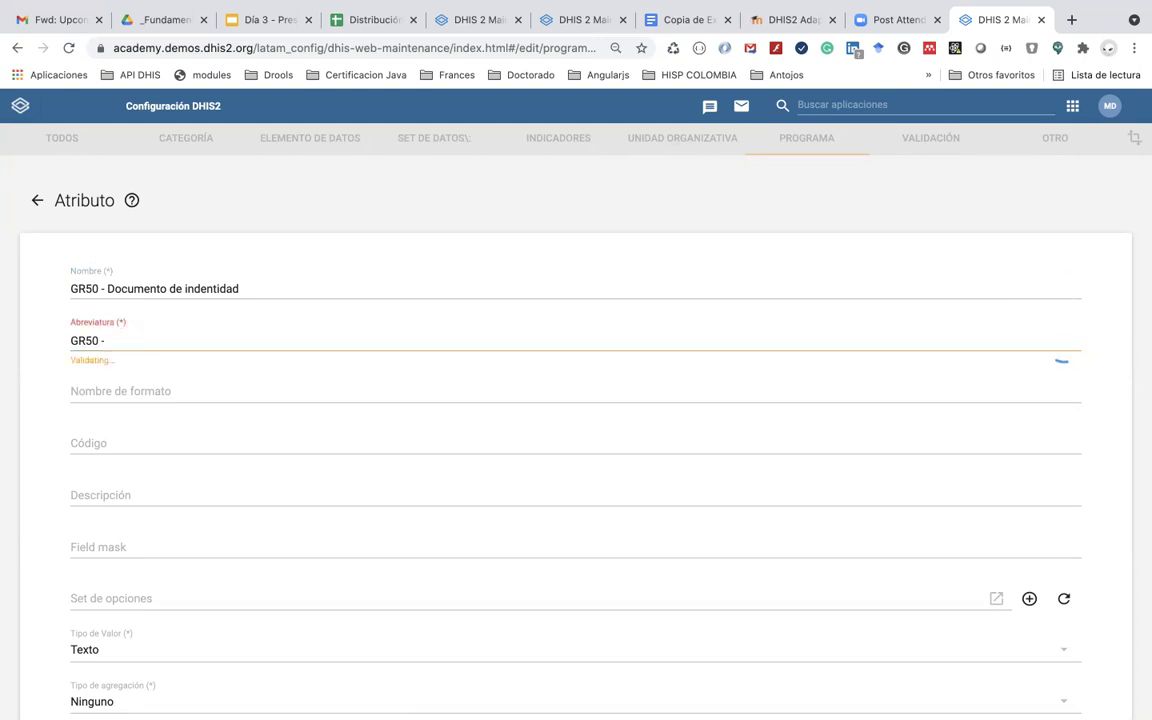
pyautogui.write('Docuem')
pyautogui.press('BackSpace')
pyautogui.press('BackSpace')
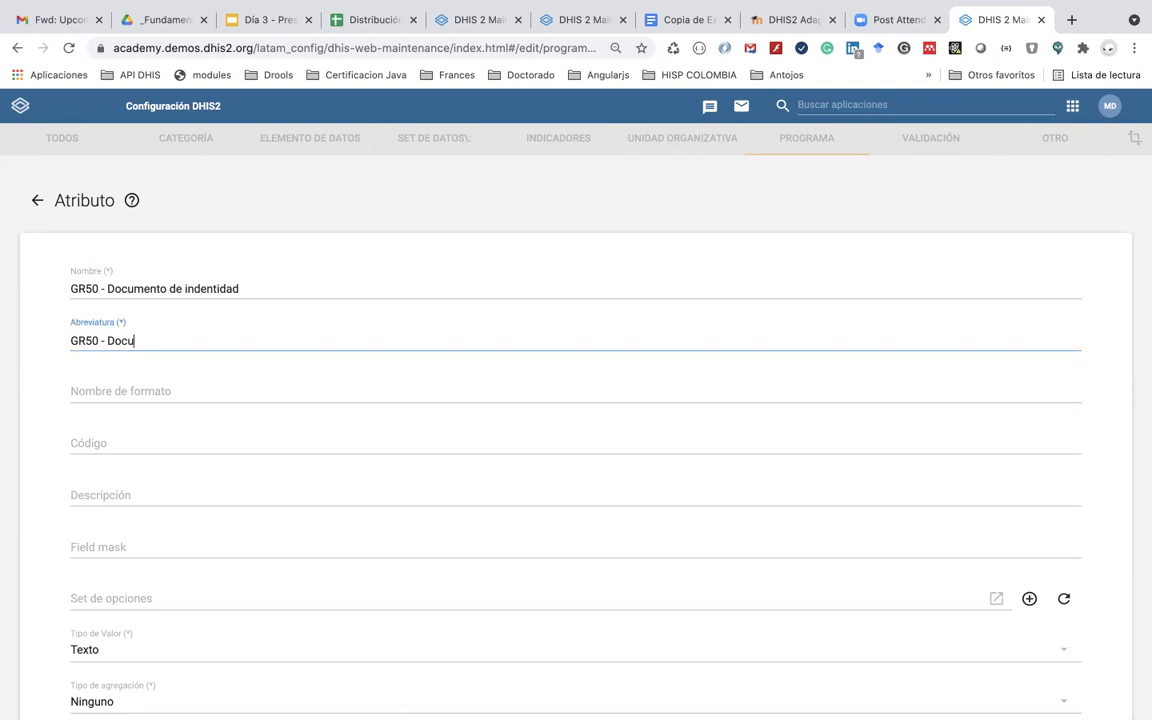
pyautogui.write('mento de identidad')
pyautogui.click(192, 260)
pyautogui.scroll(-20, 171, 371)
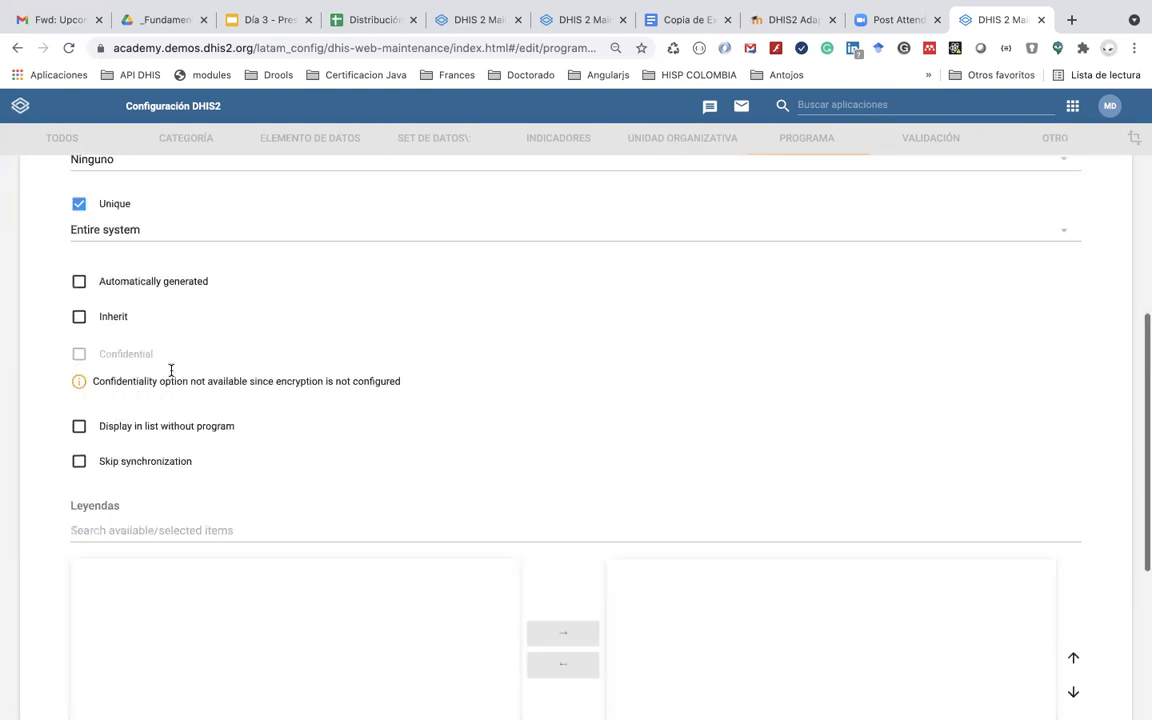
pyautogui.click(134, 612)
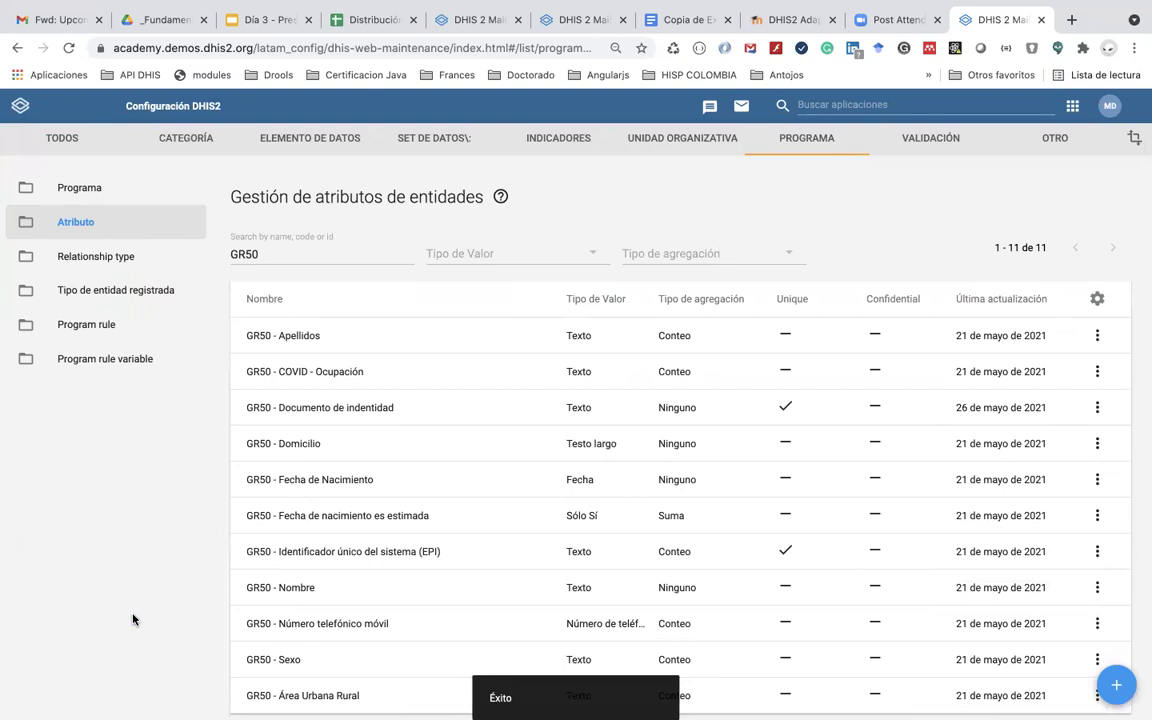
# Step: Switch to the DHIS2 Academy course tab listing the Zoom meetings
pyautogui.scroll(-2, 335, 450)
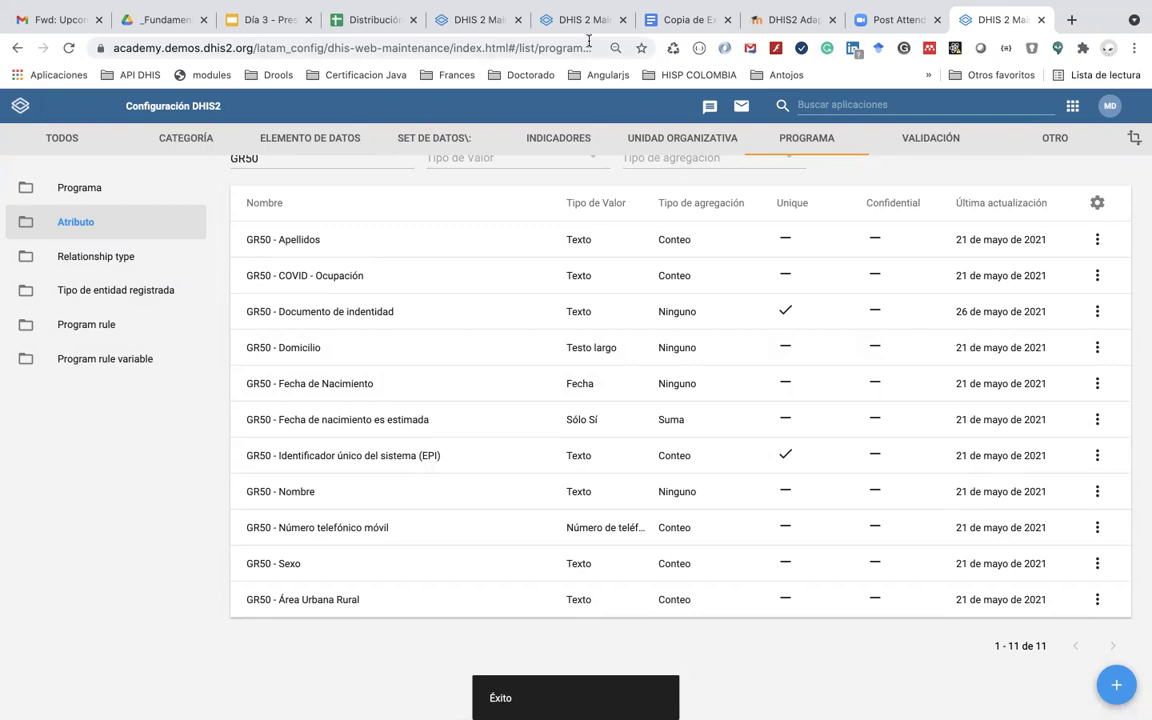
pyautogui.click(775, 19)
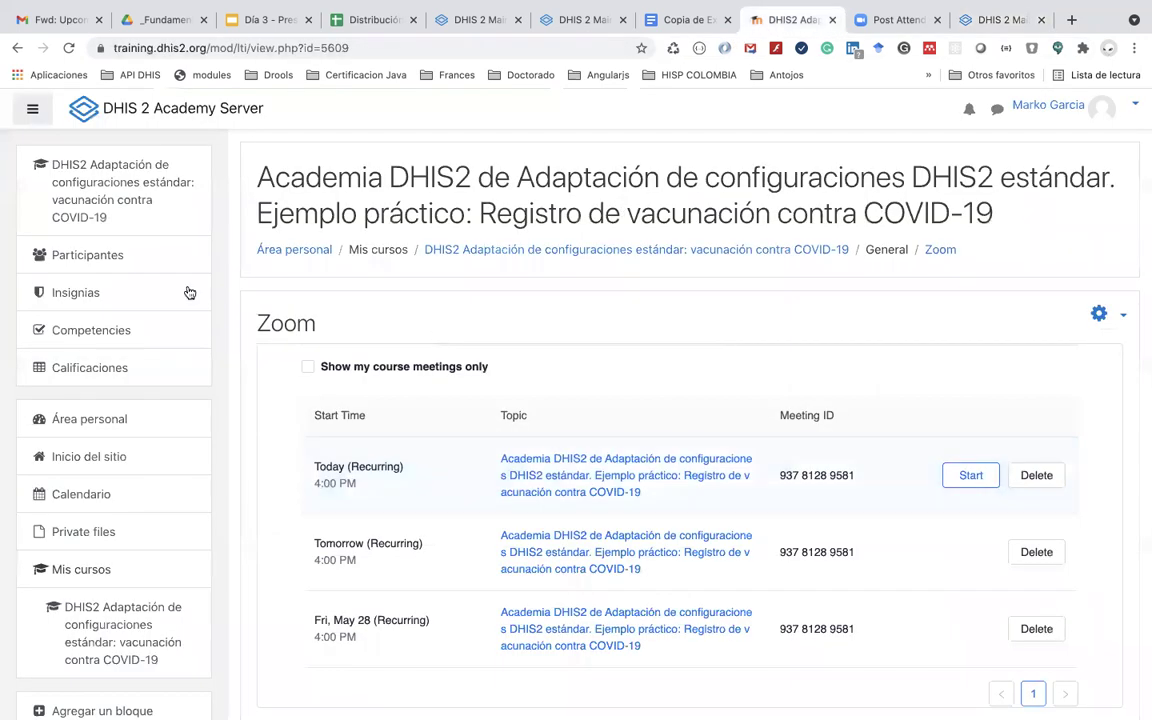
# Step: Go to the COVID-19 adaptation course and edit the settings of Día 3's 'Quiz modificación de formularios'
pyautogui.click(89, 189)
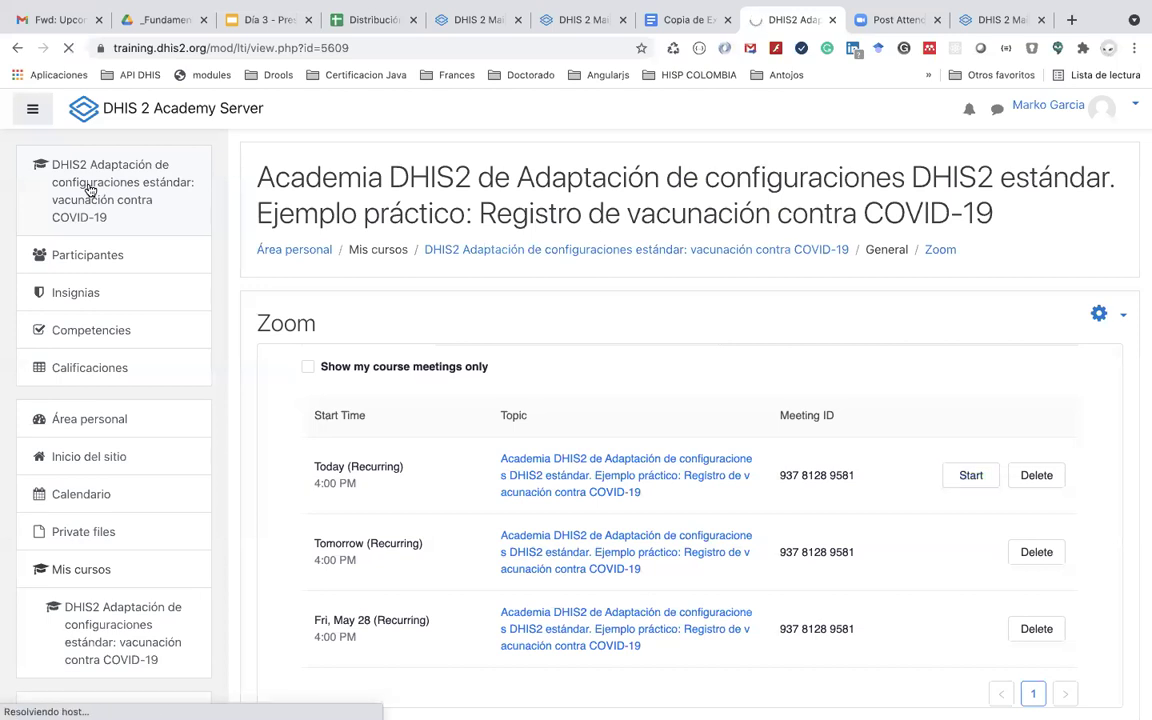
pyautogui.scroll(-5, 300, 470)
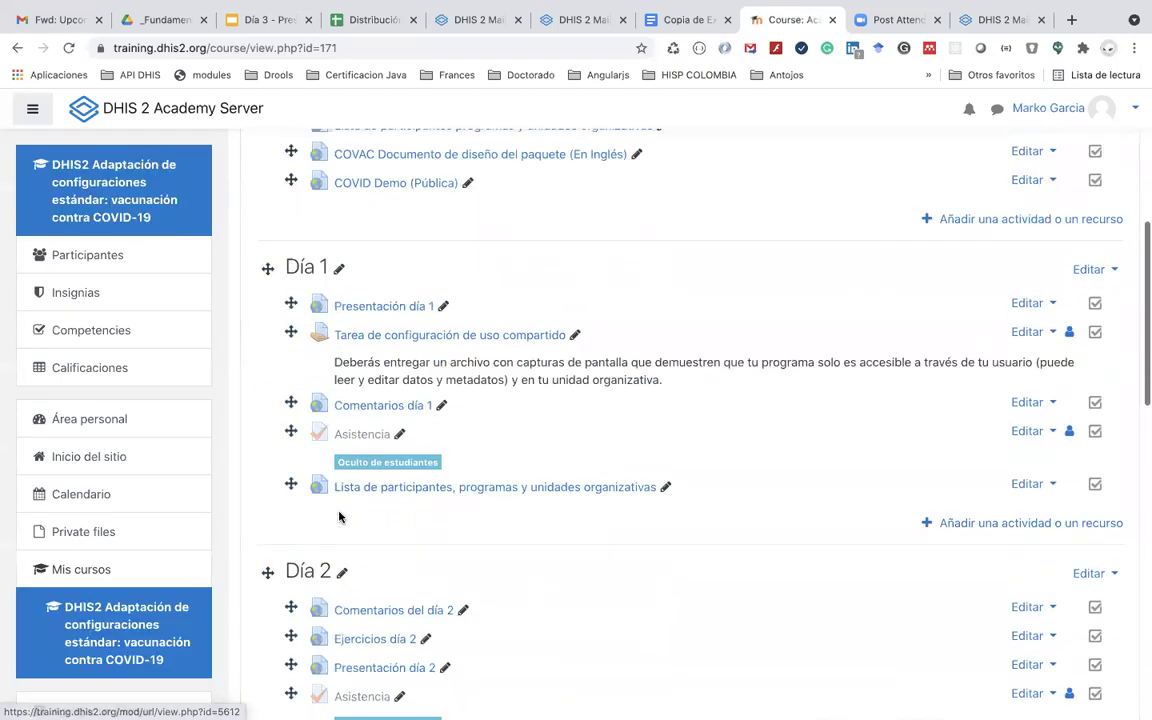
pyautogui.scroll(-5, 339, 516)
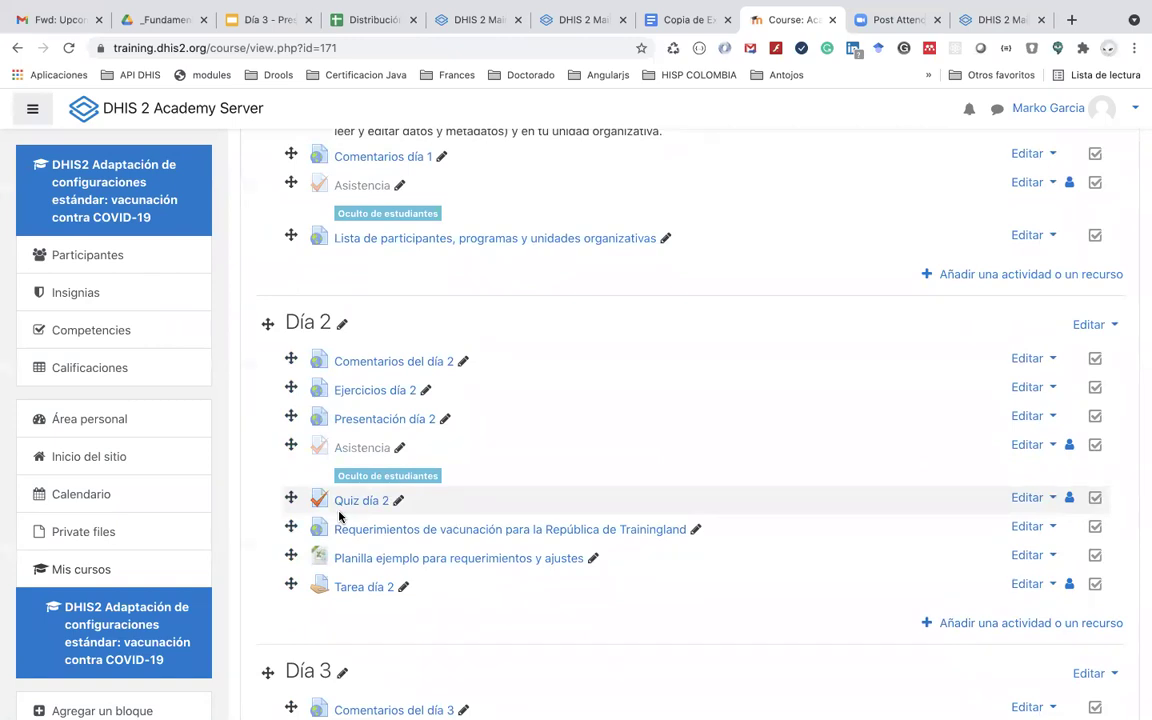
pyautogui.scroll(-2, 339, 516)
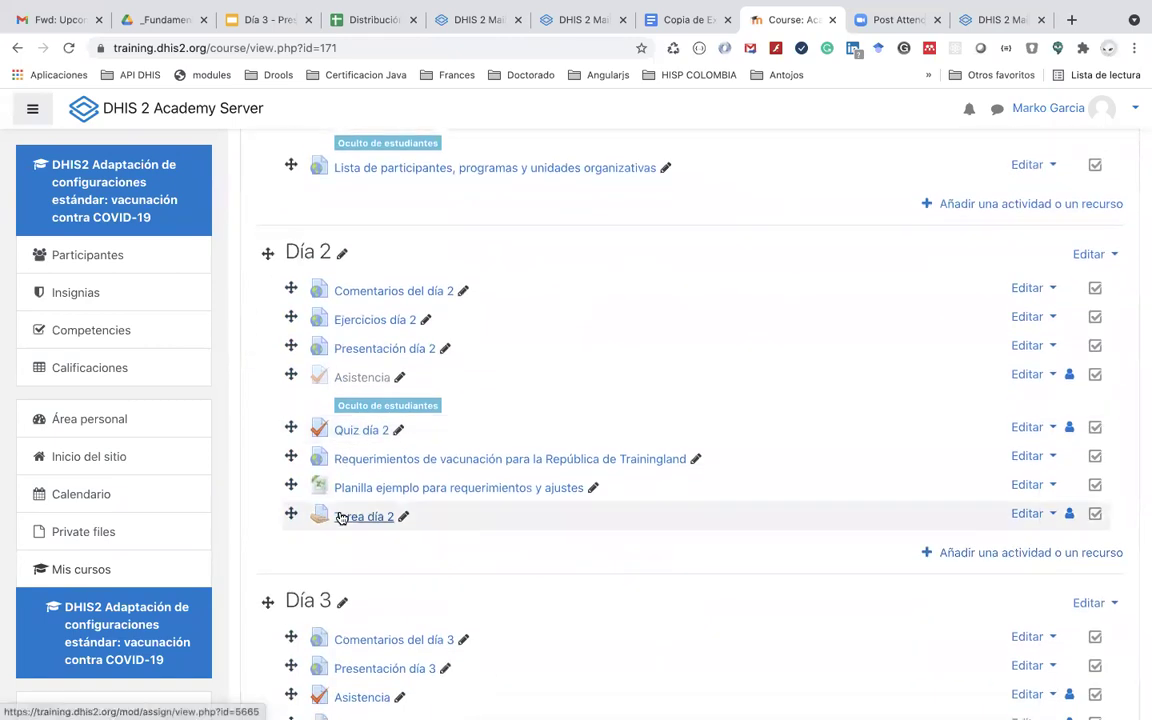
pyautogui.scroll(-5, 339, 516)
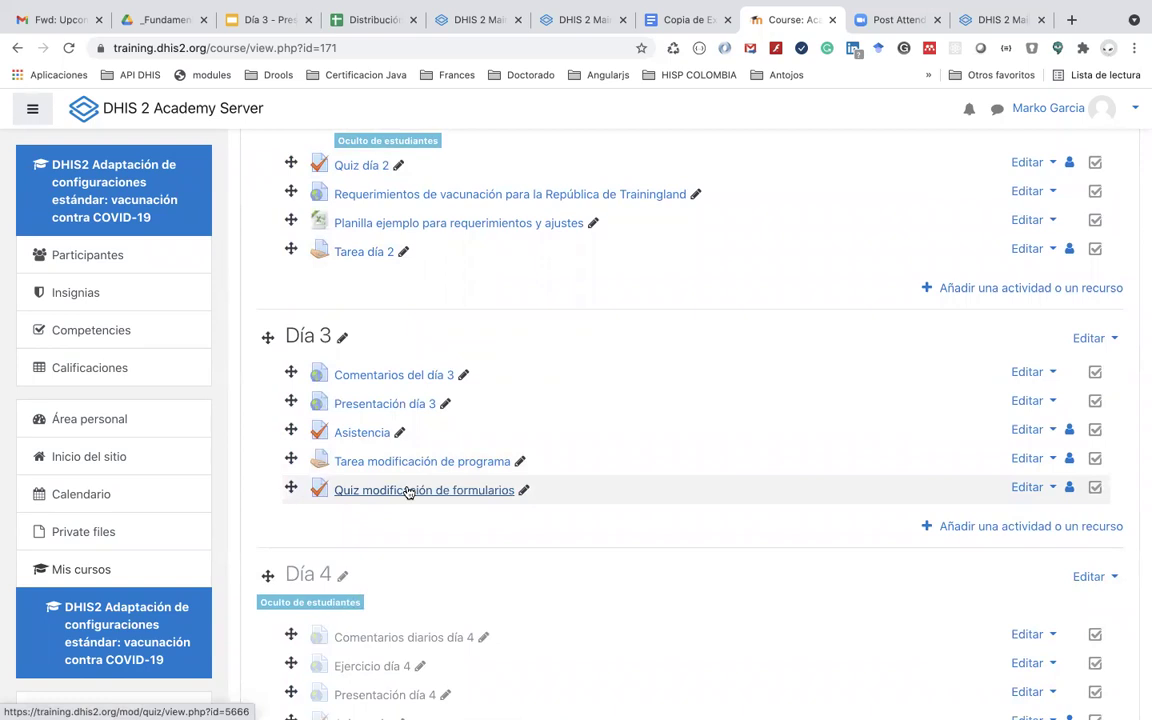
pyautogui.click(1019, 490)
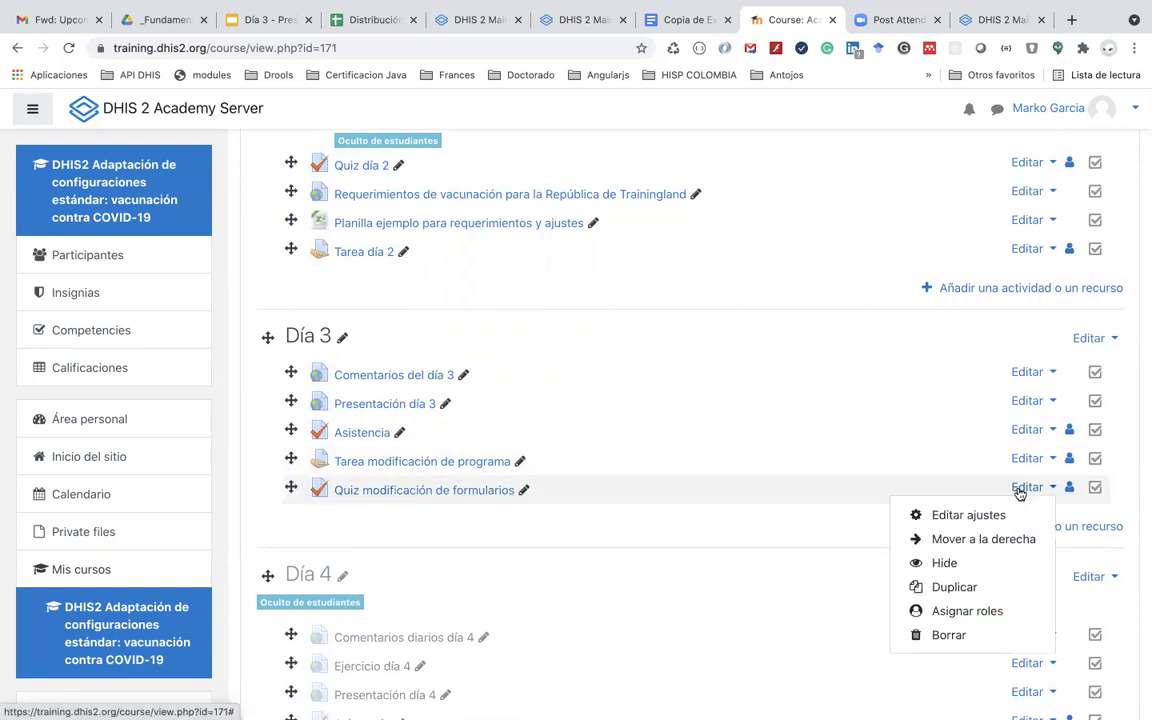
pyautogui.click(967, 515)
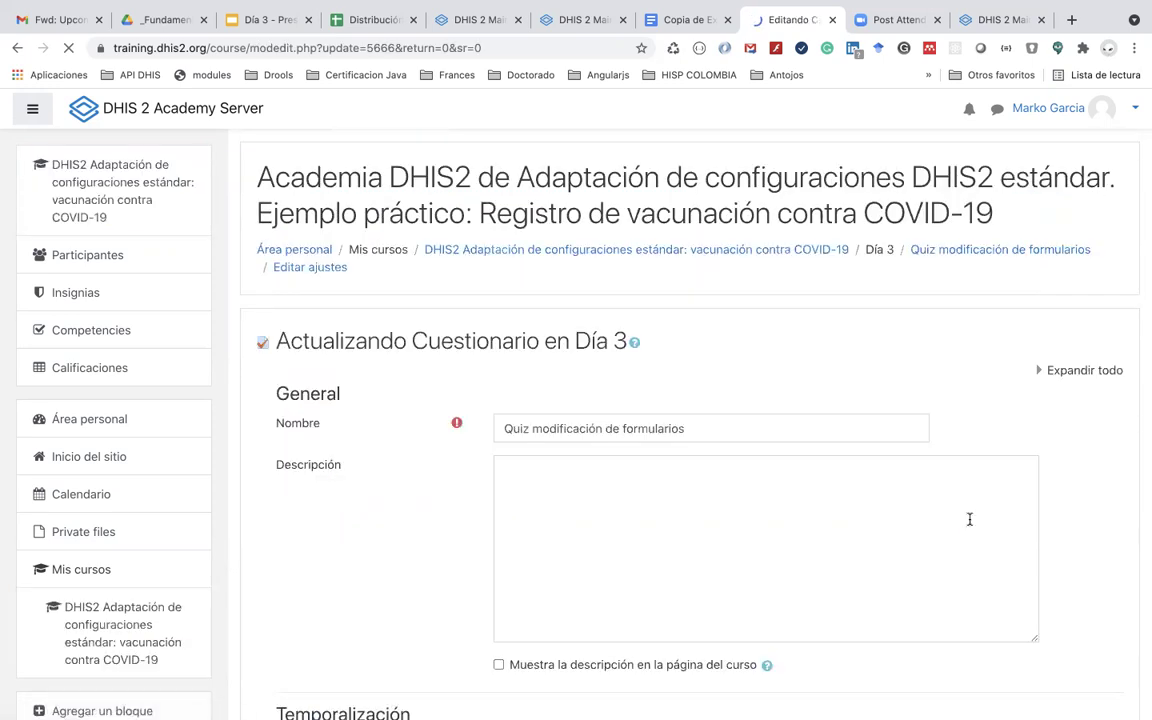
# Step: Review the quiz's Temporalización open and close dates, then save and return to the course
pyautogui.scroll(-5, 833, 578)
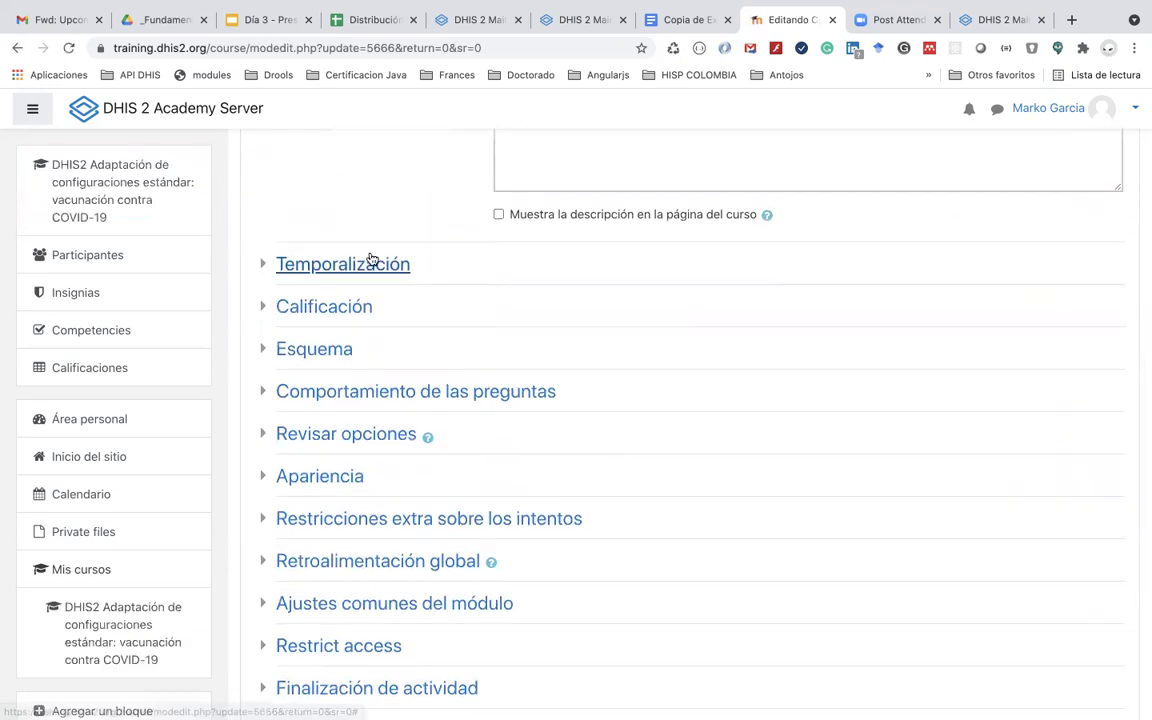
pyautogui.click(372, 263)
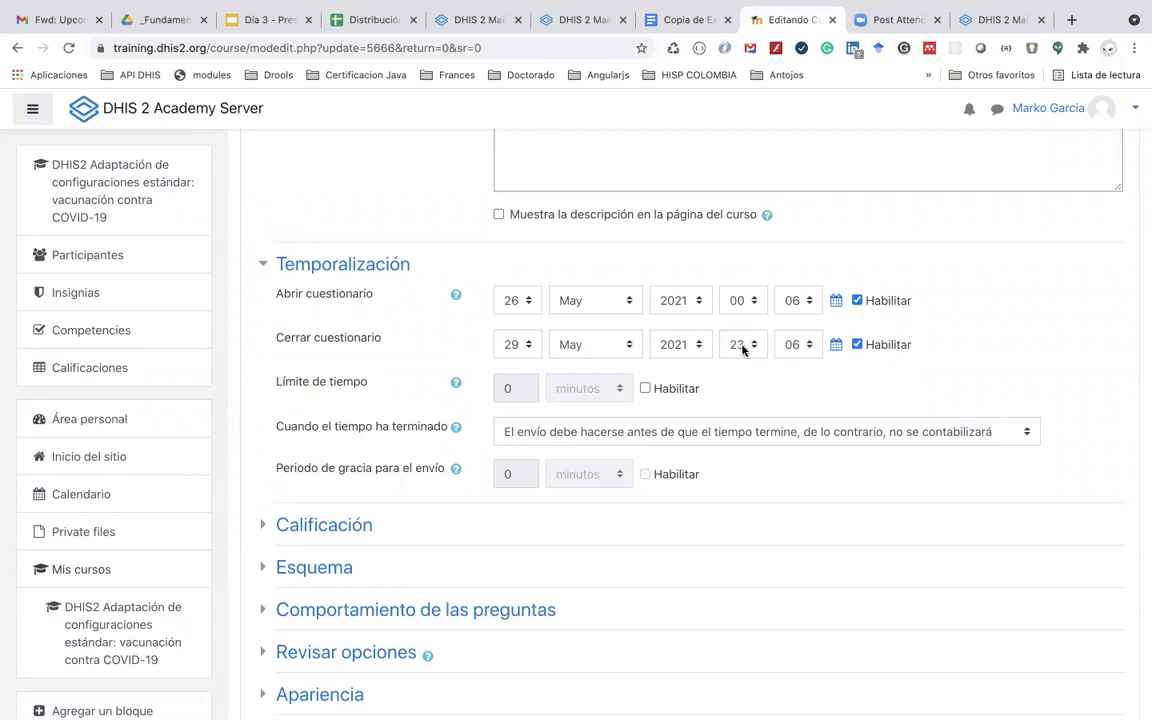
pyautogui.scroll(-5, 742, 349)
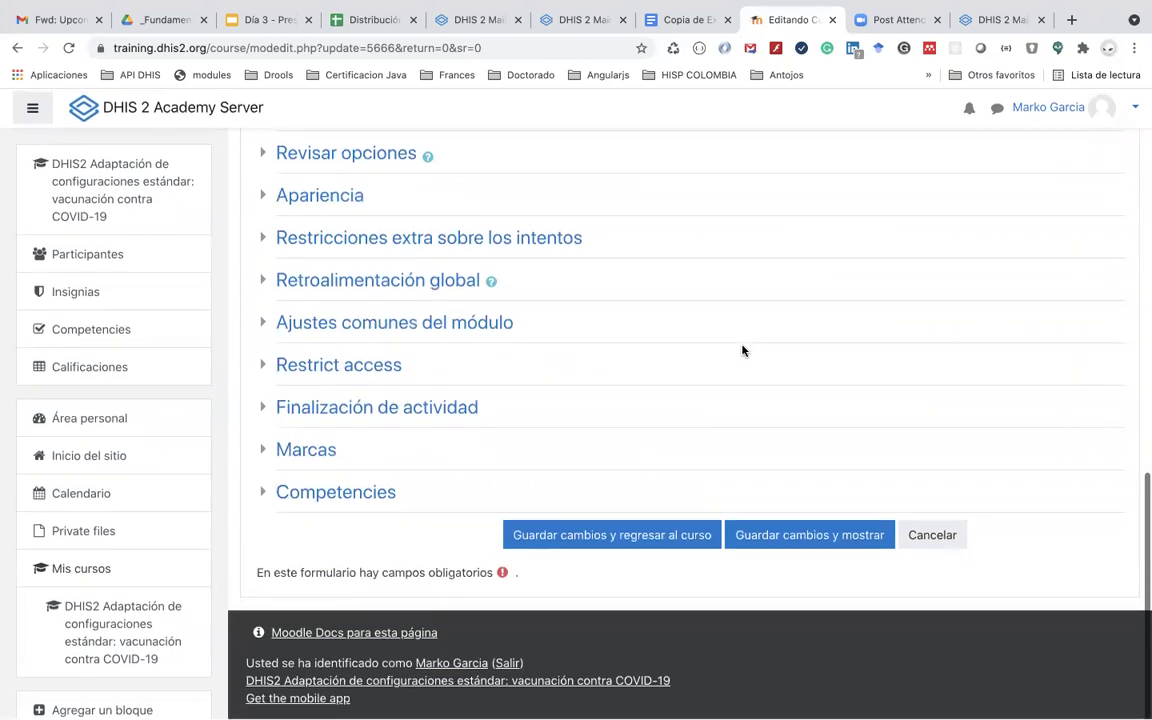
pyautogui.click(621, 539)
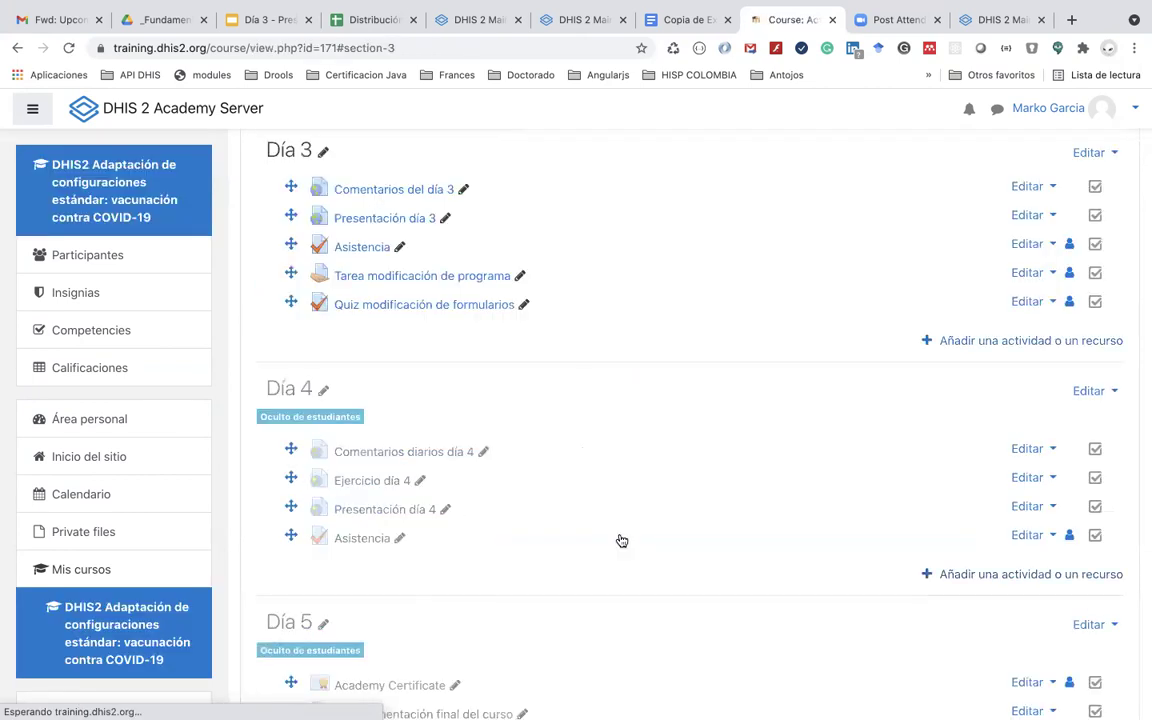
# Step: View the 'Tarea modificación de programa' assignment, then go back to the course page
pyautogui.scroll(-1, 619, 540)
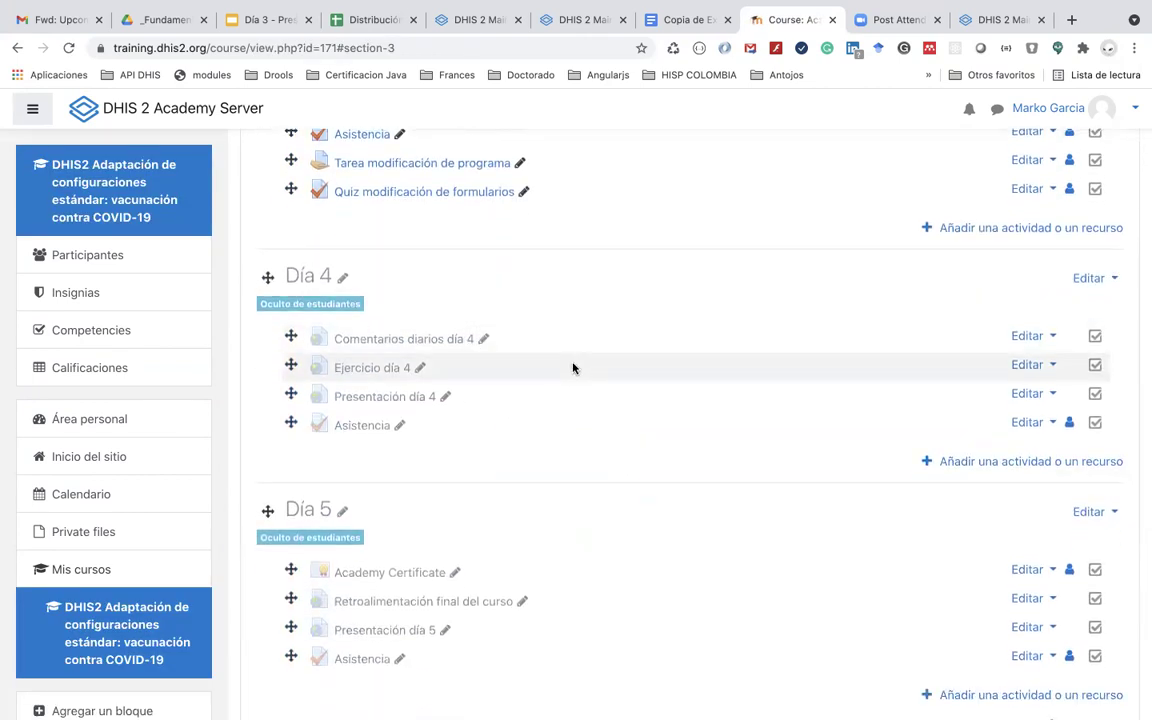
pyautogui.scroll(3, 573, 368)
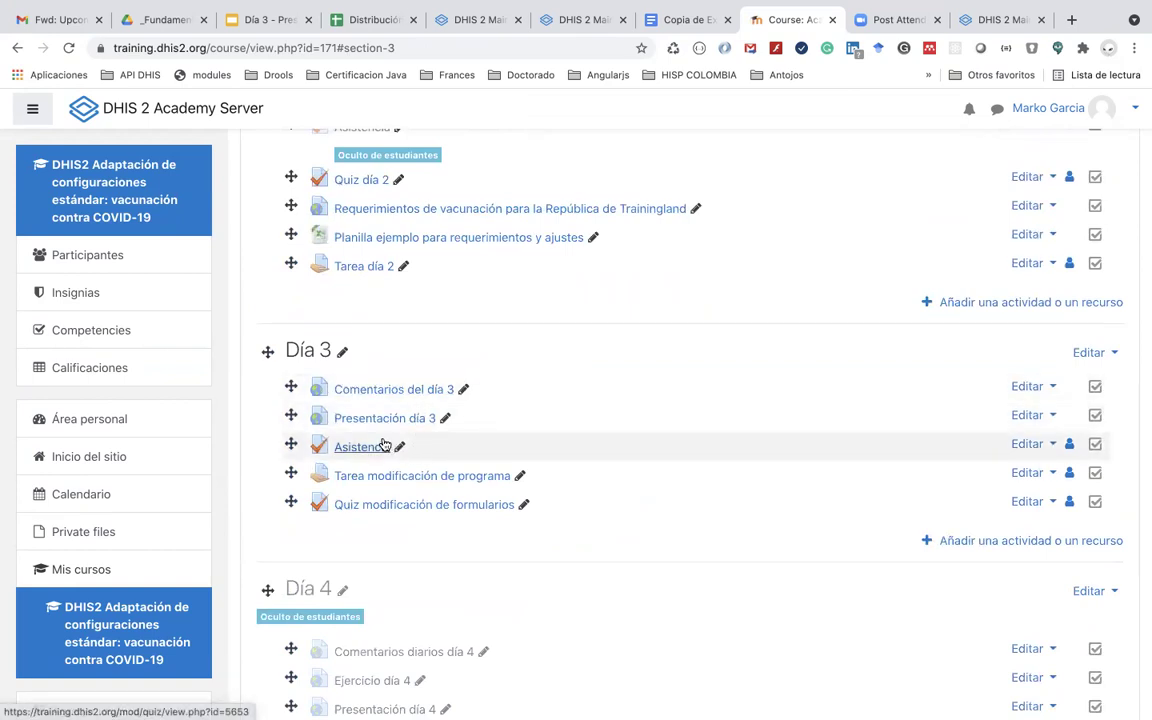
pyautogui.click(388, 475)
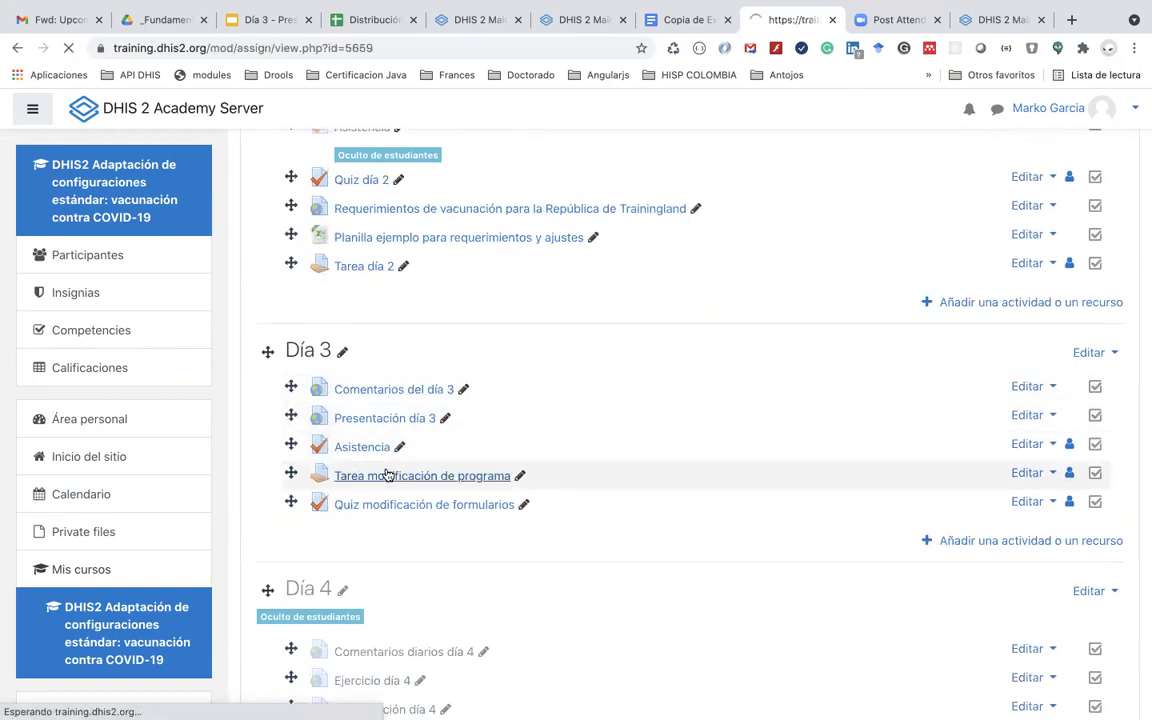
pyautogui.scroll(-3, 473, 543)
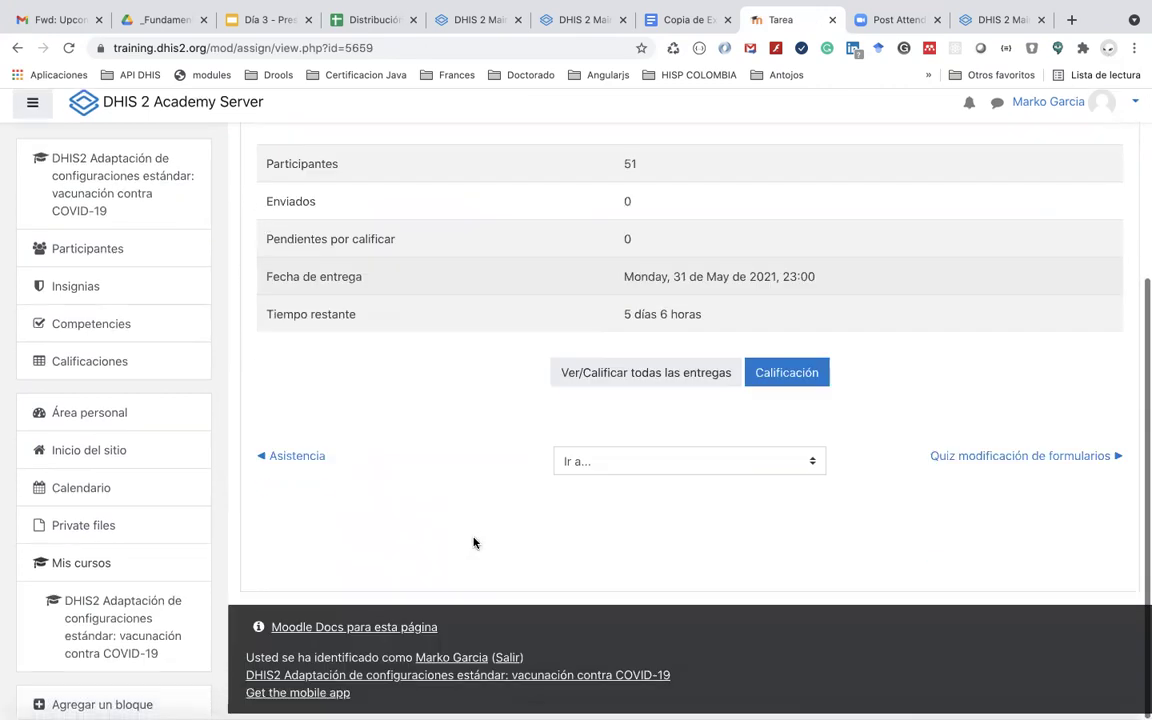
pyautogui.scroll(1, 640, 386)
pyautogui.scroll(2, 613, 388)
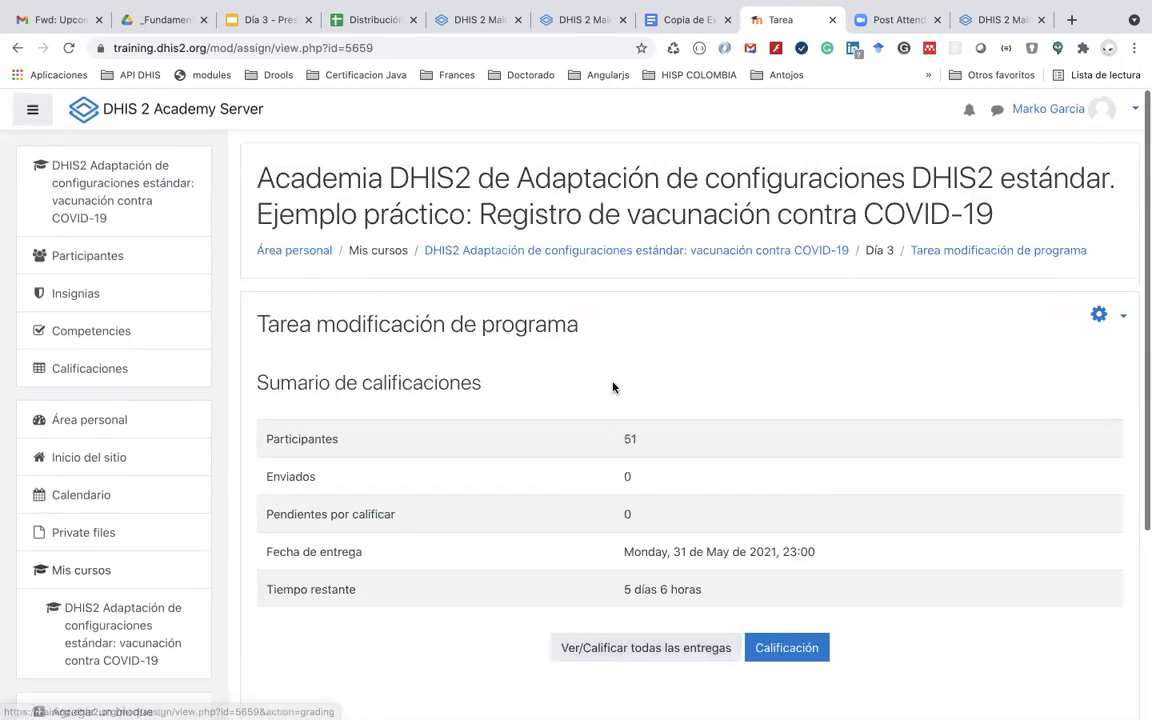
pyautogui.click(16, 47)
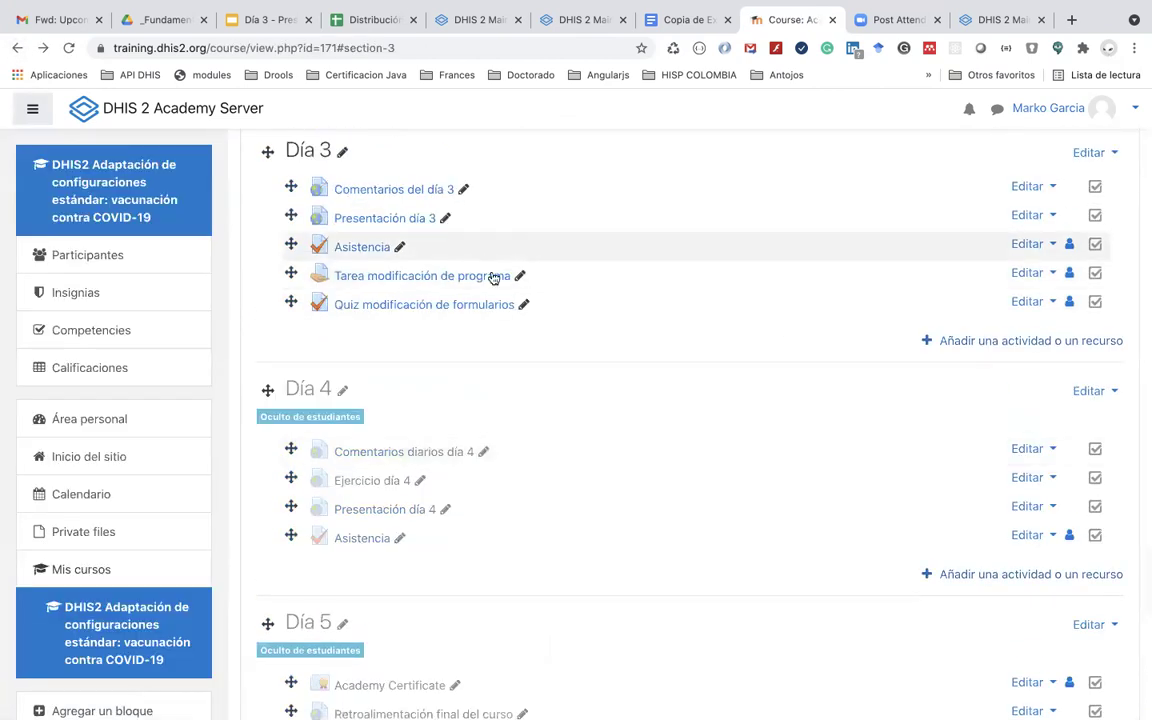
# Step: Save the assignment's settings after checking Disponibilidad (due 31 May 2021 23:00), then switch to Excel
pyautogui.click(1026, 274)
pyautogui.click(994, 301)
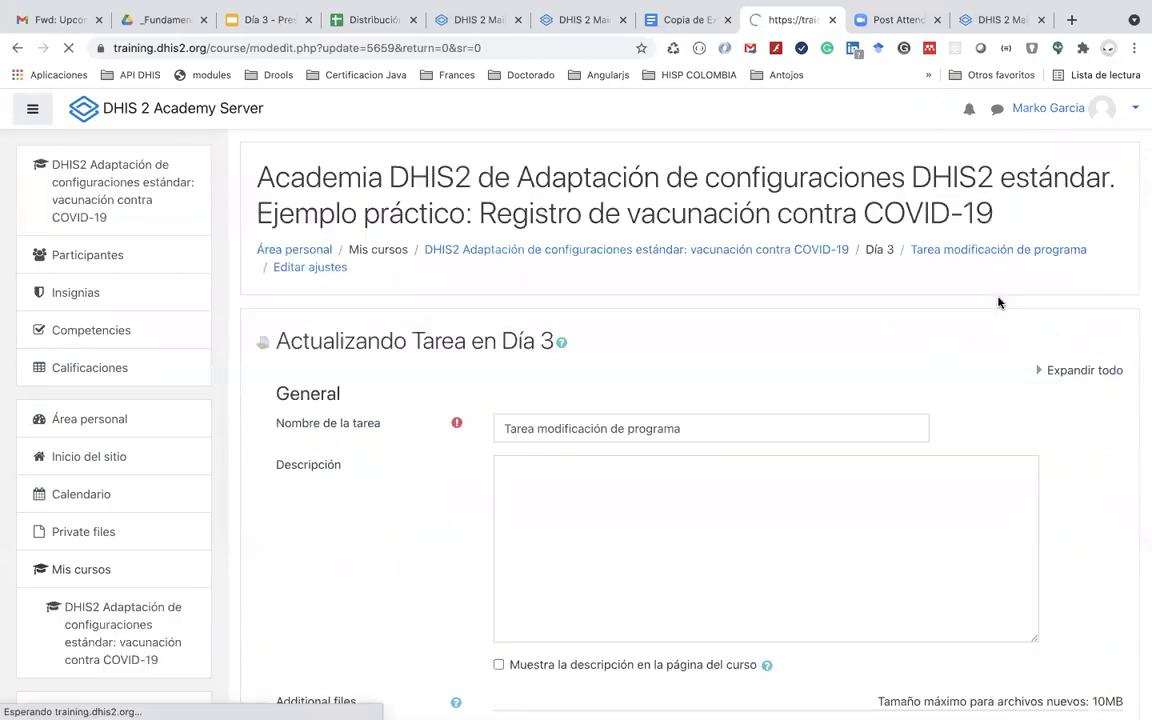
pyautogui.scroll(-5, 586, 620)
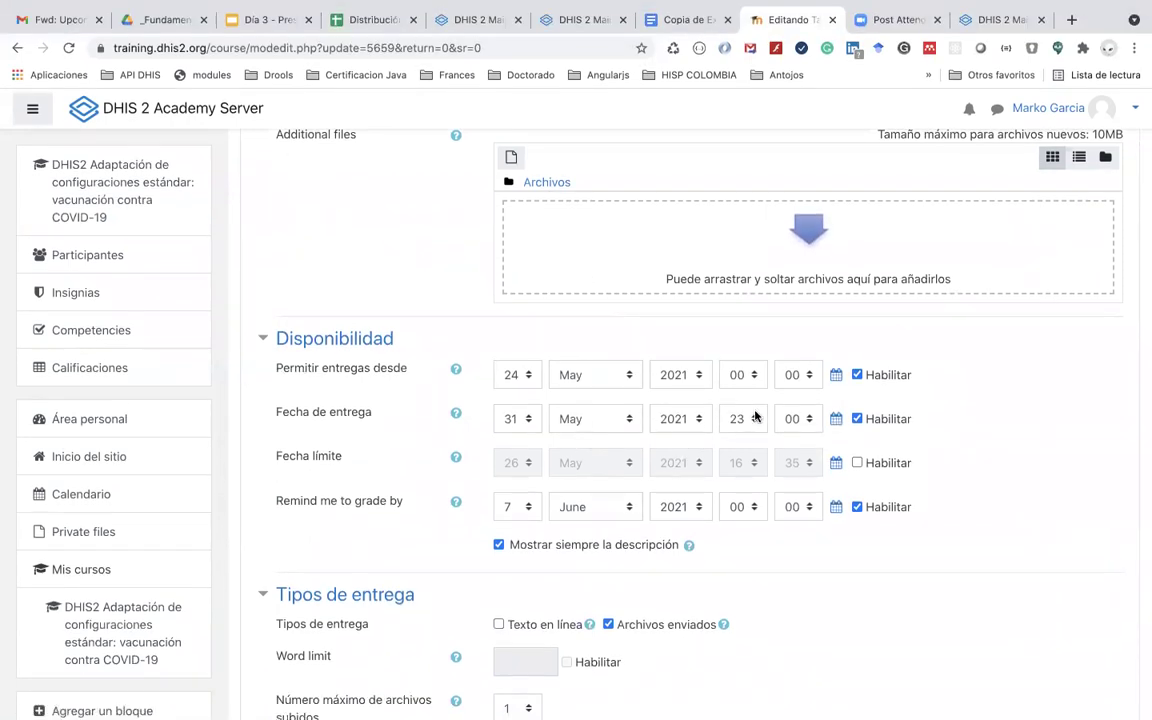
pyautogui.scroll(-3, 755, 416)
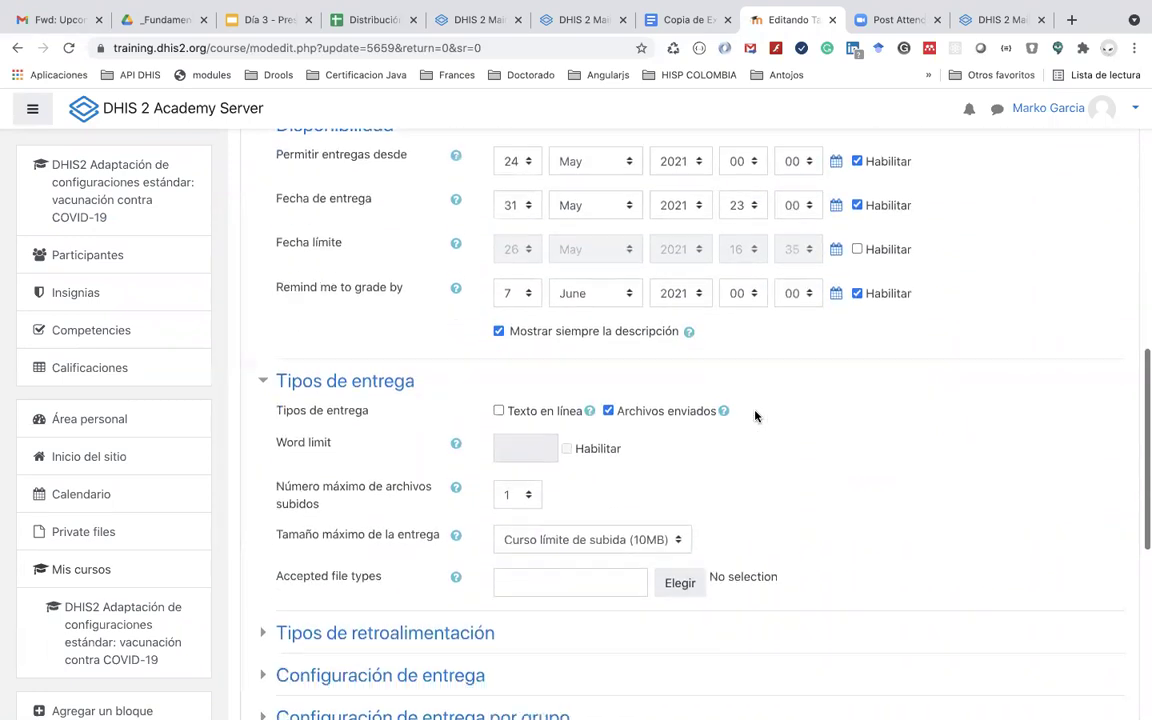
pyautogui.scroll(-1, 755, 416)
pyautogui.scroll(-5, 755, 416)
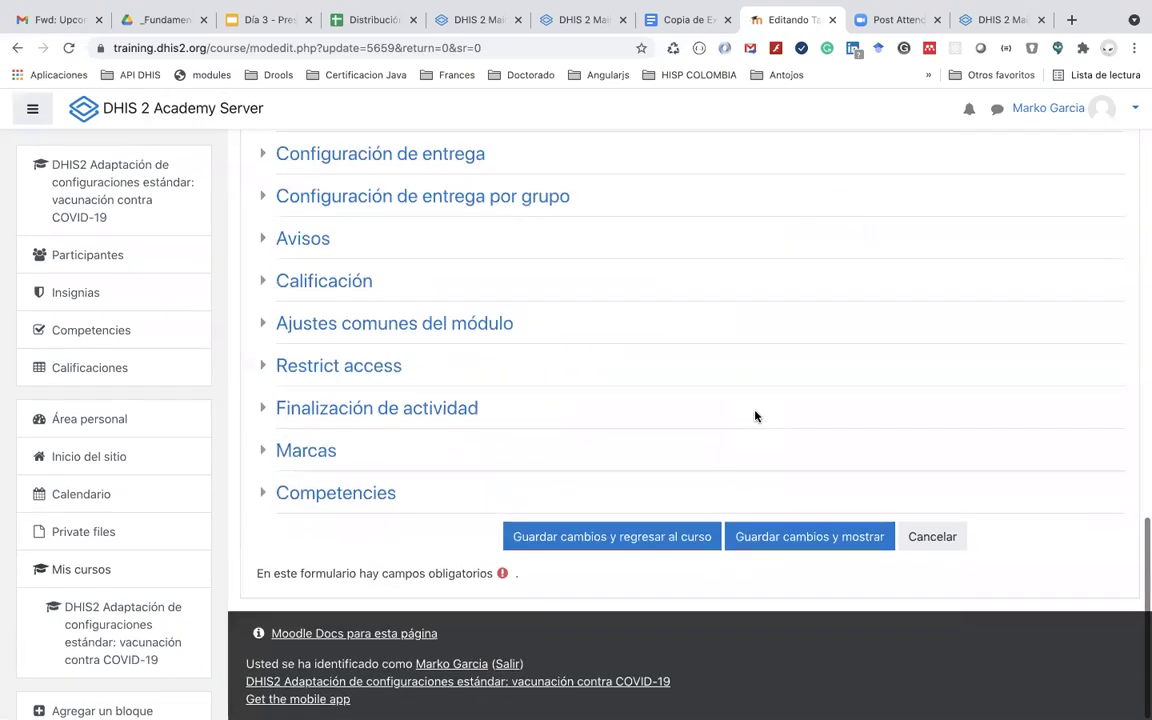
pyautogui.click(628, 541)
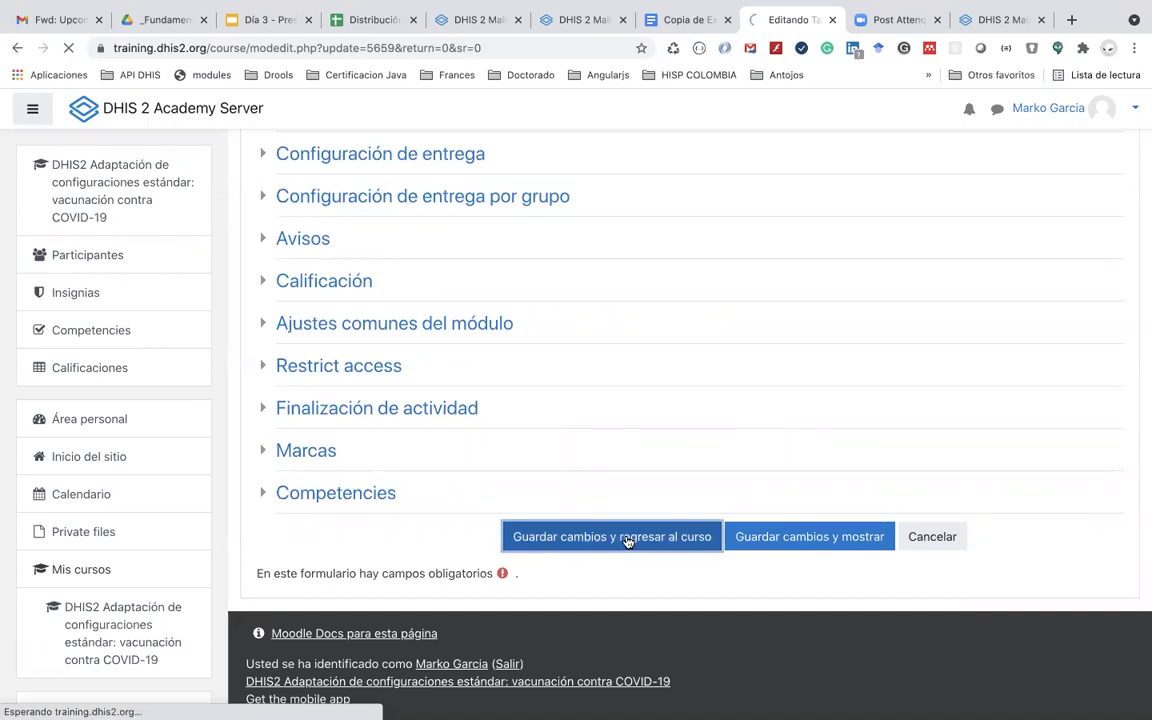
pyautogui.press('super+Tab')
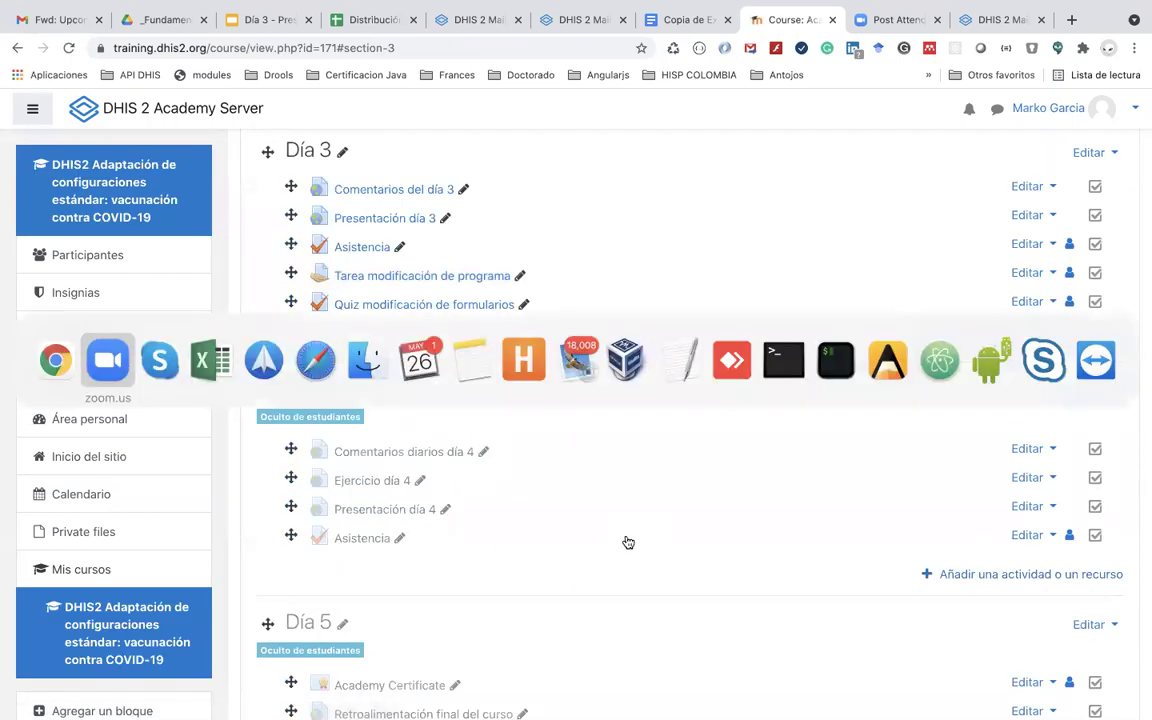